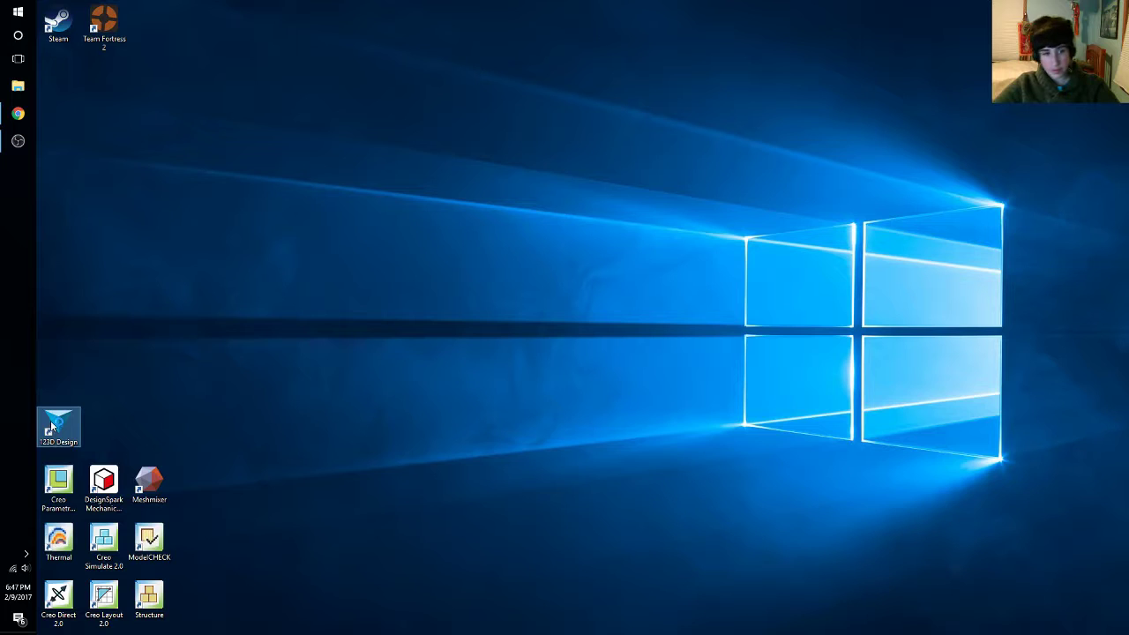
Launch 123D Design, dismiss the analytics notice and maximize its window with an empty workspace
double_click(50, 427)
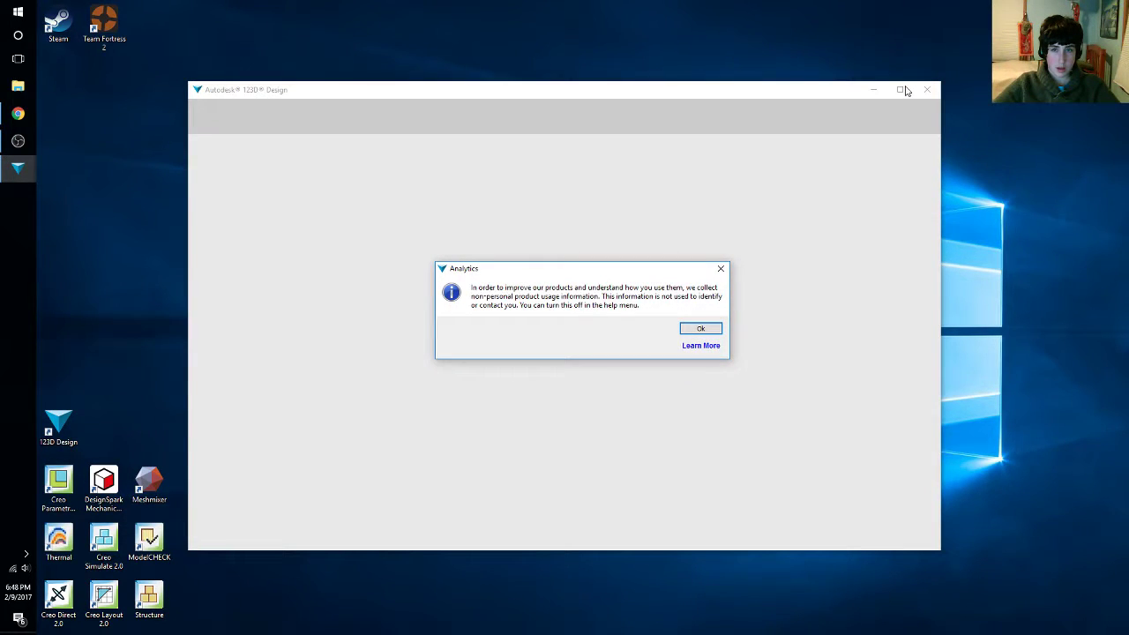
left_click(700, 328)
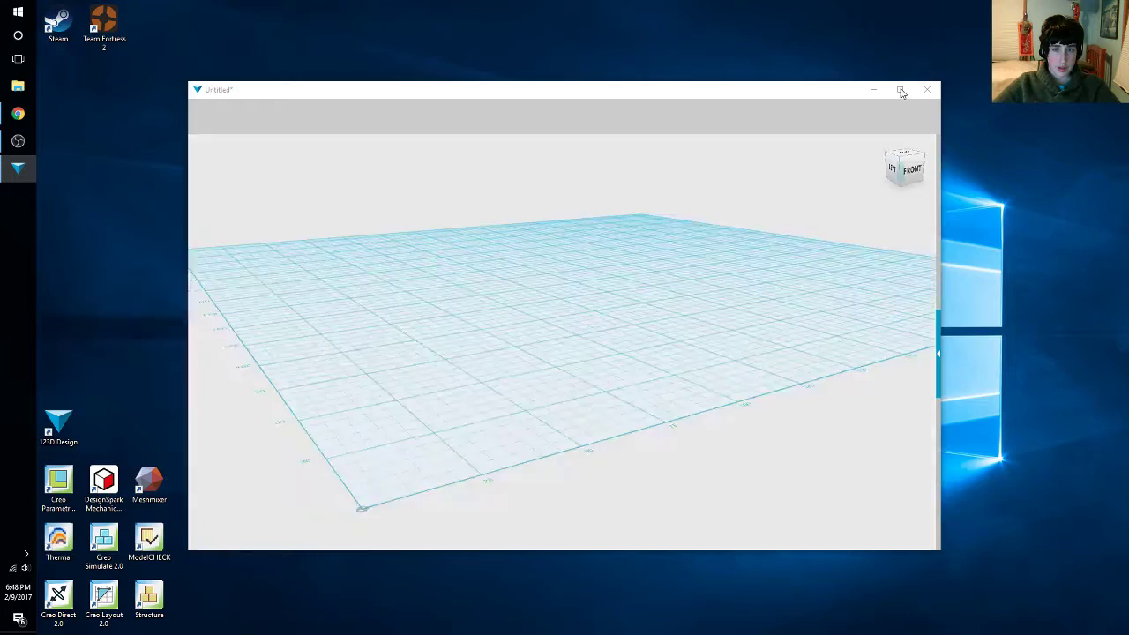
left_click(899, 91)
left_click(841, 123)
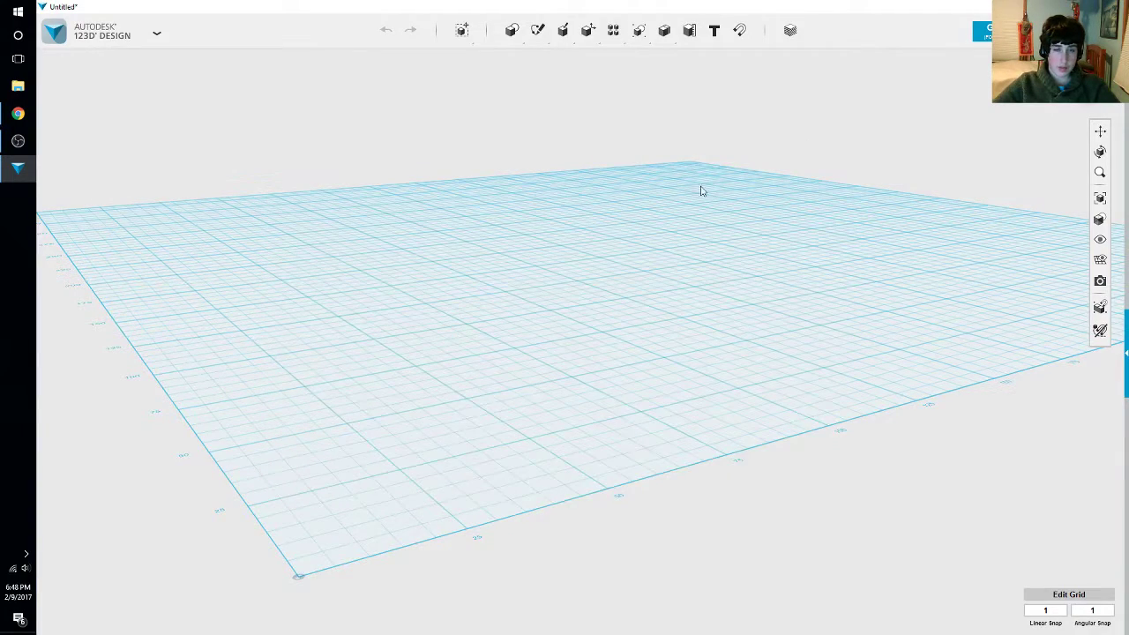
scroll(850, 240, "up", 5)
scroll(542, 355, "down", 3)
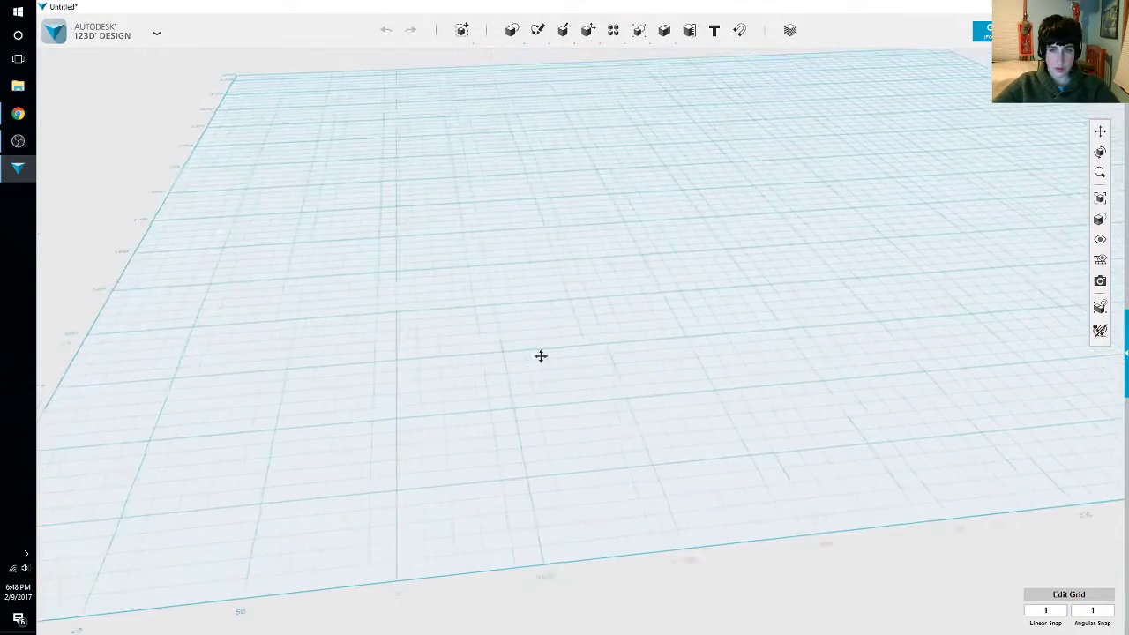
scroll(764, 257, "down", 3)
scroll(768, 289, "up", 2)
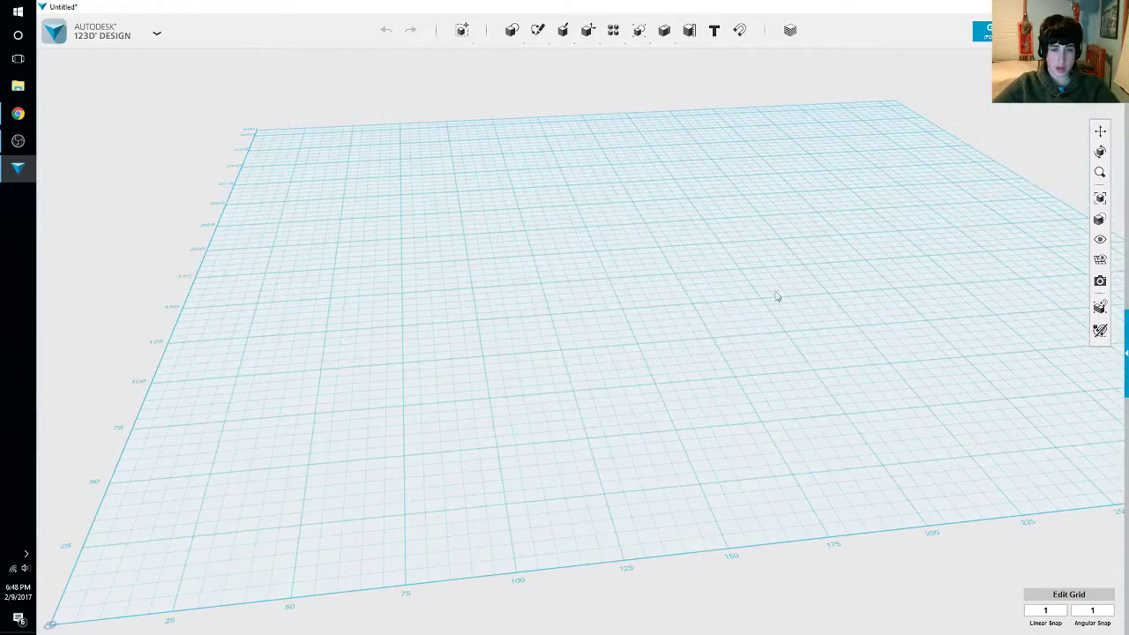
scroll(811, 294, "up", 2)
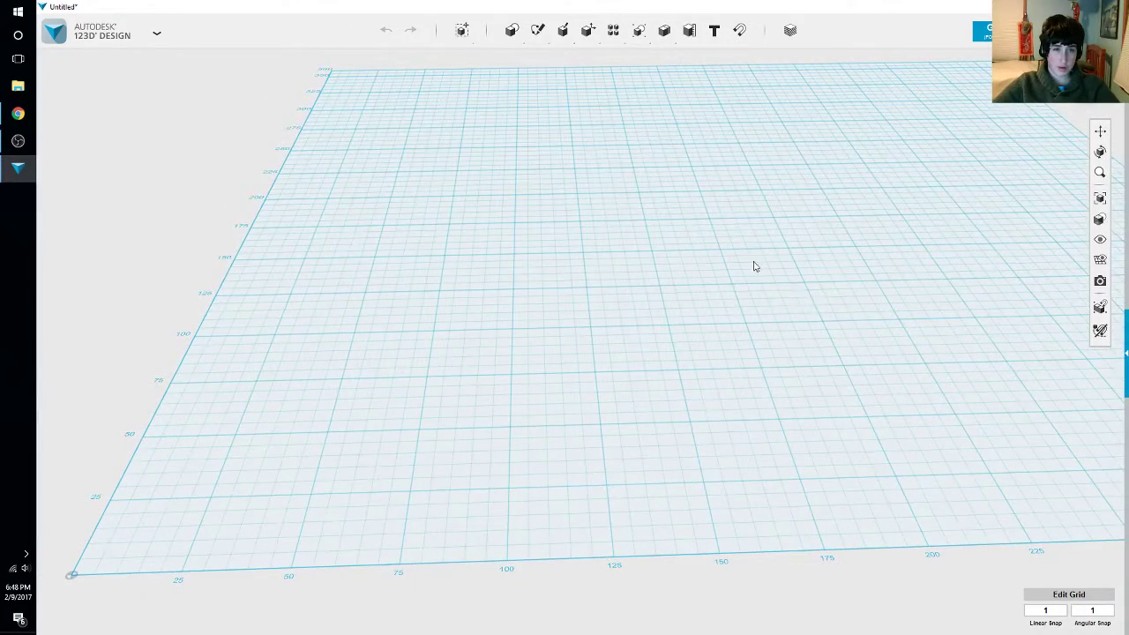
mouse_move(538, 31)
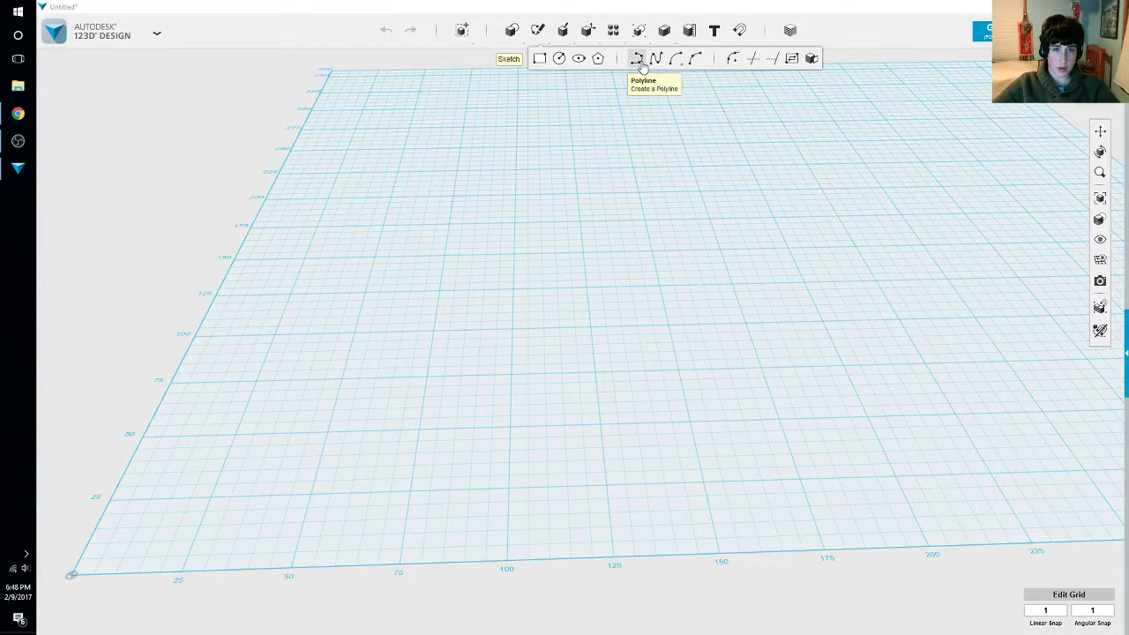
left_click(639, 64)
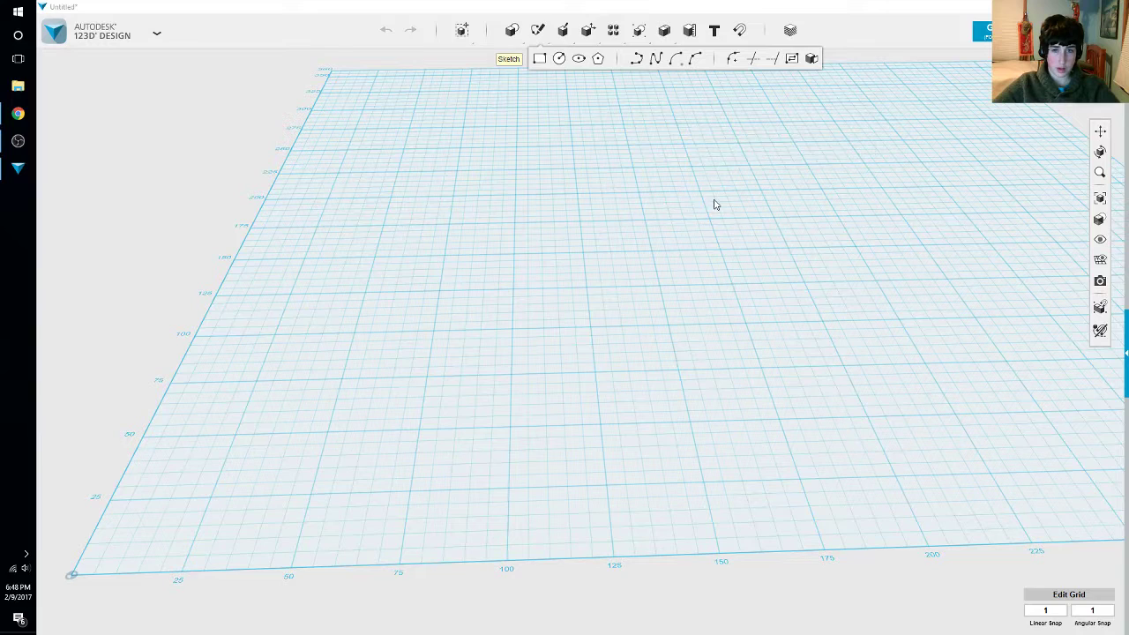
middle_click_drag(746, 204, 731, 285)
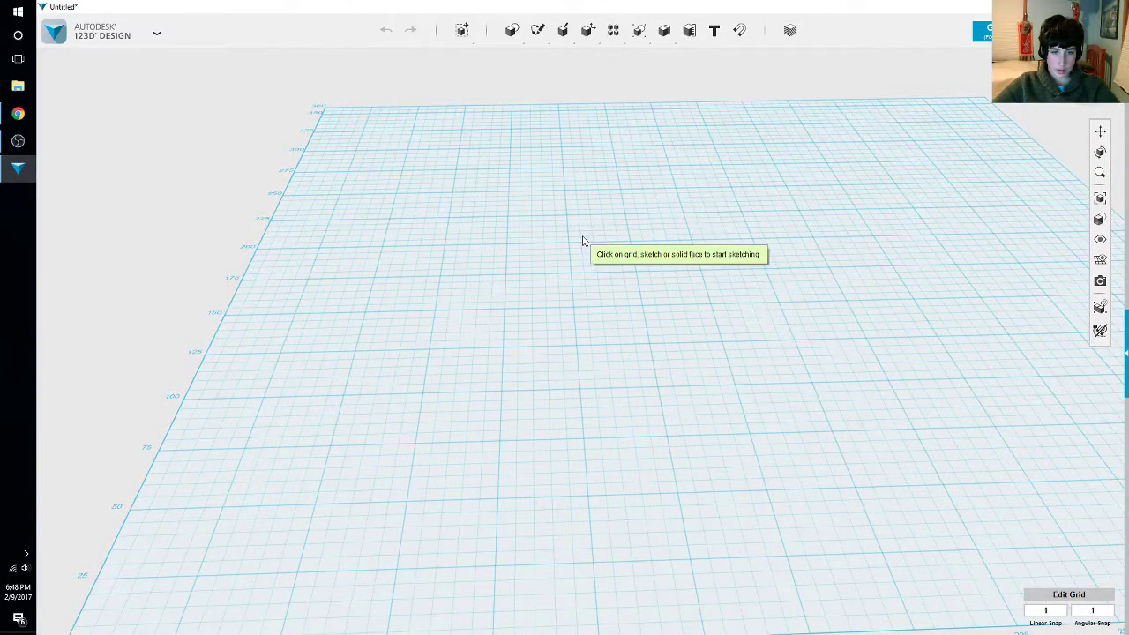
middle_click_drag(582, 240, 709, 277)
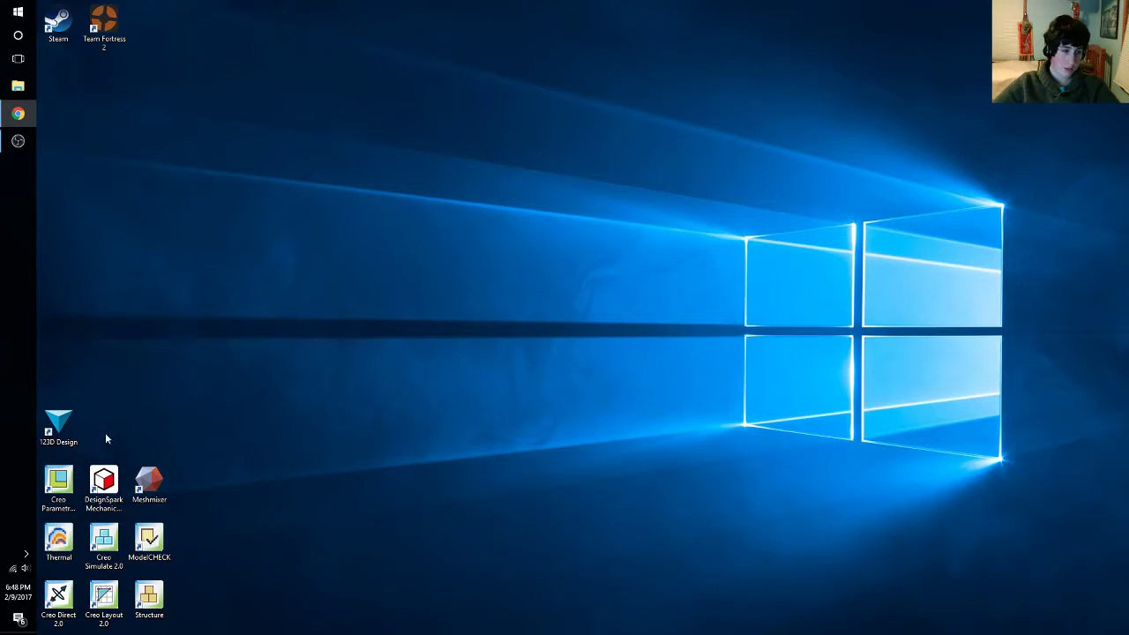
Switch to Creo Parametric 2.0 and allow its blocked components through the Windows firewall
left_click(71, 496)
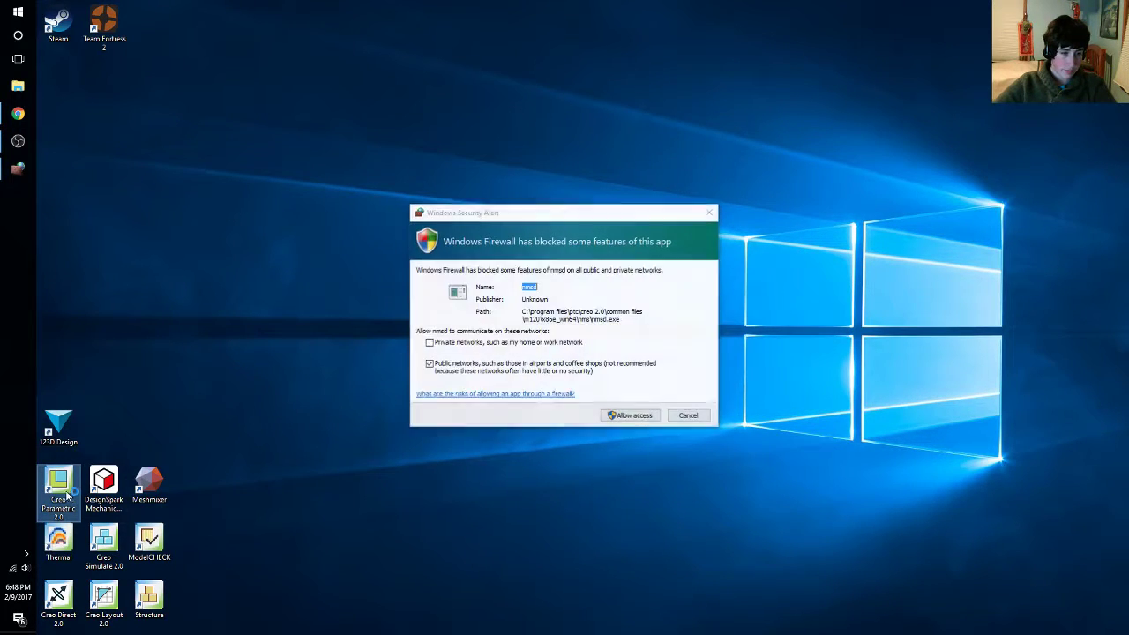
left_click(648, 416)
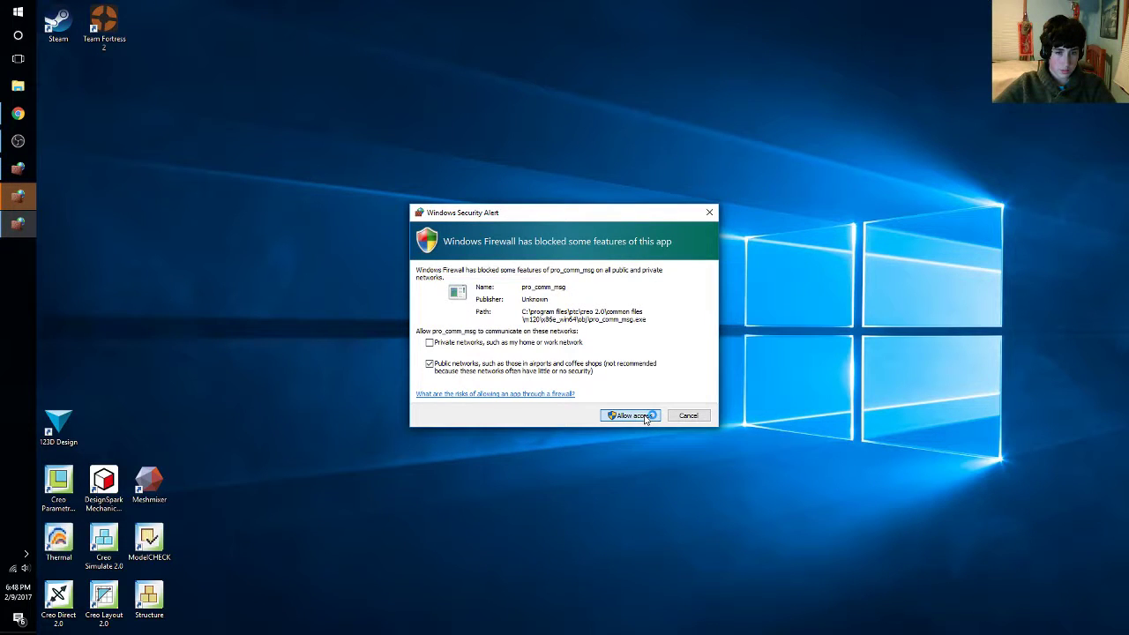
left_click(645, 417)
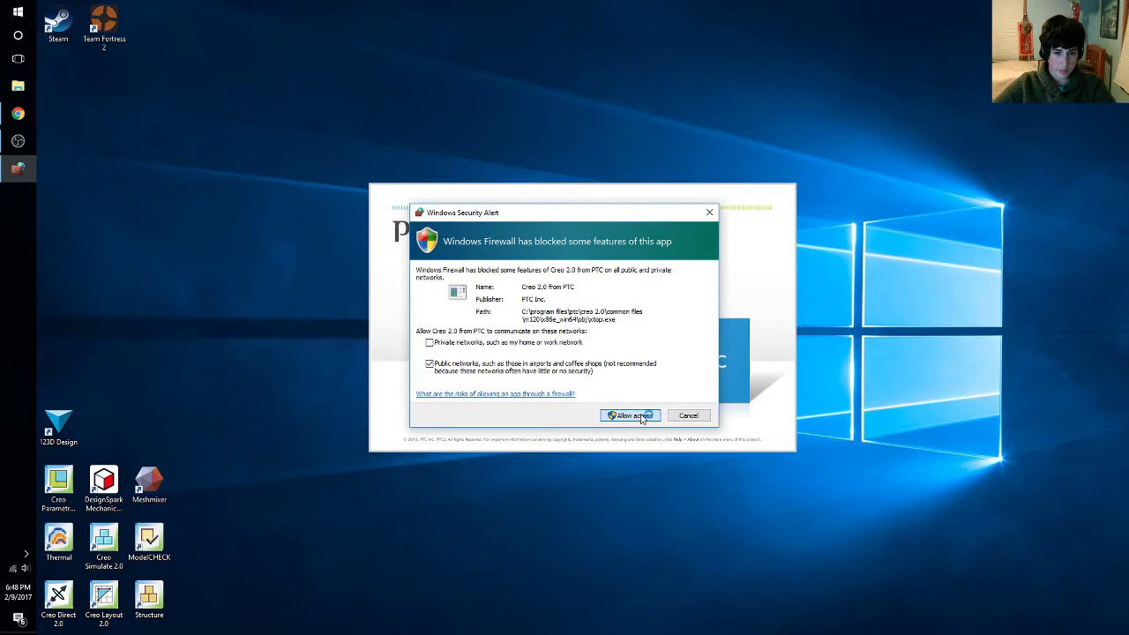
left_click(642, 416)
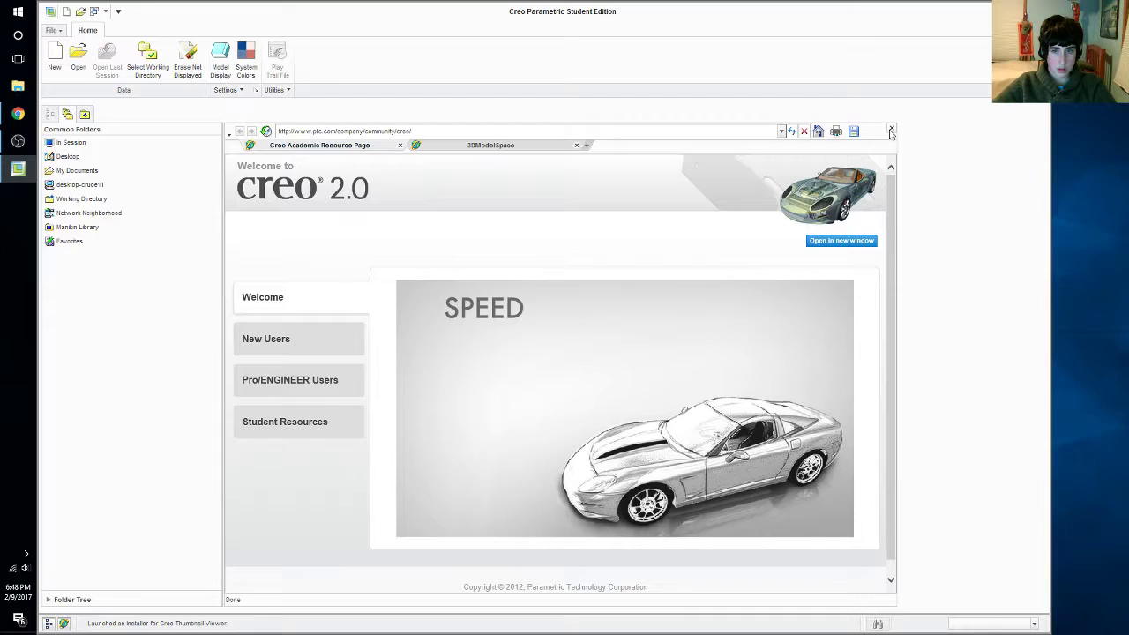
Close the embedded welcome browser and maximize the Creo Parametric window
left_click(891, 131)
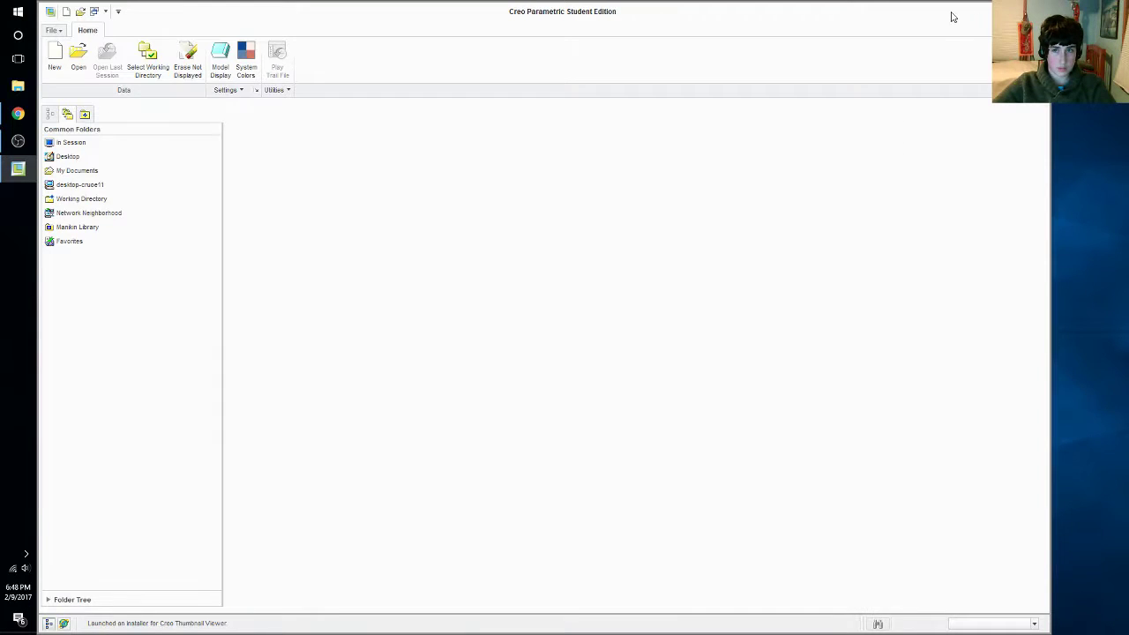
mouse_move(953, 17)
left_mouse_down()
mouse_move(955, 149)
mouse_move(960, 5)
left_mouse_up()
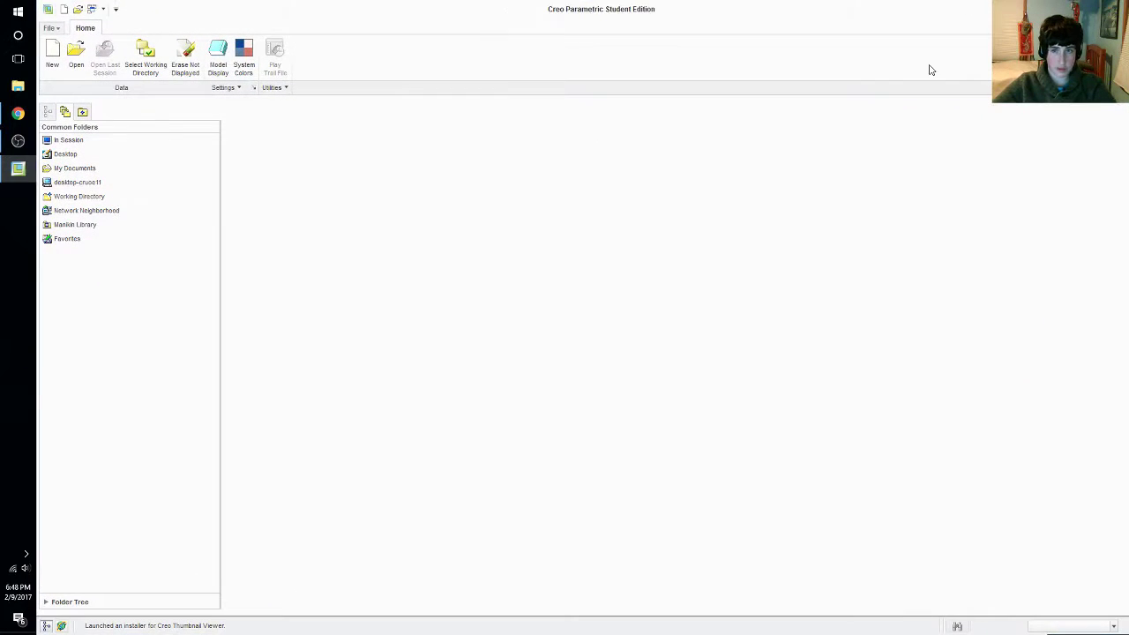
Start a new solid part and enter "car for livestream" as its name
left_click(53, 53)
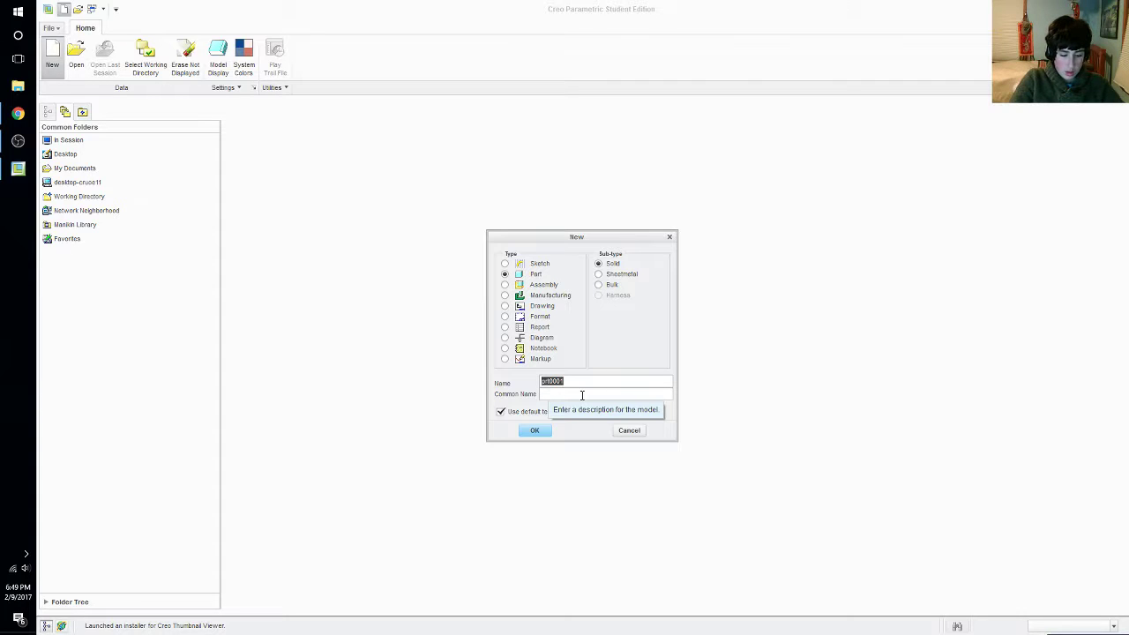
type("car for livestr")
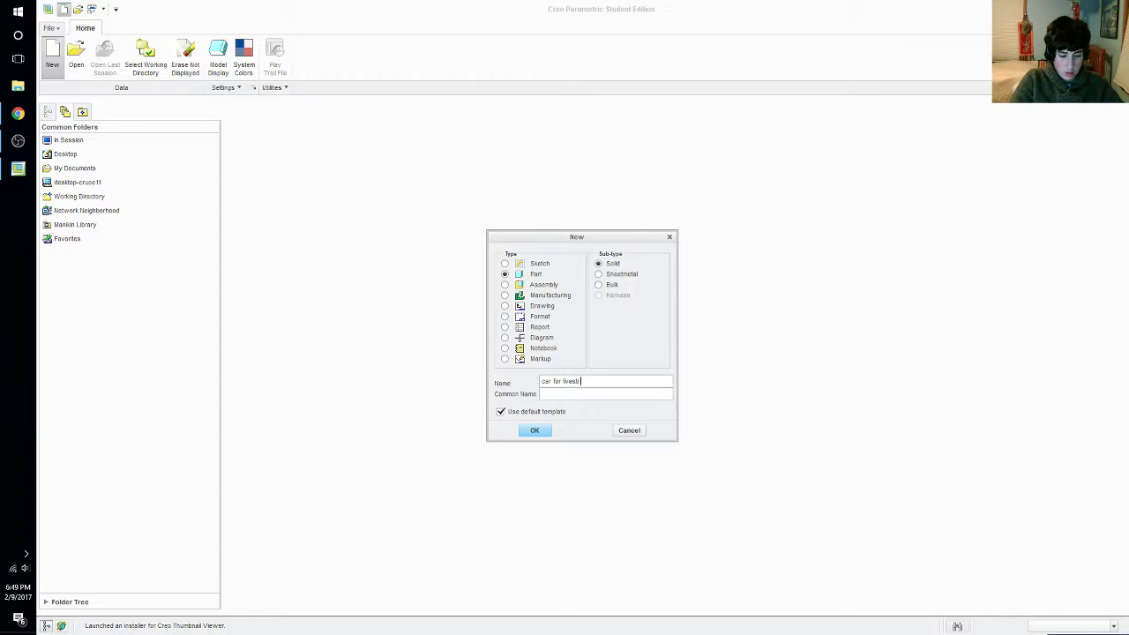
type("eam")
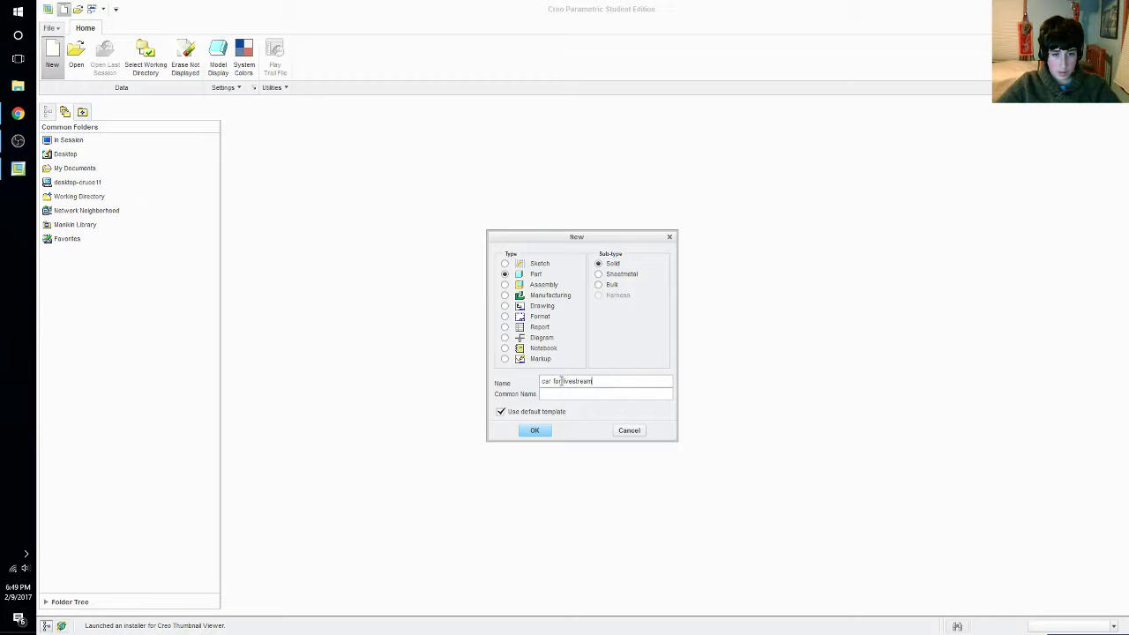
Clear the new part's name and enter "car for livestream" as its common name instead
key("BackSpace")
key("BackSpace")
key("BackSpace")
key("BackSpace")
key("BackSpace")
key("BackSpace")
key("BackSpace")
key("BackSpace")
key("BackSpace")
key("BackSpace")
key("BackSpace")
key("BackSpace")
key("BackSpace")
key("BackSpace")
key("BackSpace")
key("BackSpace")
key("BackSpace")
key("BackSpace")
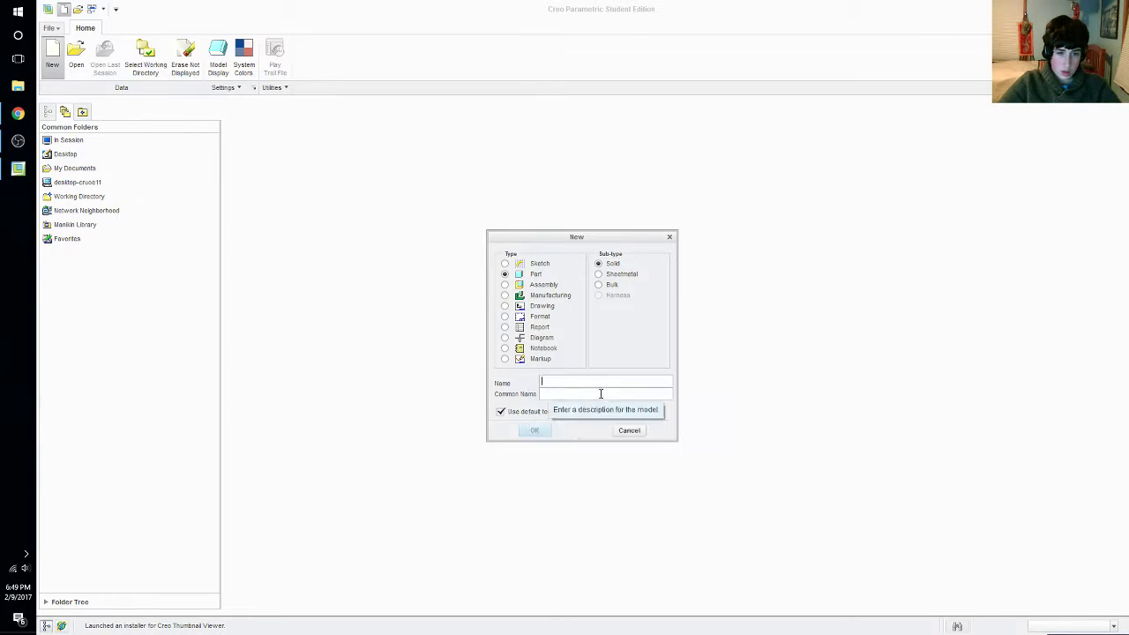
left_click(601, 394)
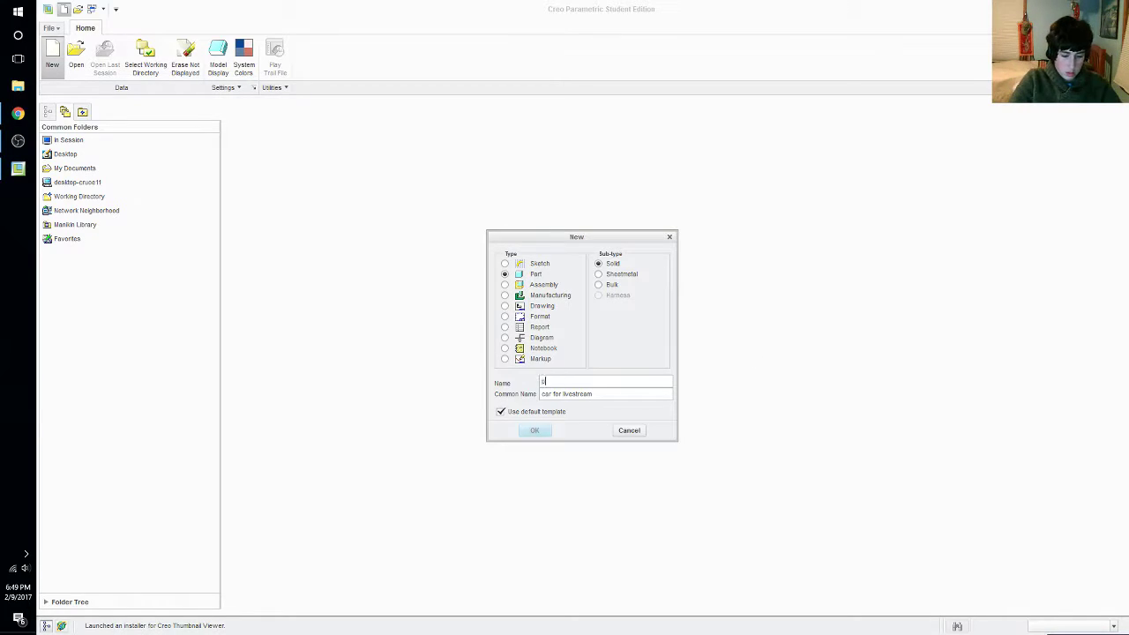
Name the part "part1" without a space and create it using the default template
type("part1")
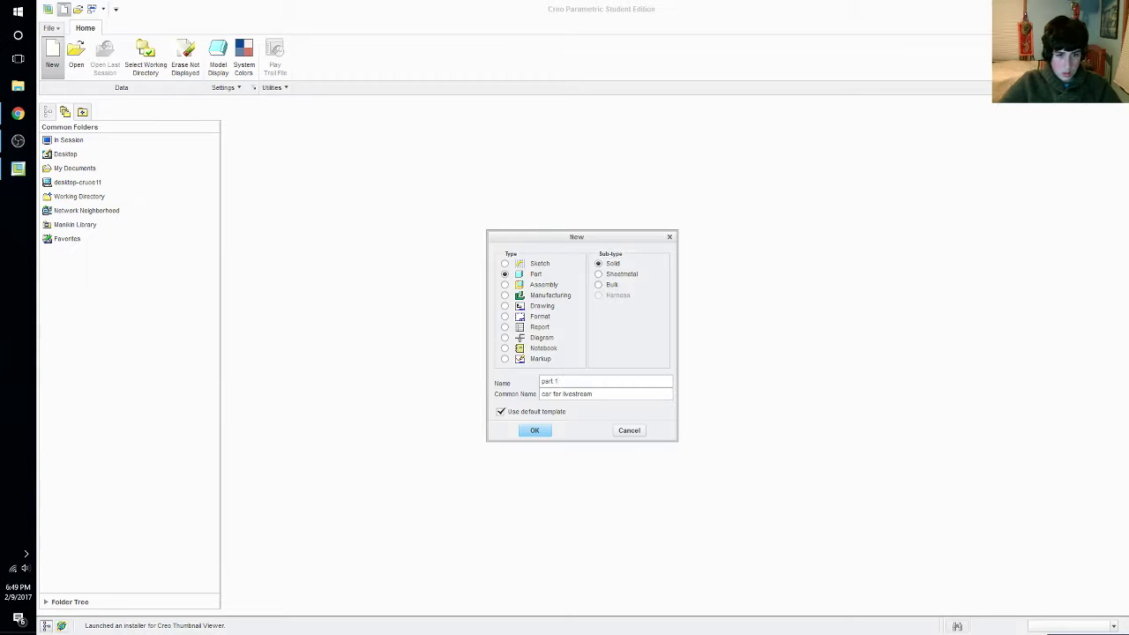
left_click(537, 434)
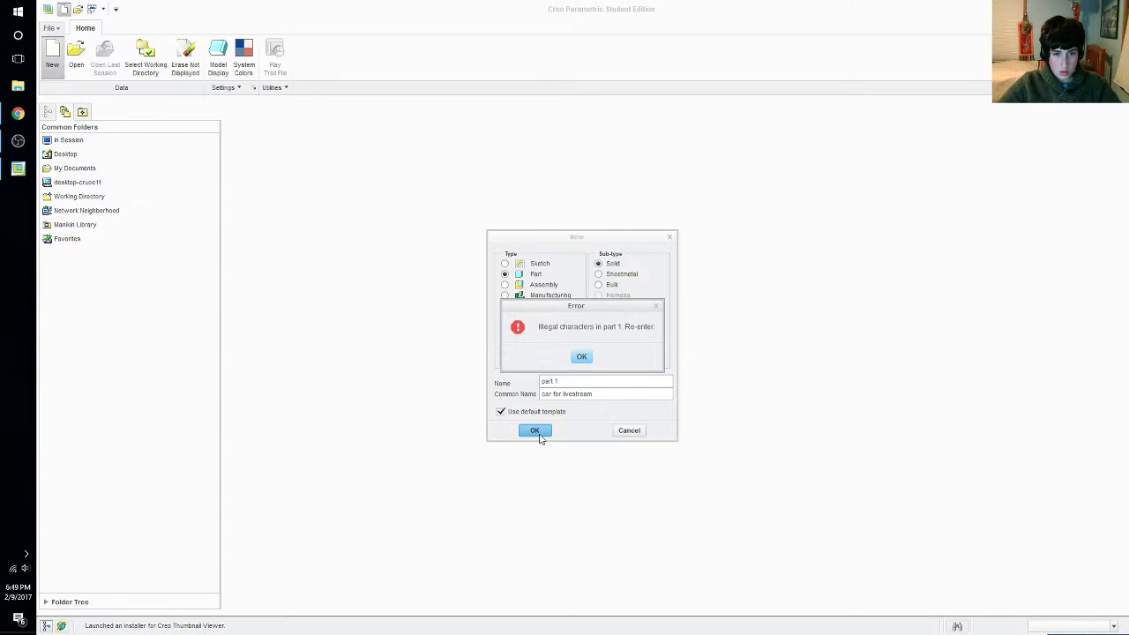
left_click(576, 358)
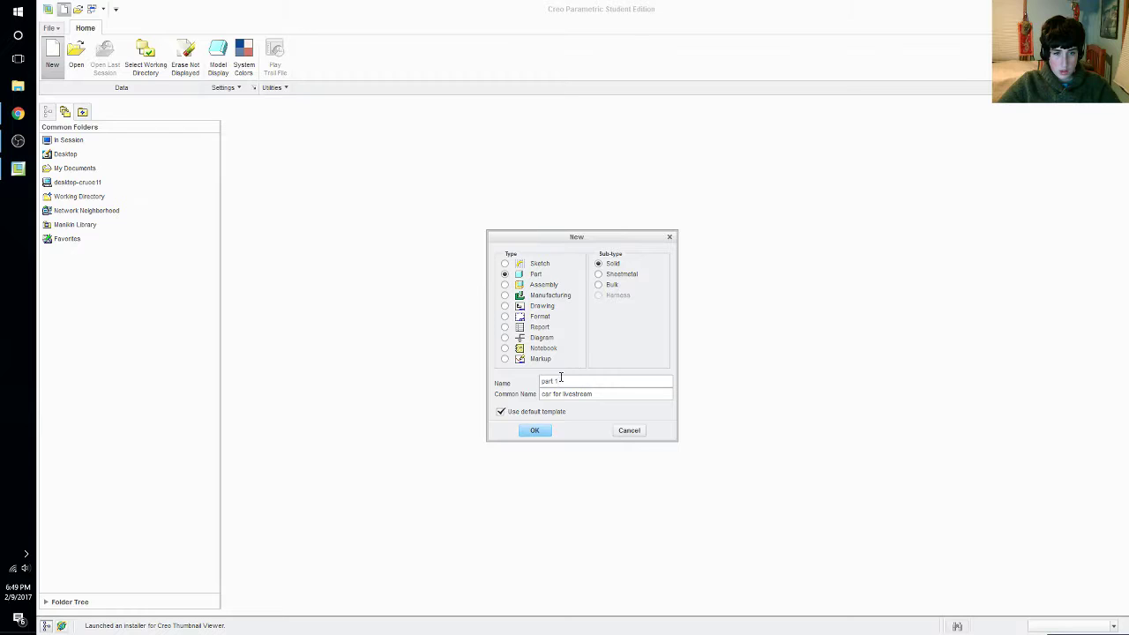
key("BackSpace")
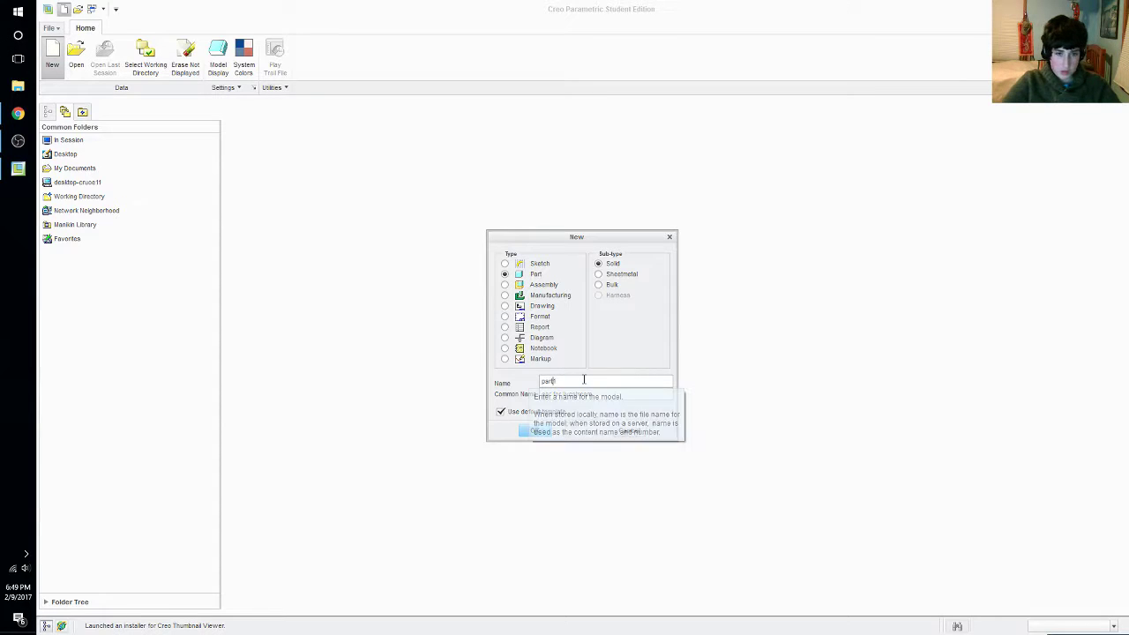
left_click(531, 431)
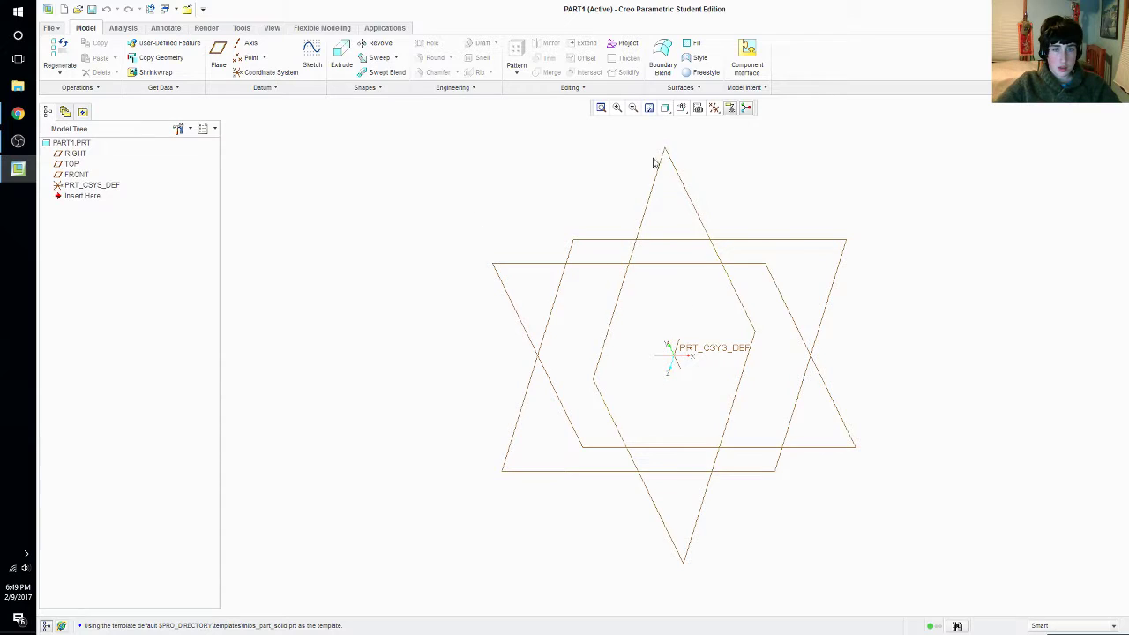
Hide the datum planes and orient the model to the saved LEFT view
left_click(713, 107)
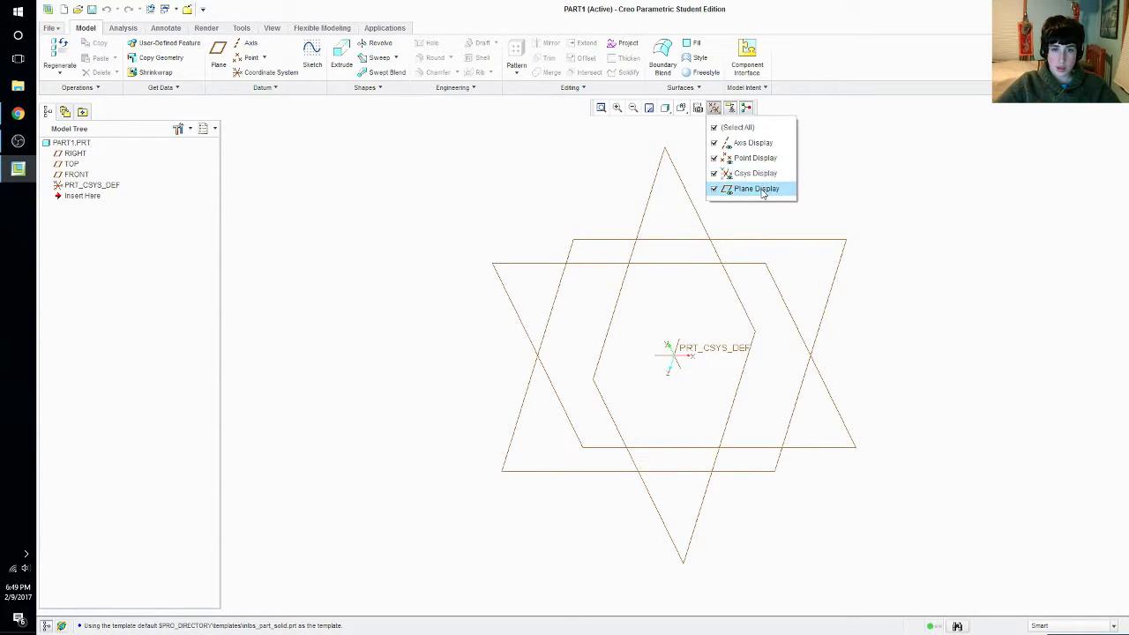
left_click(759, 189)
left_click(743, 344)
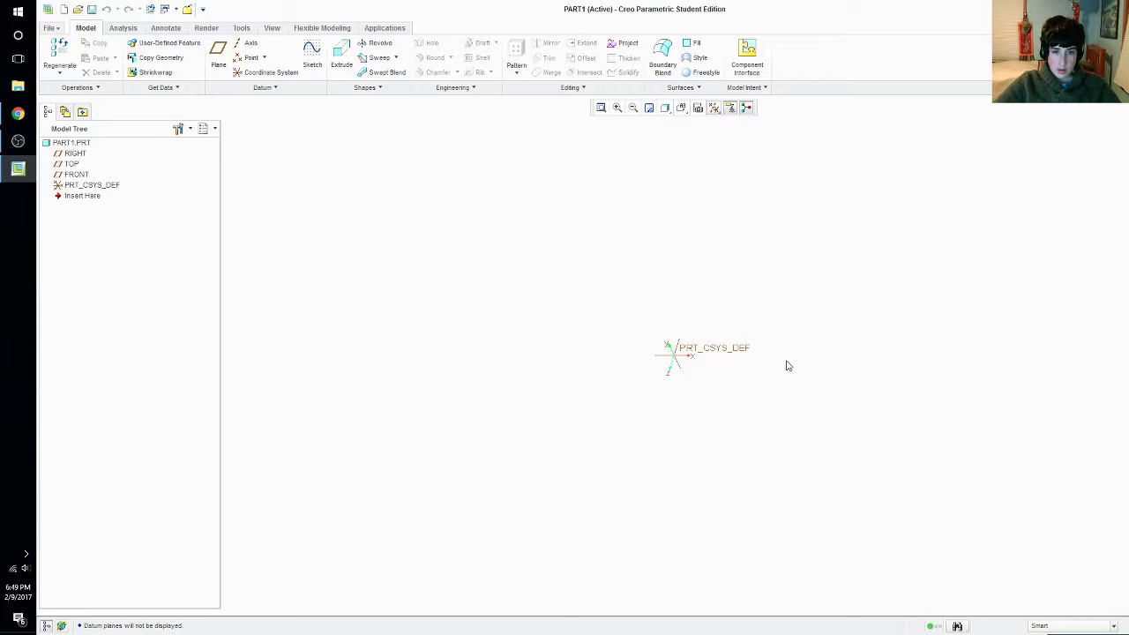
left_click(681, 108)
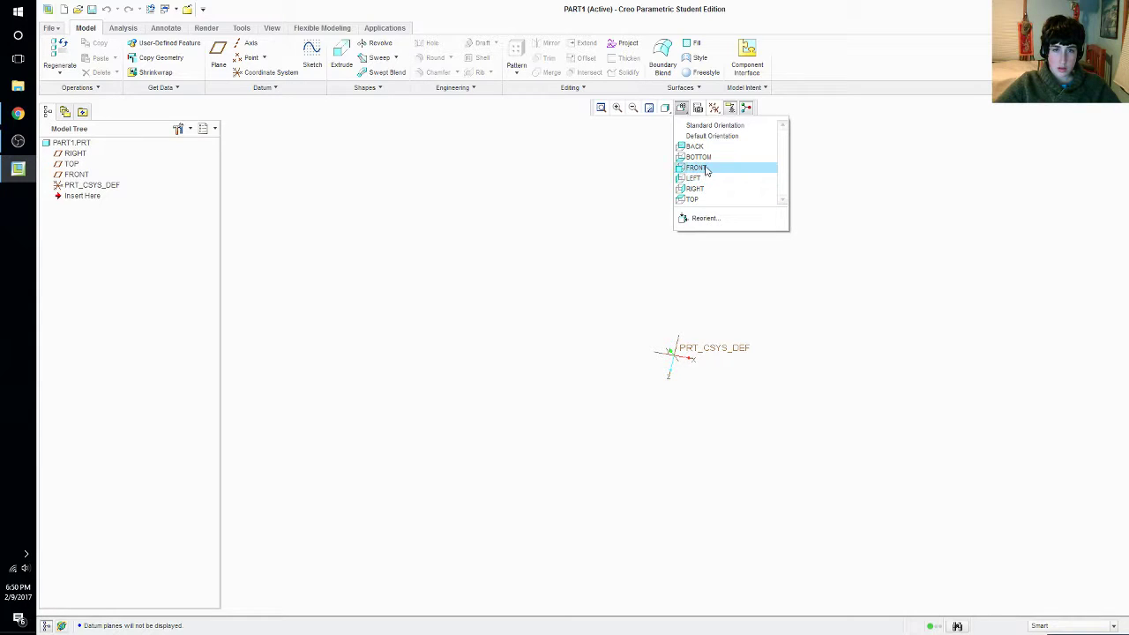
left_click(701, 179)
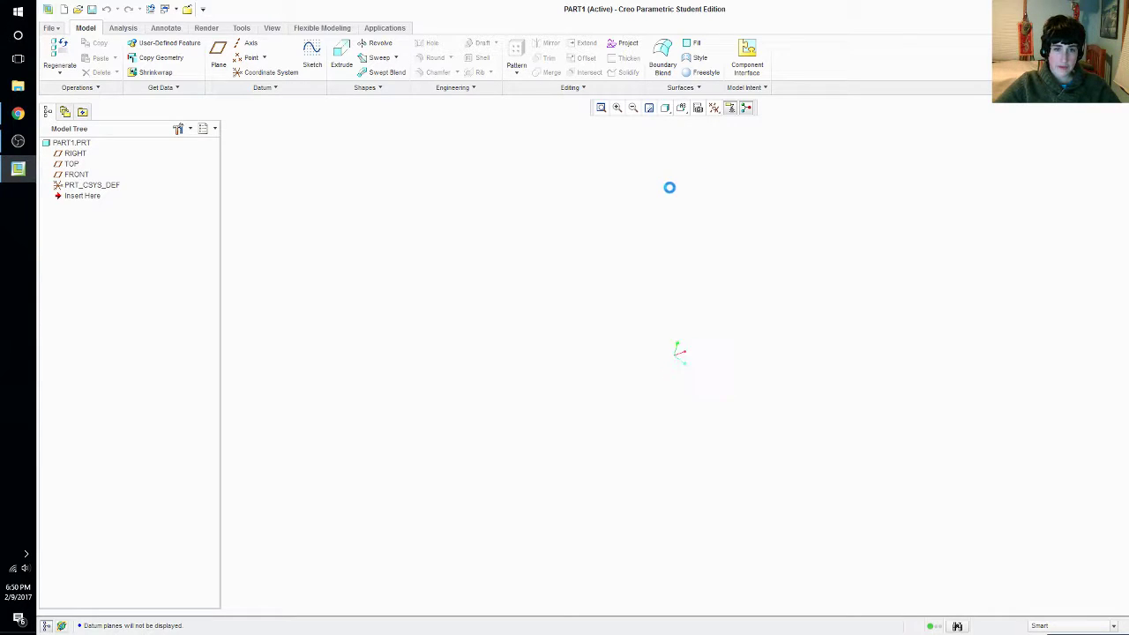
Start a new sketch on the RIGHT datum plane
left_click(313, 55)
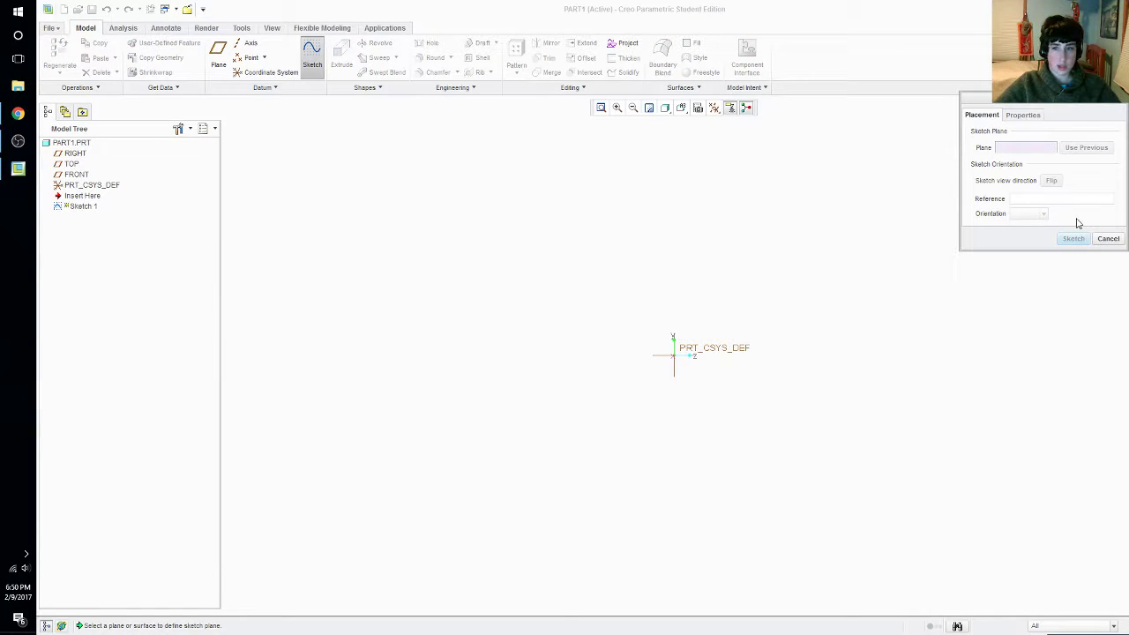
left_click(1108, 239)
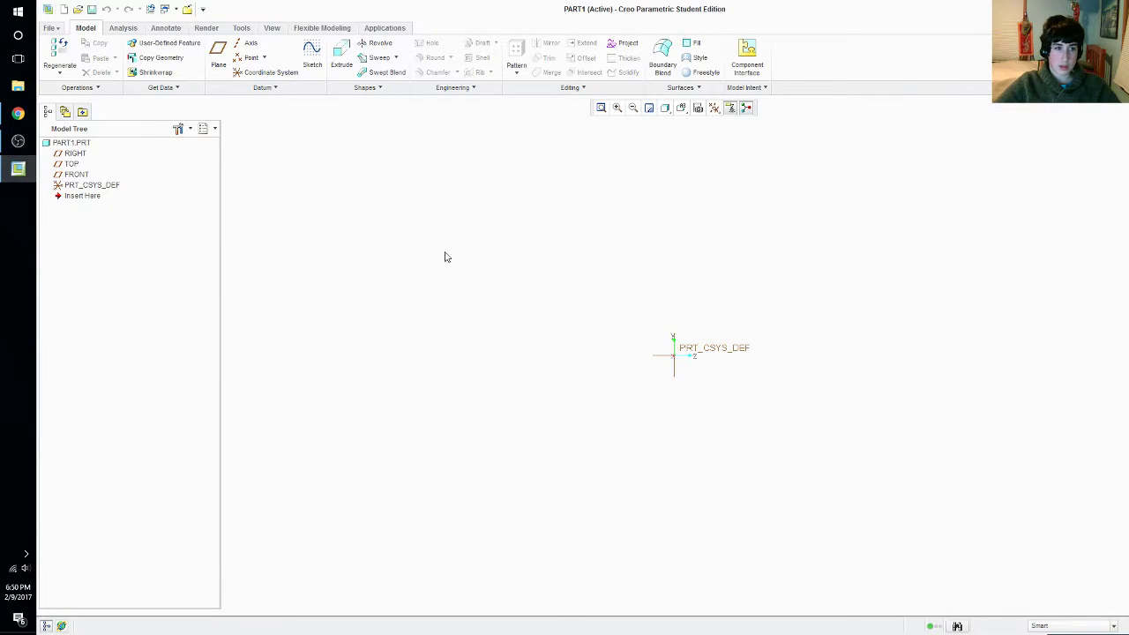
left_click(75, 155)
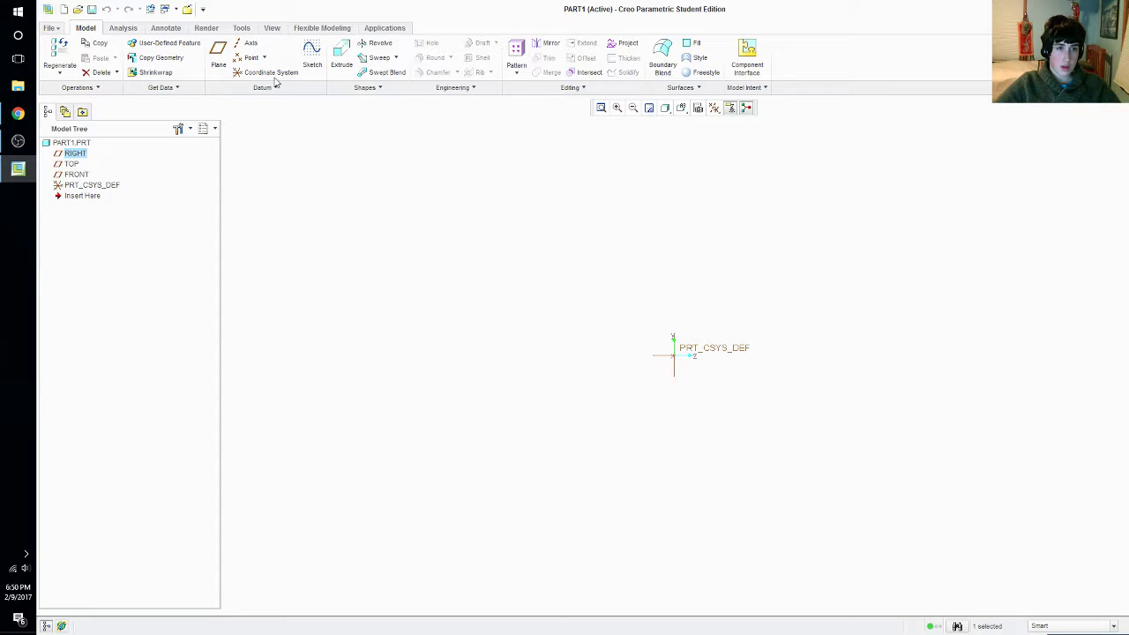
left_click(681, 108)
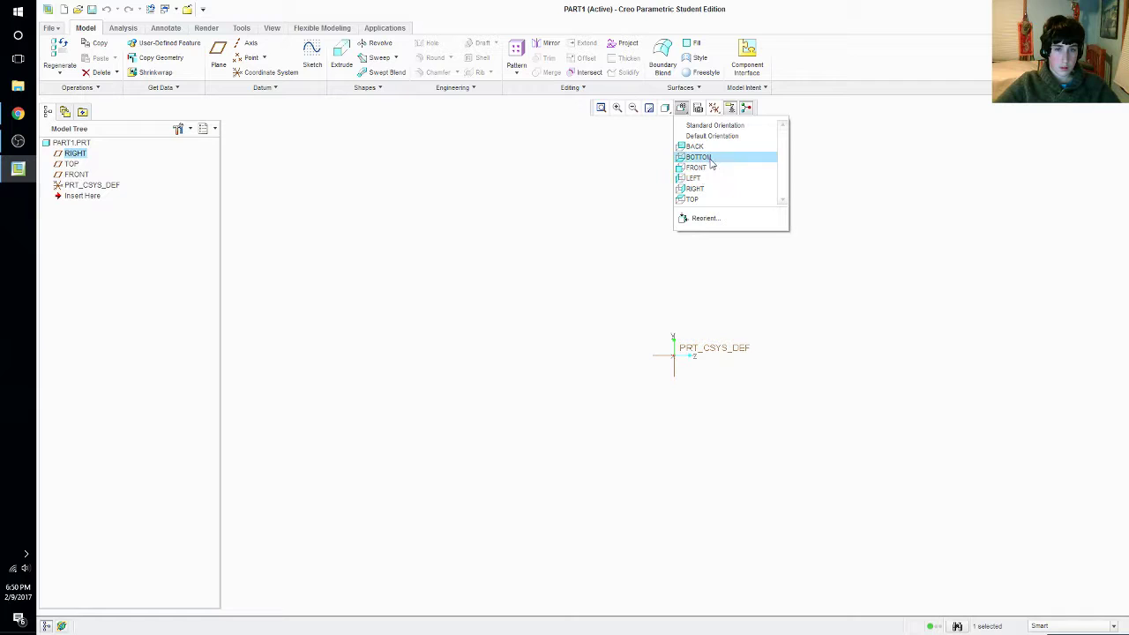
left_click(312, 58)
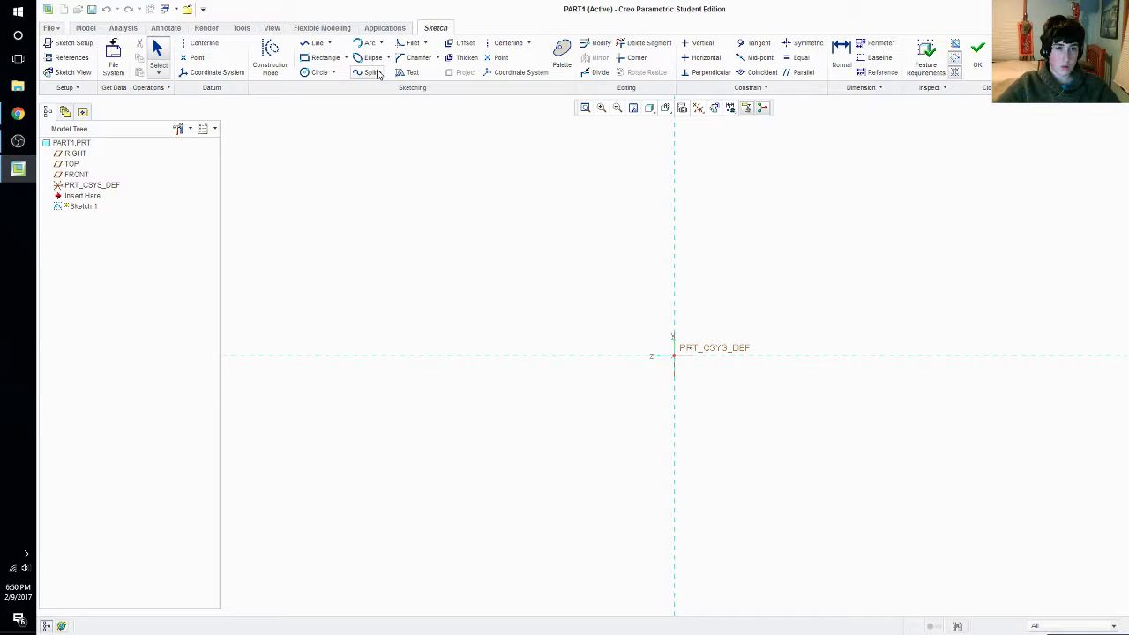
left_click(329, 43)
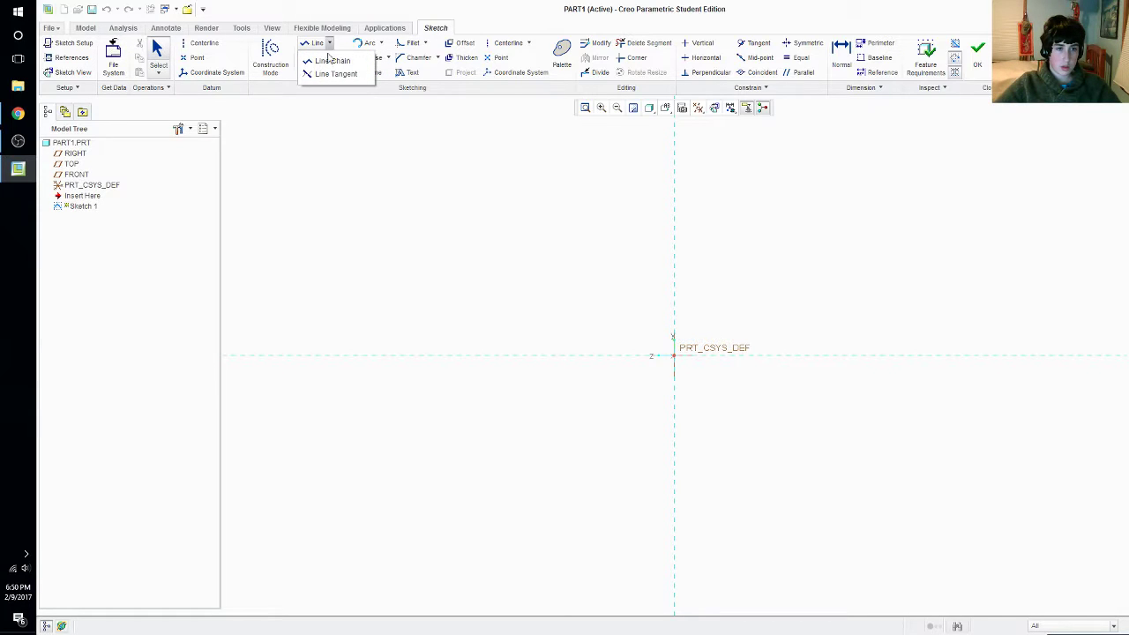
left_click(332, 60)
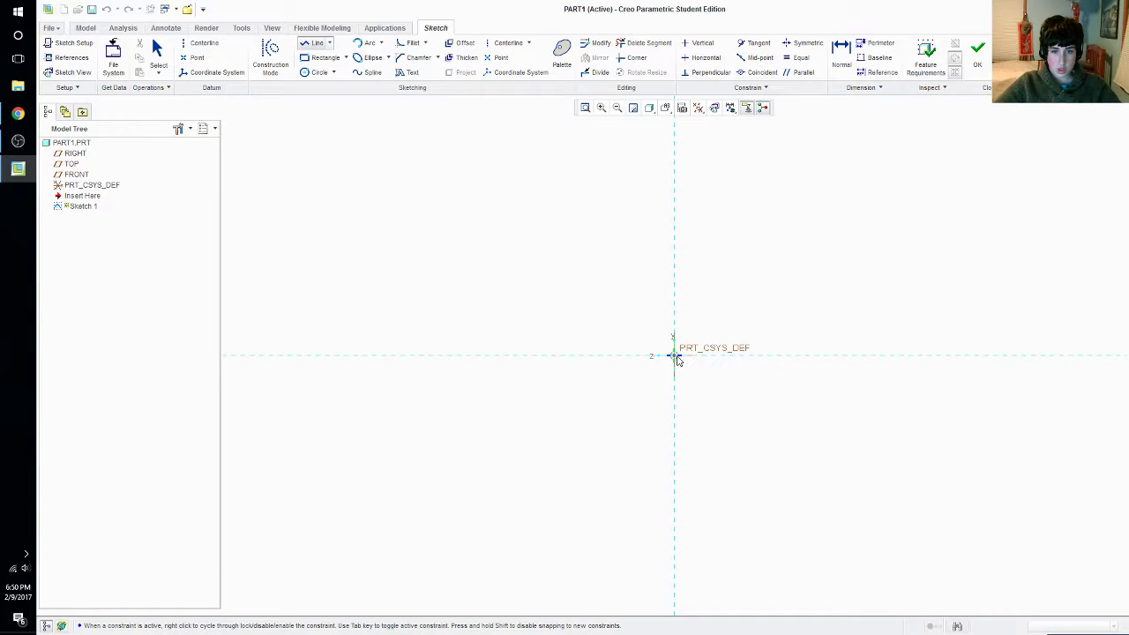
left_click(676, 357)
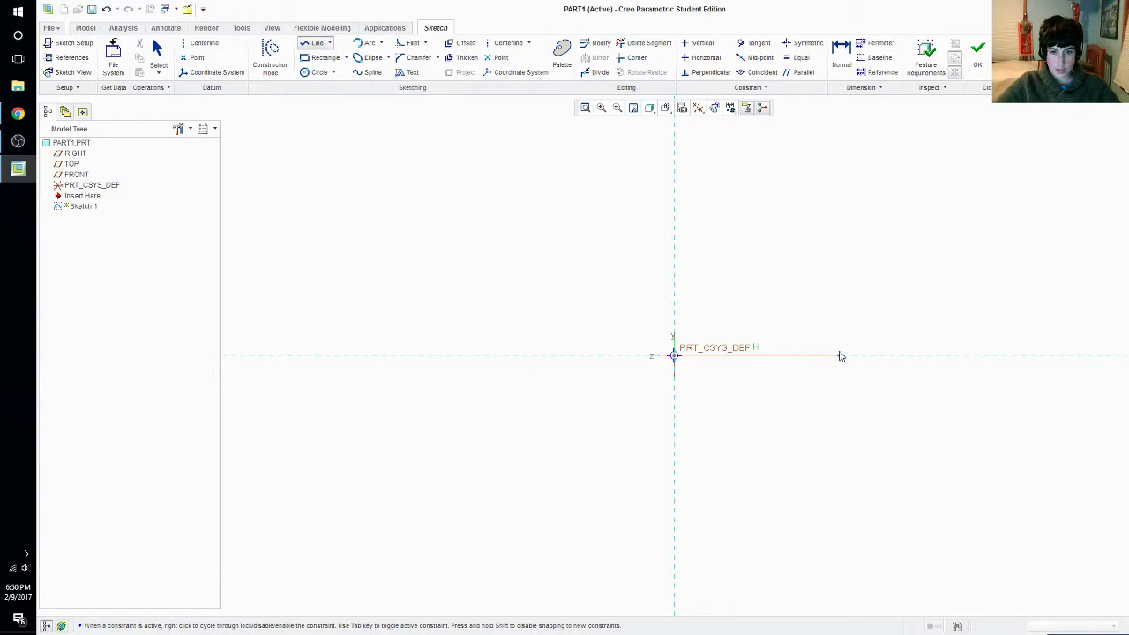
left_click(783, 357)
left_click(775, 332)
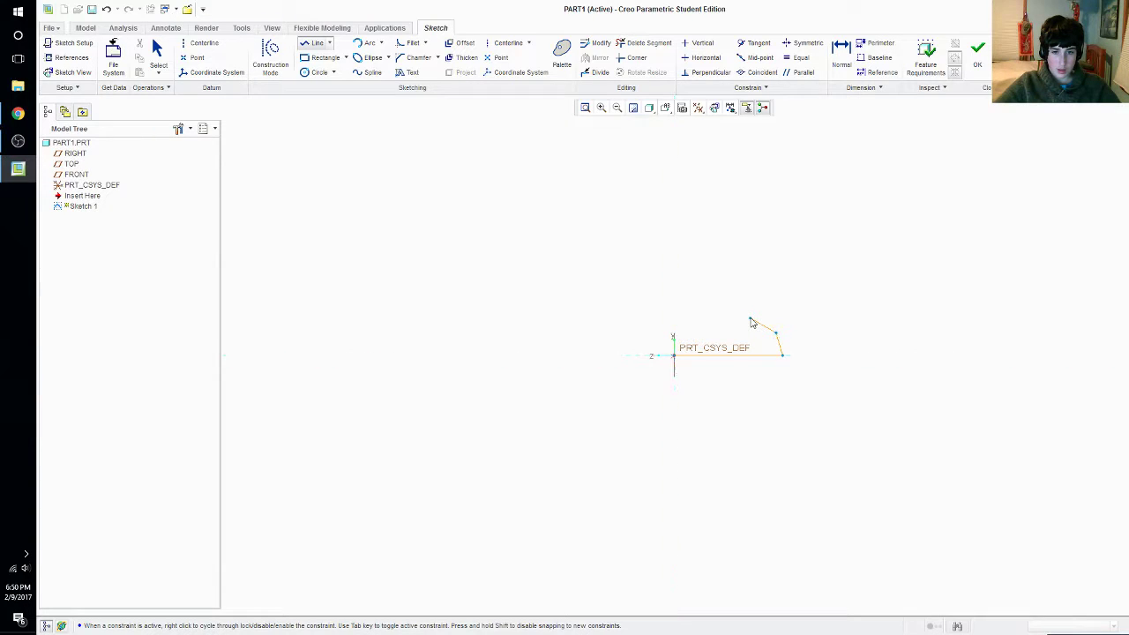
middle_click(782, 336)
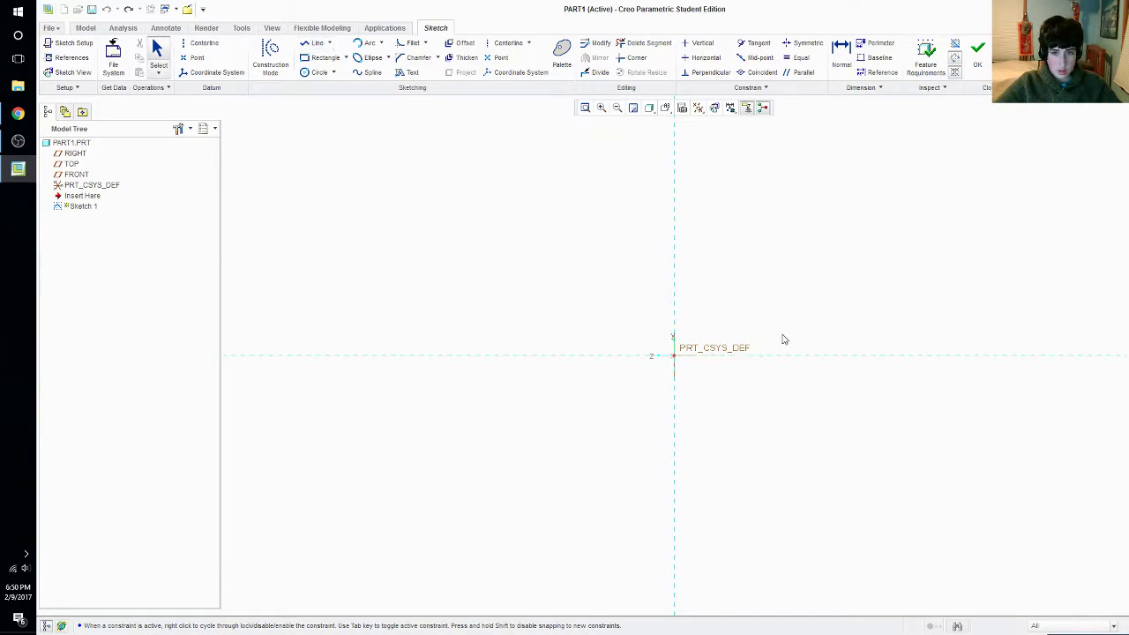
left_click(673, 356)
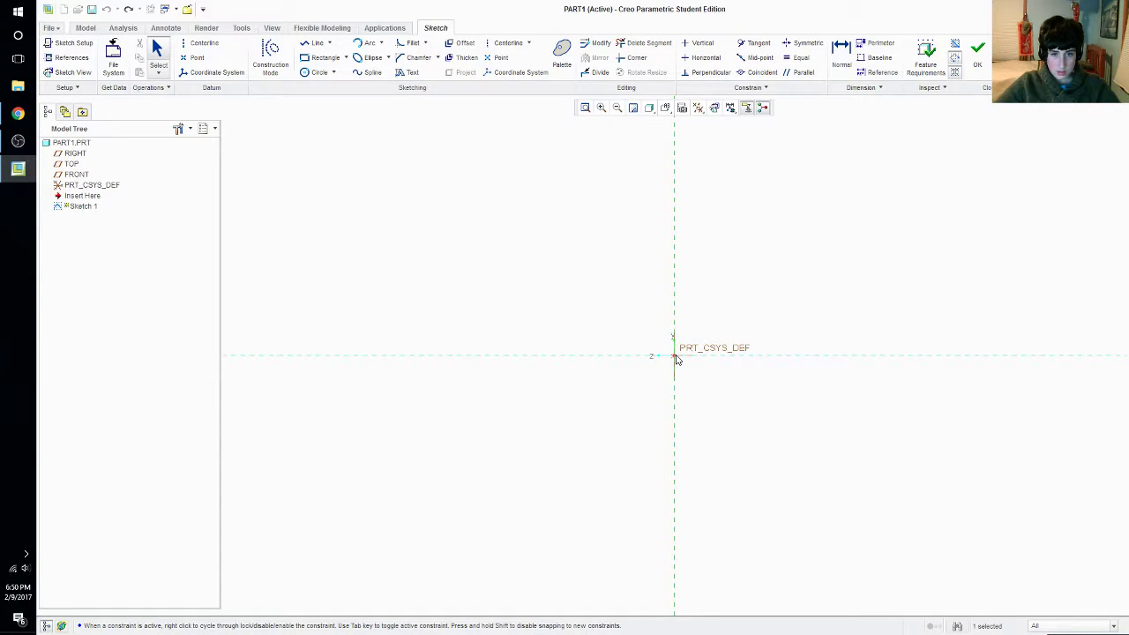
Draw a line chain from the origin along the horizontal axis for the car's underside, continuing up through its front end, hood and sloped windshield
left_click(321, 45)
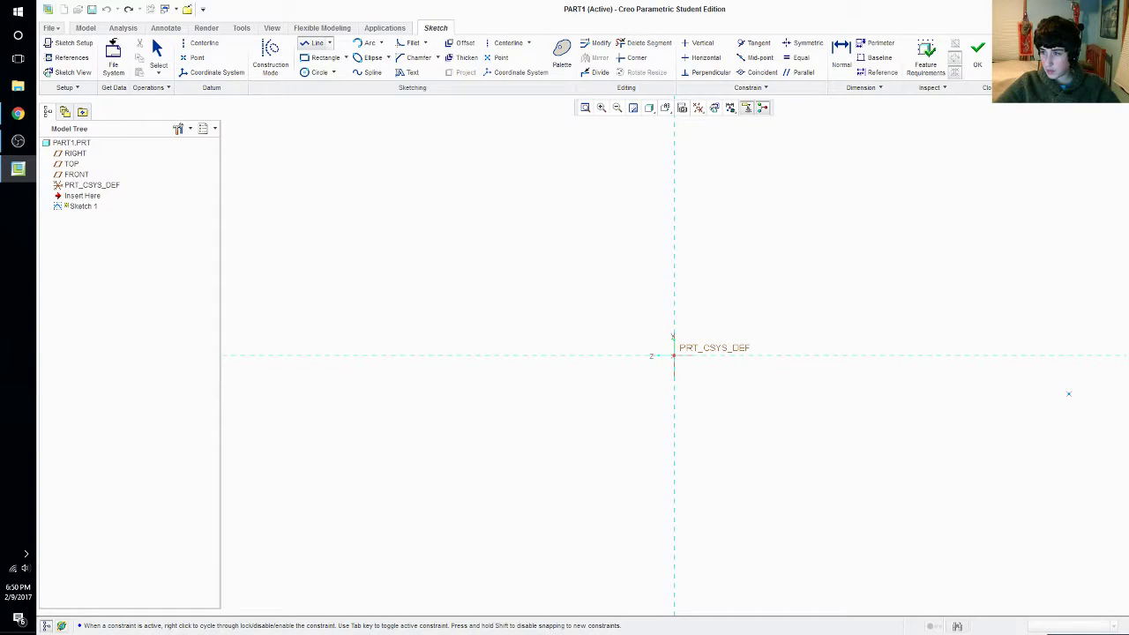
left_click(674, 356)
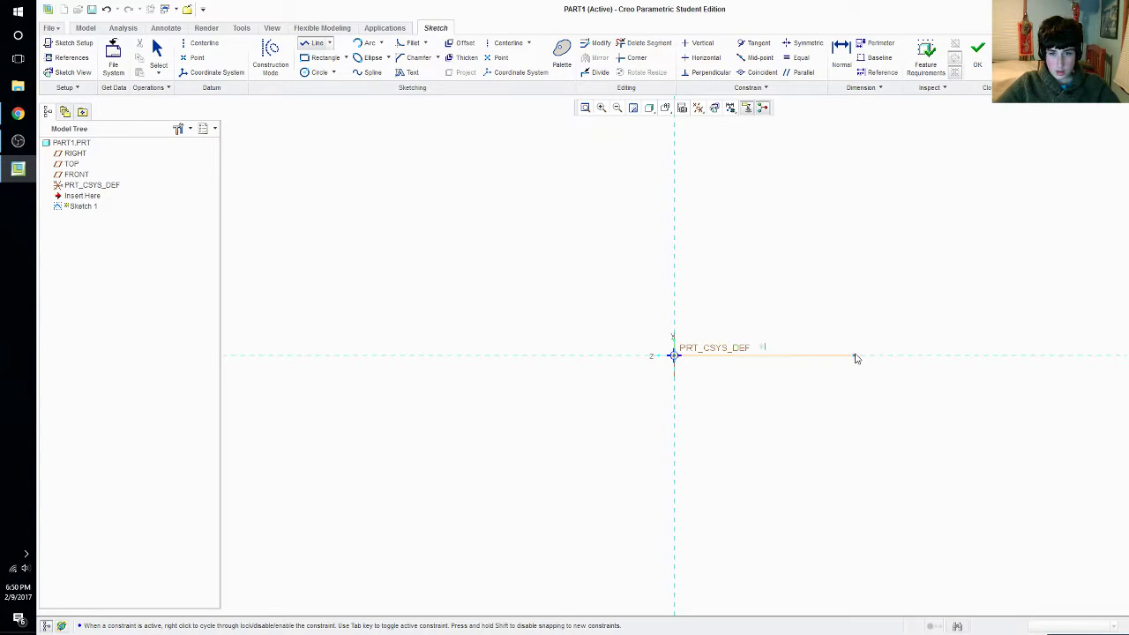
left_click(933, 357)
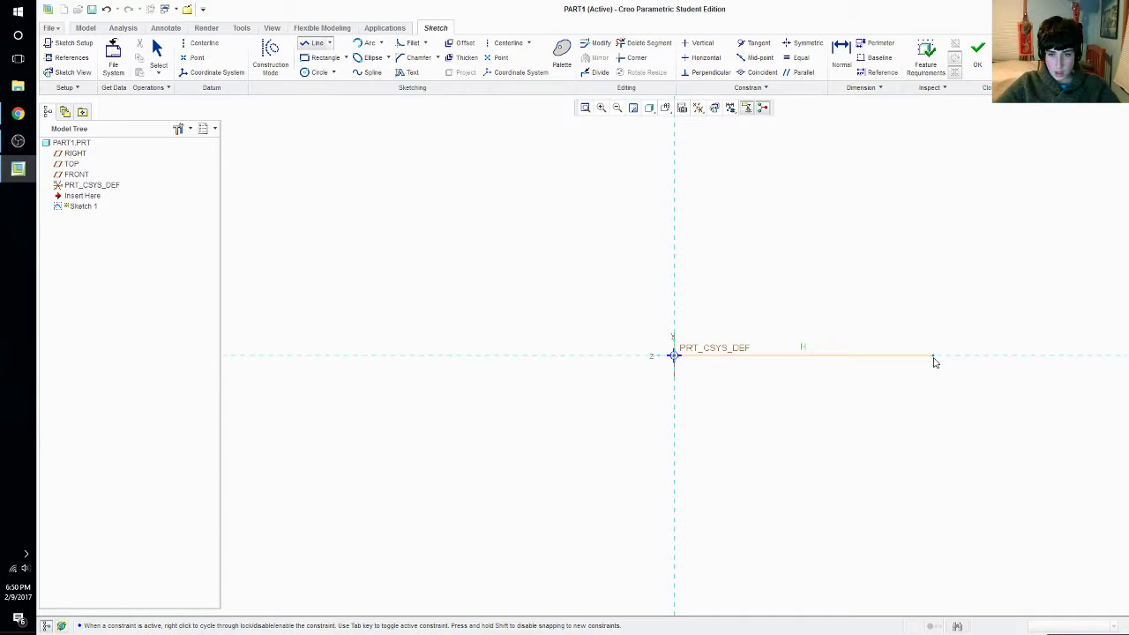
middle_click(918, 307)
left_click(917, 303)
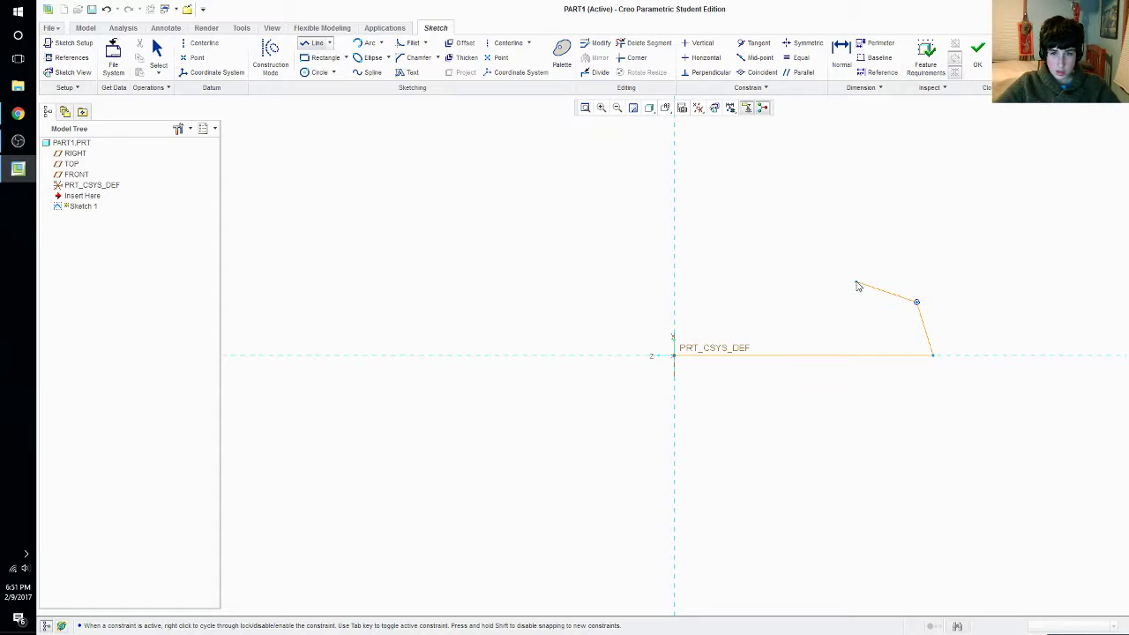
left_click(856, 283)
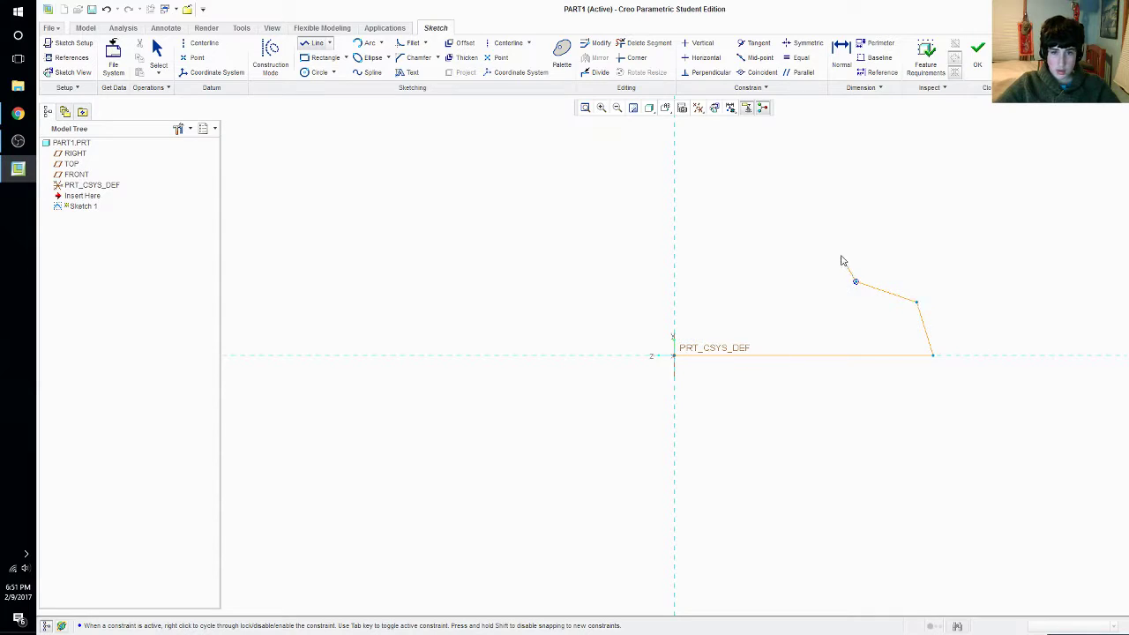
left_click(804, 222)
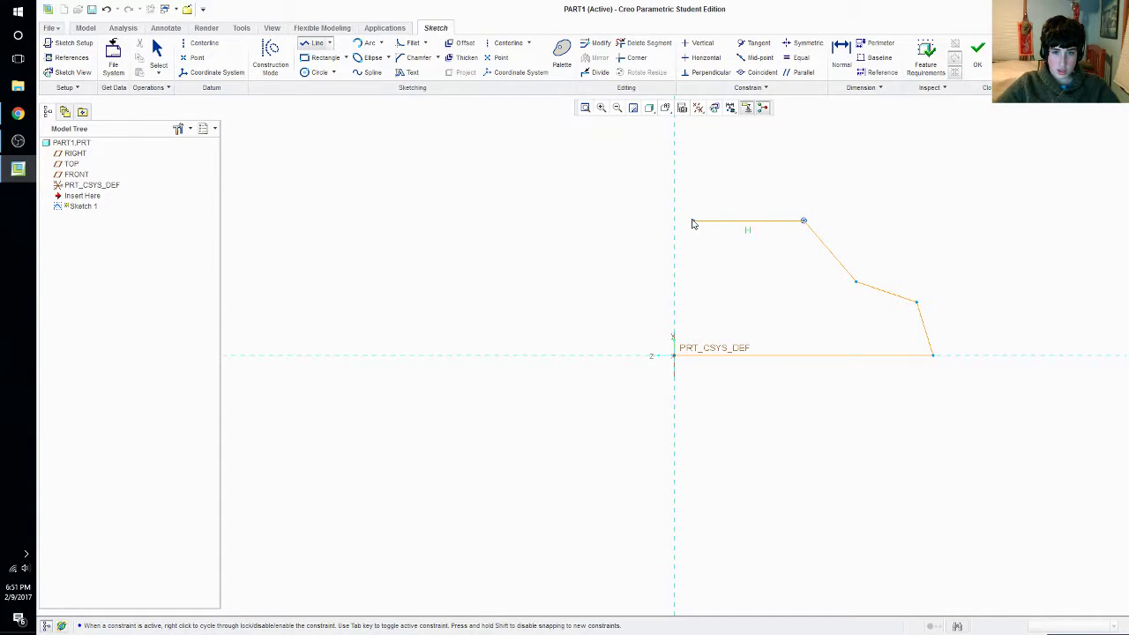
Close the car profile with a horizontal roof, sloped rear, small protruding rear bumper and underside back to the origin, and finish the sketch
left_click(630, 222)
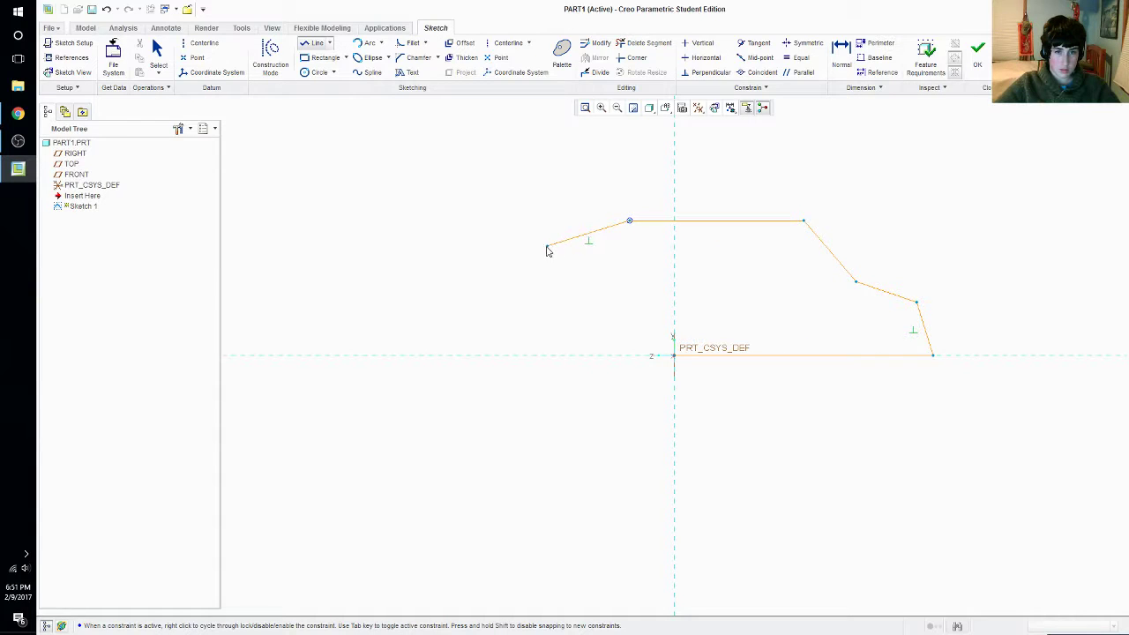
left_click(595, 275)
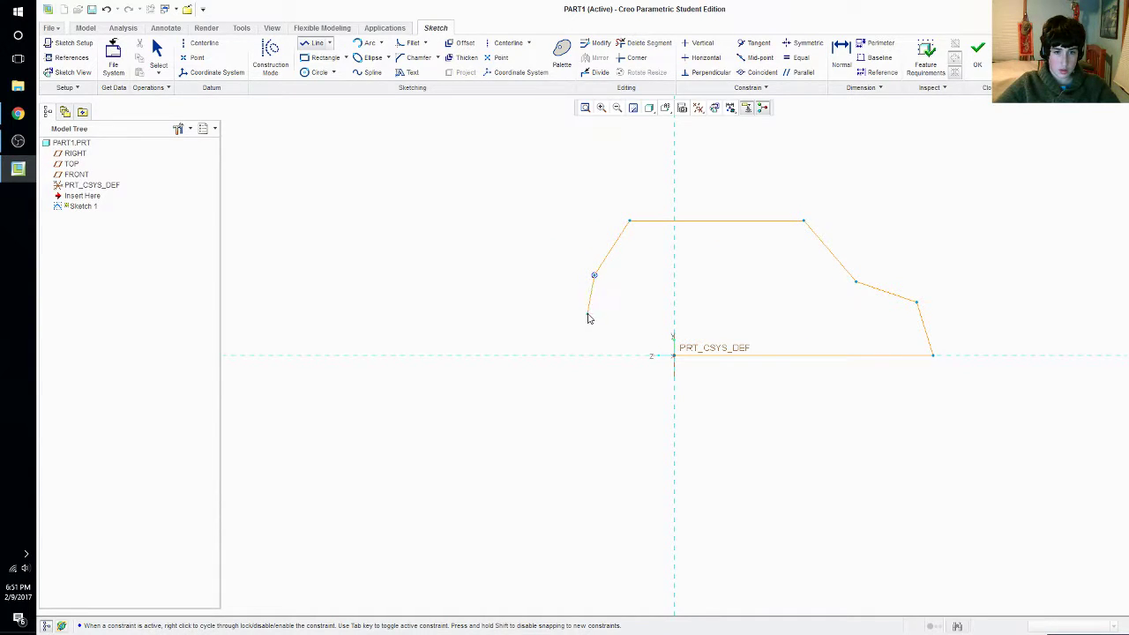
left_click(587, 315)
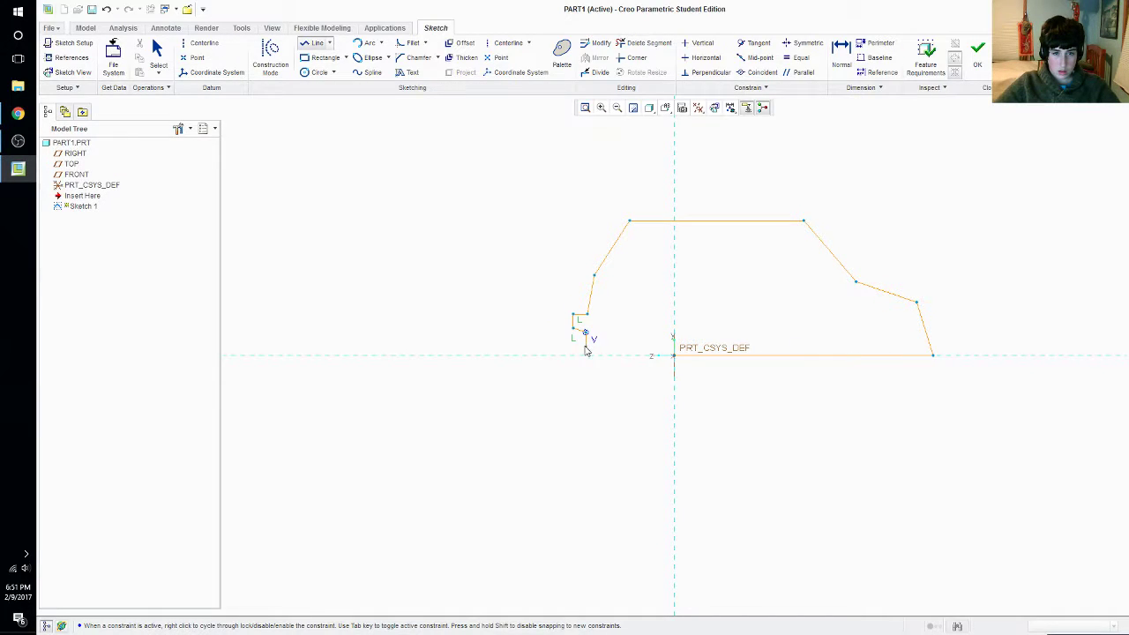
left_click(585, 354)
left_click(676, 363)
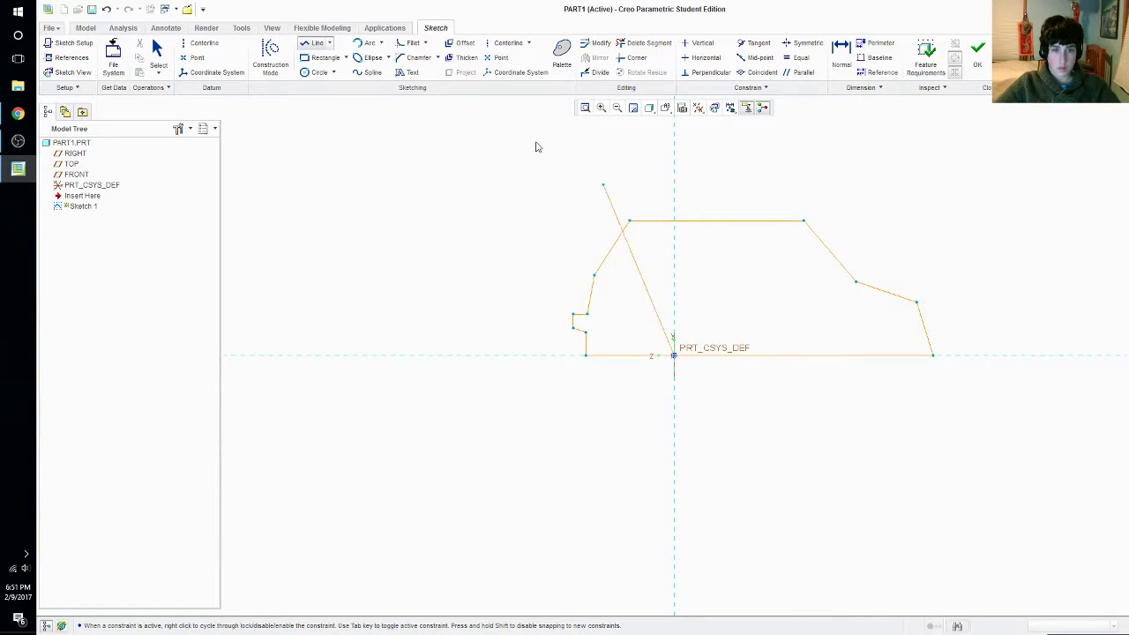
middle_click(682, 302)
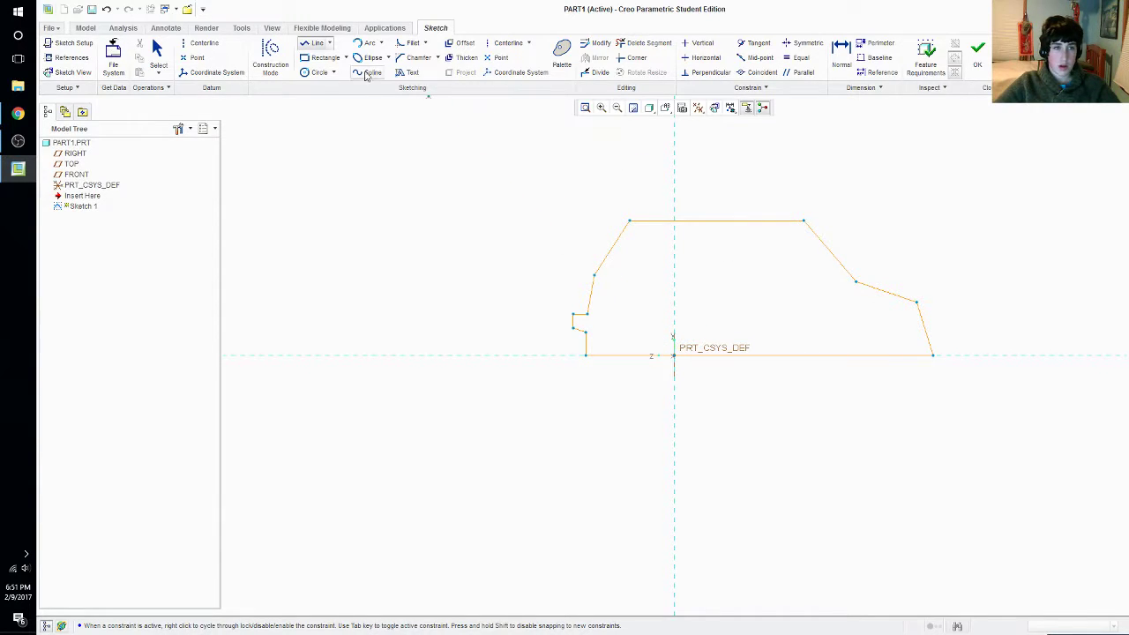
left_click(977, 60)
mouse_move(752, 462)
right_mouse_down()
mouse_move(724, 482)
mouse_move(662, 483)
right_mouse_up()
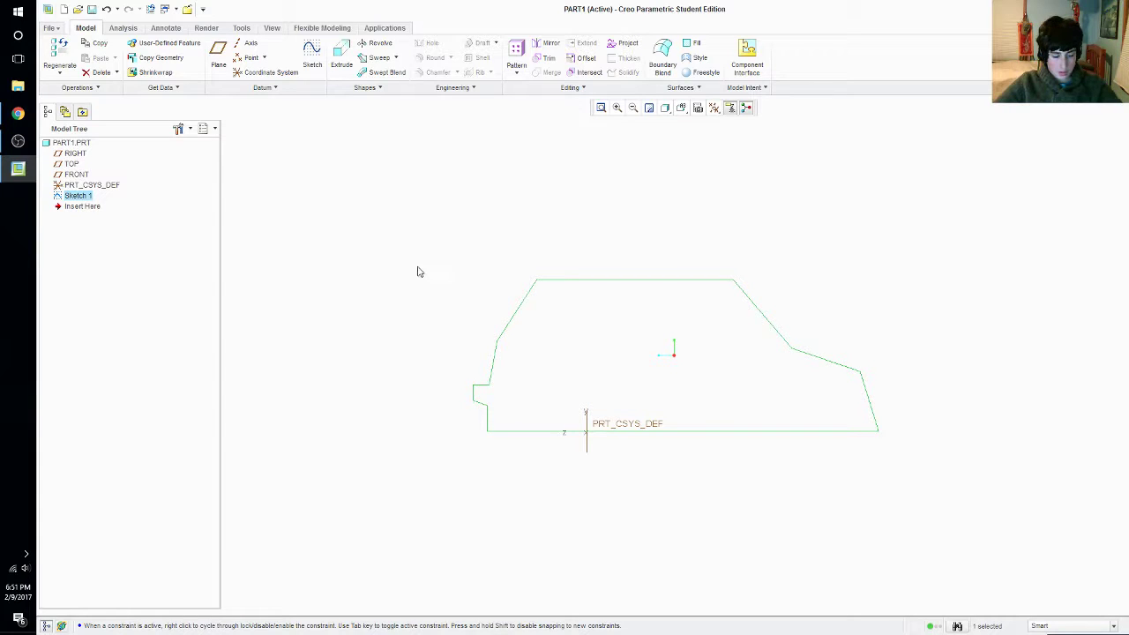
key("Delete")
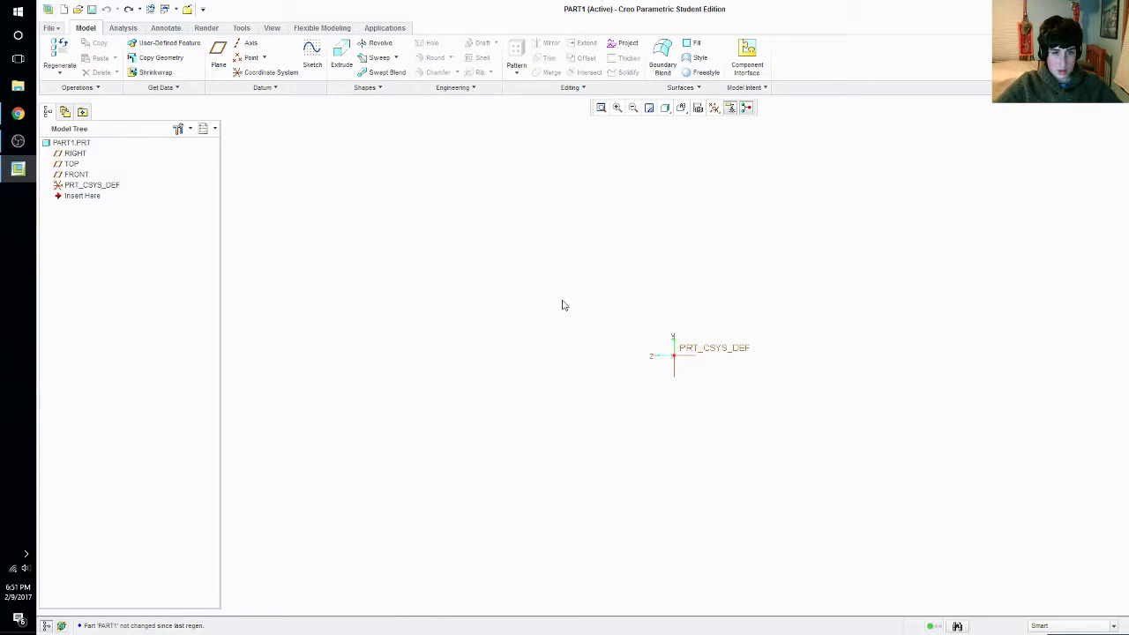
left_click(310, 54)
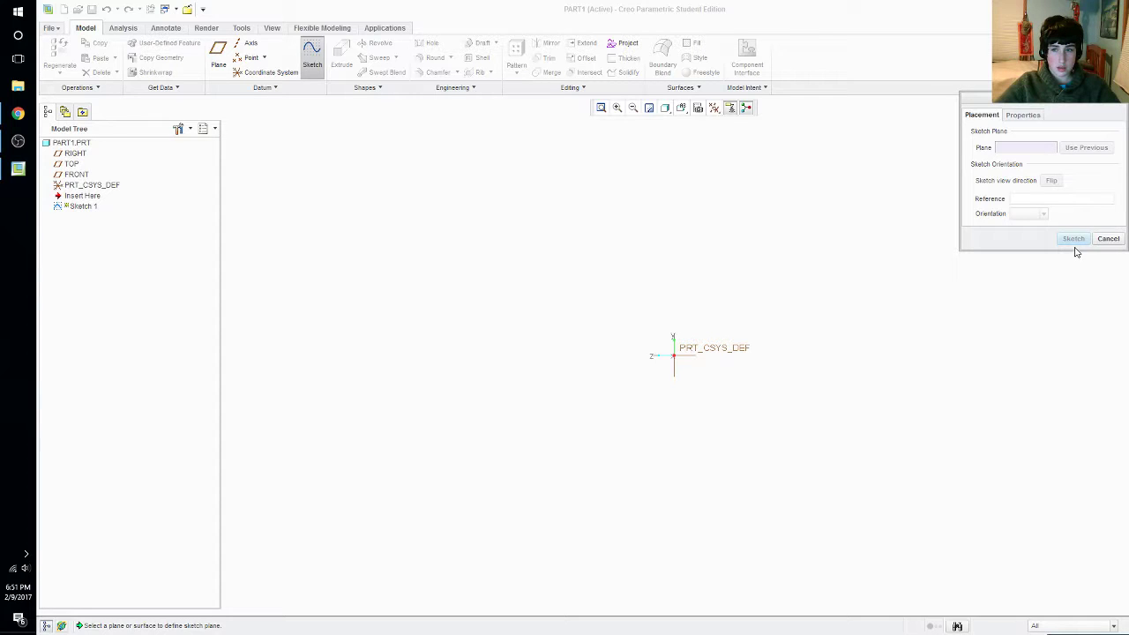
left_click(1108, 239)
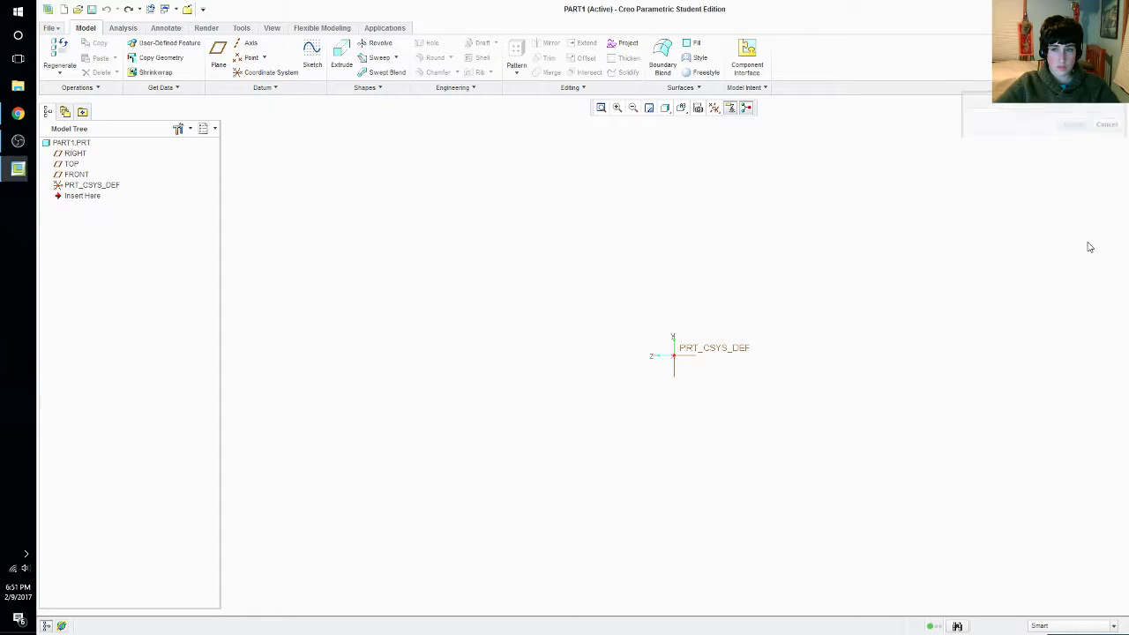
left_click(128, 9)
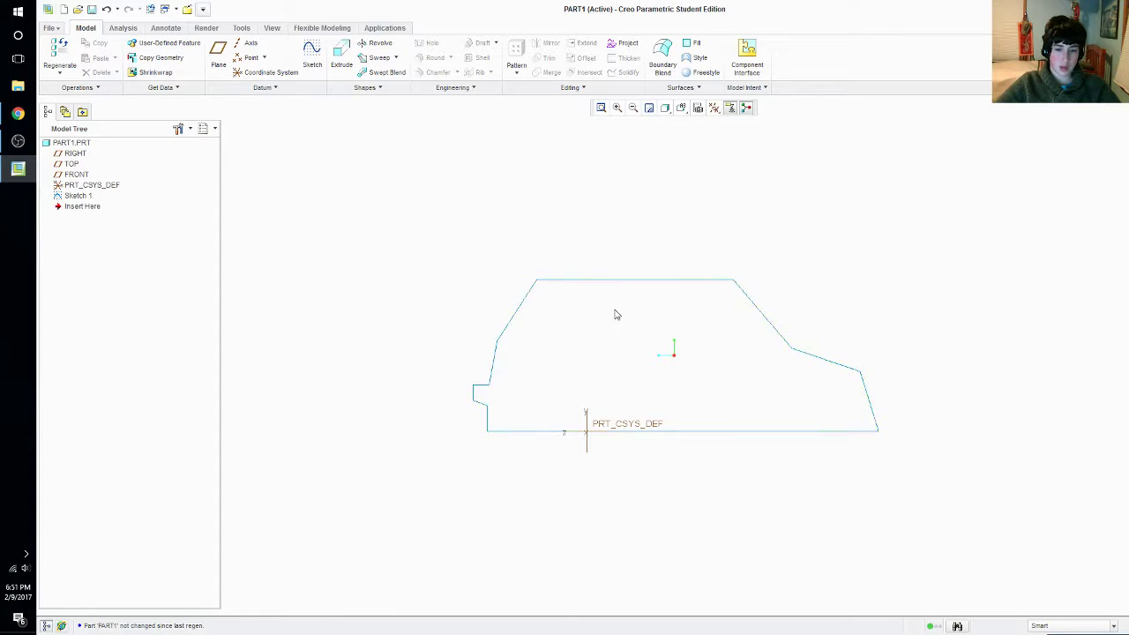
left_click(313, 57)
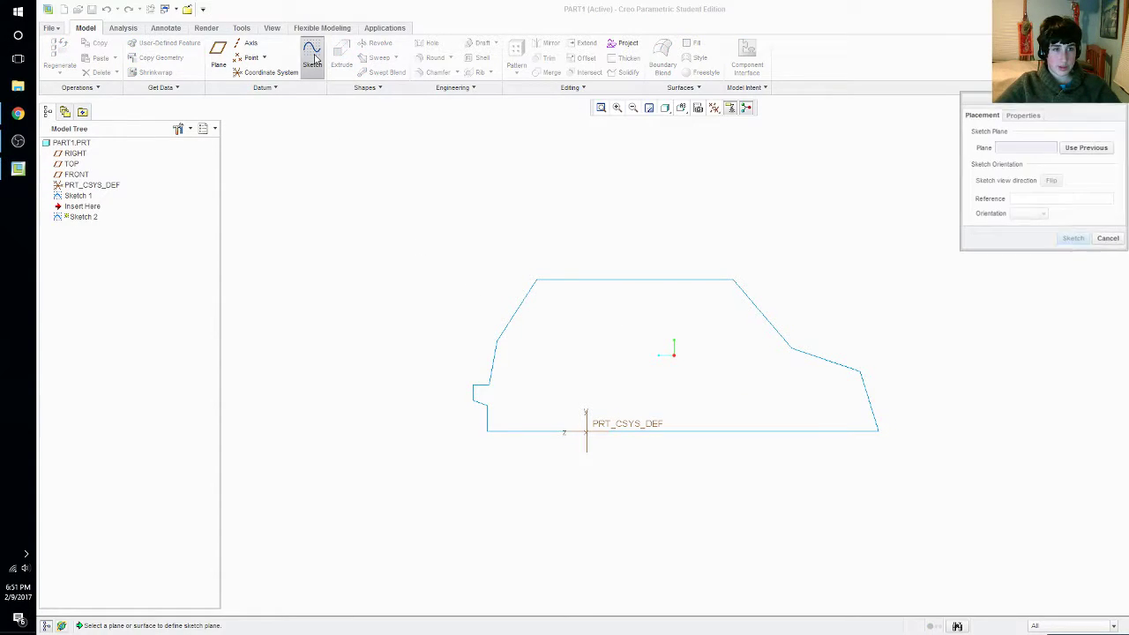
left_click(1103, 239)
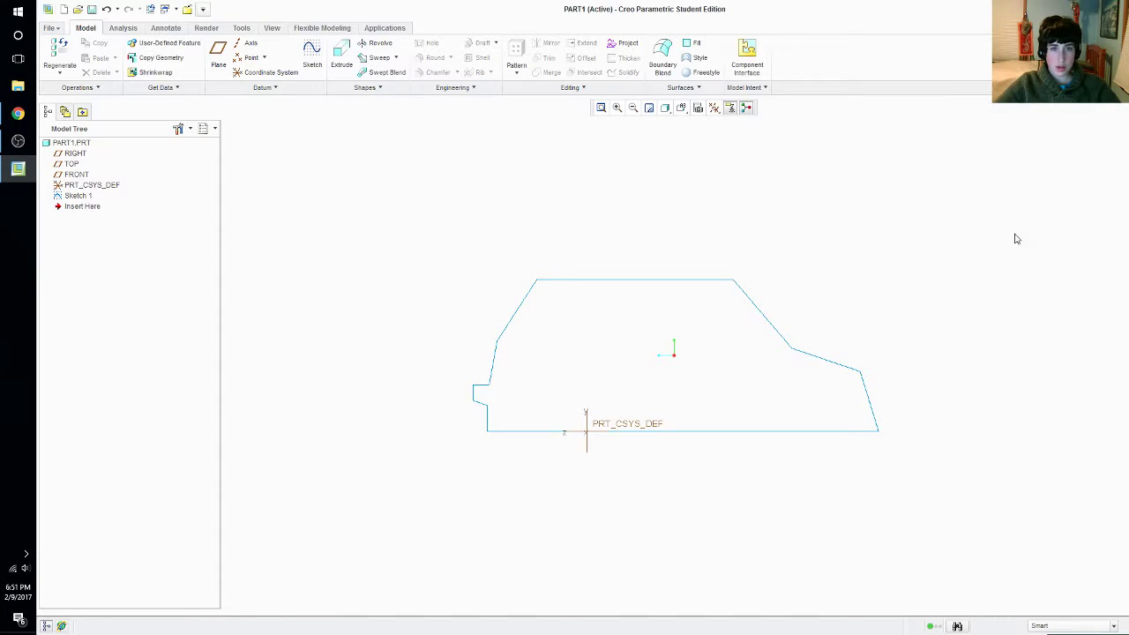
Extrude the closed car profile sketch as a solid in the default direction to a depth of about 365
left_click(535, 284)
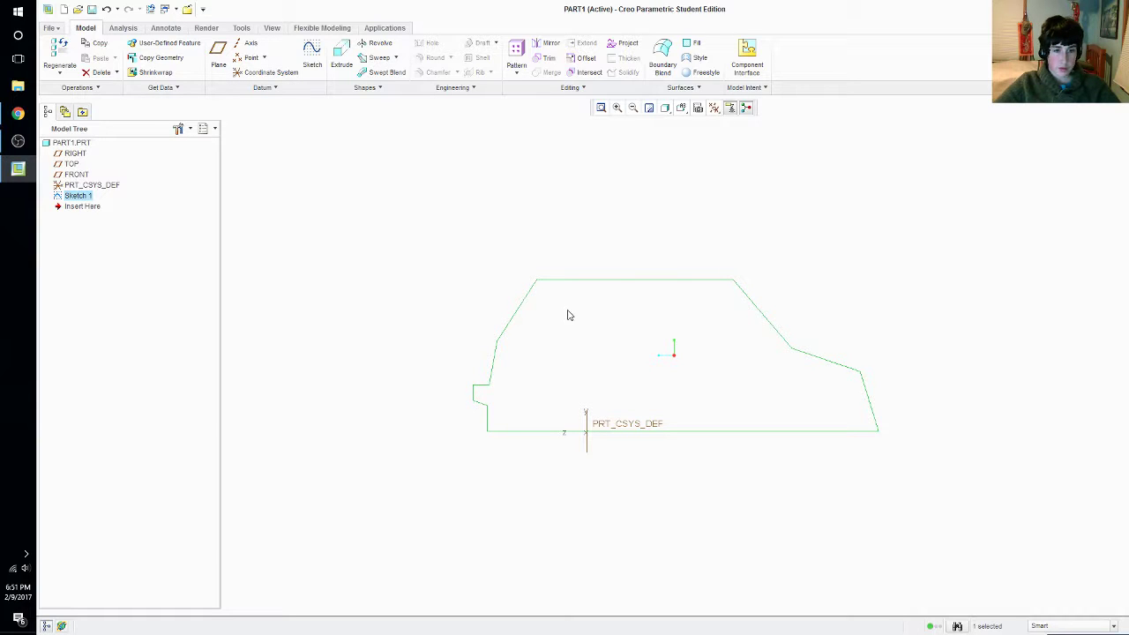
left_click(342, 57)
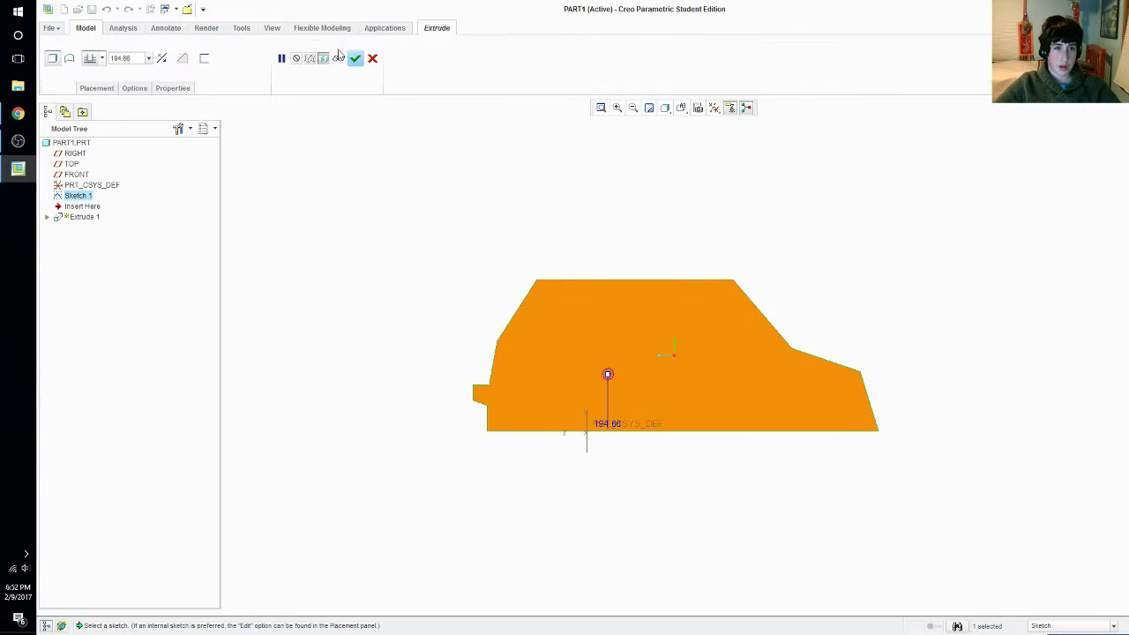
right_click(693, 497)
left_click(794, 474)
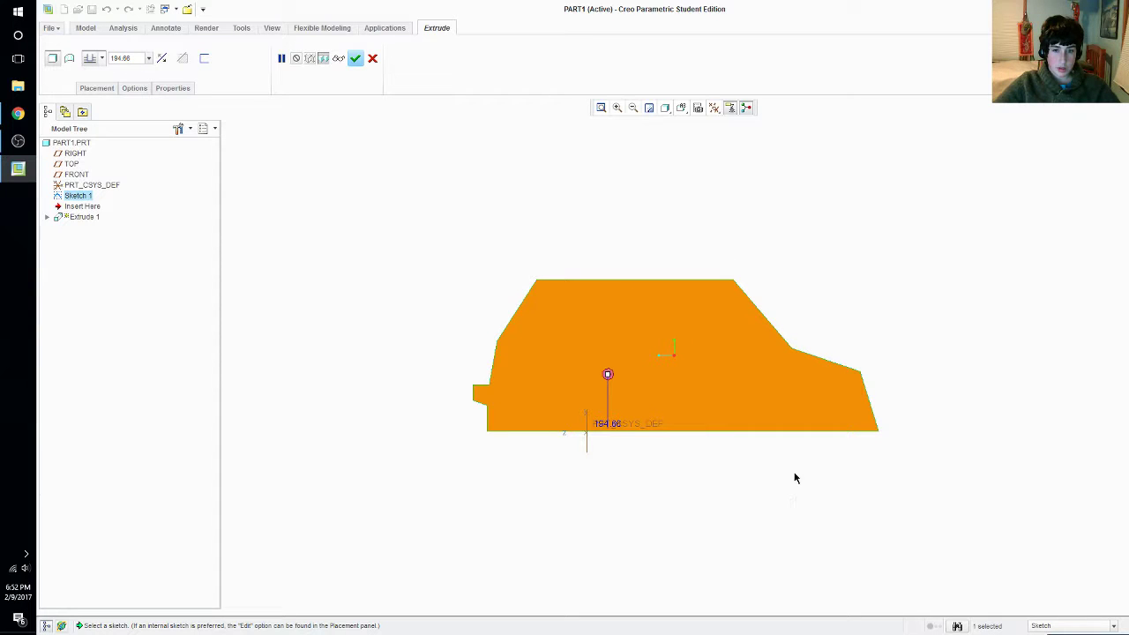
right_click(748, 483)
left_click(859, 466)
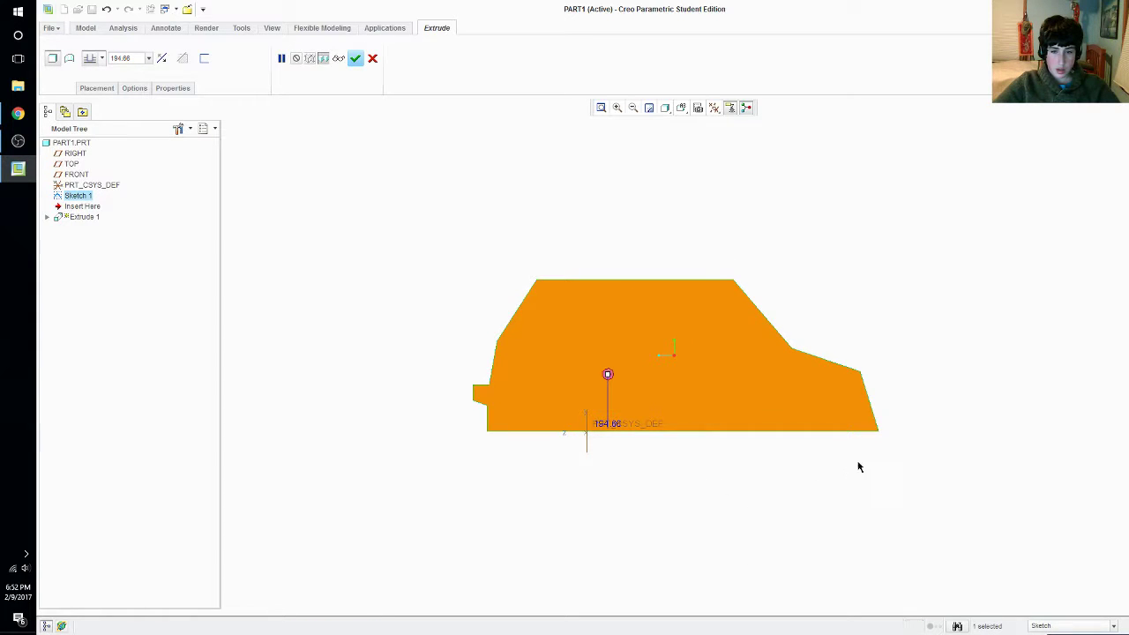
mouse_move(859, 465)
middle_mouse_down()
mouse_move(744, 469)
mouse_move(794, 471)
mouse_move(761, 469)
middle_mouse_up()
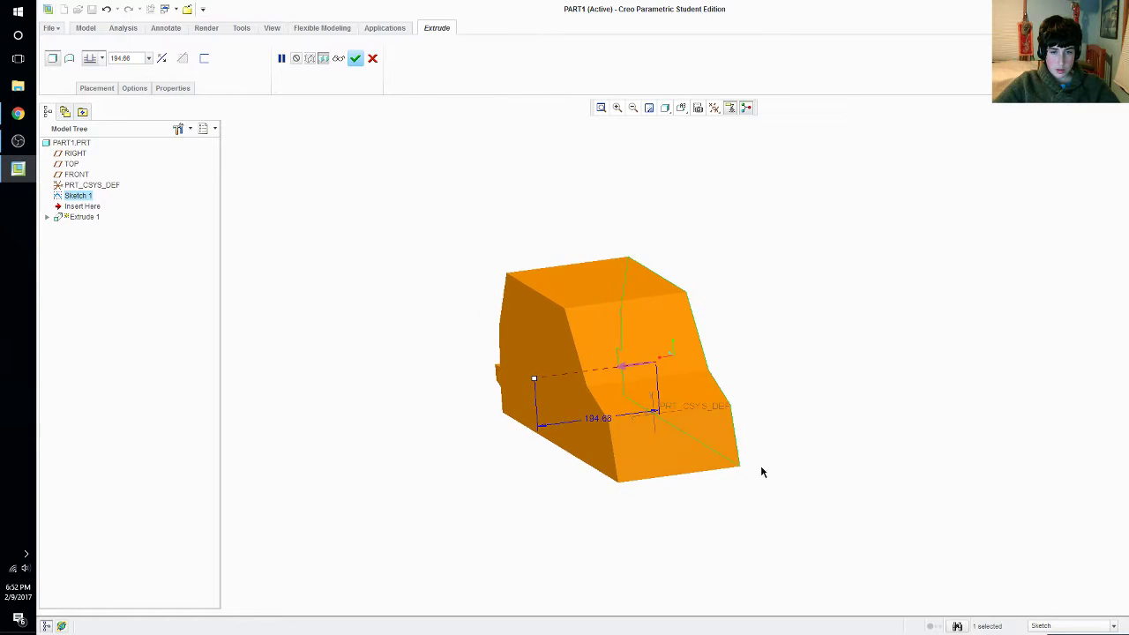
left_click(628, 370)
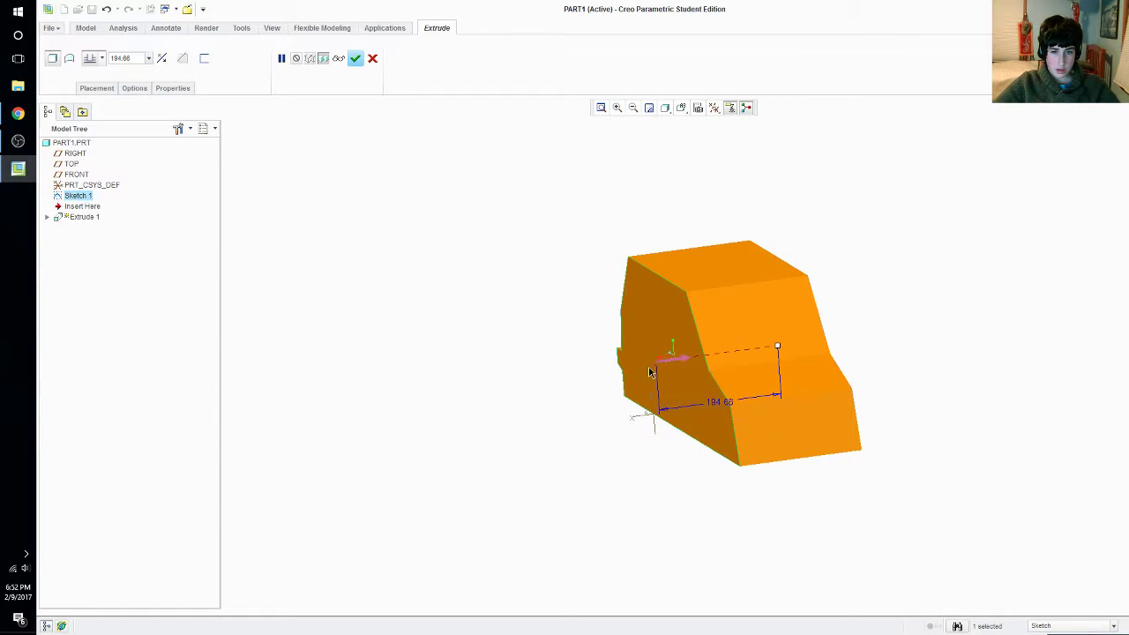
left_click(647, 377)
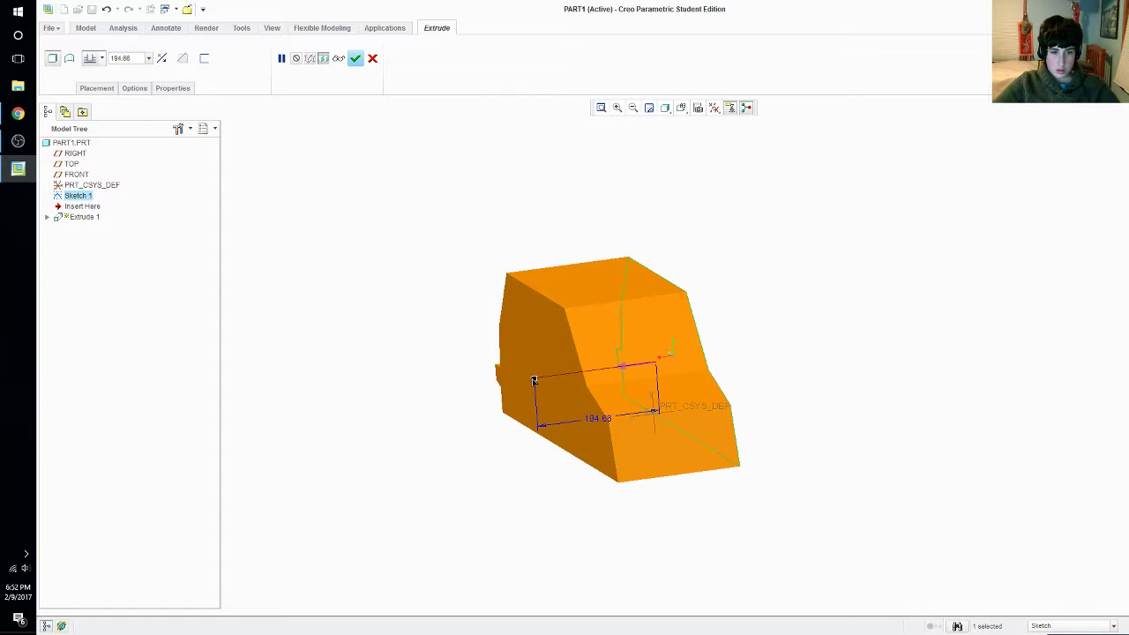
left_click_drag(534, 381, 428, 400)
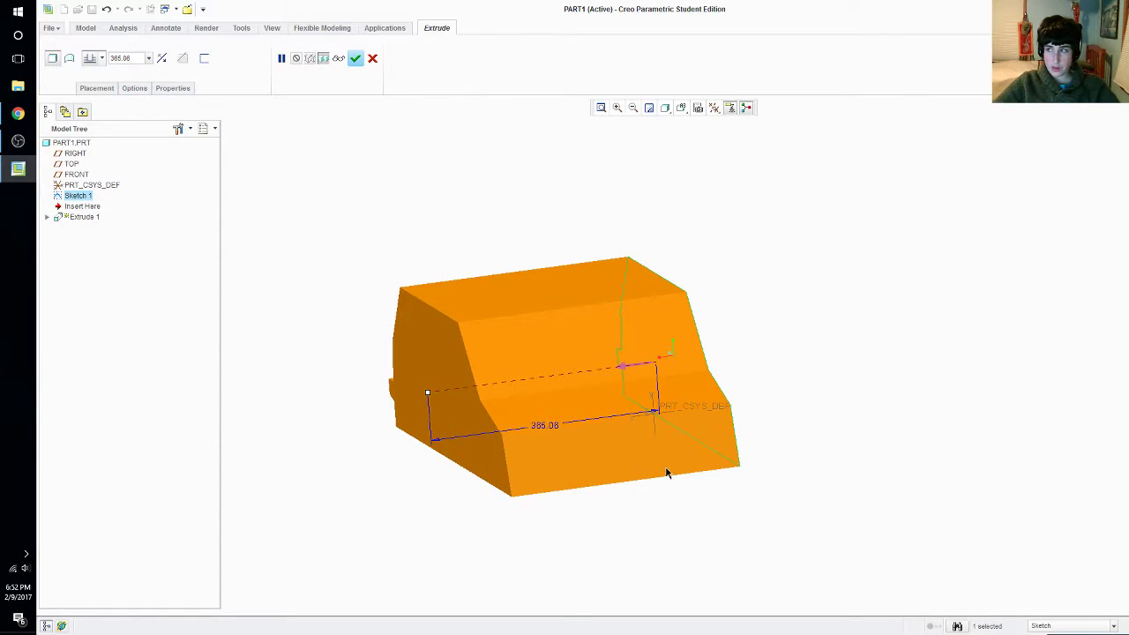
right_click(672, 499)
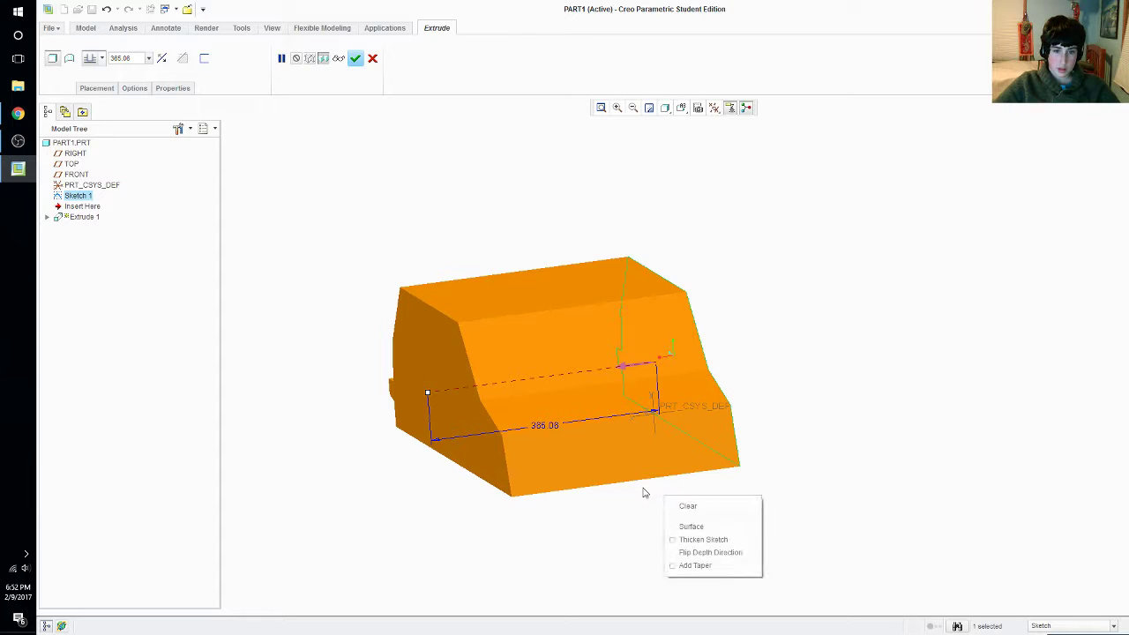
left_click(708, 506)
middle_click_drag(801, 476, 838, 434)
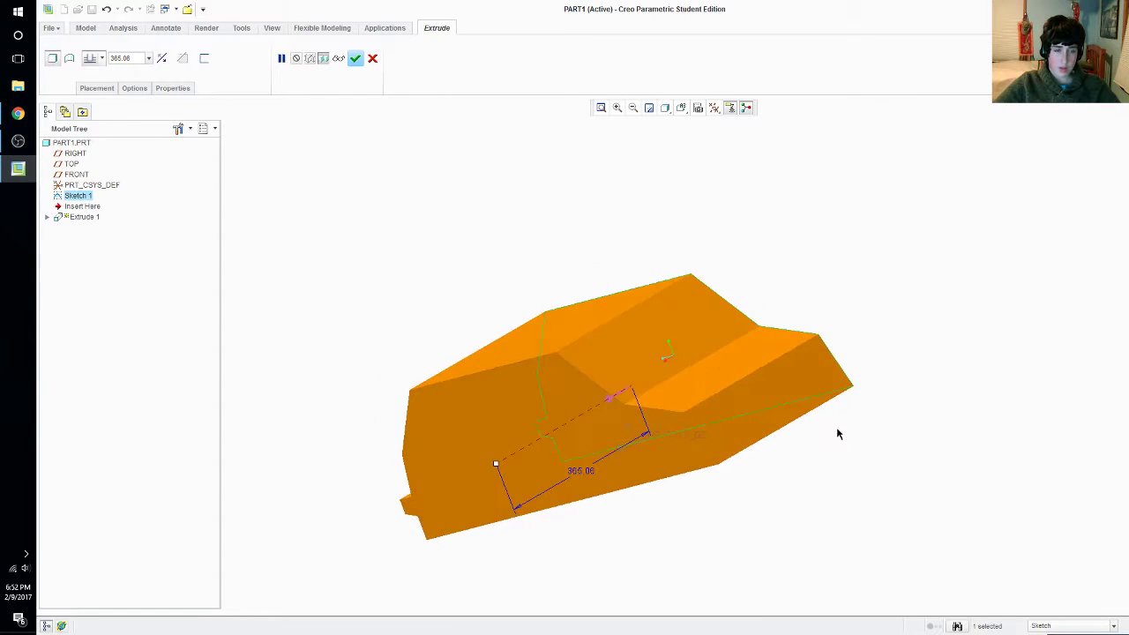
left_click(355, 58)
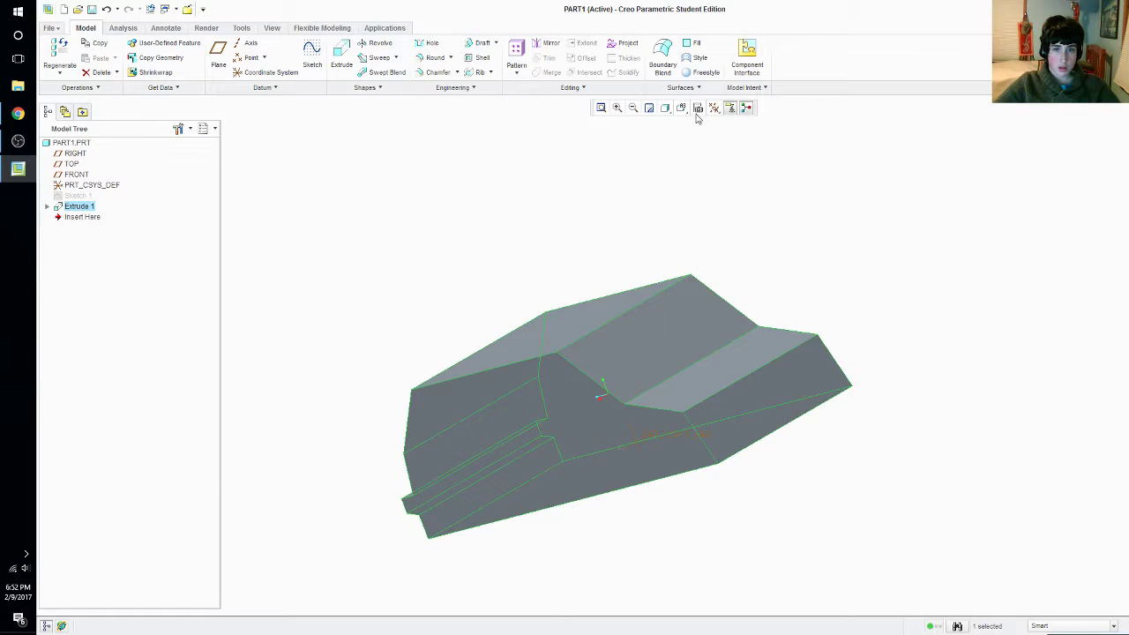
left_click(681, 107)
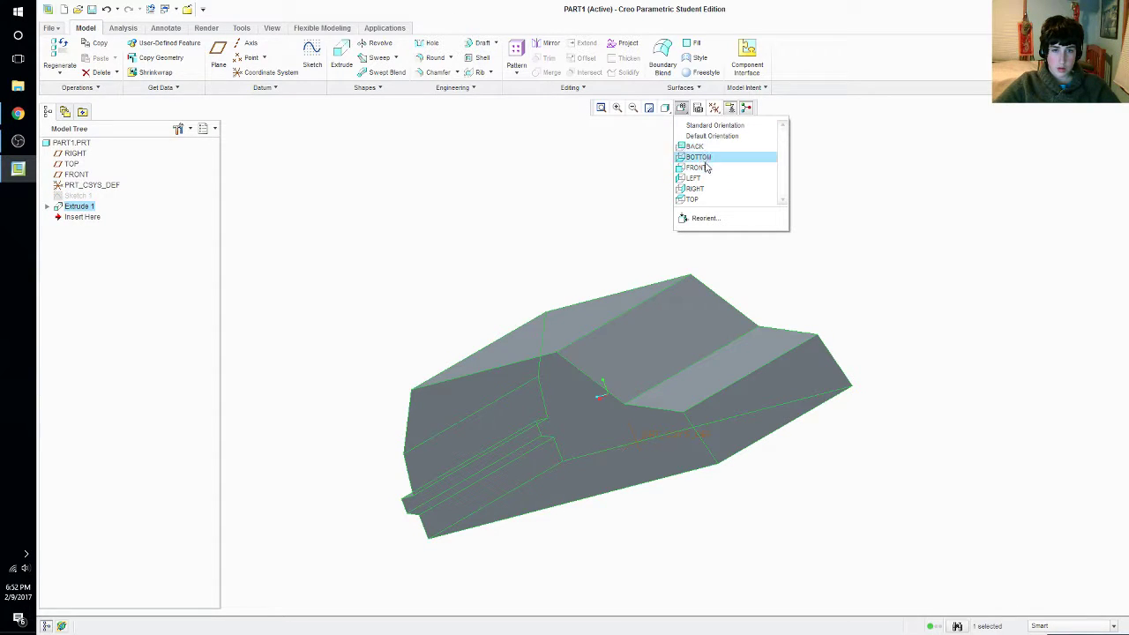
left_click(705, 194)
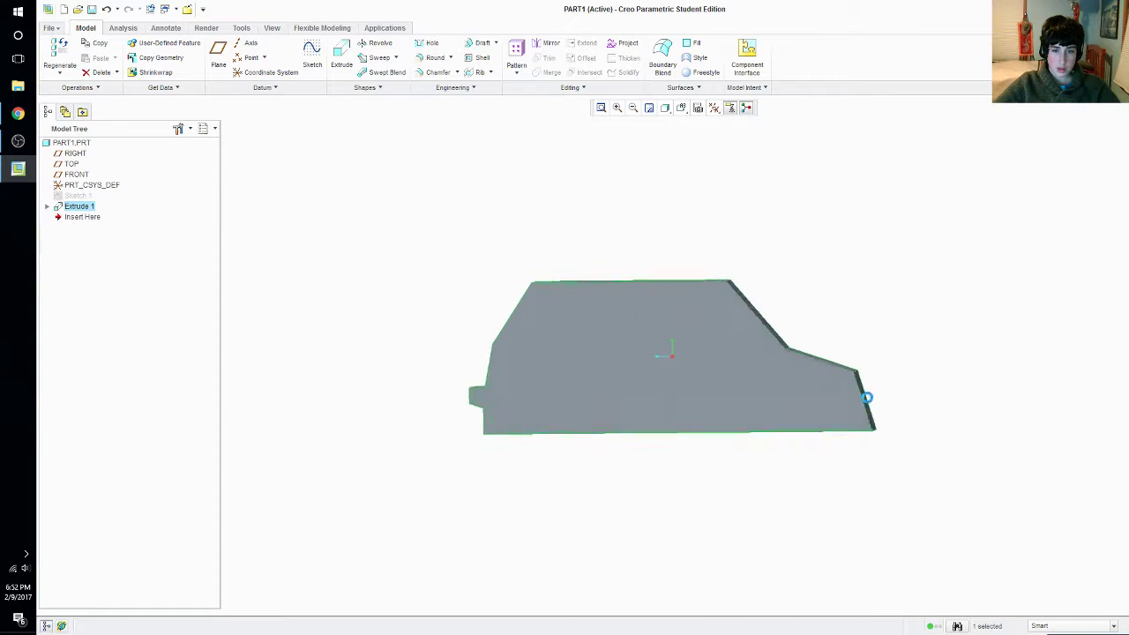
mouse_move(978, 411)
middle_mouse_down()
mouse_move(930, 411)
mouse_move(912, 427)
middle_mouse_up()
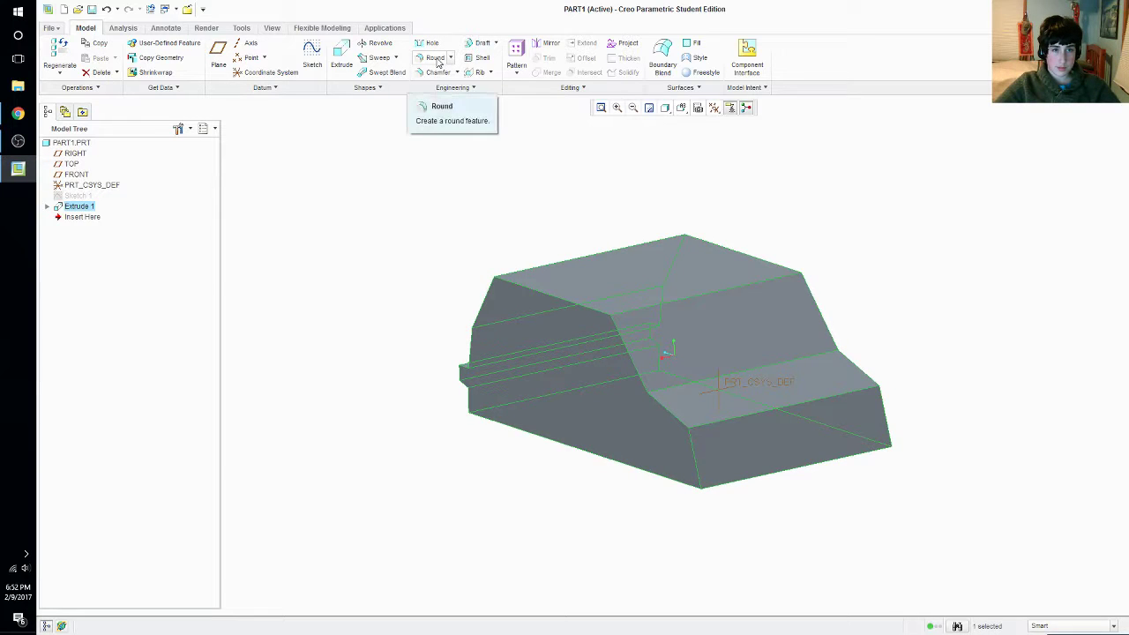
left_click(437, 59)
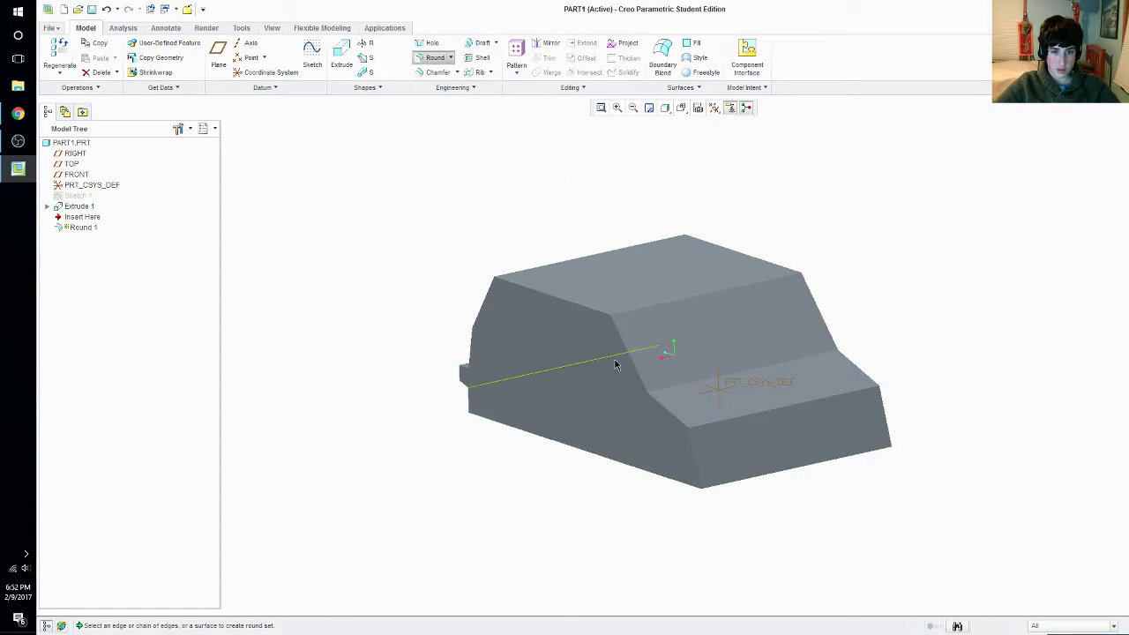
left_click(594, 313)
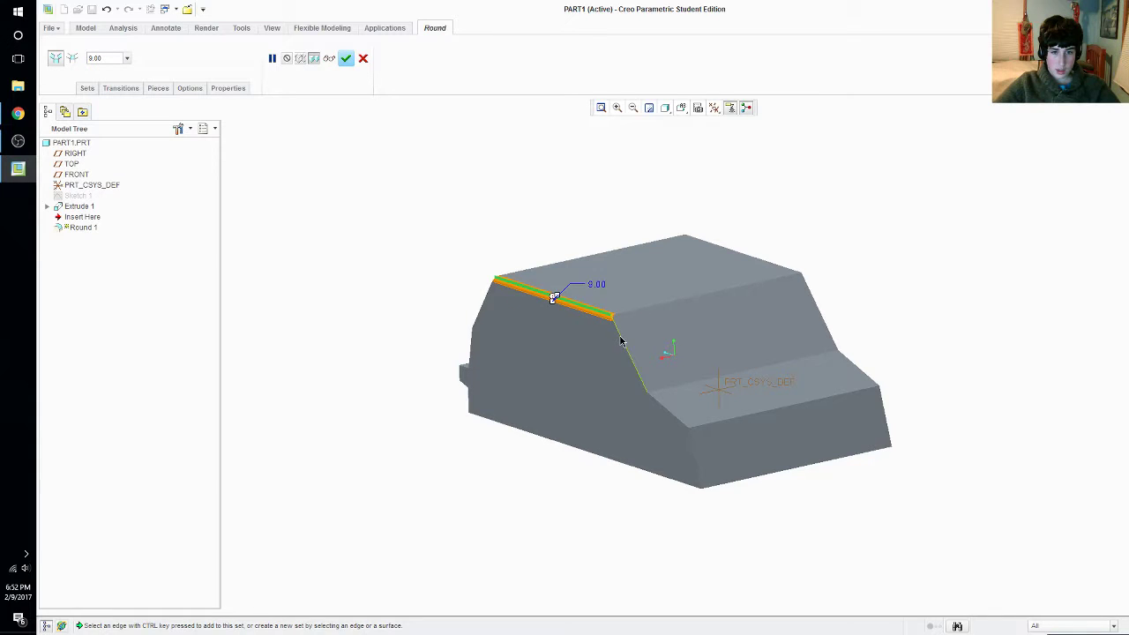
left_click(637, 371, "ctrl")
left_click(679, 426, "ctrl")
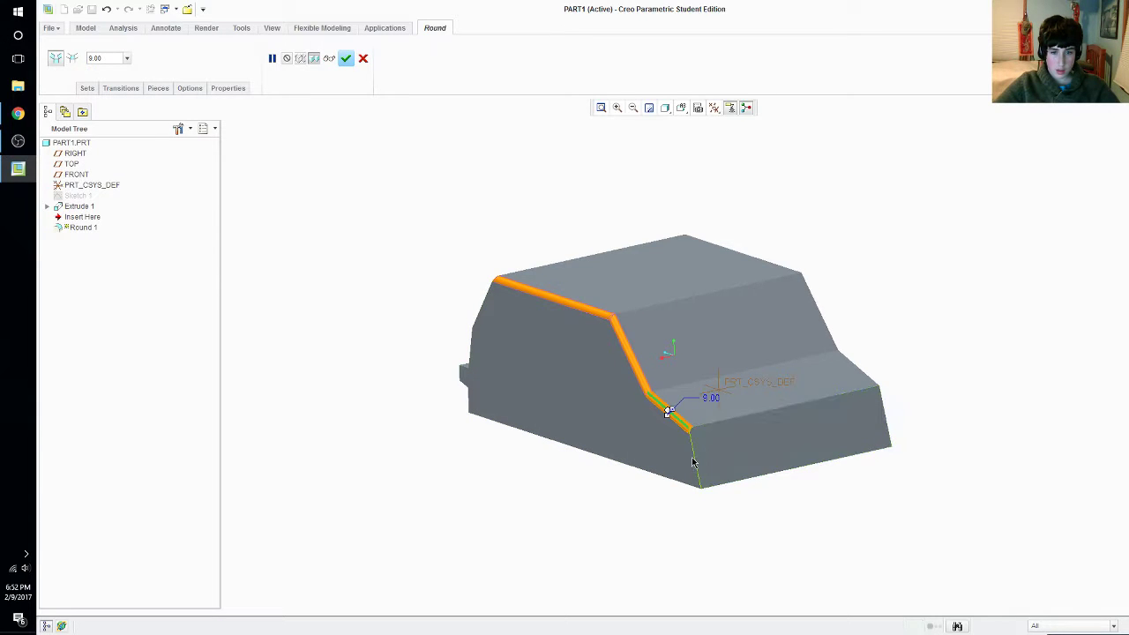
middle_click_drag(926, 355, 852, 388)
left_click(739, 304, "ctrl")
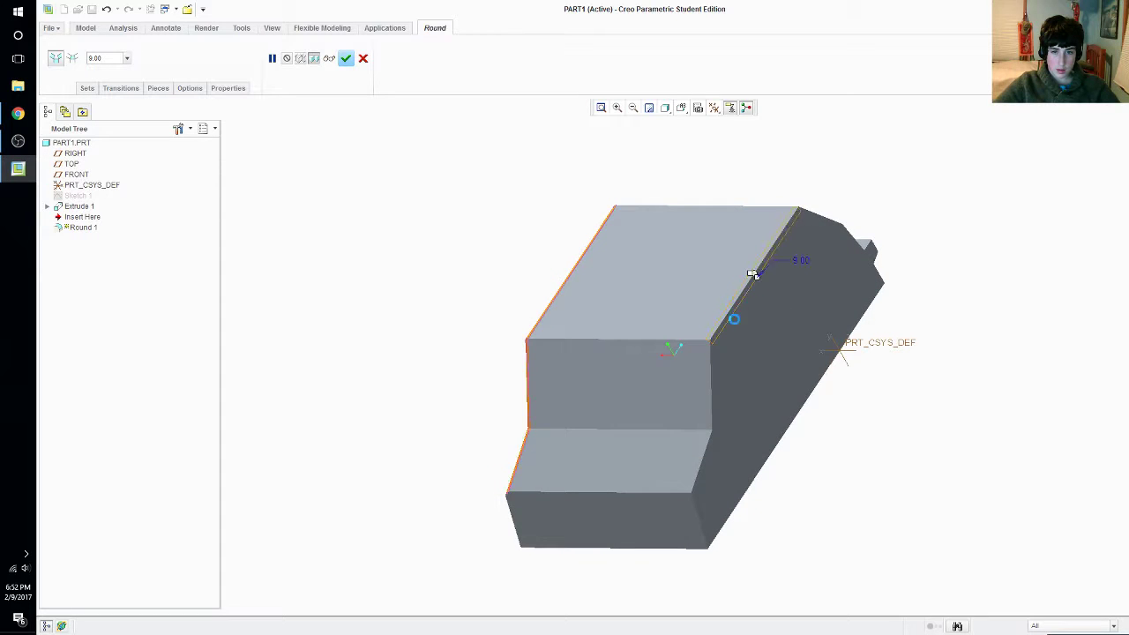
left_click(711, 374, "ctrl")
left_click(703, 458, "ctrl")
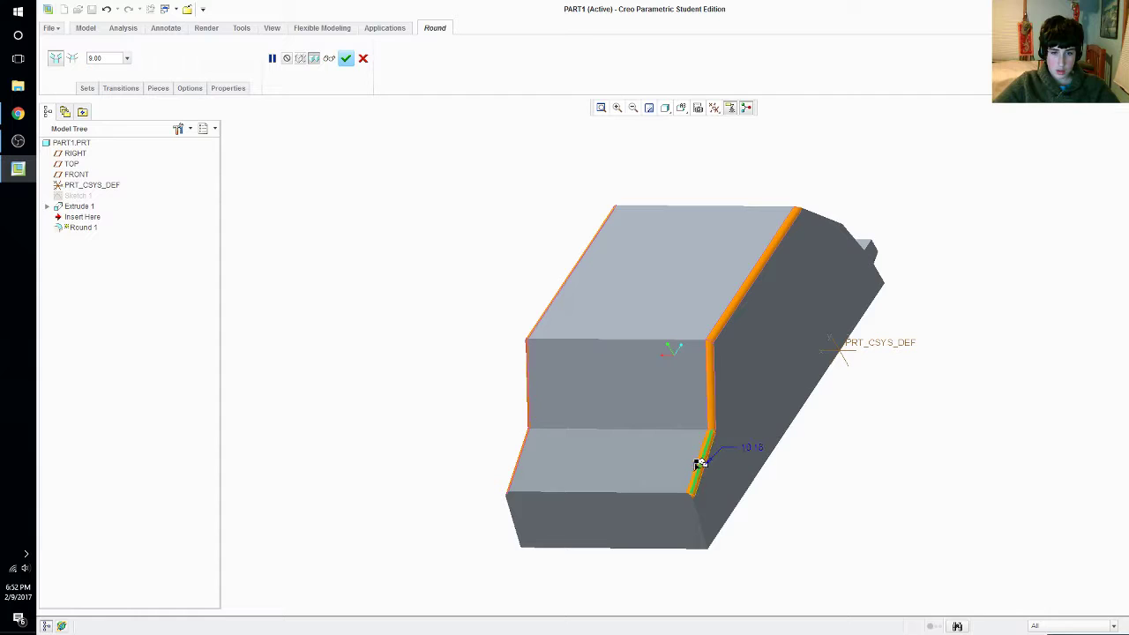
mouse_move(699, 463)
left_mouse_down()
mouse_move(691, 467)
mouse_move(713, 451)
left_mouse_up()
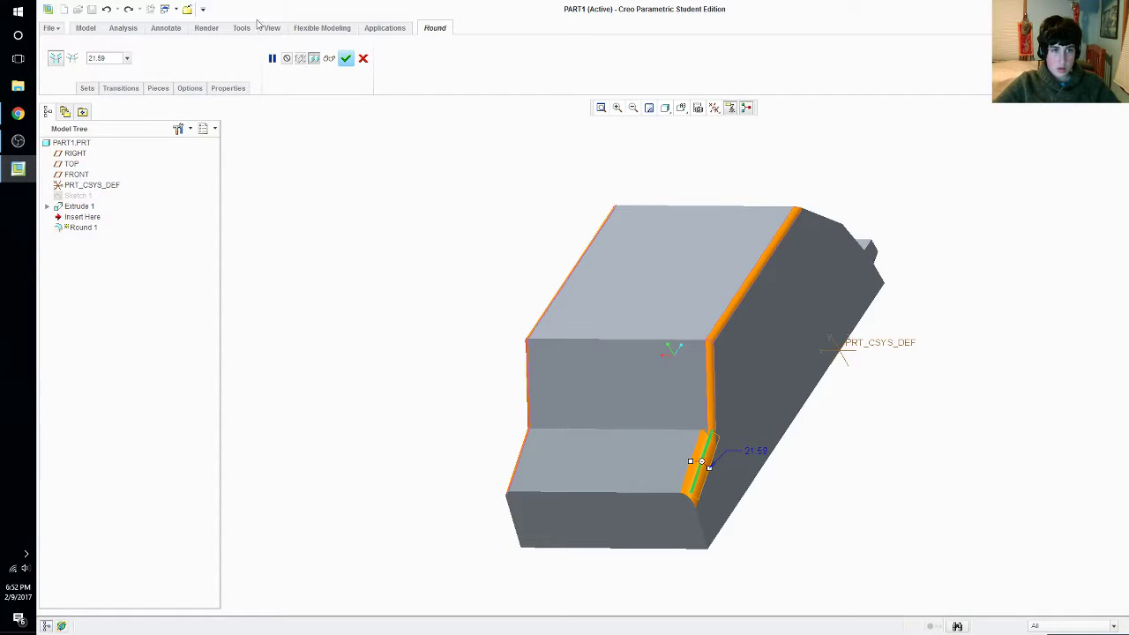
left_click(362, 58)
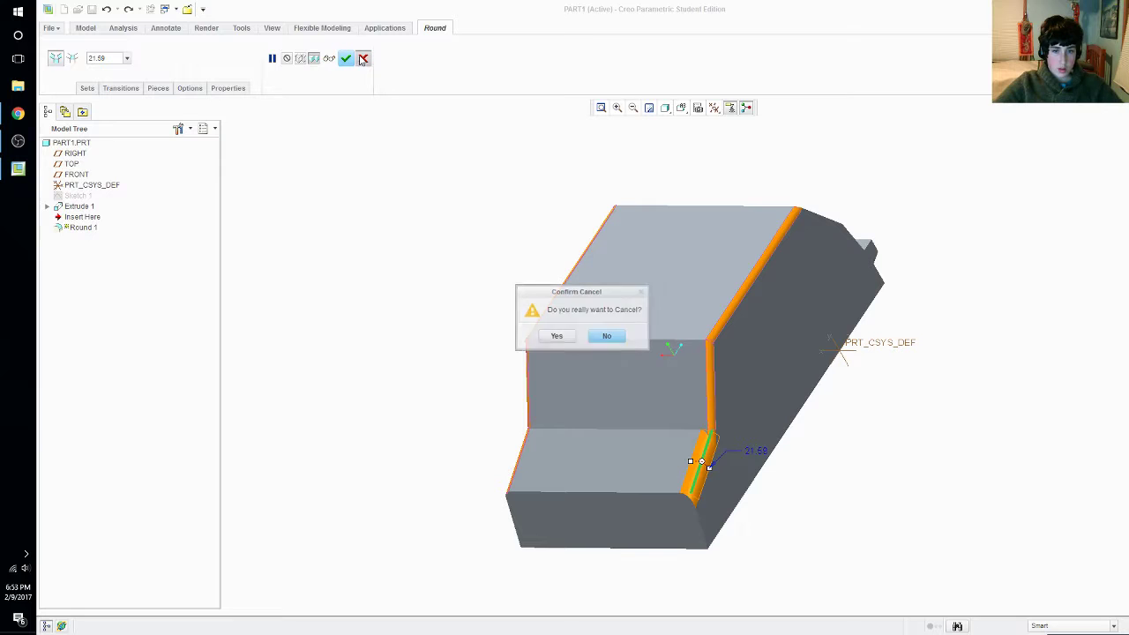
left_click(555, 335)
Round the roof's side edges and the adjoining rear slope edges on both sides of the car with a radius of about 31
middle_click_drag(481, 353, 562, 358)
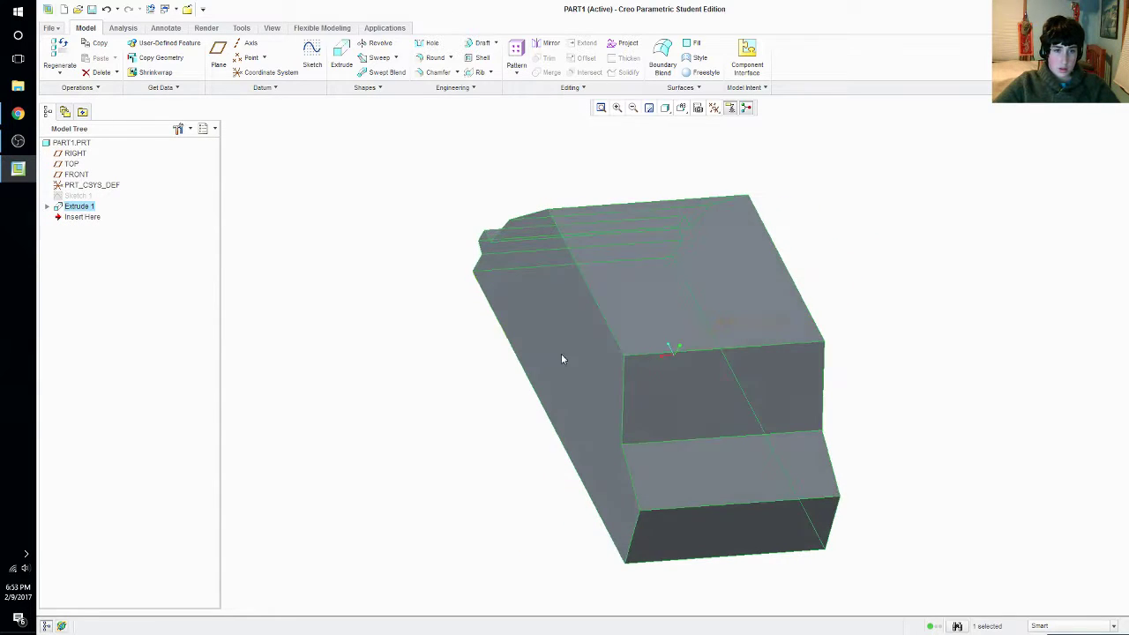
left_click(433, 58)
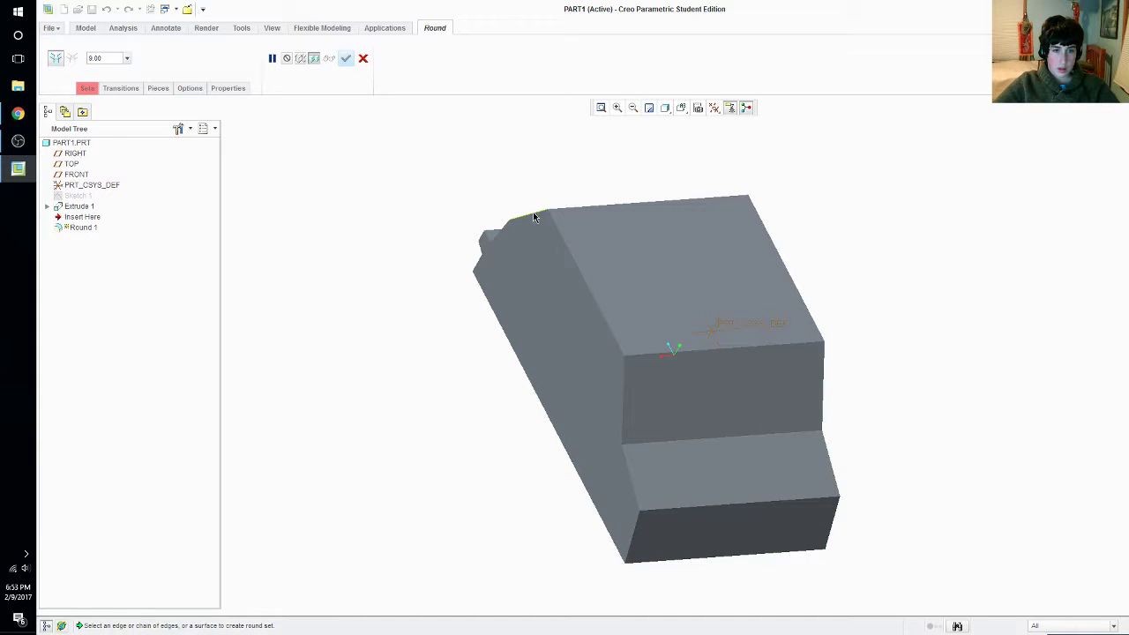
left_click(533, 216)
left_click_drag(532, 217, 535, 235)
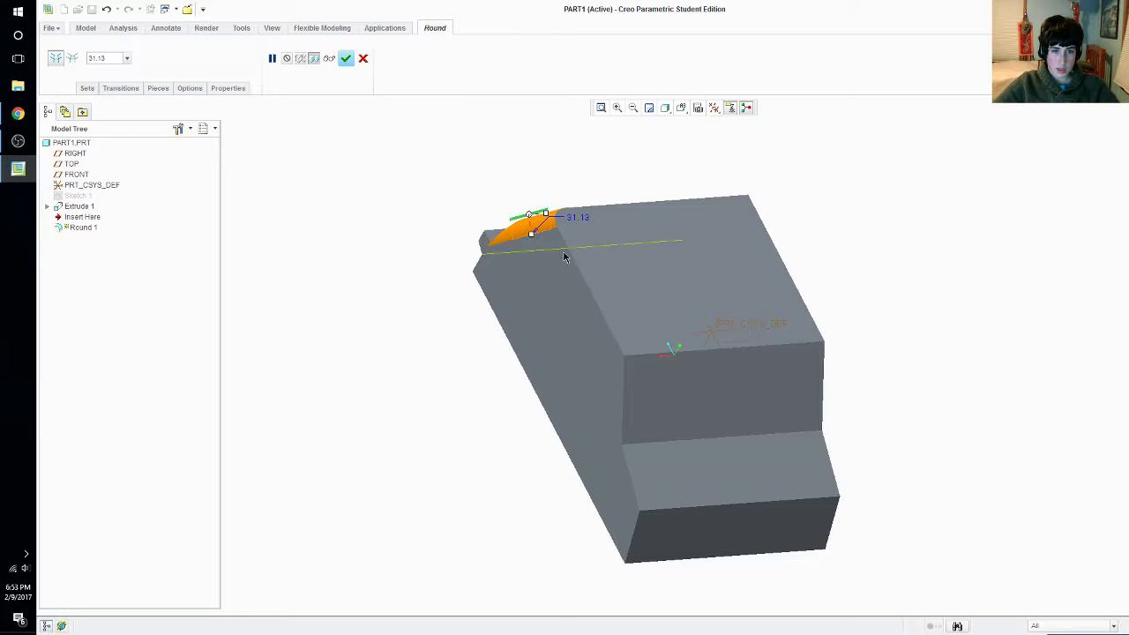
left_click(600, 333, "ctrl")
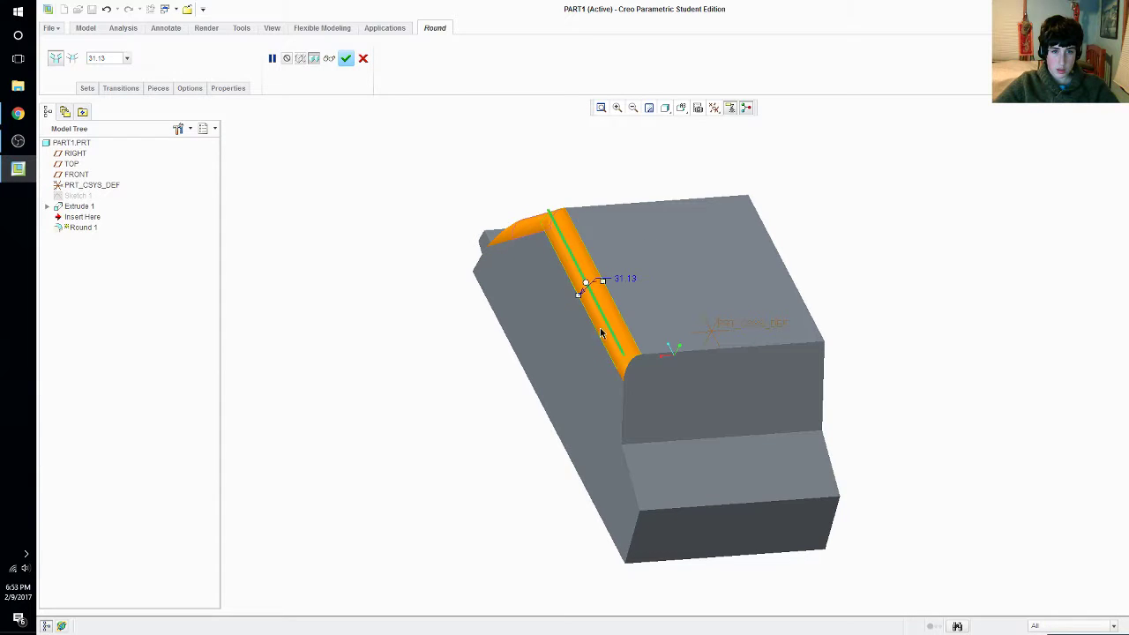
left_click(628, 381, "ctrl")
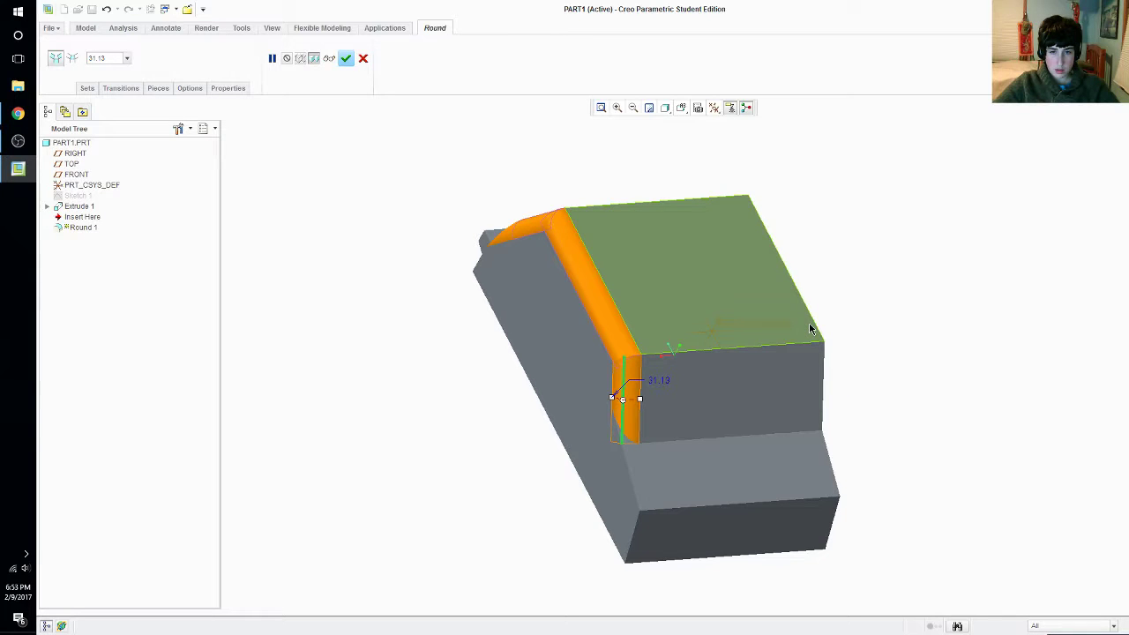
left_click(623, 375, "ctrl")
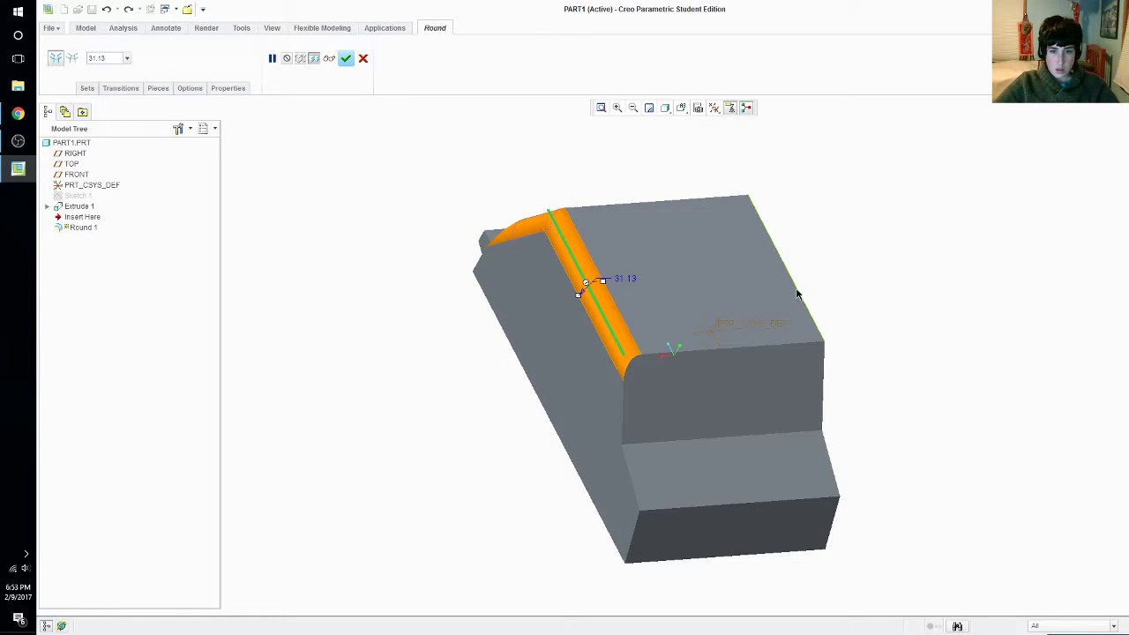
middle_click_drag(797, 293, 758, 388)
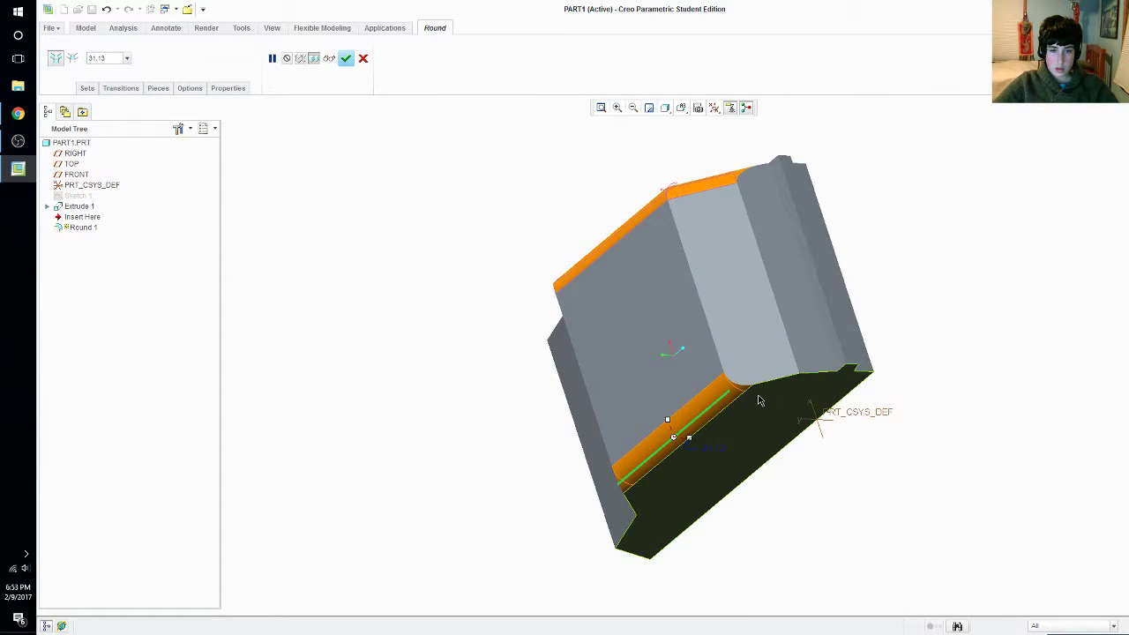
left_click(830, 378, "ctrl")
mouse_move(880, 401)
middle_mouse_down()
mouse_move(910, 370)
mouse_move(926, 303)
mouse_move(776, 300)
mouse_move(794, 309)
mouse_move(661, 328)
mouse_move(682, 325)
middle_mouse_up()
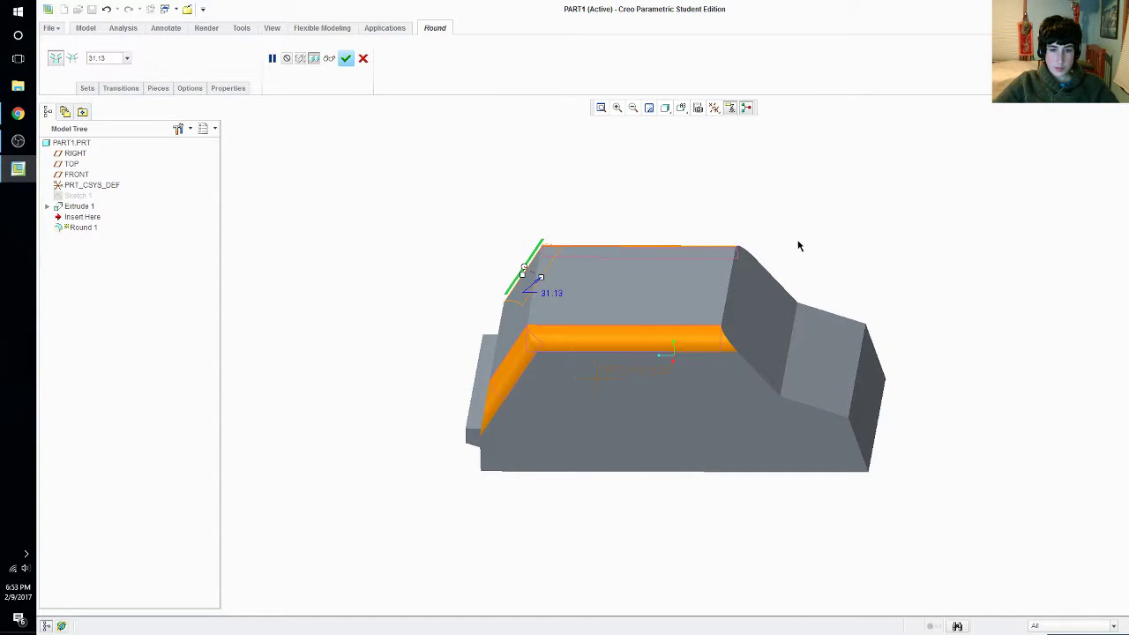
left_click(346, 59)
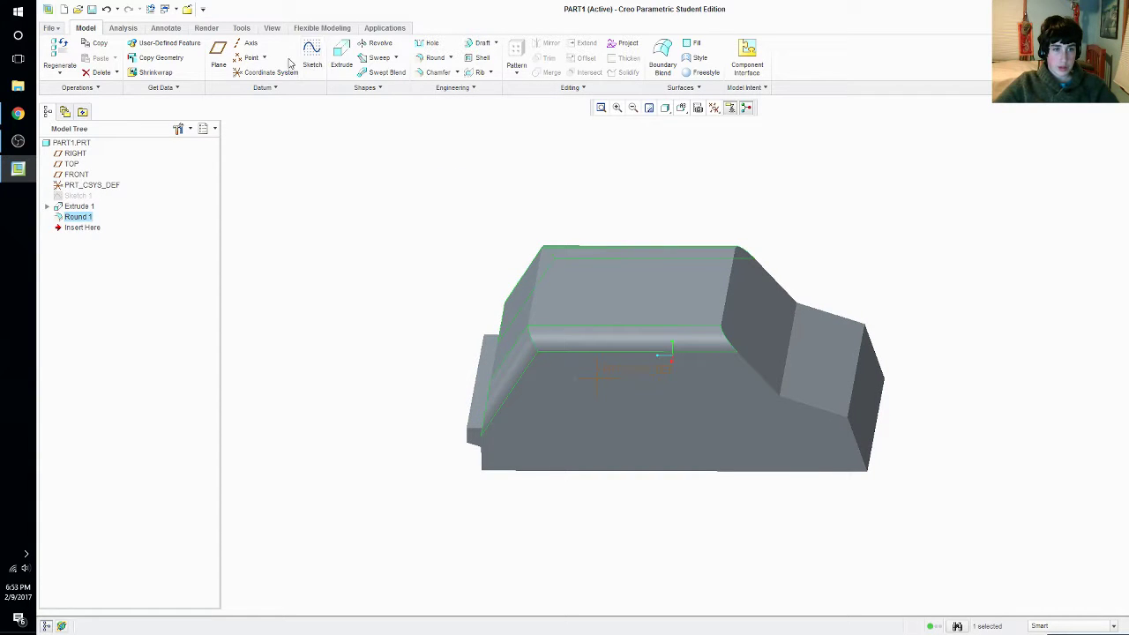
Round the edge between roof and windshield, including the windshield's side edges, with a radius of about 17
left_click(439, 59)
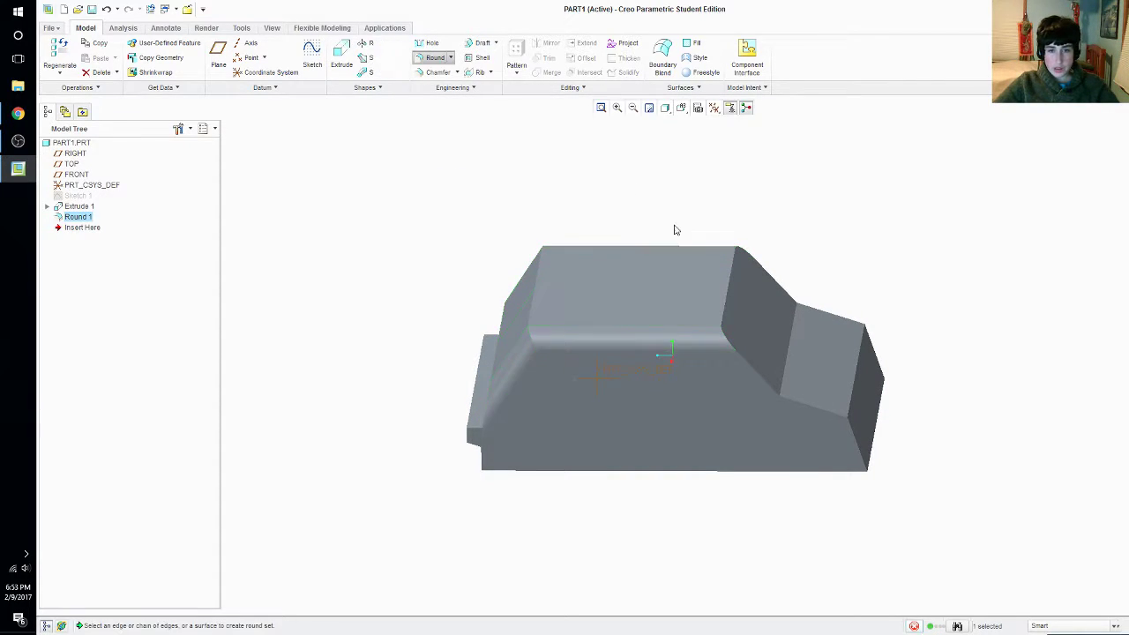
left_click(728, 291)
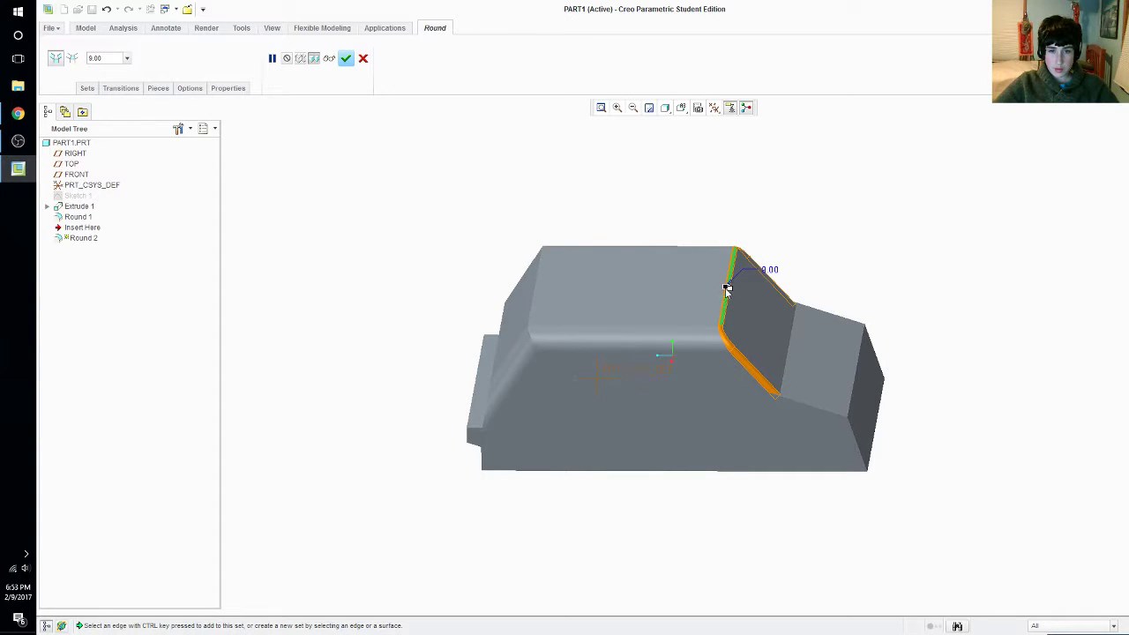
left_click_drag(727, 288, 727, 289)
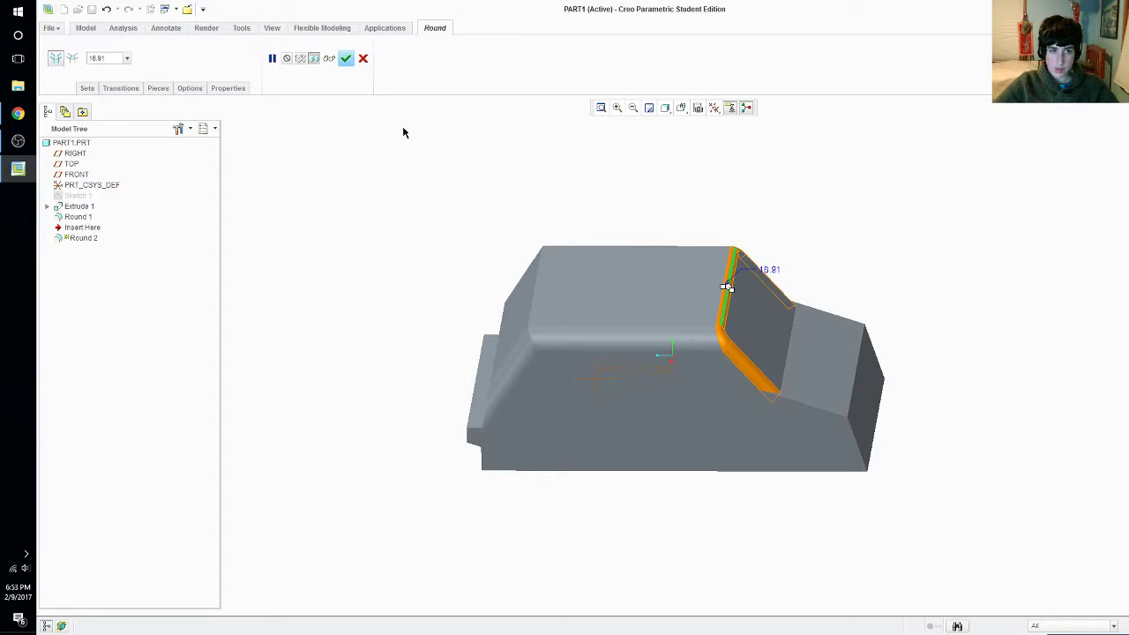
left_click(346, 58)
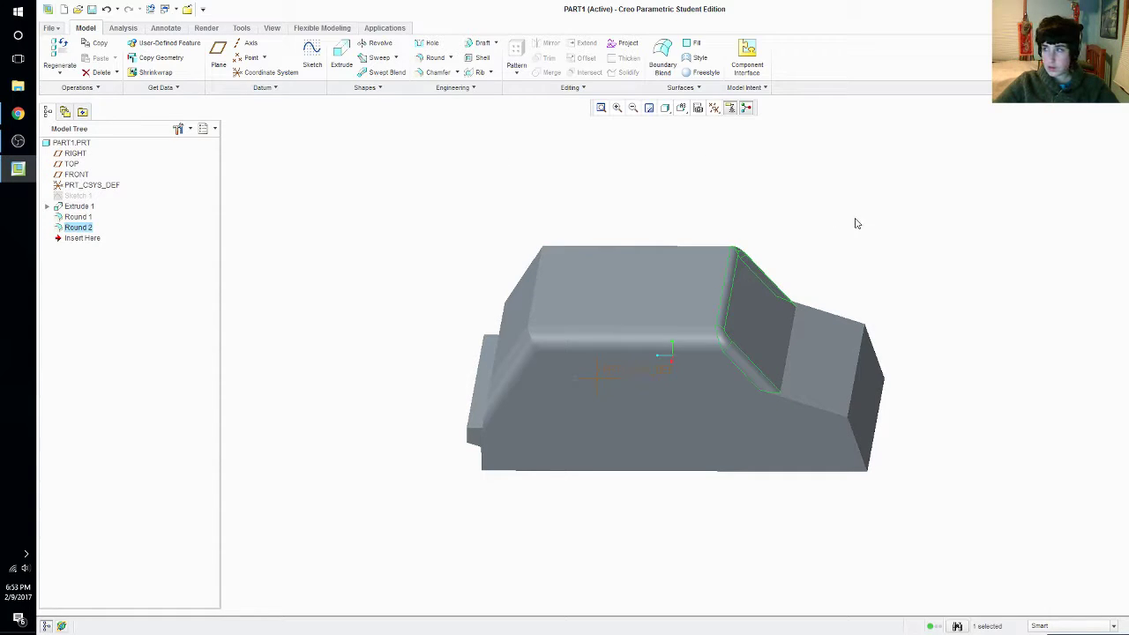
Round the edge between the roof and the rear slope with a radius of about 26
mouse_move(862, 225)
middle_mouse_down()
mouse_move(832, 219)
mouse_move(742, 279)
mouse_move(762, 281)
mouse_move(766, 319)
mouse_move(809, 330)
mouse_move(852, 322)
mouse_move(838, 329)
middle_mouse_up()
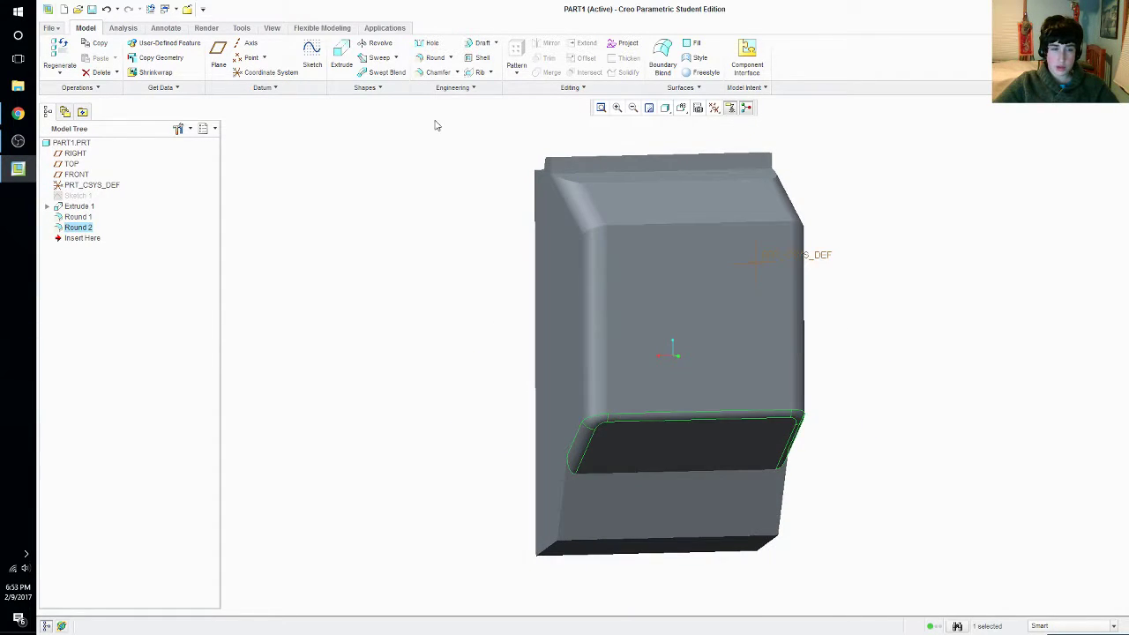
left_click(435, 57)
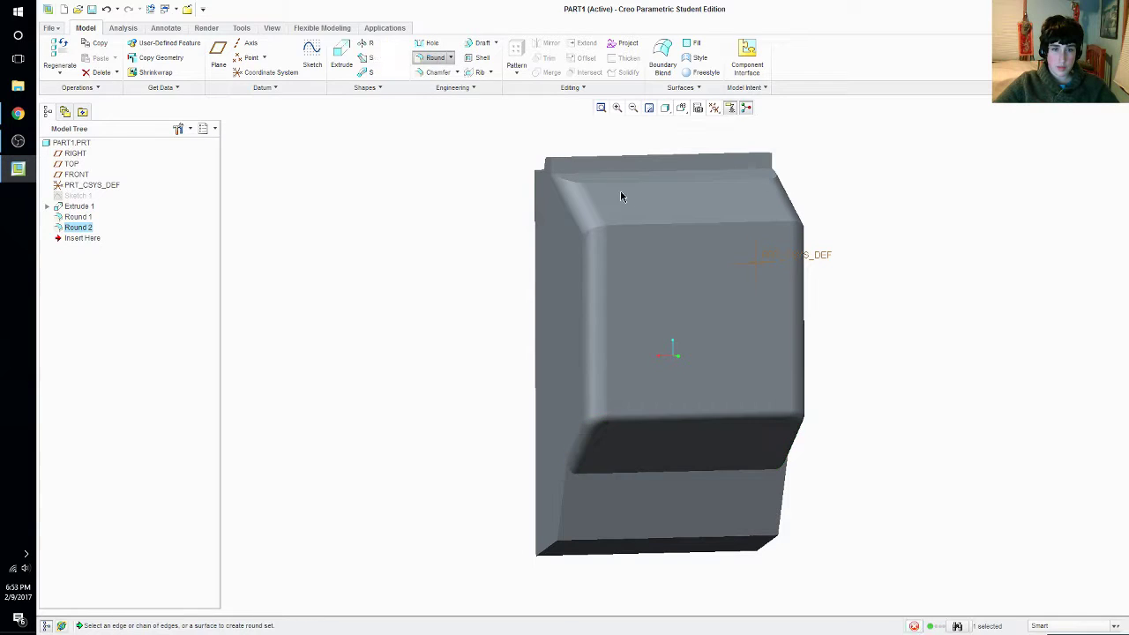
left_click(653, 226)
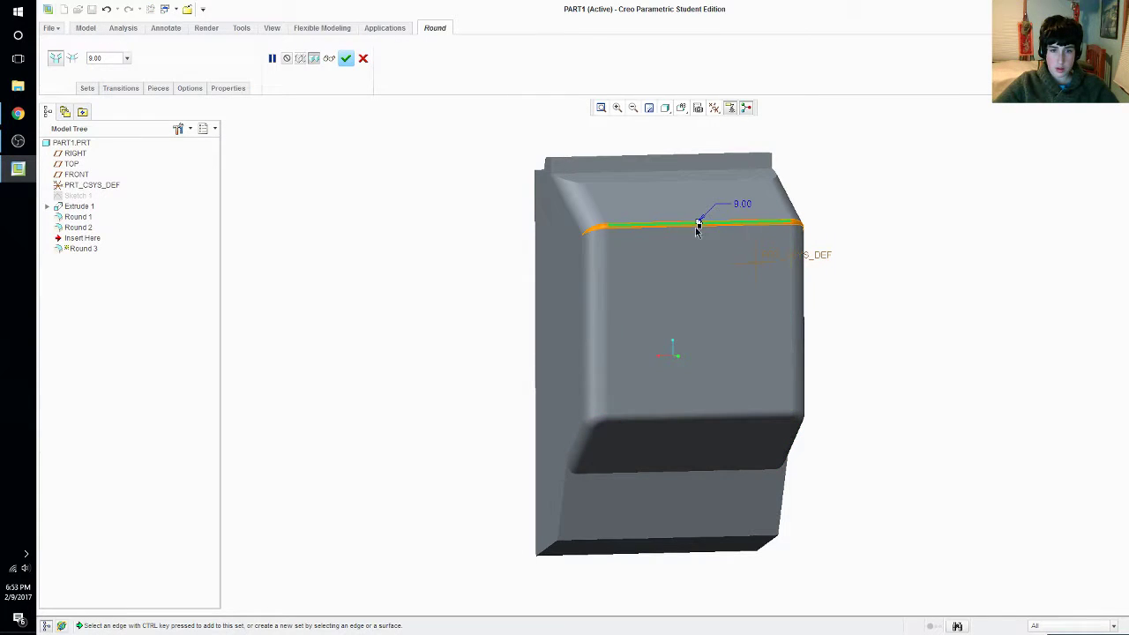
left_click_drag(699, 226, 699, 221)
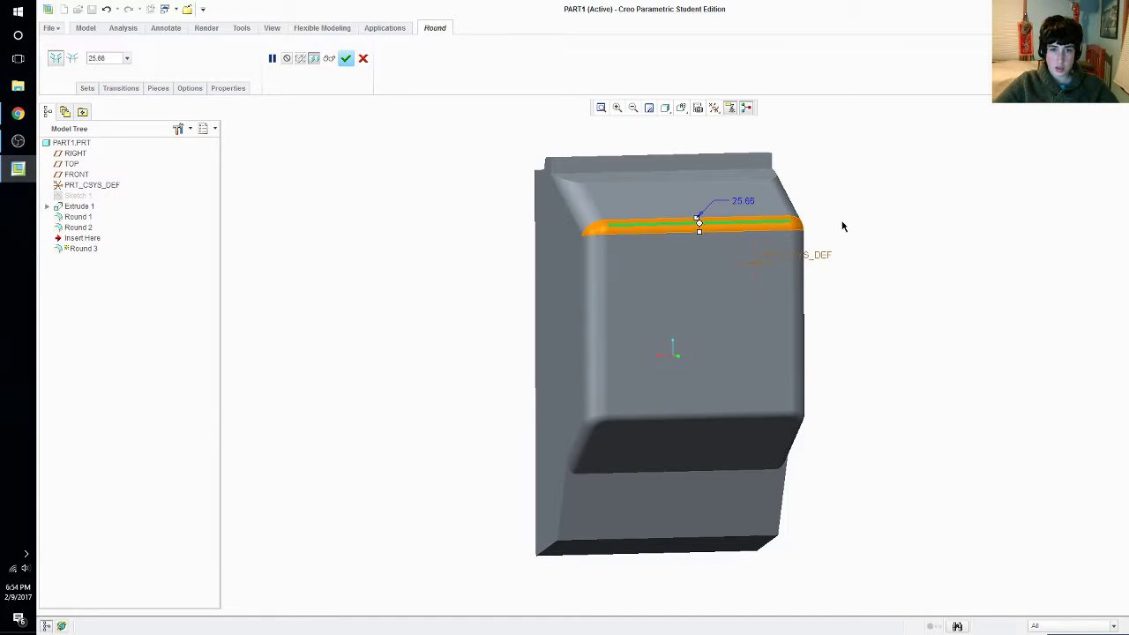
left_click(349, 60)
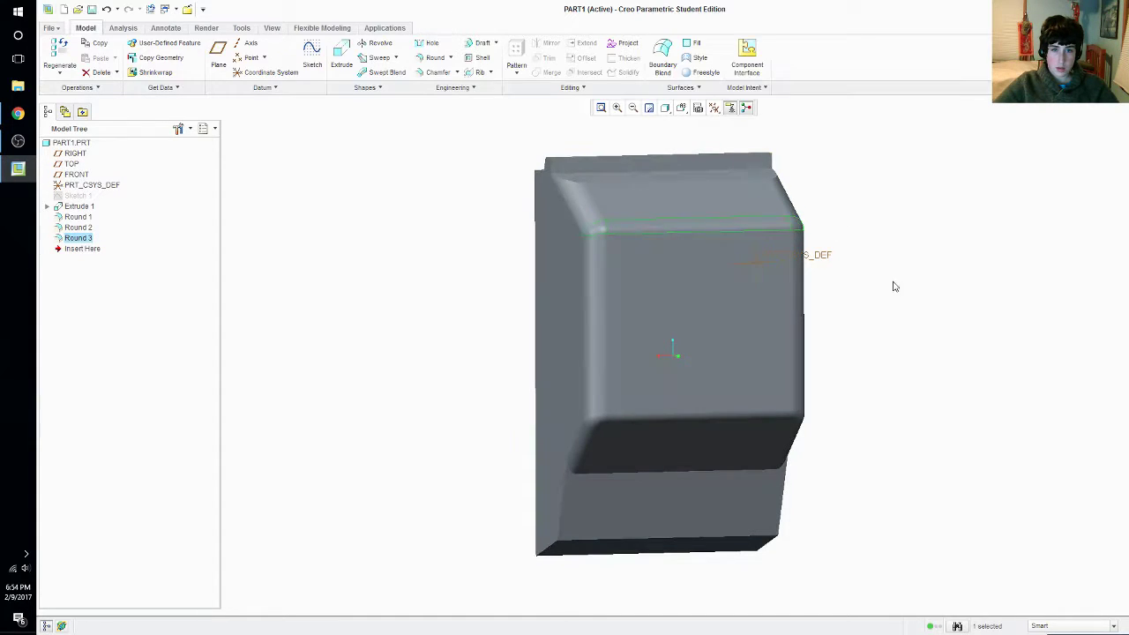
Round the hood's side edges and the front end's corner edges on both sides with a radius of about 18.5
middle_click_drag(892, 285, 855, 220)
left_click(432, 57)
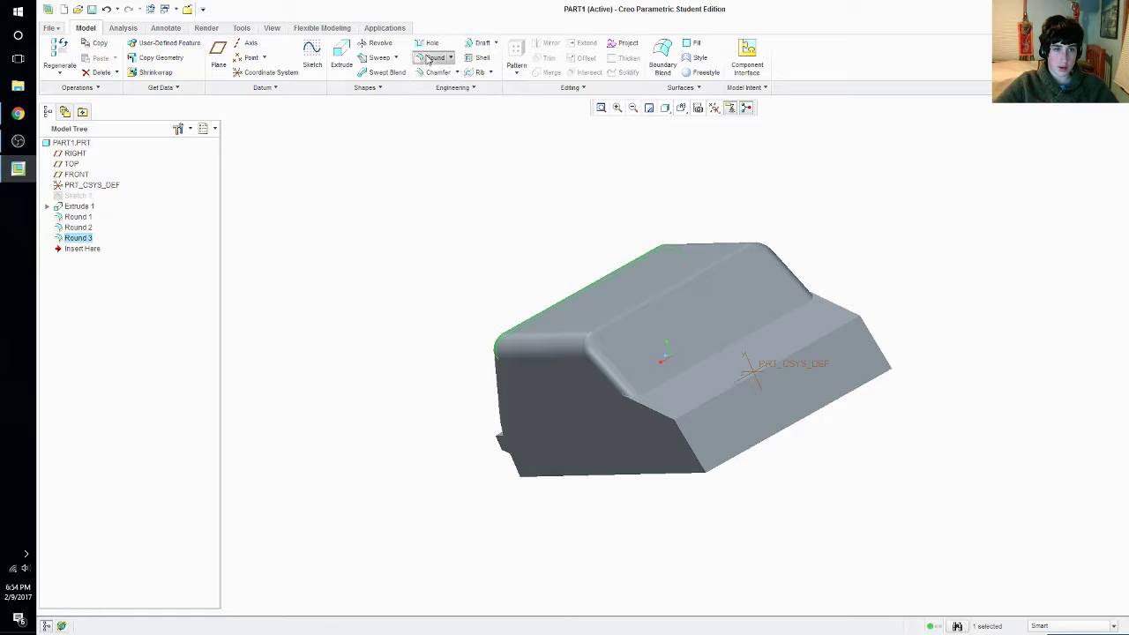
left_click(650, 411)
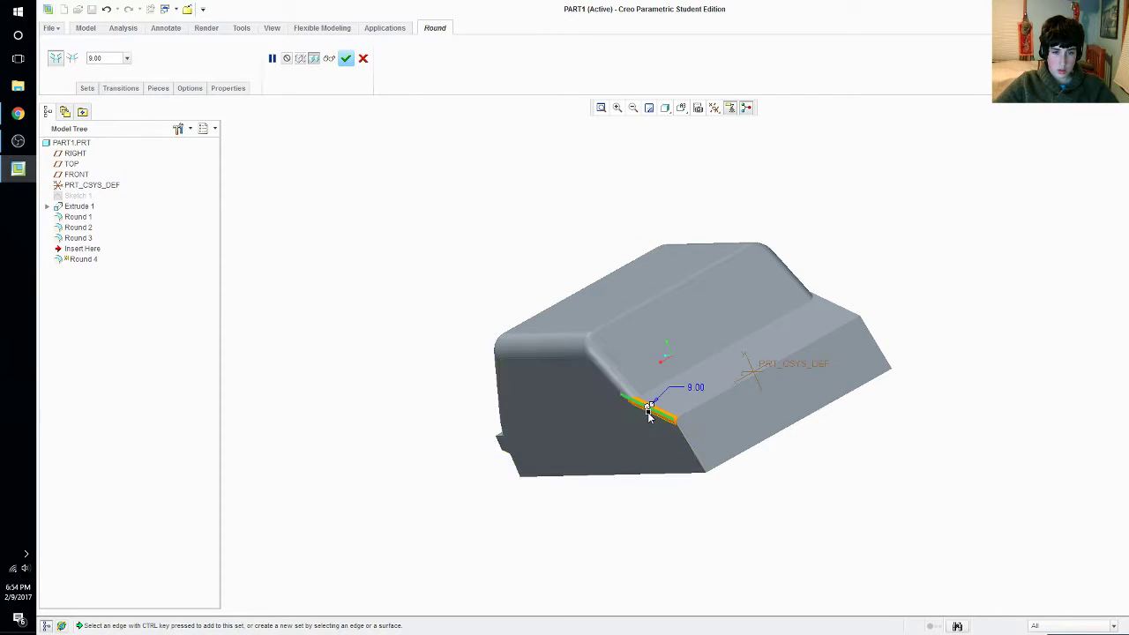
left_click_drag(650, 415, 689, 447)
left_click(689, 446, "ctrl")
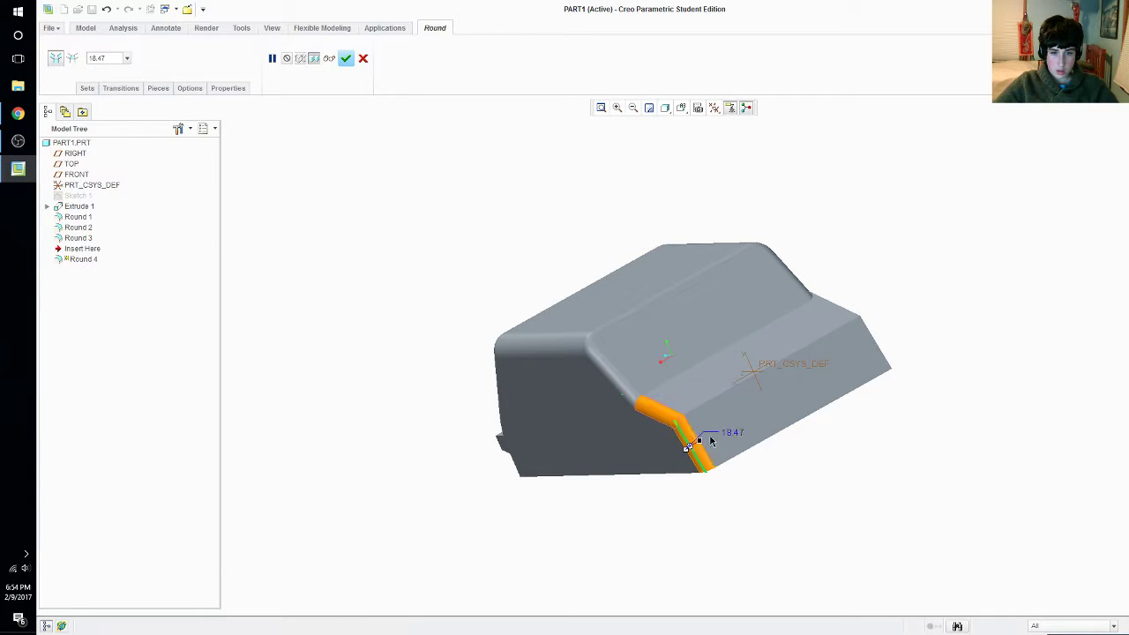
left_click(879, 354, "ctrl")
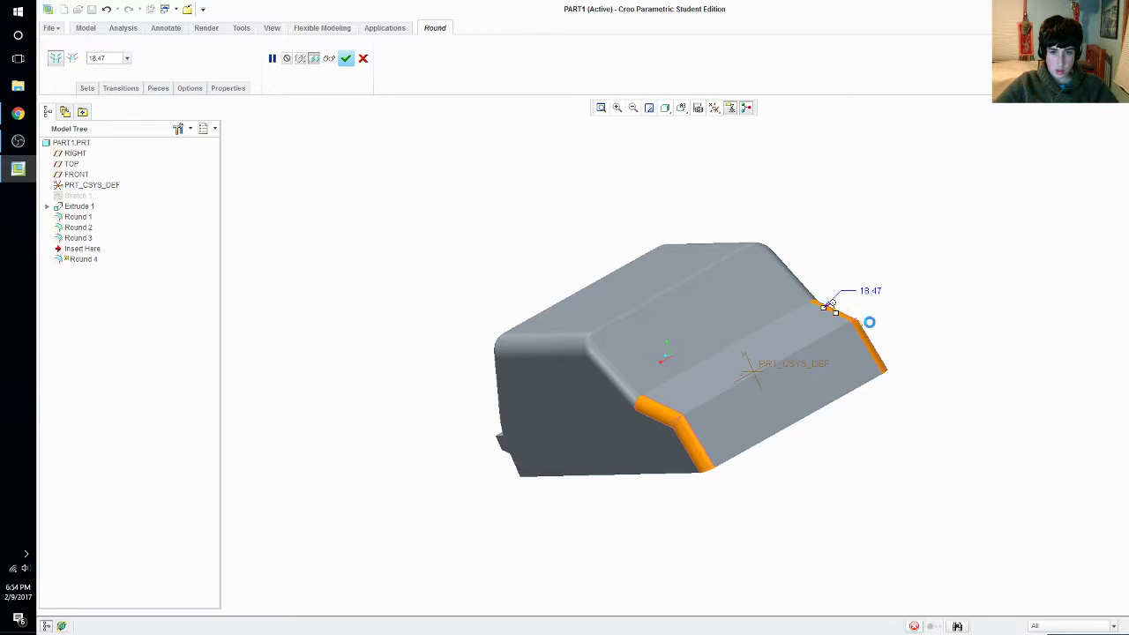
middle_click_drag(920, 341, 959, 360)
mouse_move(962, 429)
middle_mouse_down()
mouse_move(955, 415)
mouse_move(968, 408)
mouse_move(766, 302)
middle_mouse_up()
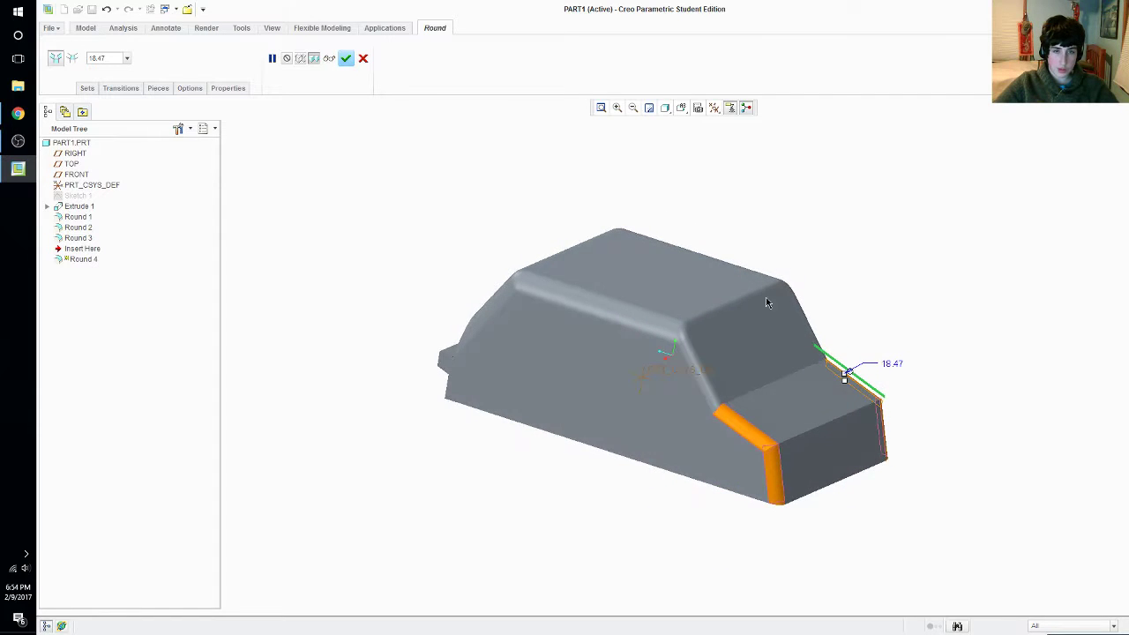
left_click(345, 59)
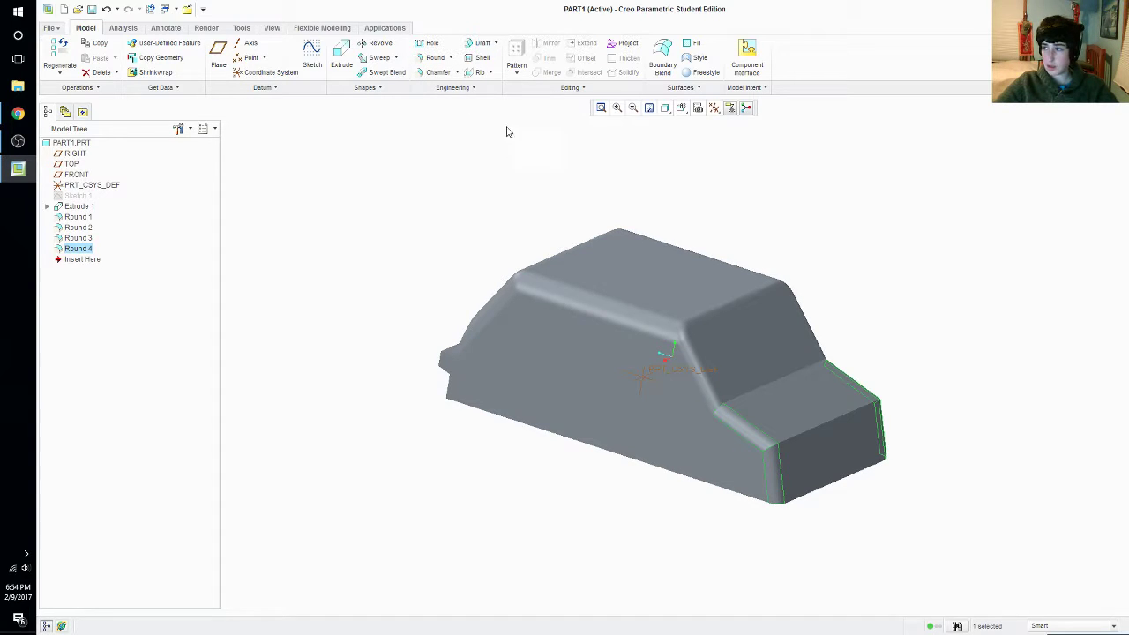
Round the edge between the windshield and the hood with a radius of about 33
left_click(432, 60)
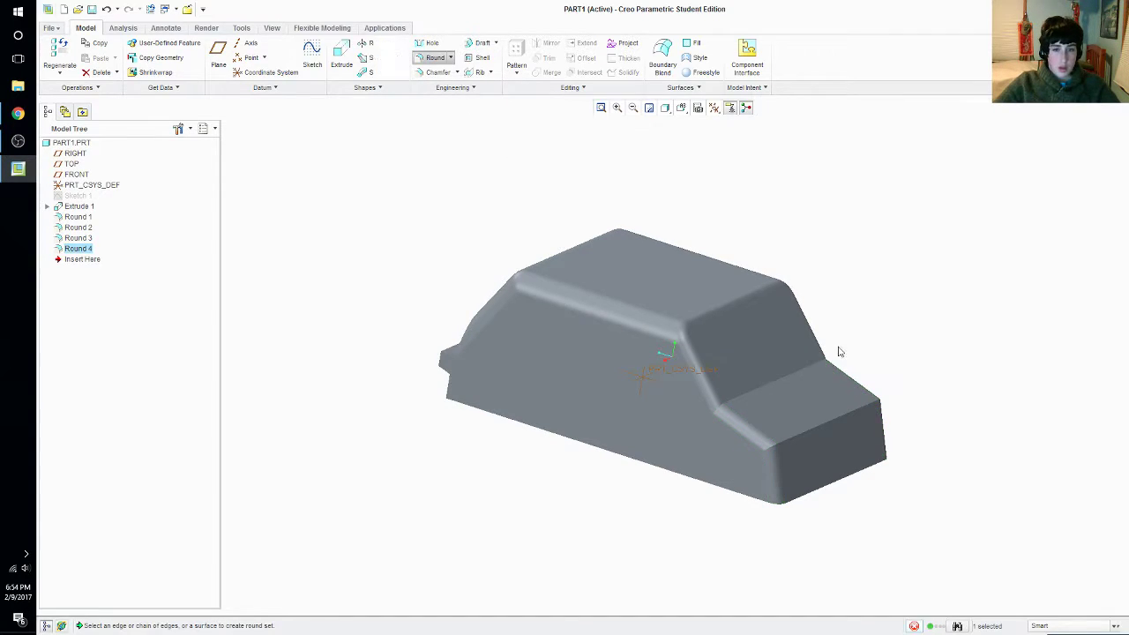
left_click(776, 382)
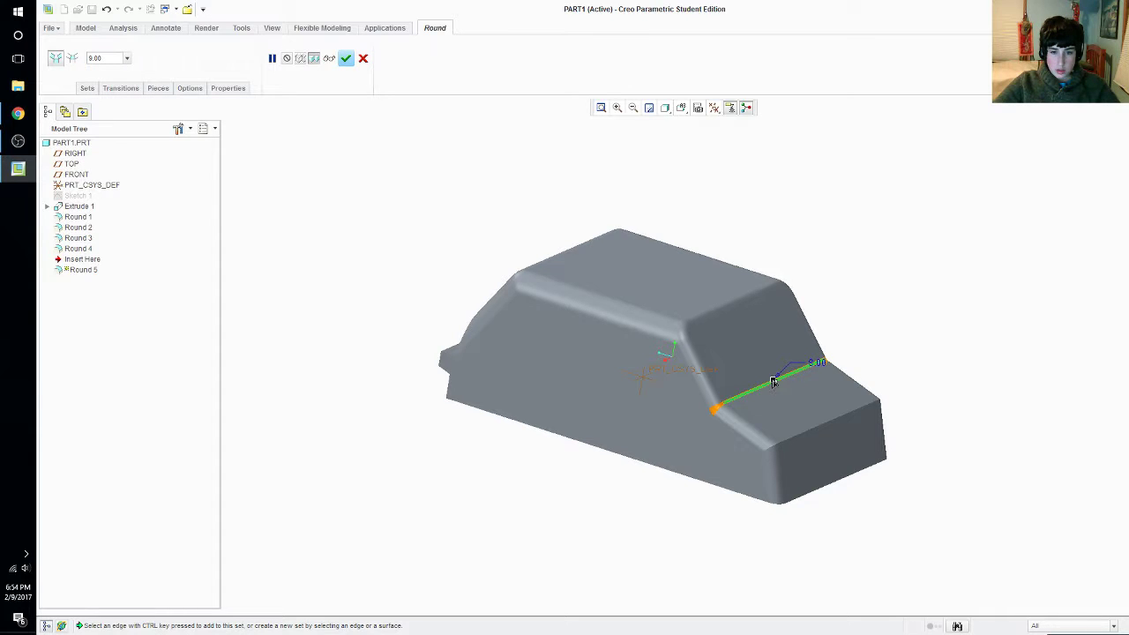
left_click(773, 382)
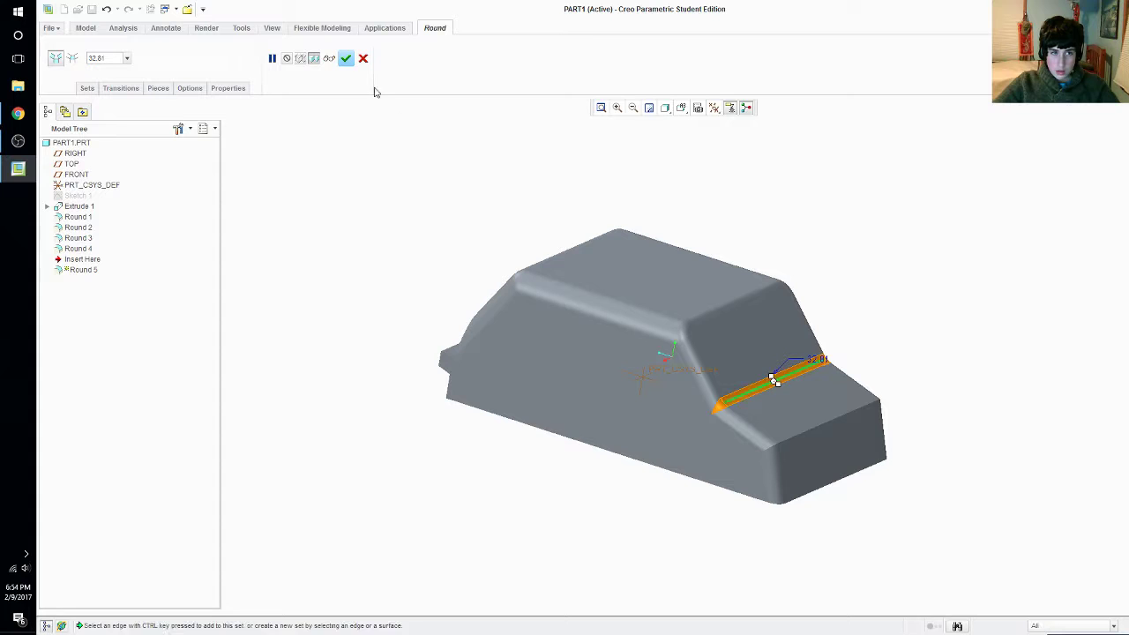
left_click(346, 58)
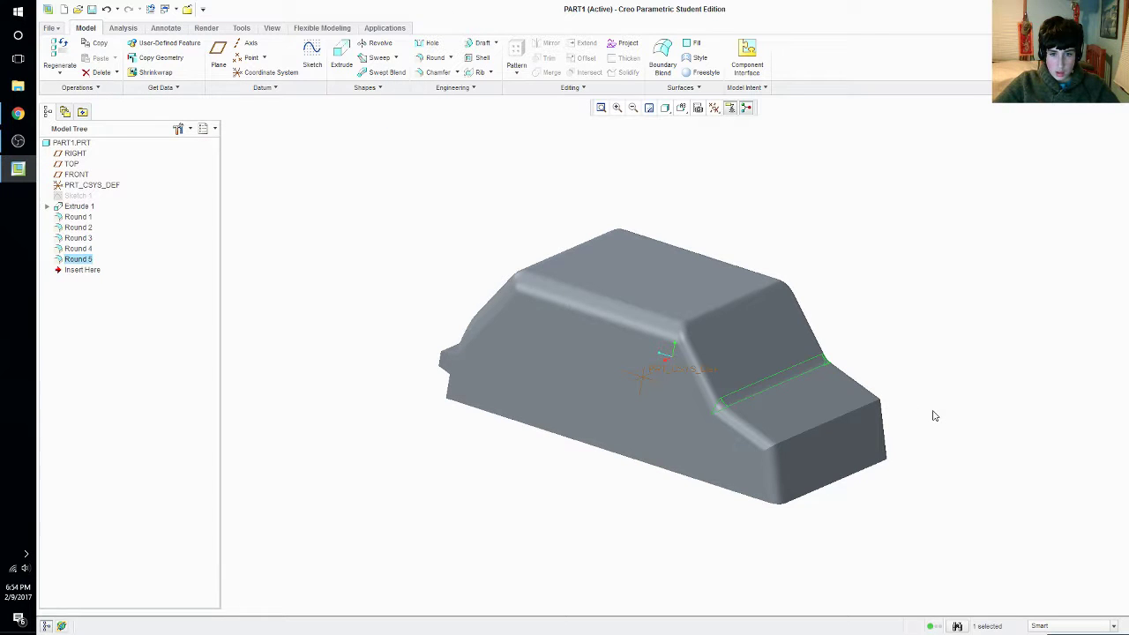
Chamfer the front edge of the hood with an equal-distance (D x D) chamfer of about 47
mouse_move(935, 416)
middle_mouse_down()
mouse_move(862, 398)
mouse_move(782, 420)
mouse_move(794, 388)
mouse_move(735, 422)
mouse_move(794, 458)
mouse_move(796, 429)
mouse_move(761, 435)
mouse_move(778, 428)
mouse_move(769, 419)
mouse_move(788, 424)
middle_mouse_up()
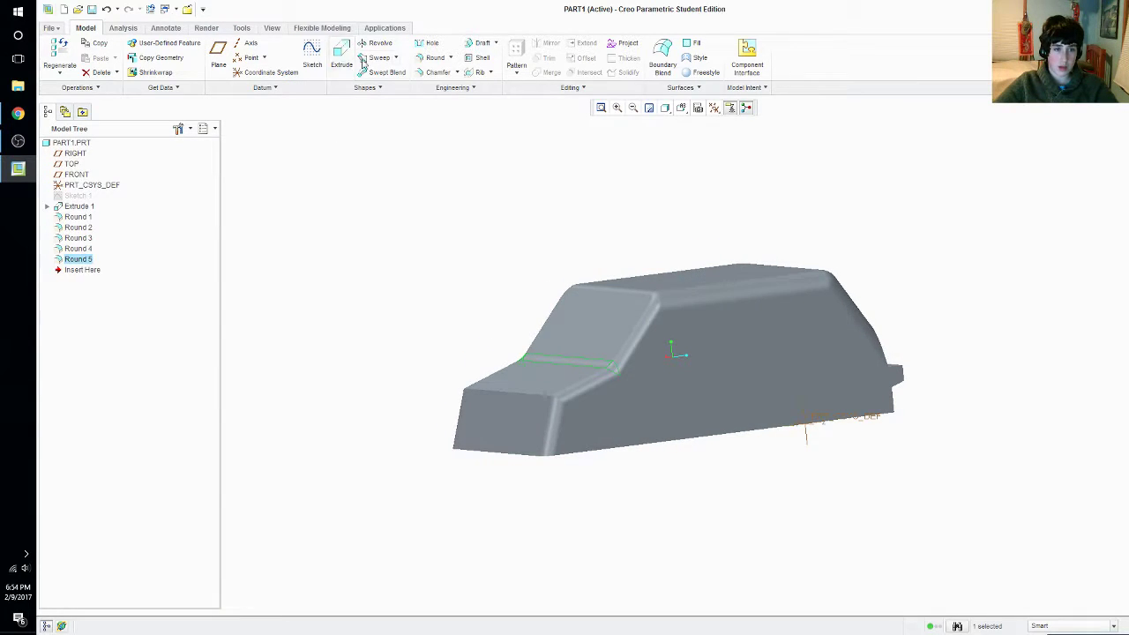
left_click(437, 71)
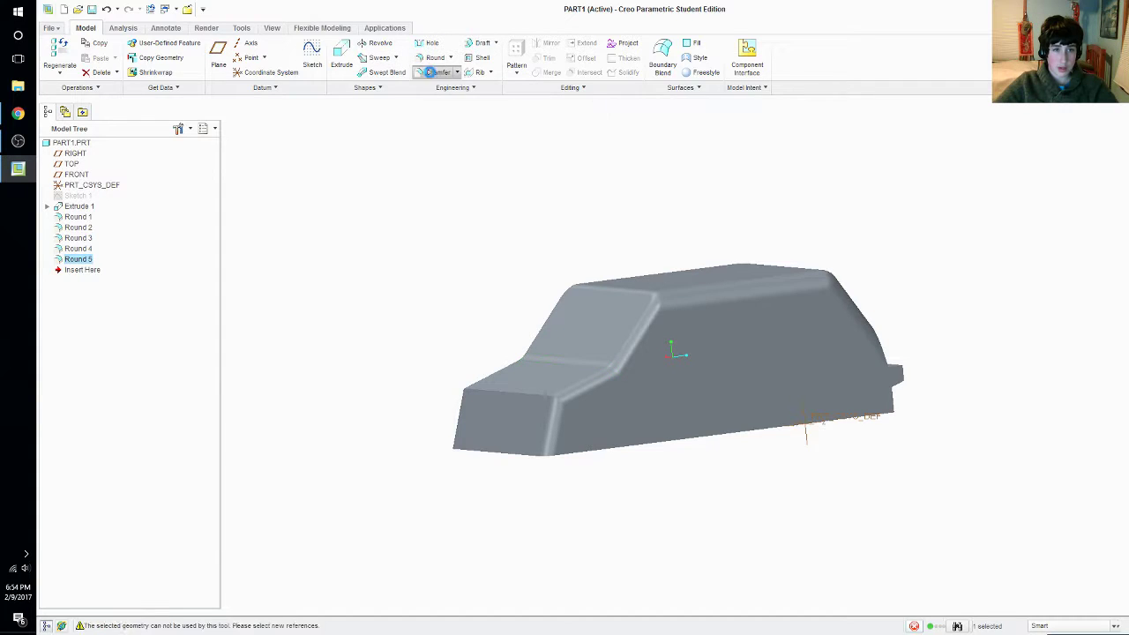
left_click(507, 396)
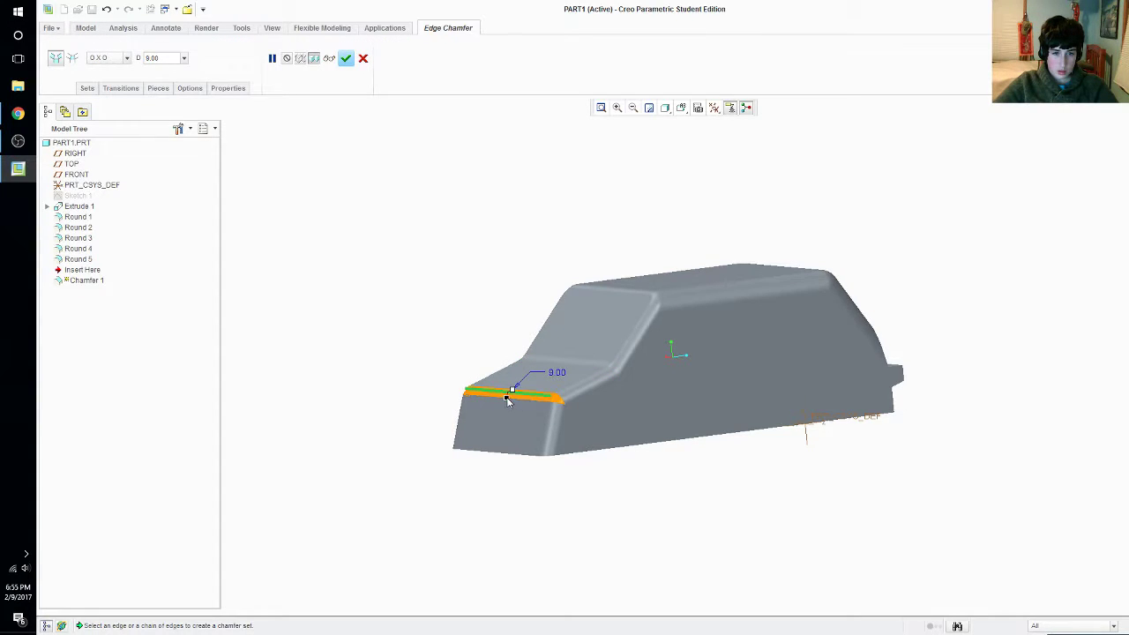
left_click_drag(506, 400, 535, 434)
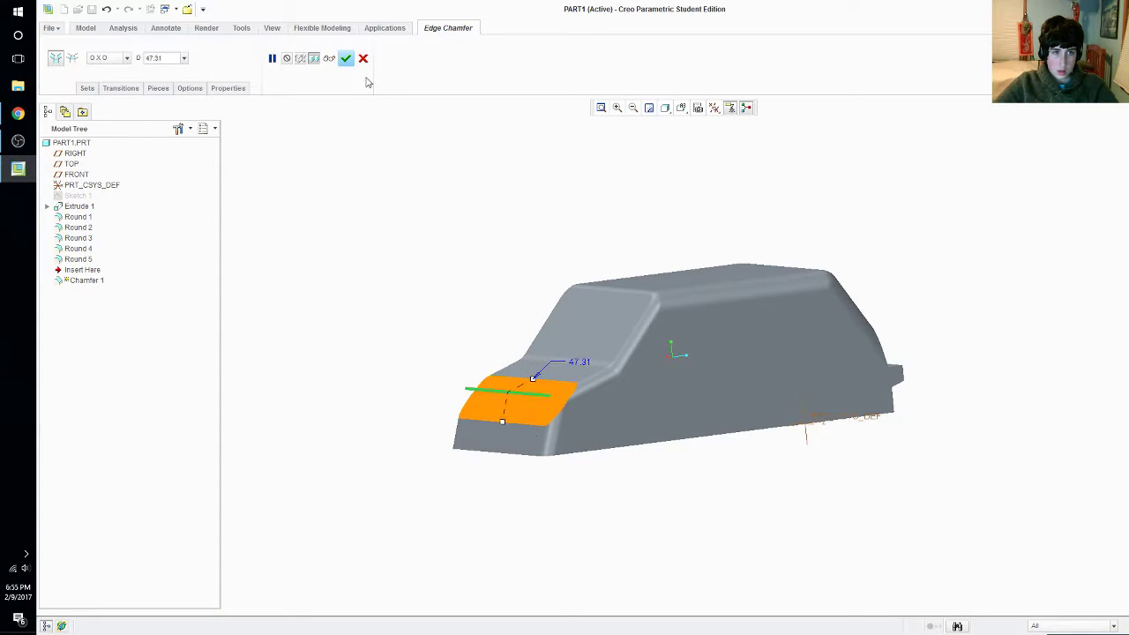
left_click(346, 59)
Round the edges around the chamfered face at the car's front with a radius of about 23
mouse_move(494, 379)
middle_mouse_down()
mouse_move(449, 330)
mouse_move(553, 335)
mouse_move(543, 334)
middle_mouse_up()
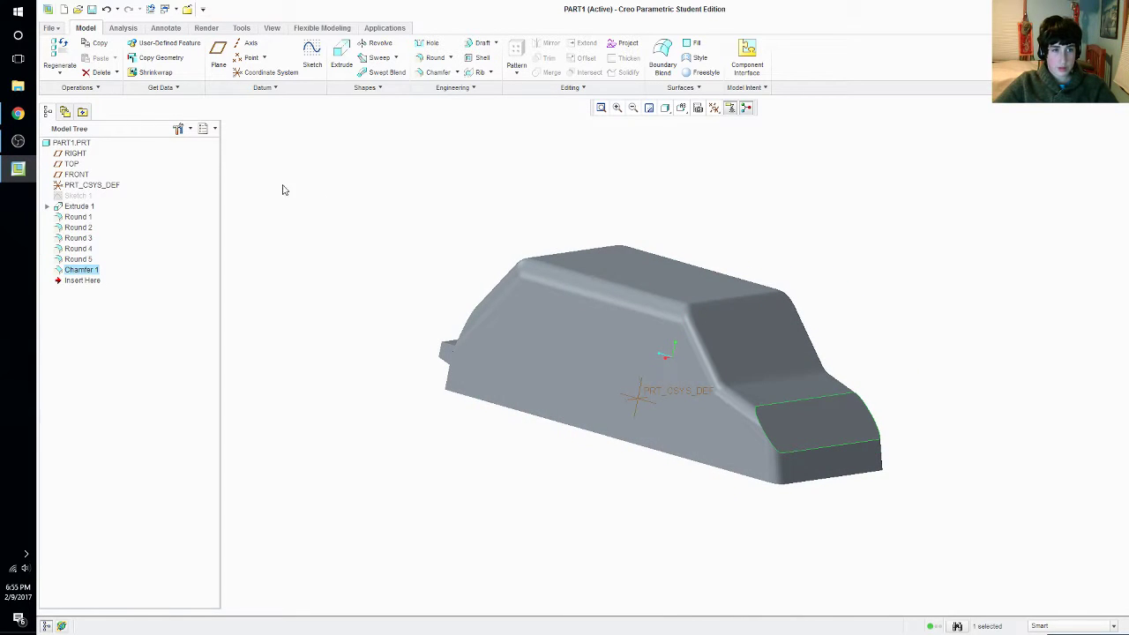
left_click(426, 58)
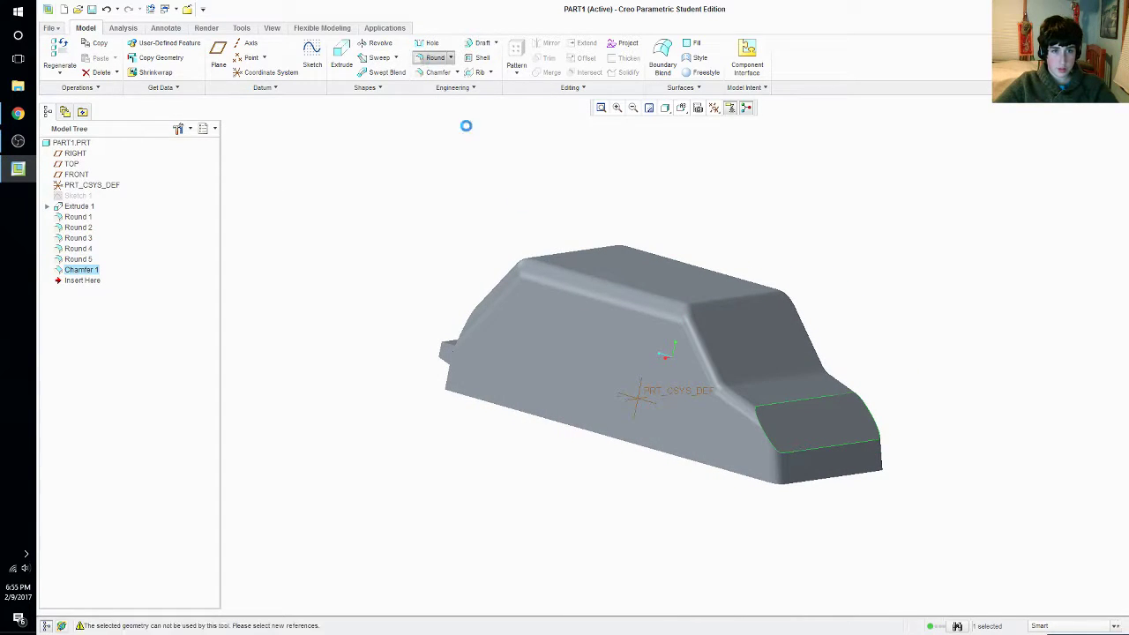
left_click(766, 439)
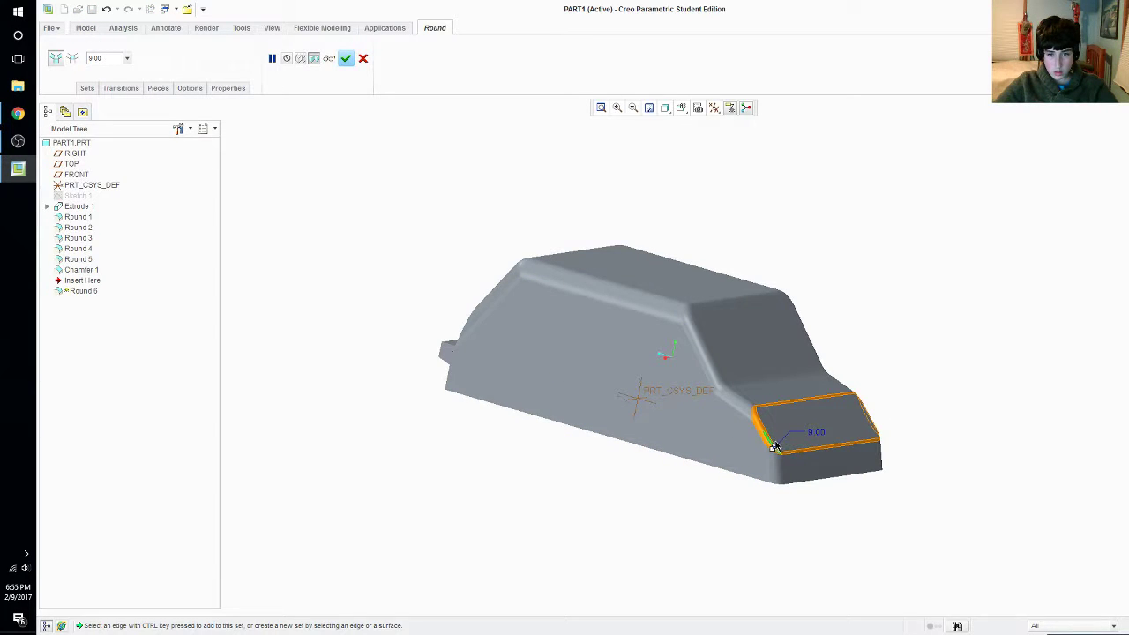
left_click_drag(773, 450, 772, 448)
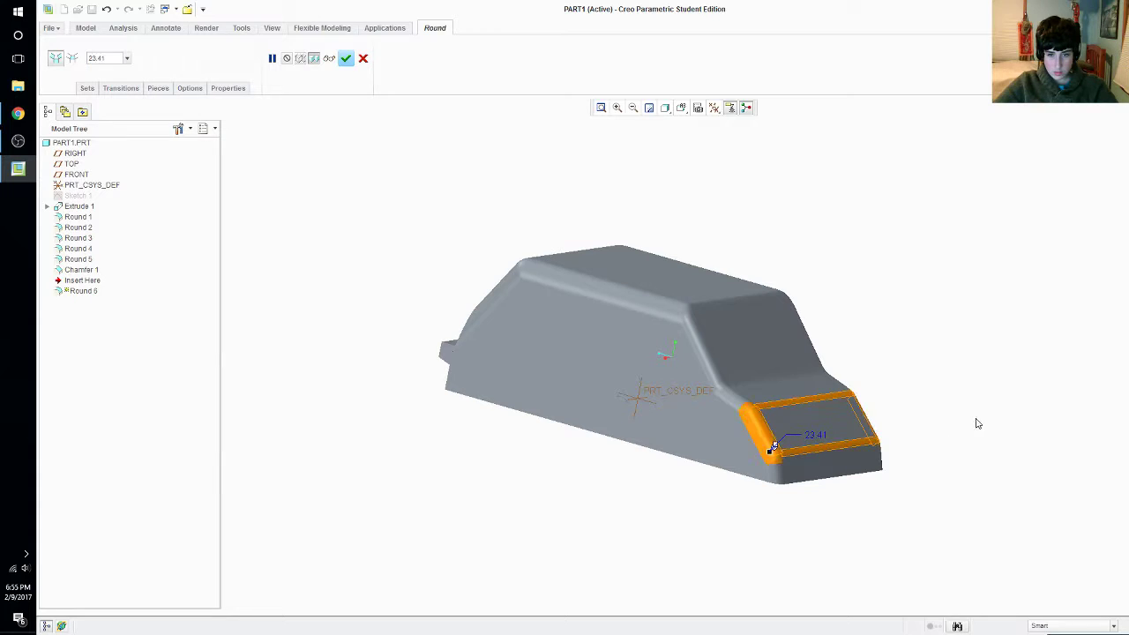
left_click(344, 59)
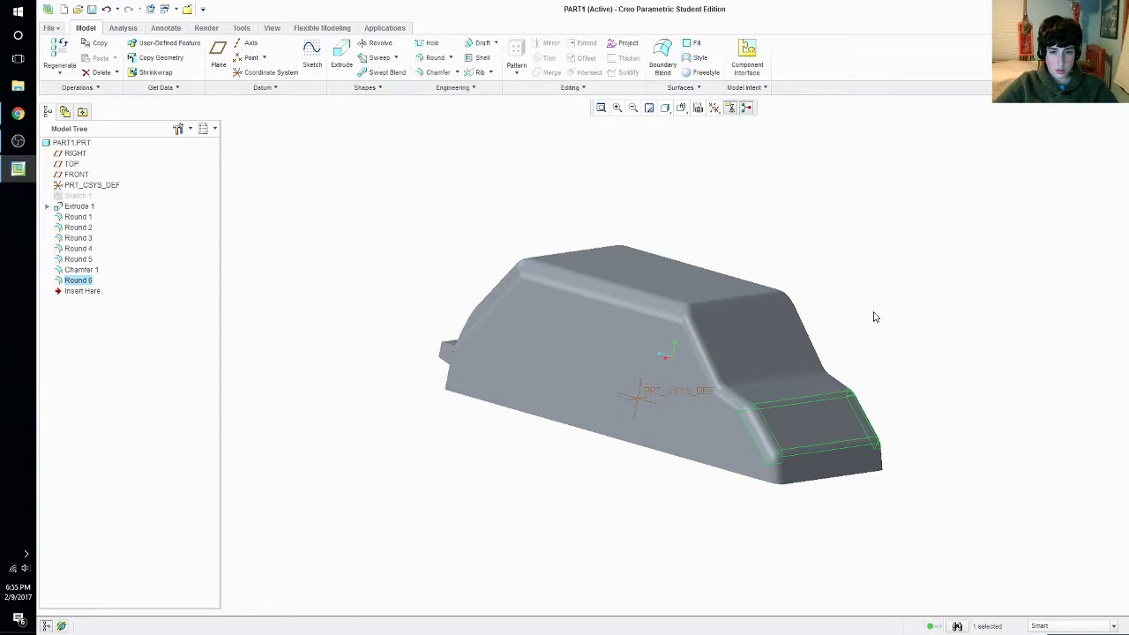
Round the outer edges of the rear bumper ridge and the edges where it meets the body with a radius of 9
middle_click_drag(876, 323, 775, 388)
left_click(774, 388)
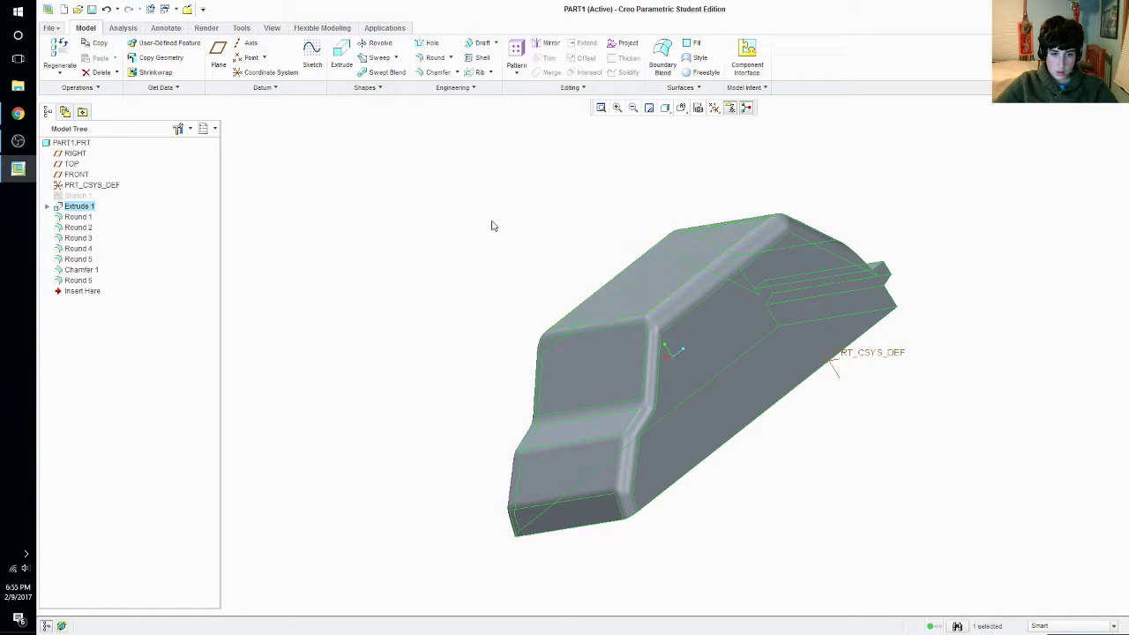
left_click(737, 338)
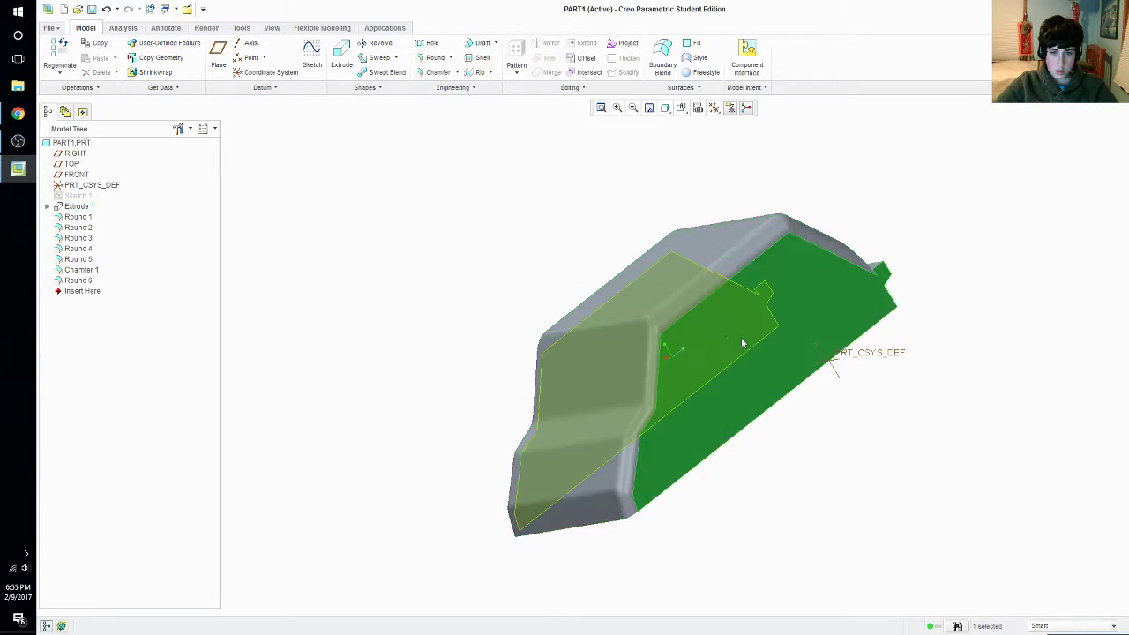
mouse_move(979, 323)
middle_mouse_down()
mouse_move(926, 378)
mouse_move(963, 358)
mouse_move(949, 375)
mouse_move(912, 380)
mouse_move(923, 393)
middle_mouse_up()
middle_click_drag(701, 361, 672, 236)
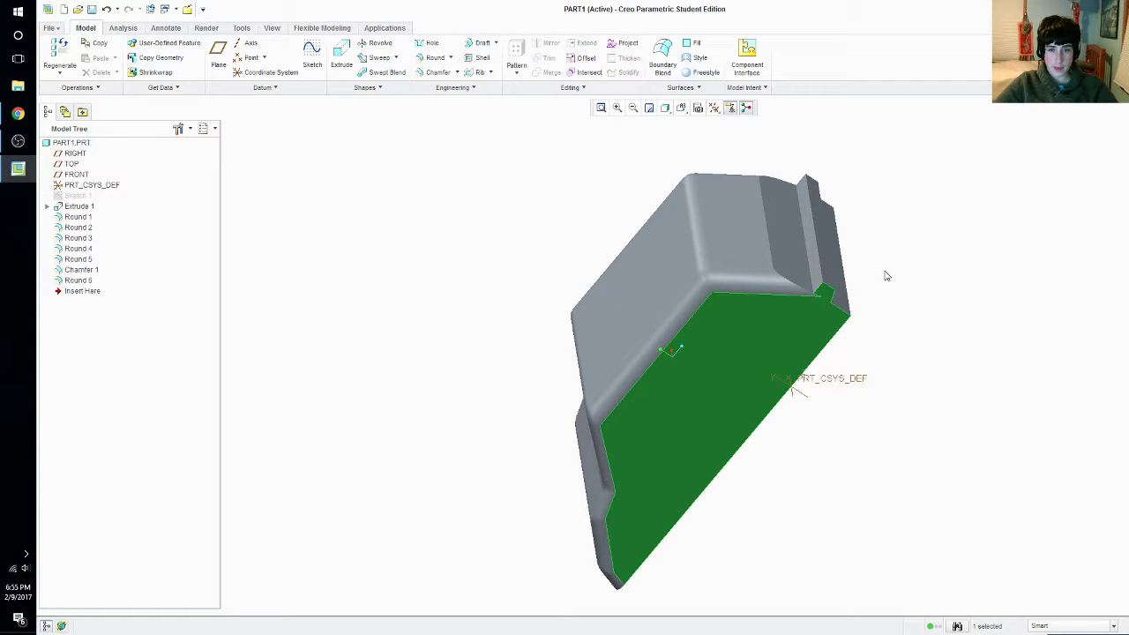
middle_click_drag(886, 276, 727, 244)
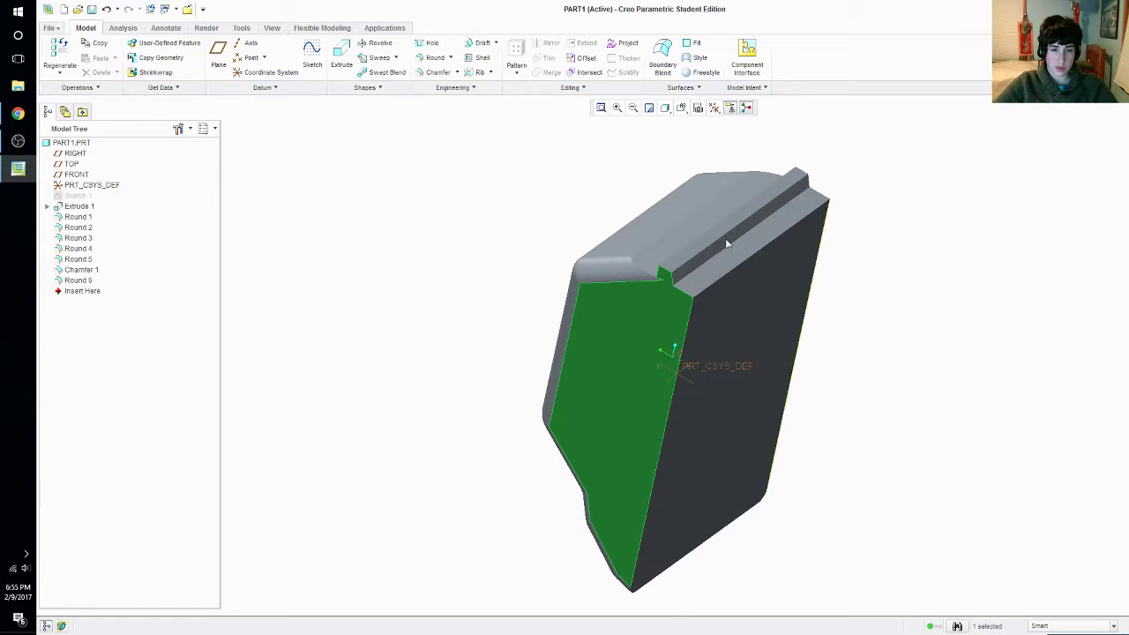
left_click(431, 60)
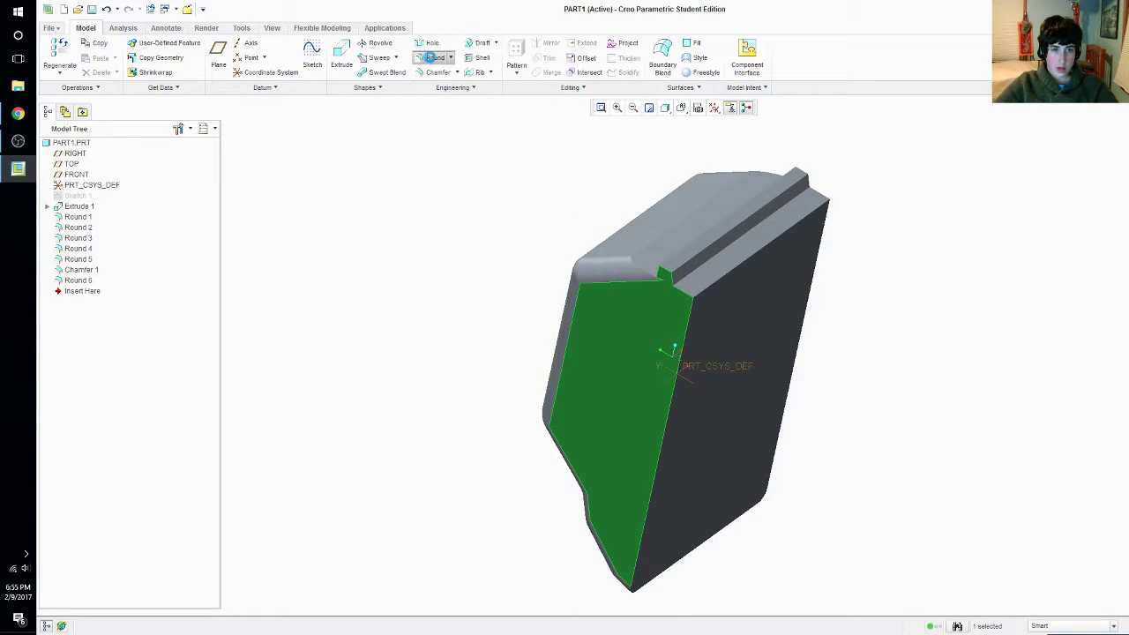
left_click(738, 226)
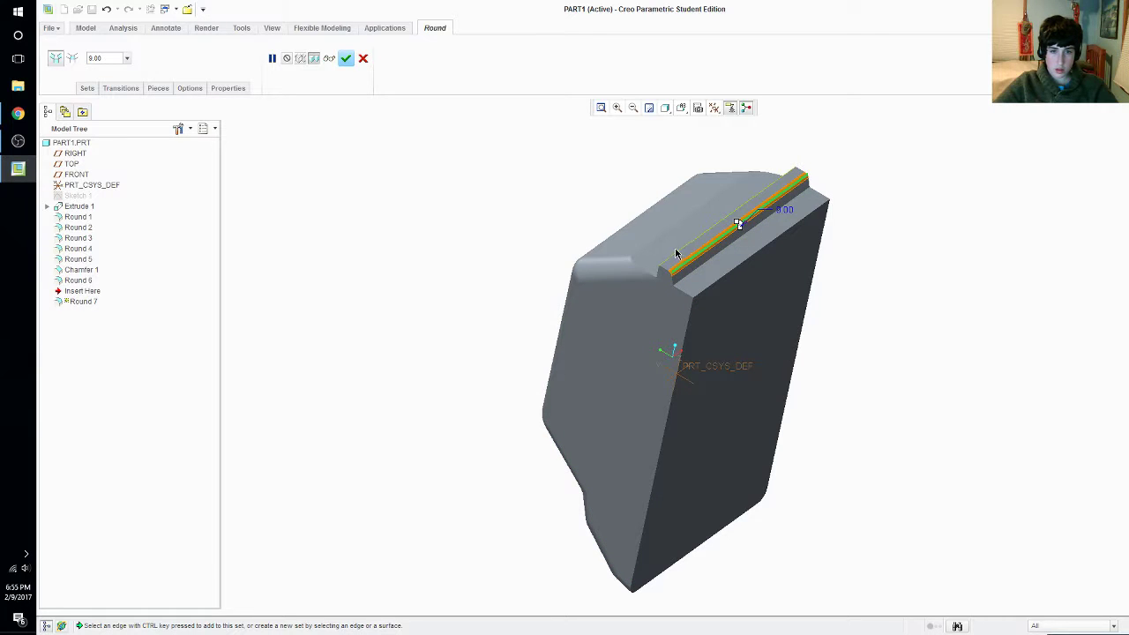
left_click(739, 229)
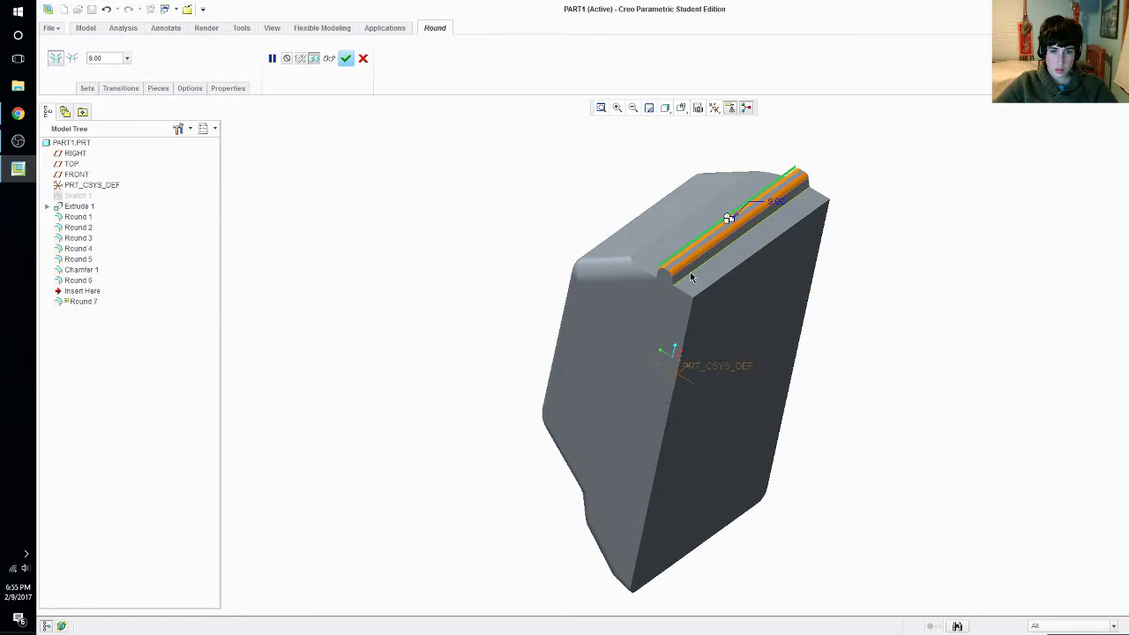
mouse_move(741, 232)
middle_mouse_down()
mouse_move(677, 298)
mouse_move(676, 313)
middle_mouse_up()
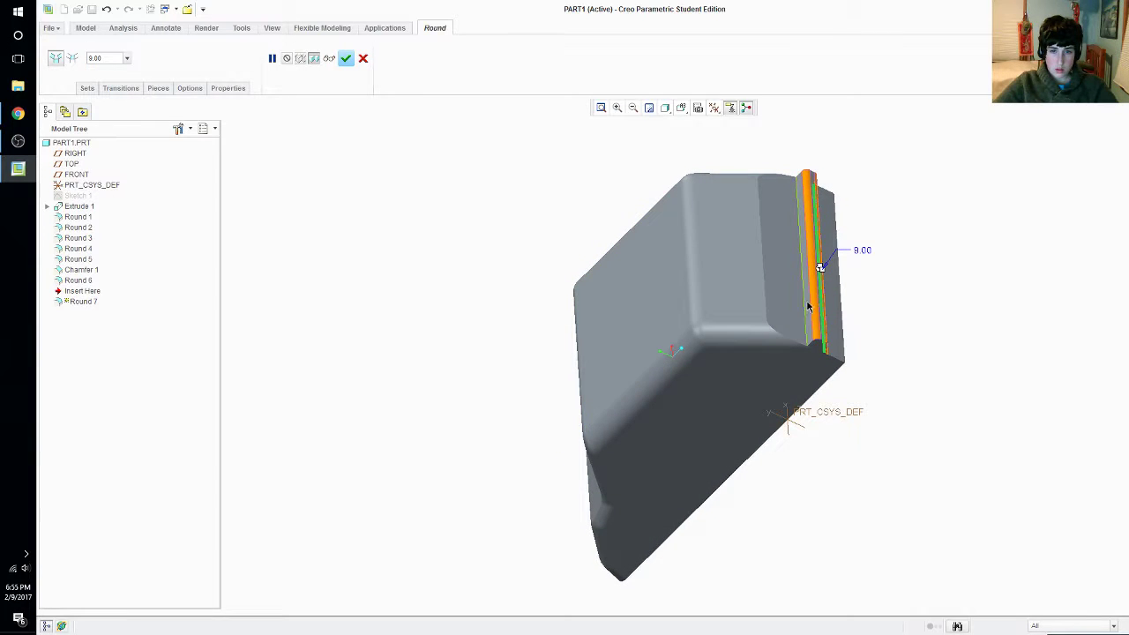
middle_click_drag(865, 295, 838, 287)
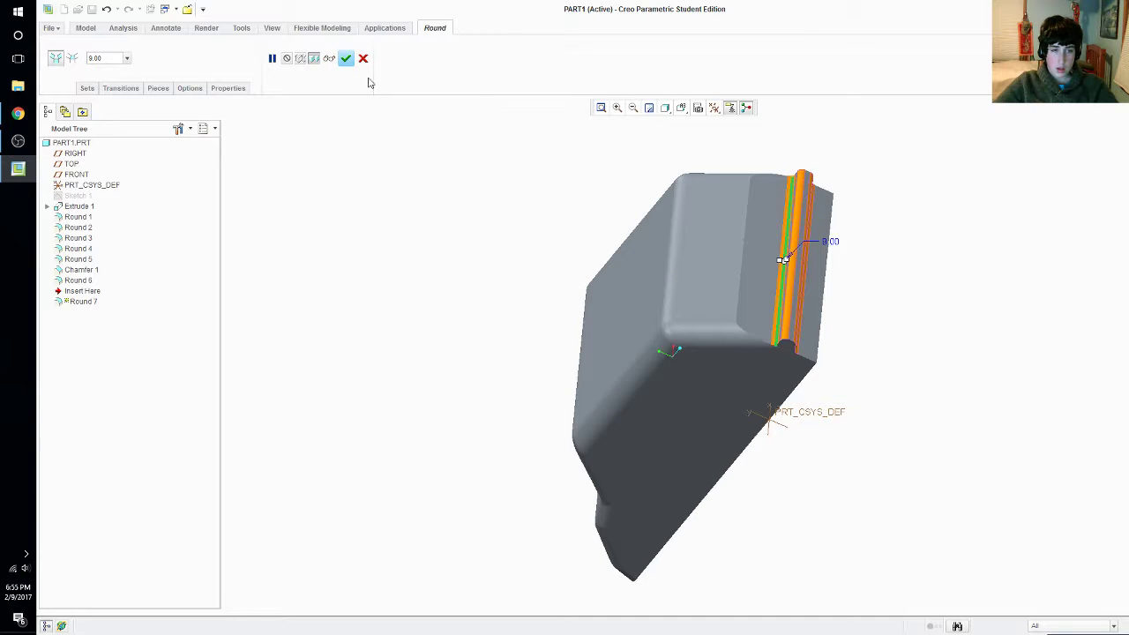
left_click(346, 58)
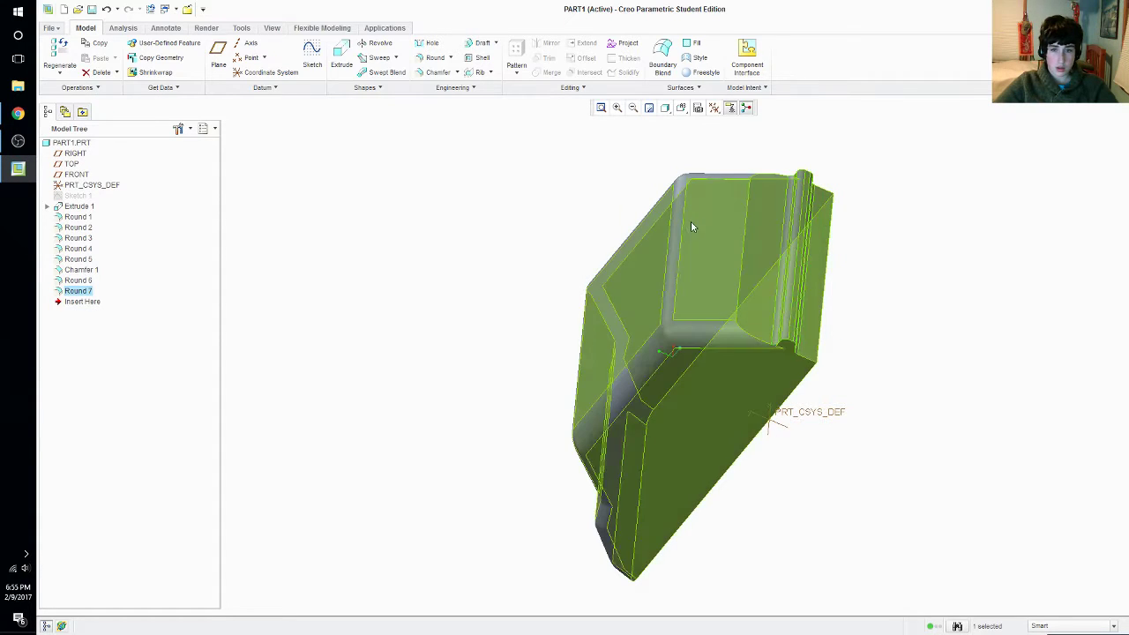
Try to shell the car body with a wall thickness of 9.55, removing the underside face
middle_click_drag(691, 220, 666, 220)
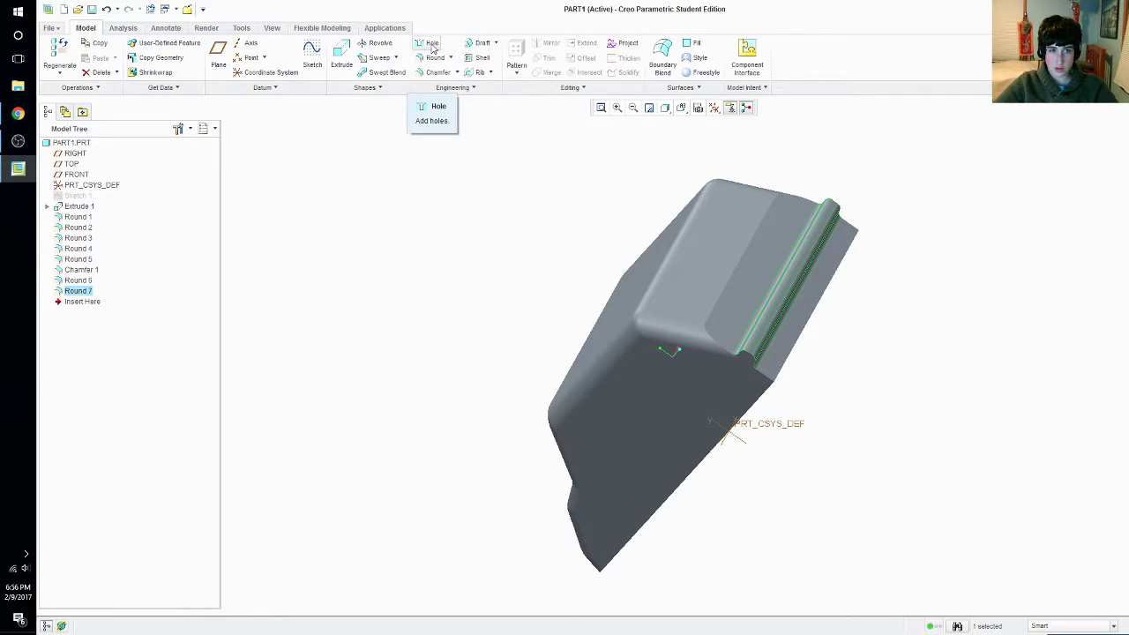
left_click(480, 58)
middle_click_drag(920, 323, 666, 348)
left_click(719, 340)
middle_click_drag(814, 239, 685, 312)
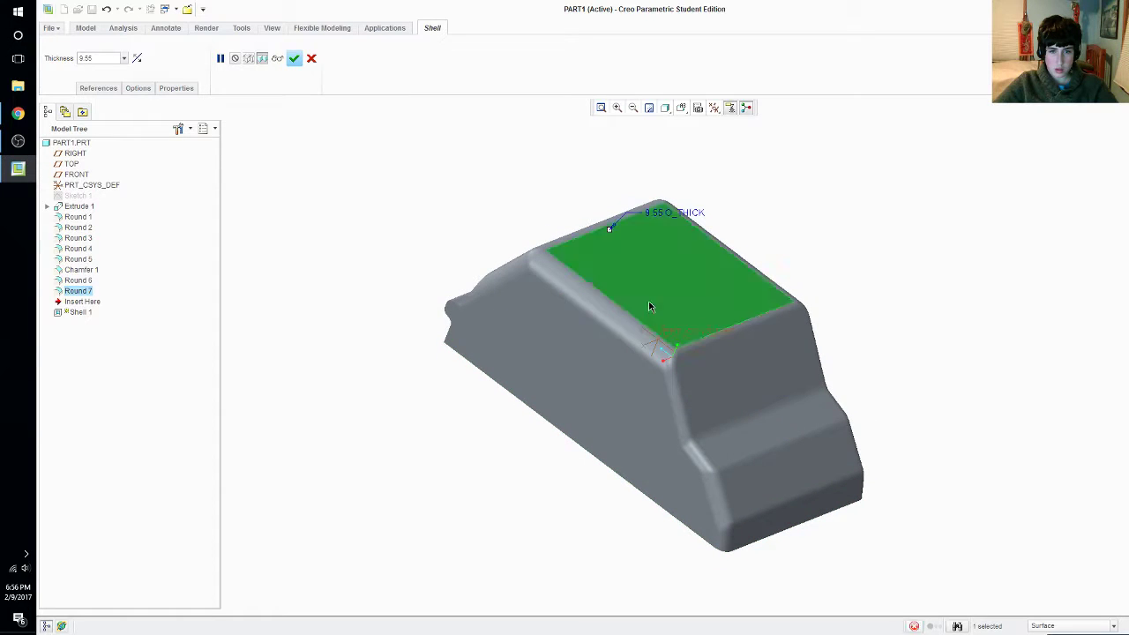
left_click(580, 309)
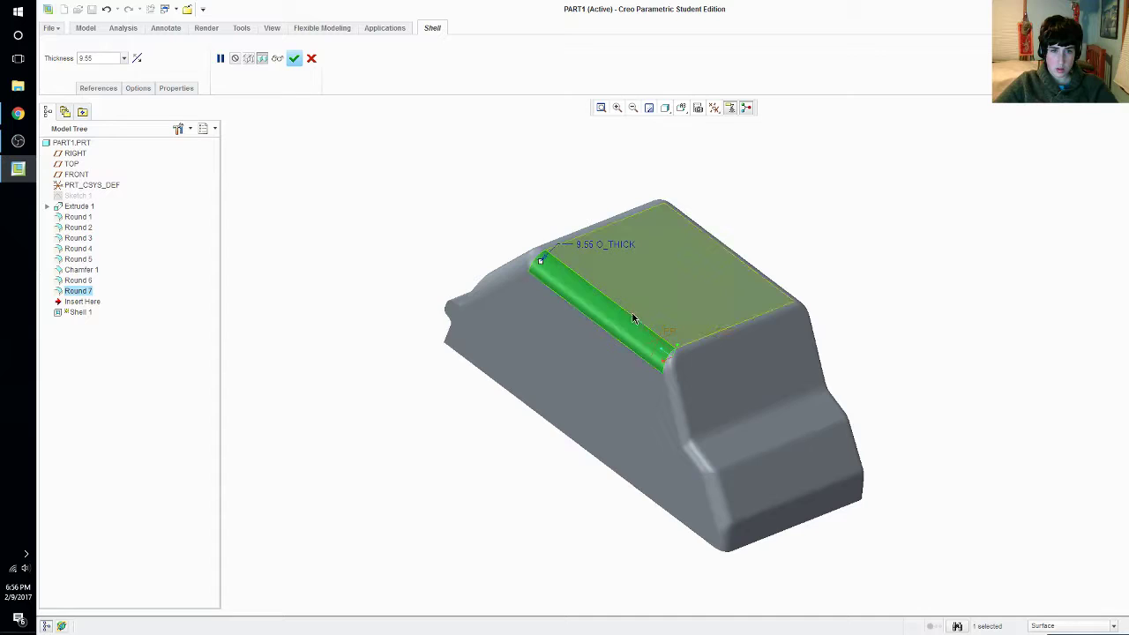
middle_click_drag(635, 318, 647, 399)
left_click(646, 409)
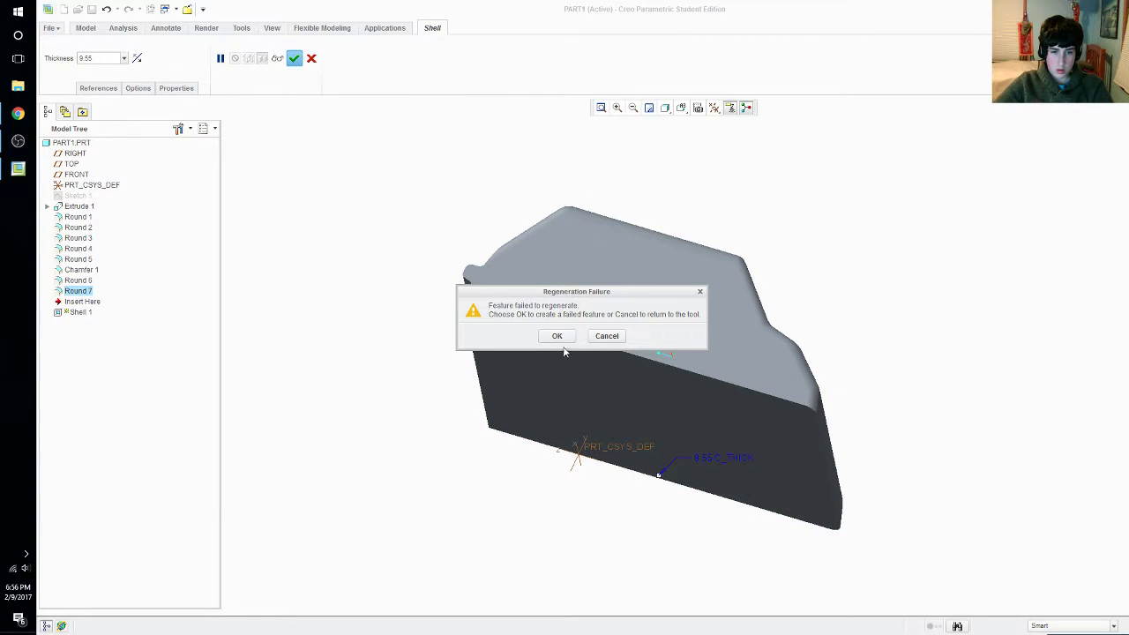
left_click(600, 341)
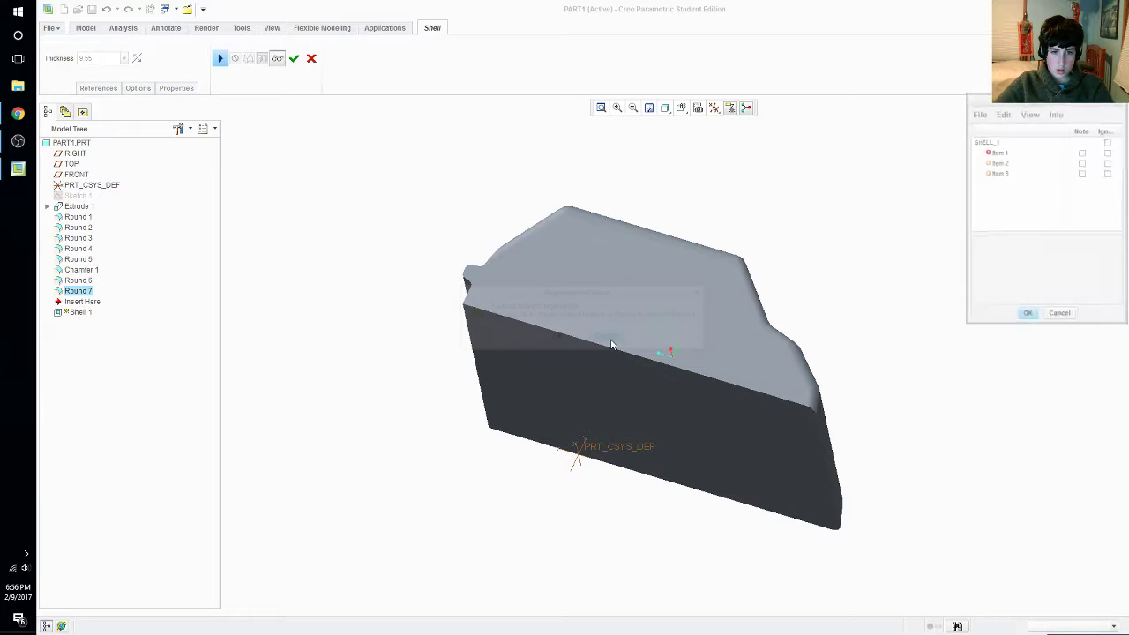
left_click(1058, 315)
left_click(1021, 229)
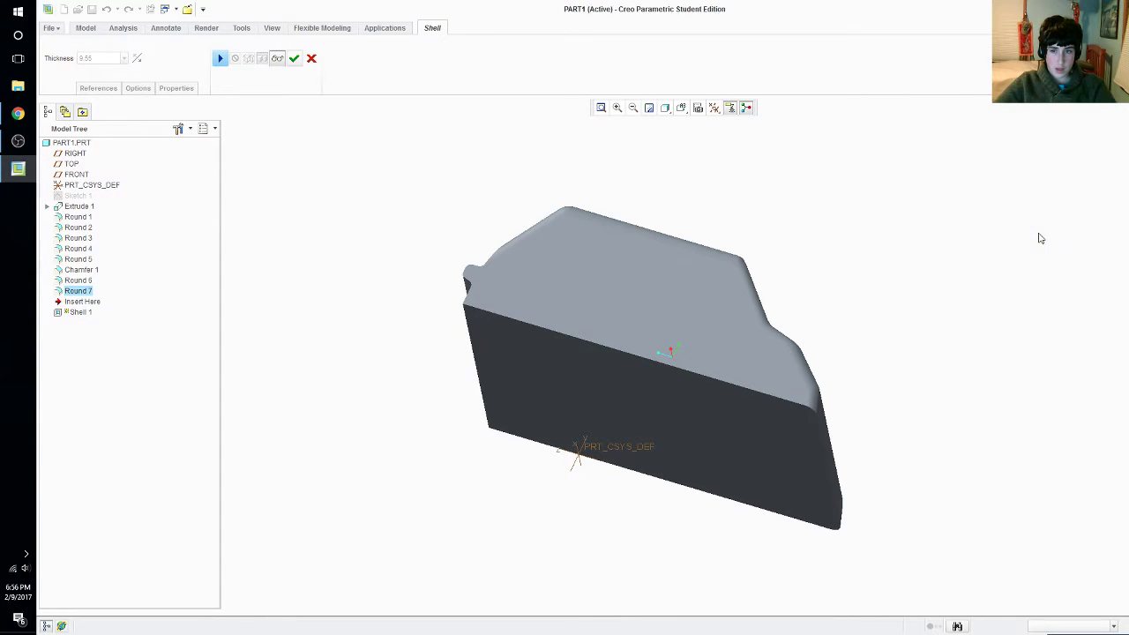
left_click(311, 59)
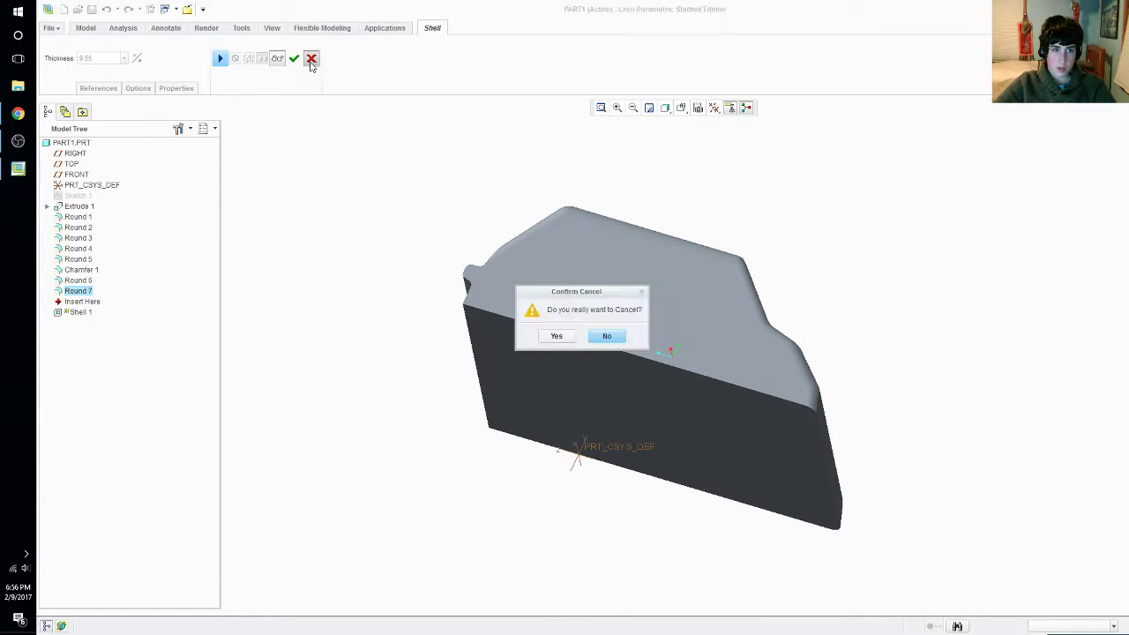
left_click(556, 337)
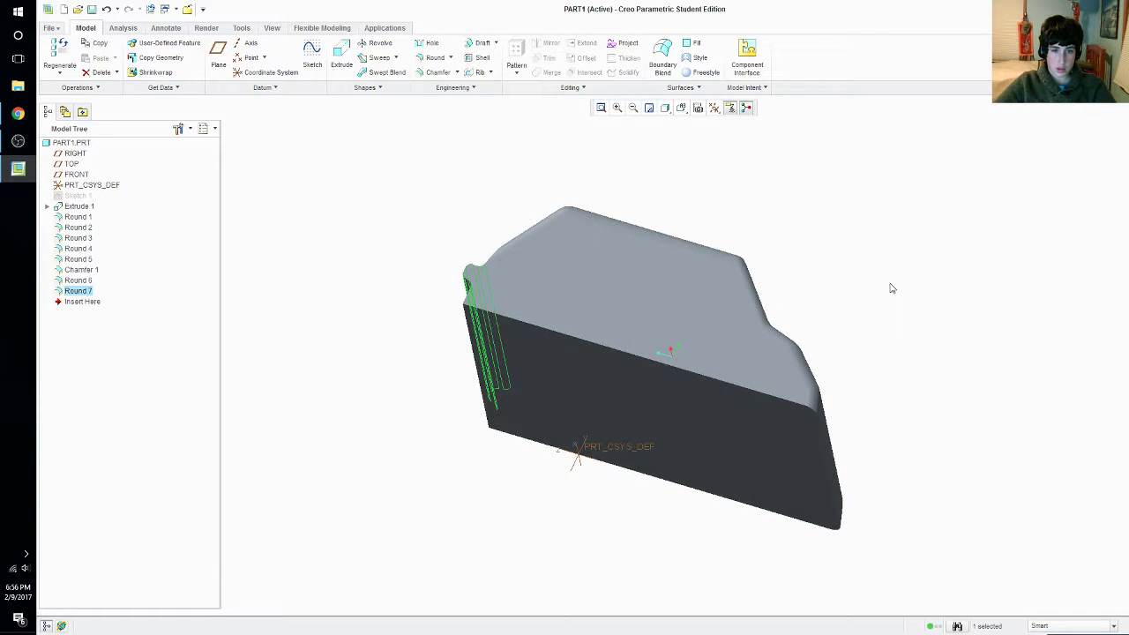
Round the underside's perimeter edges along the front and both sides of the car with a radius of about 22.88
mouse_move(891, 289)
middle_mouse_down()
mouse_move(736, 292)
mouse_move(636, 233)
mouse_move(614, 243)
mouse_move(751, 244)
mouse_move(731, 253)
mouse_move(818, 224)
middle_mouse_up()
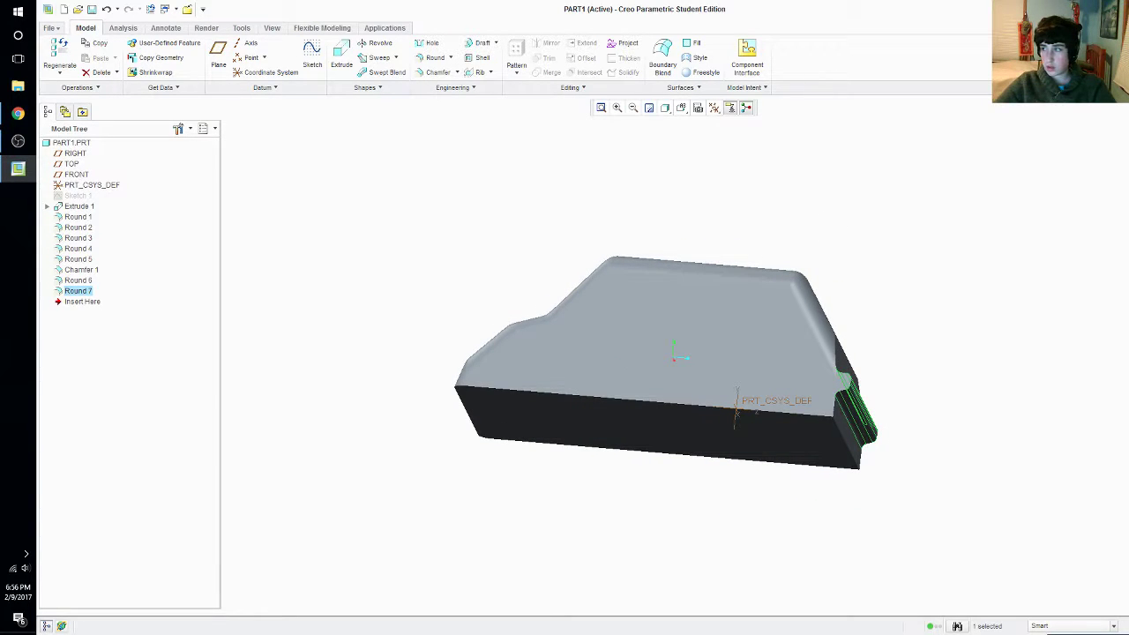
mouse_move(874, 360)
middle_mouse_down()
mouse_move(831, 379)
mouse_move(831, 333)
mouse_move(962, 320)
mouse_move(980, 291)
mouse_move(1050, 270)
mouse_move(1040, 266)
middle_mouse_up()
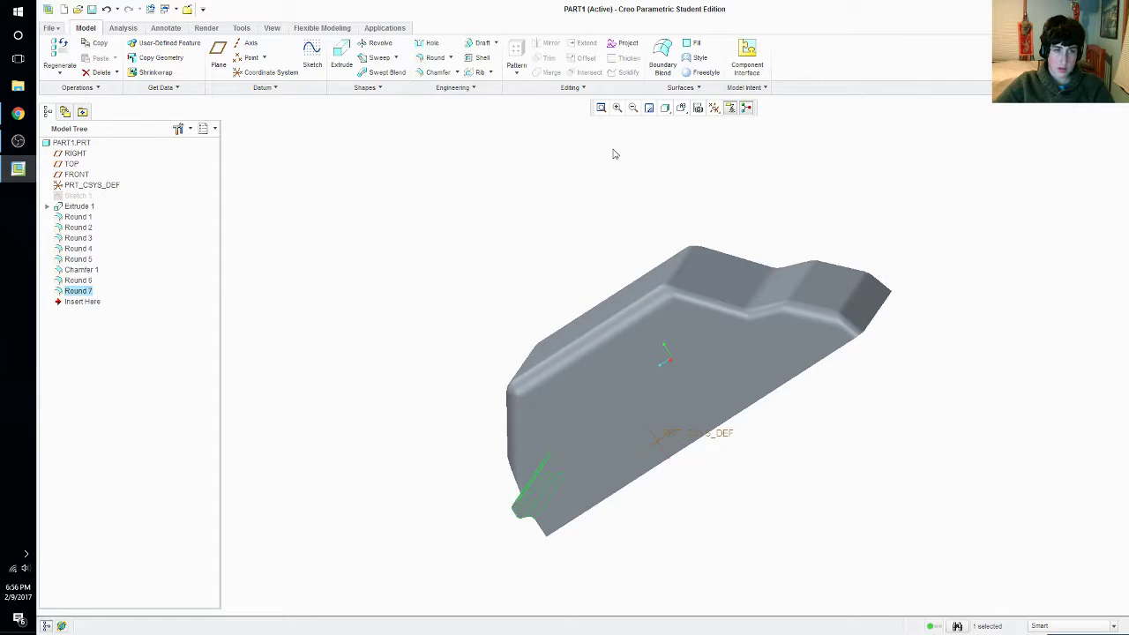
left_click(436, 58)
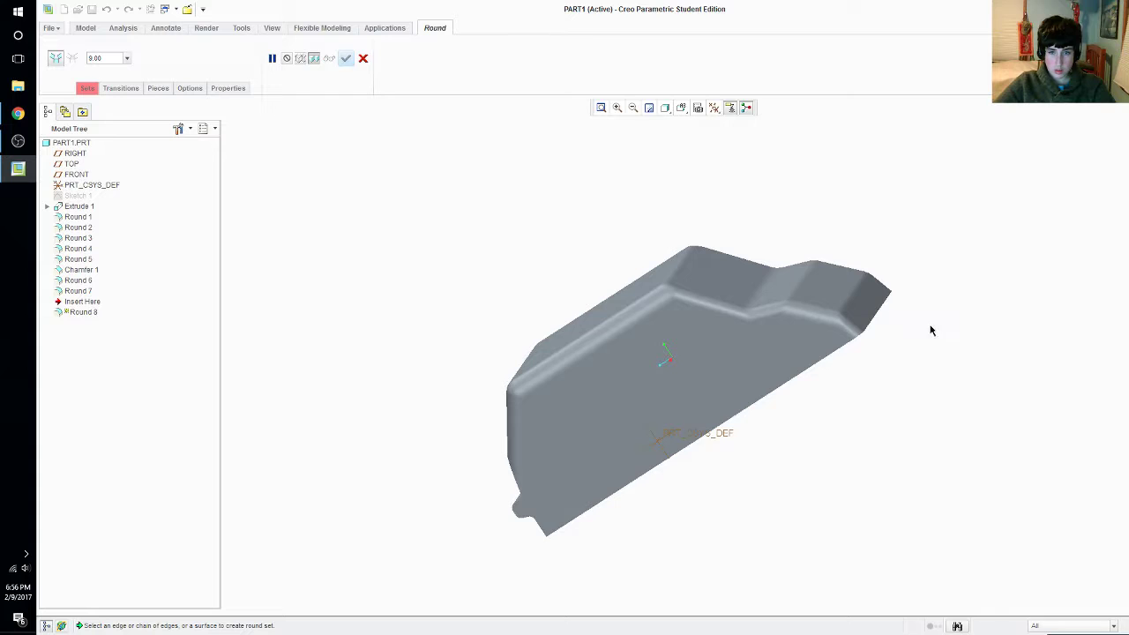
middle_click_drag(931, 331, 880, 327)
left_click(801, 320)
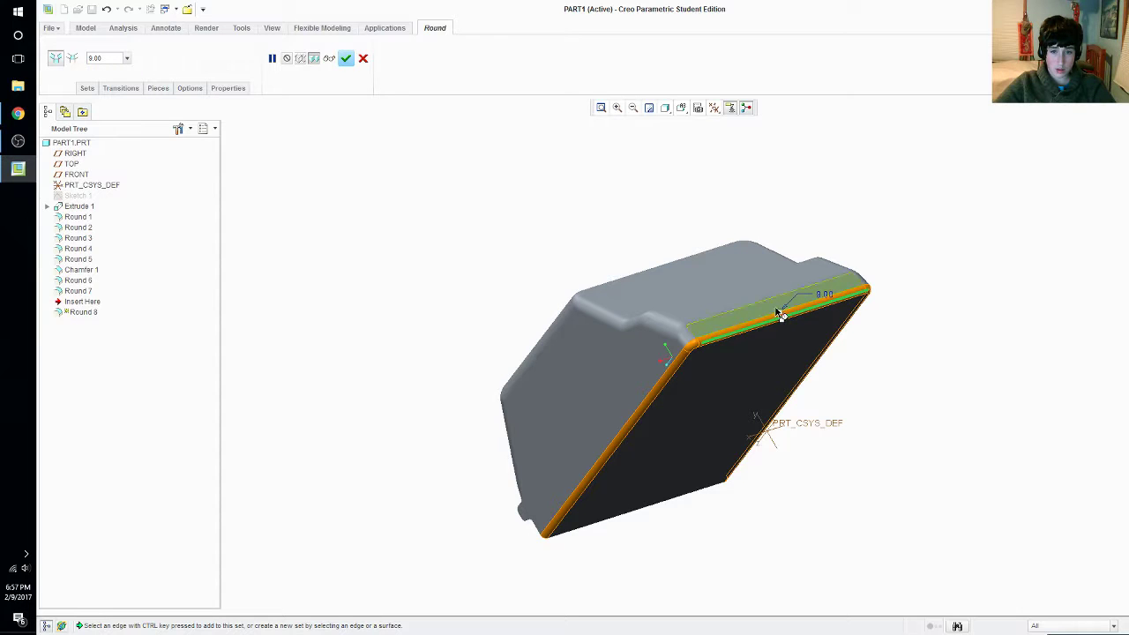
left_click(772, 312)
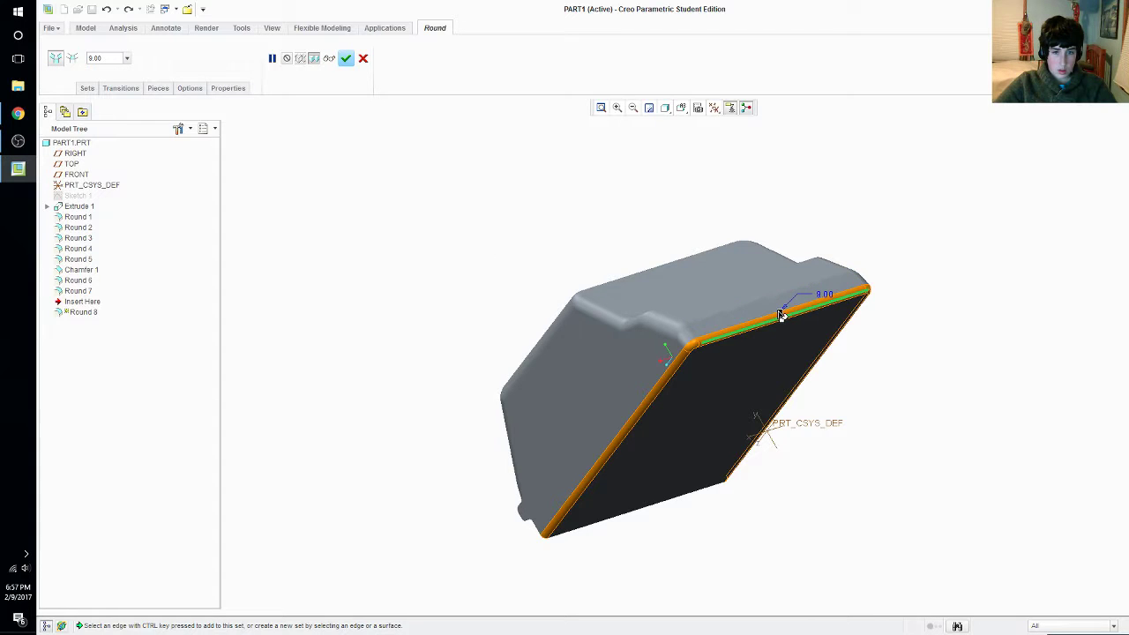
left_click_drag(780, 316, 772, 304)
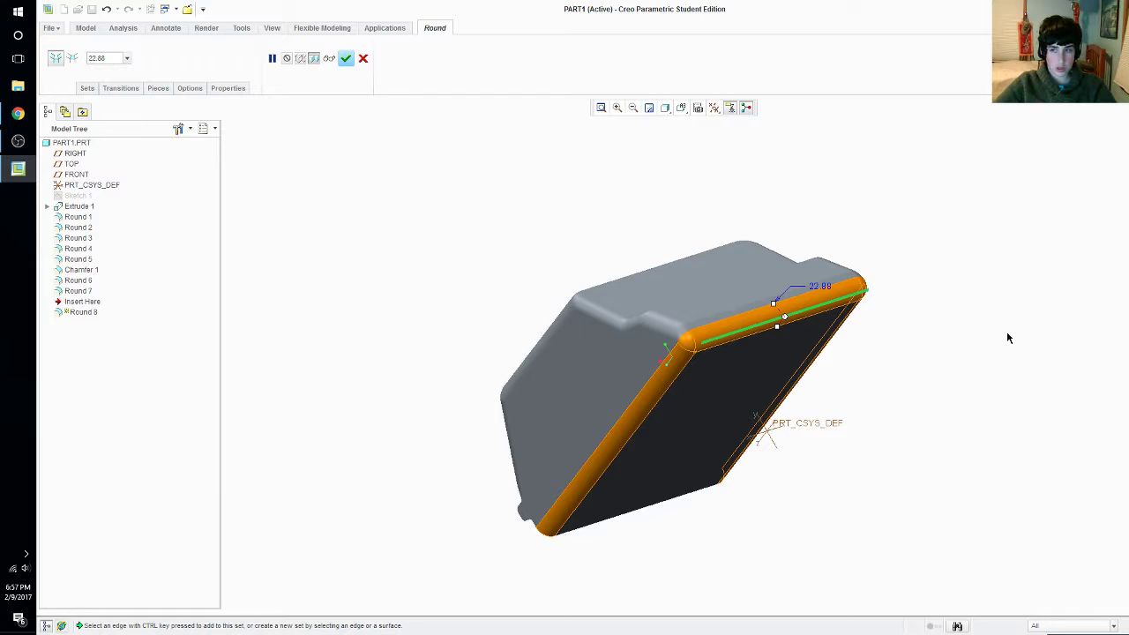
middle_click_drag(995, 330, 896, 362)
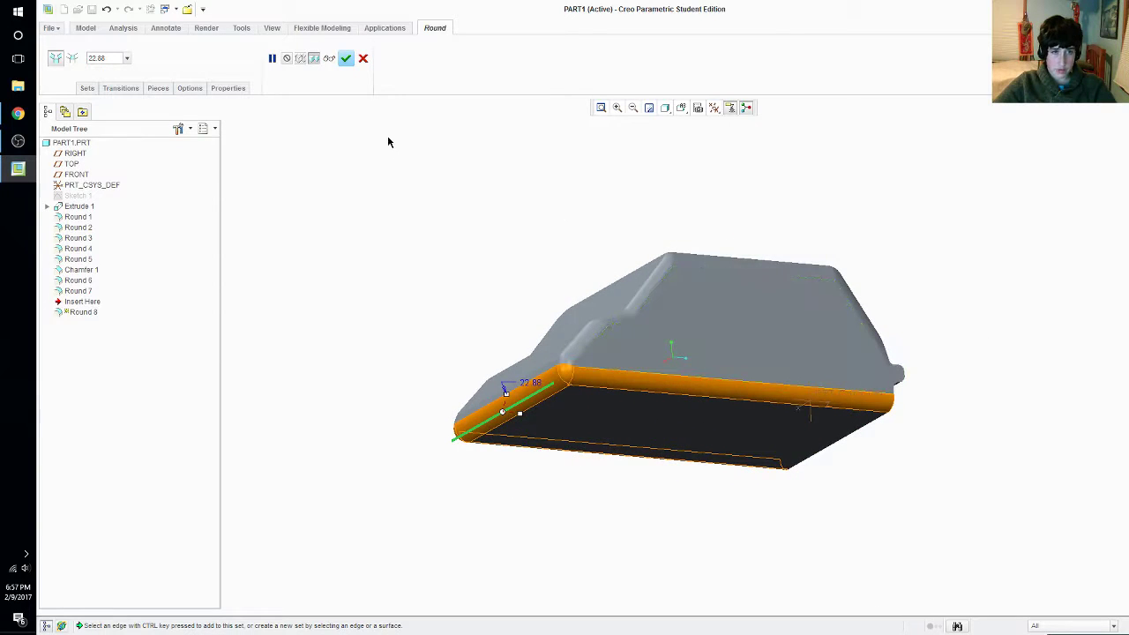
left_click(347, 58)
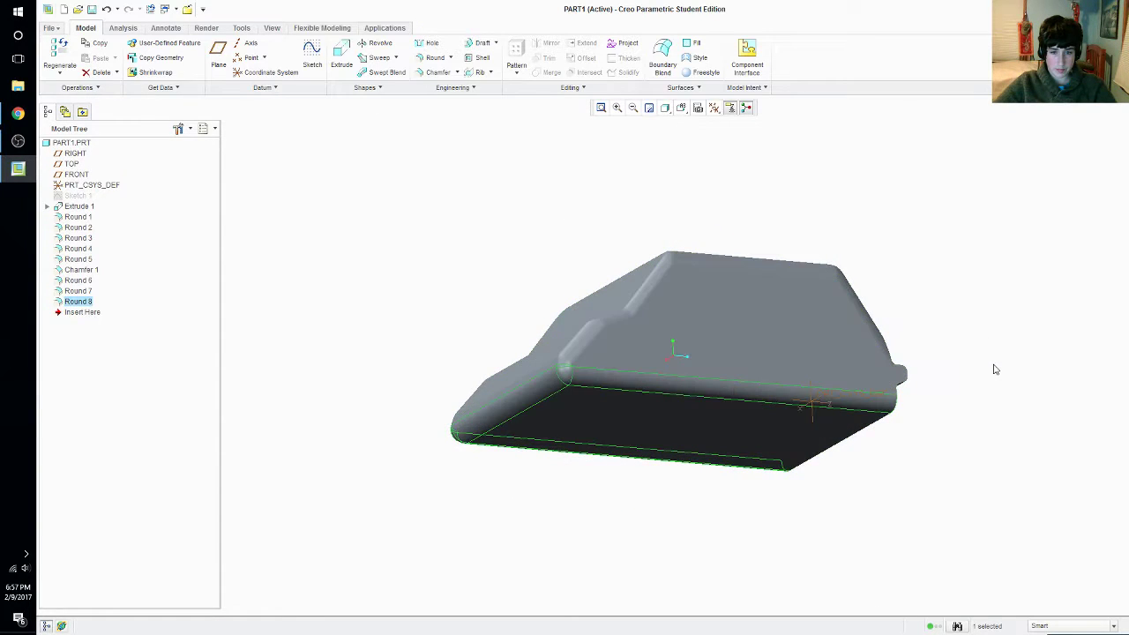
mouse_move(995, 370)
middle_mouse_down()
mouse_move(902, 355)
mouse_move(857, 366)
mouse_move(890, 358)
mouse_move(938, 373)
mouse_move(910, 391)
mouse_move(773, 399)
mouse_move(887, 396)
middle_mouse_up()
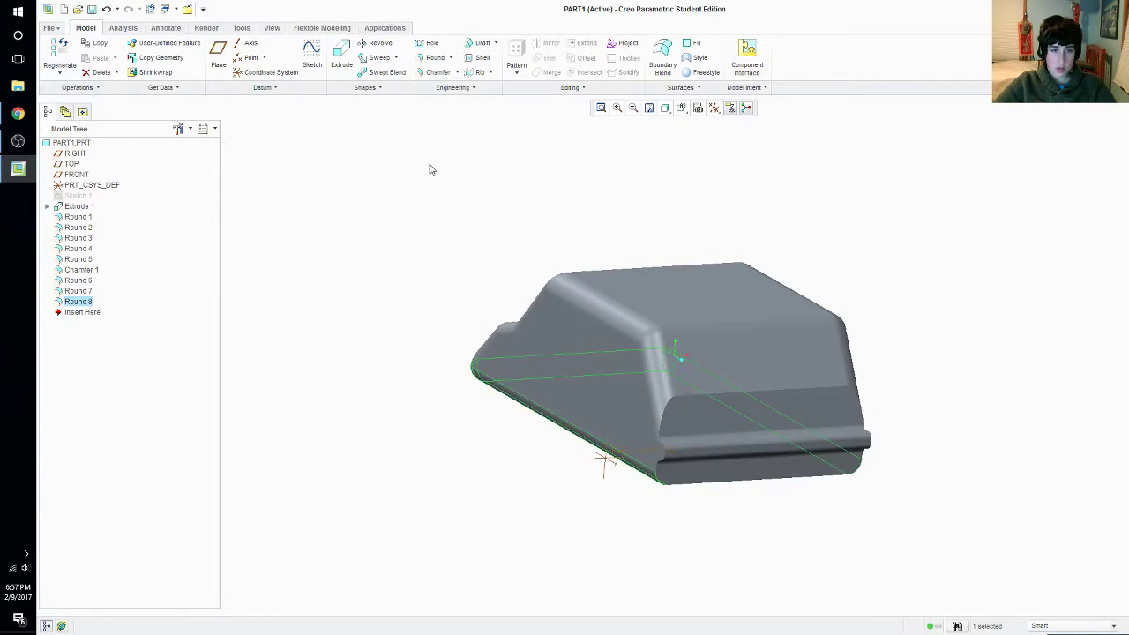
left_click(434, 57)
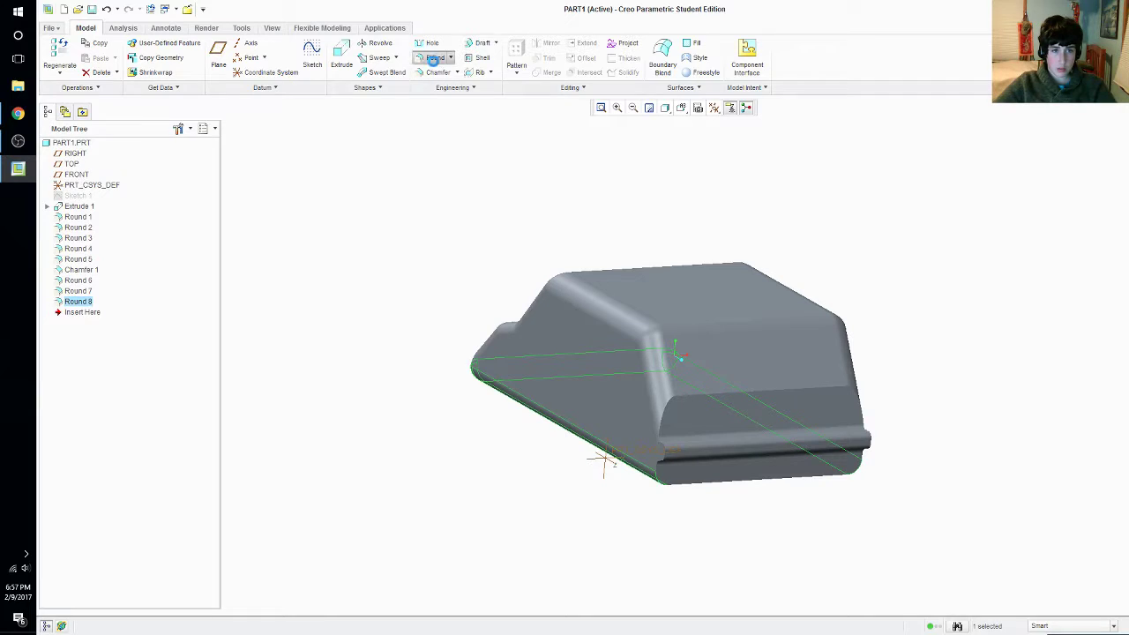
left_click(667, 459)
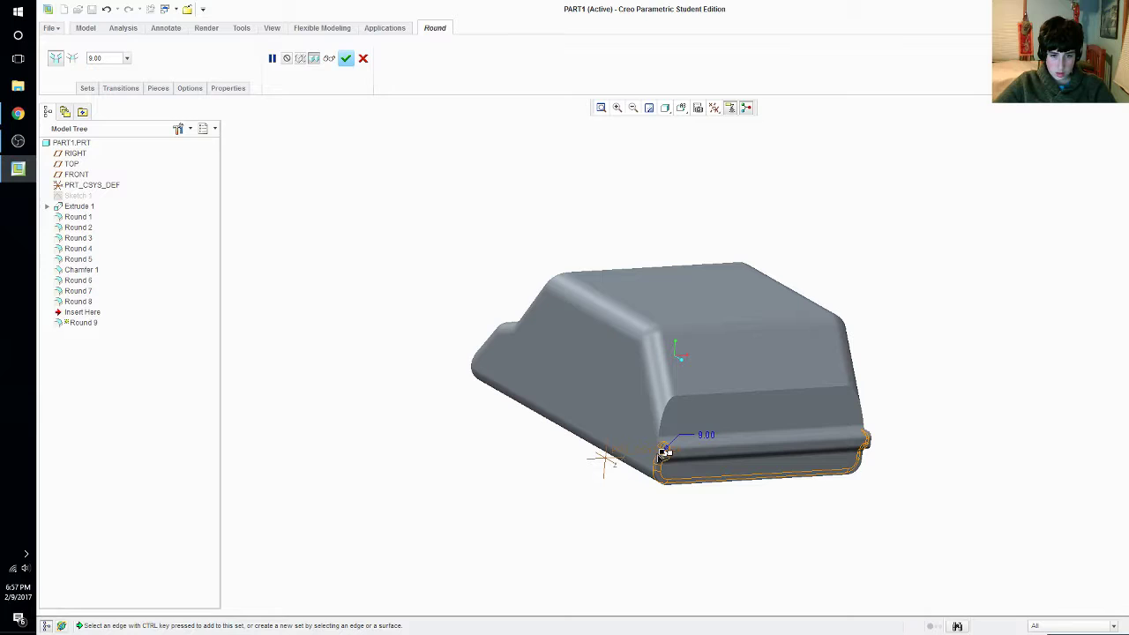
left_click_drag(662, 453, 657, 465)
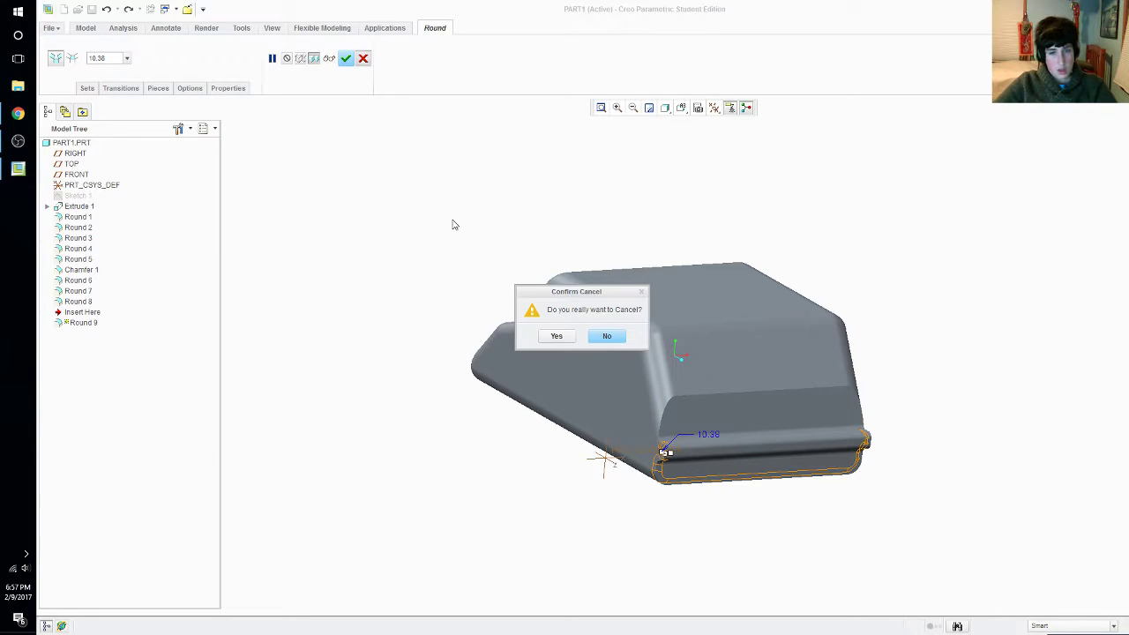
left_click(564, 337)
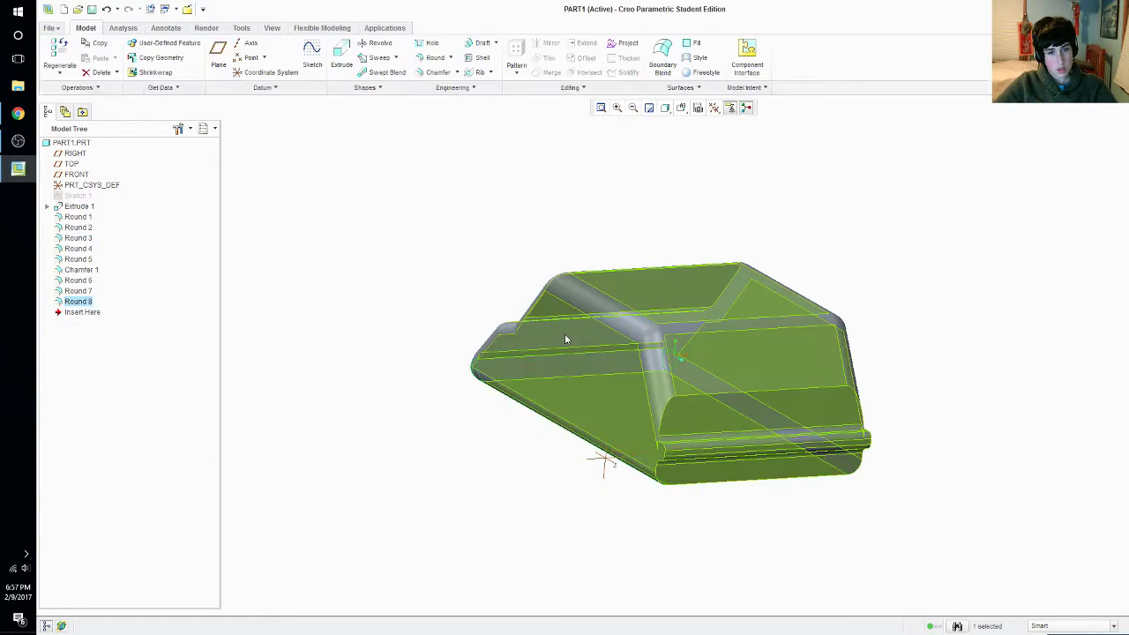
Try to round the side profile edge around the rear bumper ridge with a radius of 9, accepting it as a failed feature
middle_click_drag(927, 456, 958, 456)
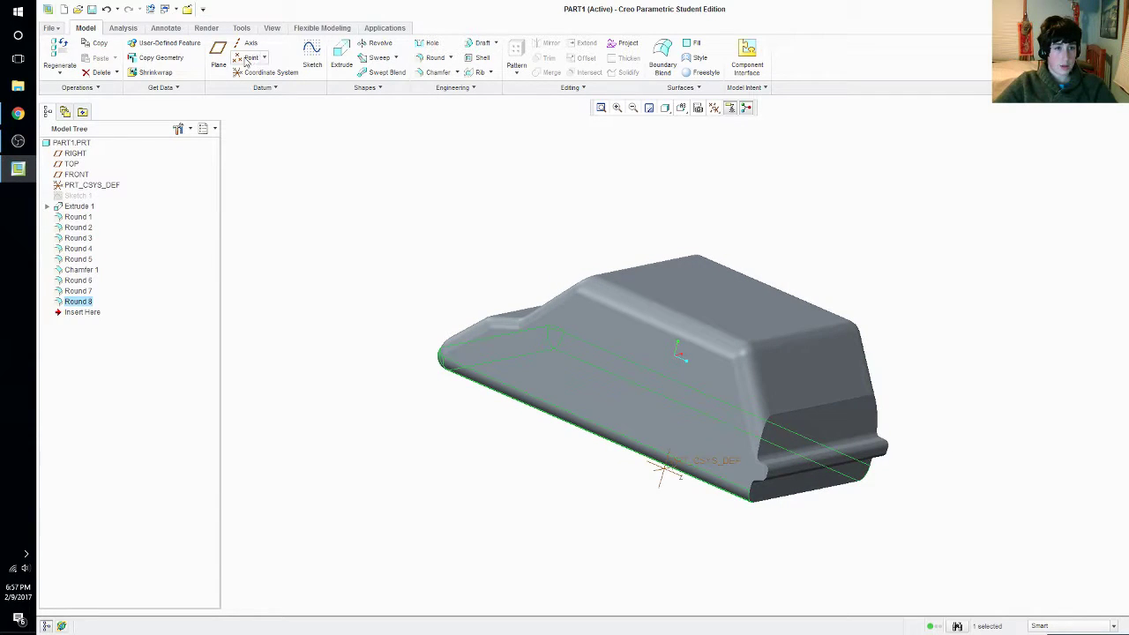
left_click(420, 58)
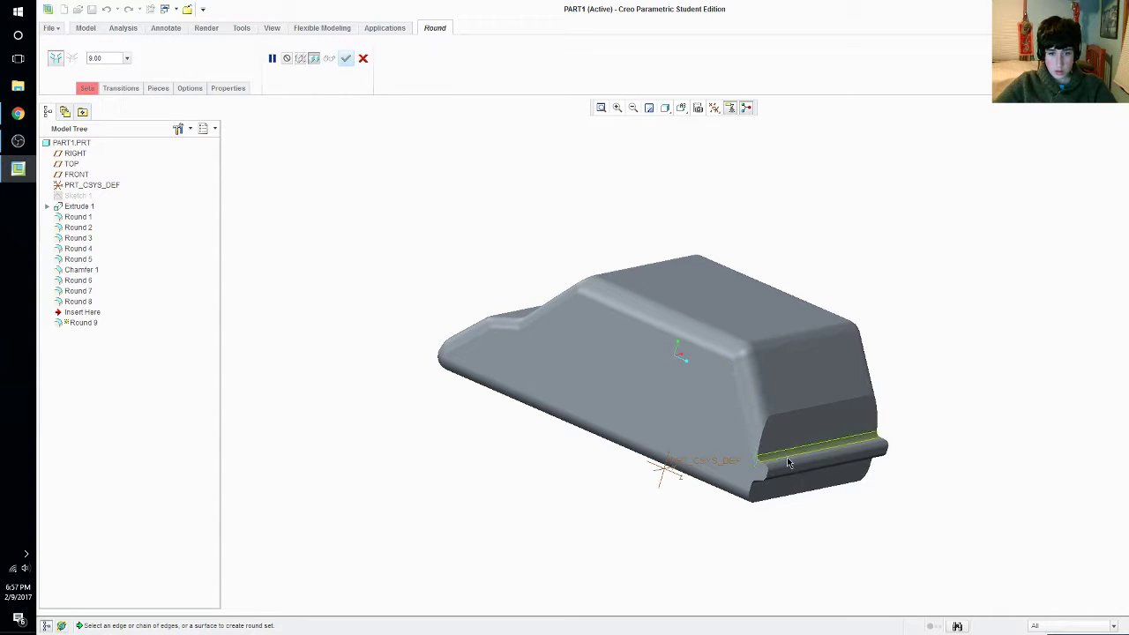
left_click(767, 474)
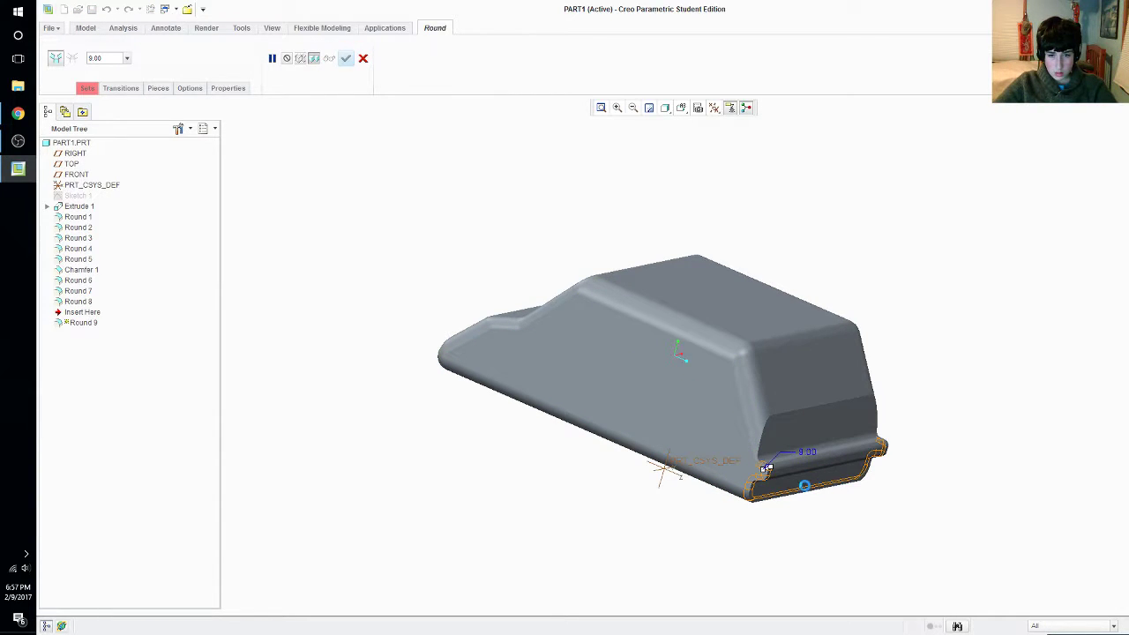
left_click(343, 65)
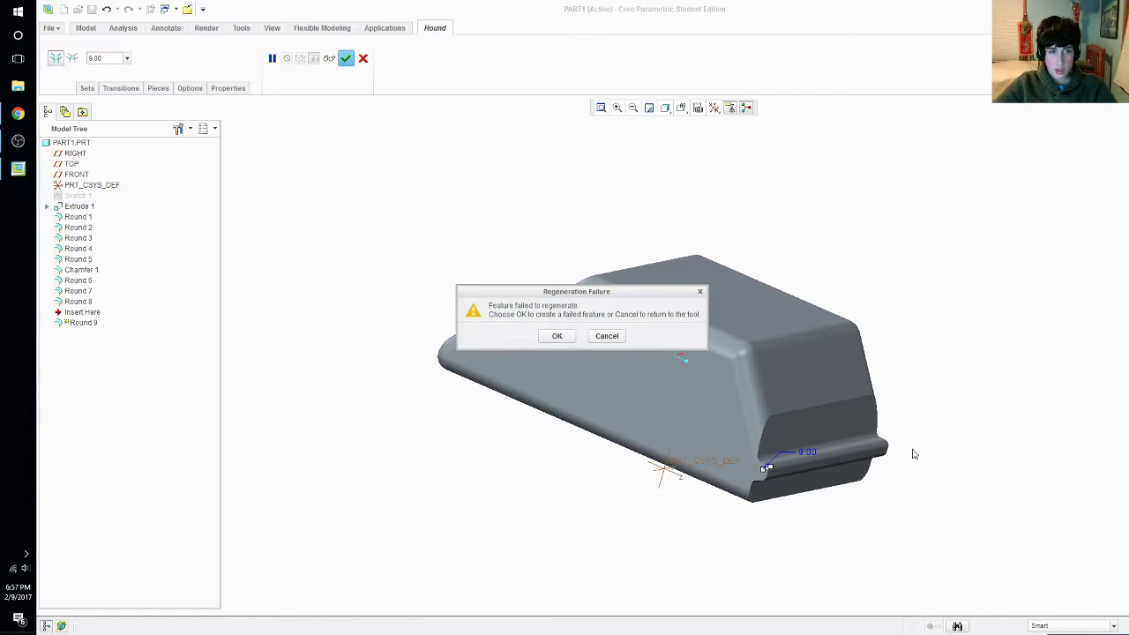
left_click(569, 339)
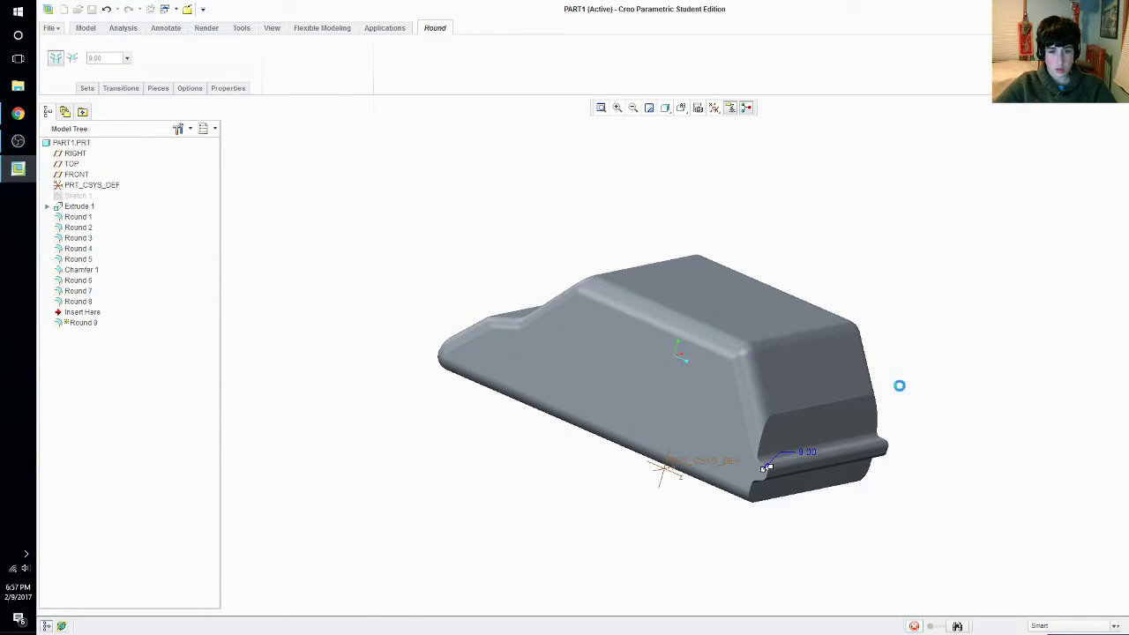
middle_click_drag(950, 403, 817, 411)
middle_click(836, 399)
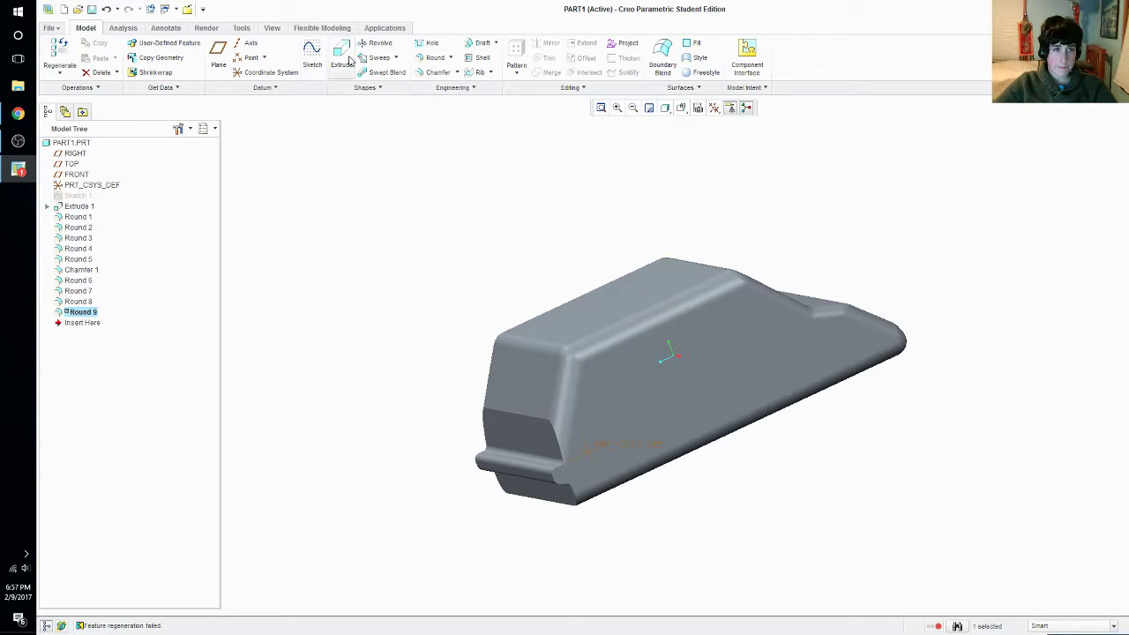
Chamfer the side profile edges around the rear bumper ridge and lower rear with an equal-distance (D x D) chamfer of 9
left_click(435, 72)
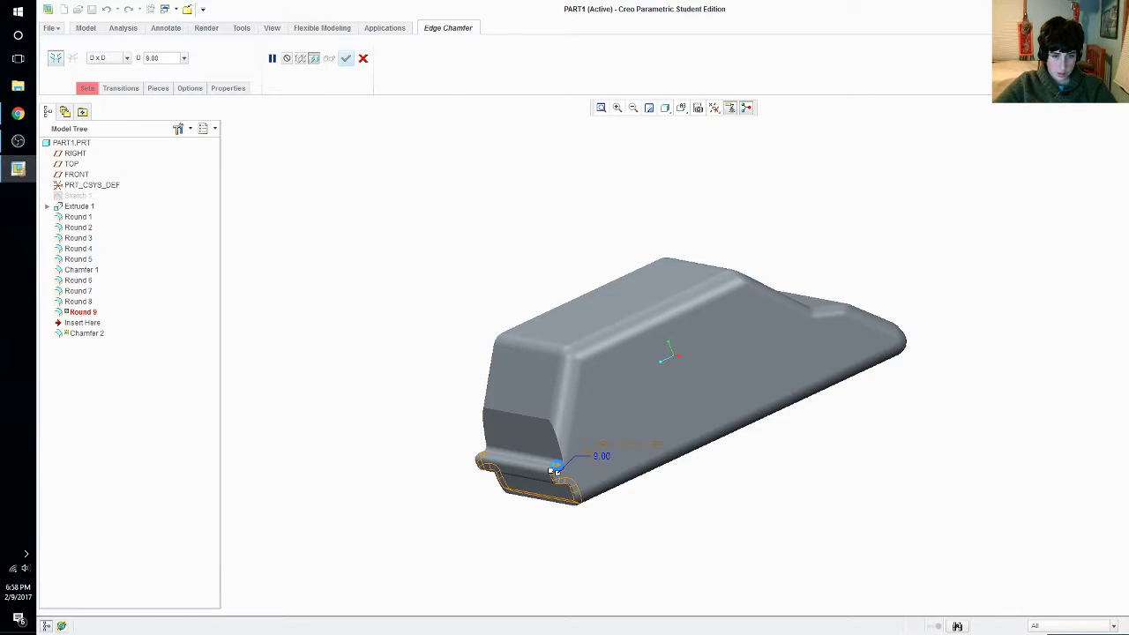
left_click(540, 464)
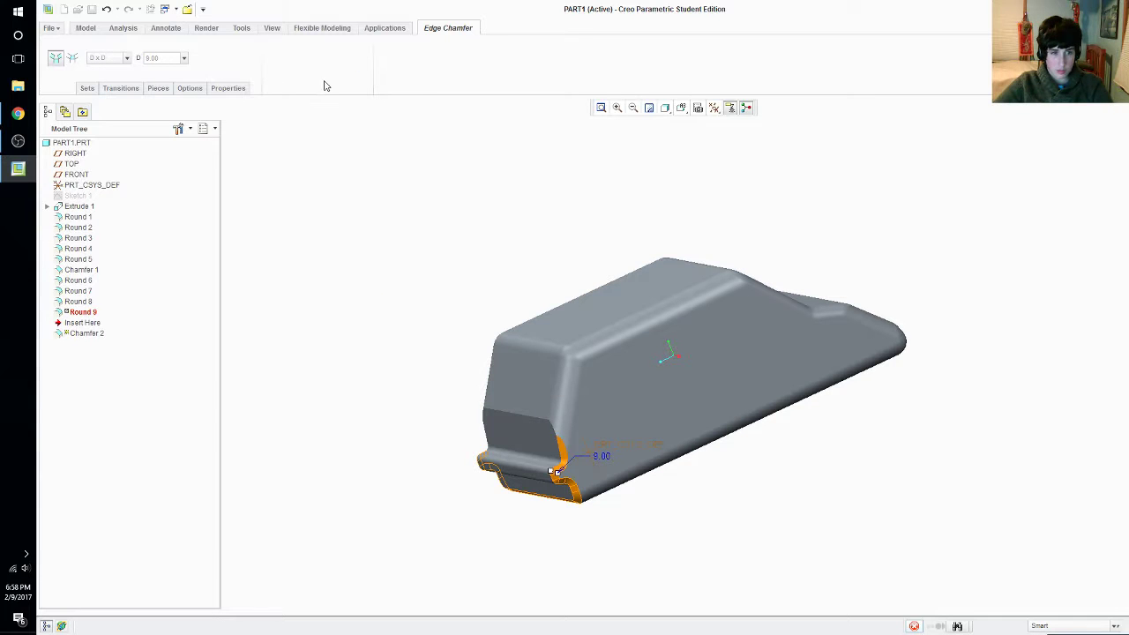
left_click(346, 58)
Round the upper edge of the rear panel just above the bumper ridge with a radius of 9
middle_click_drag(574, 465, 741, 415)
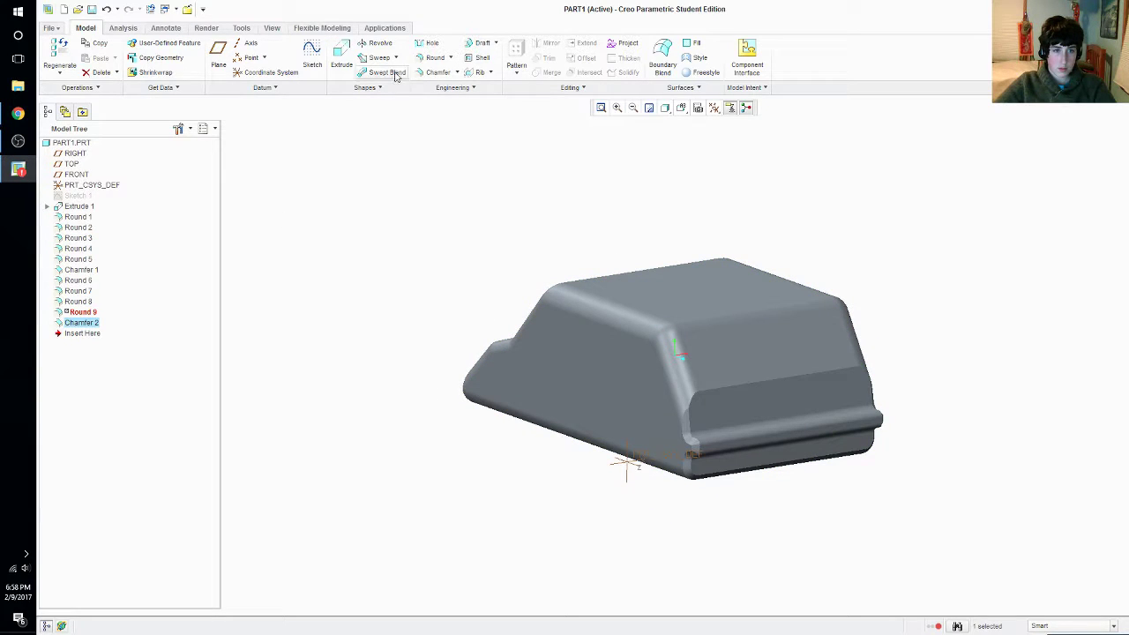
left_click(436, 58)
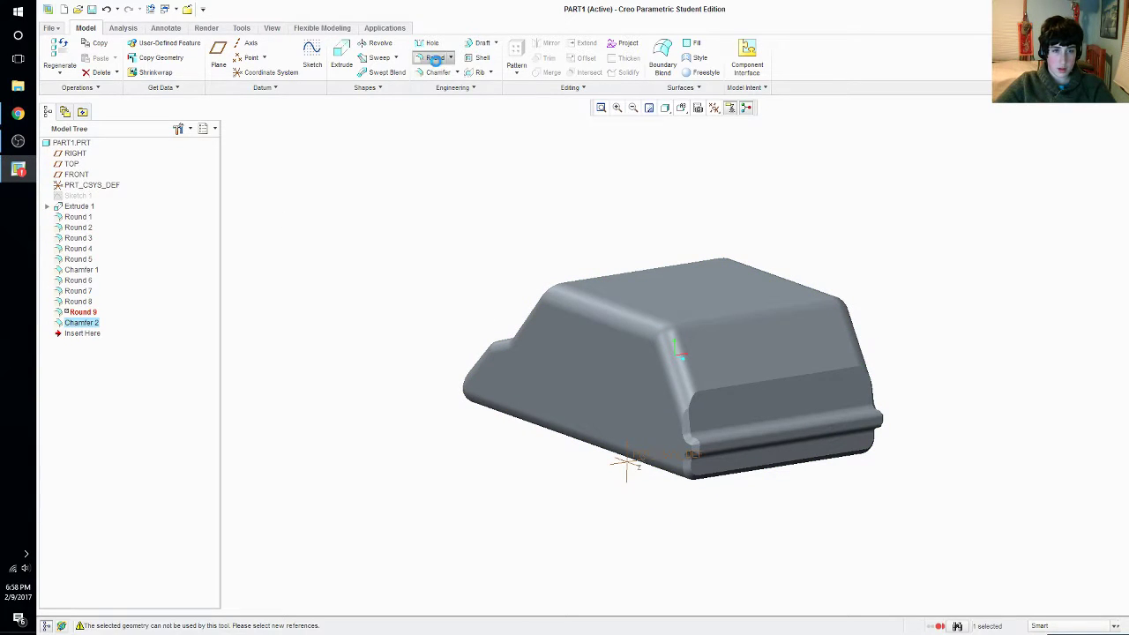
left_click(729, 391)
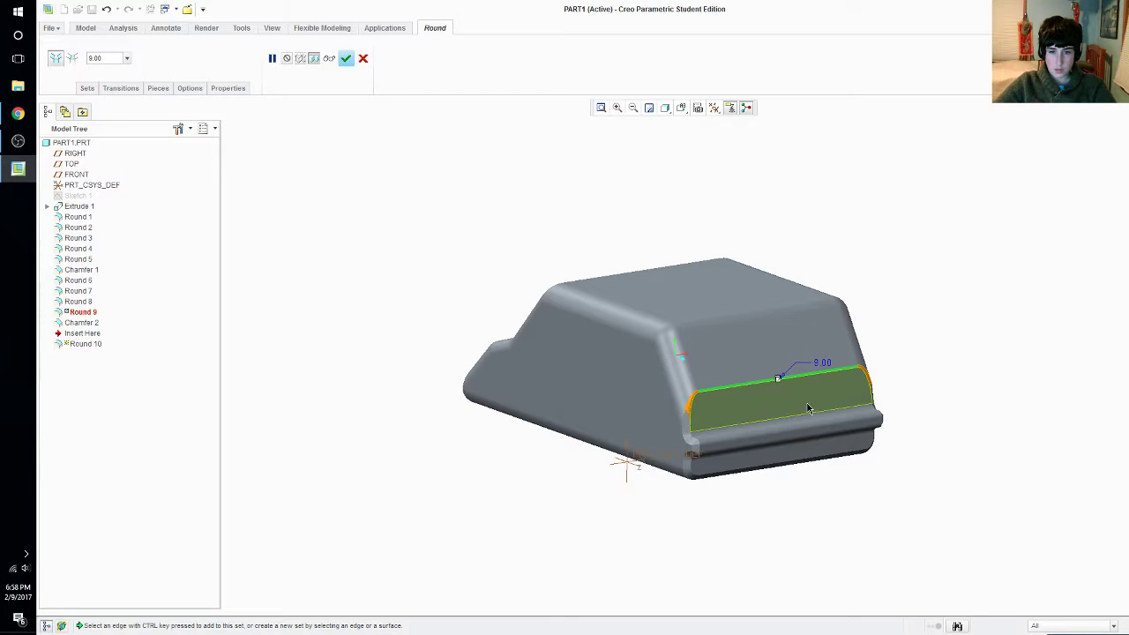
left_click(345, 58)
Start a new sketch on the flat roof surface of the car
middle_click_drag(554, 246, 447, 262)
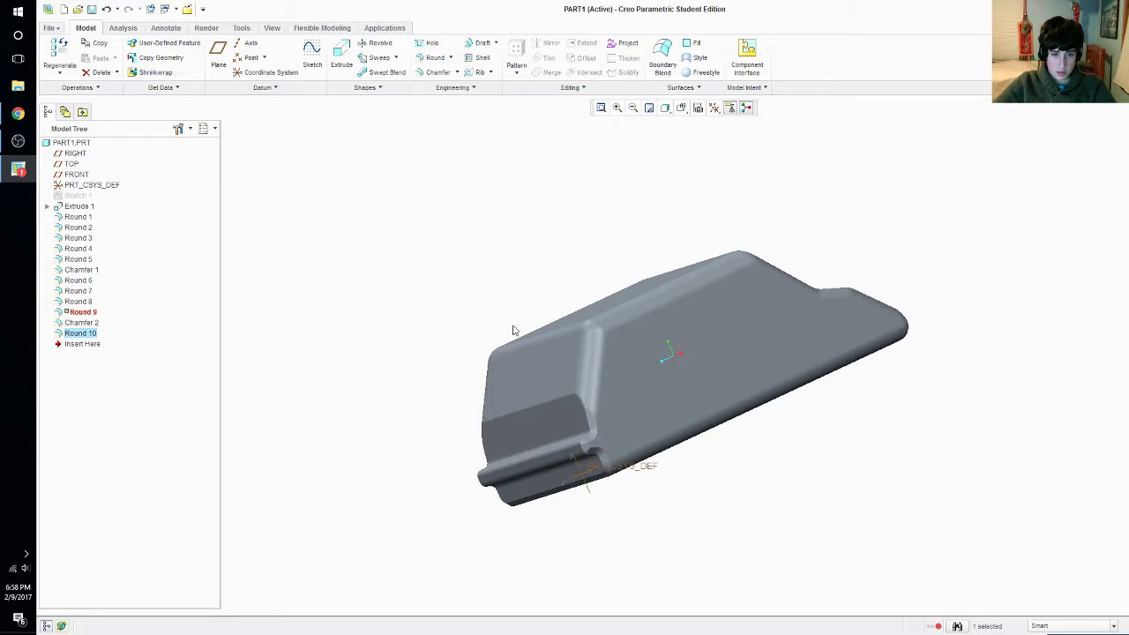
mouse_move(916, 344)
middle_mouse_down()
mouse_move(948, 365)
mouse_move(915, 403)
mouse_move(953, 341)
mouse_move(997, 313)
mouse_move(1108, 303)
mouse_move(1063, 304)
mouse_move(1087, 311)
middle_mouse_up()
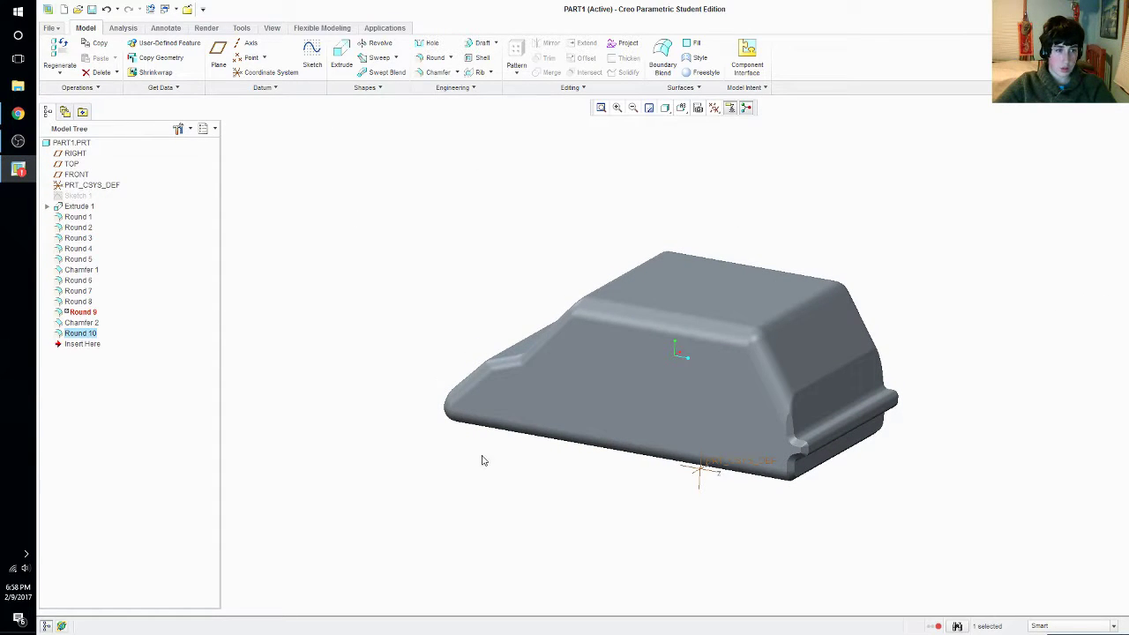
mouse_move(548, 499)
middle_mouse_down()
mouse_move(542, 491)
mouse_move(516, 517)
mouse_move(472, 396)
middle_mouse_up()
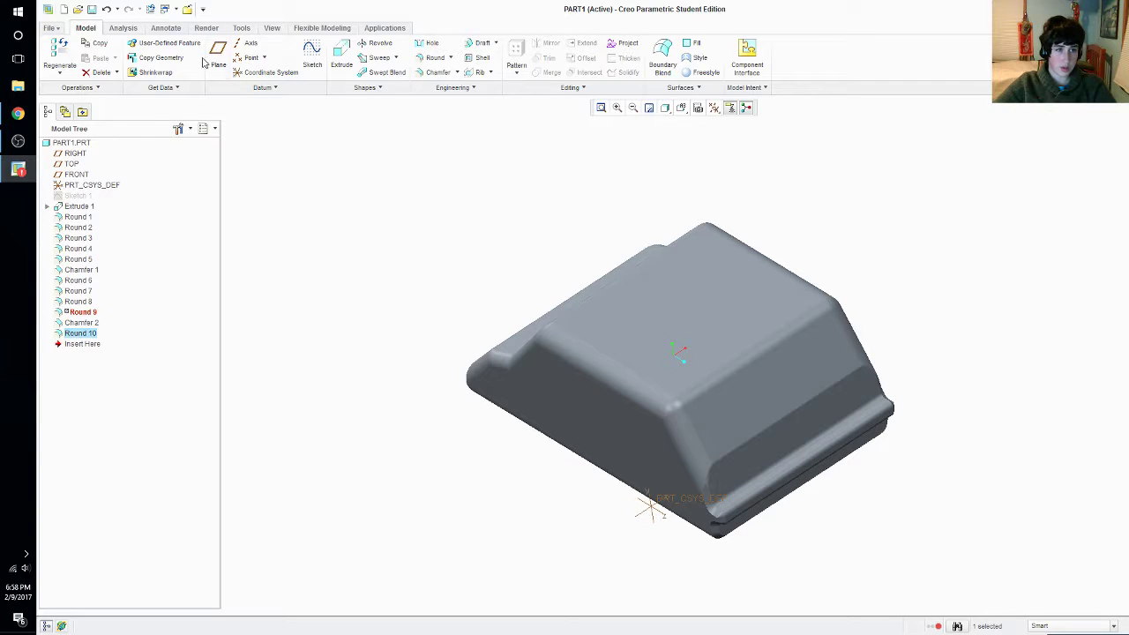
left_click(309, 60)
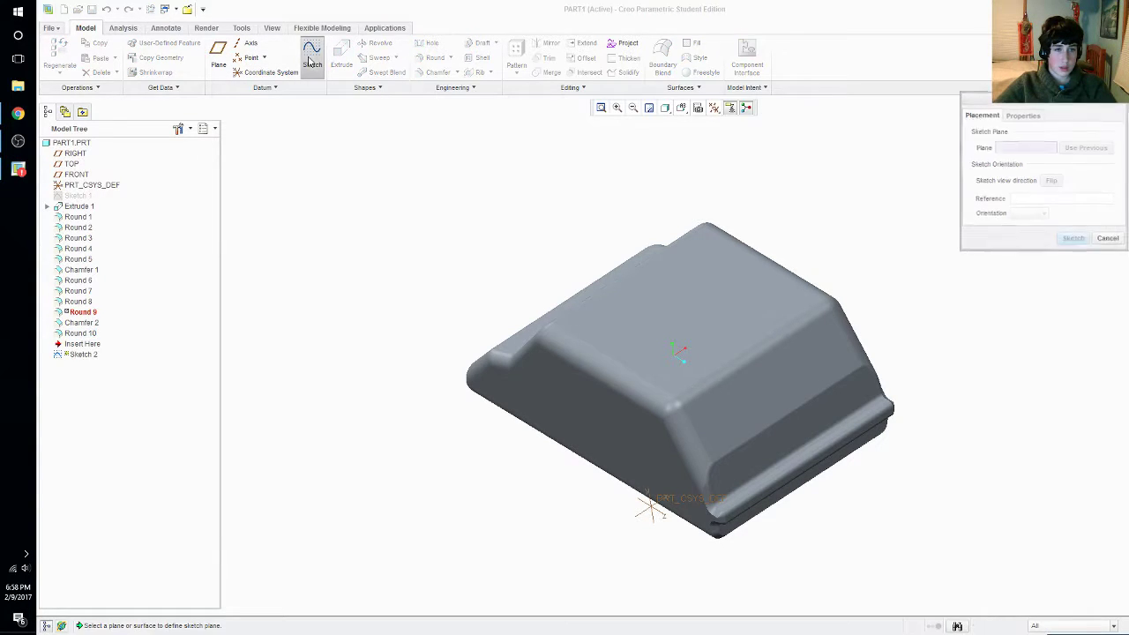
left_click(1108, 239)
left_click(693, 258)
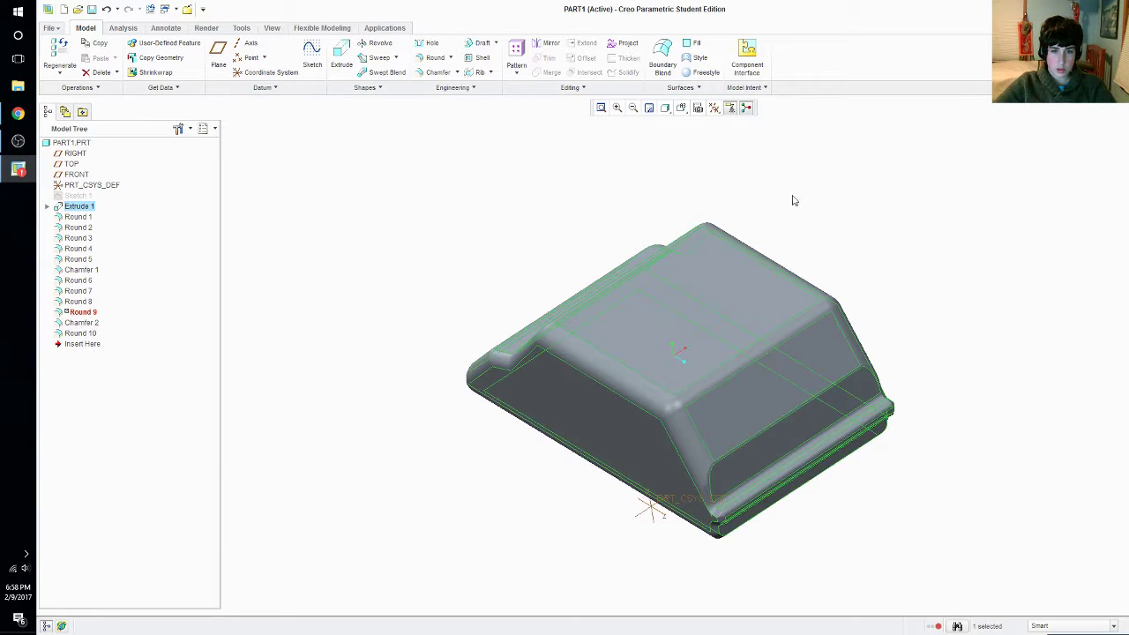
left_click(695, 255)
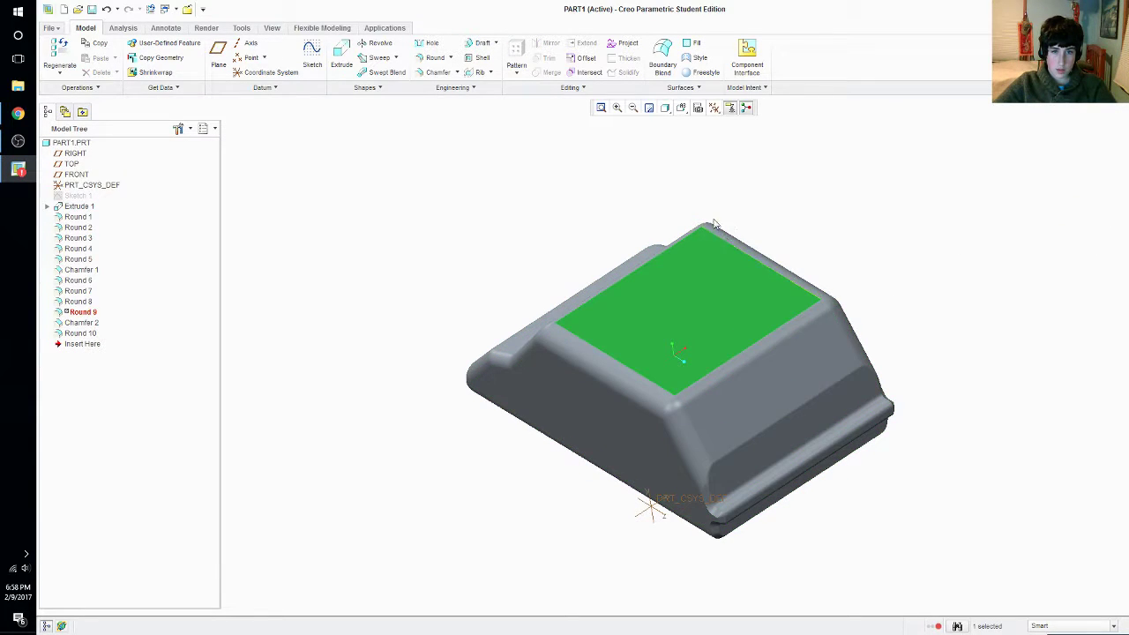
left_click(314, 52)
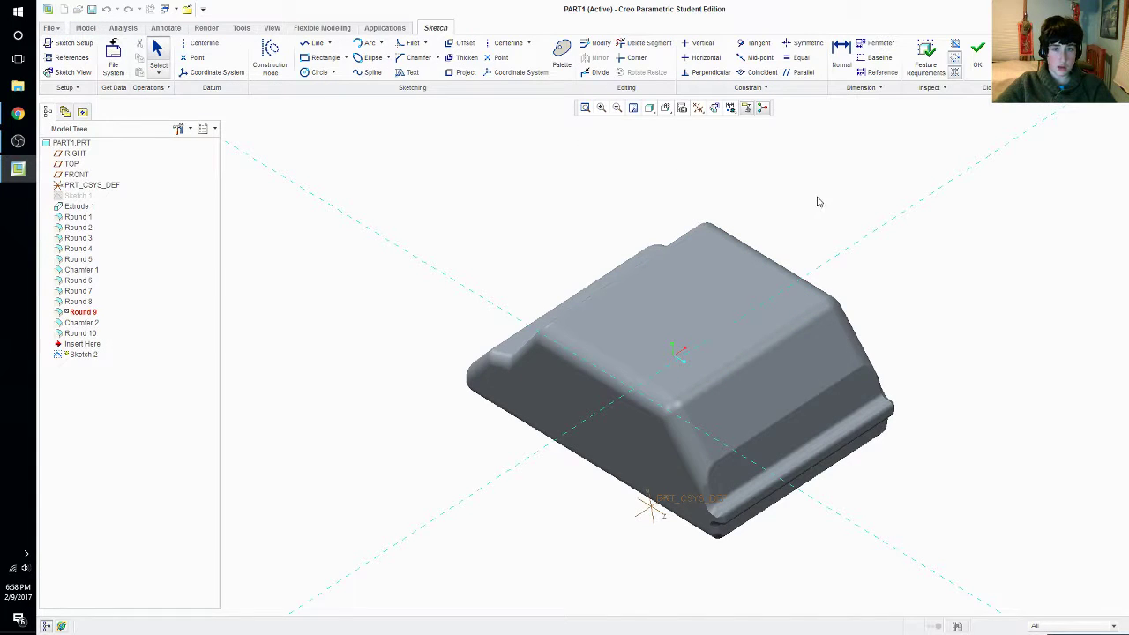
Sketch a small centre-point circle on the roof near its far front corner and finish the sketch
middle_click_drag(821, 201, 853, 218)
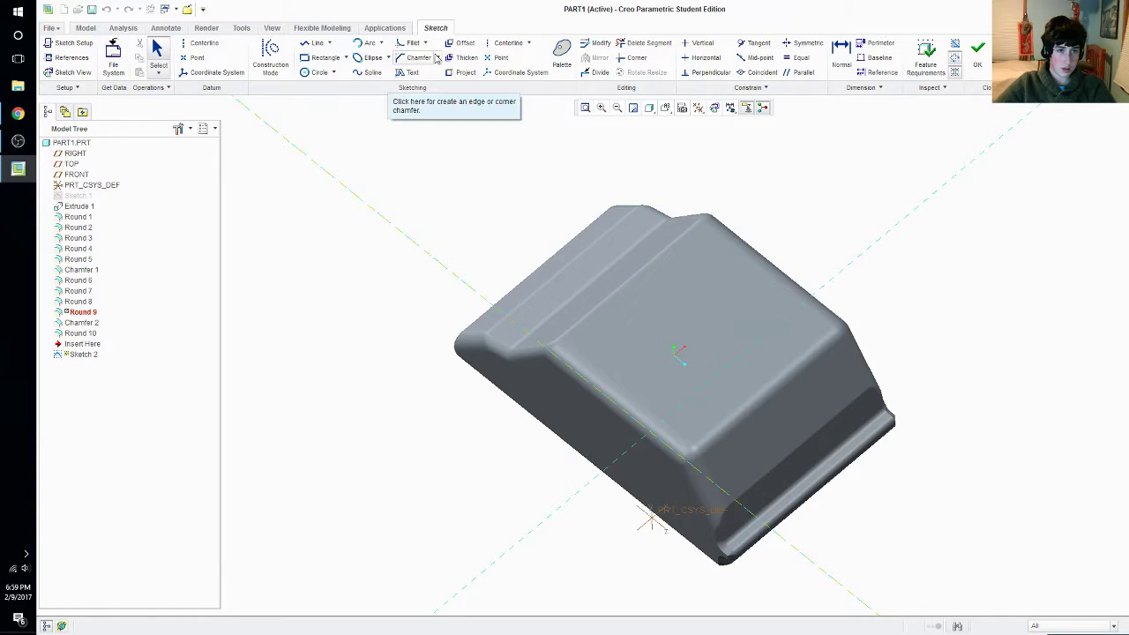
left_click(334, 73)
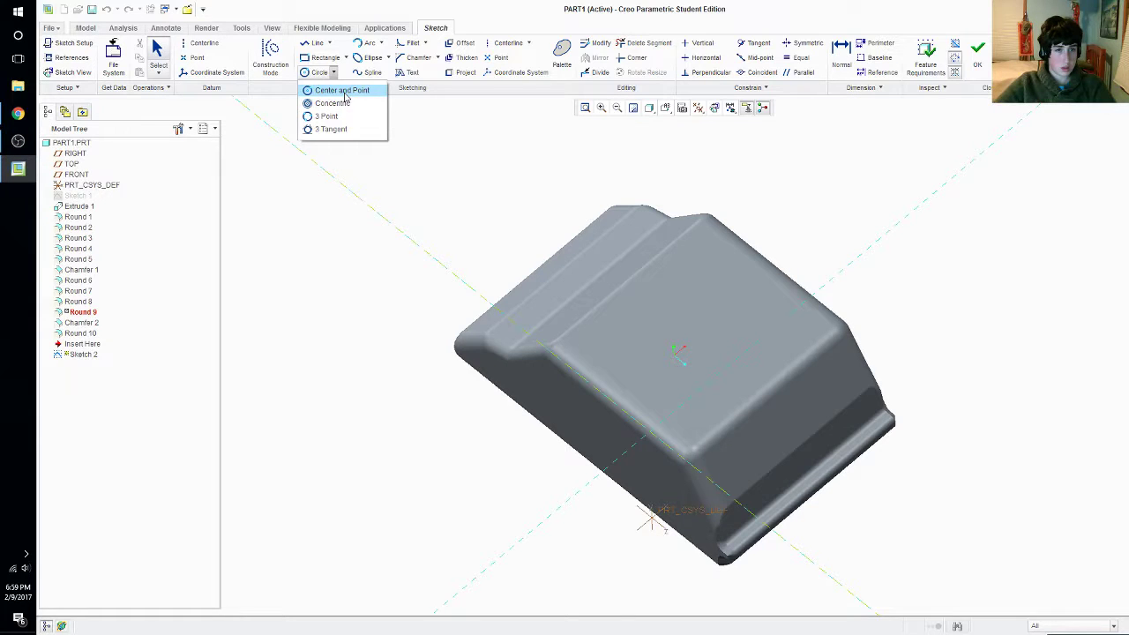
left_click(342, 91)
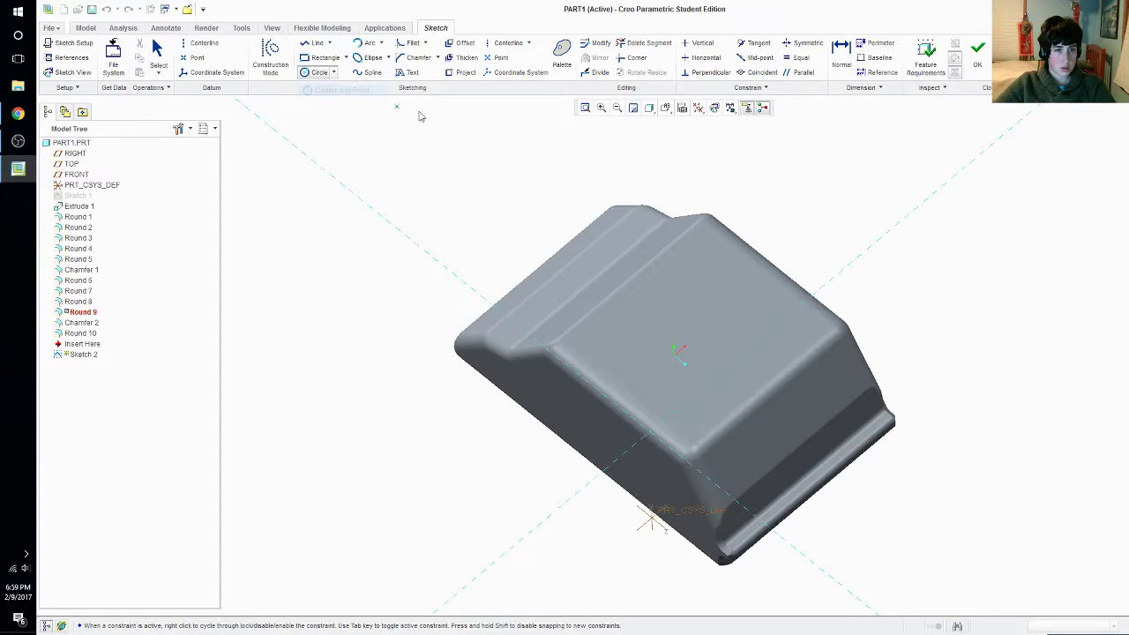
left_click(703, 235)
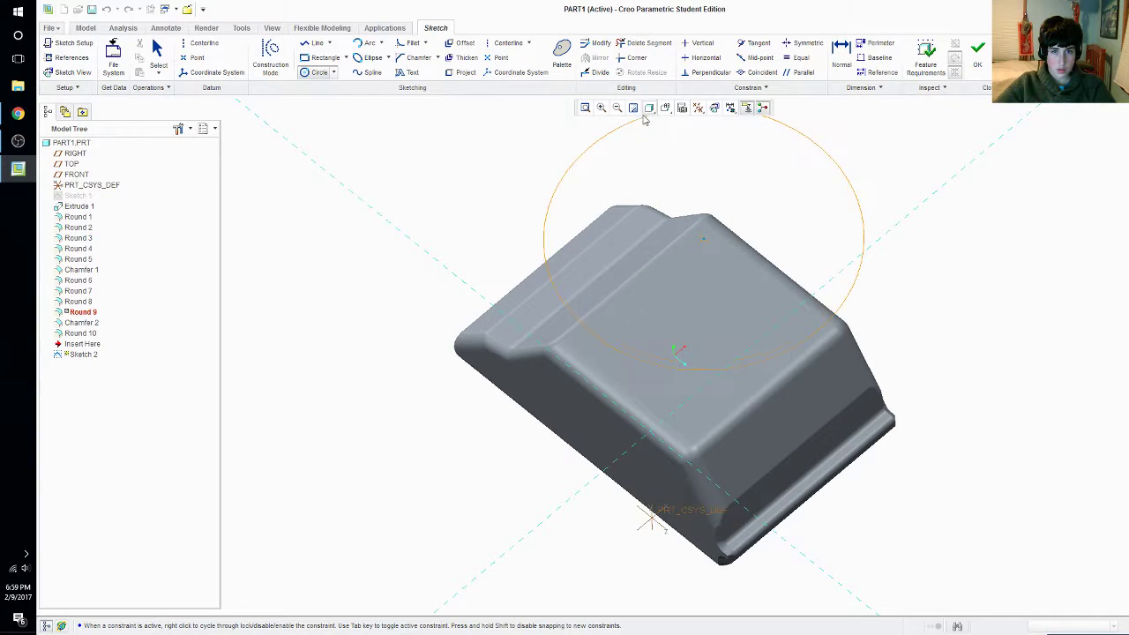
left_click(601, 108)
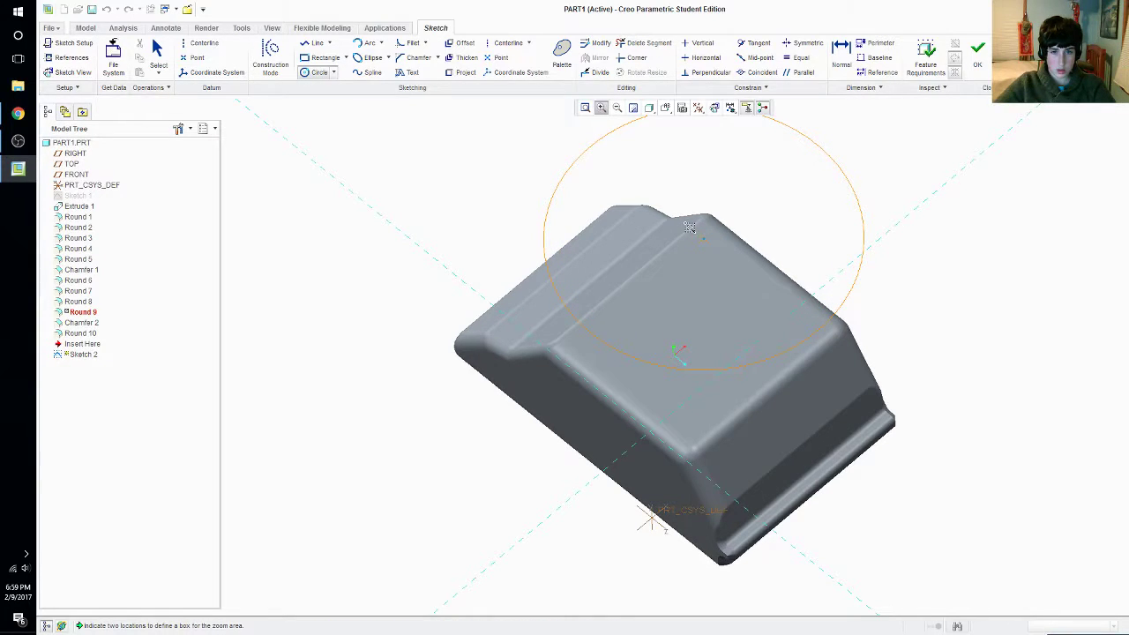
left_click(672, 196)
left_click(731, 268)
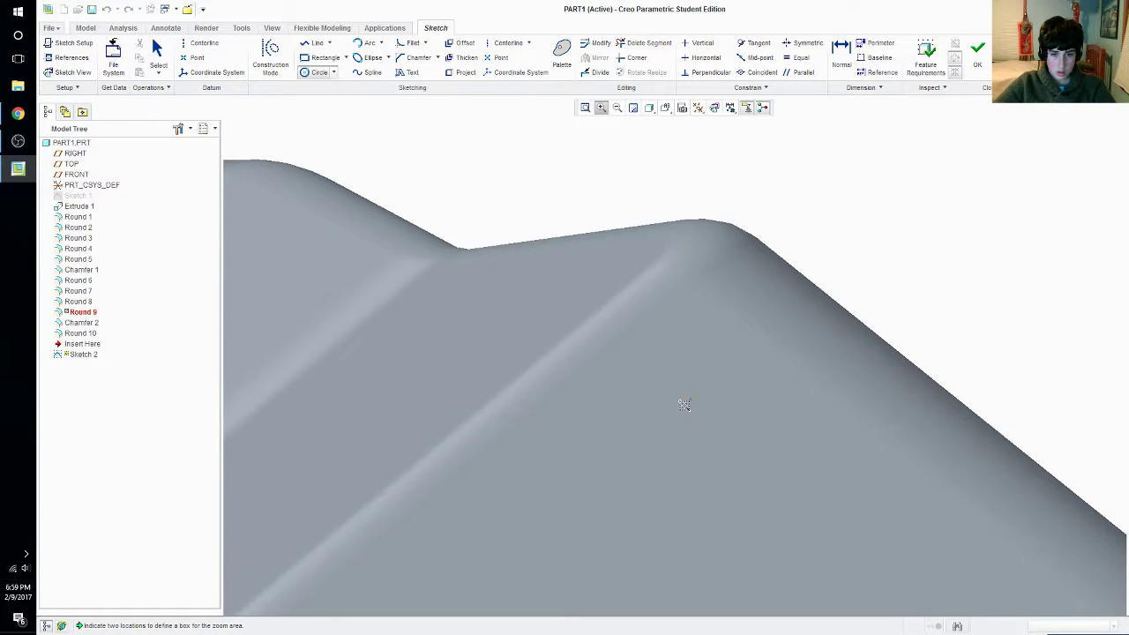
middle_click(688, 400)
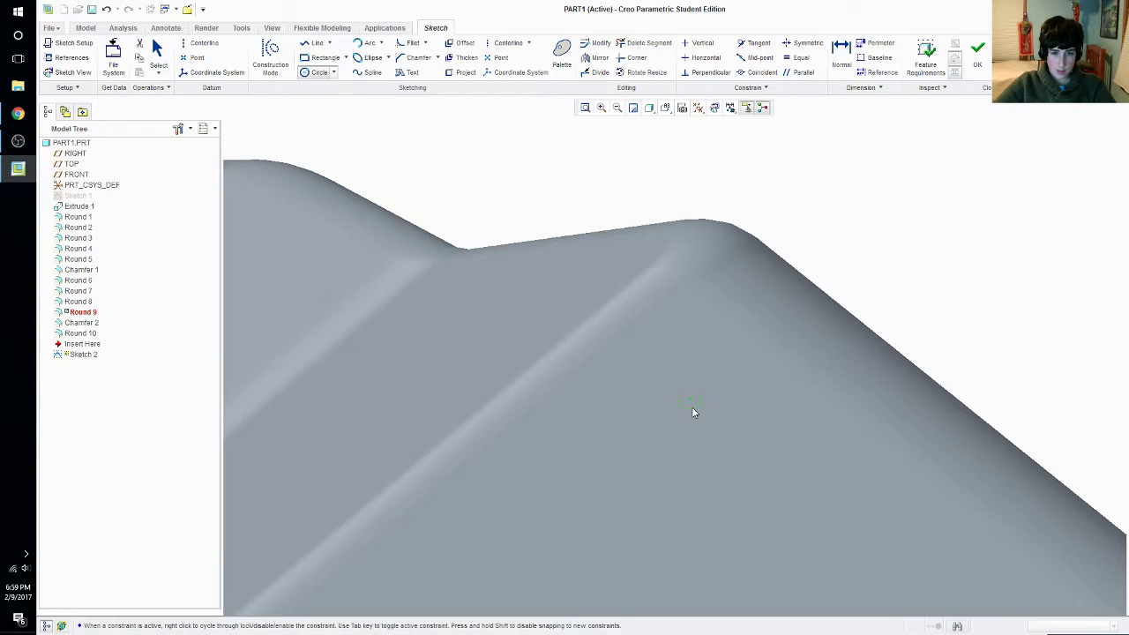
left_click(977, 53)
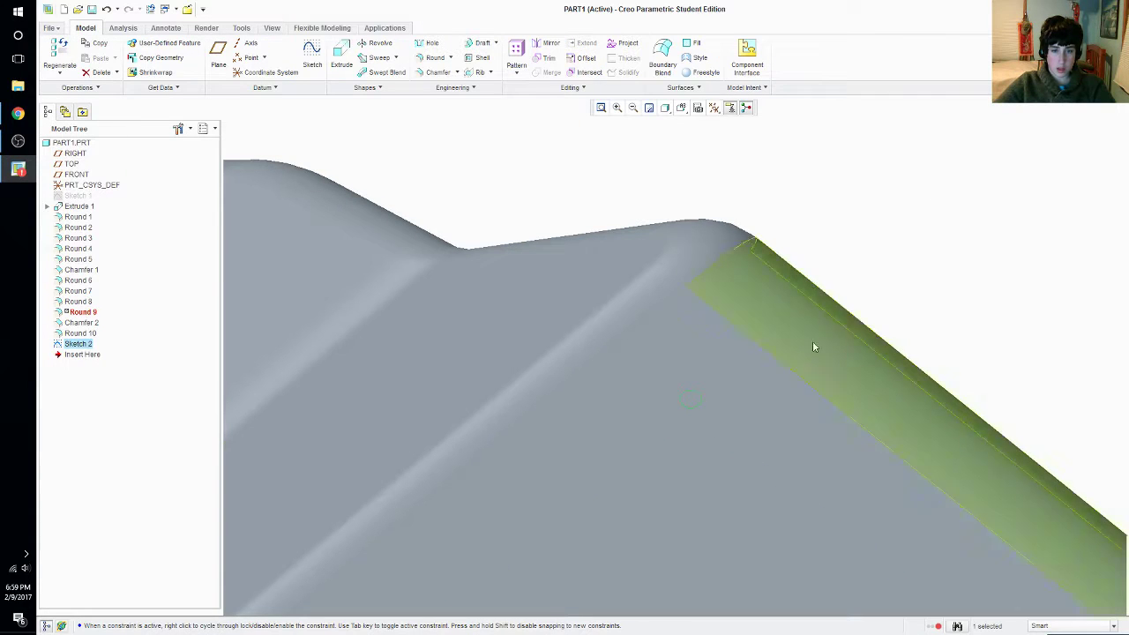
Extrude the small roof circle upward to a depth of 189.36 as a thin antenna rod
left_click(697, 391)
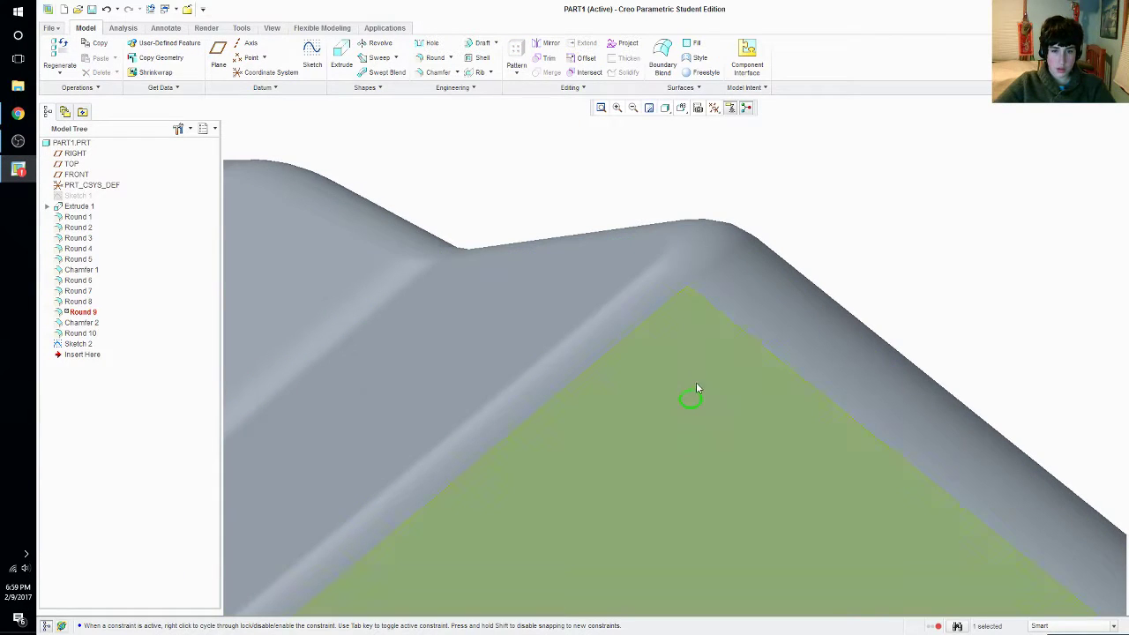
left_click(342, 55)
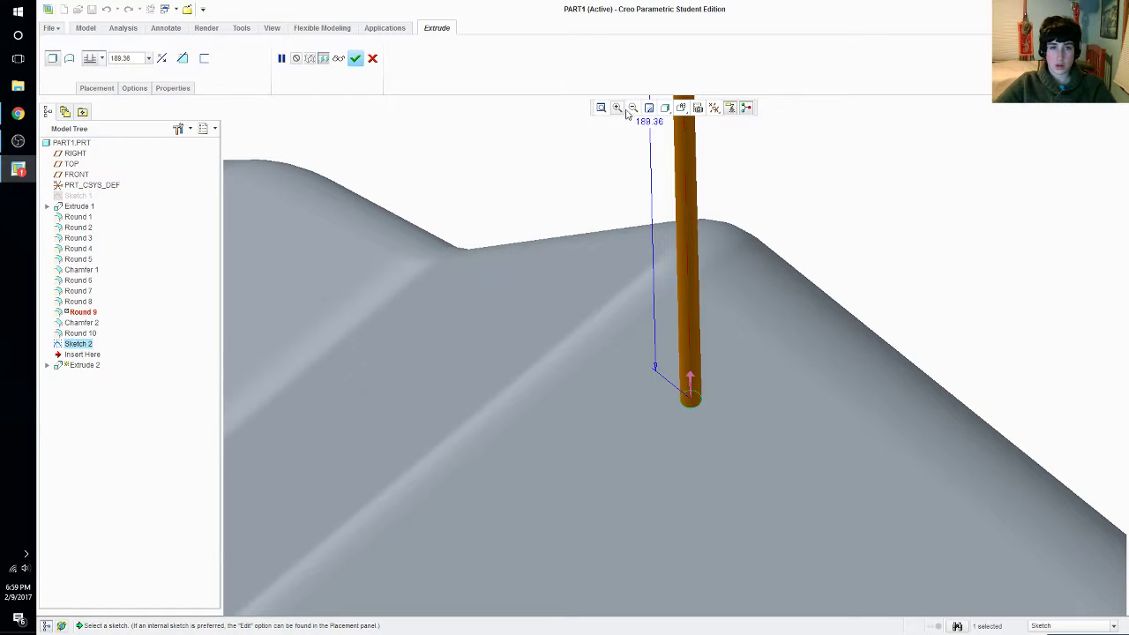
scroll(644, 122, "down", 3)
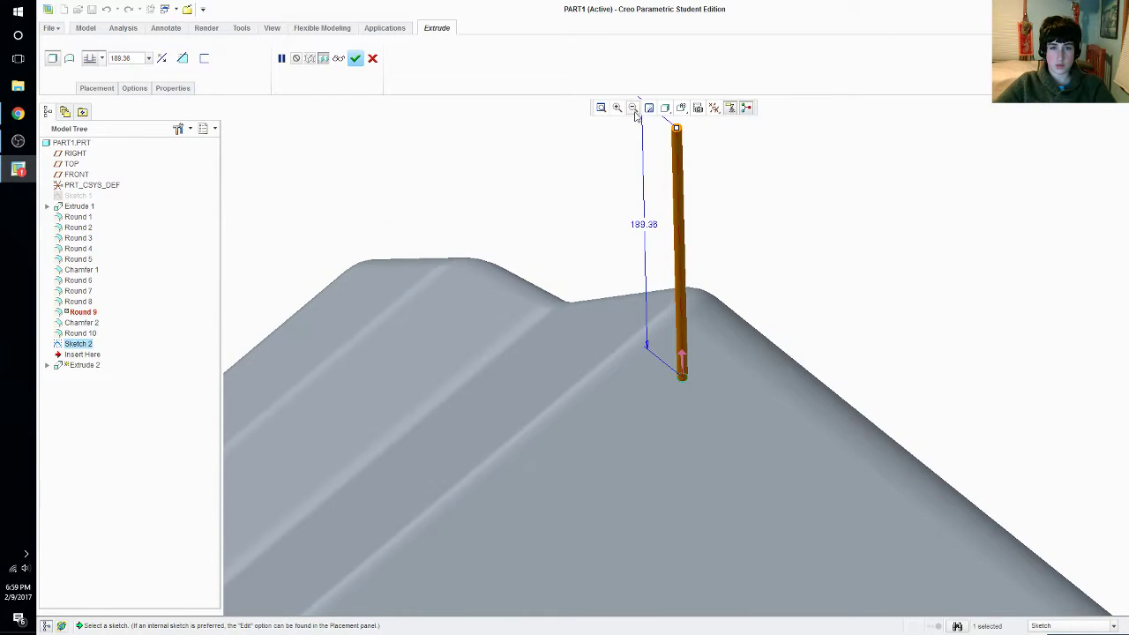
mouse_move(785, 297)
middle_mouse_down()
mouse_move(768, 310)
mouse_move(811, 283)
mouse_move(800, 301)
middle_mouse_up()
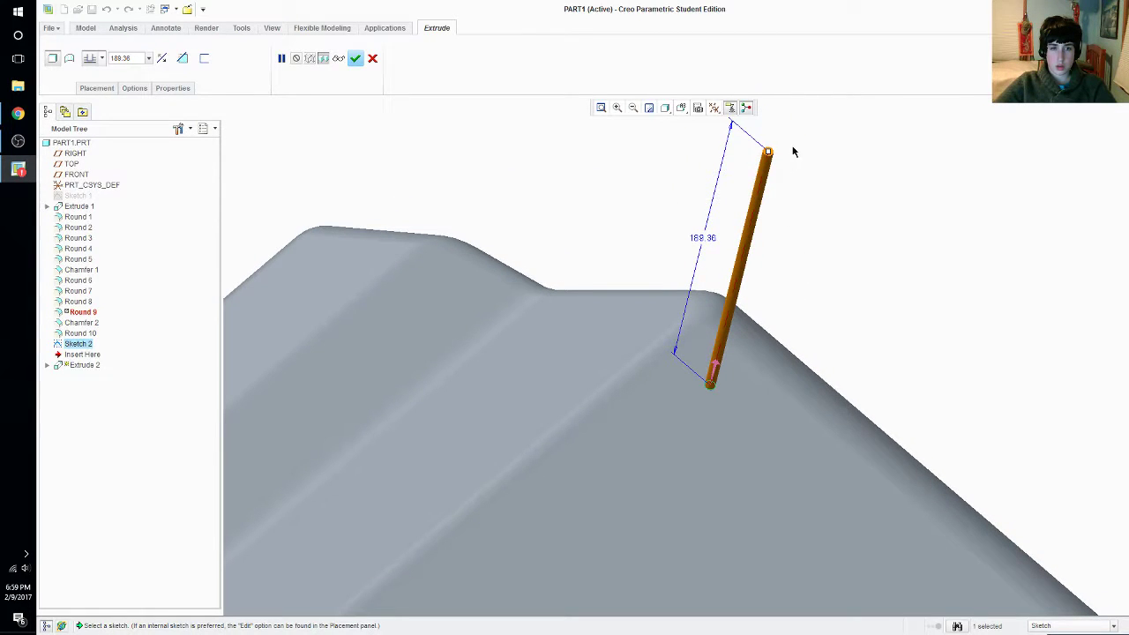
left_click(355, 58)
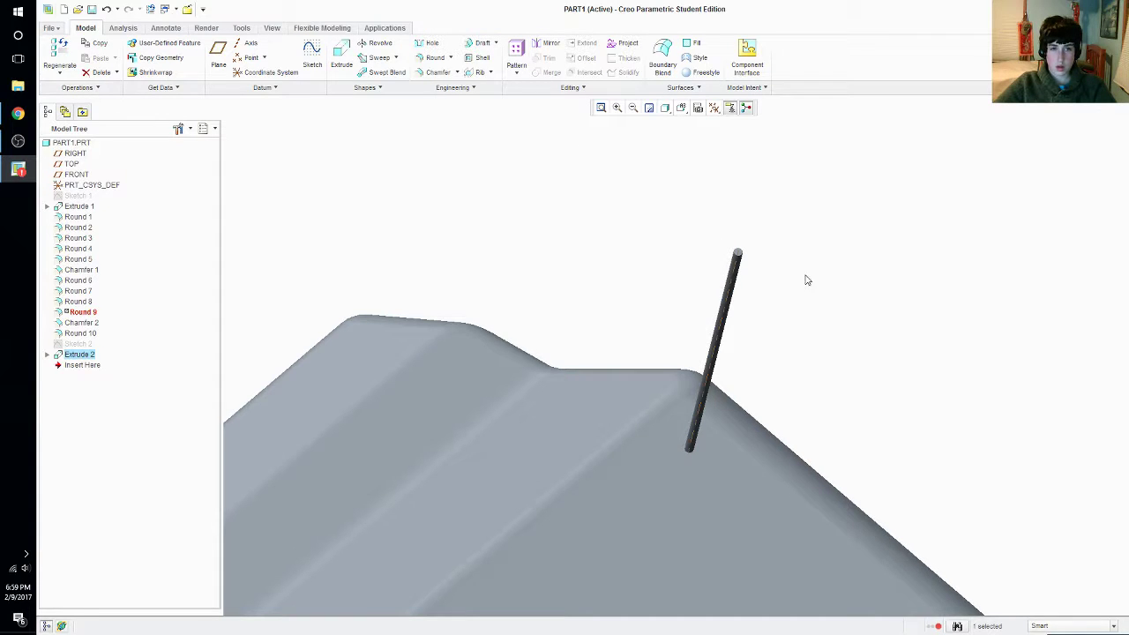
Sketch a circle on the antenna rod's end face, centred on it and about twice the rod's diameter, and finish the sketch
middle_click_drag(805, 280, 799, 292)
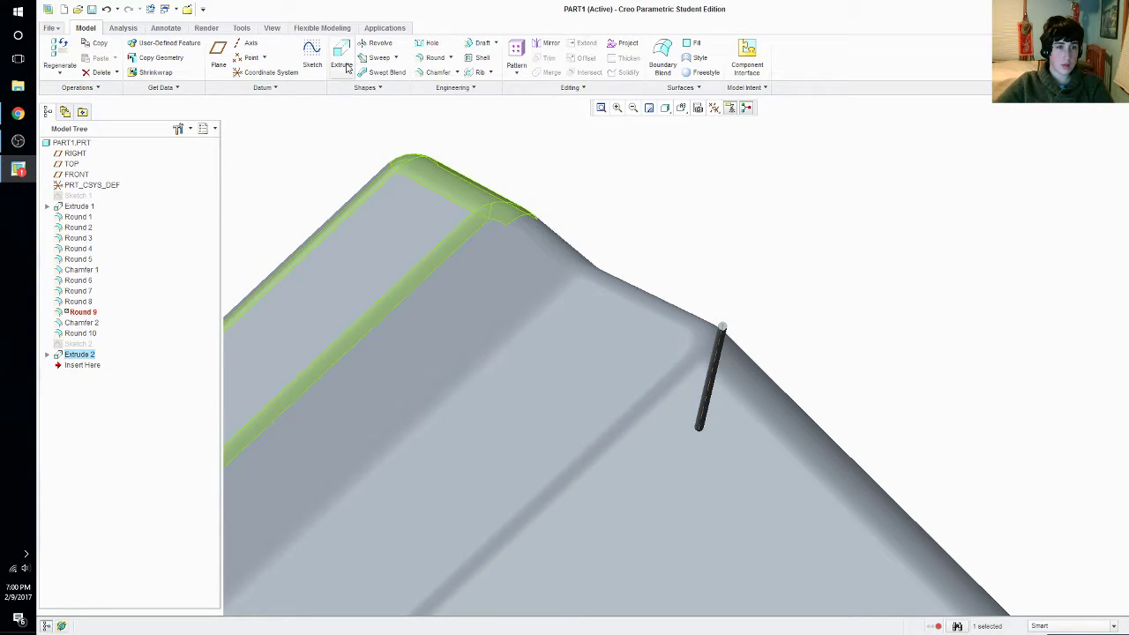
left_click(616, 107)
left_click_drag(692, 287, 762, 357)
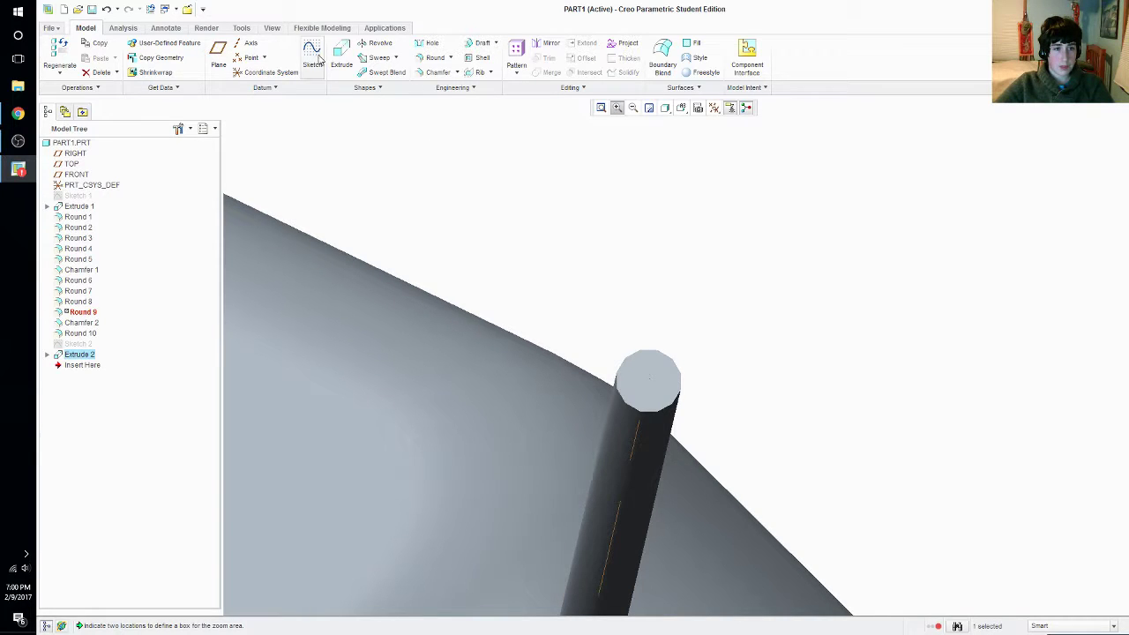
middle_click(648, 377)
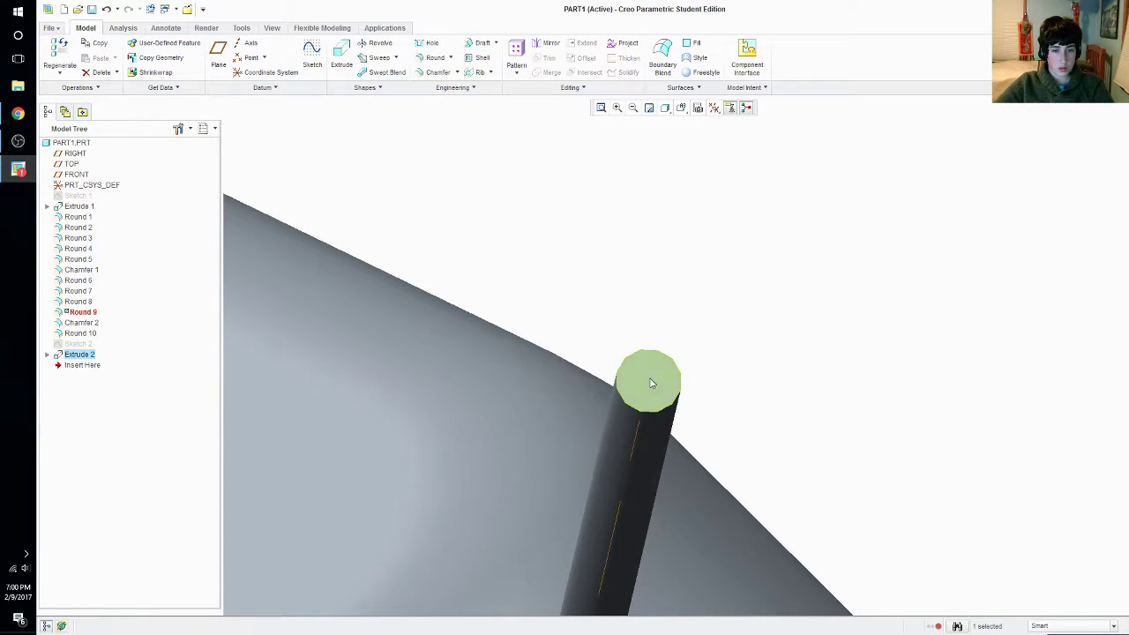
left_click(653, 373)
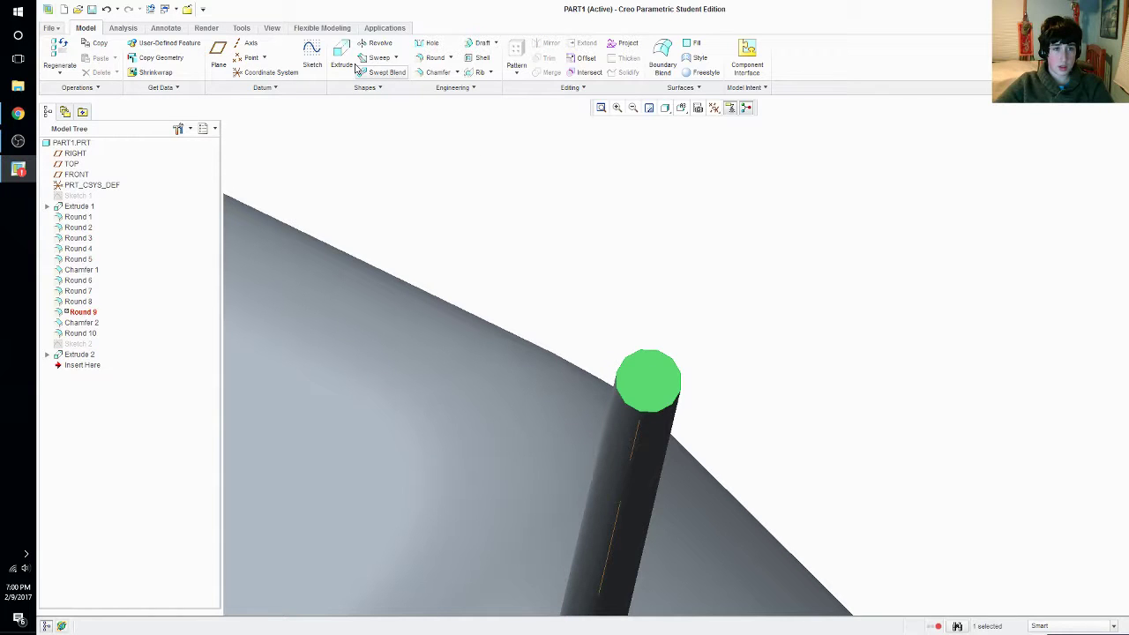
left_click(312, 55)
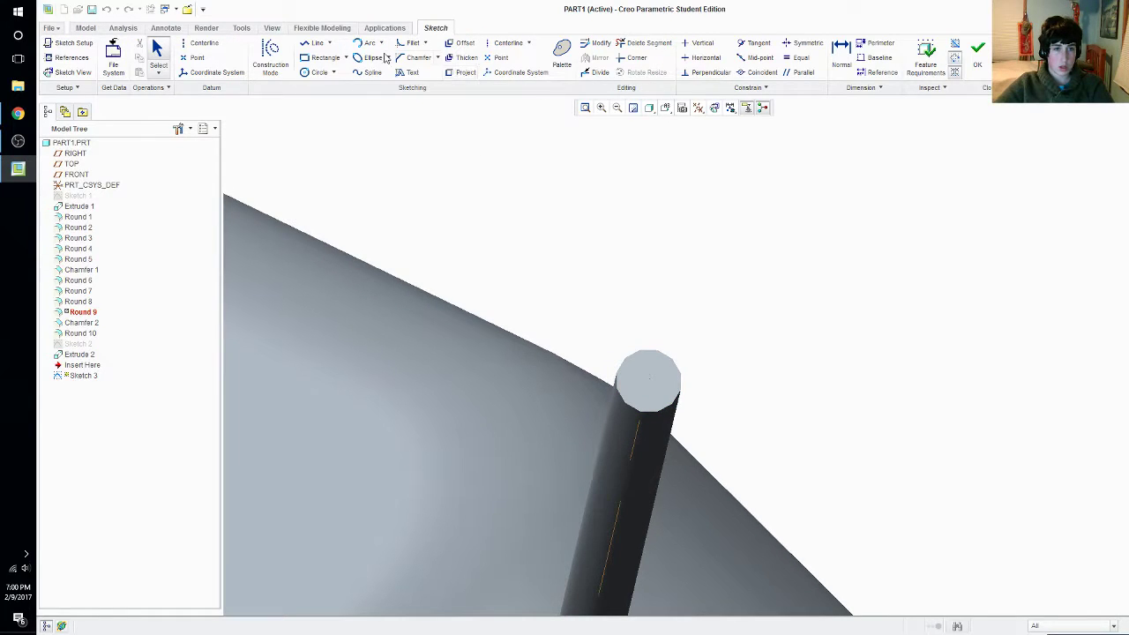
left_click(317, 73)
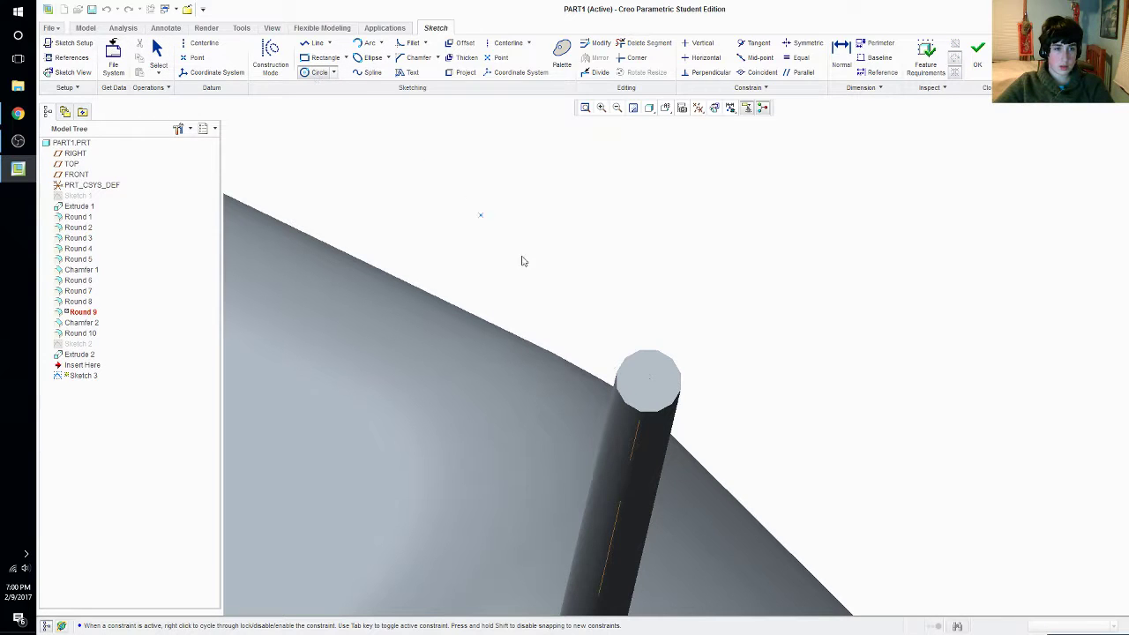
left_click(653, 388)
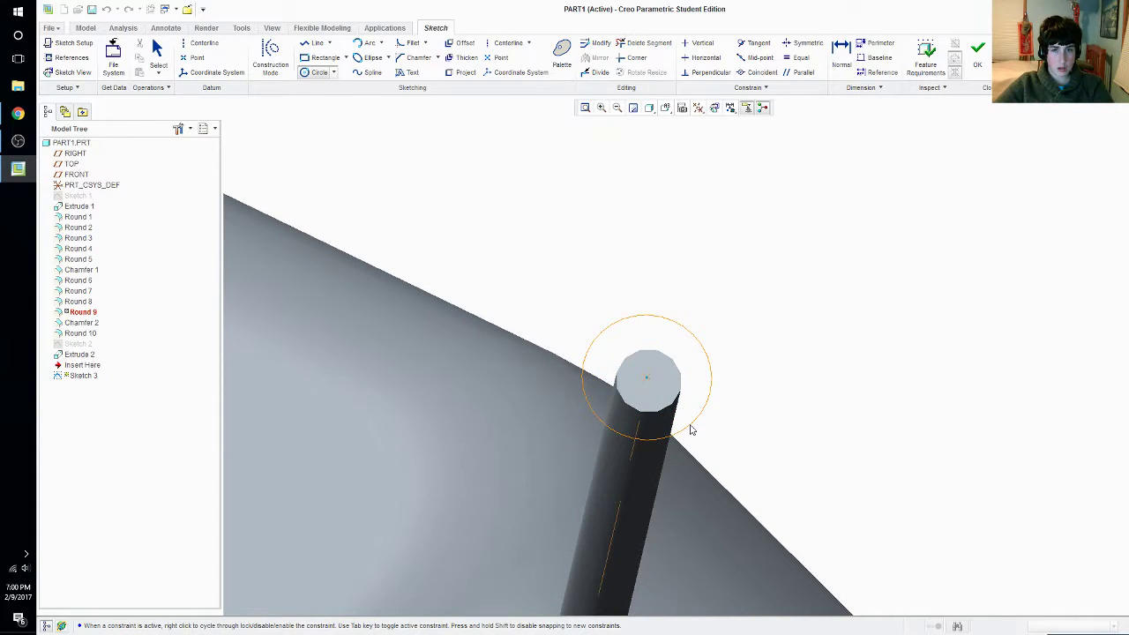
left_click(692, 429)
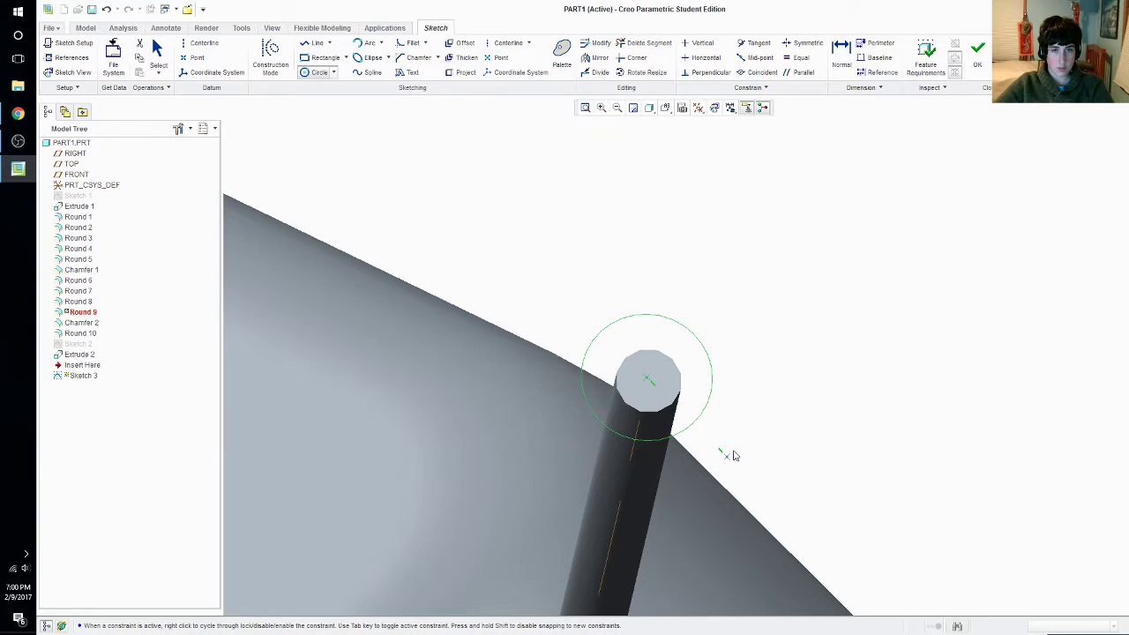
middle_click_drag(732, 456, 755, 433)
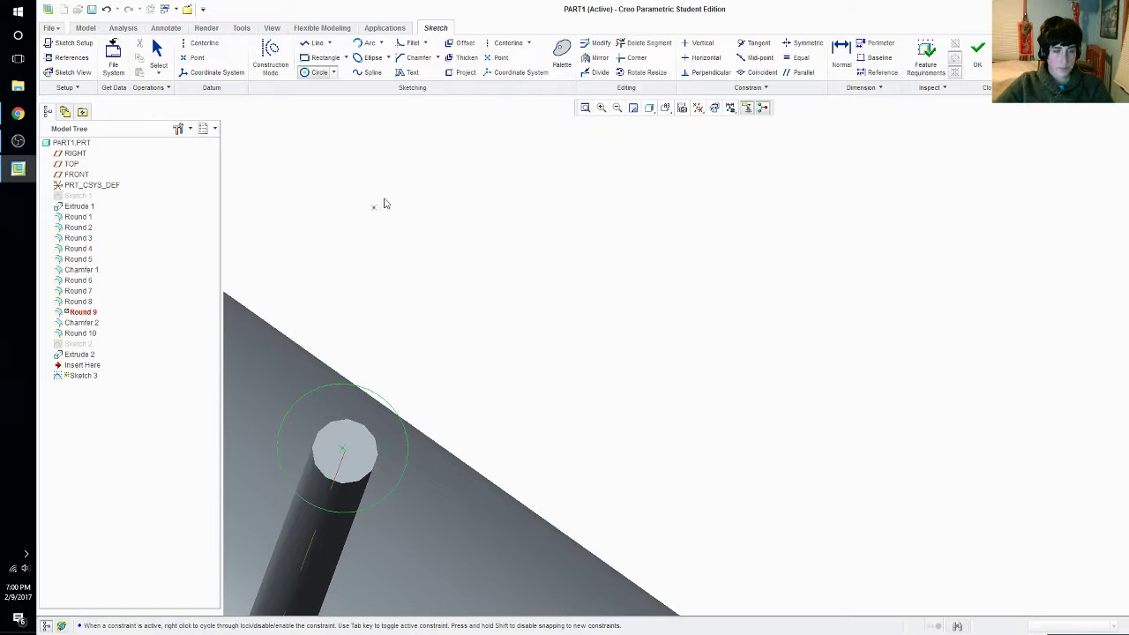
left_click(978, 53)
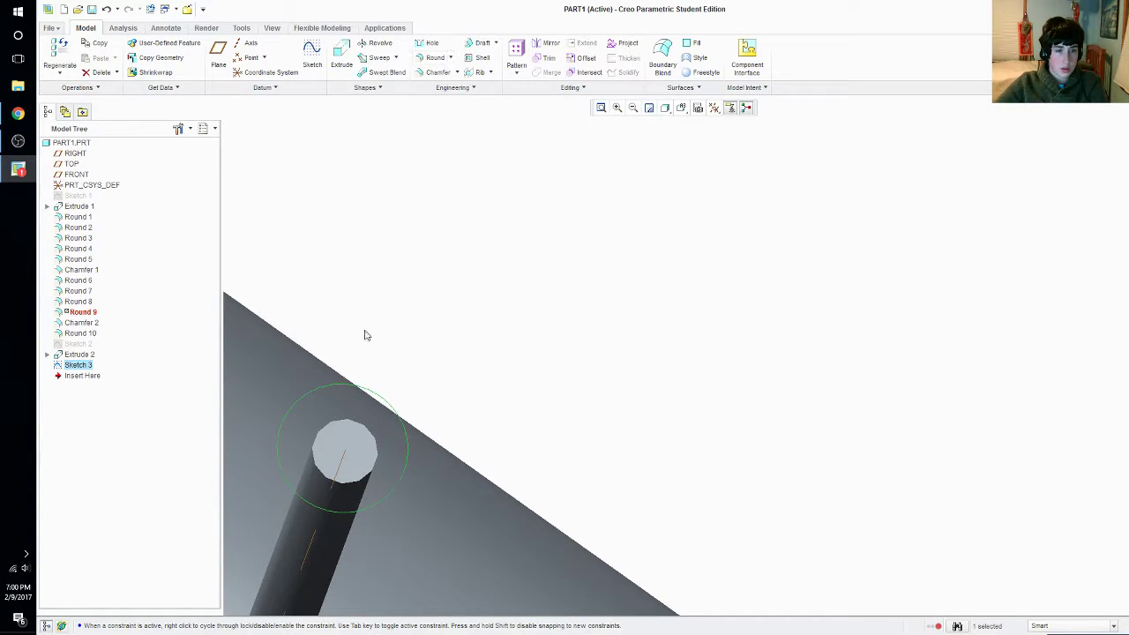
Start extruding the larger circle outward from the antenna's tip with a depth of 5
left_click(350, 392)
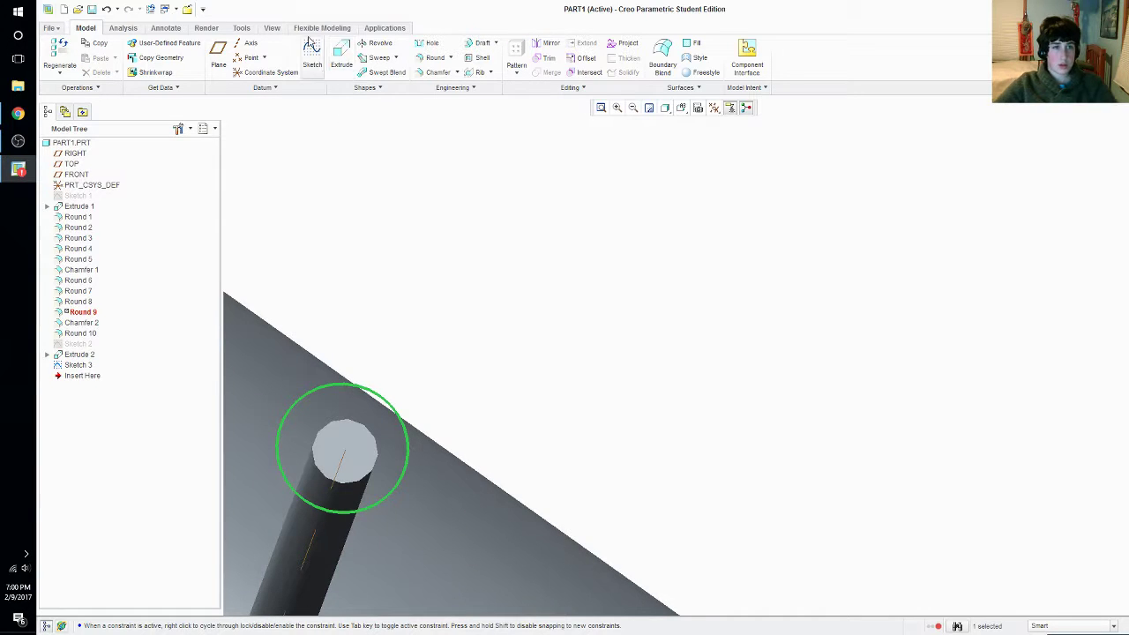
left_click(341, 64)
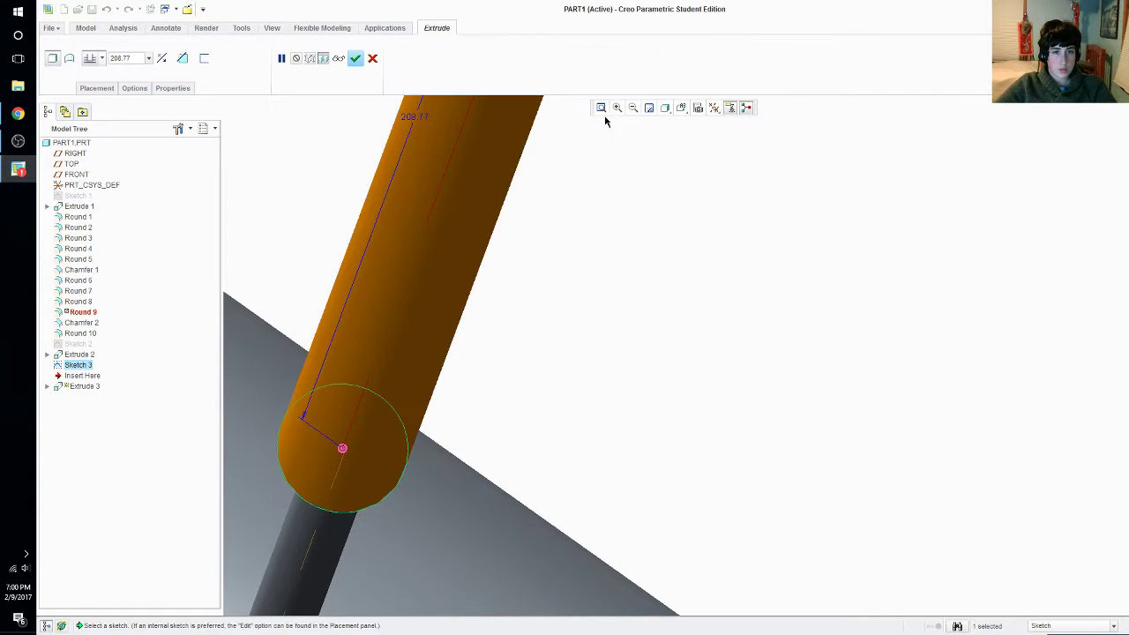
left_click(617, 110)
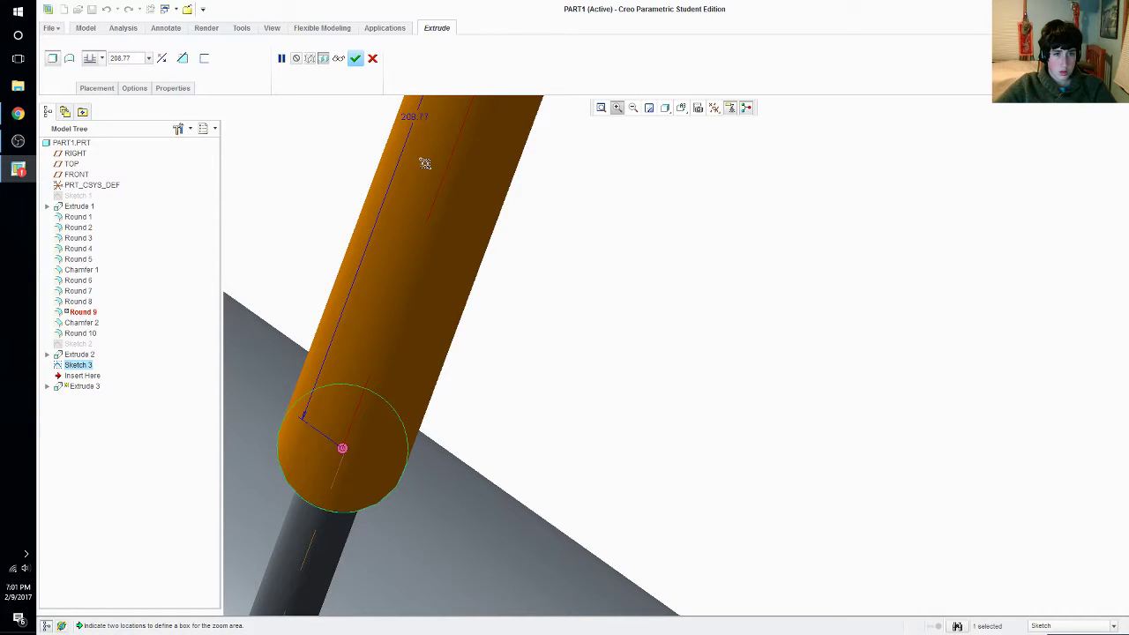
left_click(373, 117)
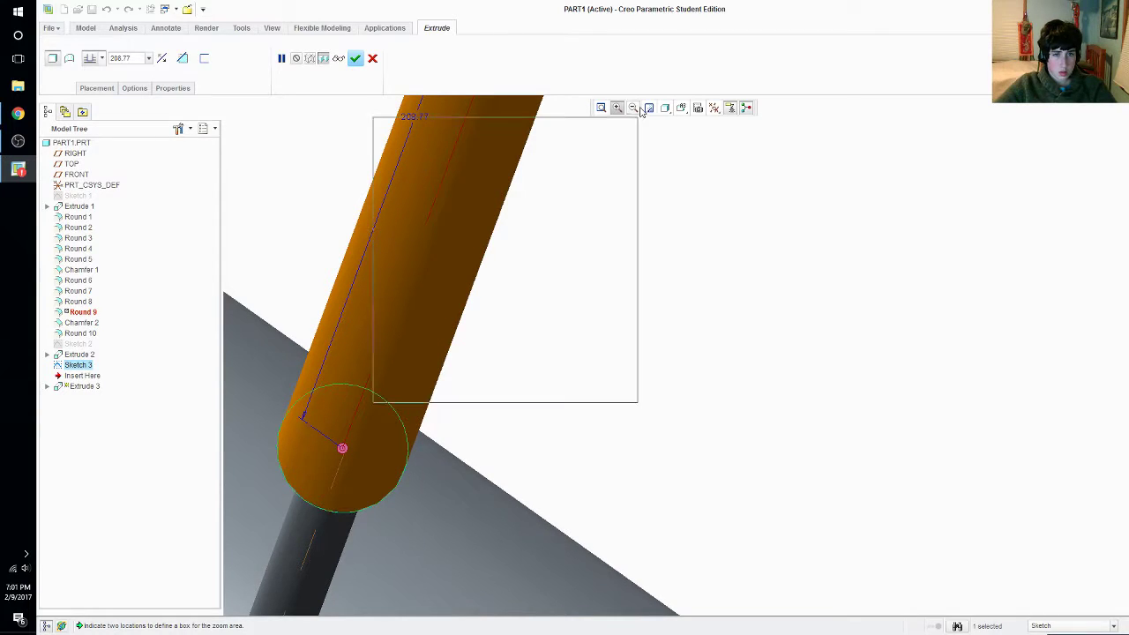
left_click(642, 111)
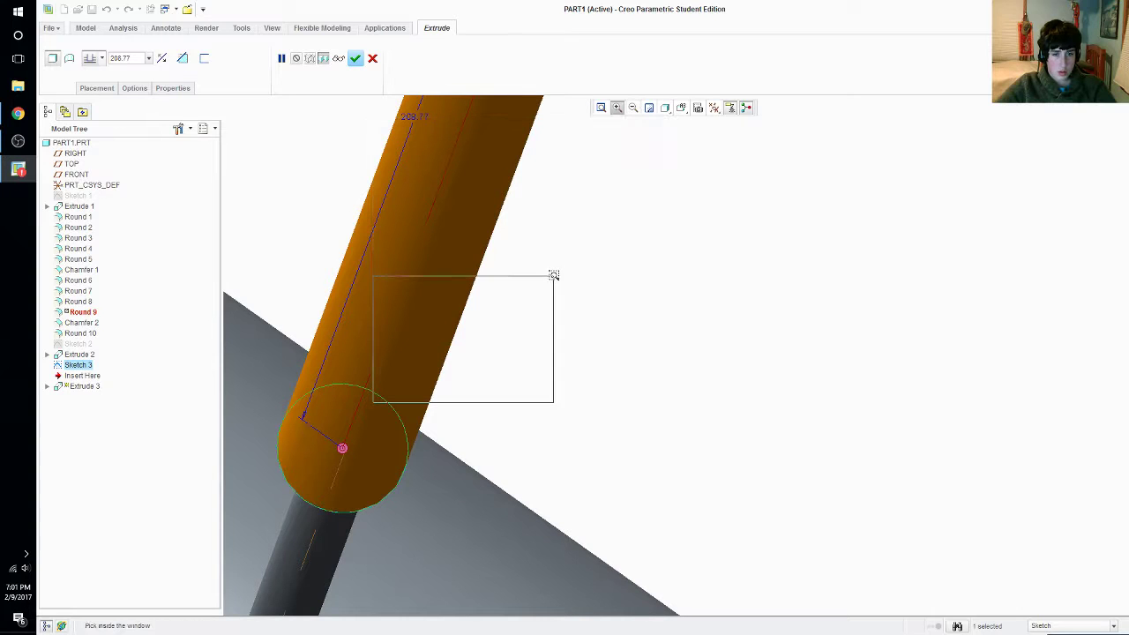
left_click(554, 276)
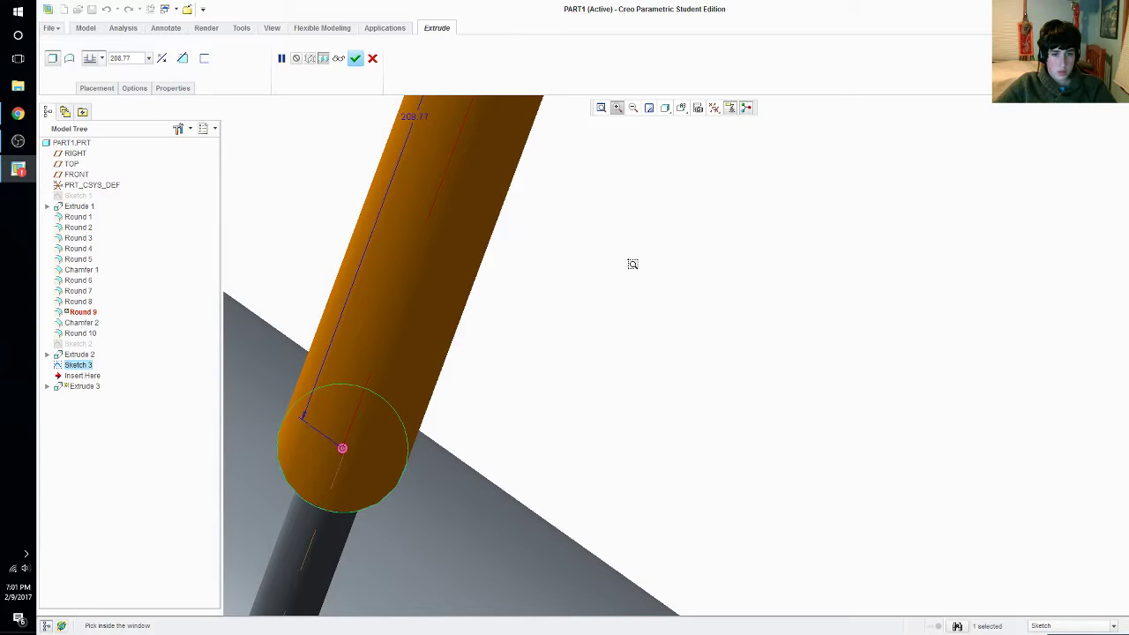
left_click(634, 109)
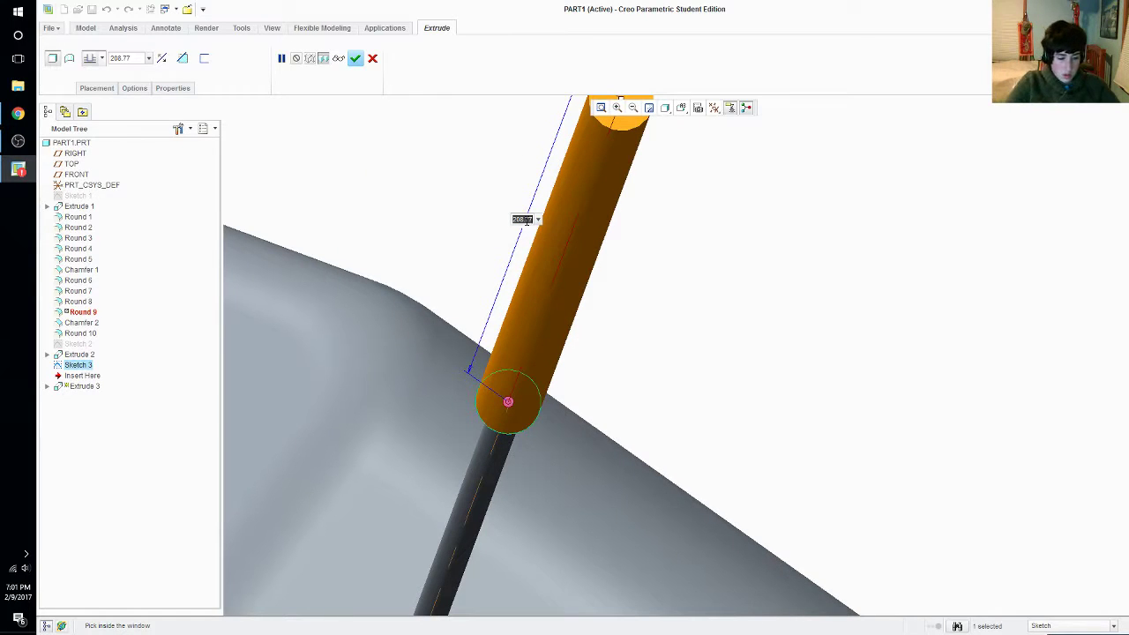
type("5")
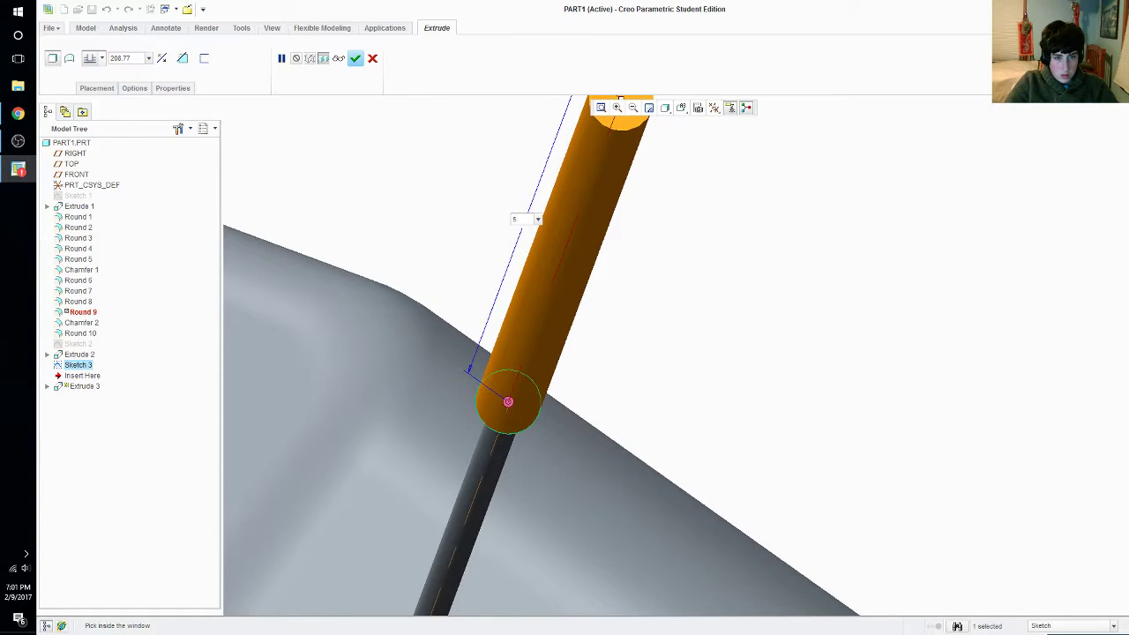
key("Return")
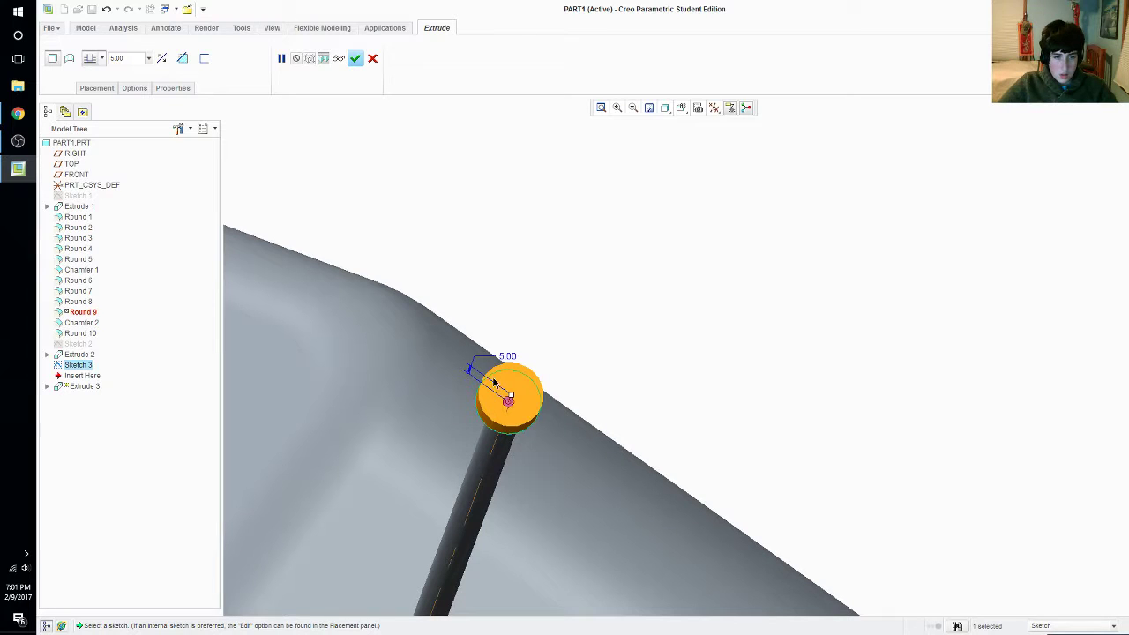
Set the antenna cap's extrusion depth to 20 and complete the feature
double_click(509, 354)
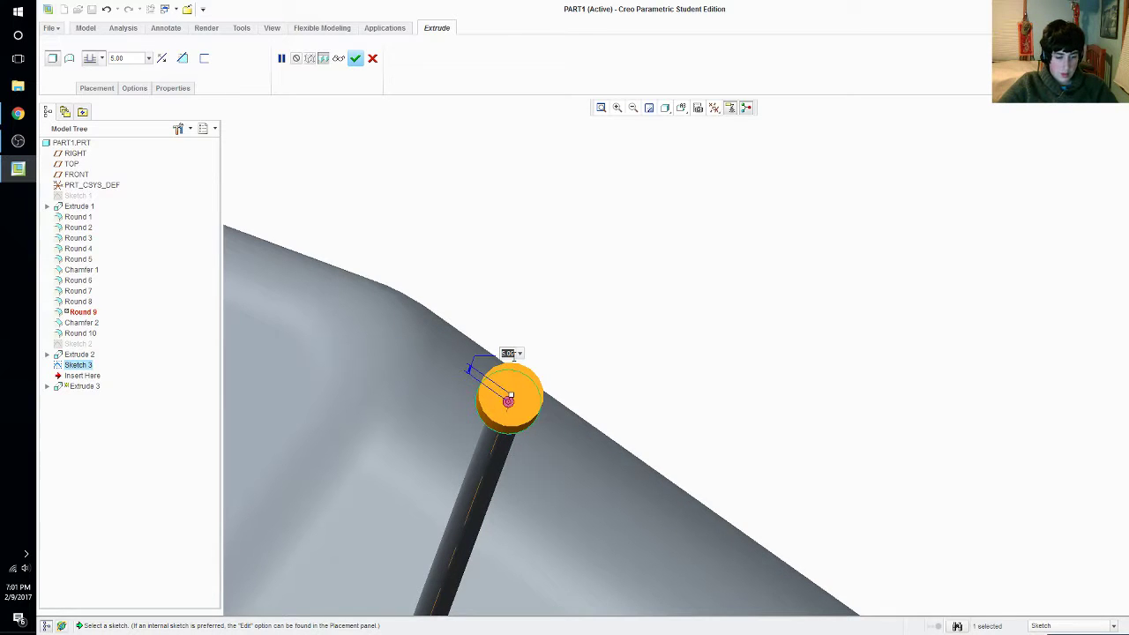
type("20")
key("Return")
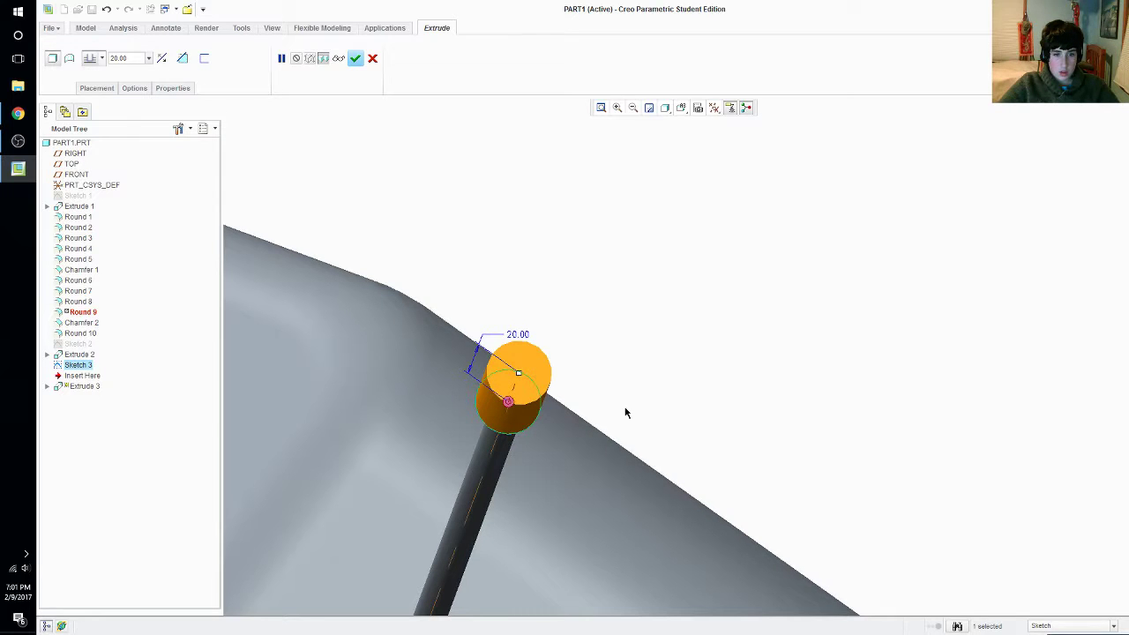
middle_click(597, 391)
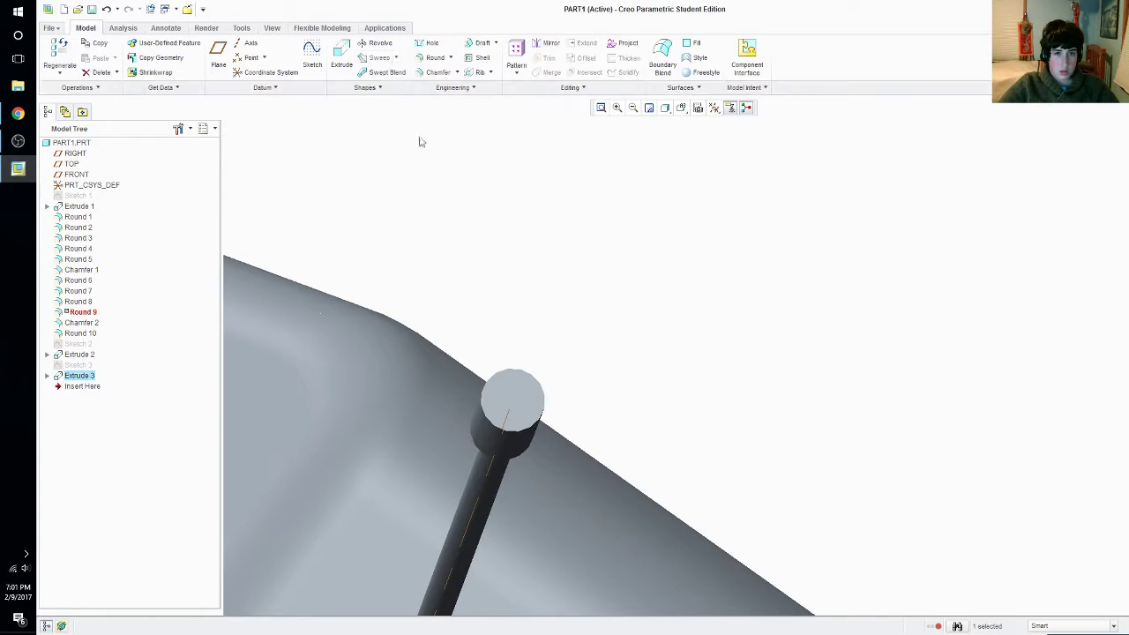
Round both circular end edges of the antenna cap with a radius of 3.91
left_click(435, 58)
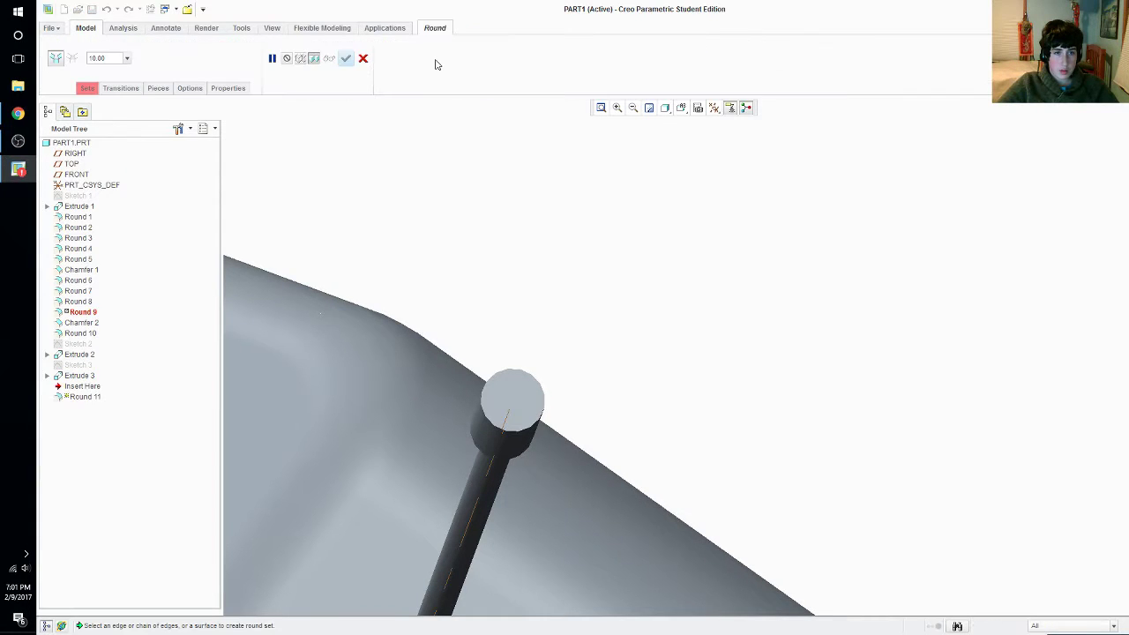
middle_click_drag(661, 256, 717, 283)
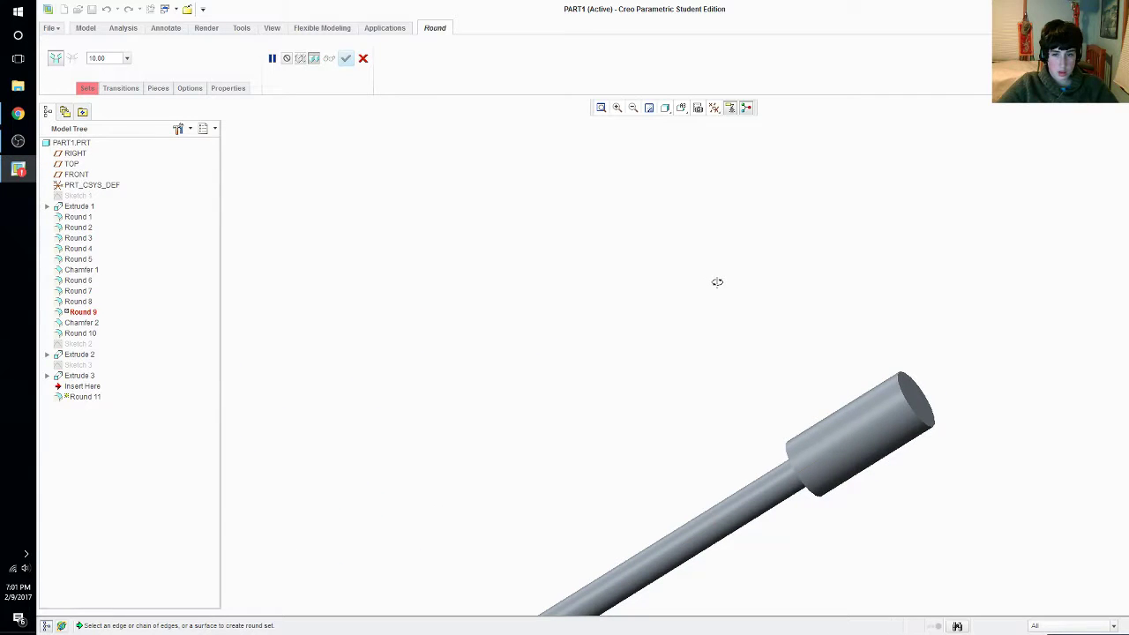
left_click(909, 402)
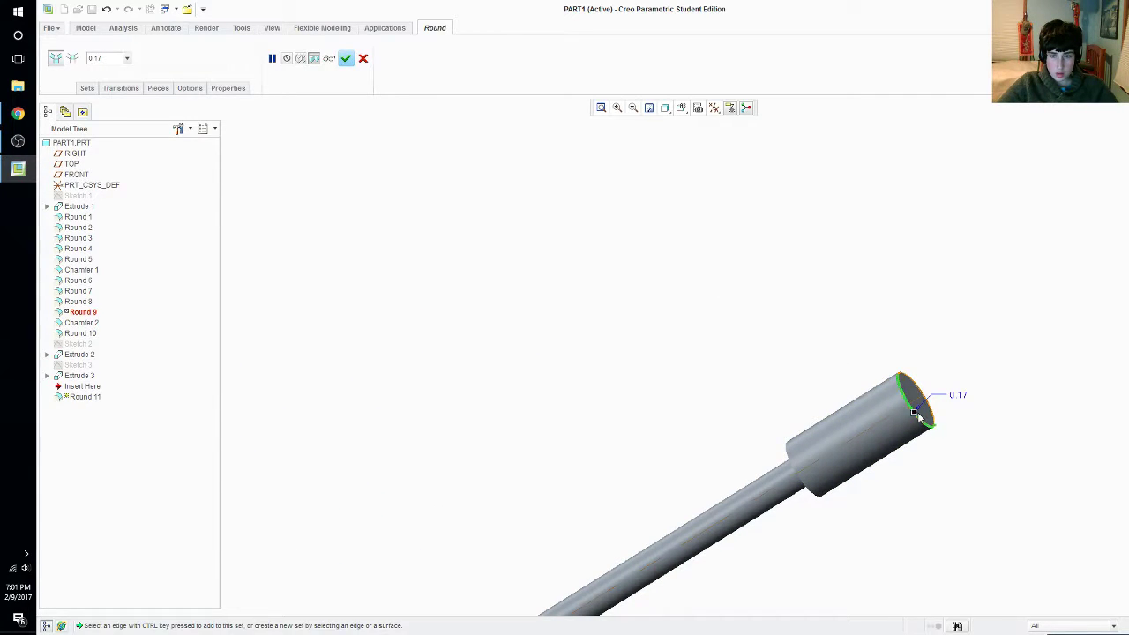
left_click_drag(914, 416, 924, 408)
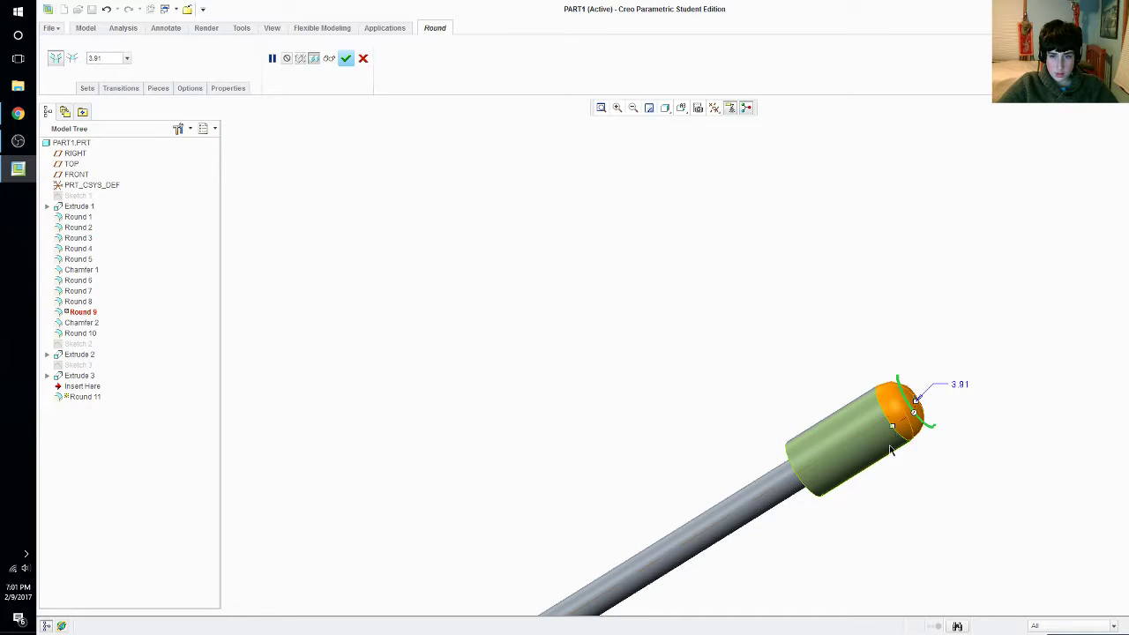
left_click(806, 486, "ctrl")
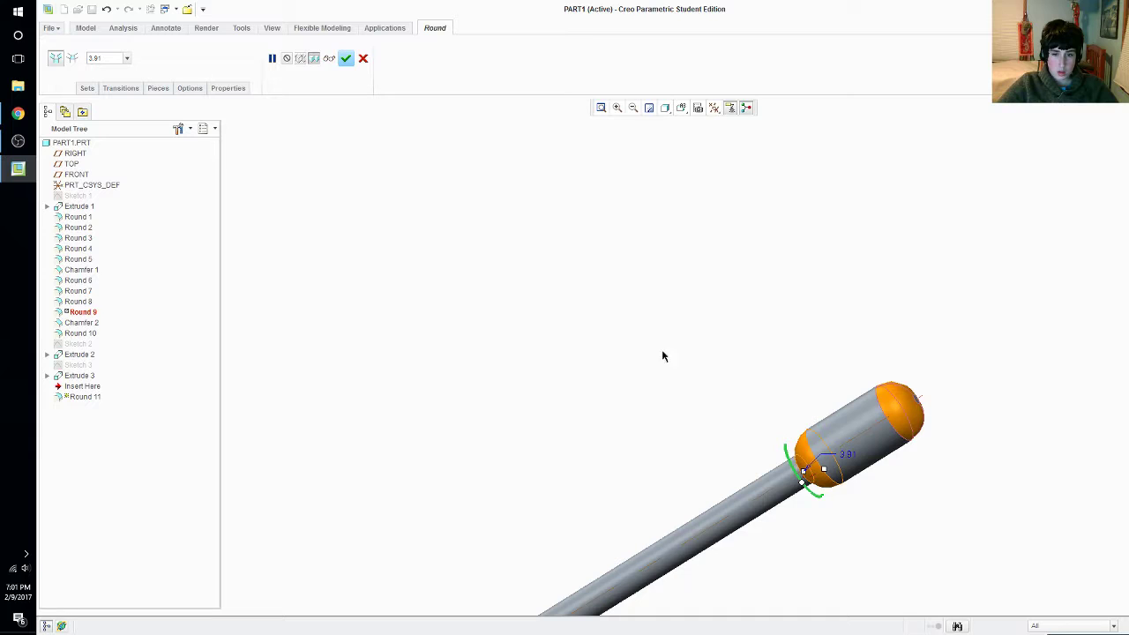
left_click(346, 58)
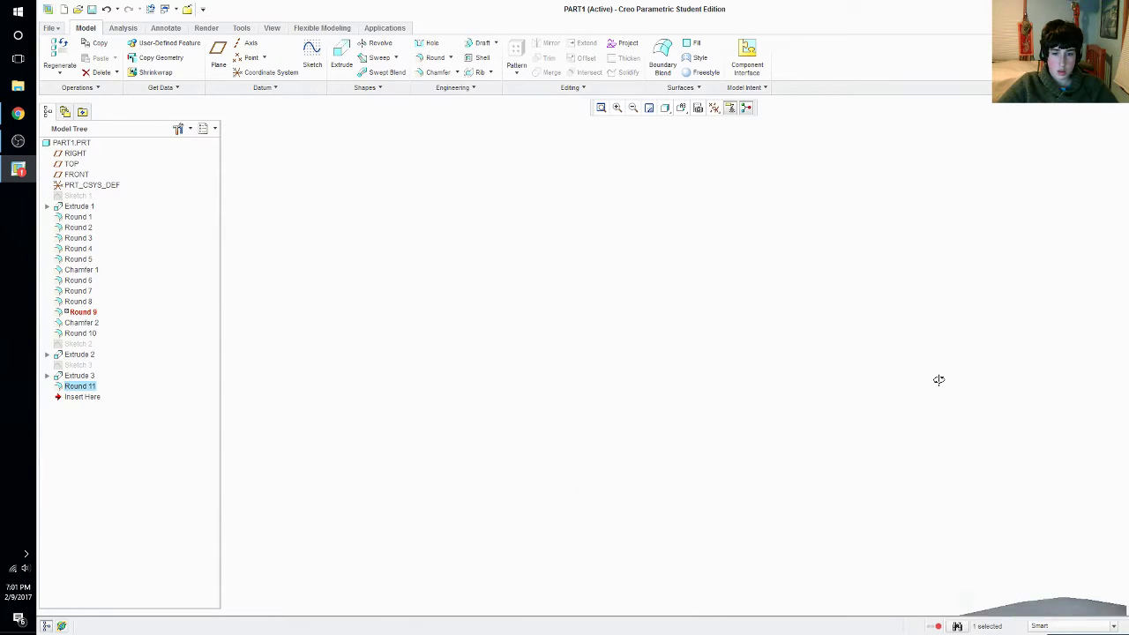
left_click(682, 109)
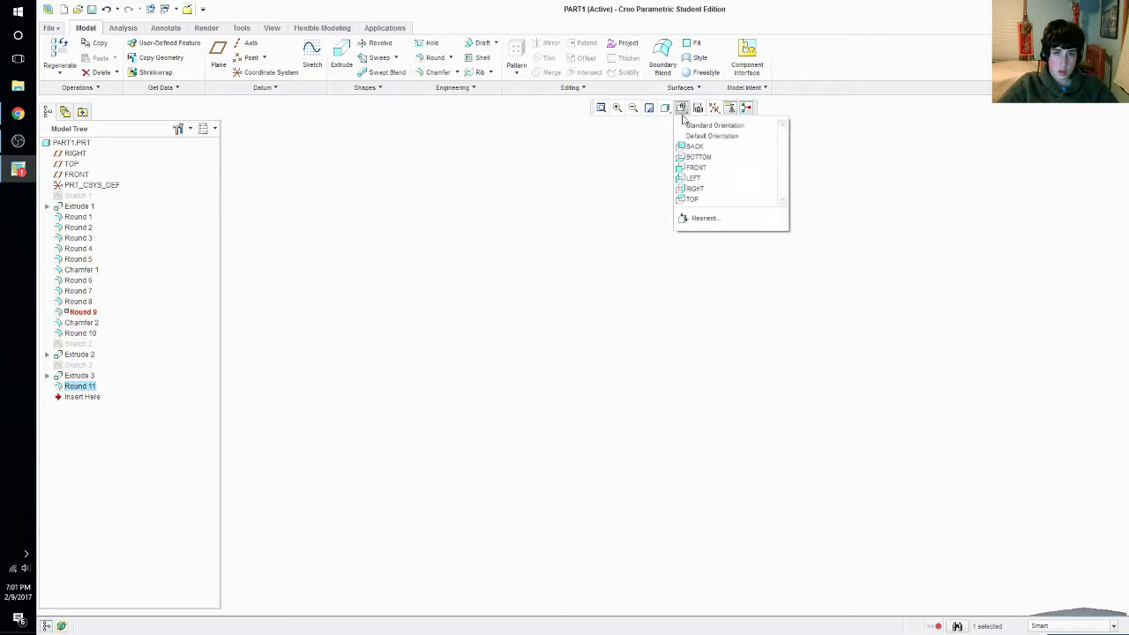
left_click(705, 219)
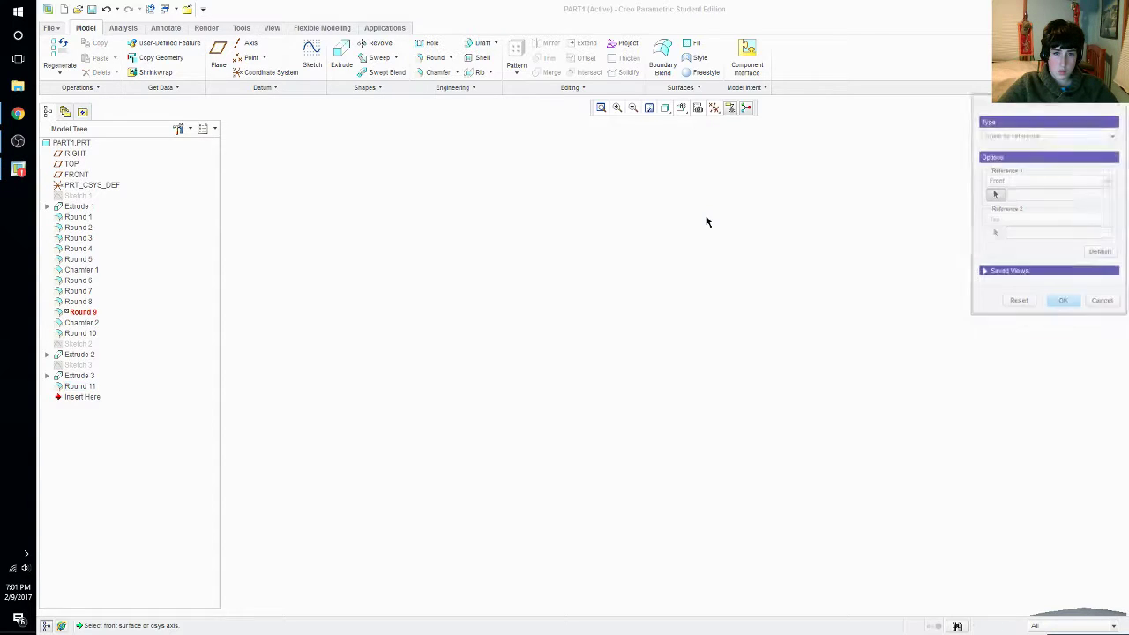
left_click(1099, 303)
Sketch a circle about 149 in diameter on the car's flat side face, overlapping the lower edge near the stepped, sloping end
left_click(682, 109)
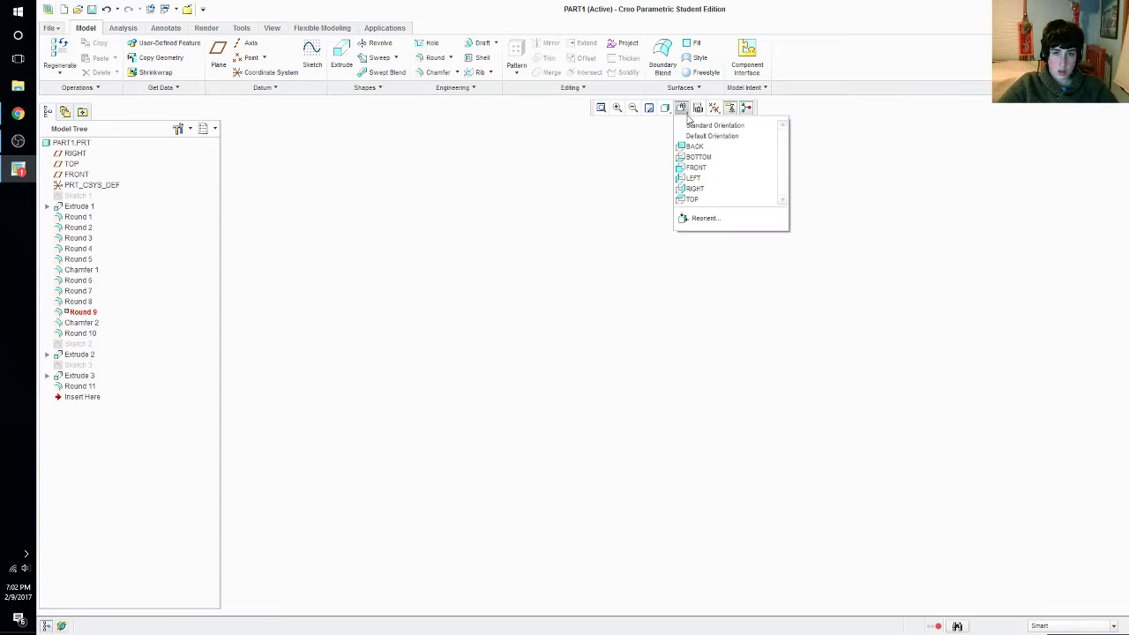
left_click(719, 140)
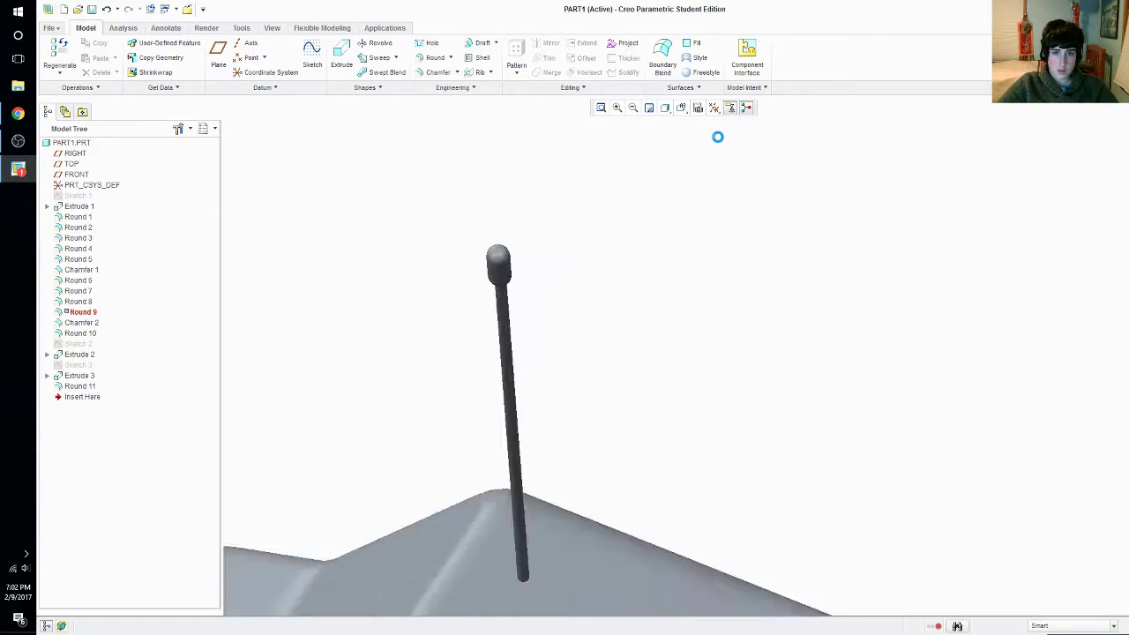
mouse_move(840, 325)
middle_mouse_down()
mouse_move(835, 292)
mouse_move(750, 331)
mouse_move(859, 288)
mouse_move(932, 300)
mouse_move(827, 344)
mouse_move(829, 331)
mouse_move(794, 361)
mouse_move(764, 345)
mouse_move(705, 349)
mouse_move(804, 395)
middle_mouse_up()
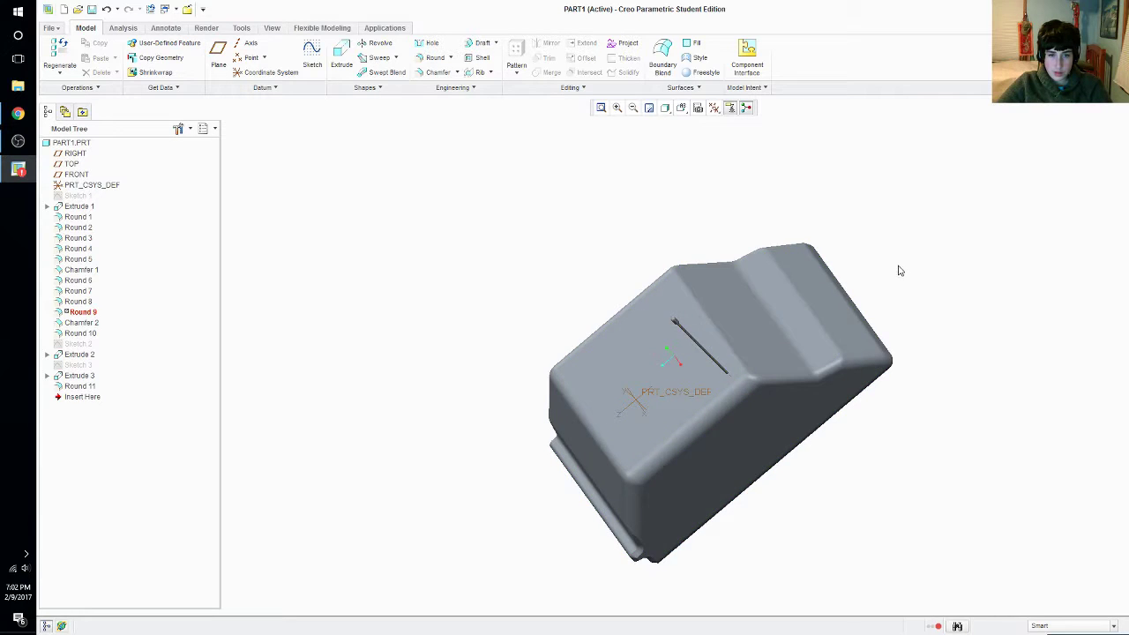
mouse_move(890, 267)
middle_mouse_down()
mouse_move(847, 304)
mouse_move(889, 250)
mouse_move(941, 217)
mouse_move(983, 224)
mouse_move(1054, 195)
mouse_move(874, 193)
mouse_move(844, 141)
mouse_move(802, 170)
middle_mouse_up()
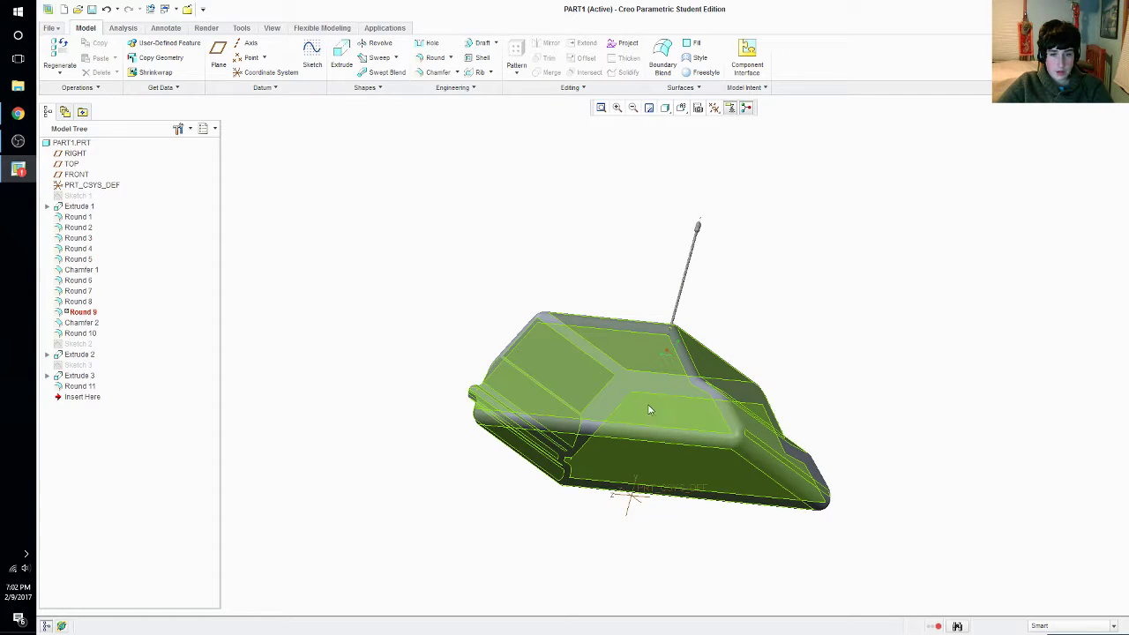
left_click(611, 361)
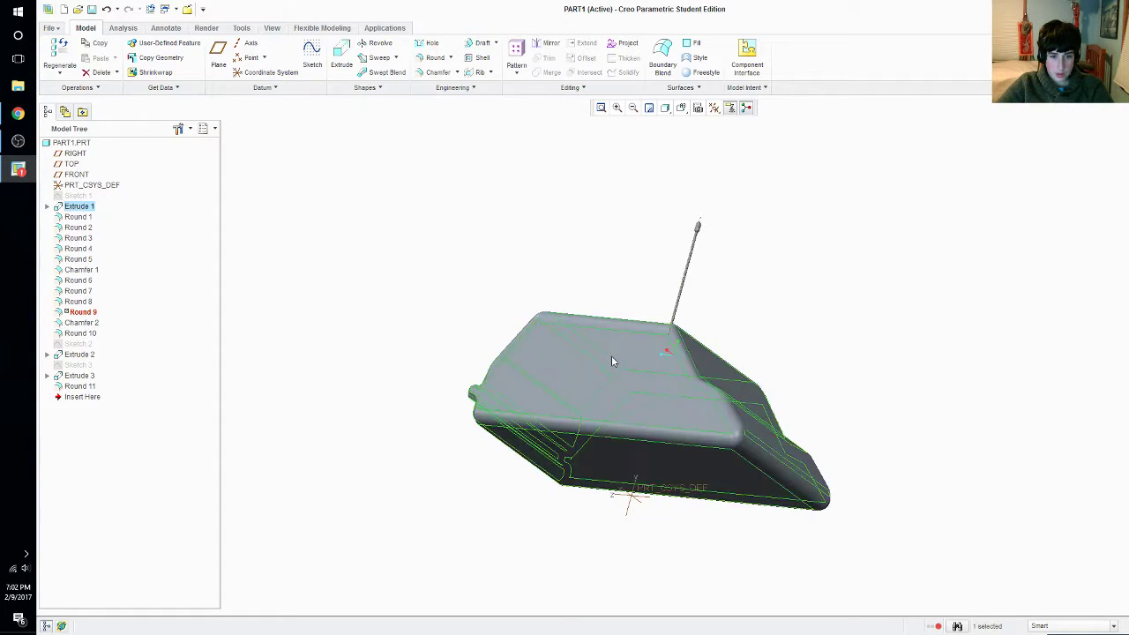
left_click(653, 411)
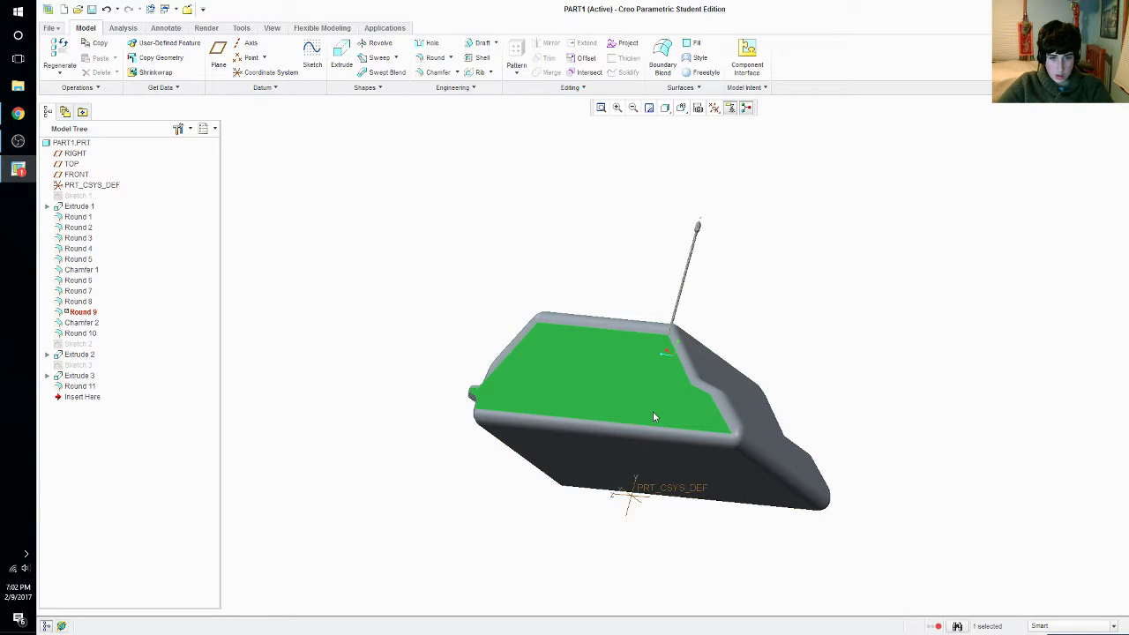
left_click(310, 60)
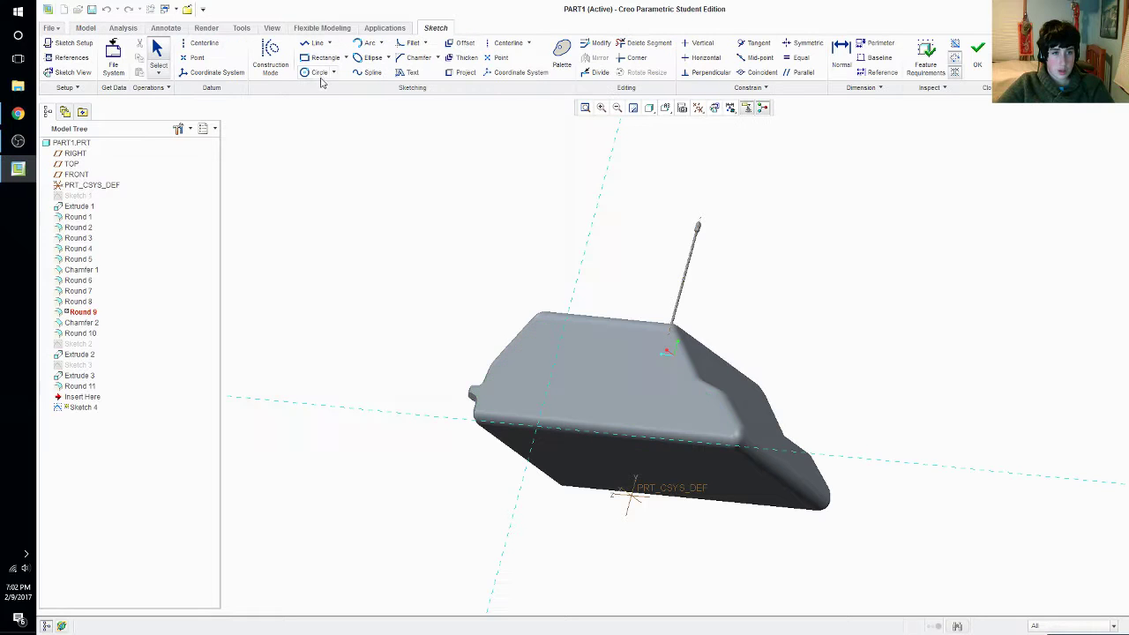
left_click(318, 73)
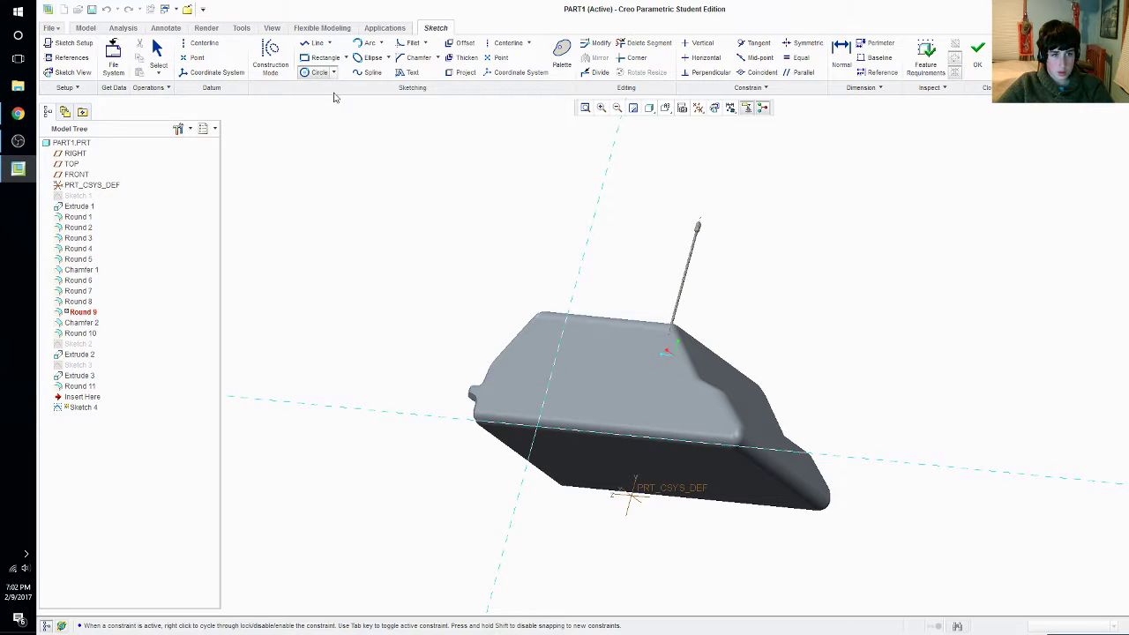
left_click(660, 413)
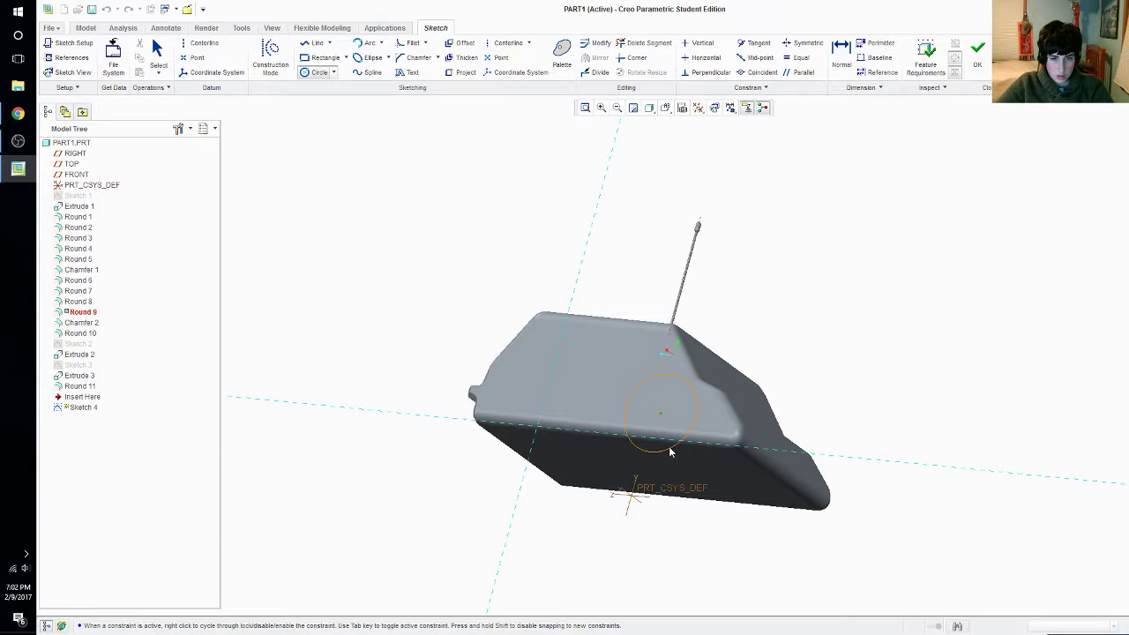
left_click(666, 452)
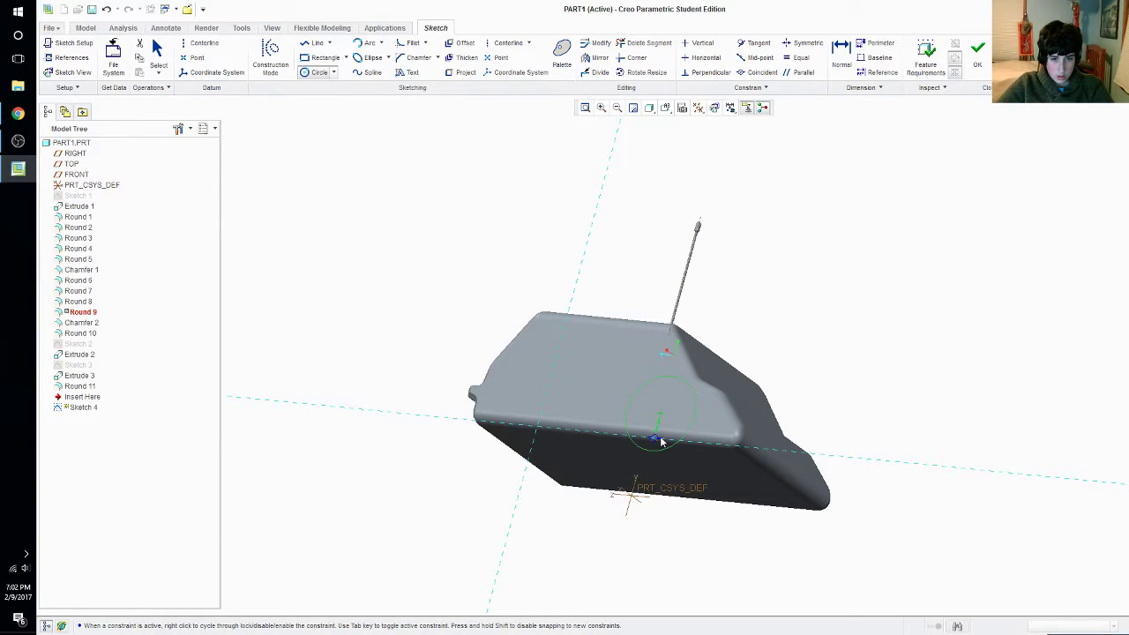
middle_click(661, 440)
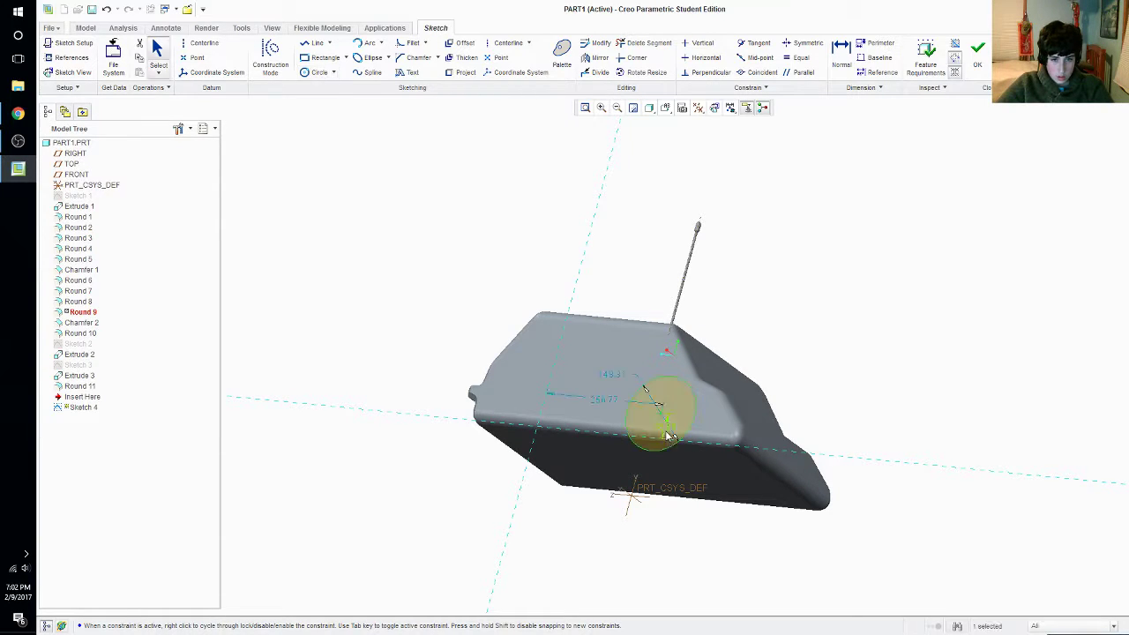
Set the circle centre's distance from the horizontal reference along the car's lower edge to 50 and finish the sketch
double_click(668, 434)
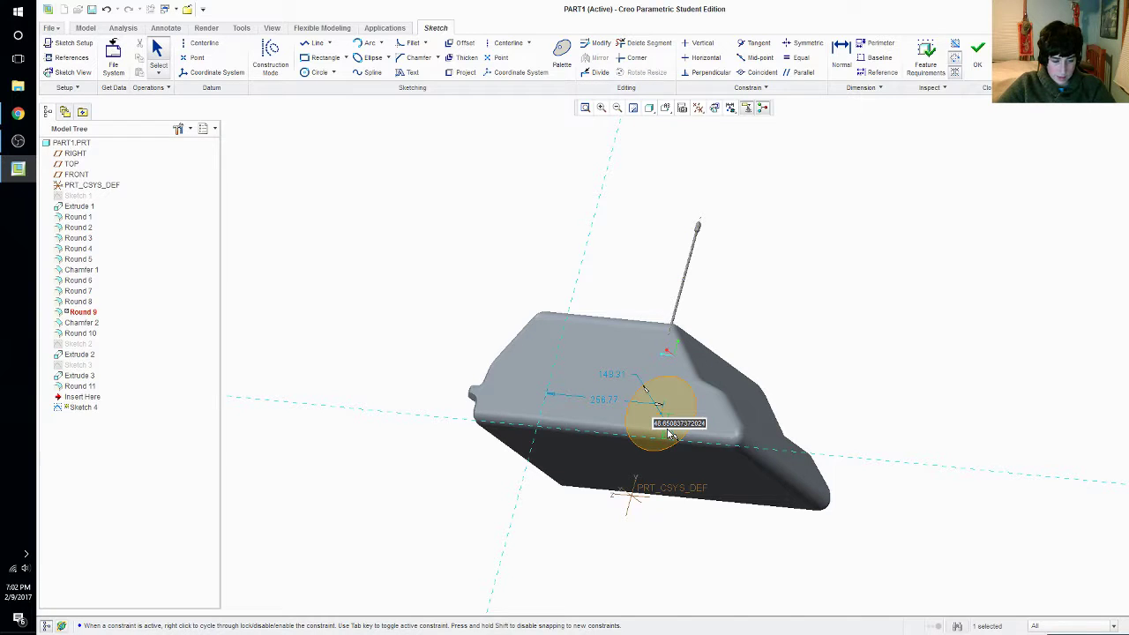
type("50")
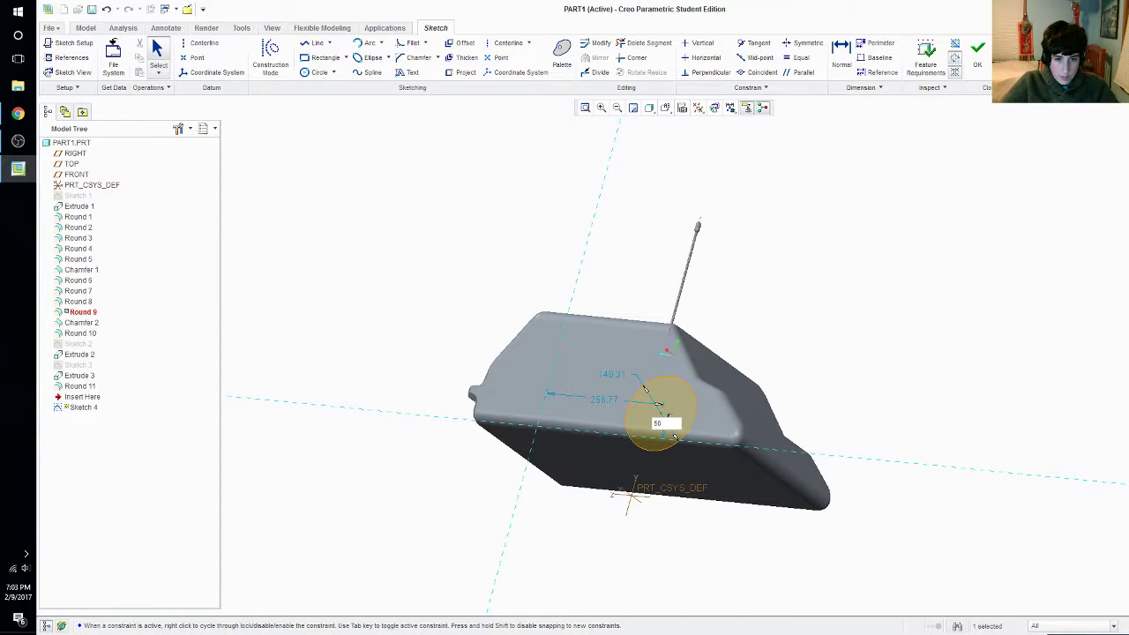
key("Return")
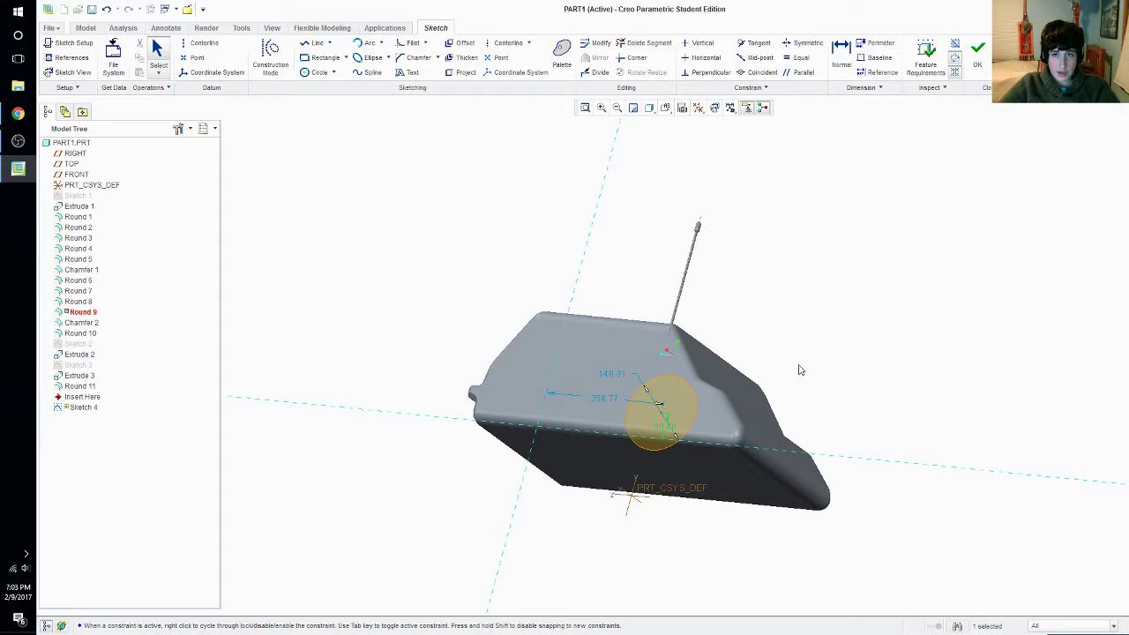
mouse_move(804, 379)
middle_mouse_down()
mouse_move(761, 391)
mouse_move(806, 399)
middle_mouse_up()
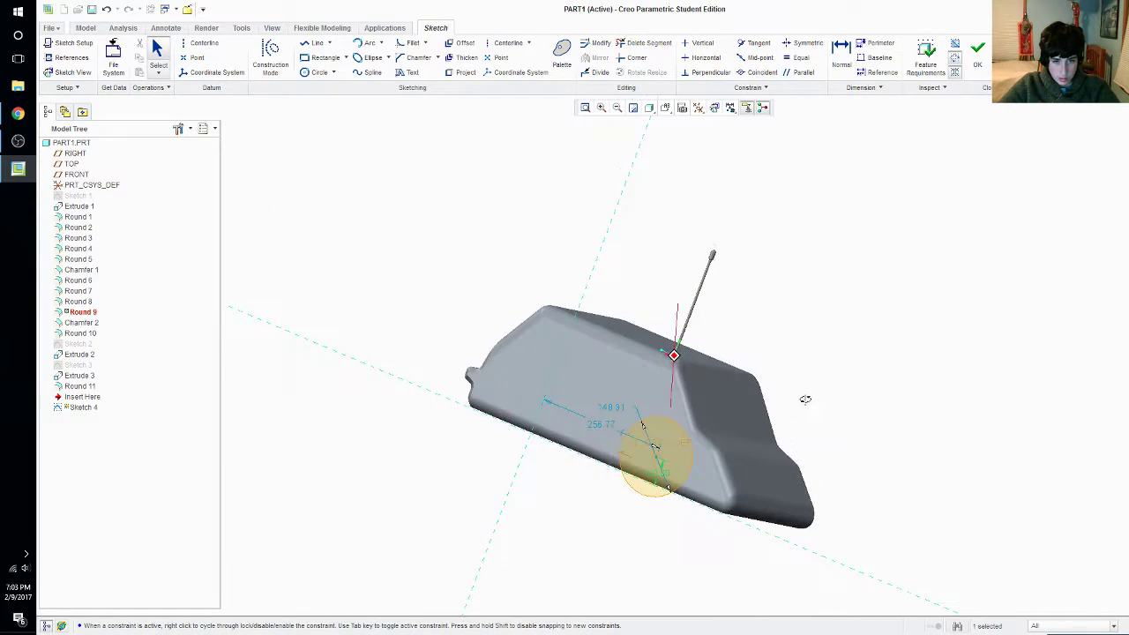
left_click(976, 59)
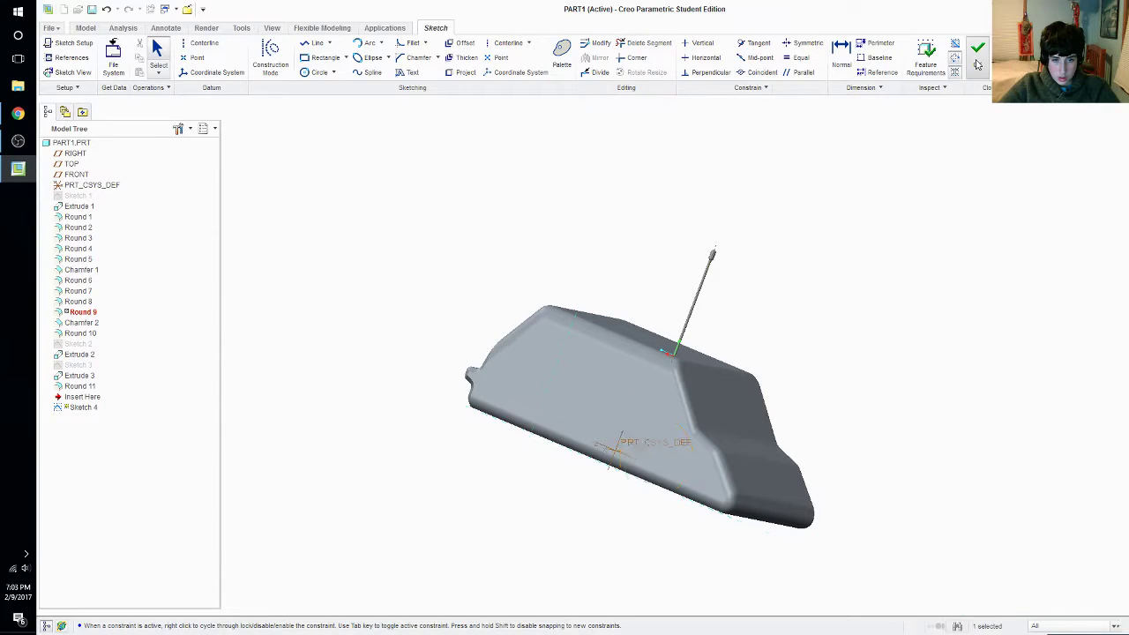
Try extruding the side circle inward into the car body to a depth of 68.13, and undo the extrusion
left_click(648, 497)
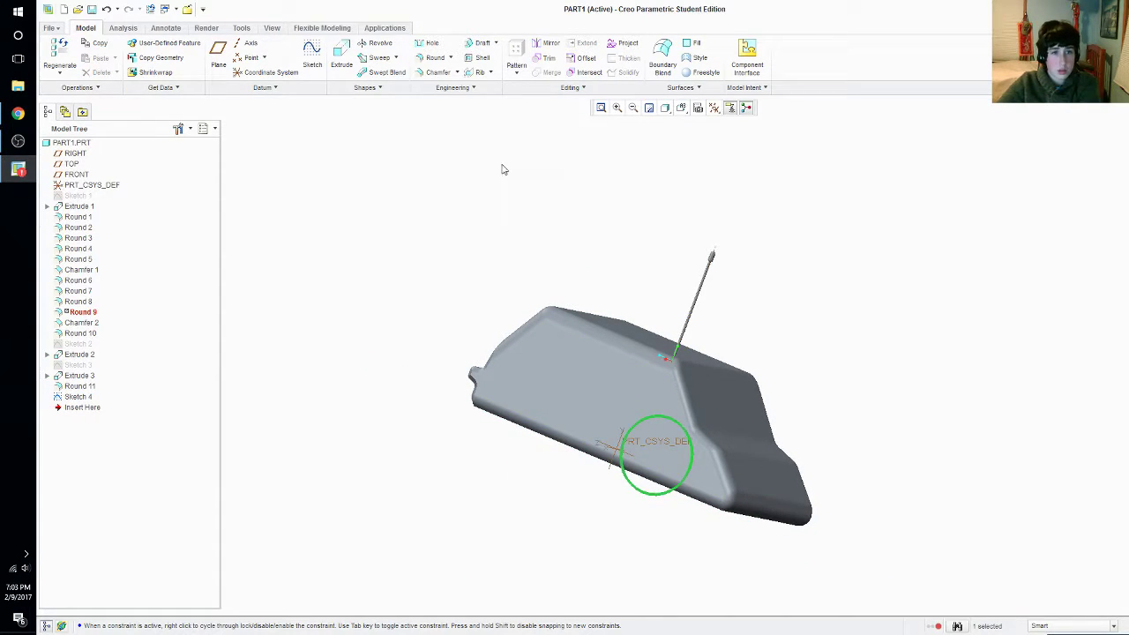
left_click(341, 62)
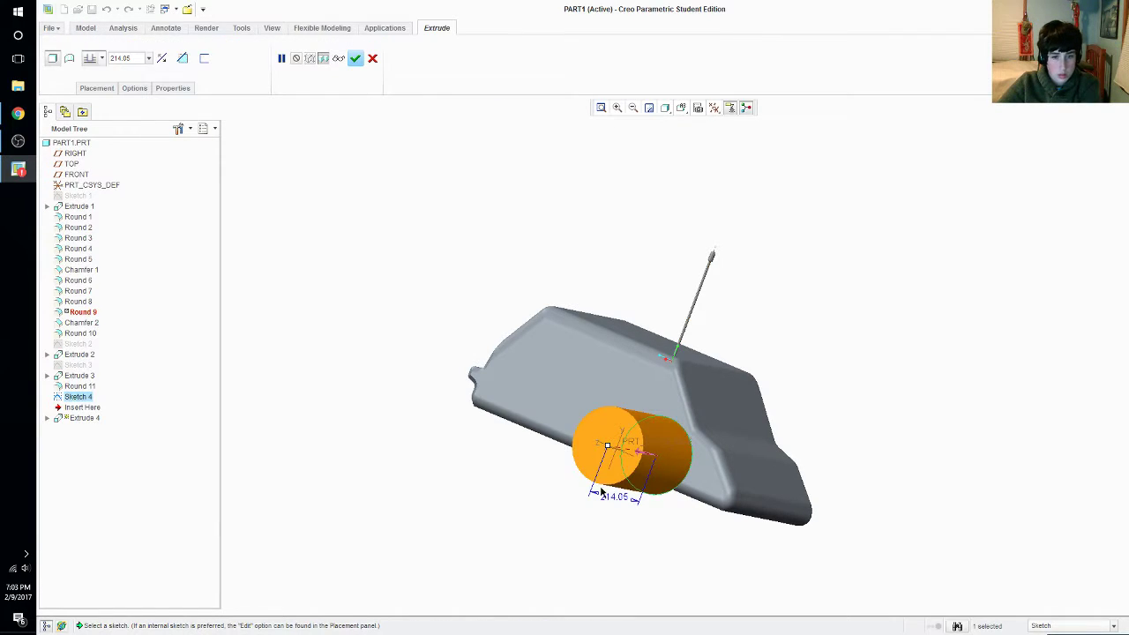
middle_click_drag(661, 531, 573, 485)
left_click_drag(488, 360, 594, 460)
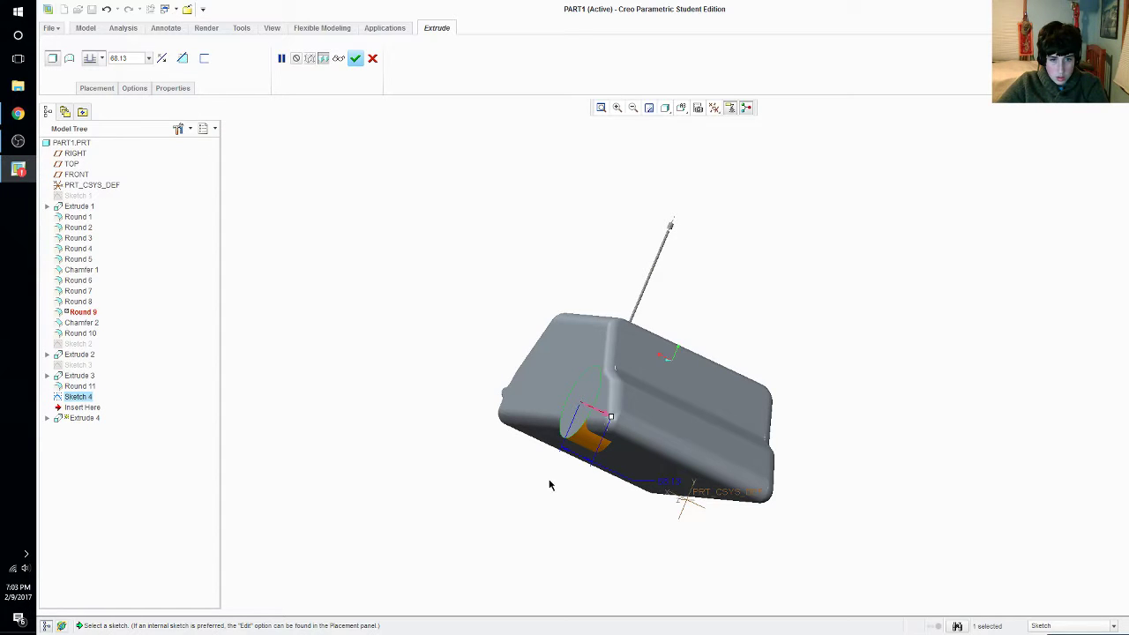
left_click(354, 58)
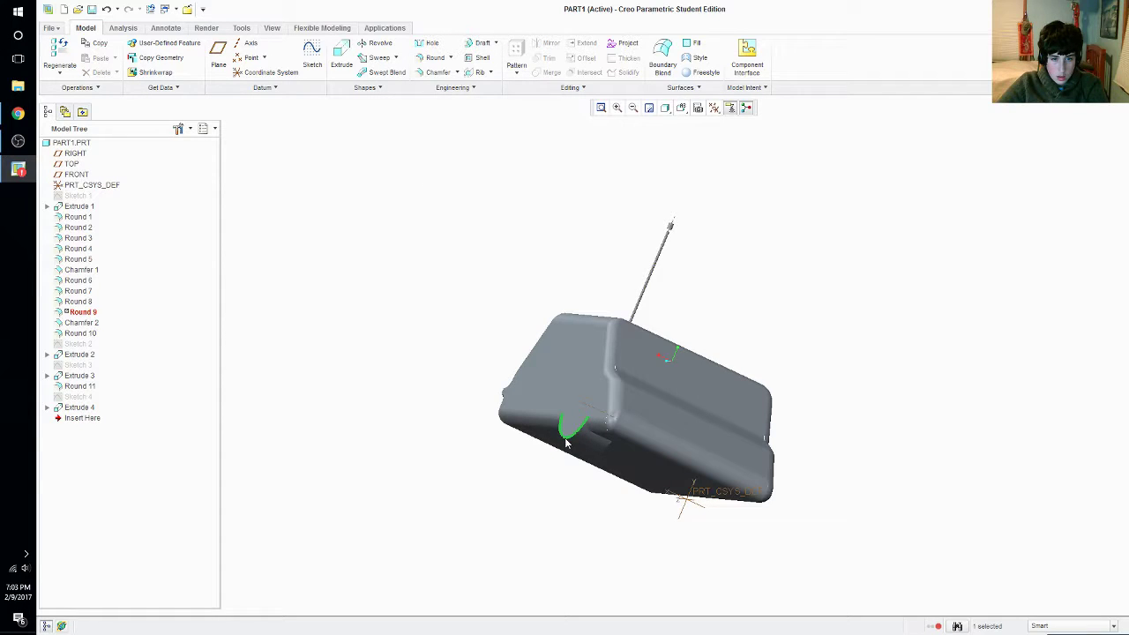
key("ctrl+g")
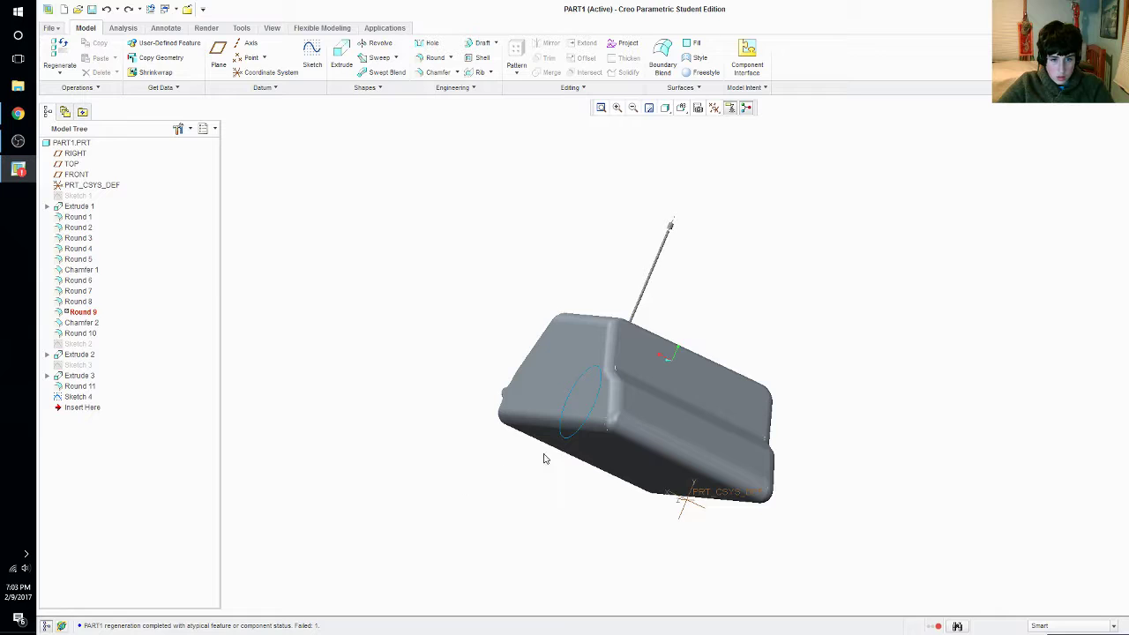
Extrude the circle on the car's side face inward into the body to a depth of 50
left_click(572, 436)
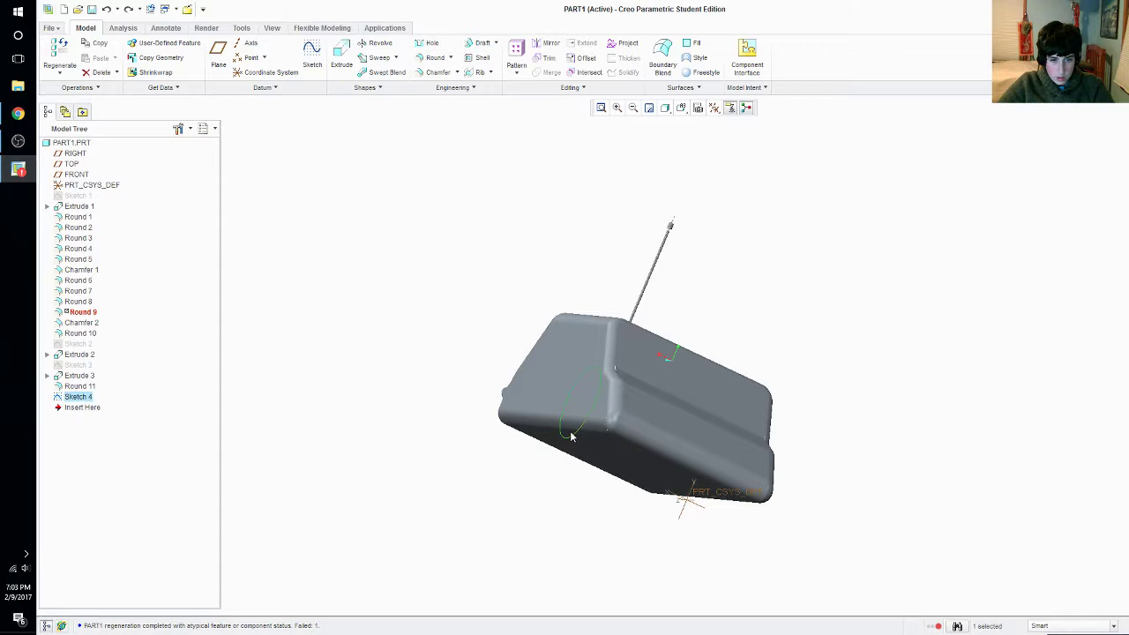
left_click(341, 57)
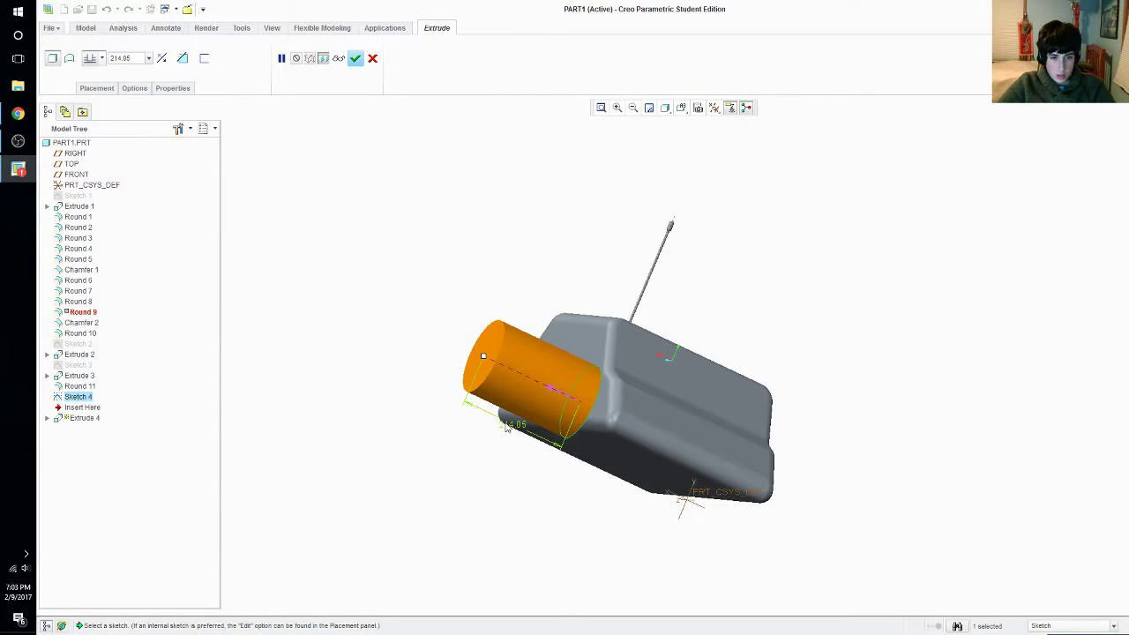
double_click(507, 427)
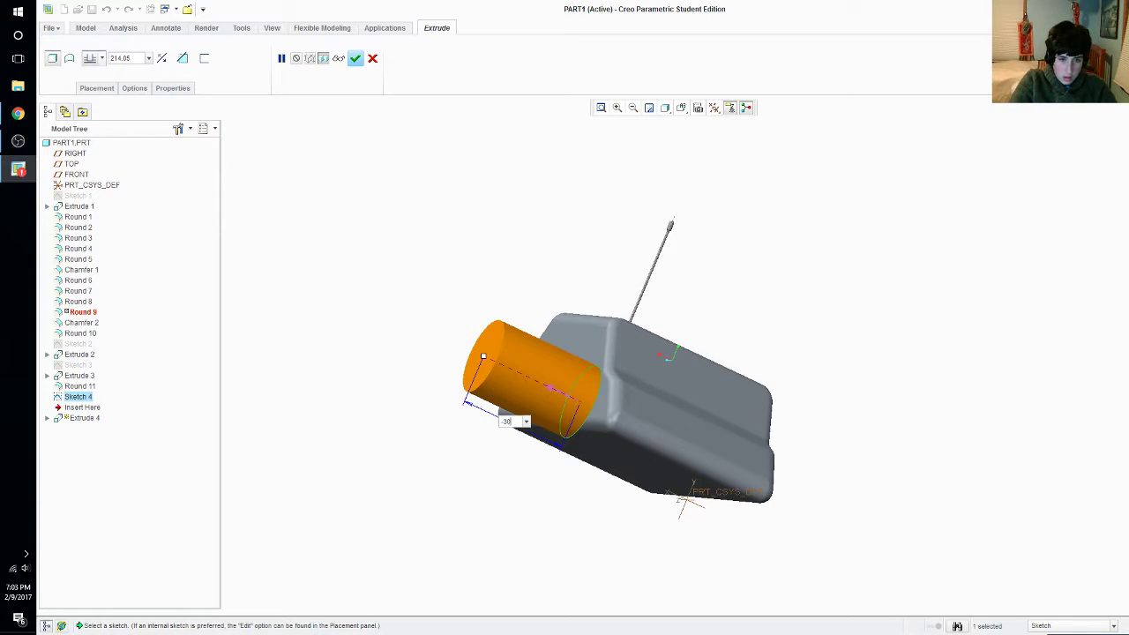
key("Return")
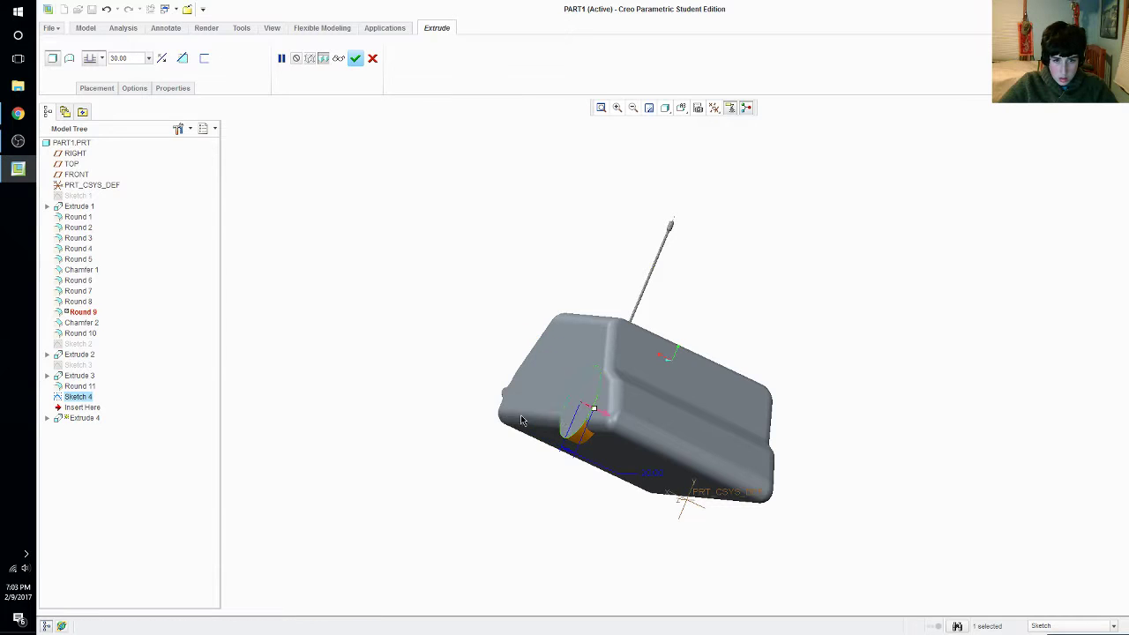
double_click(645, 475)
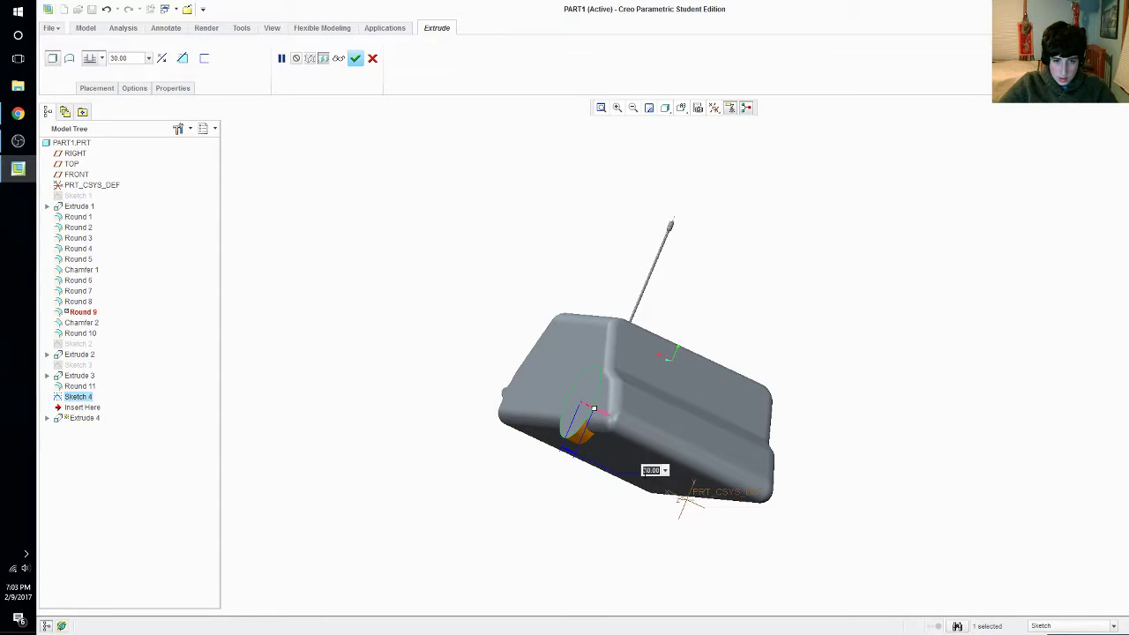
type("50")
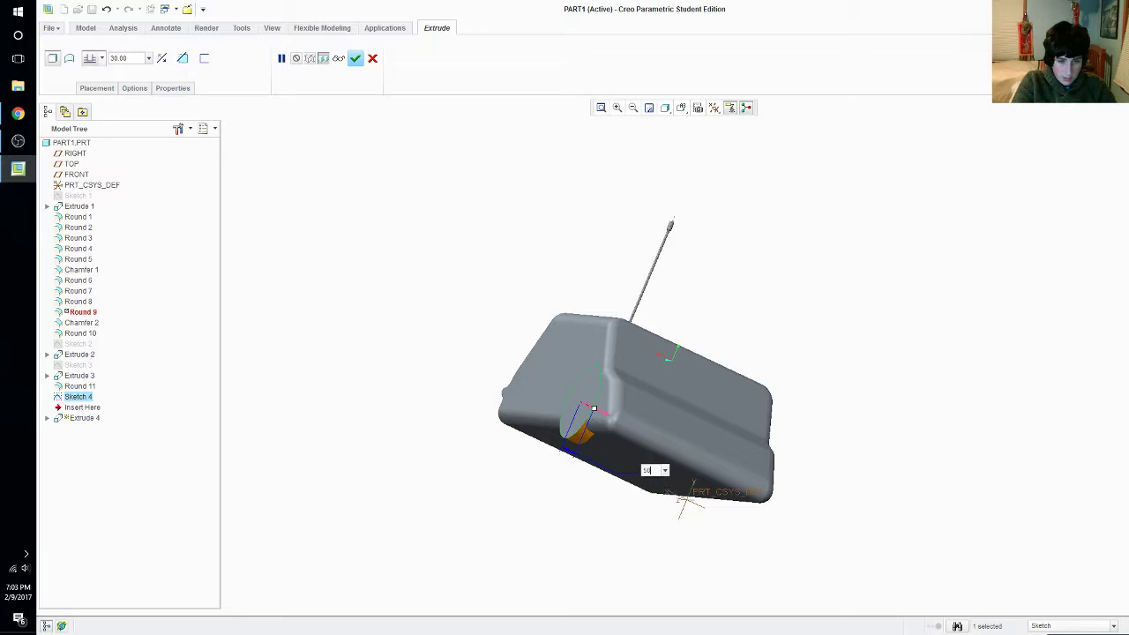
key("Return")
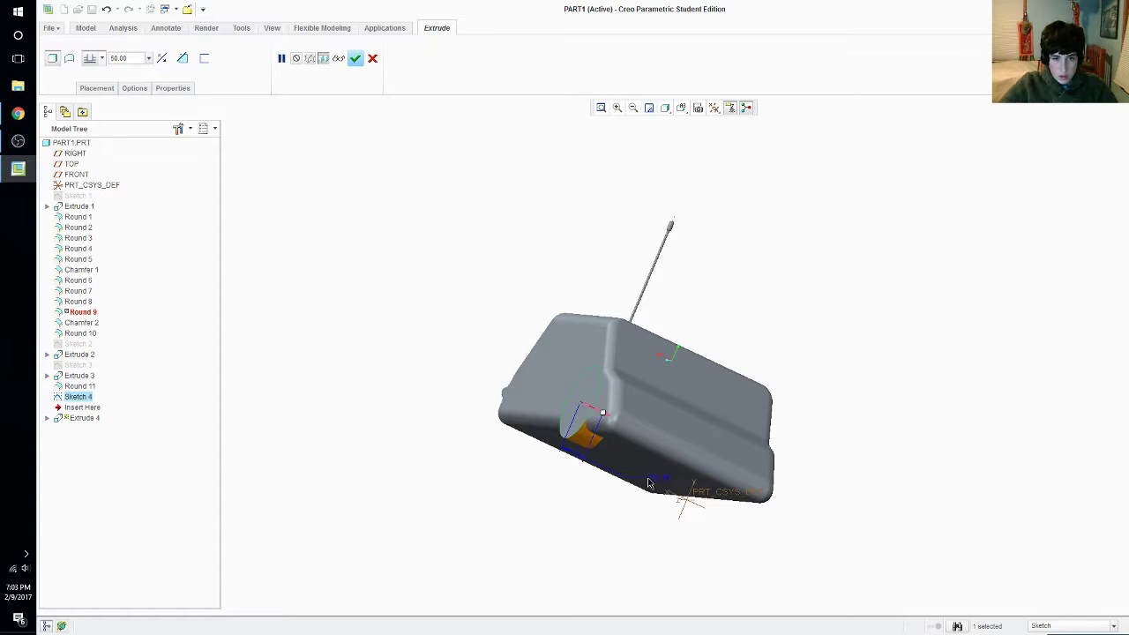
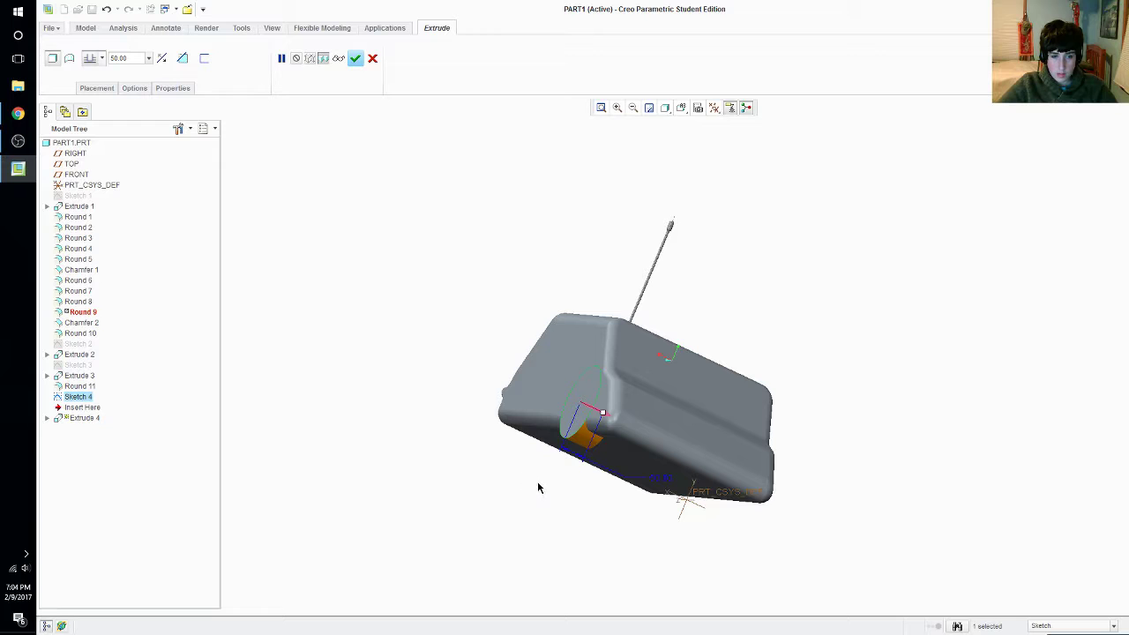
left_click(355, 59)
Start a new sketch on the car's flat side face that includes the first wheel
mouse_move(506, 303)
middle_mouse_down()
mouse_move(543, 338)
mouse_move(583, 332)
mouse_move(593, 311)
middle_mouse_up()
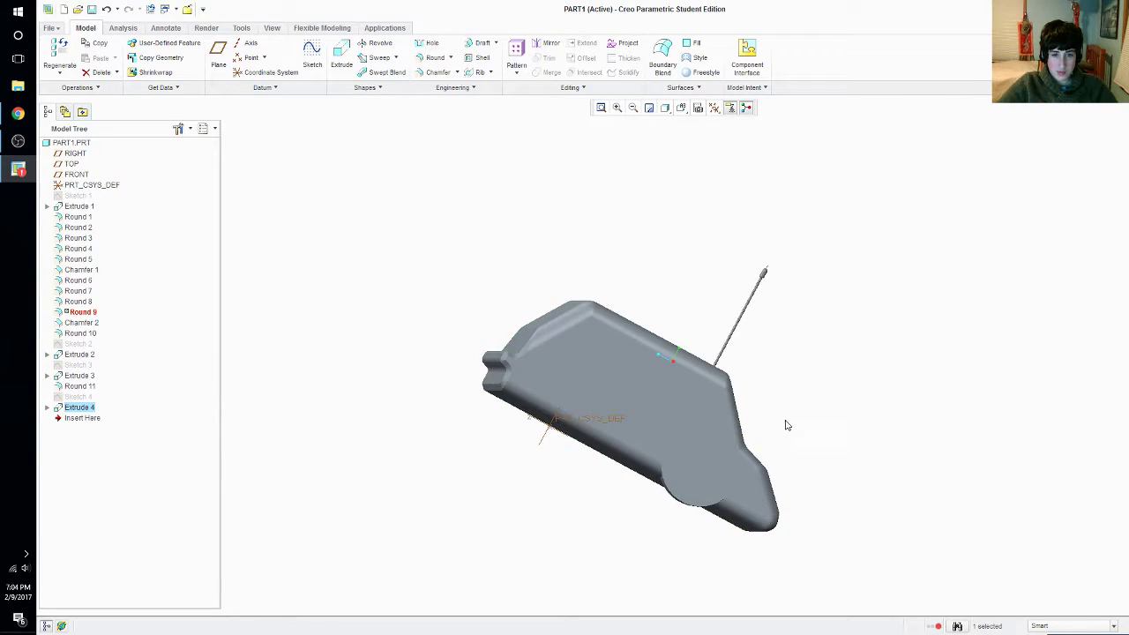
mouse_move(786, 423)
middle_mouse_down()
mouse_move(776, 412)
mouse_move(712, 415)
middle_mouse_up()
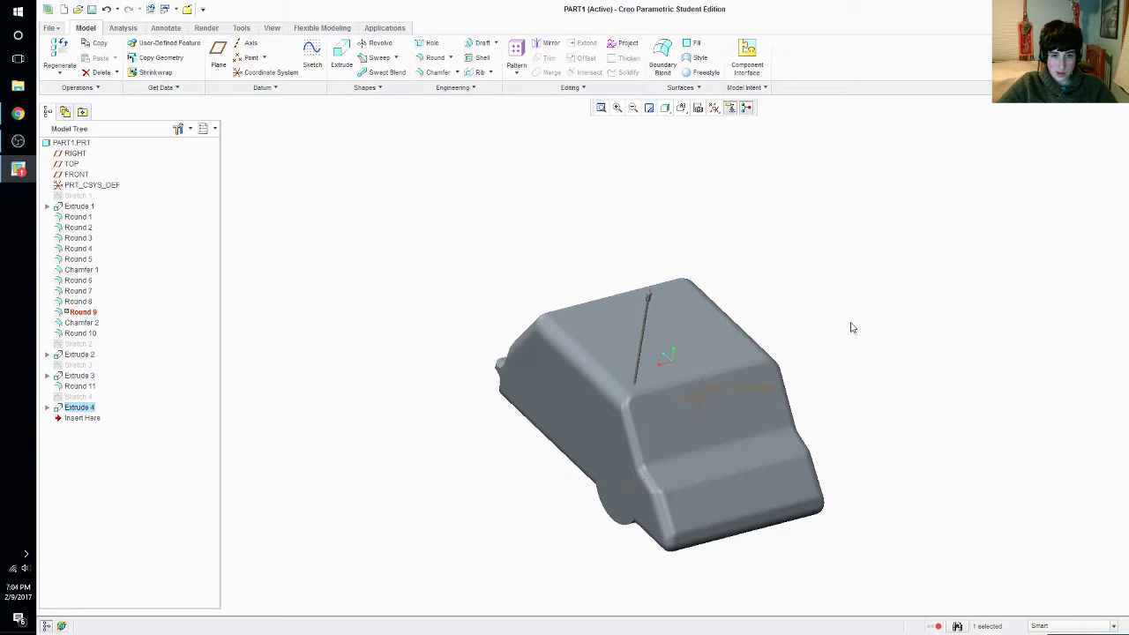
middle_click_drag(595, 248, 643, 229)
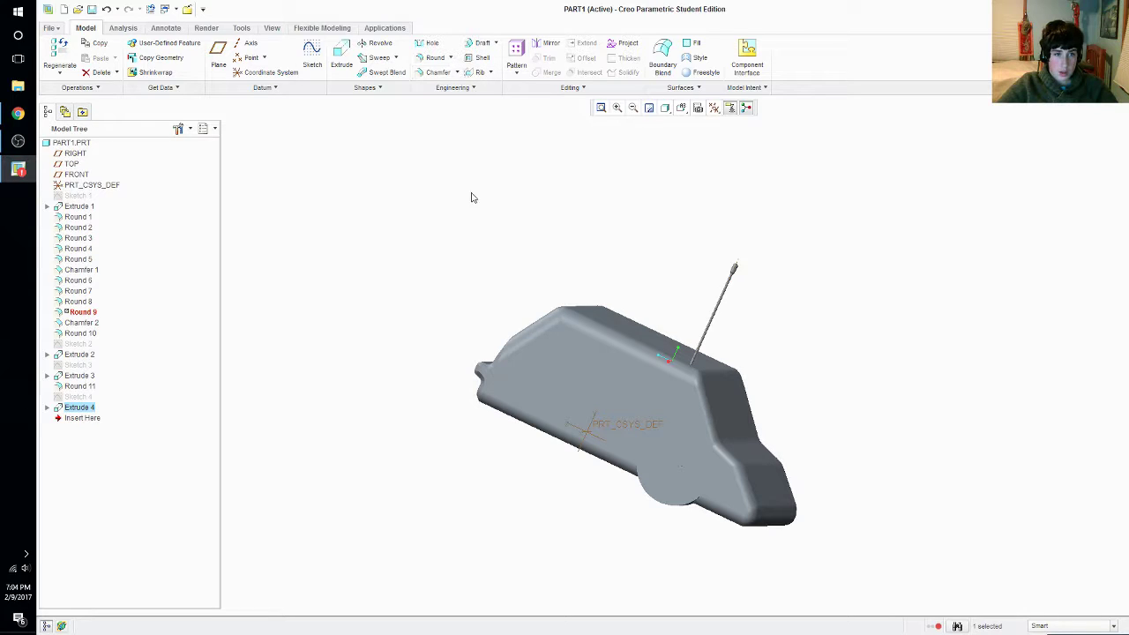
left_click(568, 395)
left_click(575, 406)
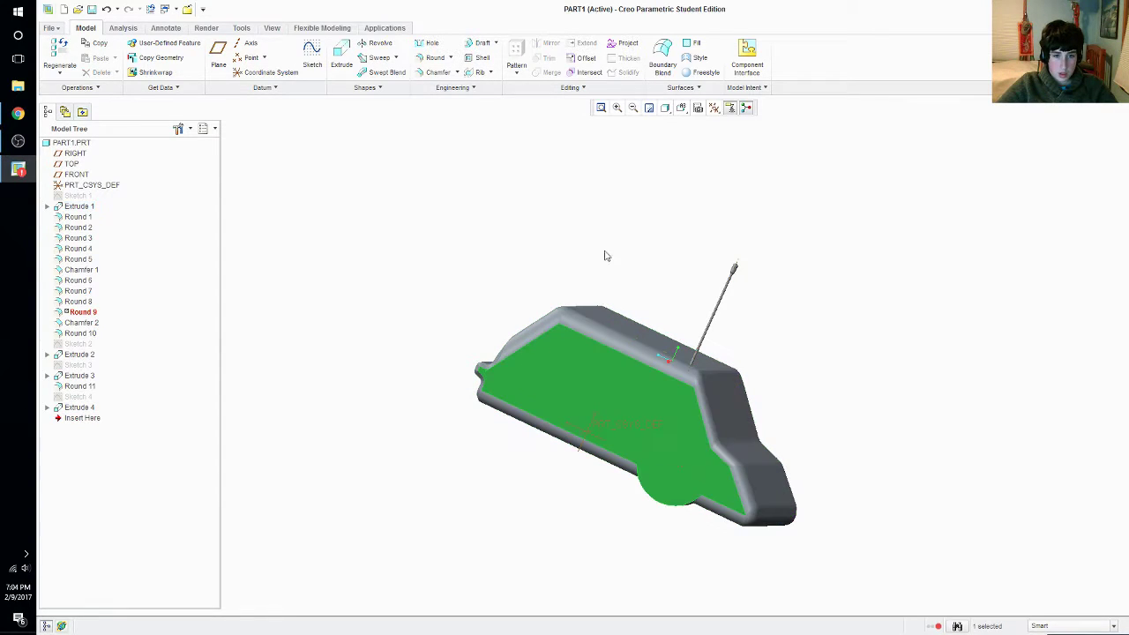
left_click(312, 55)
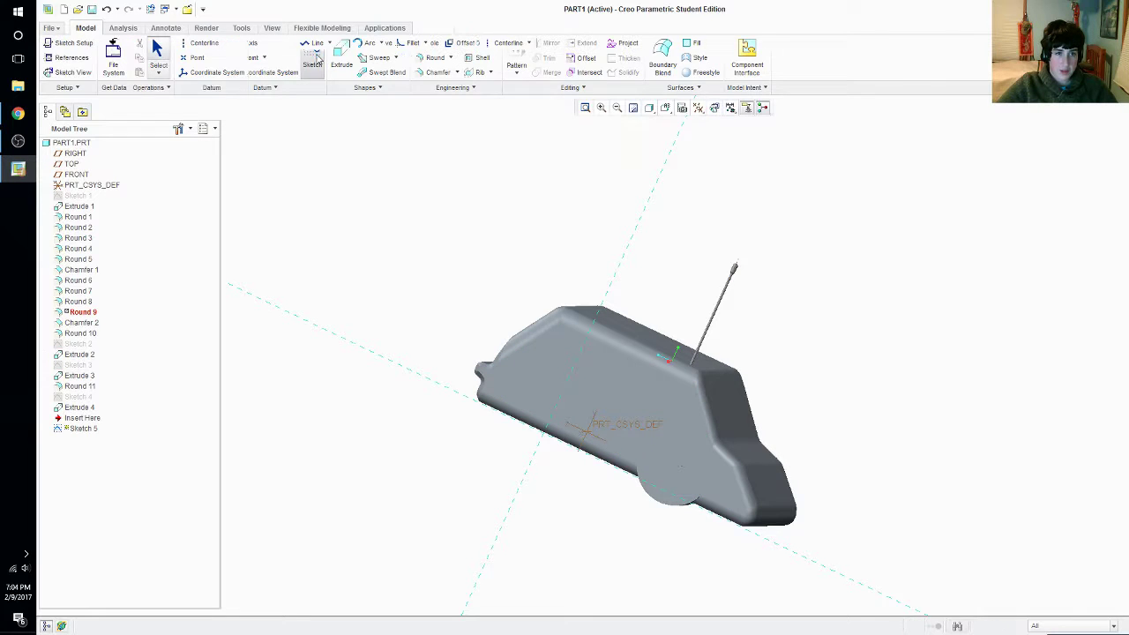
left_click(313, 73)
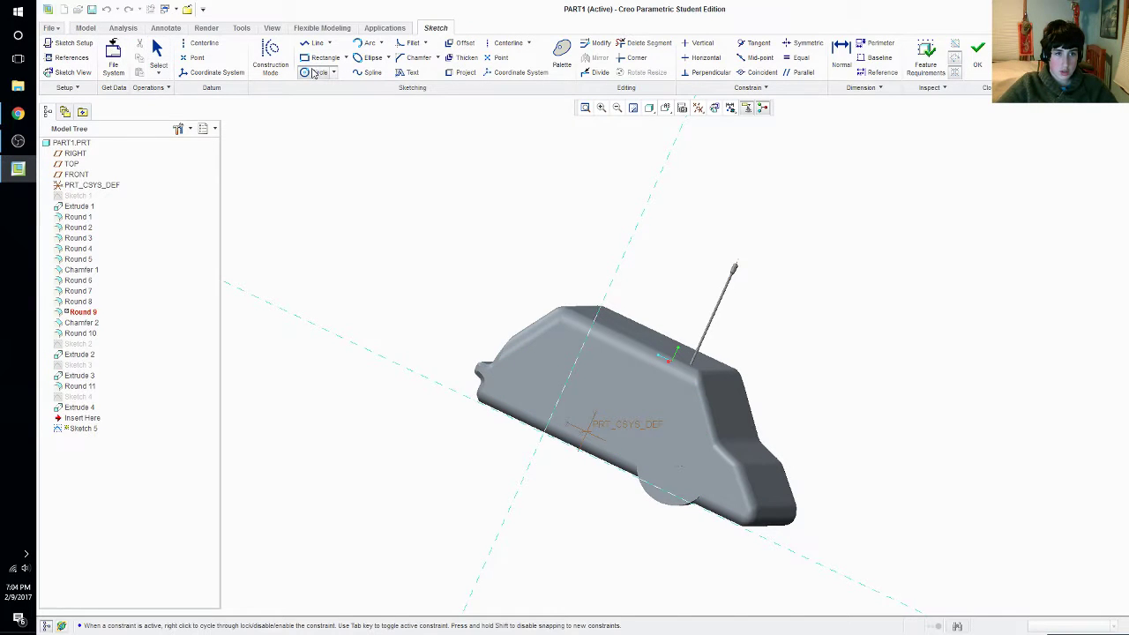
left_click(540, 389)
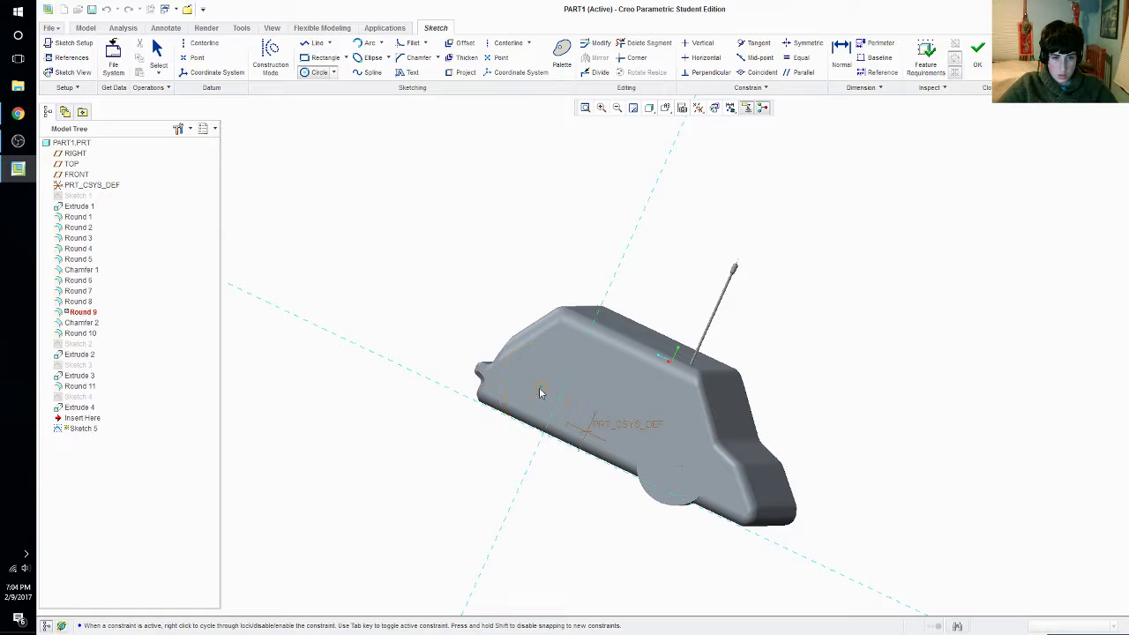
left_click(541, 393)
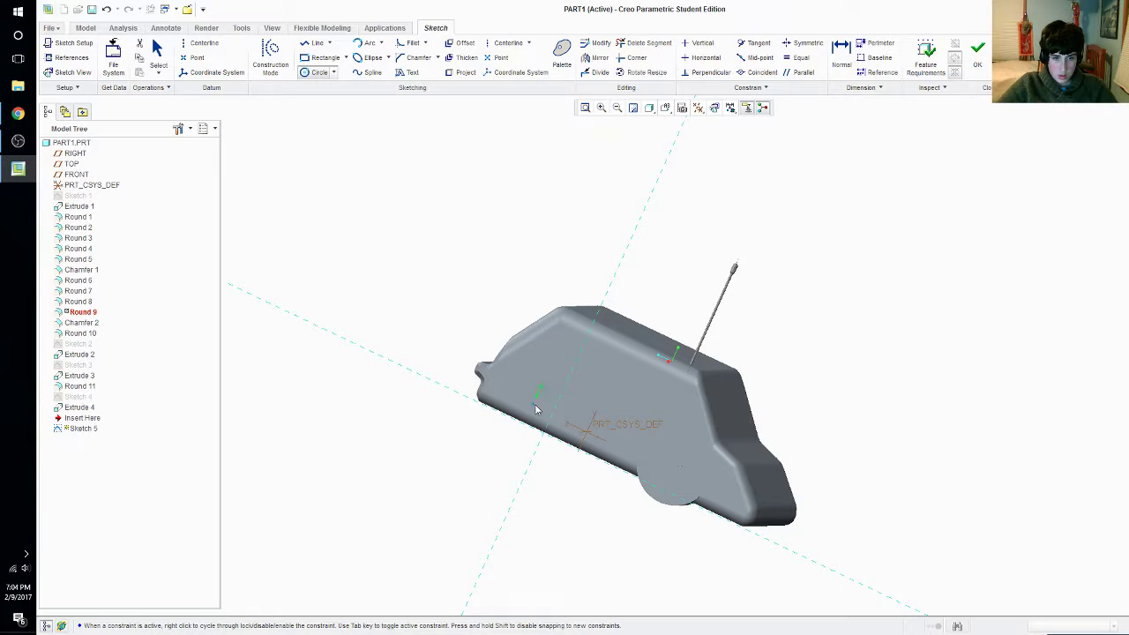
middle_click(543, 394)
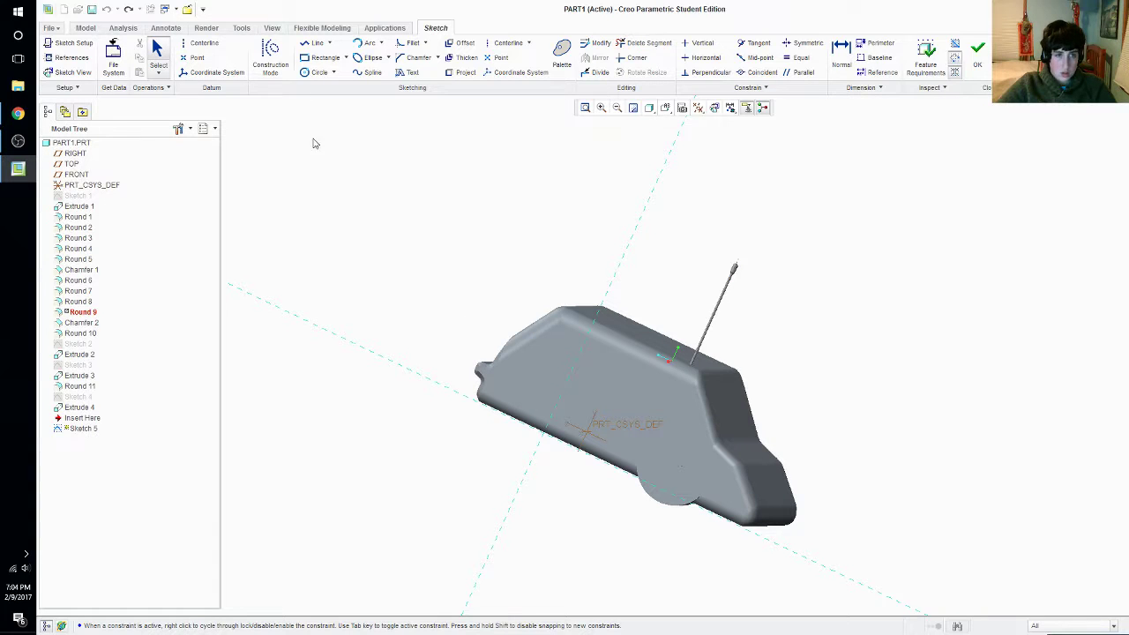
Sketch a circle about 166 in diameter on the side face, overlapping the lower edge near the end opposite the first wheel
left_click(317, 72)
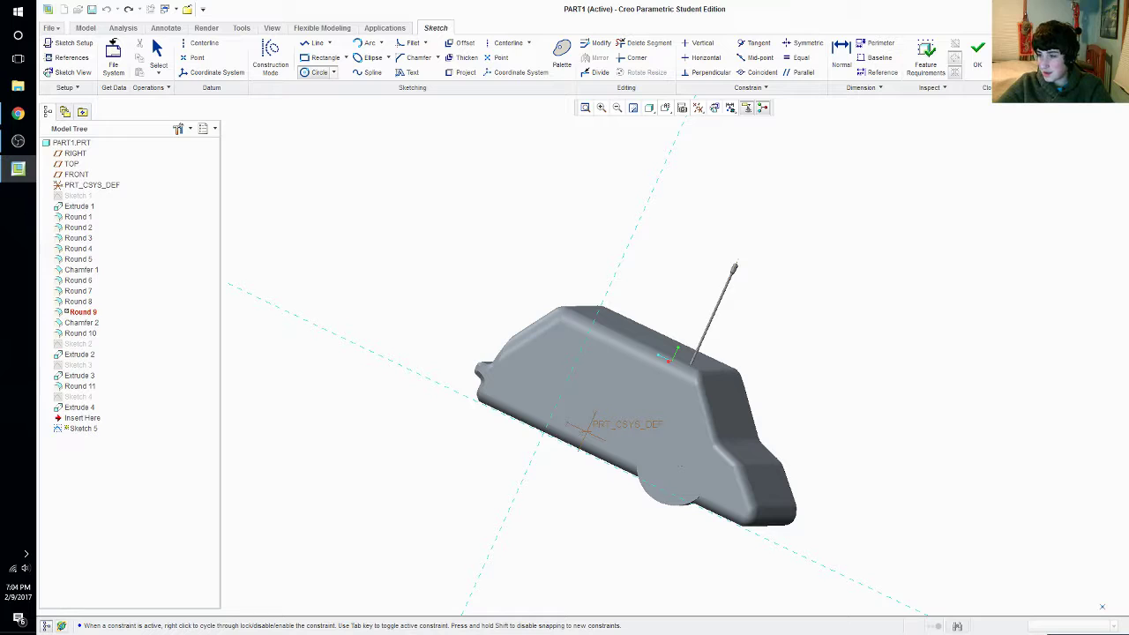
key("alt+Tab")
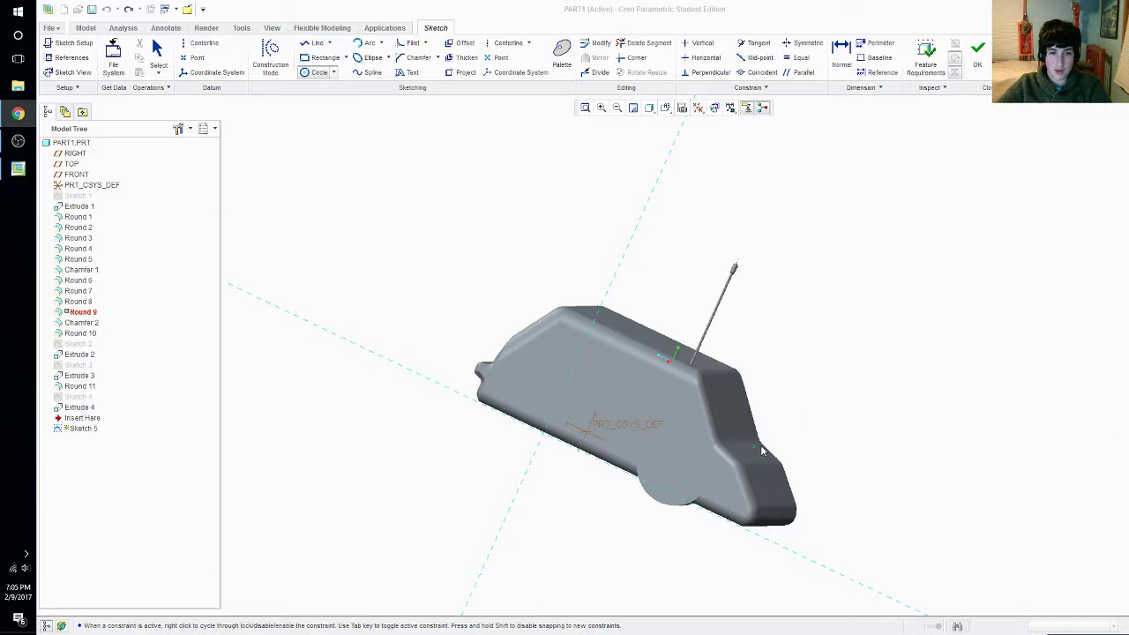
key("alt+Tab")
middle_click_drag(808, 450, 1028, 502)
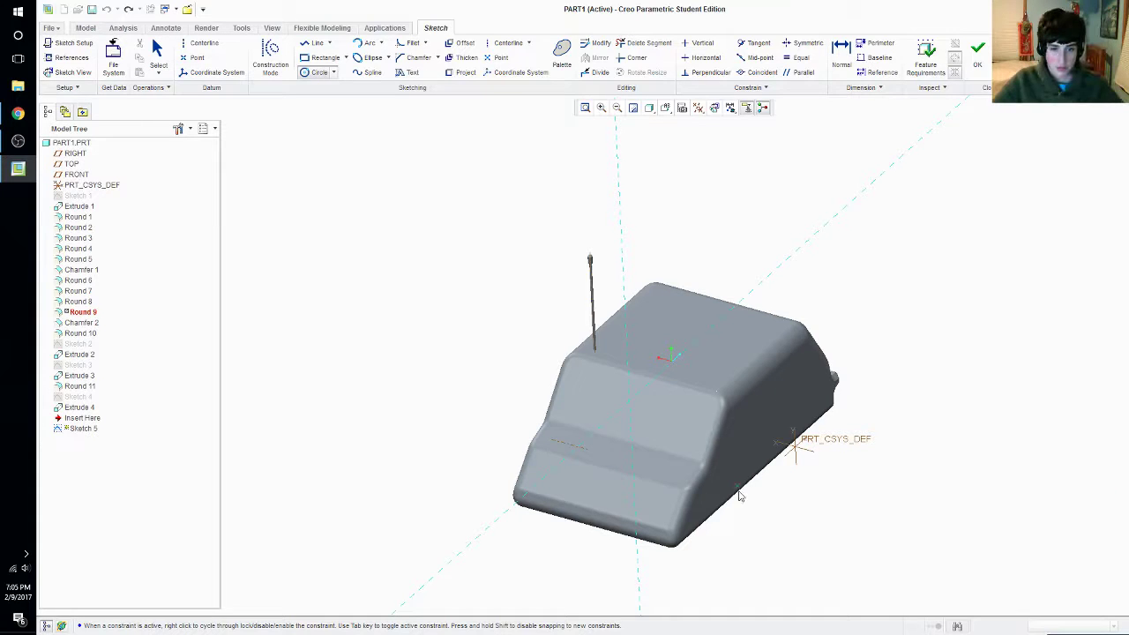
middle_click_drag(739, 497, 852, 514)
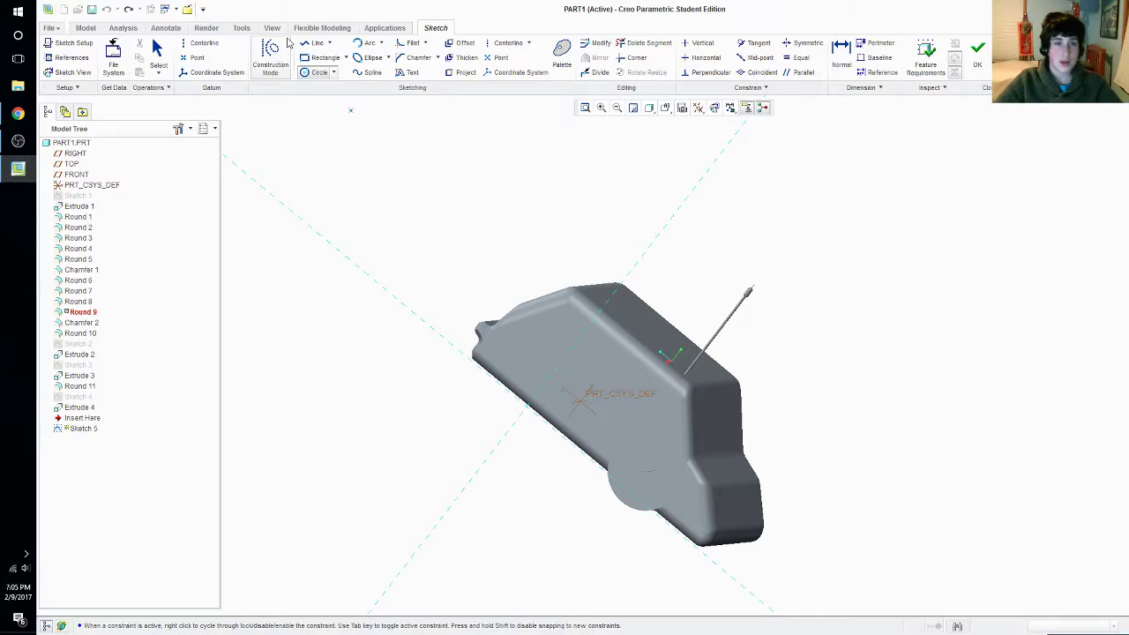
left_click(304, 71)
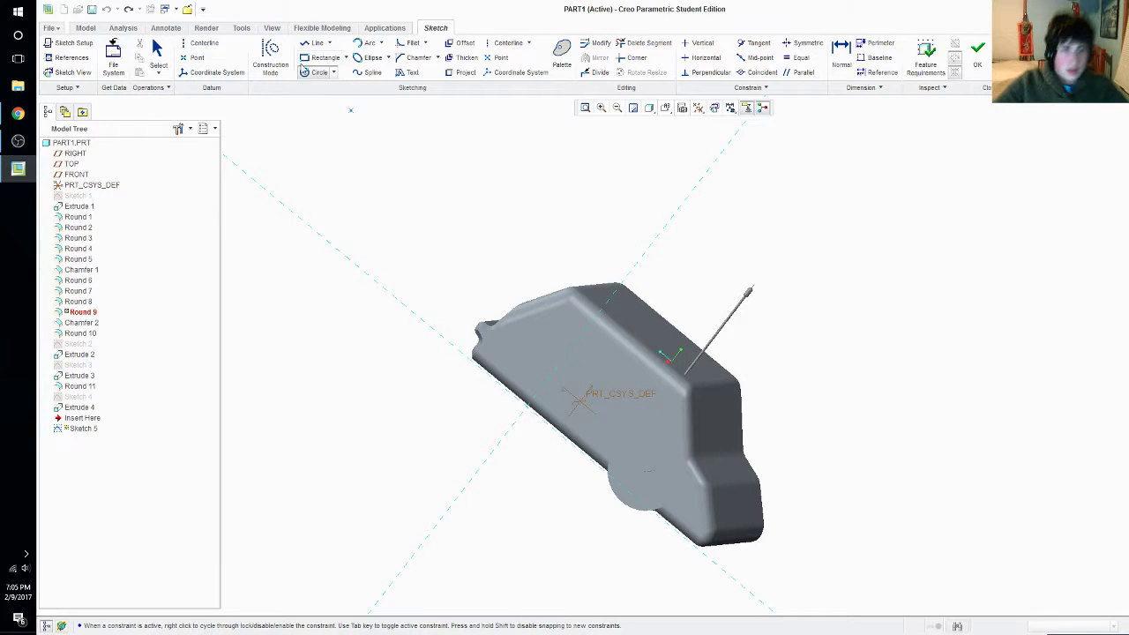
left_click(528, 365)
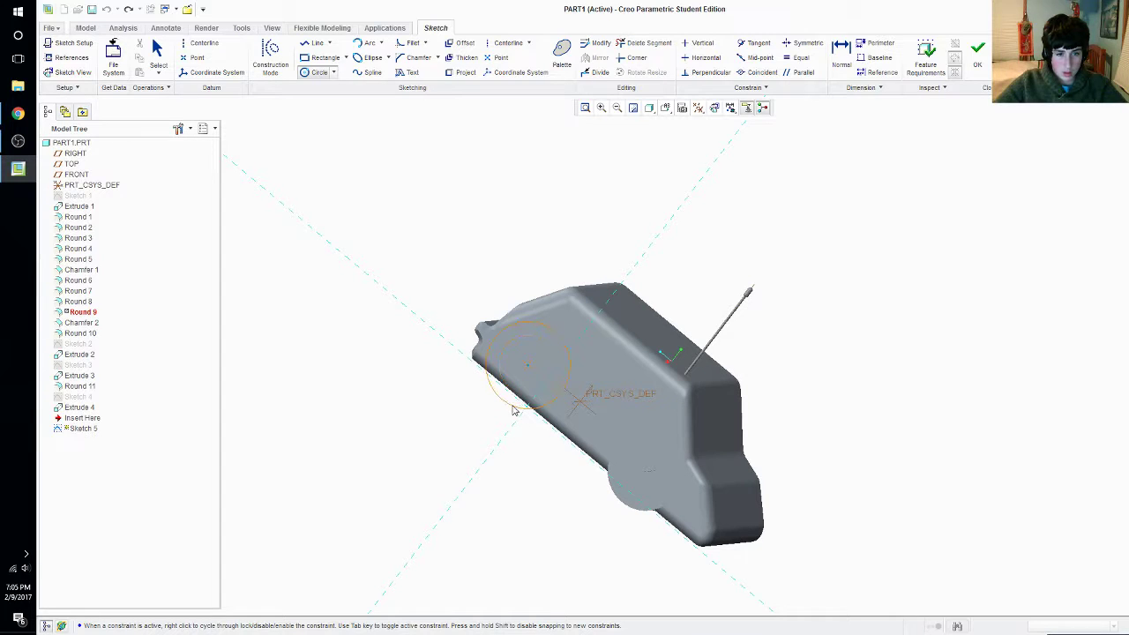
left_click(513, 407)
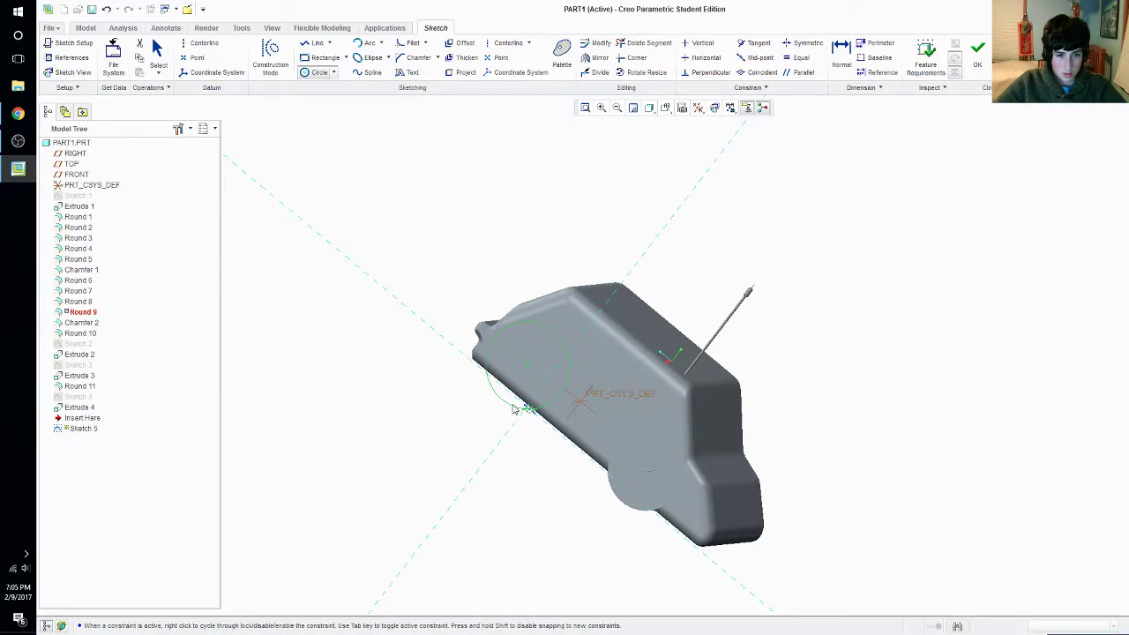
middle_click(524, 375)
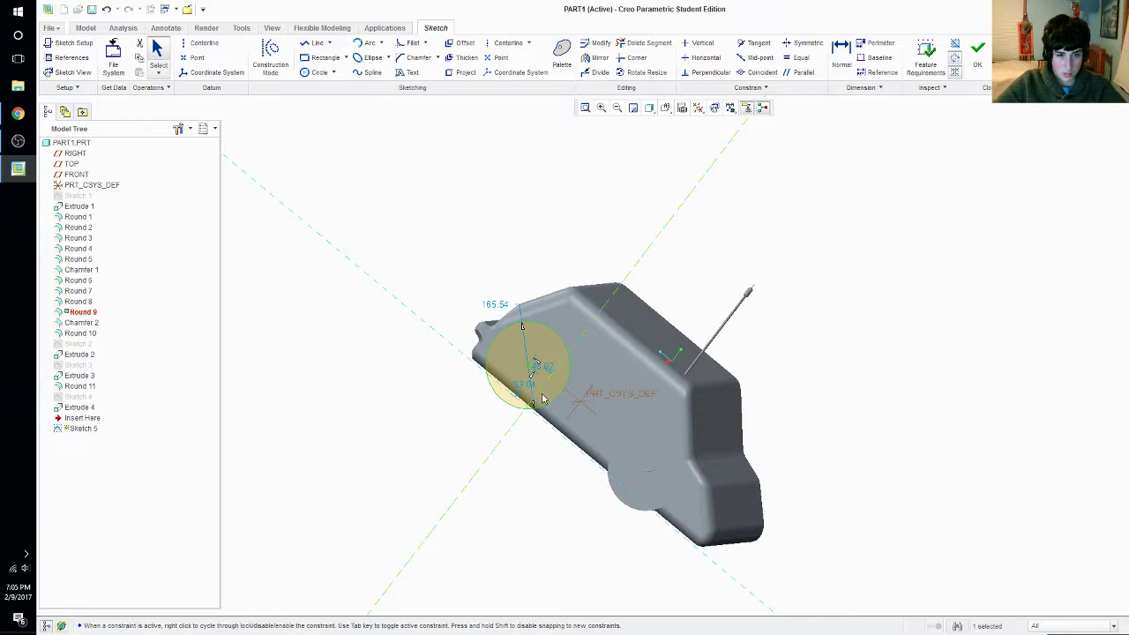
Set the circle centre's distances from the horizontal and vertical sketch references to 50 each
double_click(524, 388)
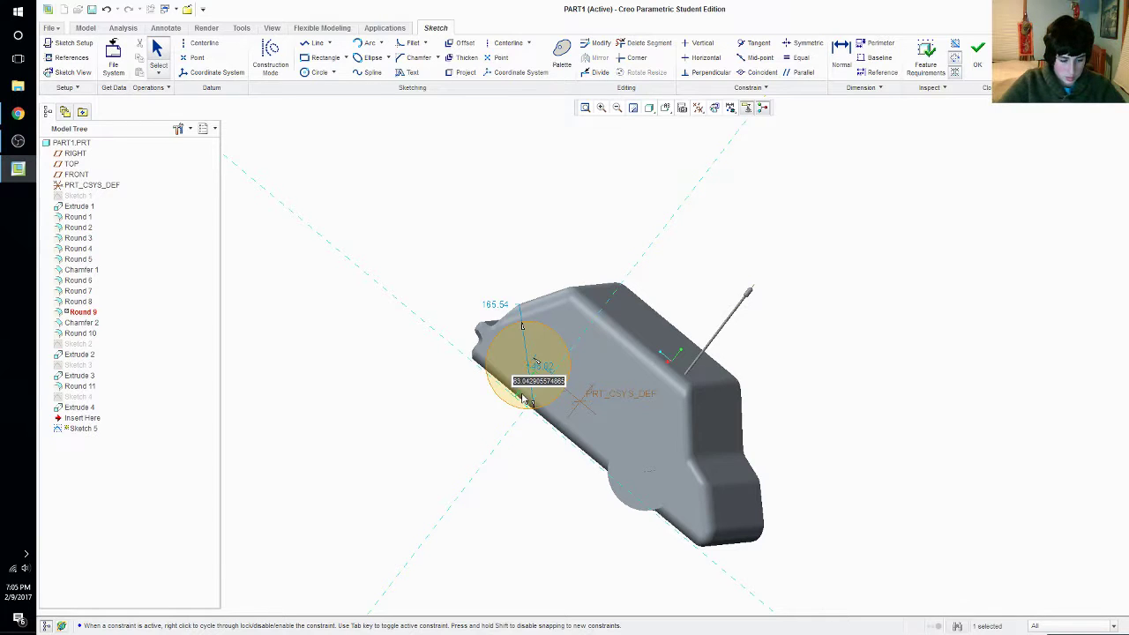
type("50")
key("Return")
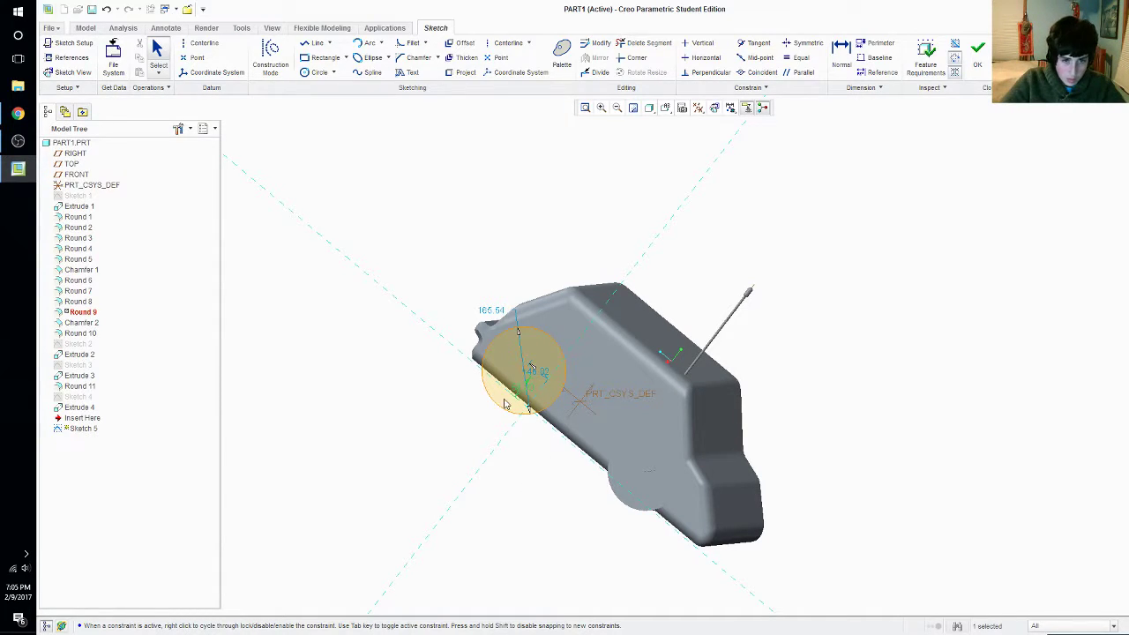
double_click(532, 372)
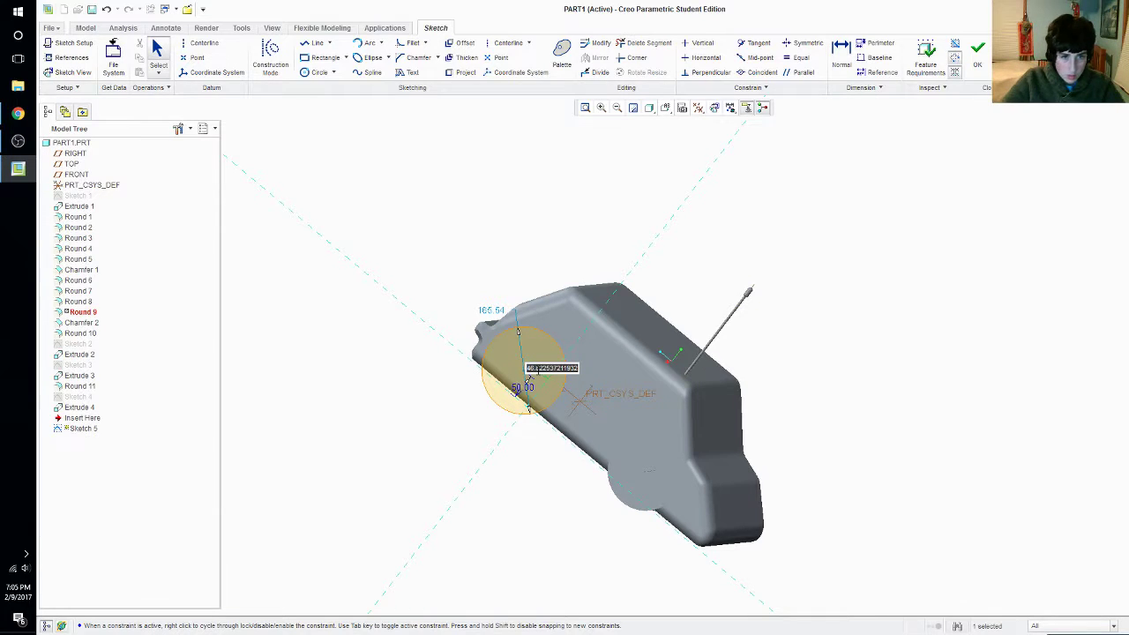
left_click(491, 316)
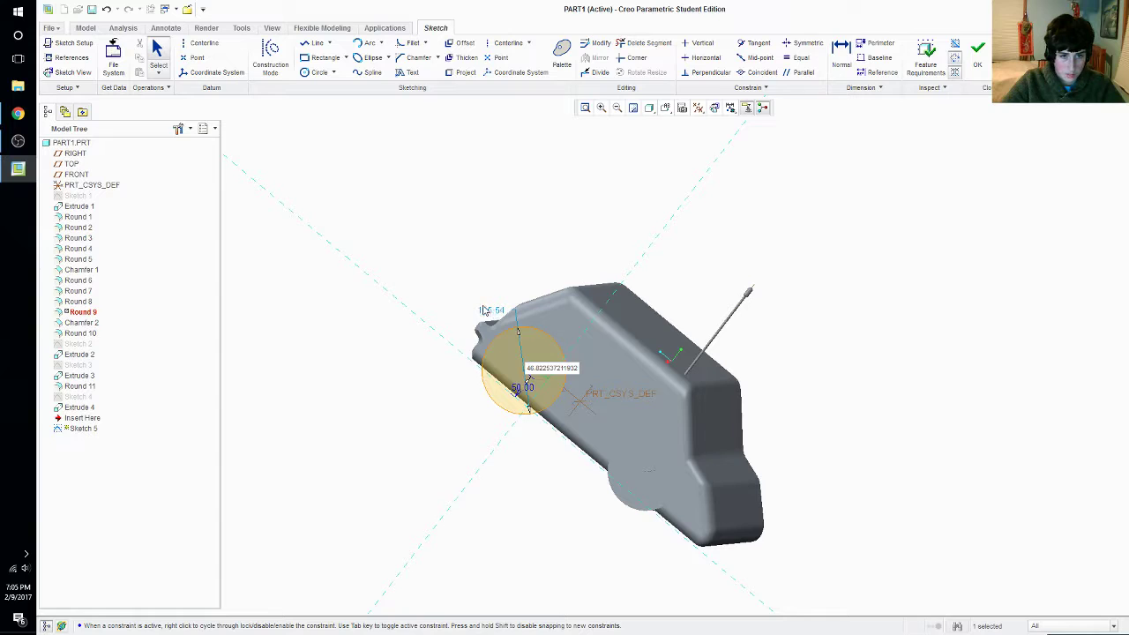
double_click(553, 368)
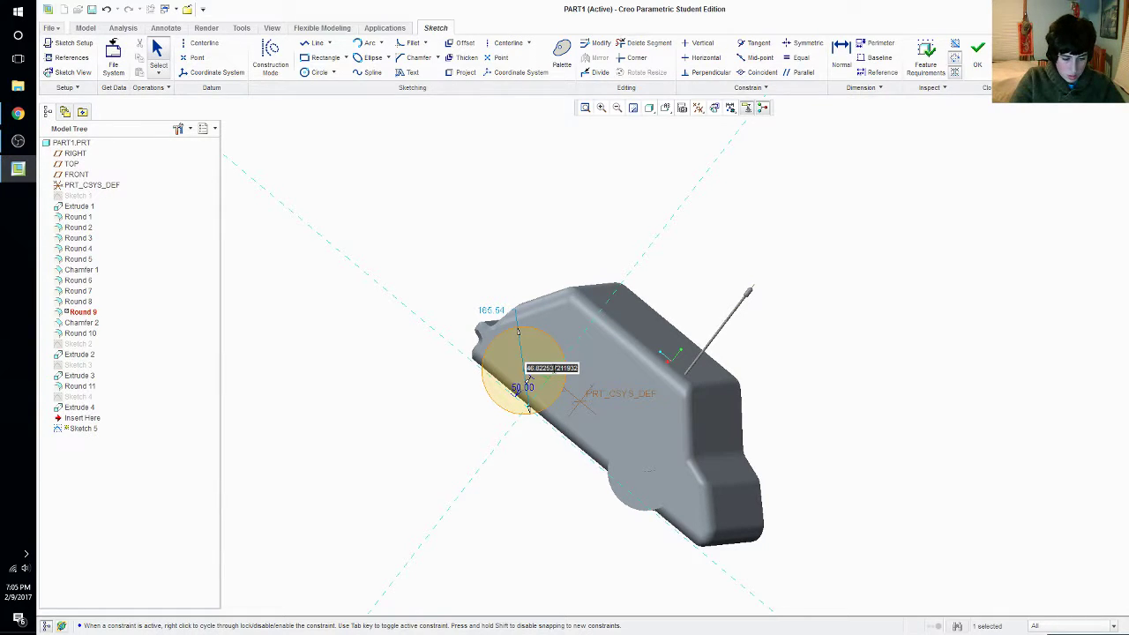
type("45")
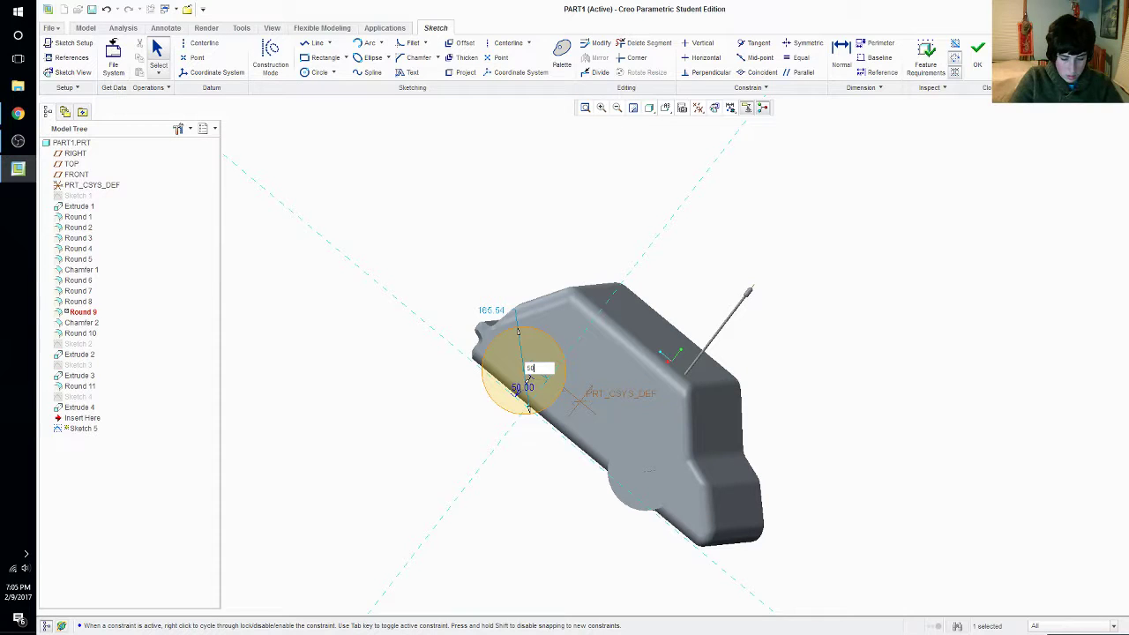
key("Return")
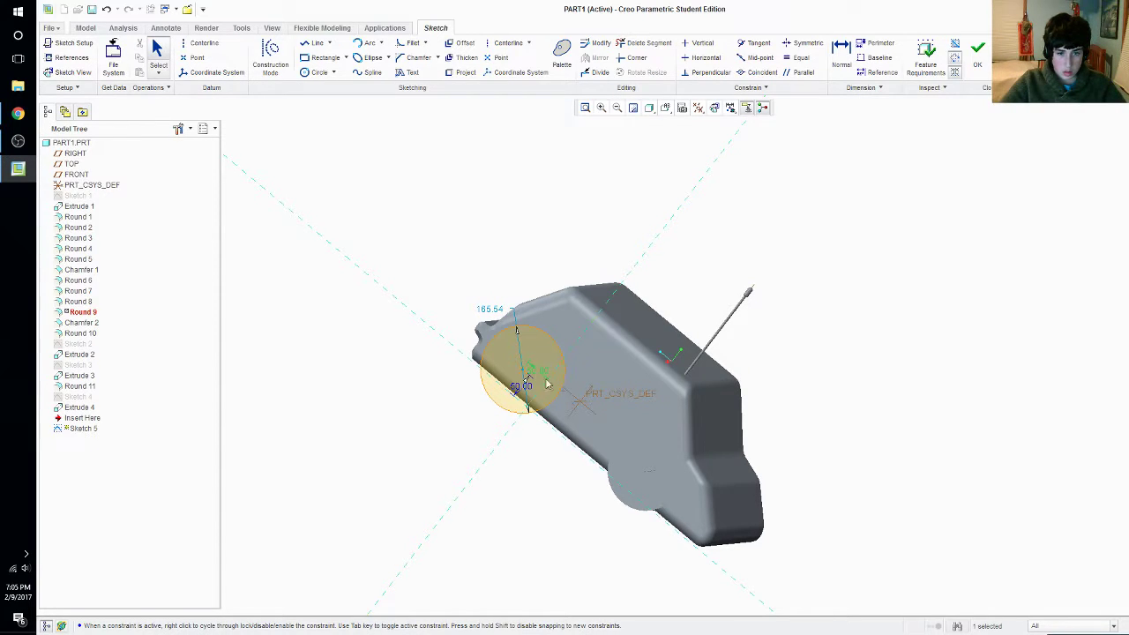
Set the circle's diameter to 150 and finish the sketch
double_click(491, 308)
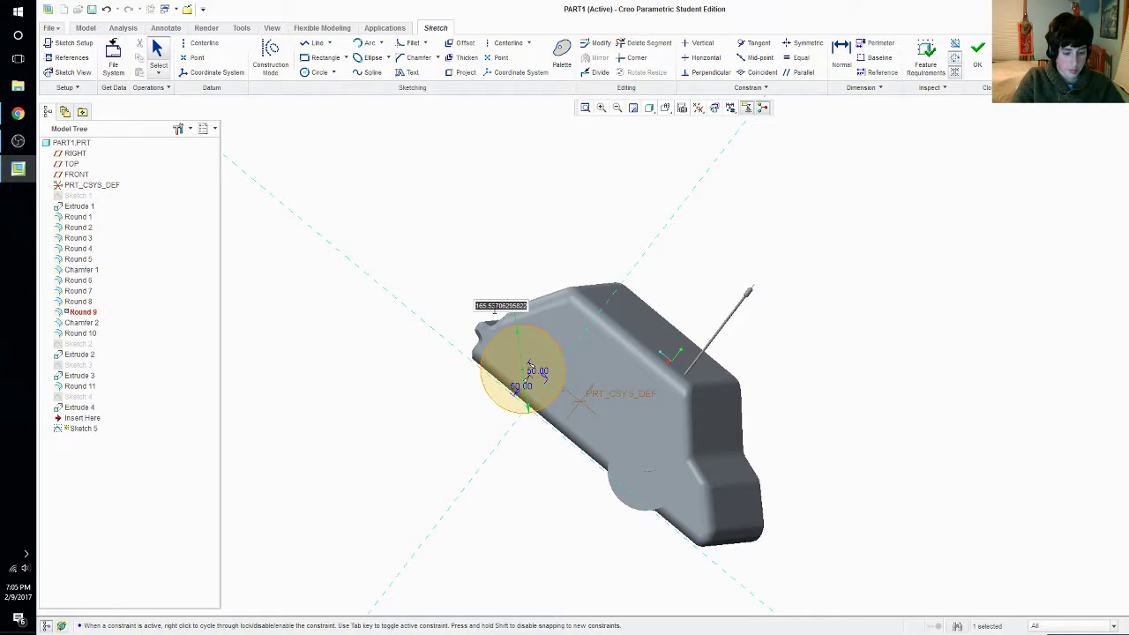
type("15")
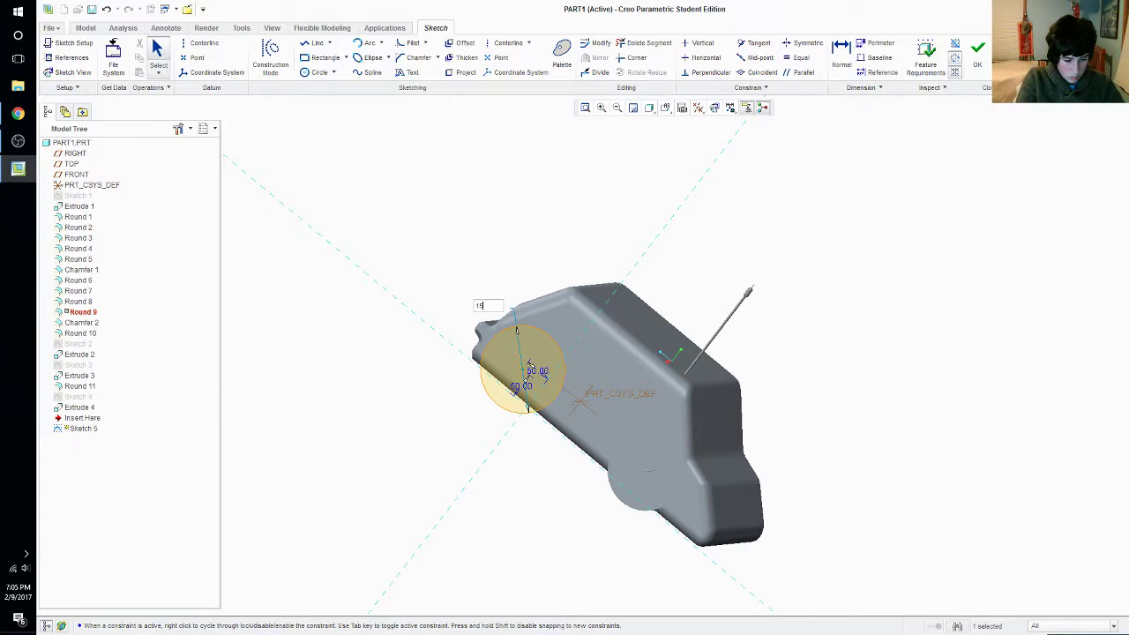
type("0")
key("Return")
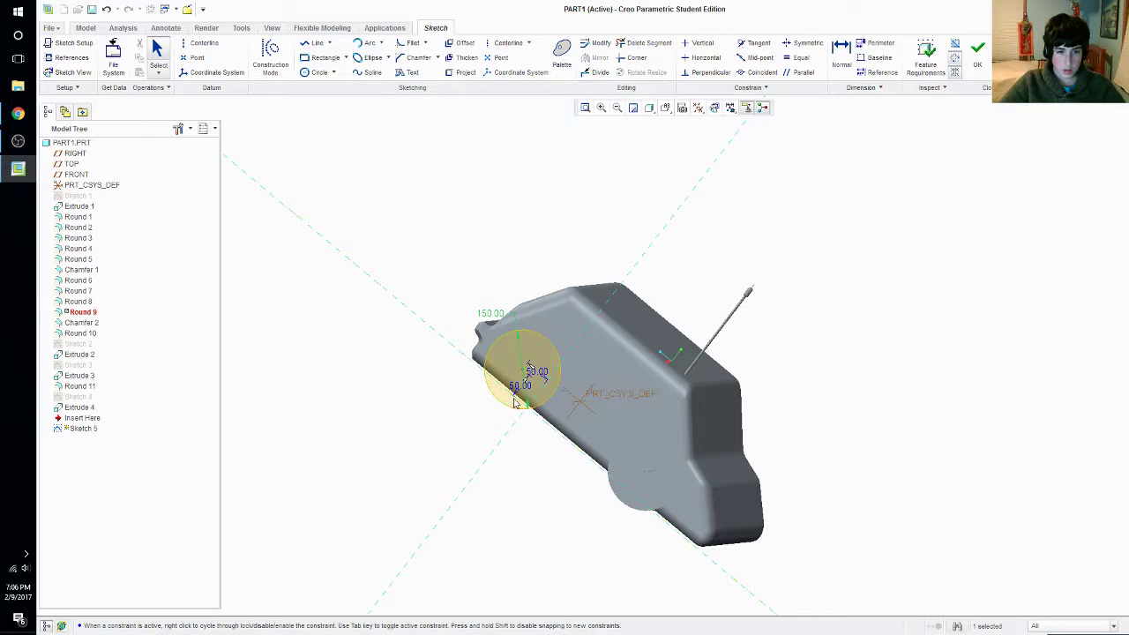
left_click(979, 53)
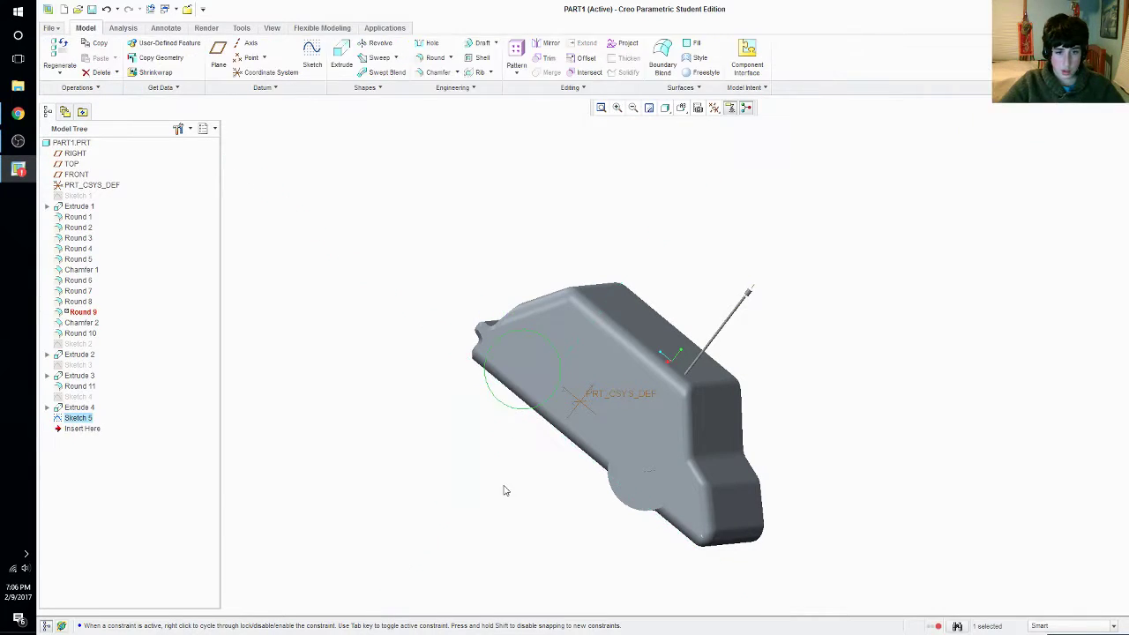
Extrude the second wheel circle inward into the car body to a depth of 50
mouse_move(517, 459)
middle_mouse_down()
mouse_move(558, 443)
mouse_move(550, 469)
mouse_move(498, 473)
middle_mouse_up()
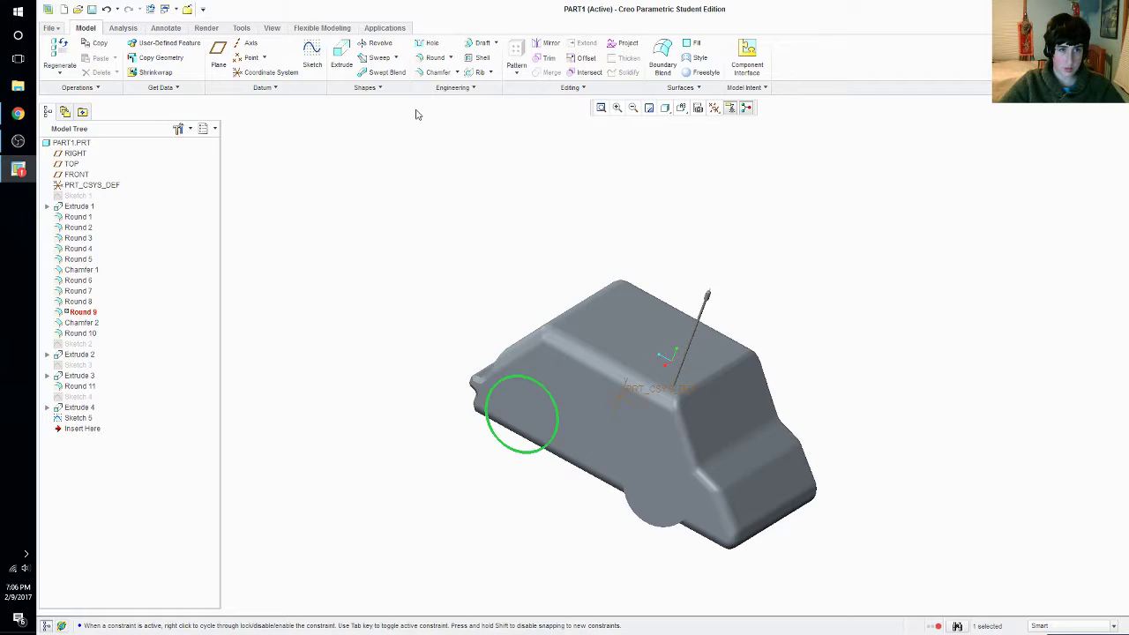
left_click(340, 67)
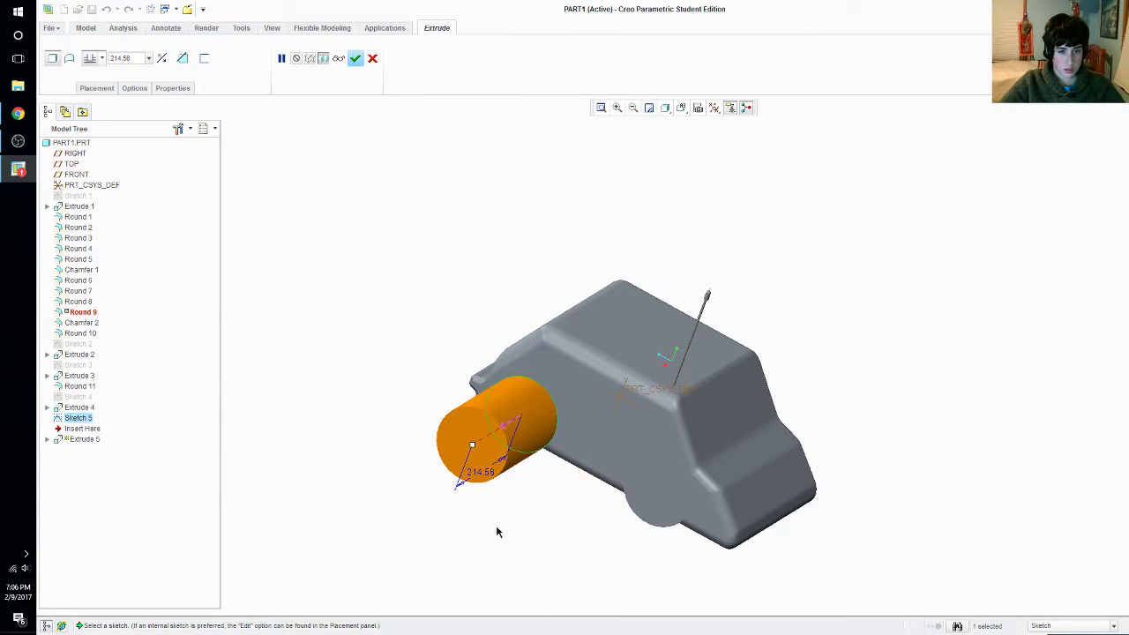
double_click(481, 476)
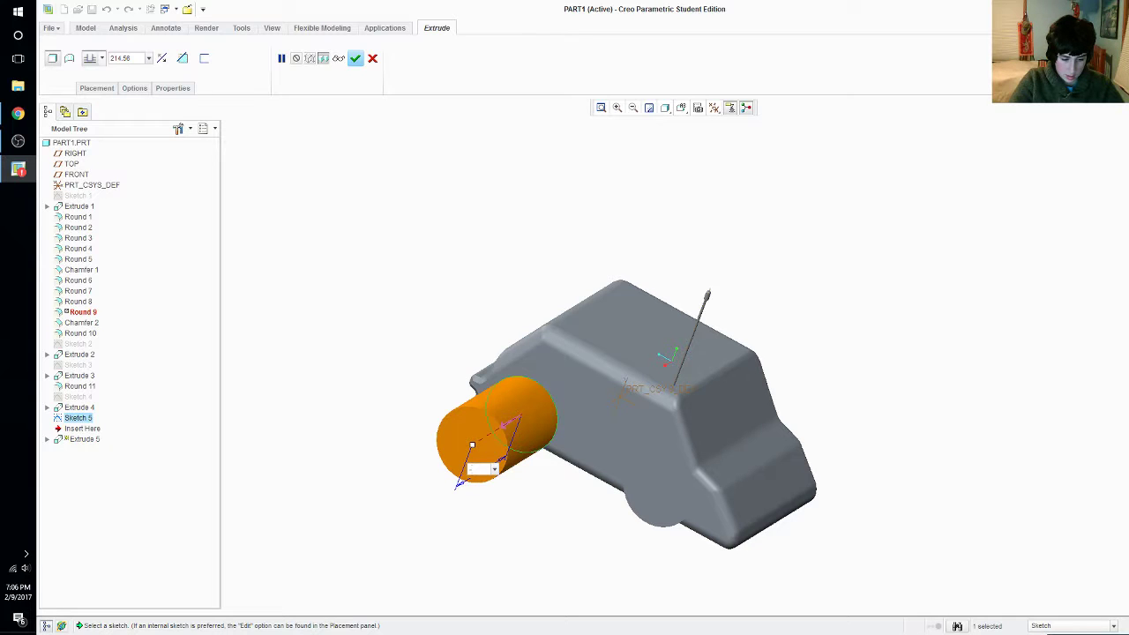
type("50")
key("Return")
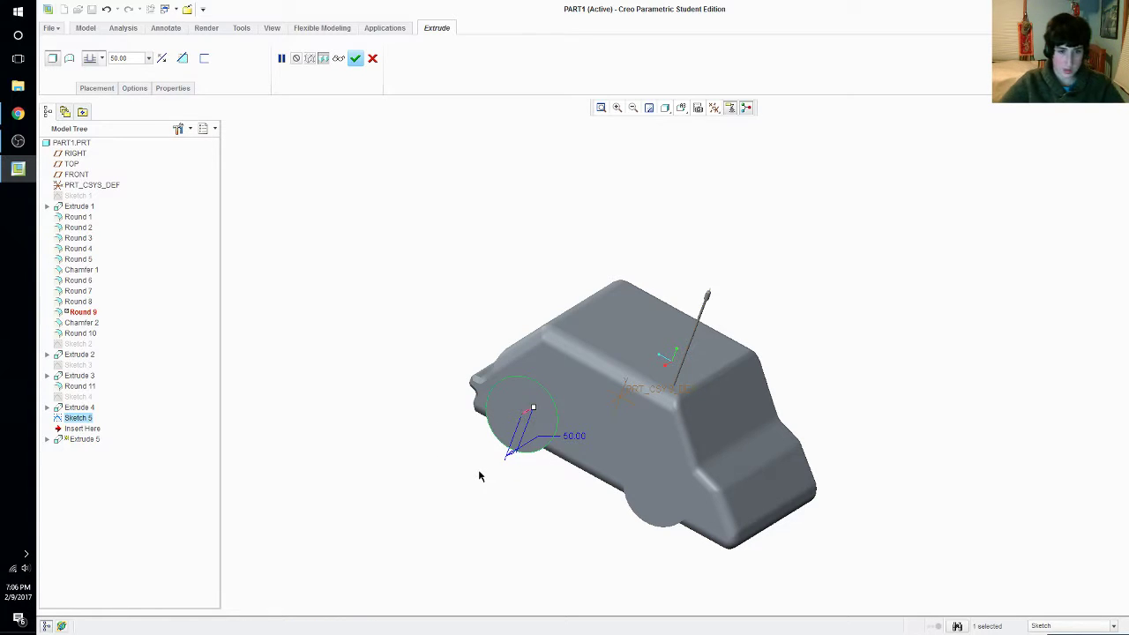
Complete the wheel extrusion from the circle sketch near the car's bumper end with a depth of 50
middle_click_drag(561, 553, 533, 456)
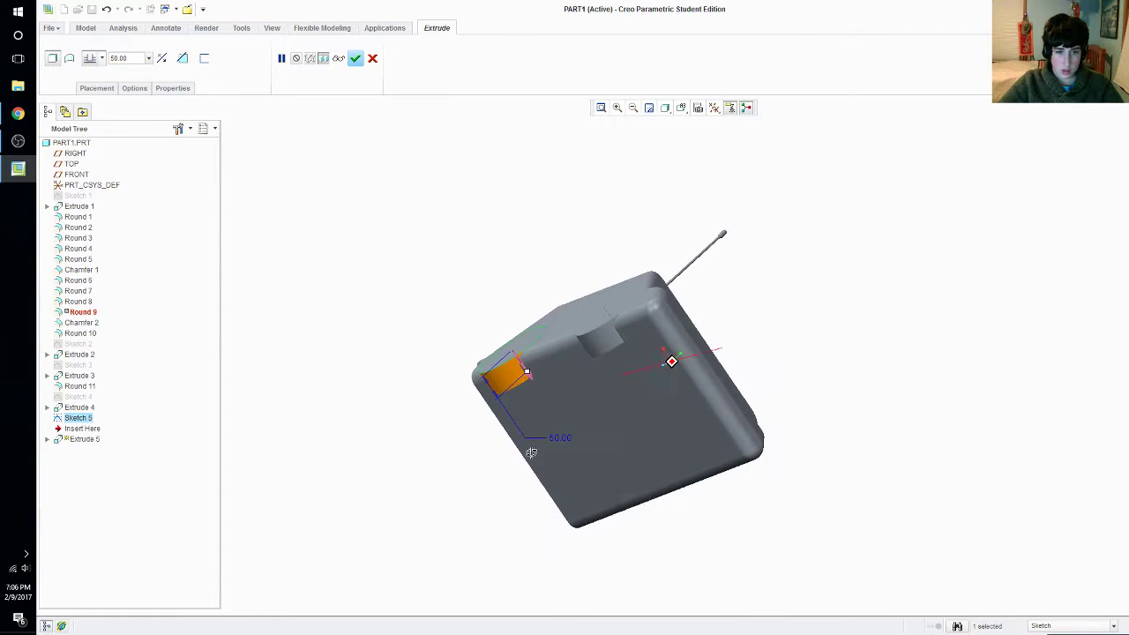
left_click(355, 58)
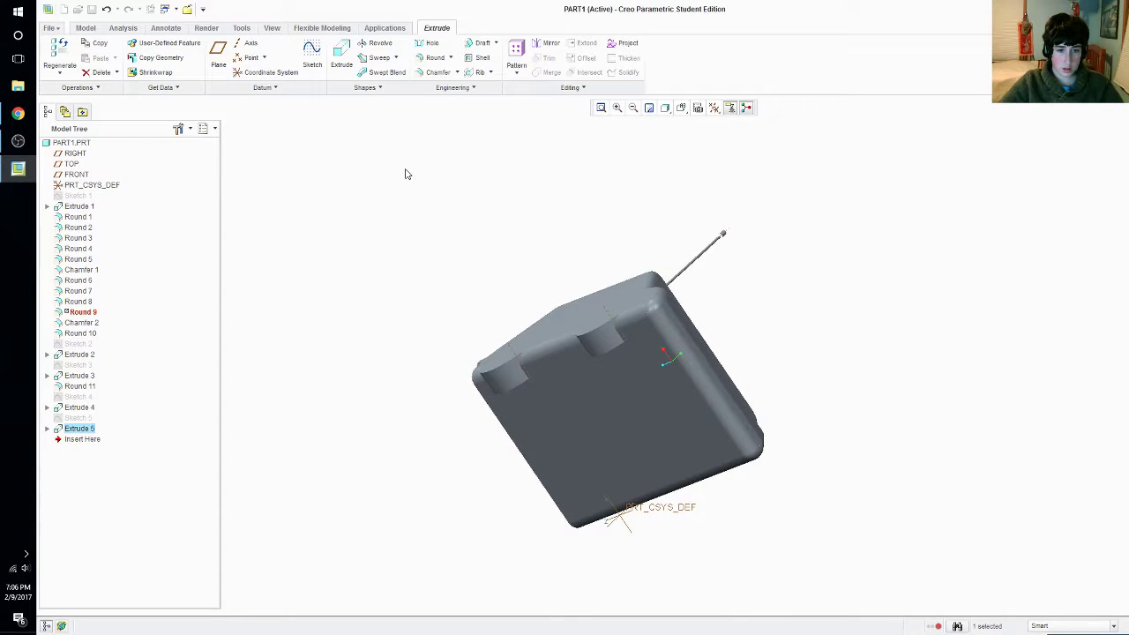
Round the outer and inner curved edges of both wheels on this side of the car with a 10.50 radius
mouse_move(406, 173)
middle_mouse_down()
mouse_move(382, 461)
mouse_move(265, 385)
mouse_move(315, 345)
mouse_move(244, 288)
middle_mouse_up()
mouse_move(420, 373)
middle_mouse_down()
mouse_move(343, 303)
mouse_move(361, 317)
middle_mouse_up()
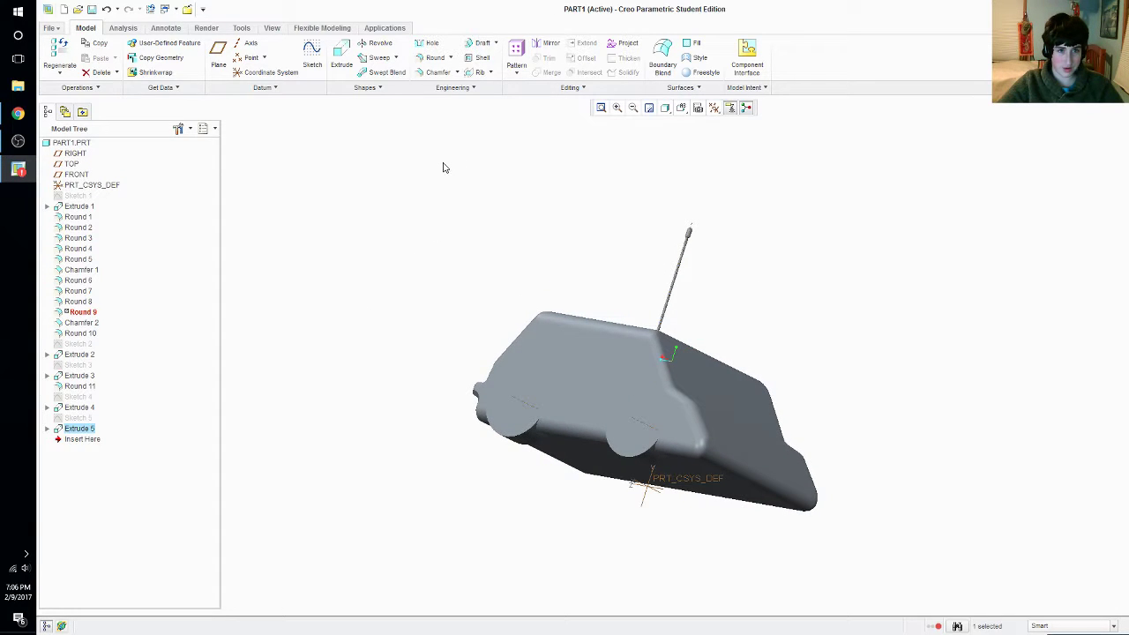
key("r")
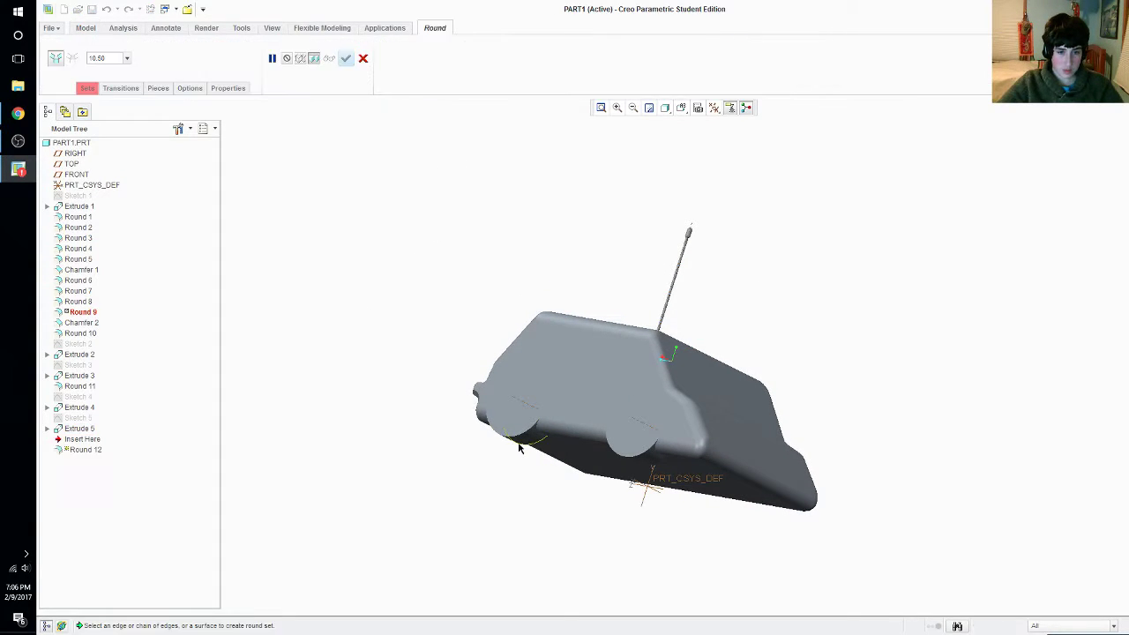
left_click(519, 431)
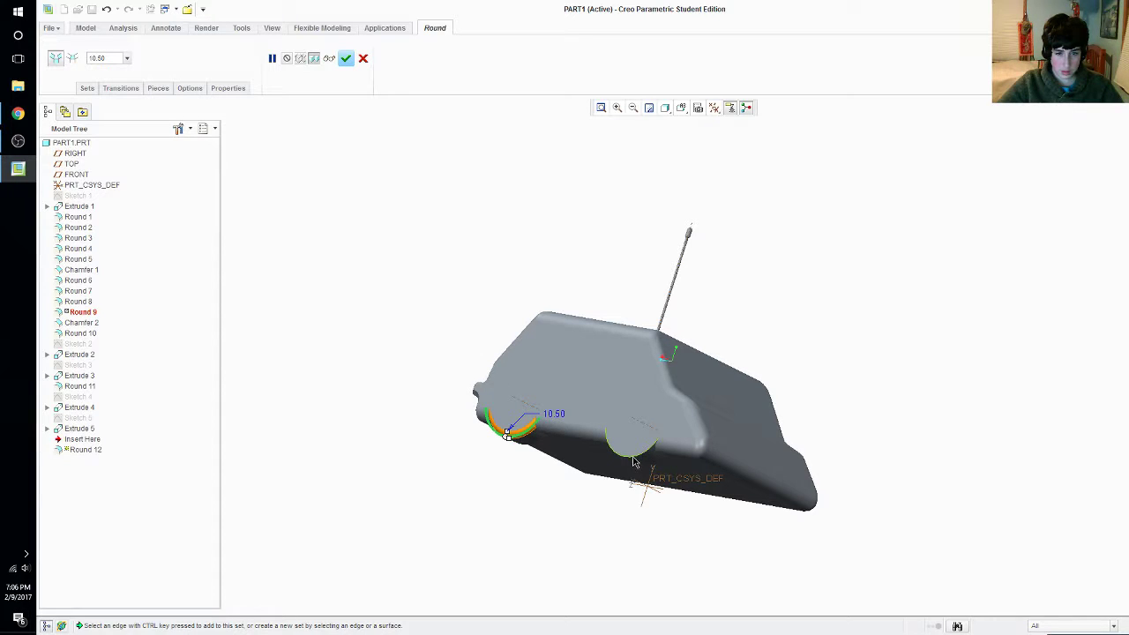
left_click(634, 456, "ctrl")
middle_click_drag(669, 481, 670, 360)
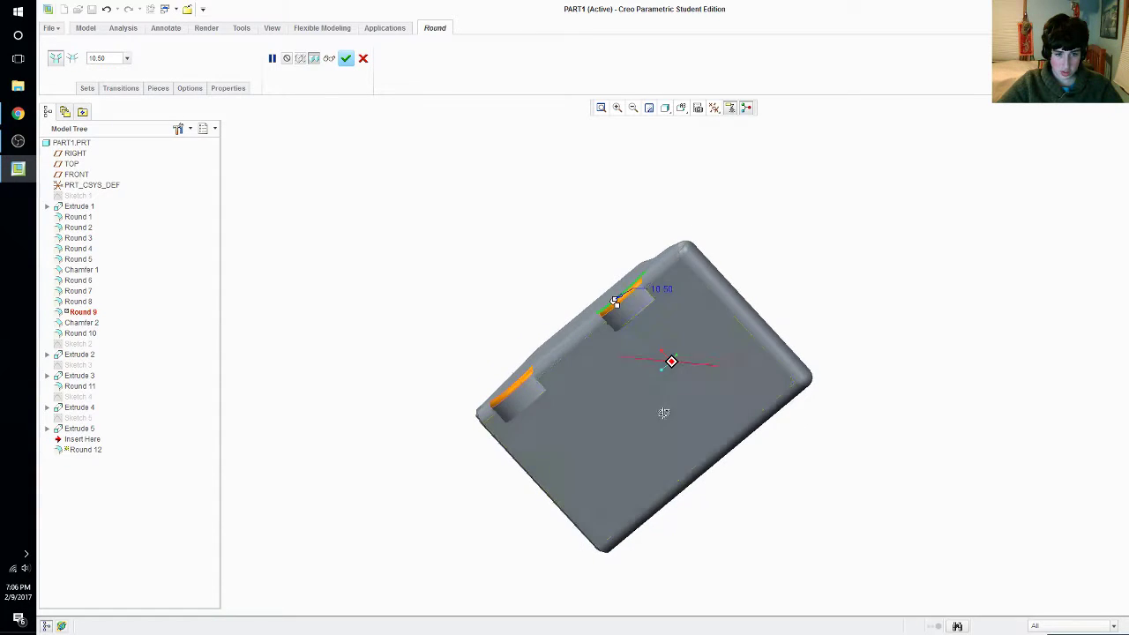
left_click(629, 327, "ctrl")
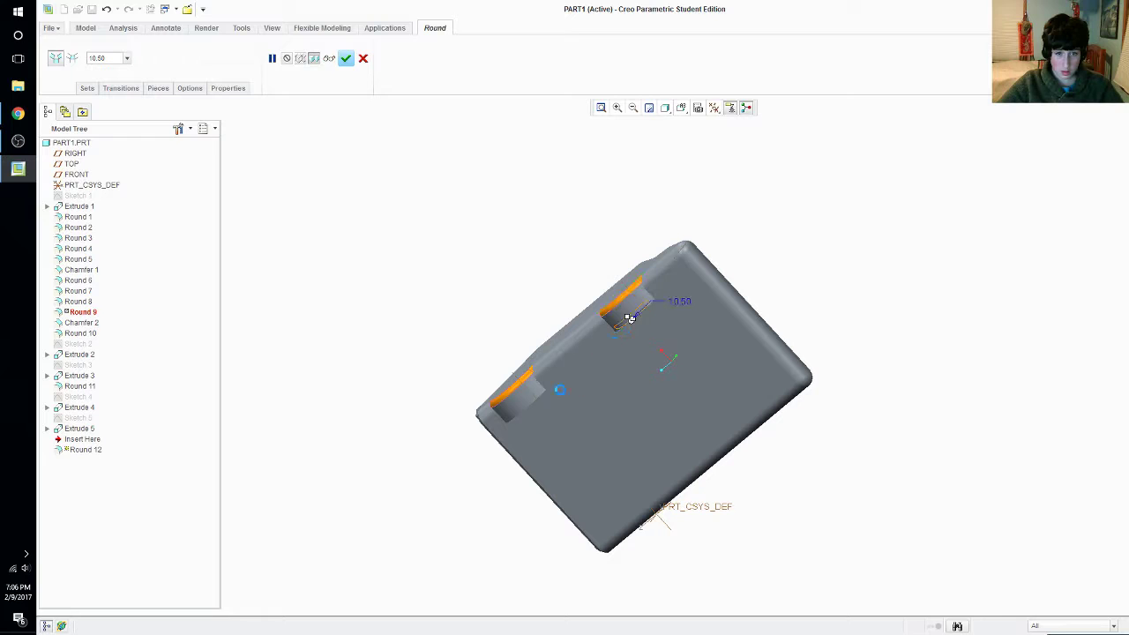
left_click(532, 408, "ctrl")
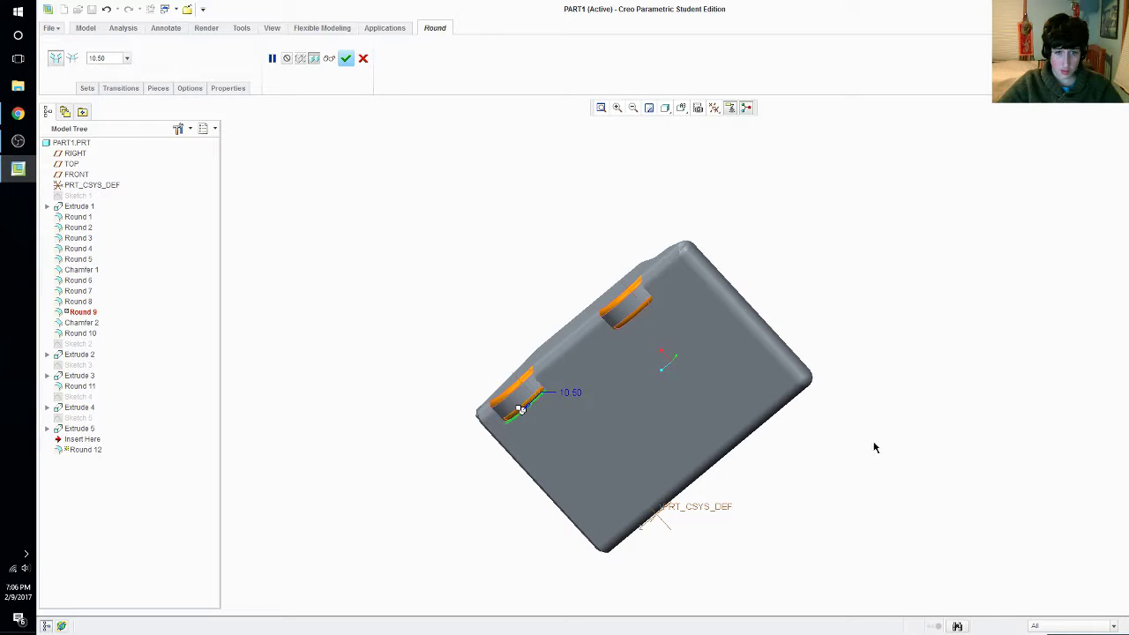
middle_click_drag(875, 447, 597, 282)
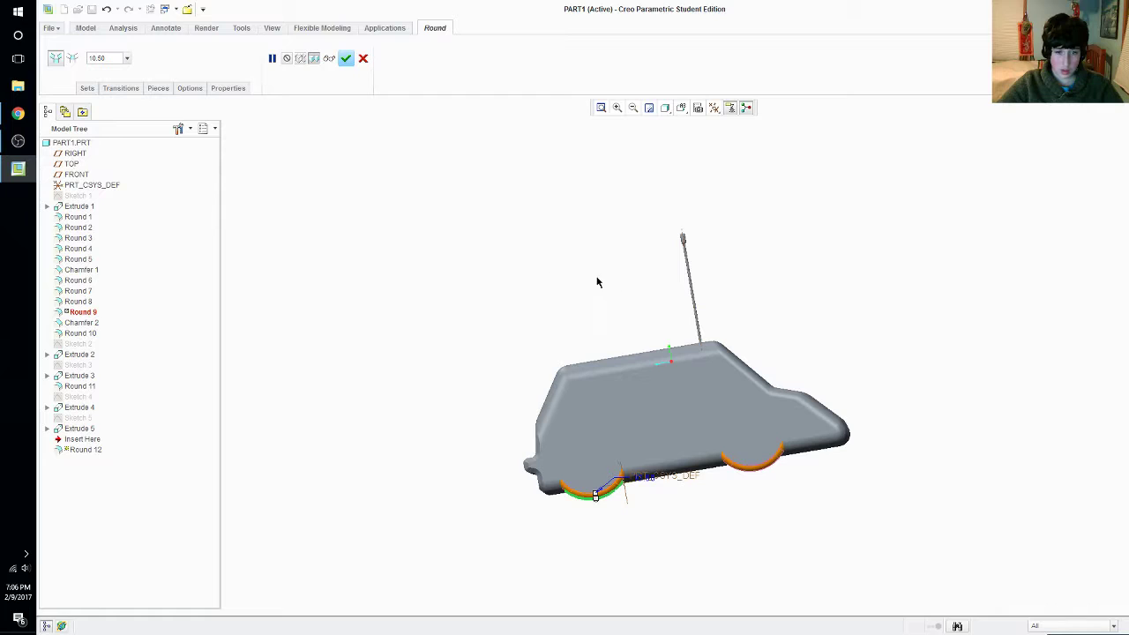
left_click(346, 58)
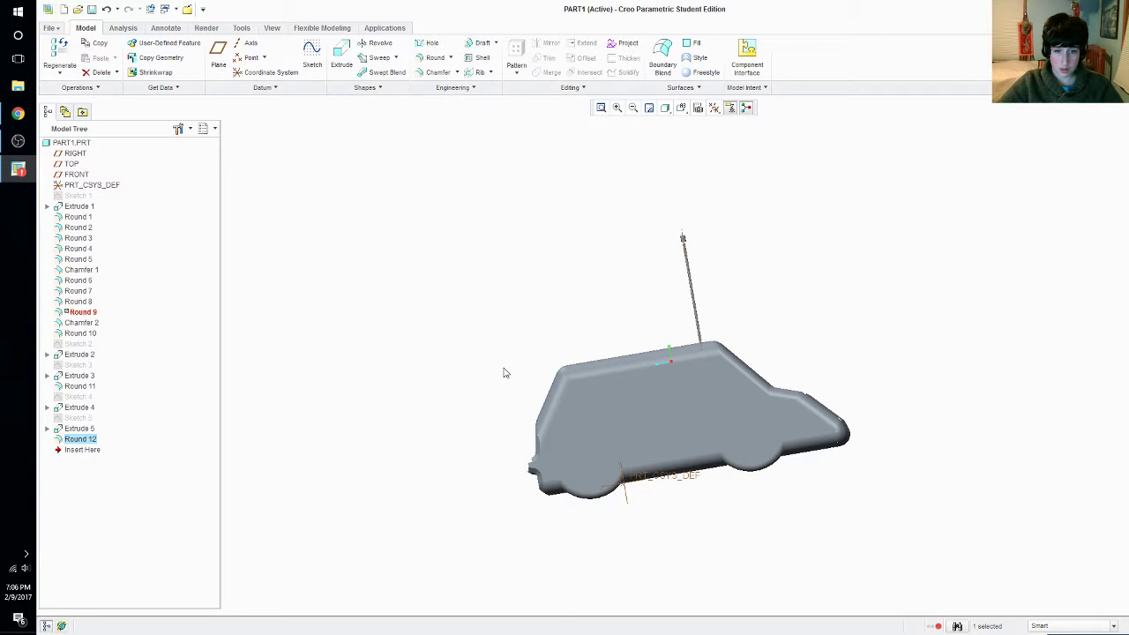
Start a sketch on the flat side face of the car opposite the finished wheels
middle_click_drag(504, 373, 935, 421)
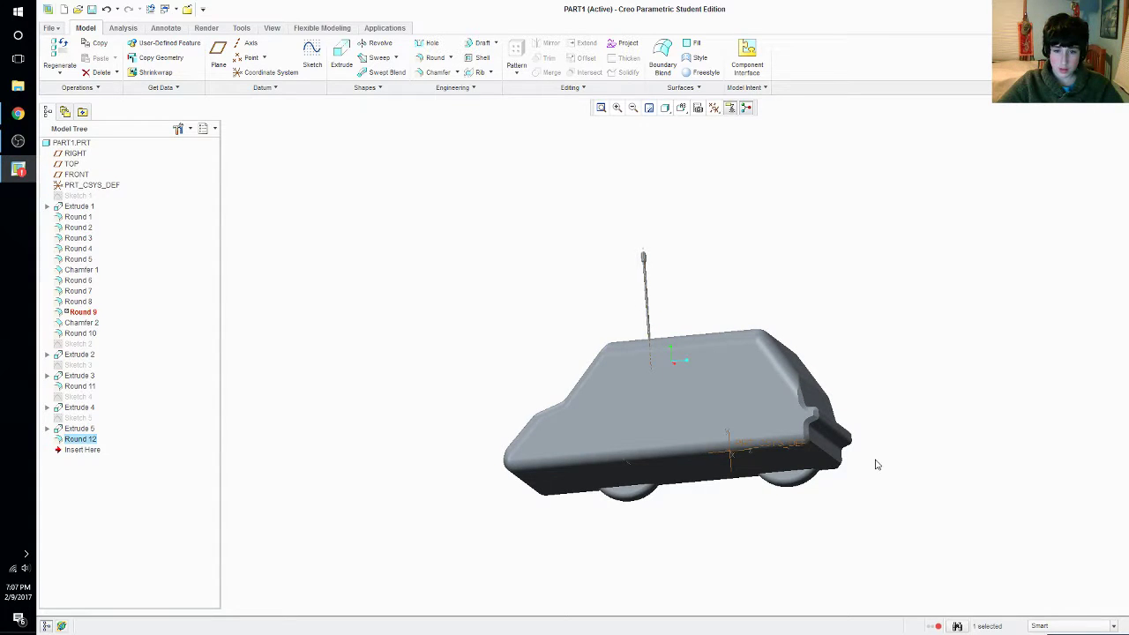
middle_click_drag(877, 461, 847, 424)
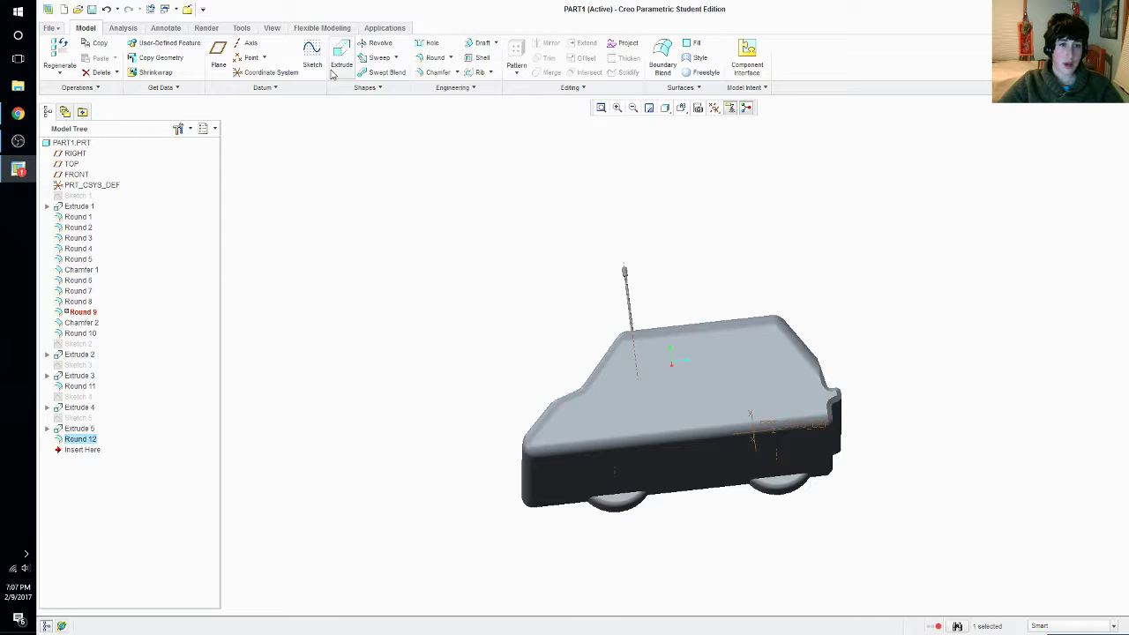
left_click(694, 342)
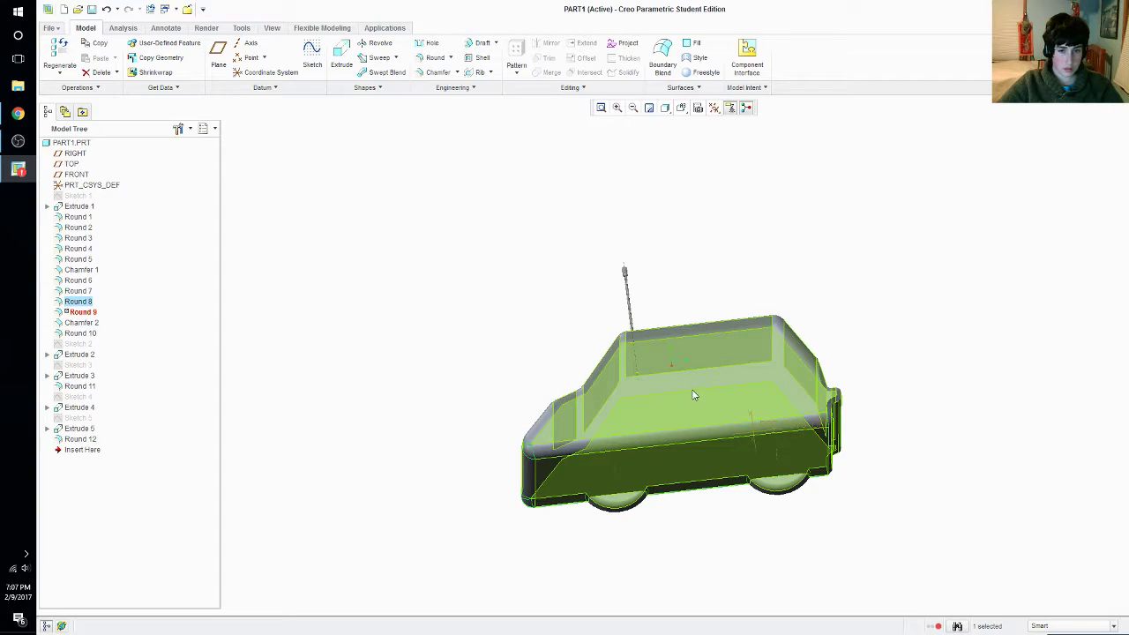
left_click(657, 394)
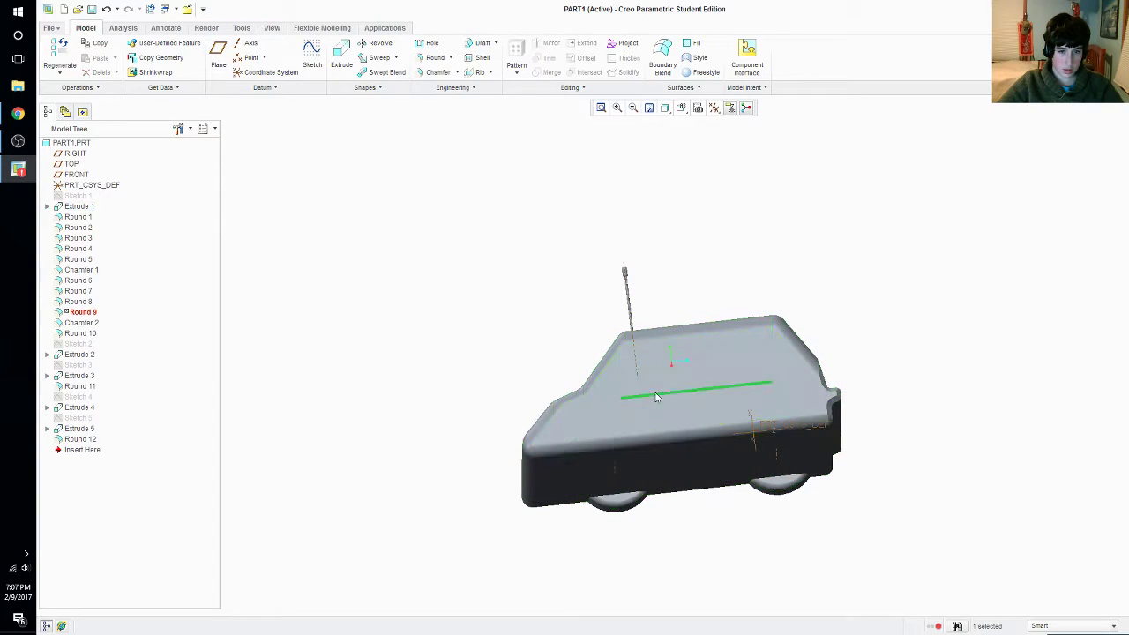
left_click(675, 369)
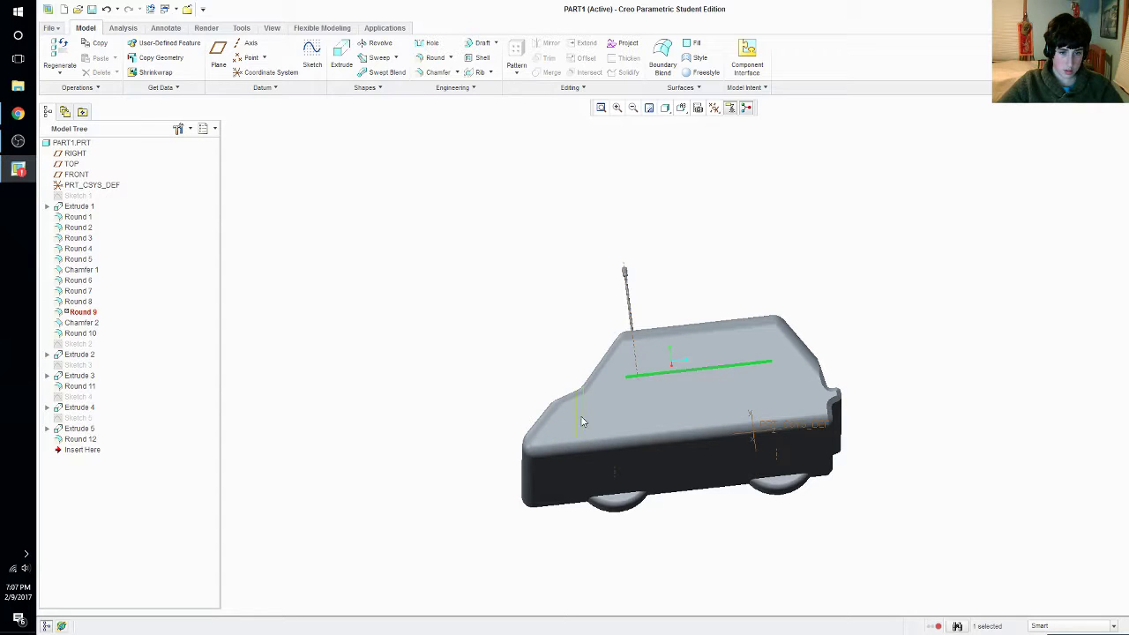
left_click(623, 421)
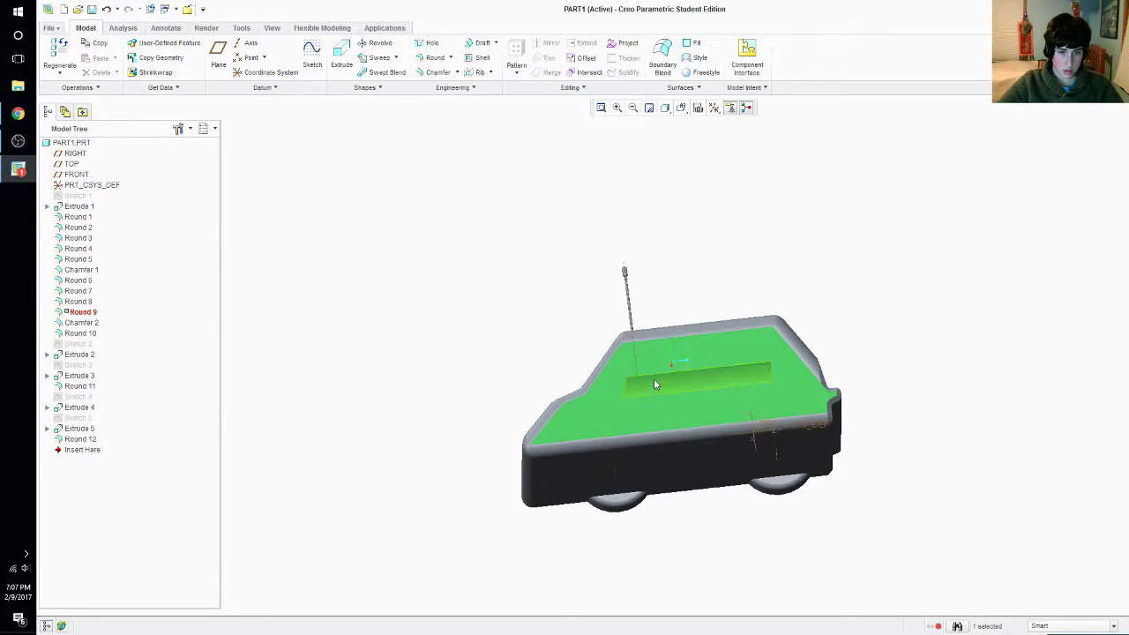
left_click(319, 65)
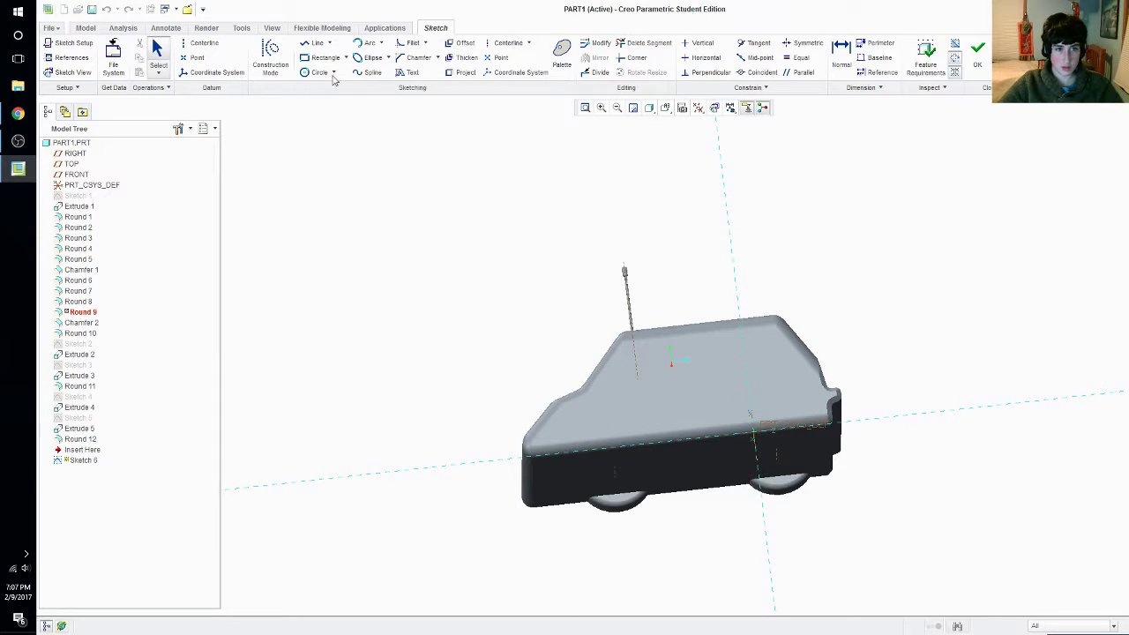
Draw a circle on the side face near the car's bumper end and set its diameter to 150
left_click(318, 73)
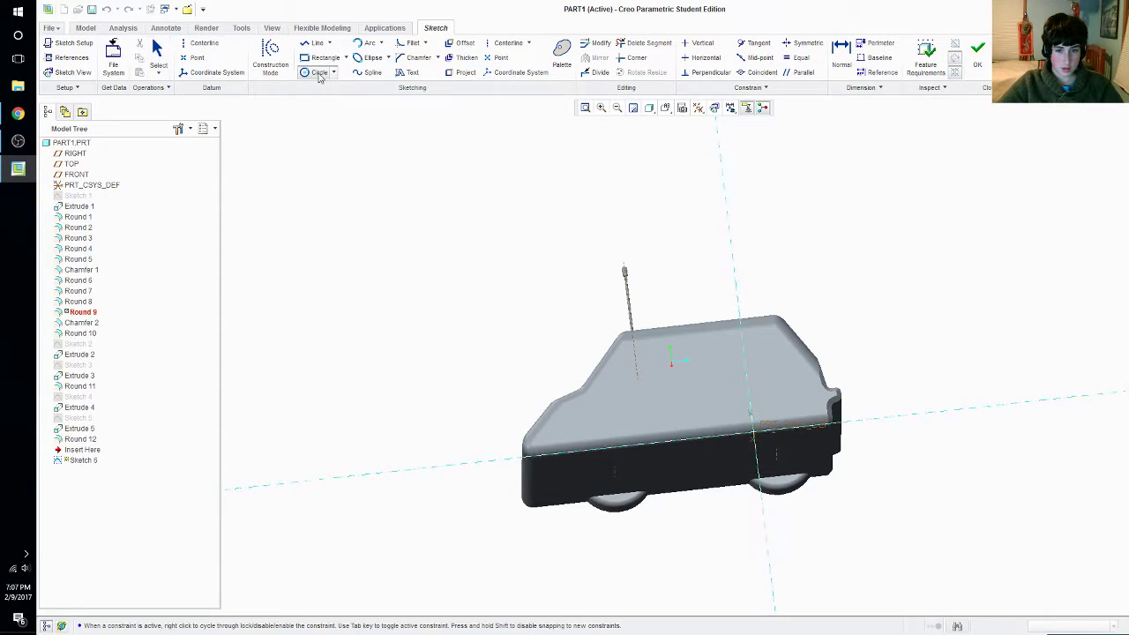
left_click(776, 395)
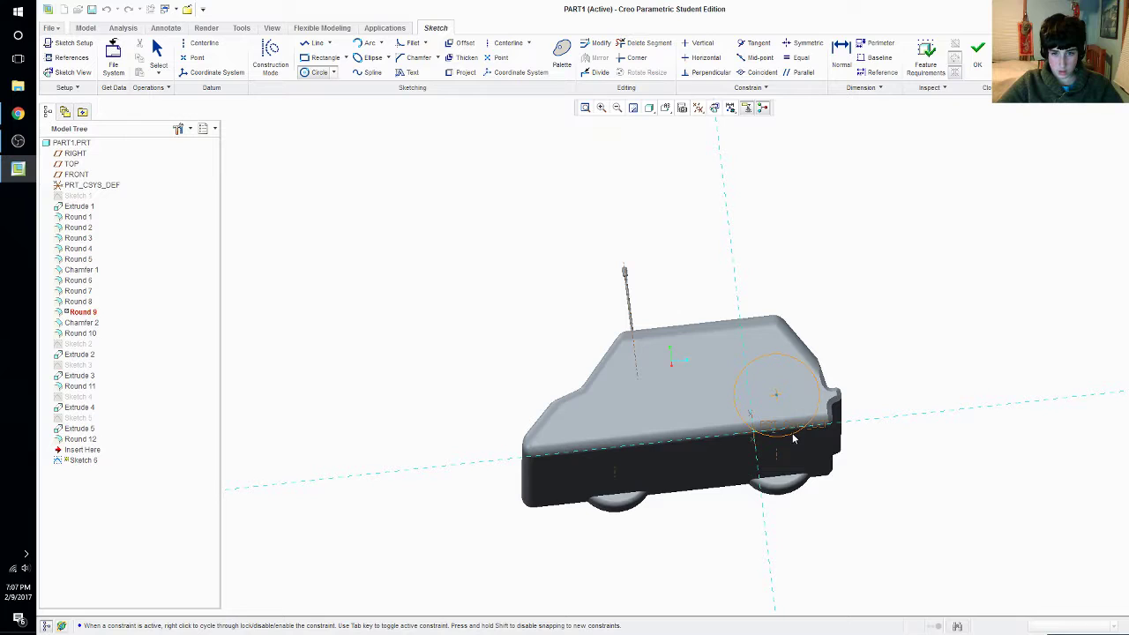
left_click(793, 438)
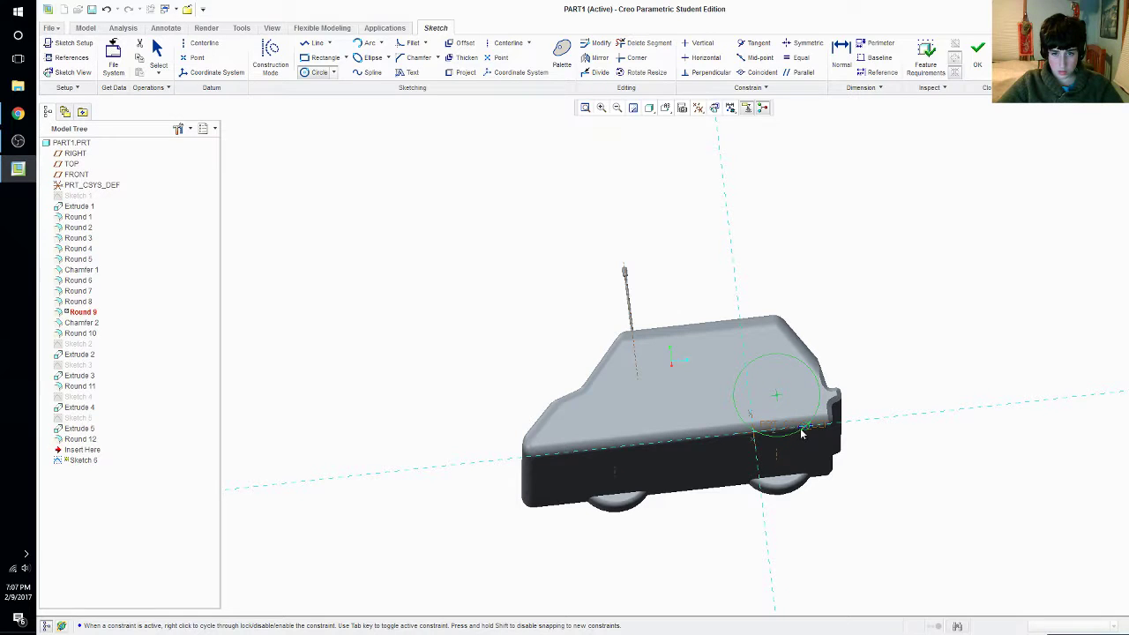
middle_click(786, 381)
double_click(705, 360)
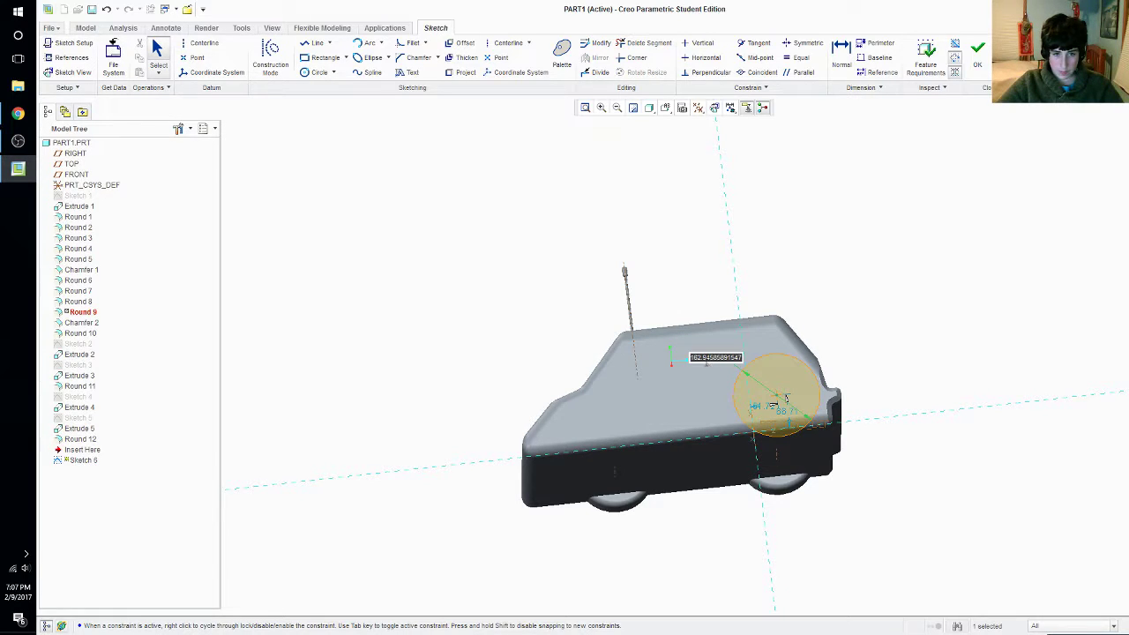
type("15")
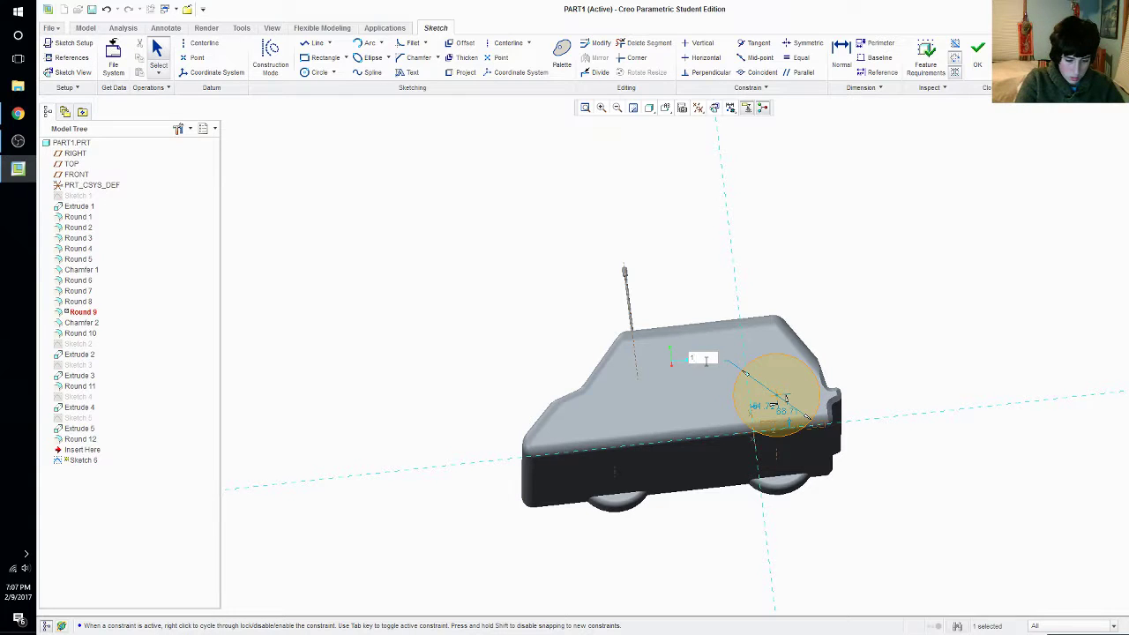
type("0")
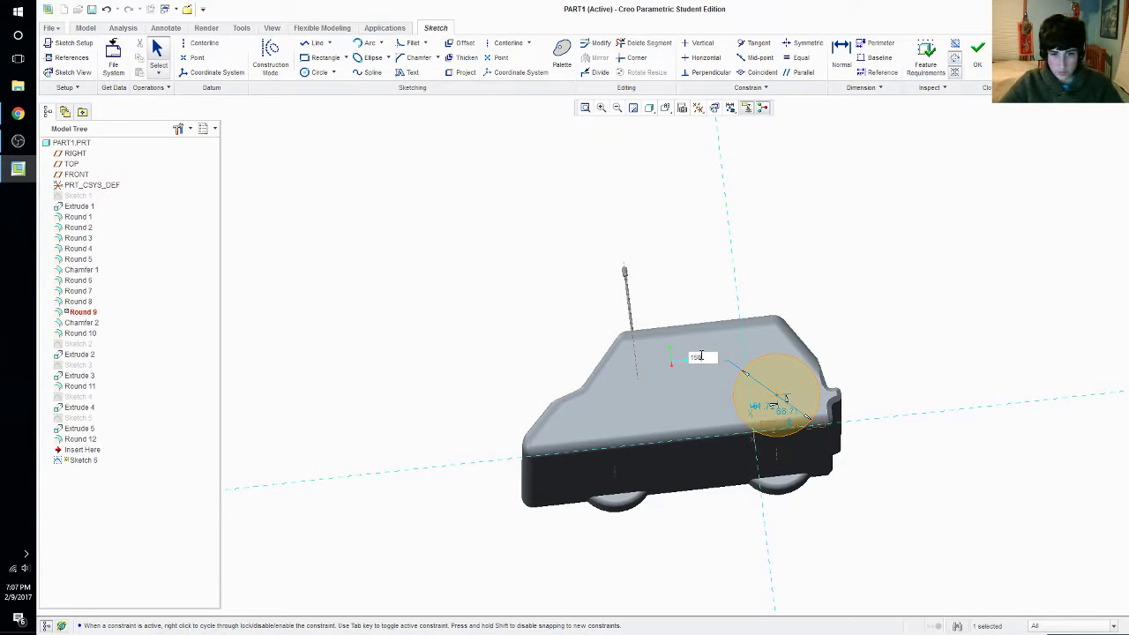
key("Return")
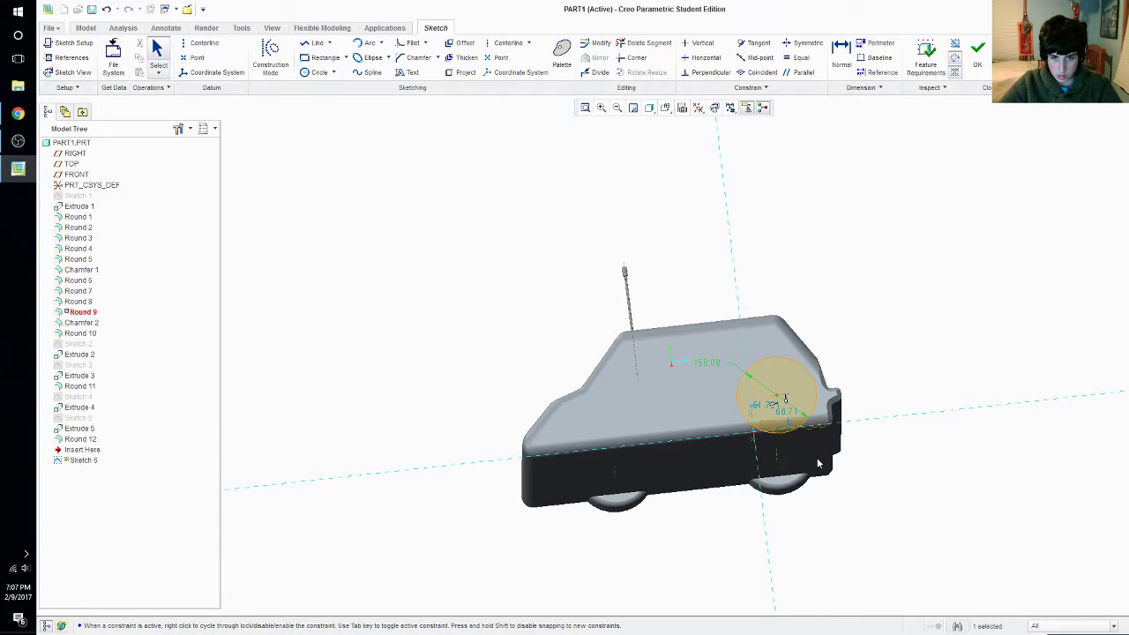
Reposition the circle to line up with the wheel on the opposite side of the car and finish the sketch
middle_click_drag(816, 463, 814, 471)
middle_click_drag(813, 478, 792, 461)
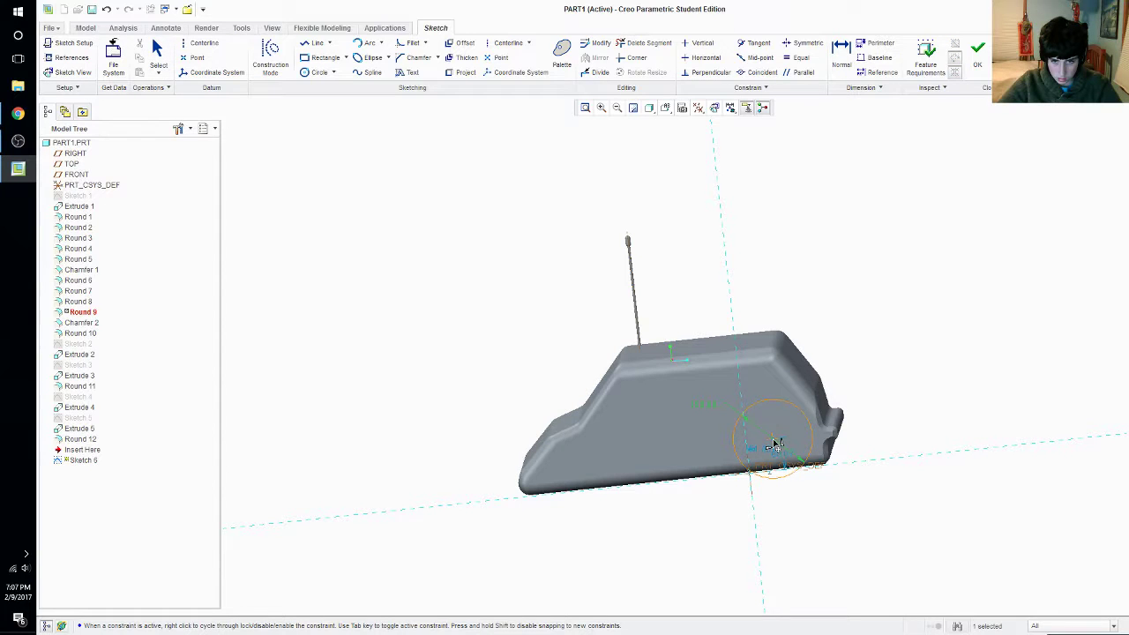
left_click(773, 444)
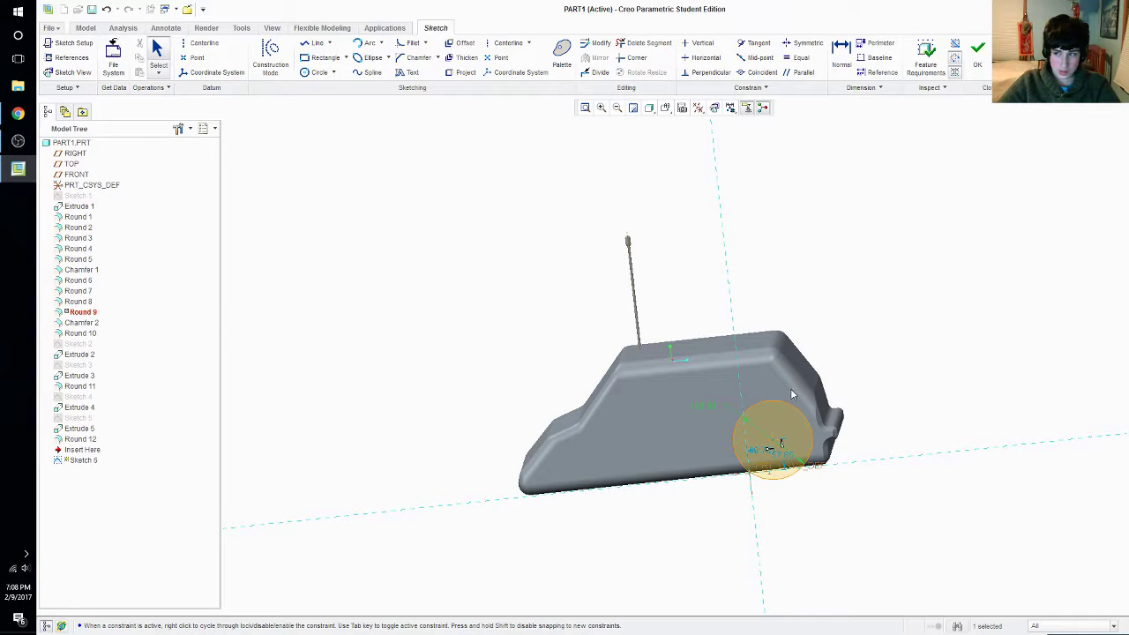
middle_click_drag(739, 403, 764, 413)
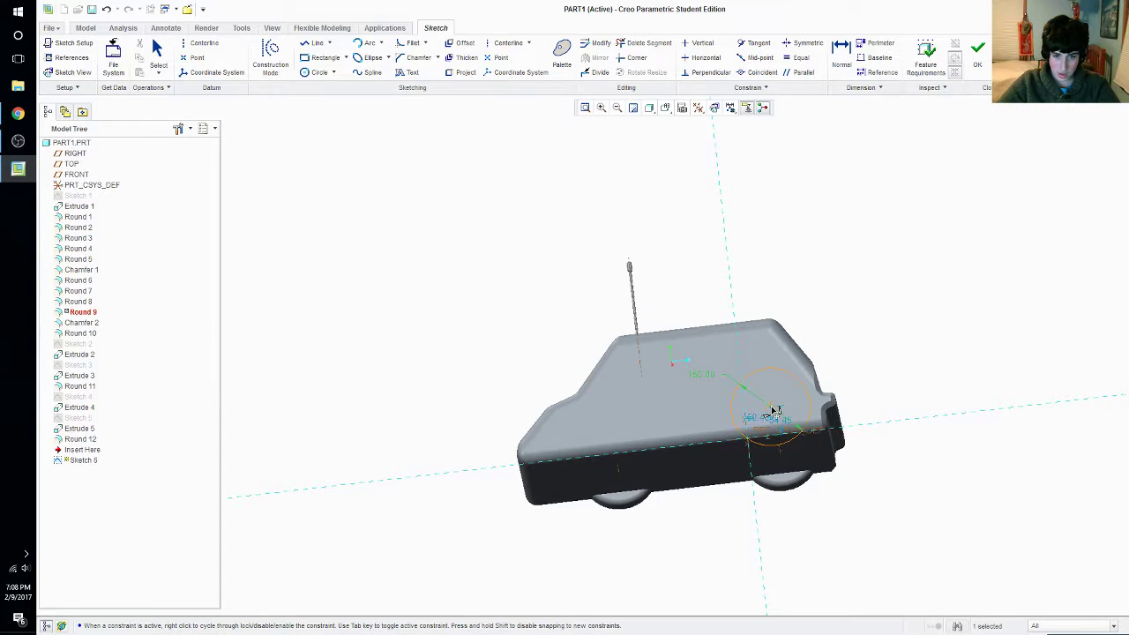
middle_click(776, 409)
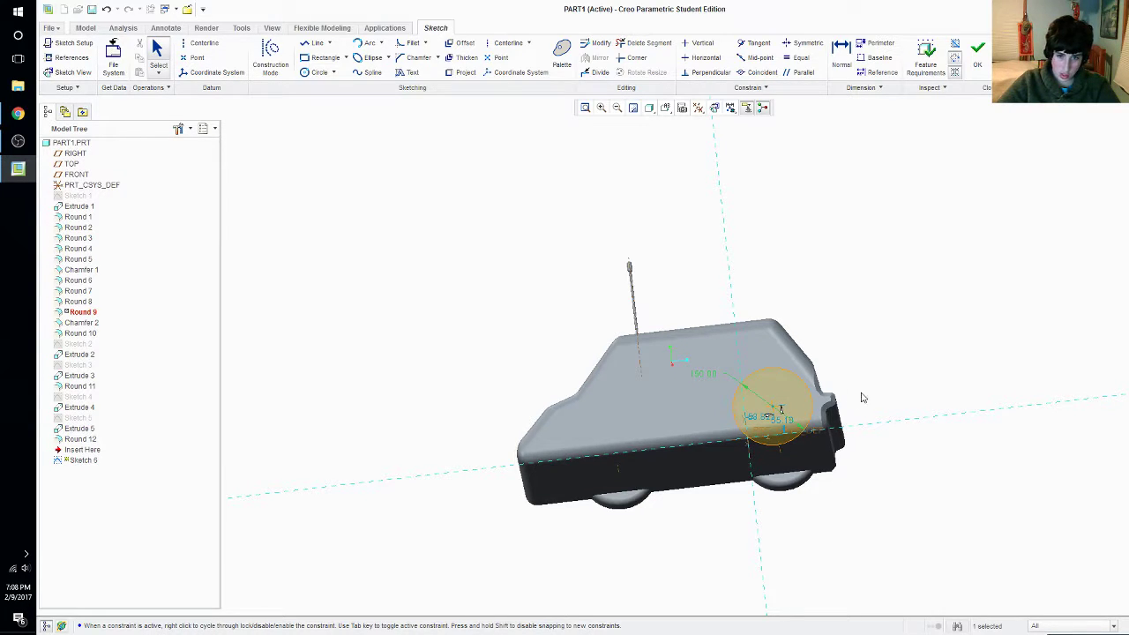
middle_click_drag(862, 398, 874, 403)
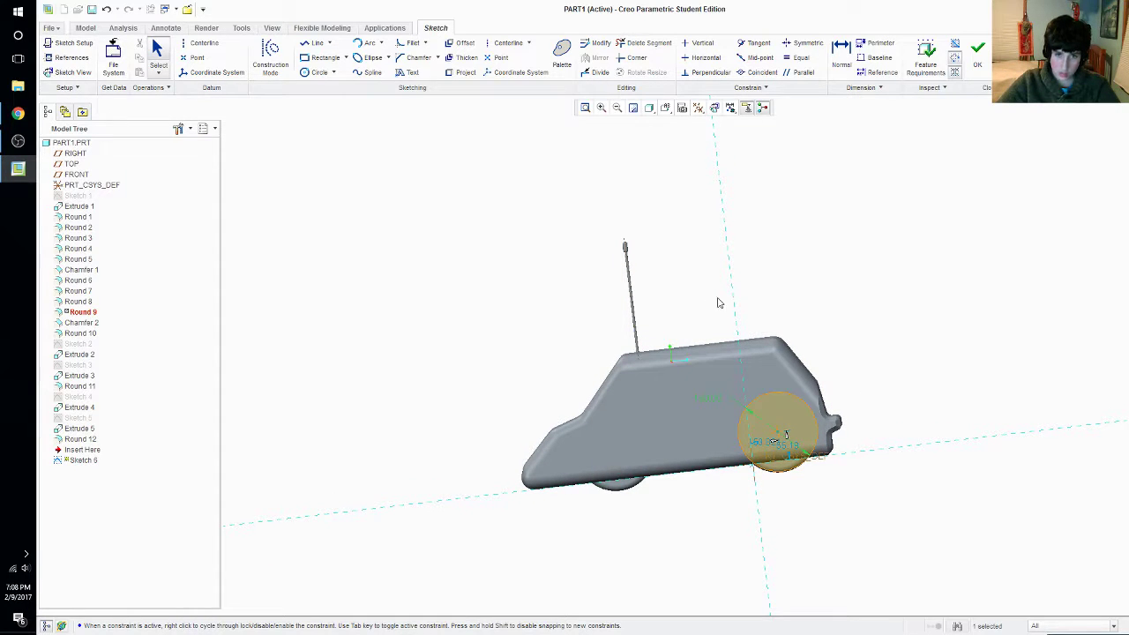
left_click(977, 49)
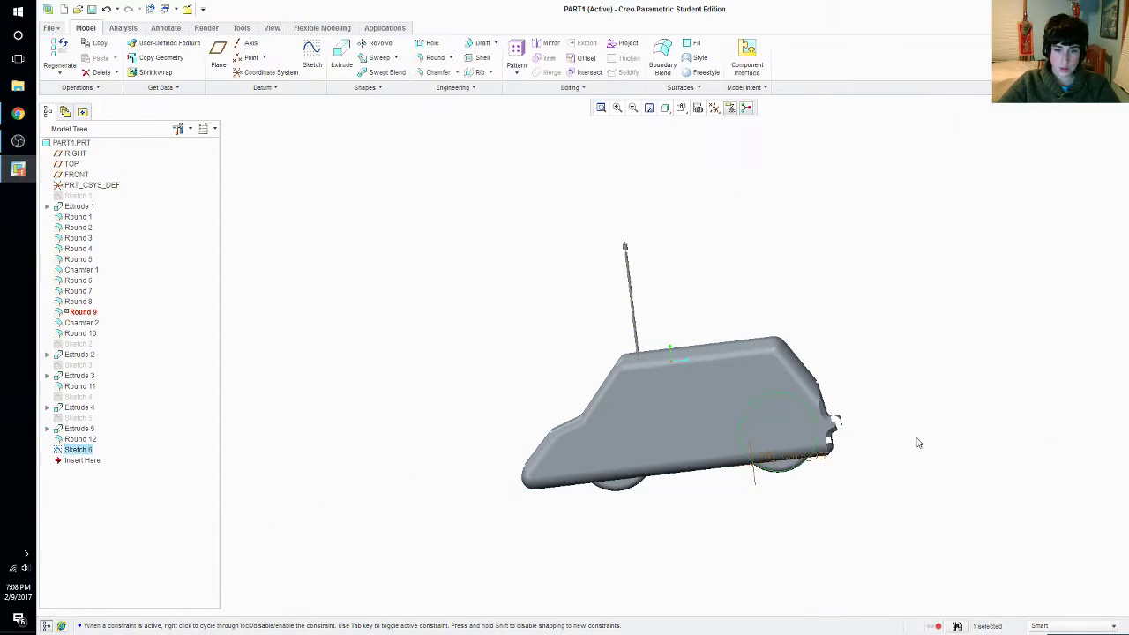
Extrude the circle near the bumper end 50 inward into the car body to form the wheel
left_click(780, 474)
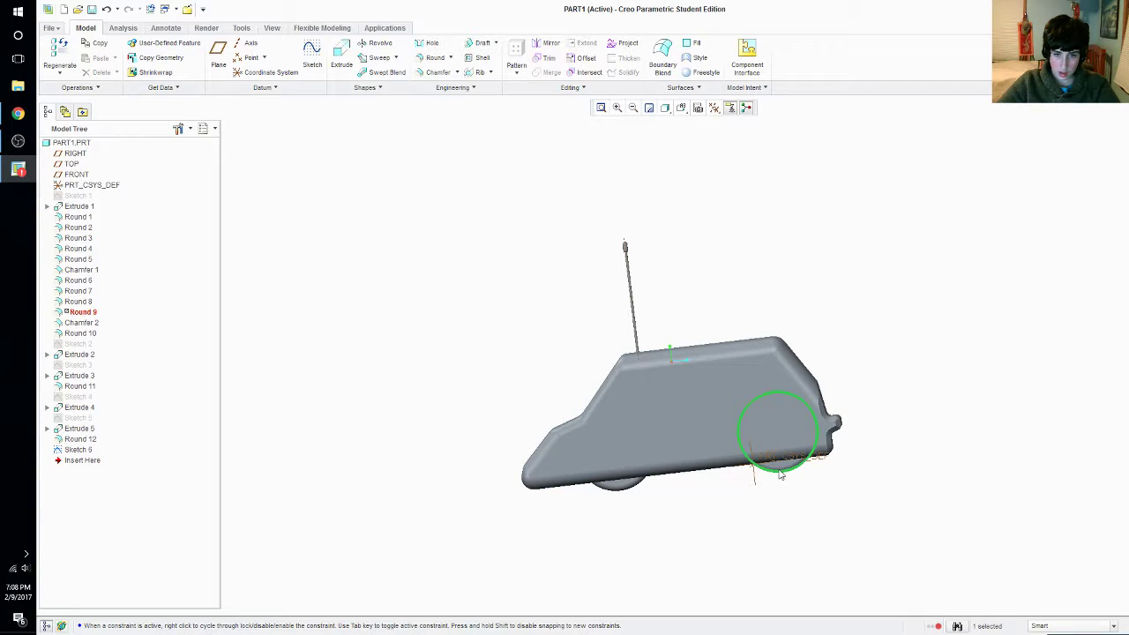
left_click(356, 63)
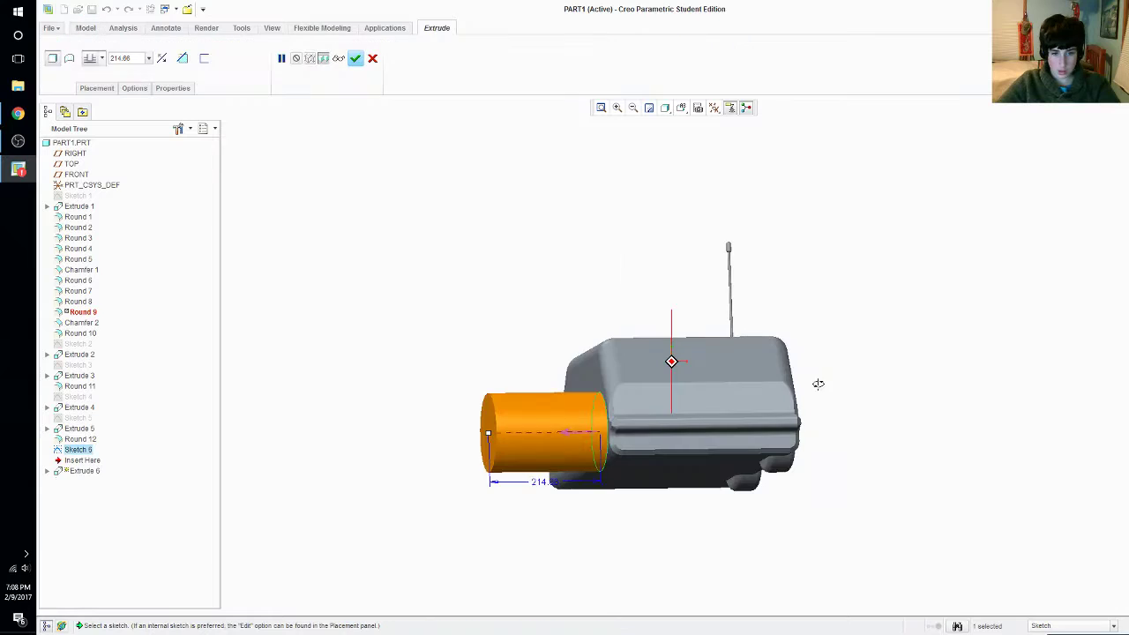
left_click(567, 434)
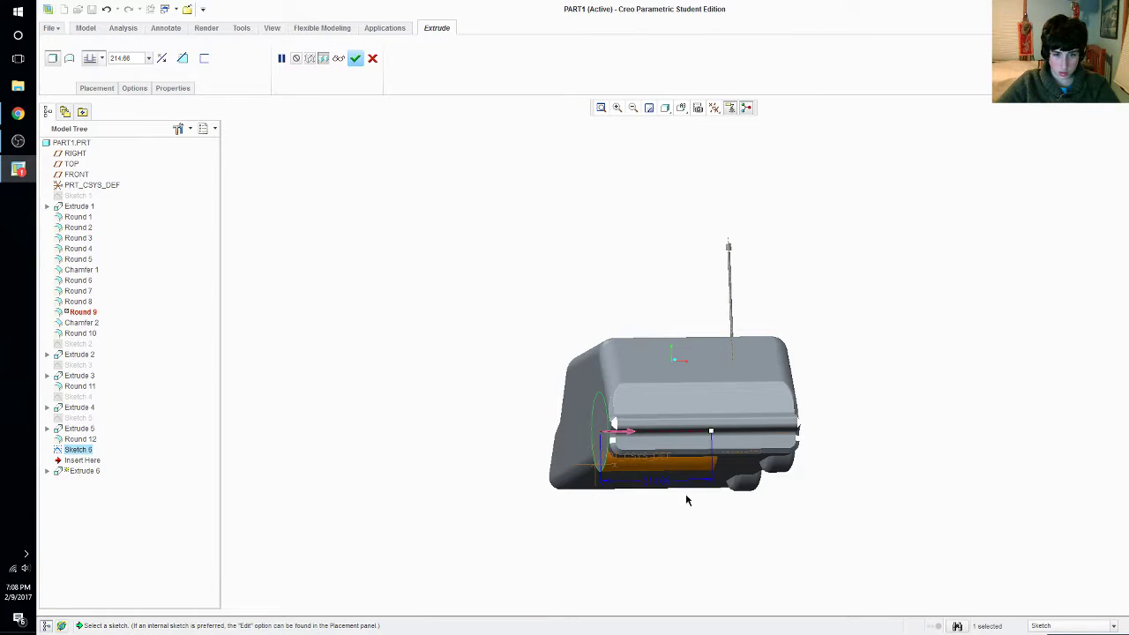
double_click(656, 478)
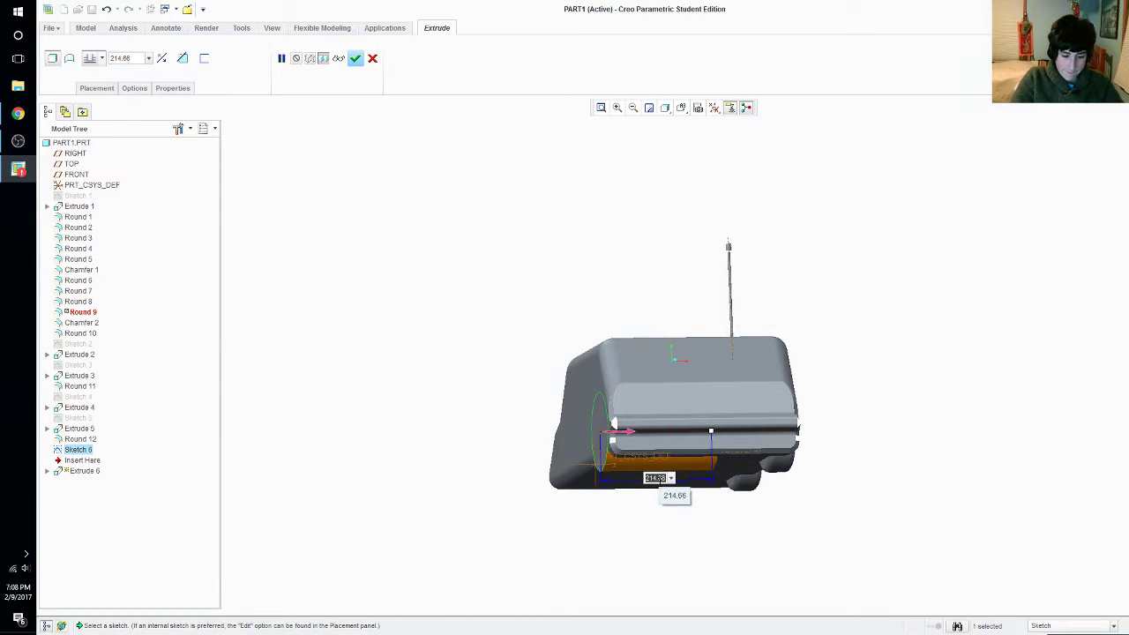
type("50")
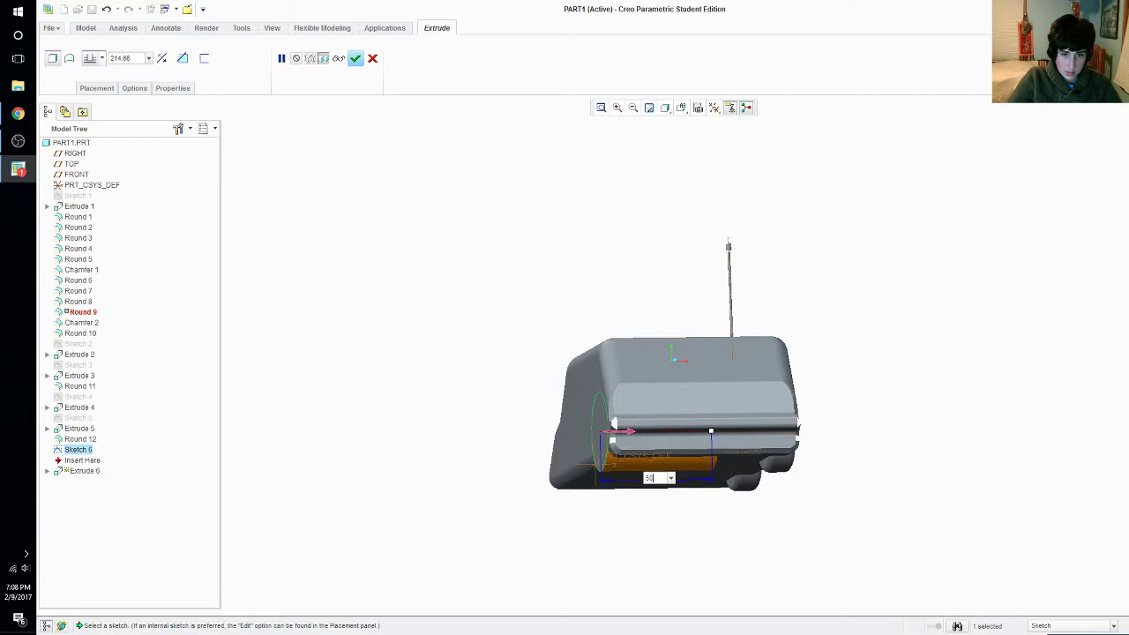
key("Return")
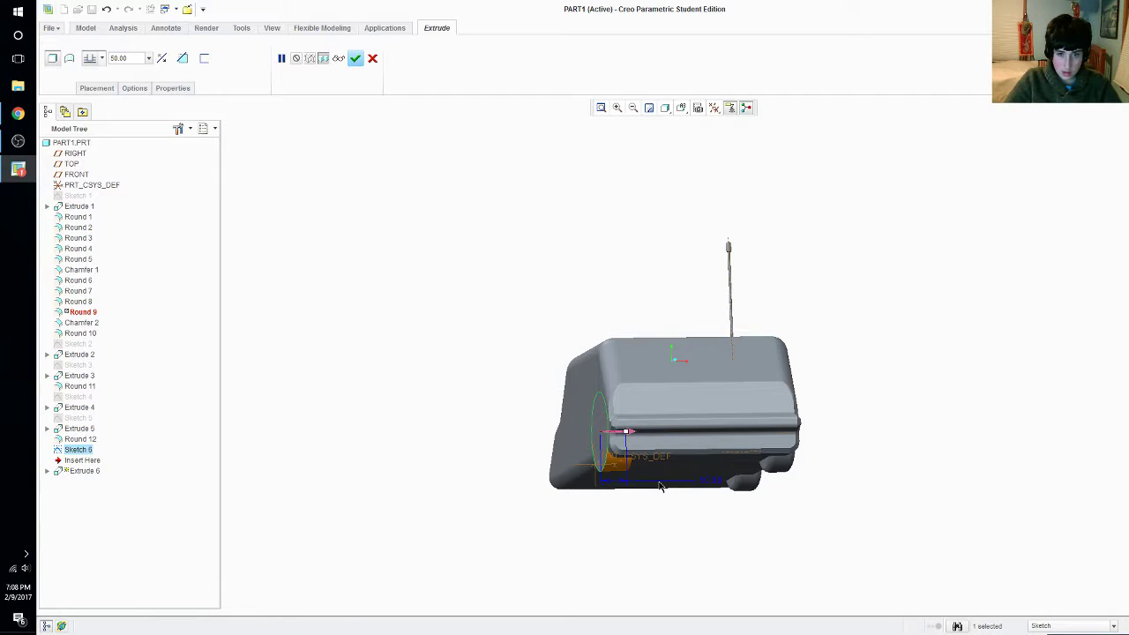
middle_click(638, 535)
middle_click_drag(638, 535, 626, 504)
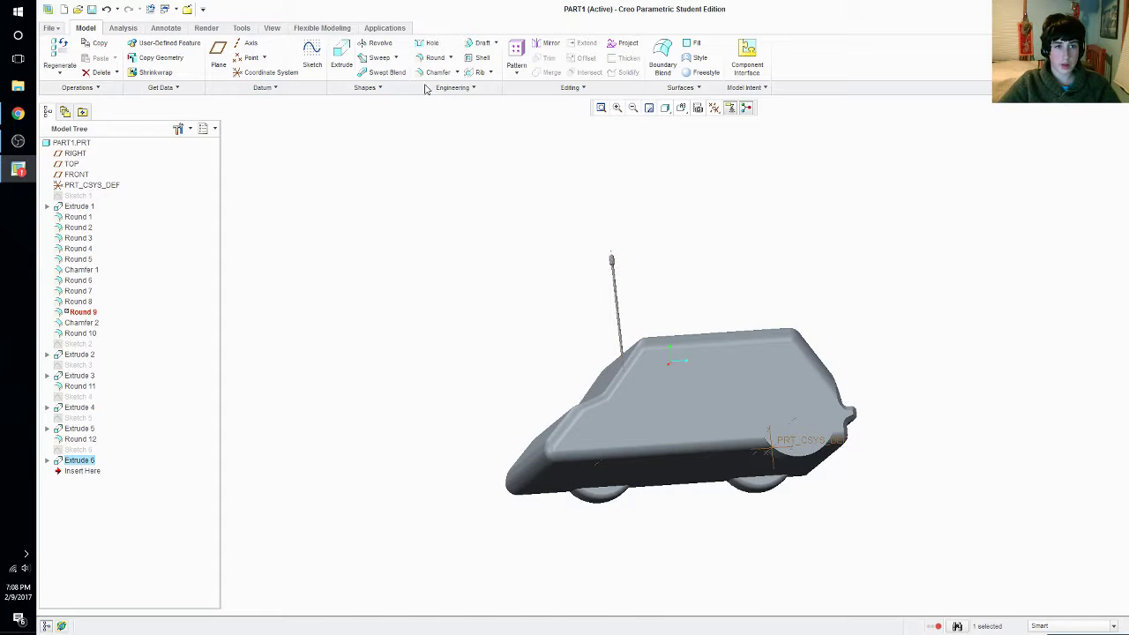
Start another sketch on the flat side face that carries the new wheel
left_click(632, 412)
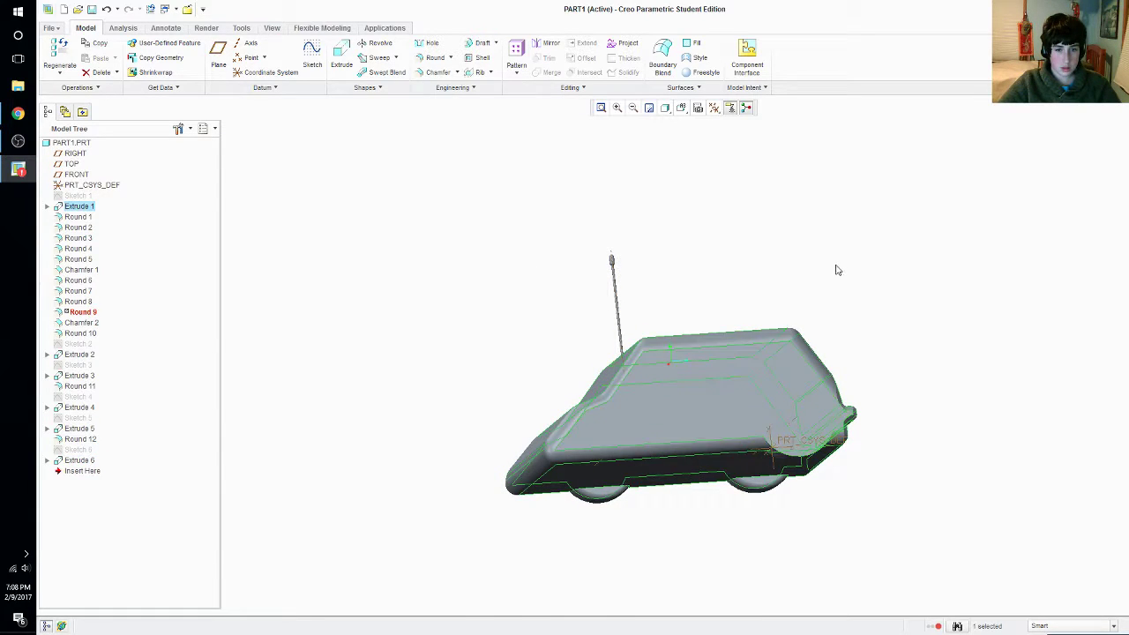
left_click(731, 377)
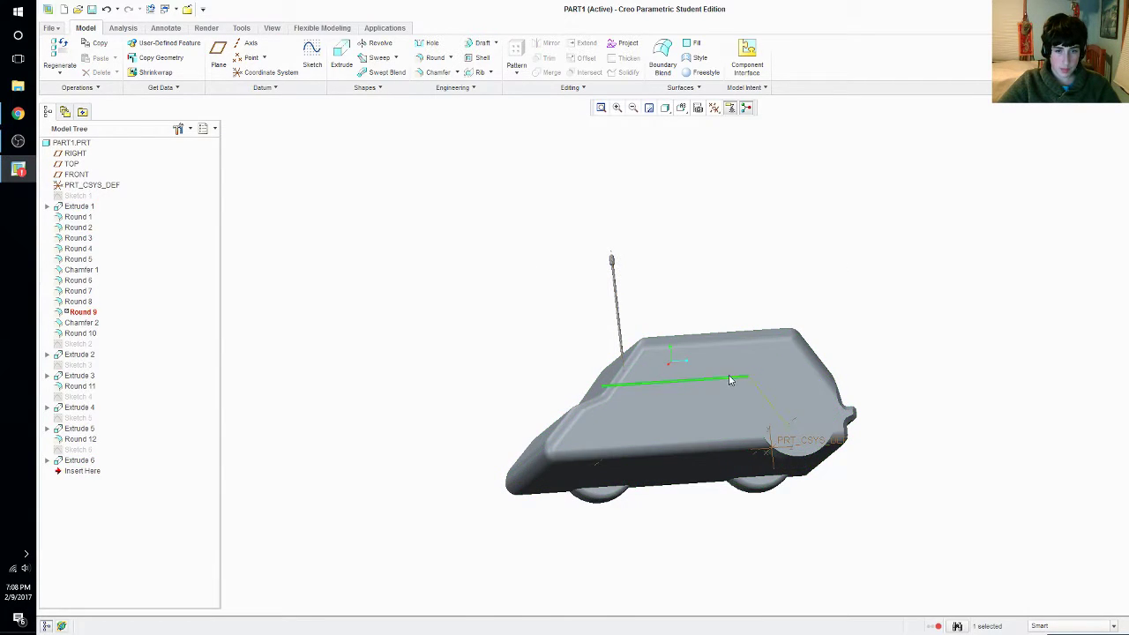
left_click(672, 419)
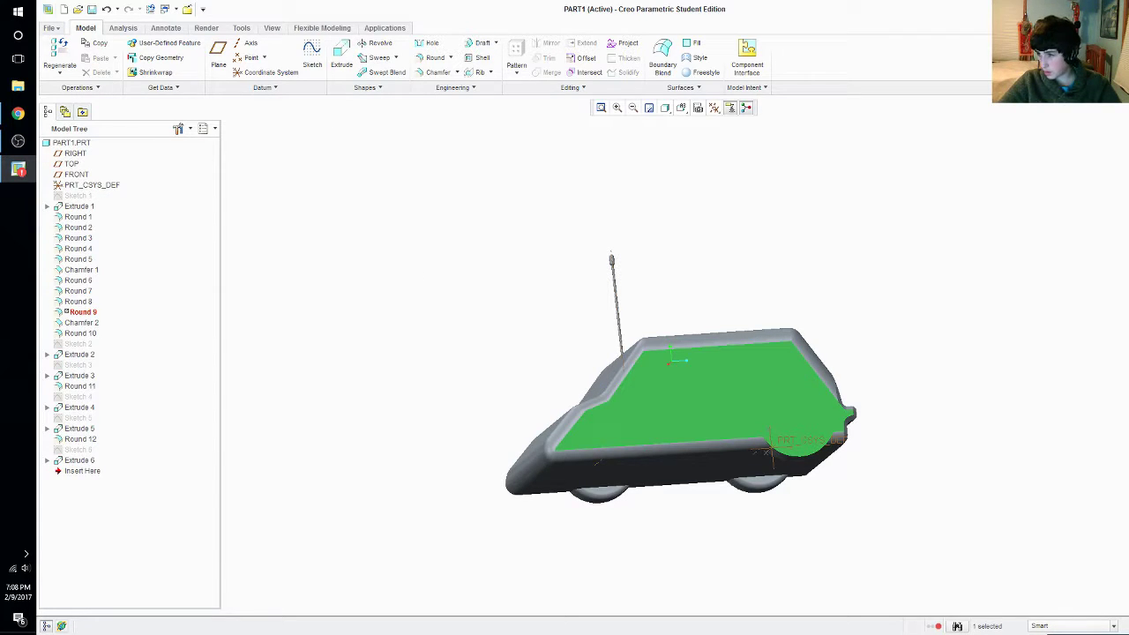
left_click(319, 58)
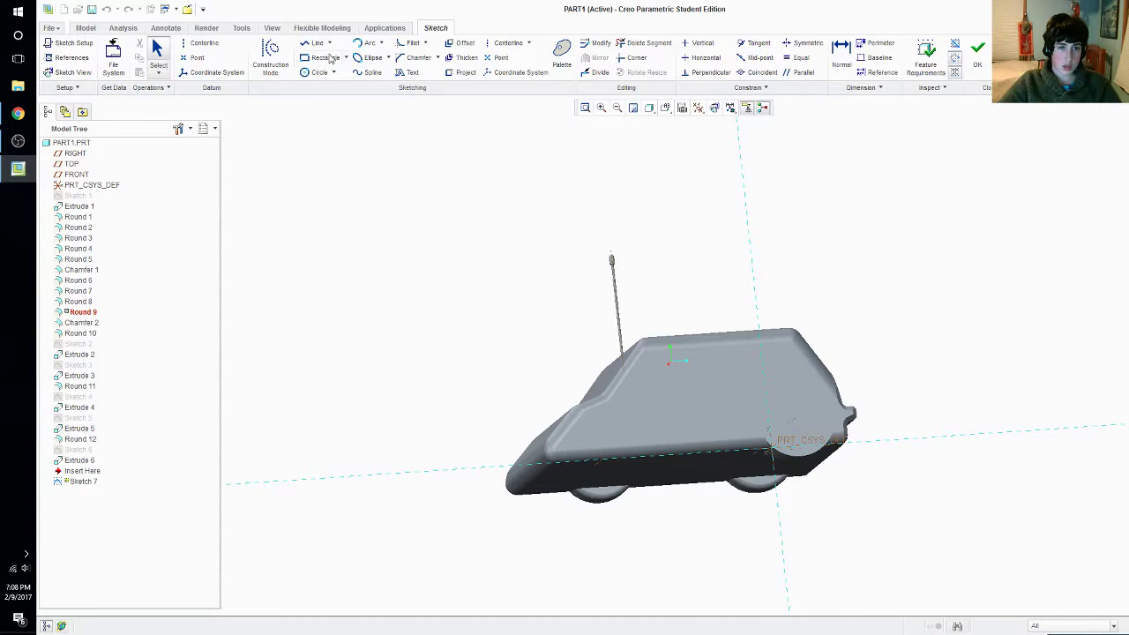
Draw a circle on the side face near the car's hood end and set its diameter to 150
left_click(318, 73)
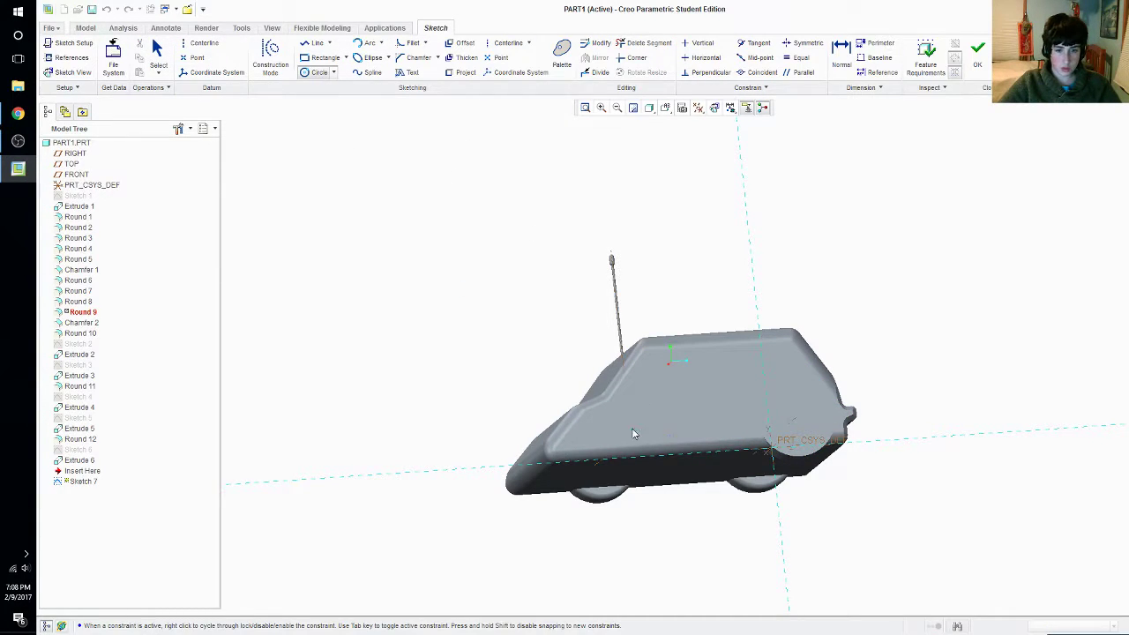
middle_click_drag(614, 432, 594, 442)
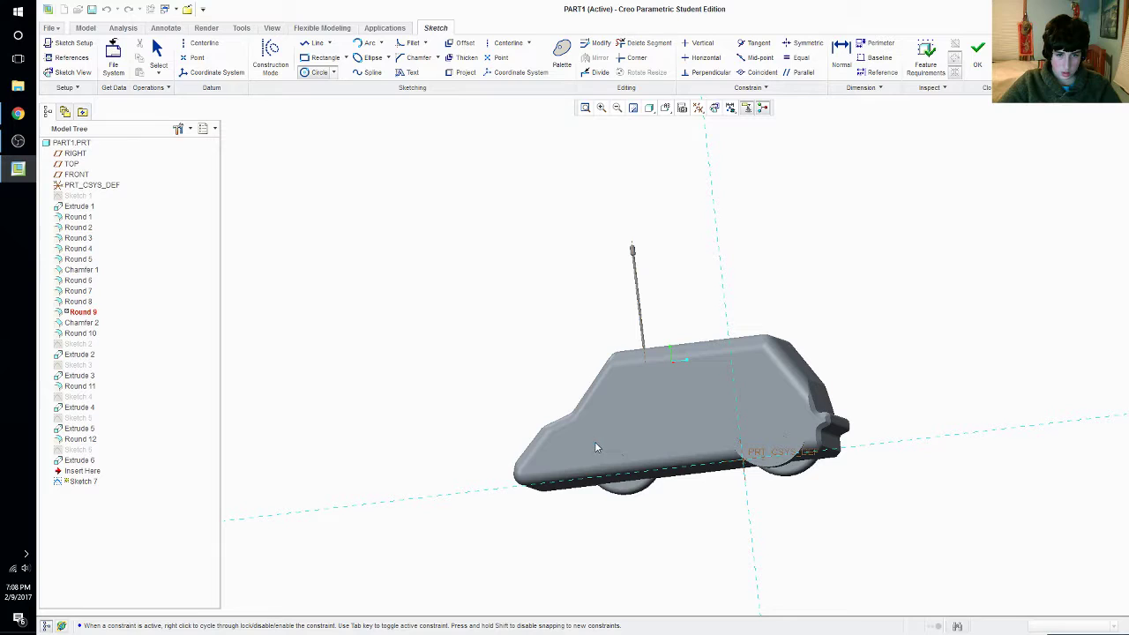
left_click(595, 442)
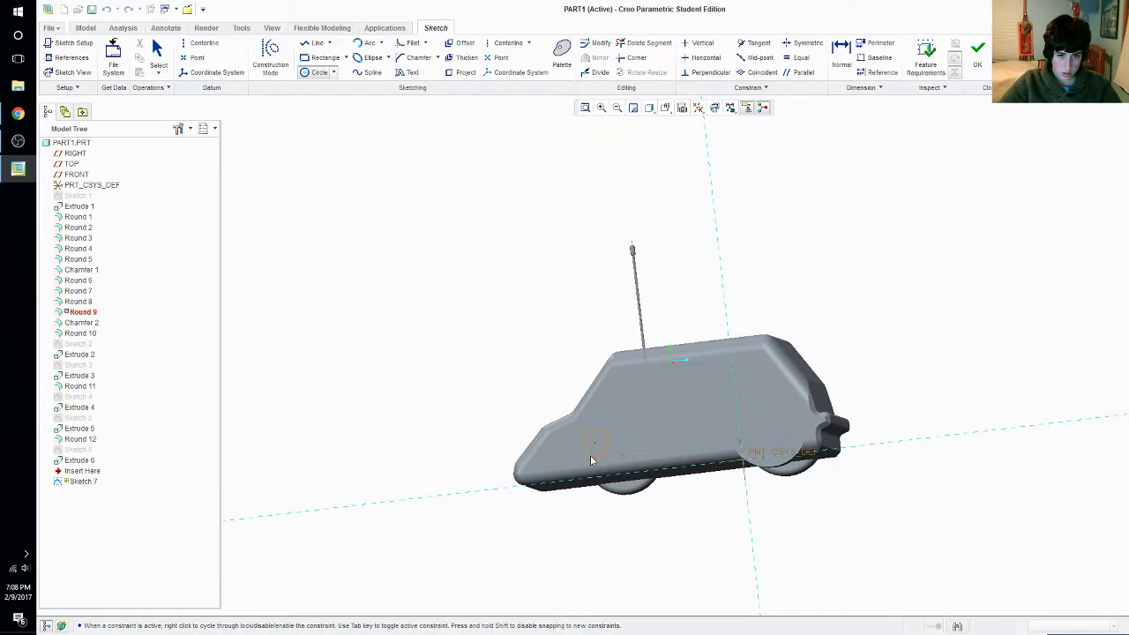
left_click(596, 468)
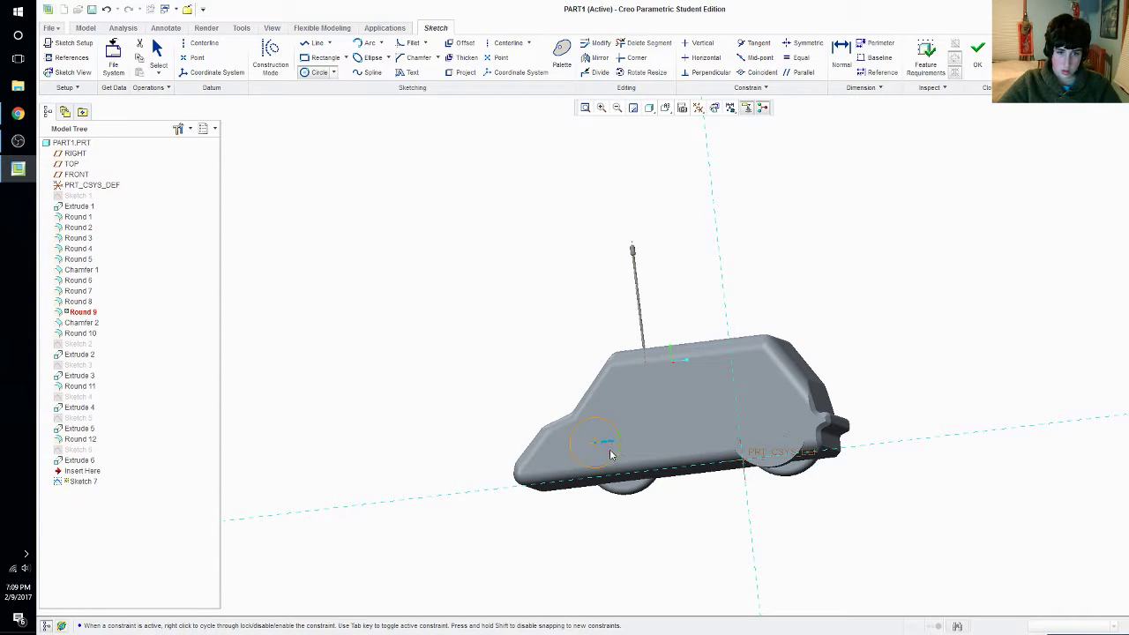
middle_click(603, 458)
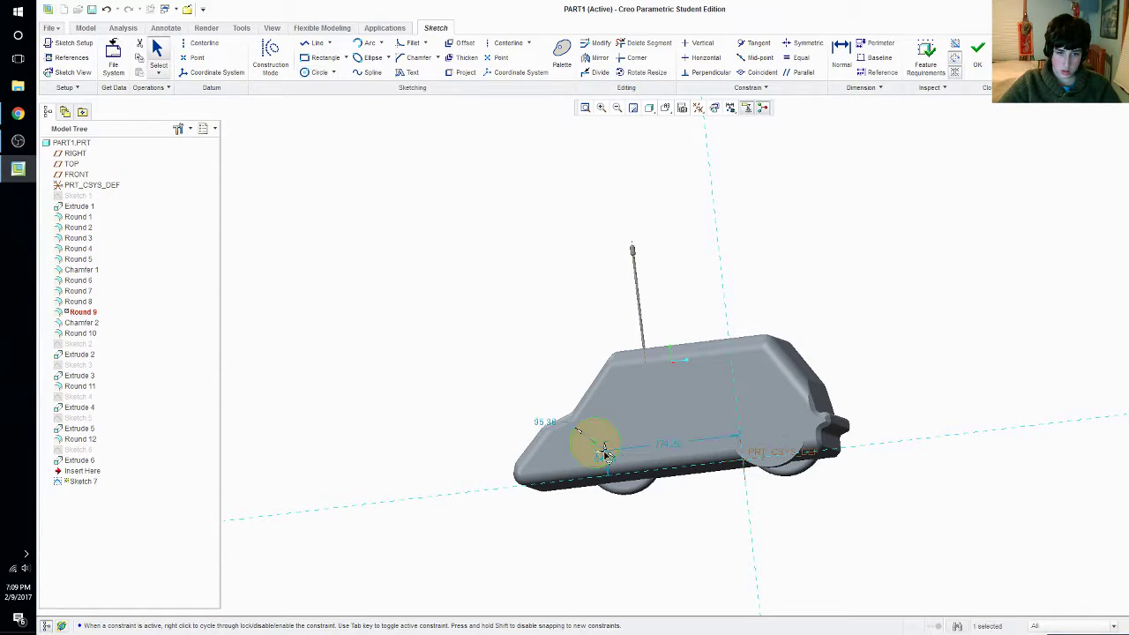
double_click(547, 425)
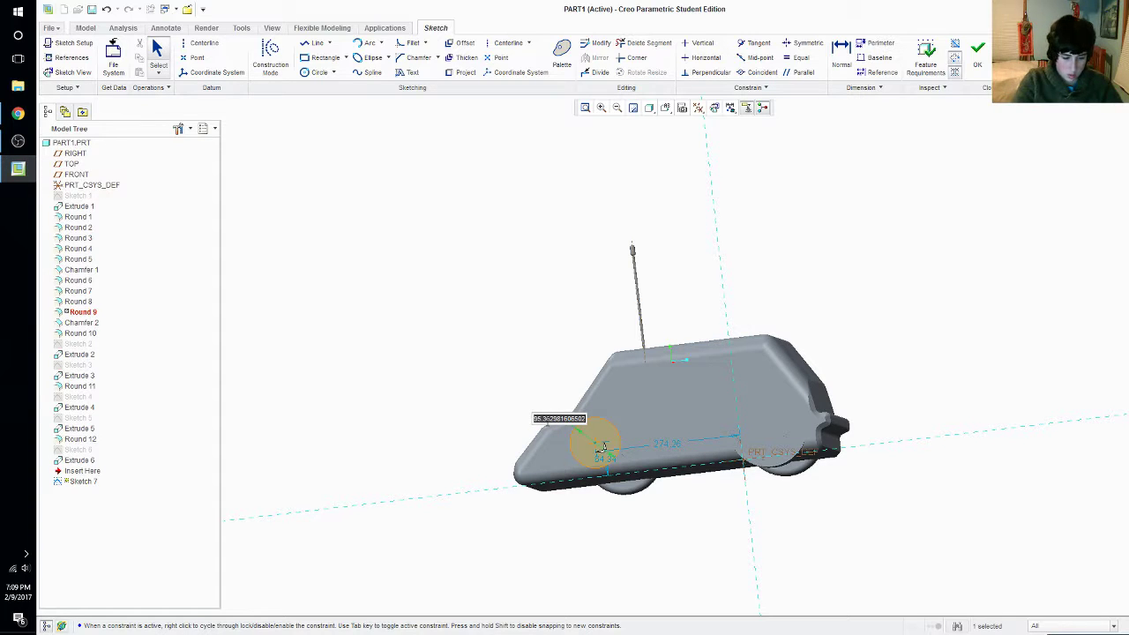
type("150")
key("Return")
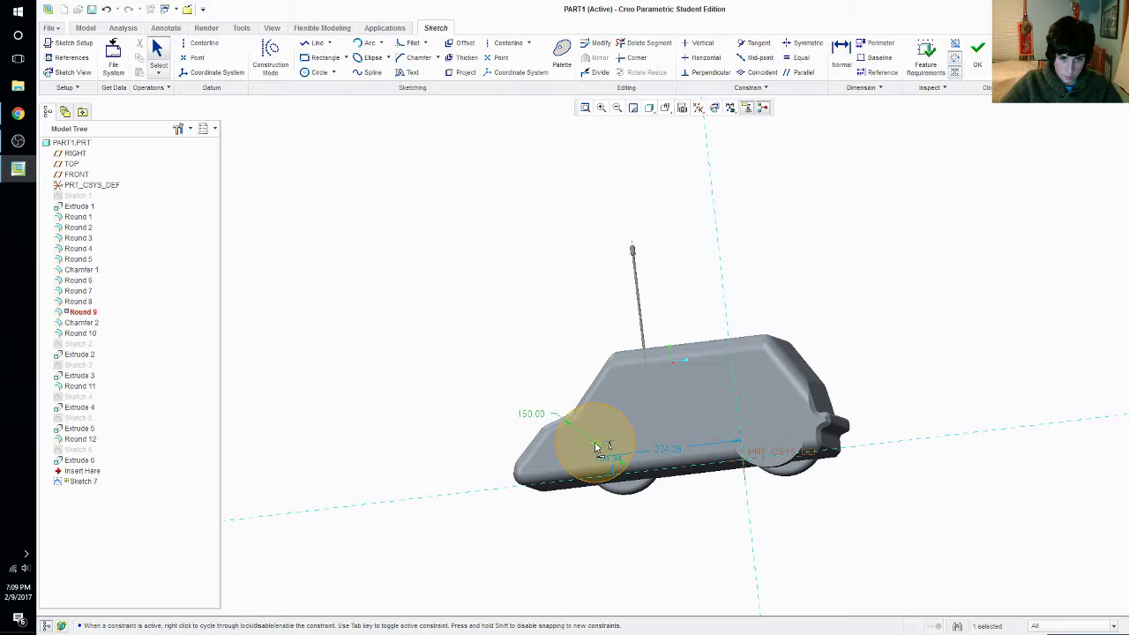
Shift the hood-end circle to line up with the wheel on the opposite side and finish the sketch
left_click_drag(597, 447, 607, 454)
mouse_move(688, 492)
middle_mouse_down()
mouse_move(709, 486)
mouse_move(692, 490)
mouse_move(674, 344)
mouse_move(703, 479)
mouse_move(681, 502)
mouse_move(695, 494)
middle_mouse_up()
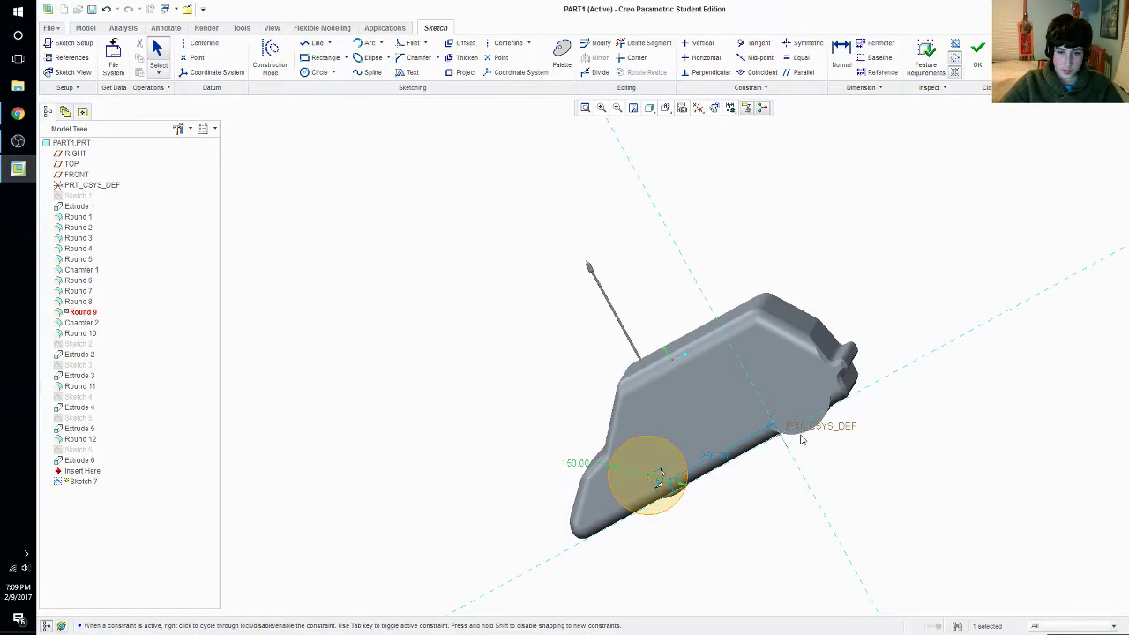
middle_click_drag(812, 424, 816, 245)
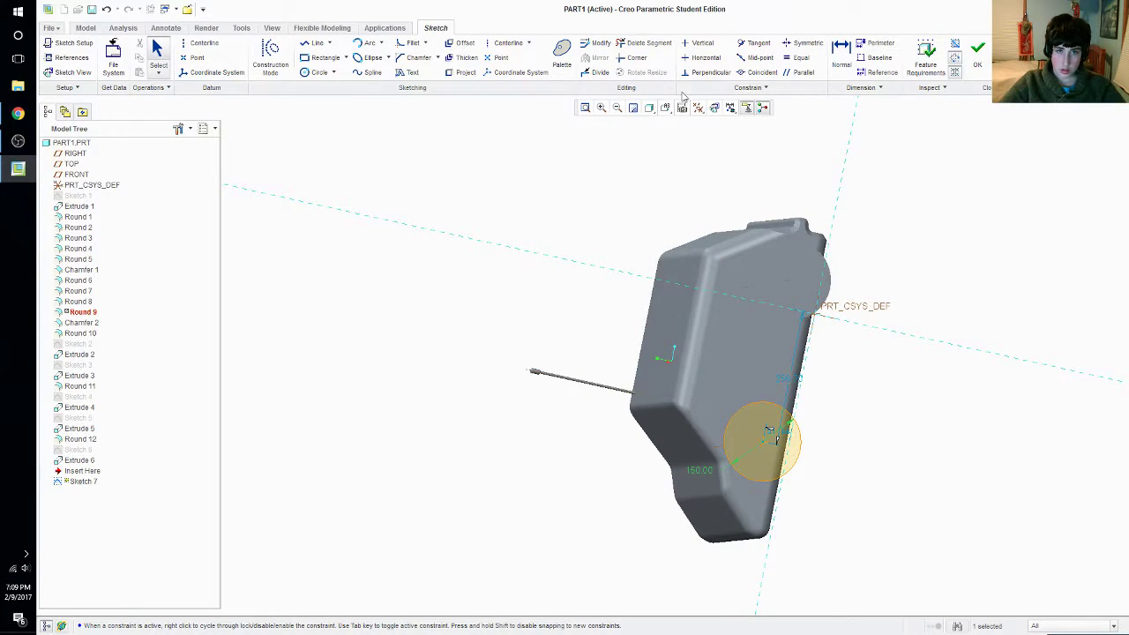
left_click(977, 53)
Extrude the hood-end circle 50 inward into the car body to form the fourth wheel
left_click(682, 107)
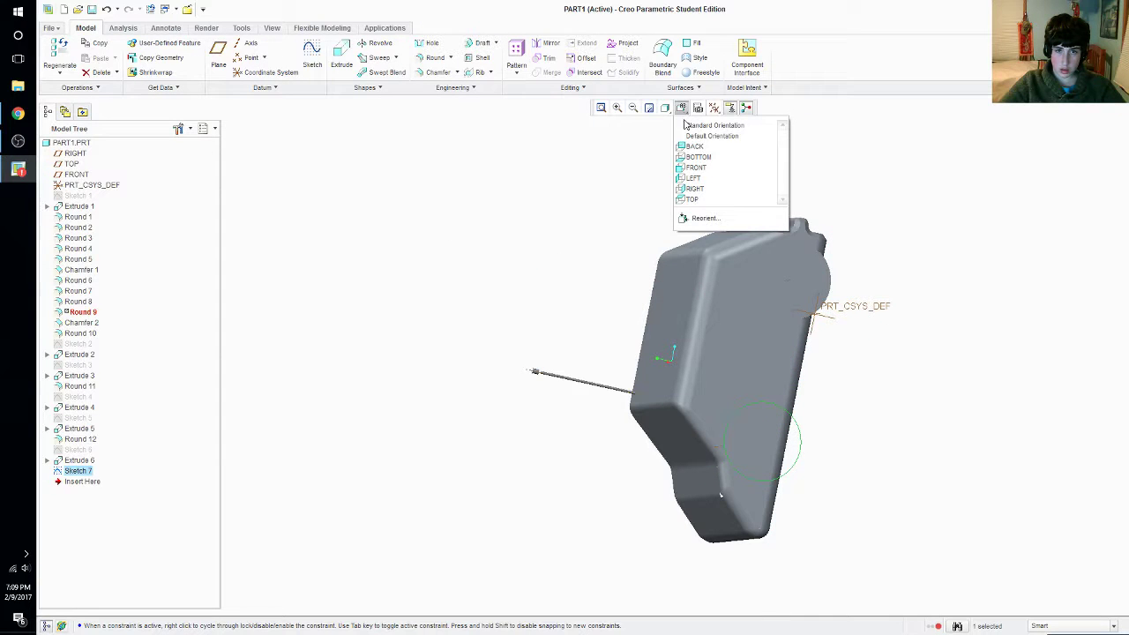
left_click(685, 125)
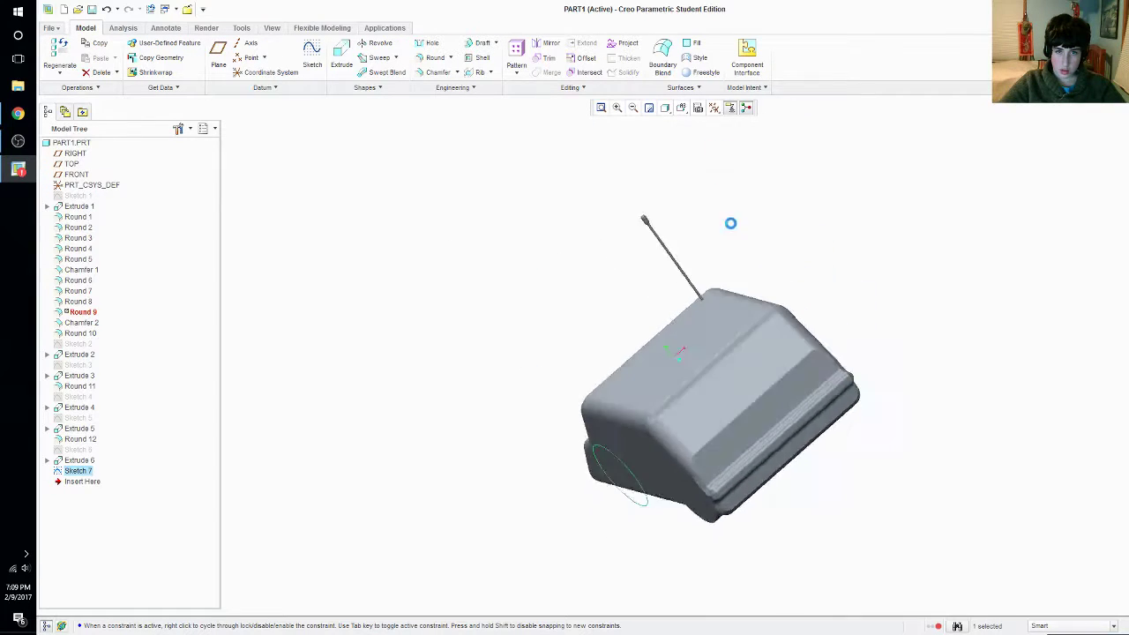
middle_click_drag(433, 428, 553, 424)
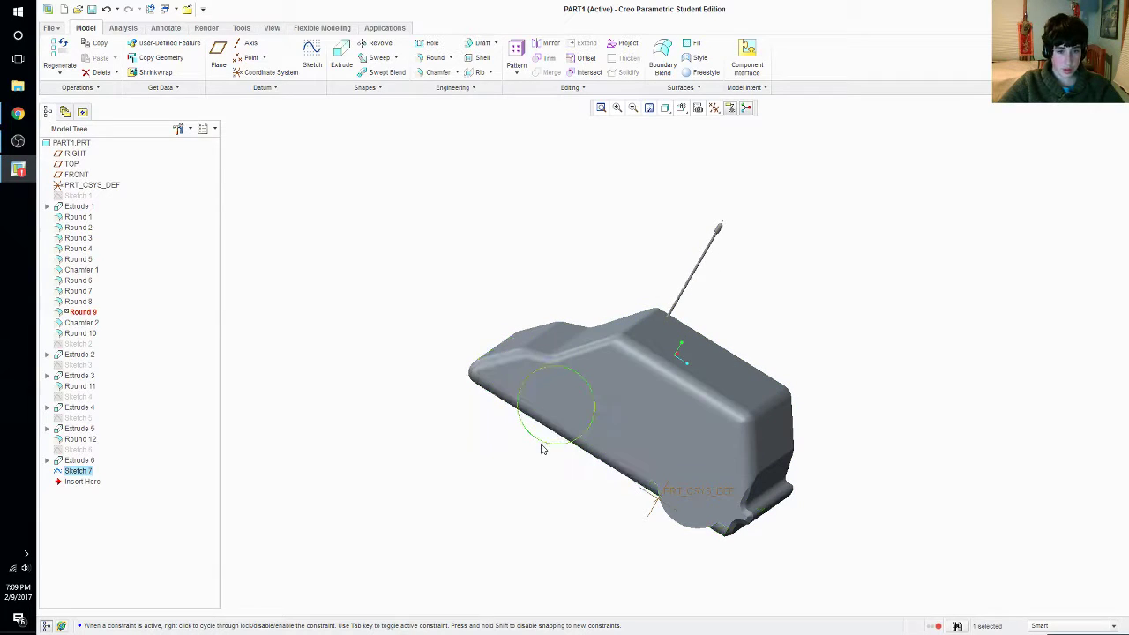
left_click(538, 443)
left_click(340, 62)
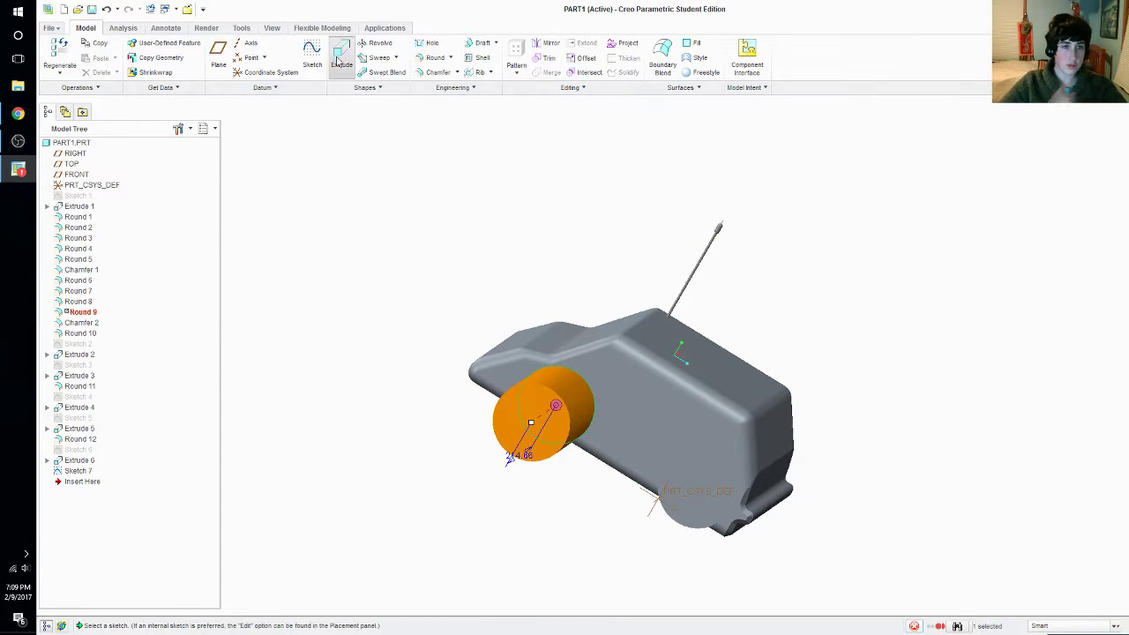
middle_click_drag(549, 479, 525, 352)
left_click(519, 310)
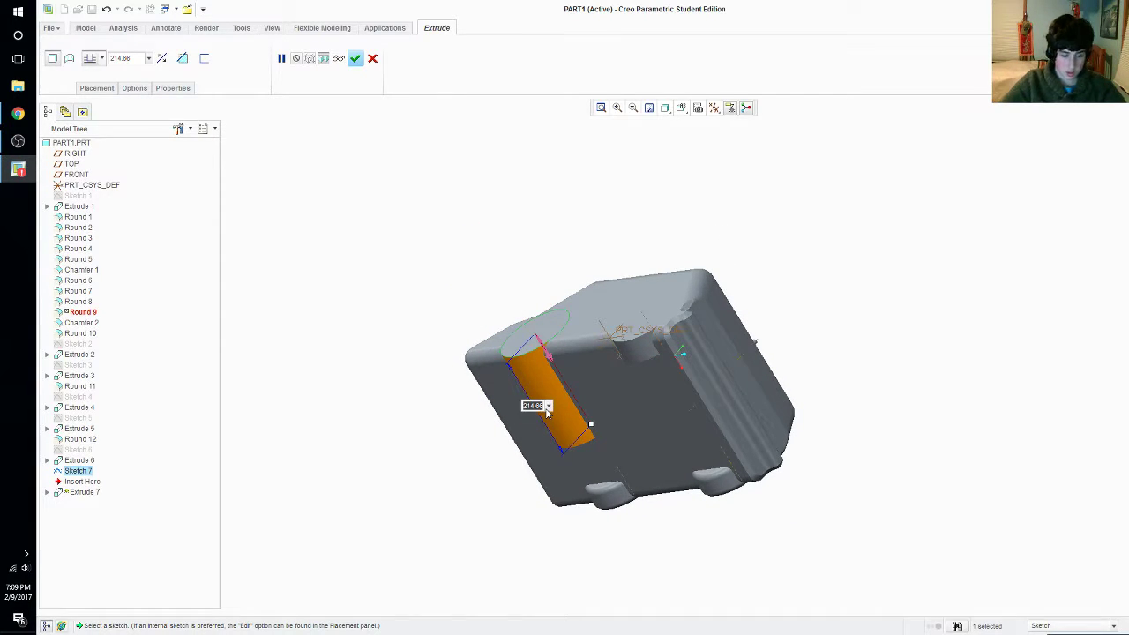
double_click(547, 411)
type("50")
key("Return")
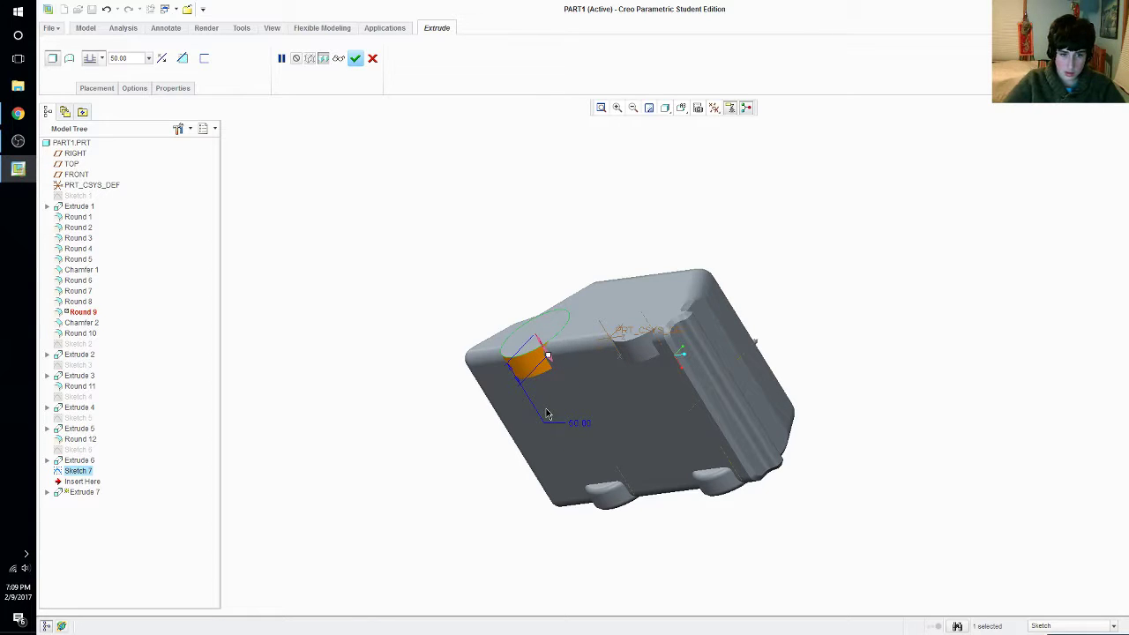
left_click(355, 60)
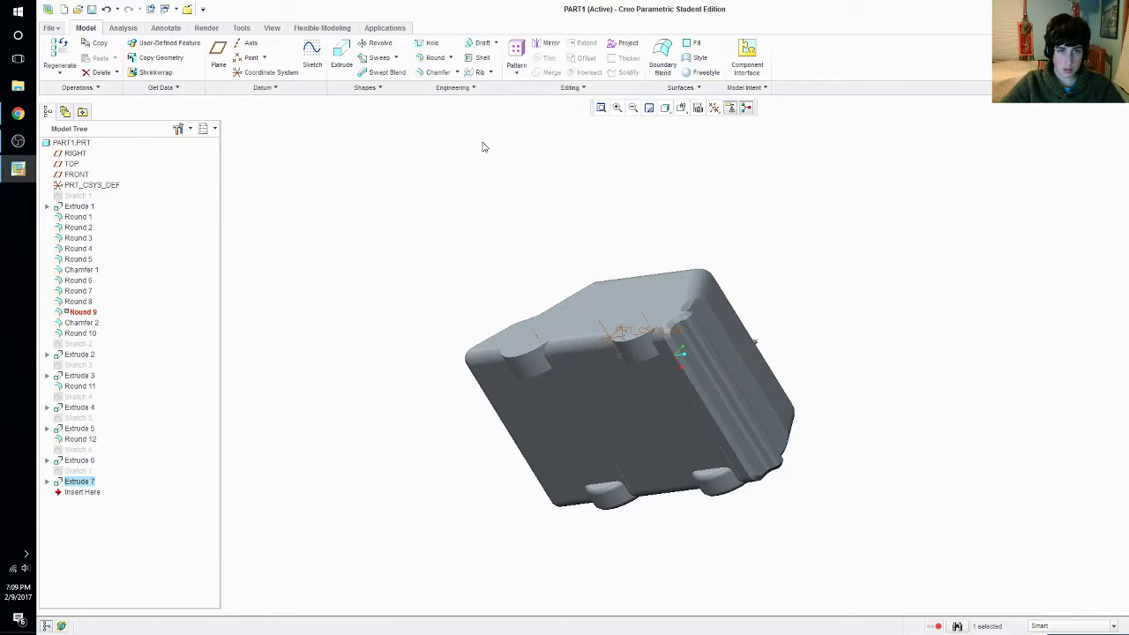
Round the outer and inner curved edges of the two newly extruded wheels with a 10.50 radius
left_click(431, 58)
left_click(524, 359)
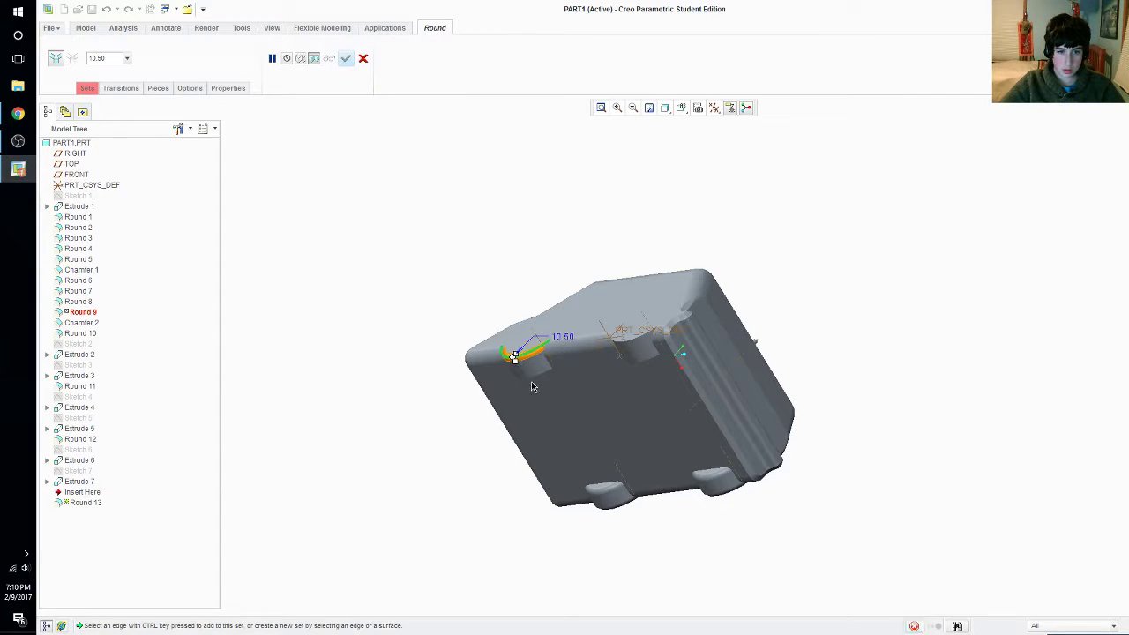
left_click(625, 340, "ctrl")
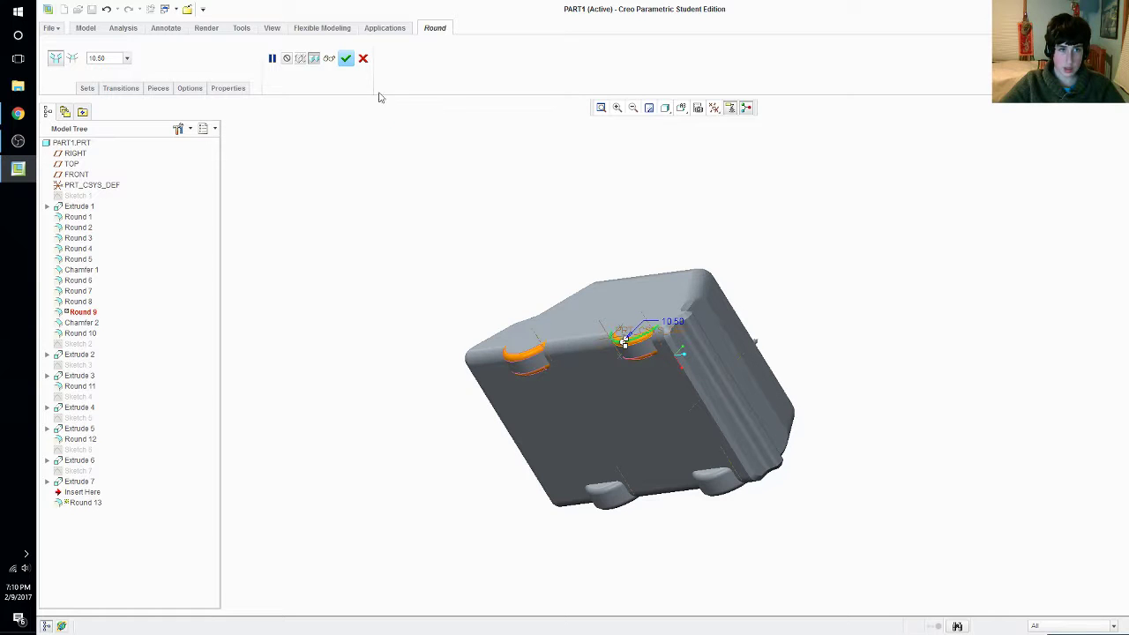
left_click(347, 59)
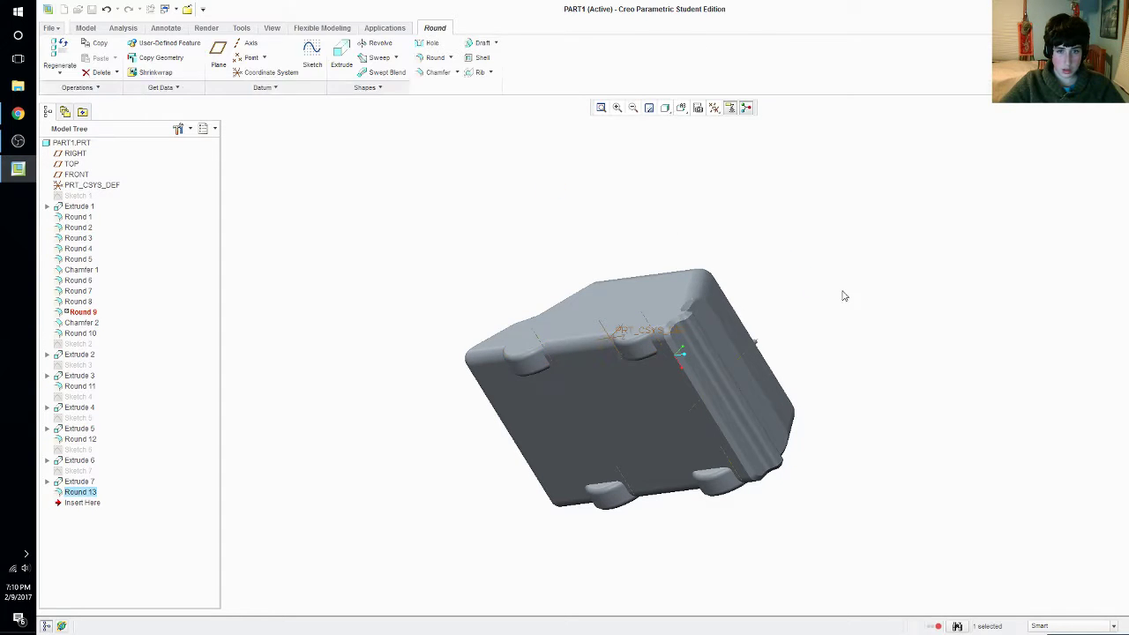
middle_click_drag(841, 294, 526, 221)
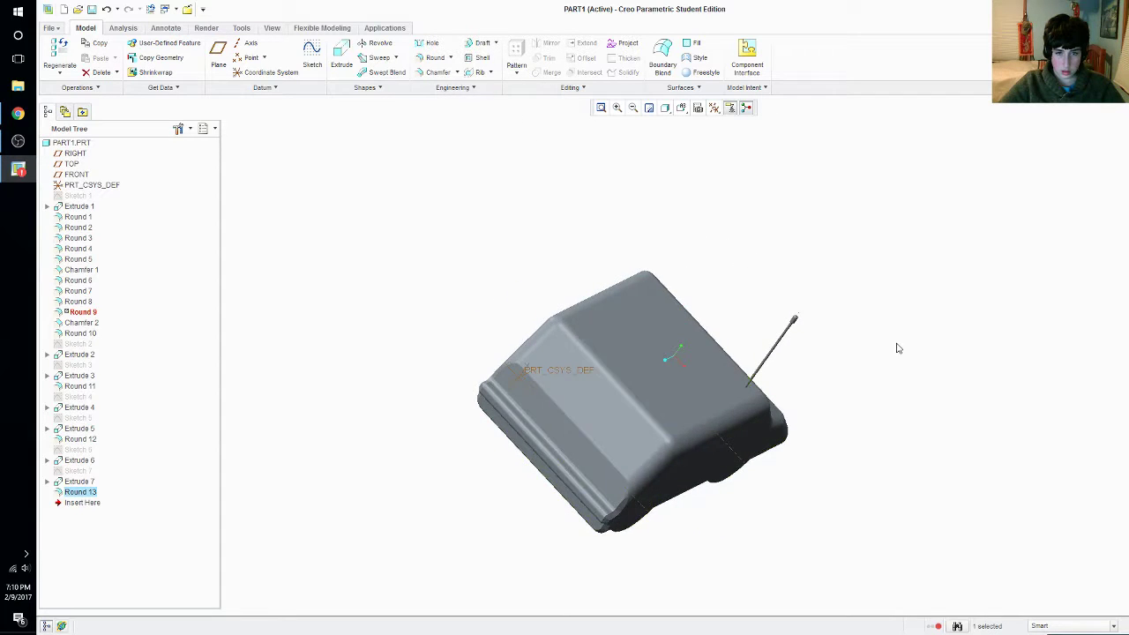
middle_click_drag(897, 345, 489, 197)
mouse_move(840, 328)
middle_mouse_down()
mouse_move(789, 294)
mouse_move(768, 317)
middle_mouse_up()
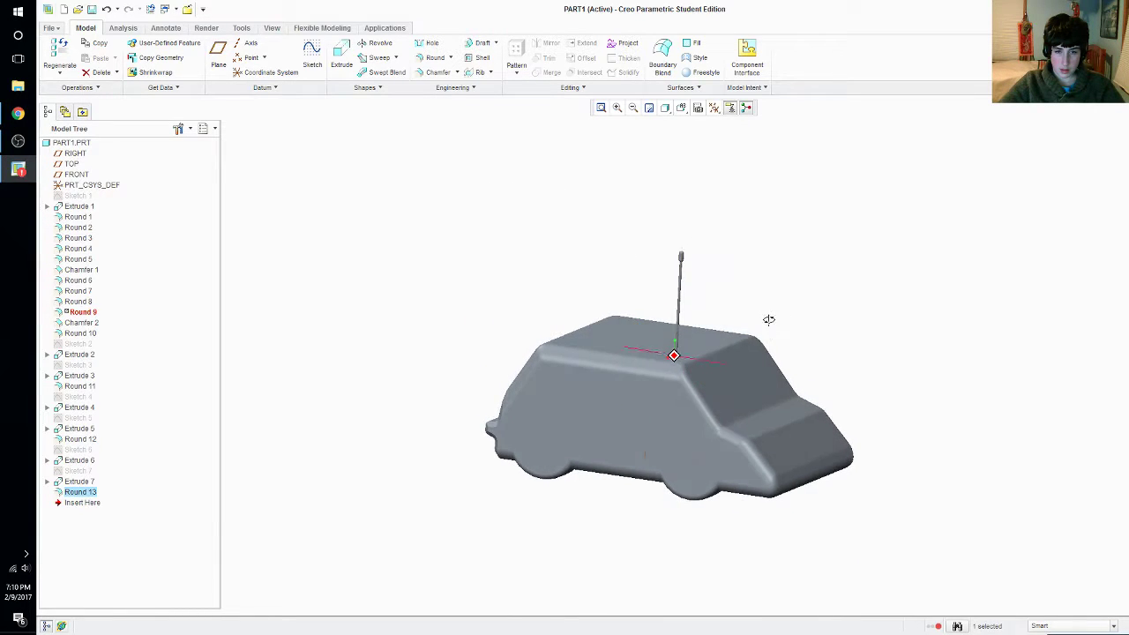
left_click(725, 353)
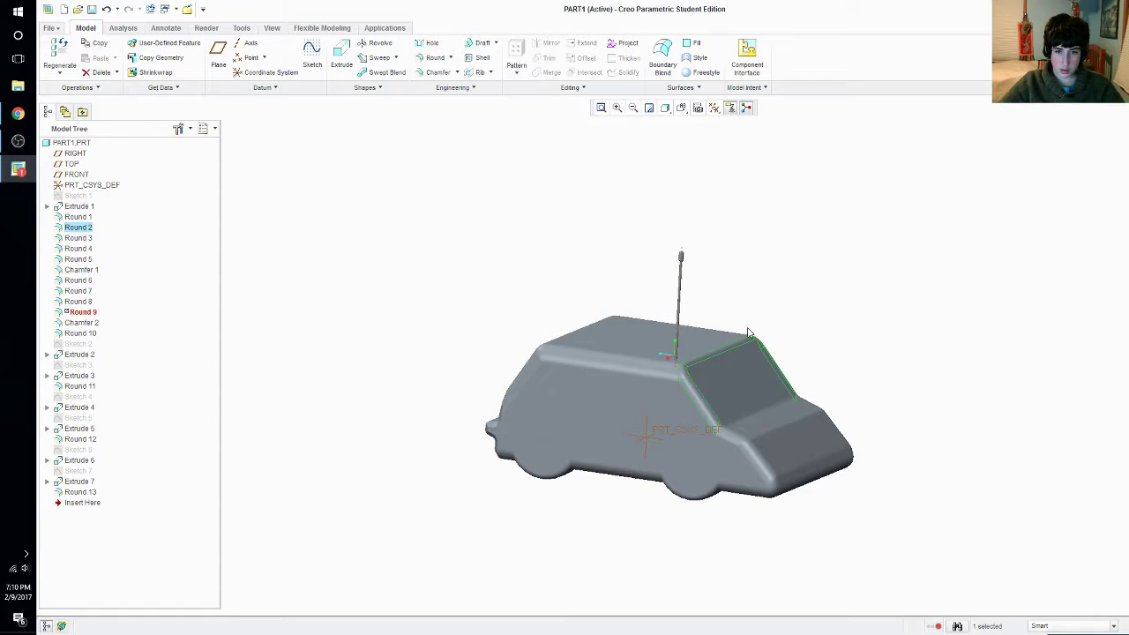
left_click(737, 350)
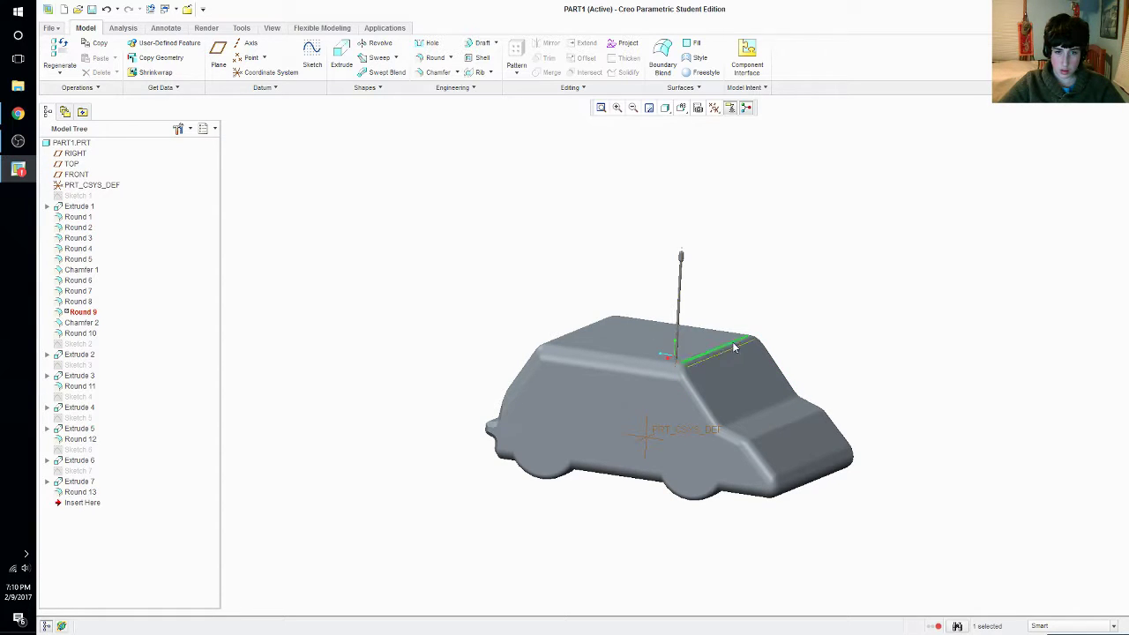
left_click(432, 57)
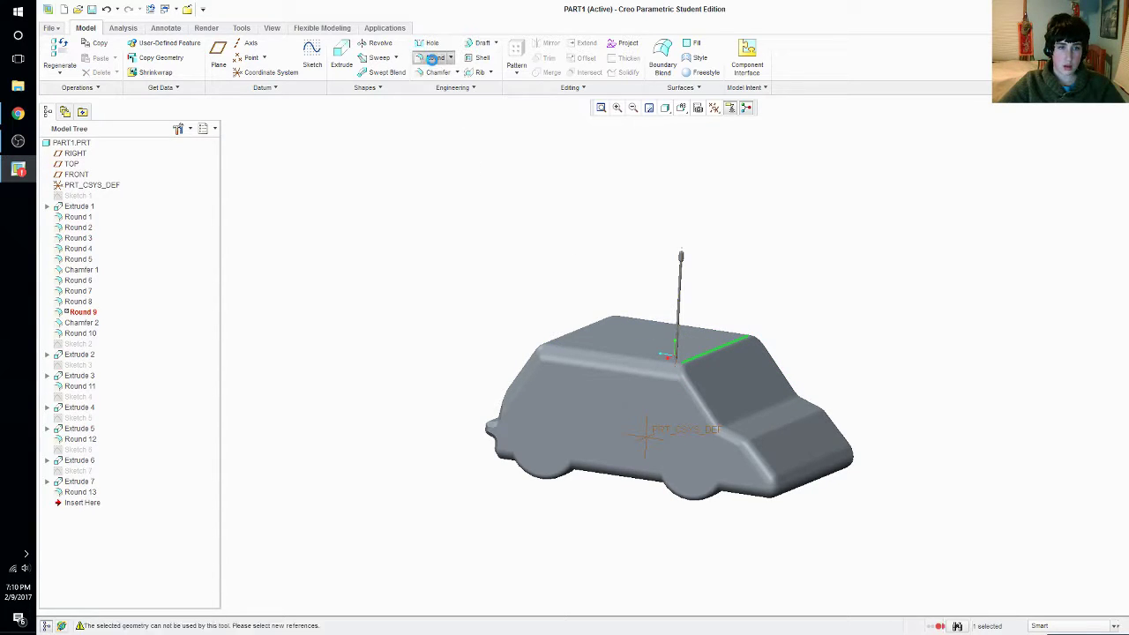
left_click(723, 355)
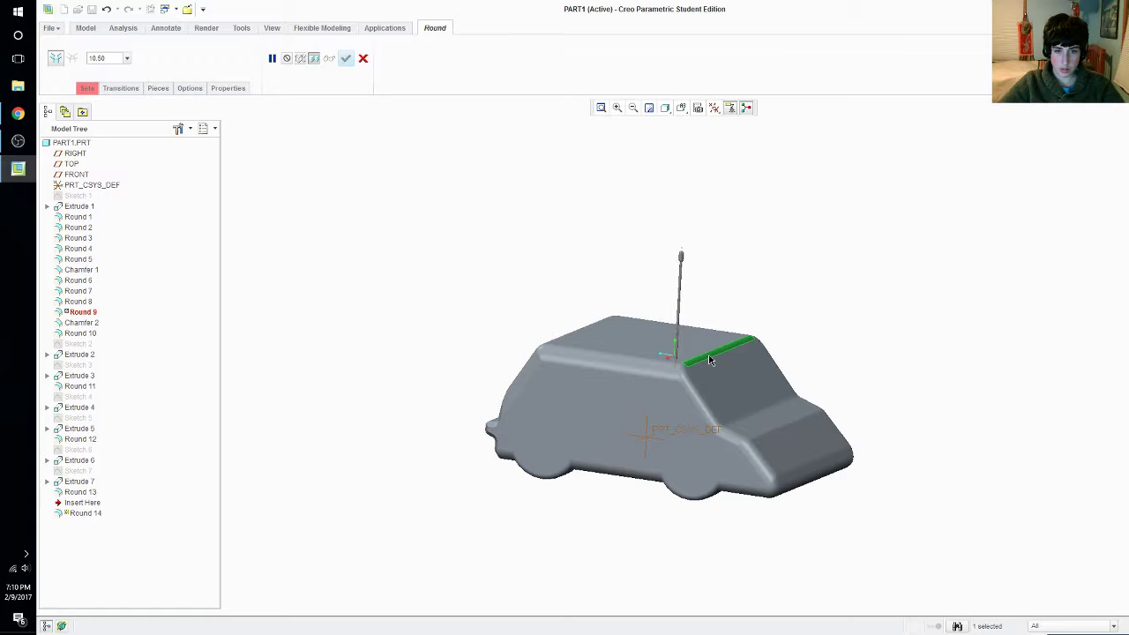
middle_click_drag(892, 356, 715, 300)
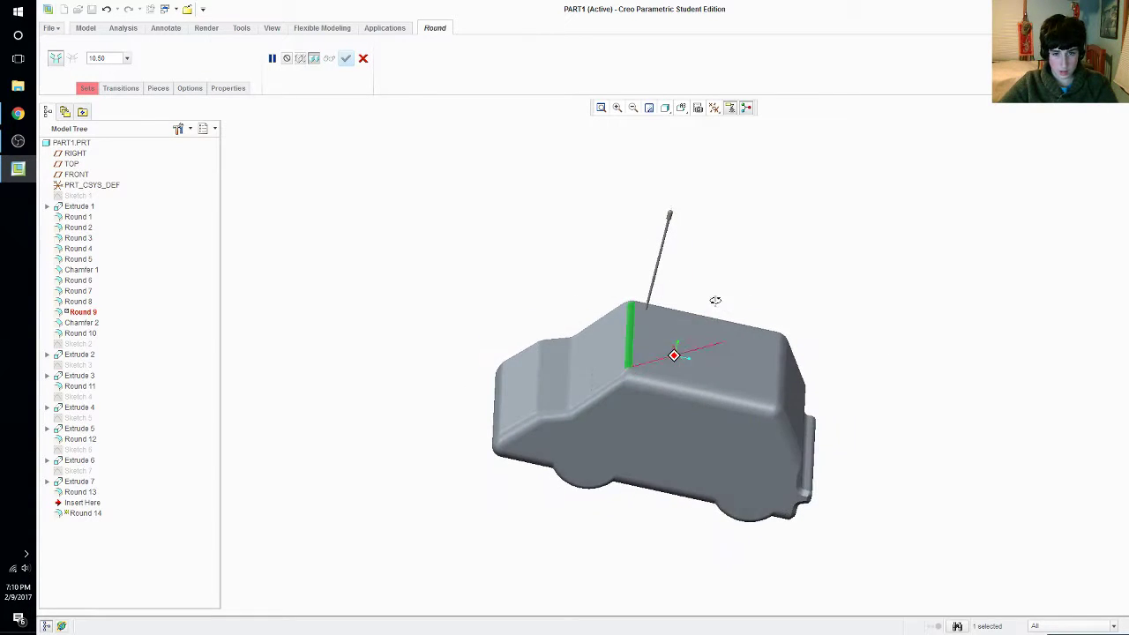
left_click(601, 406)
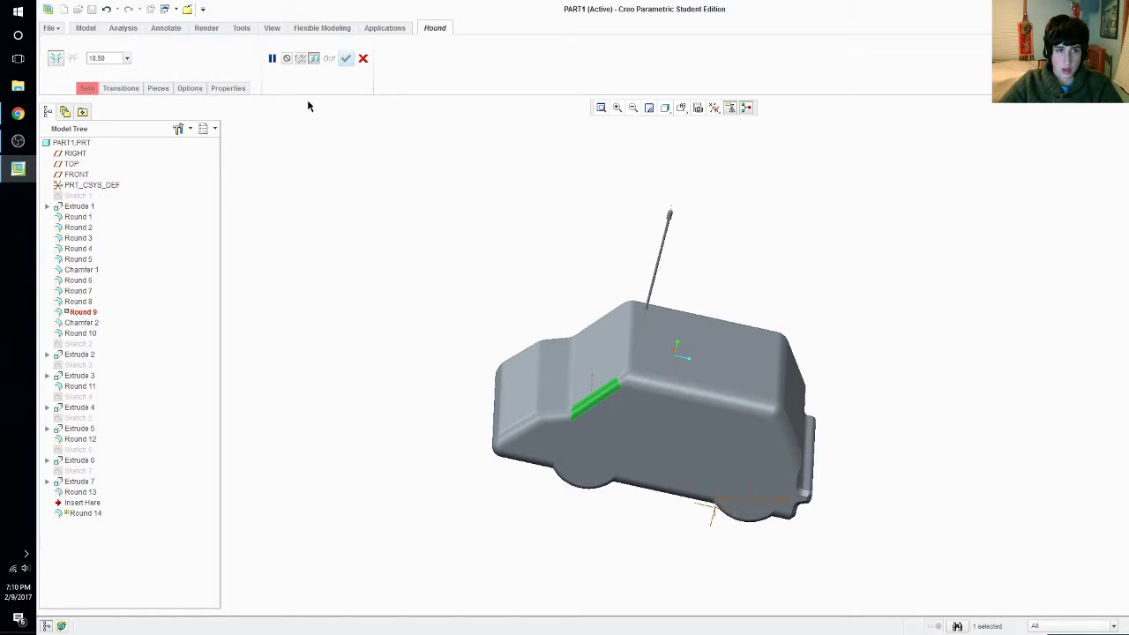
left_click(361, 58)
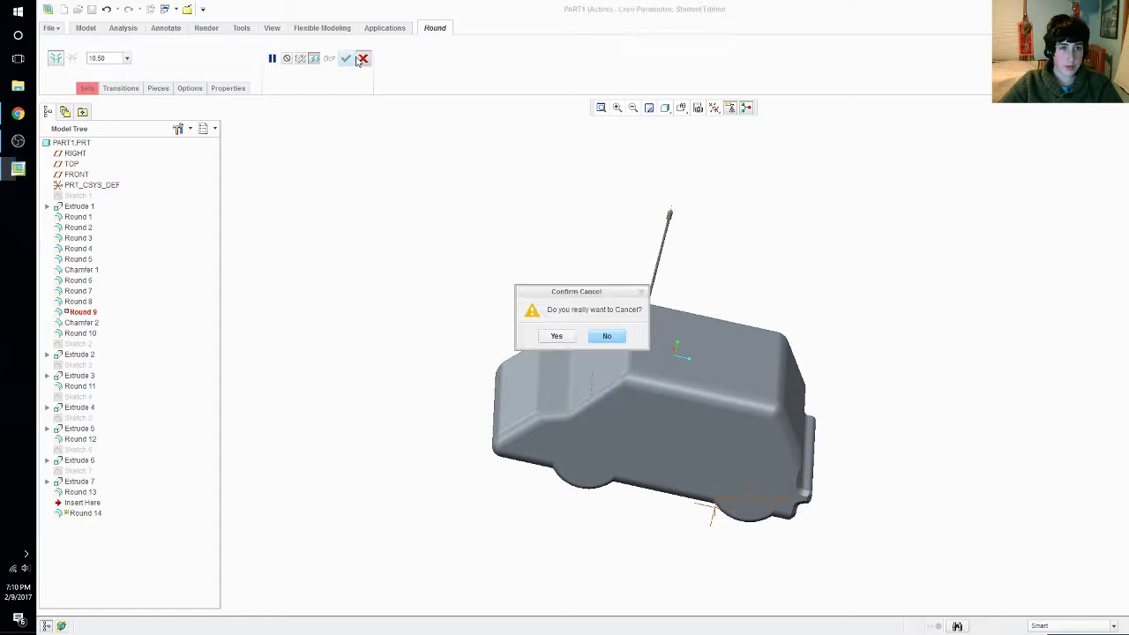
left_click(558, 337)
Shell the car body with a wall thickness of 10.73, removing the flat underside surface, and accept the feature
middle_click_drag(573, 382, 320, 353)
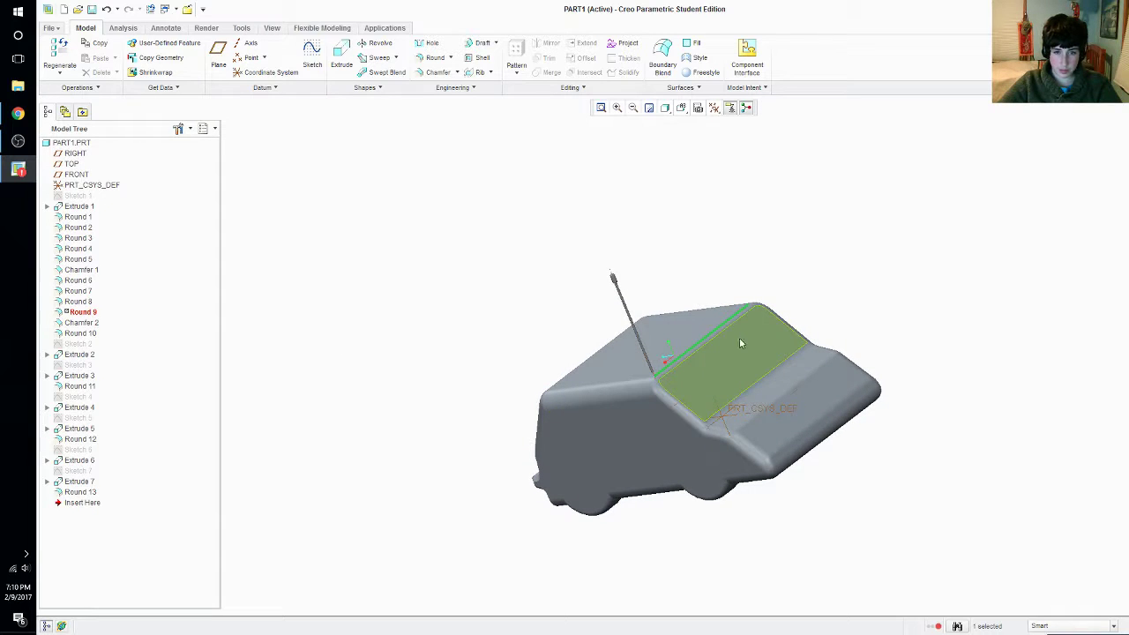
middle_click_drag(807, 338, 728, 390)
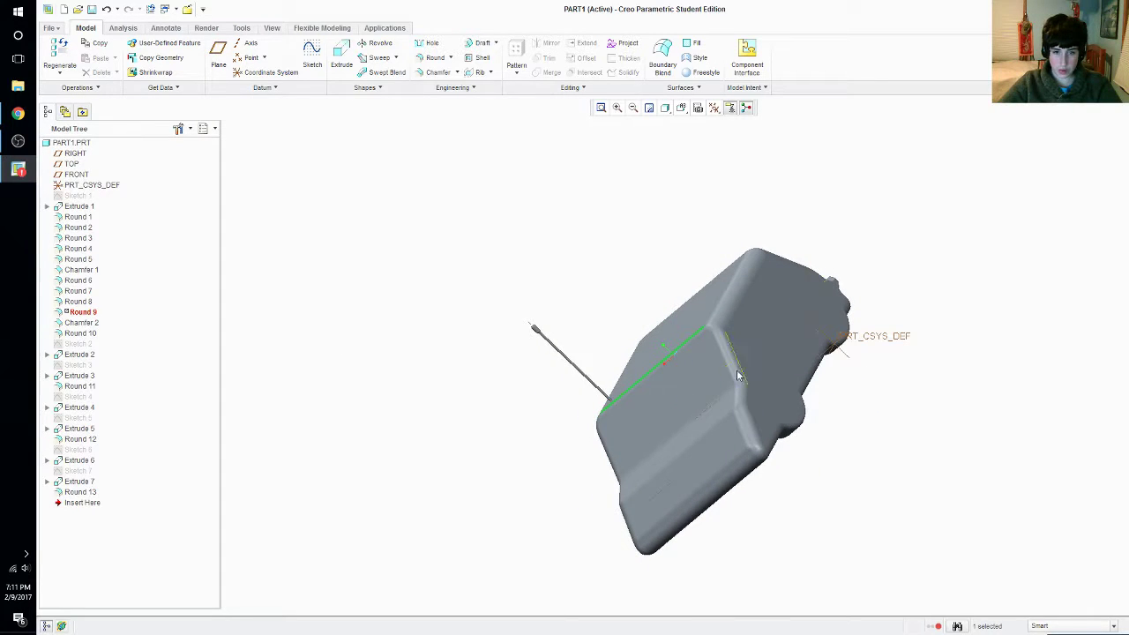
mouse_move(756, 479)
middle_mouse_down()
mouse_move(806, 397)
mouse_move(829, 393)
mouse_move(802, 368)
mouse_move(526, 300)
mouse_move(526, 227)
mouse_move(567, 185)
middle_mouse_up()
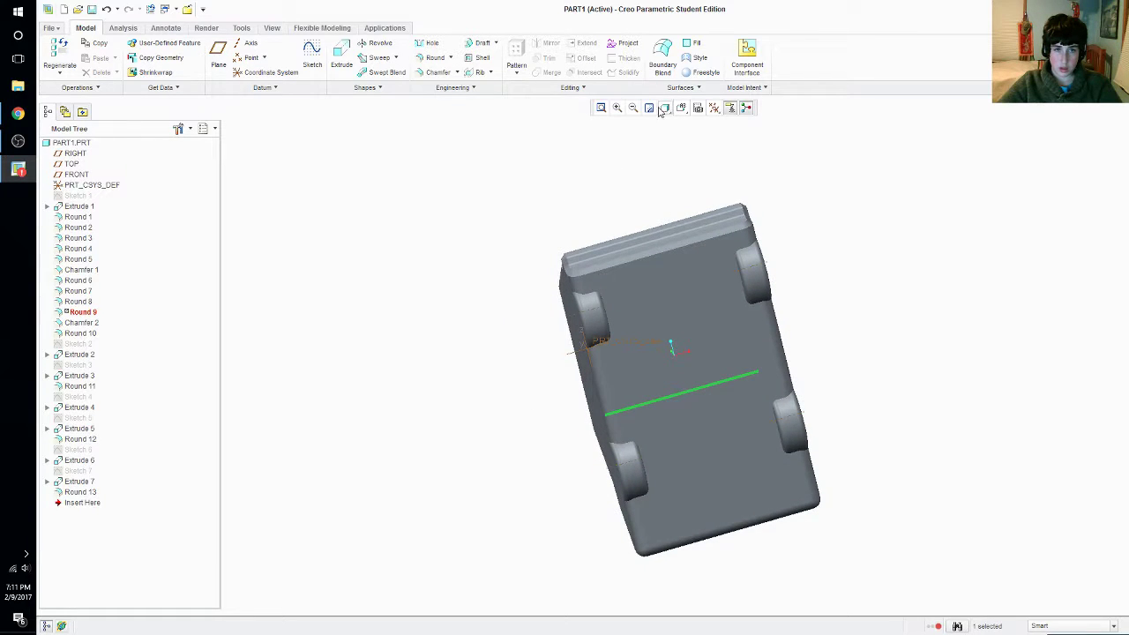
left_click(481, 59)
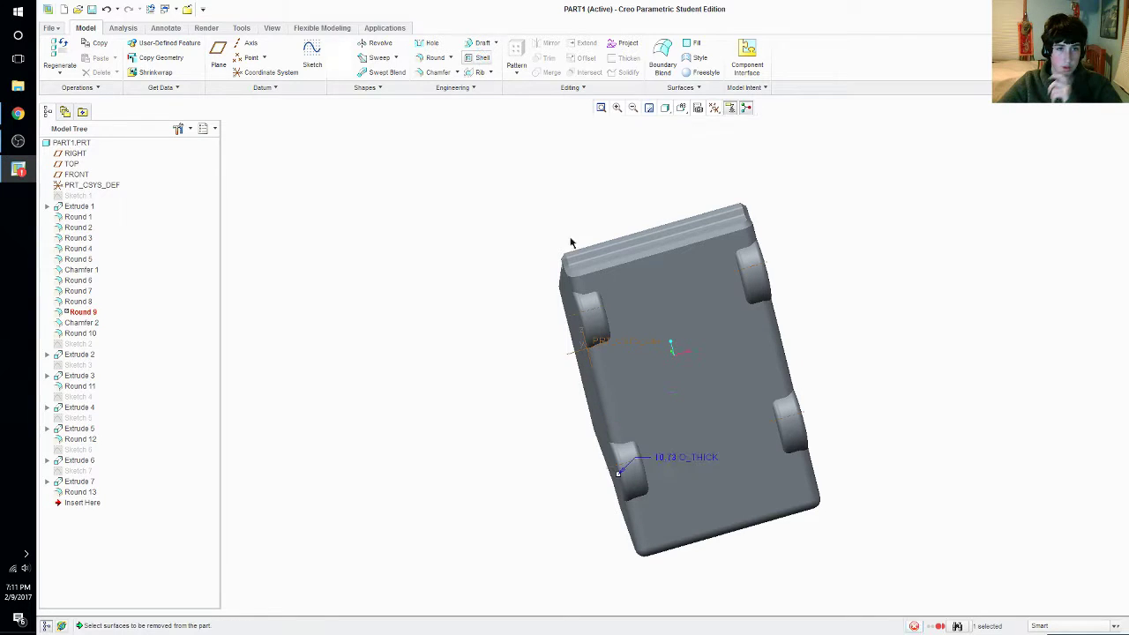
left_click(686, 306)
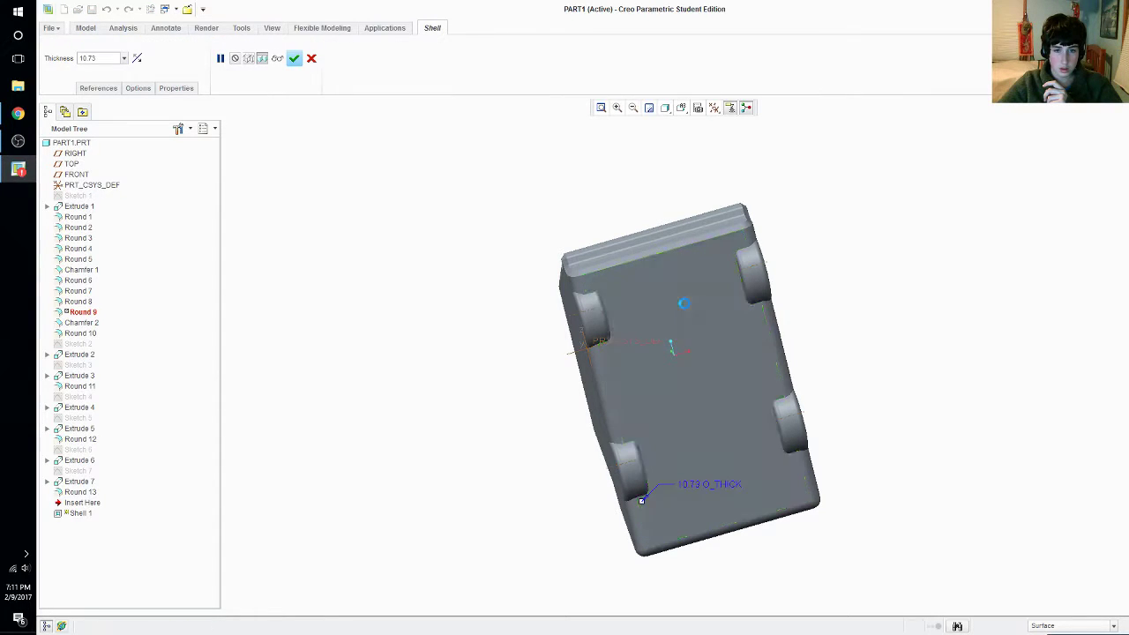
middle_click(676, 365)
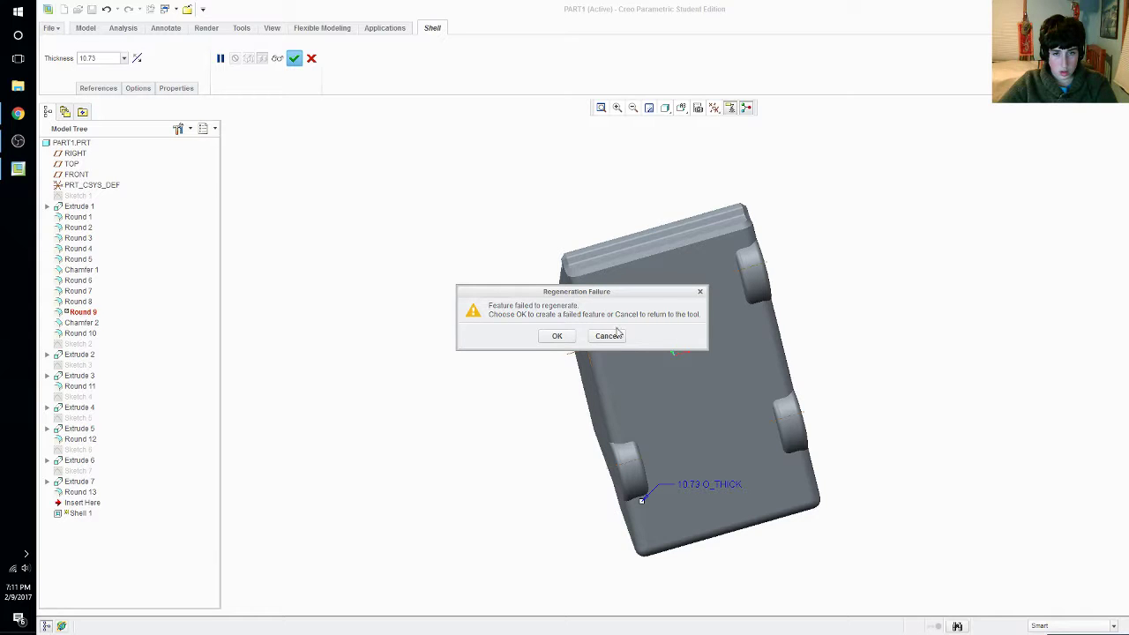
left_click(559, 338)
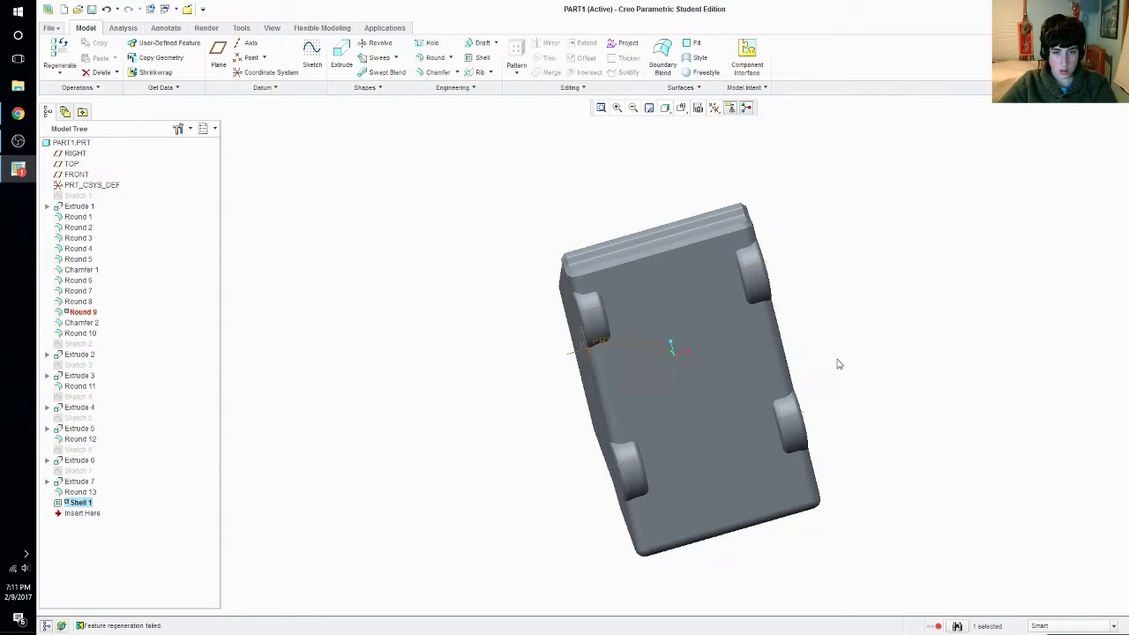
Try a second 10.73 thick shell of the car body with the underside as the removed surface, and abandon it
middle_click_drag(838, 363, 660, 404)
left_click(660, 402)
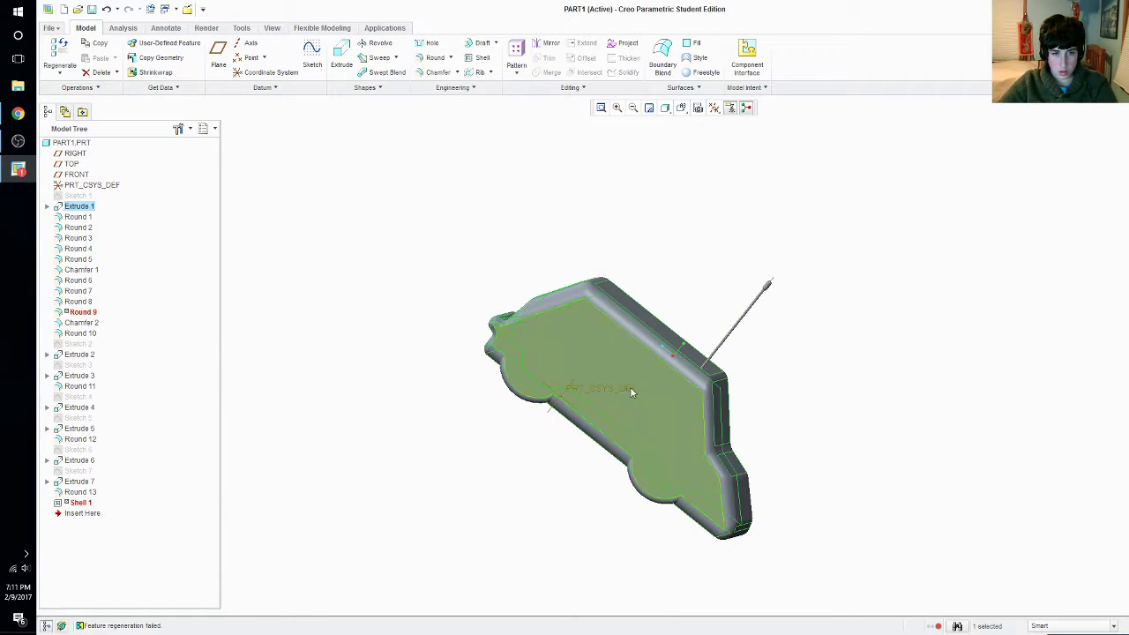
left_click(478, 58)
mouse_move(629, 226)
middle_mouse_down()
mouse_move(724, 156)
mouse_move(776, 198)
middle_mouse_up()
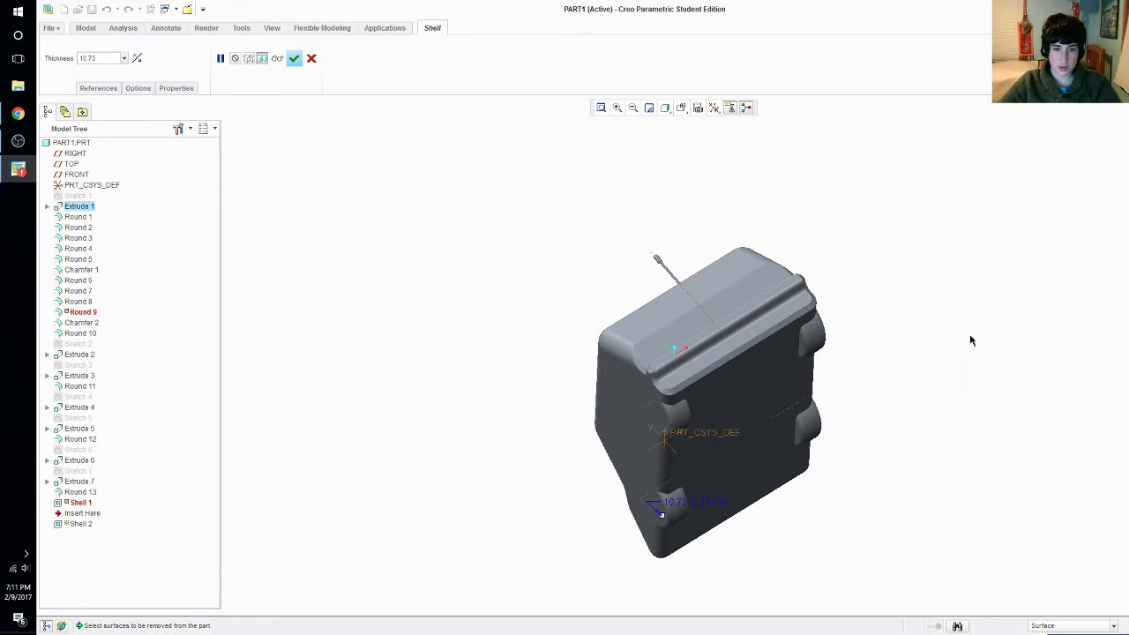
mouse_move(971, 338)
middle_mouse_down()
mouse_move(891, 373)
mouse_move(767, 362)
mouse_move(947, 358)
mouse_move(870, 378)
mouse_move(804, 295)
middle_mouse_up()
middle_click_drag(865, 323, 809, 321)
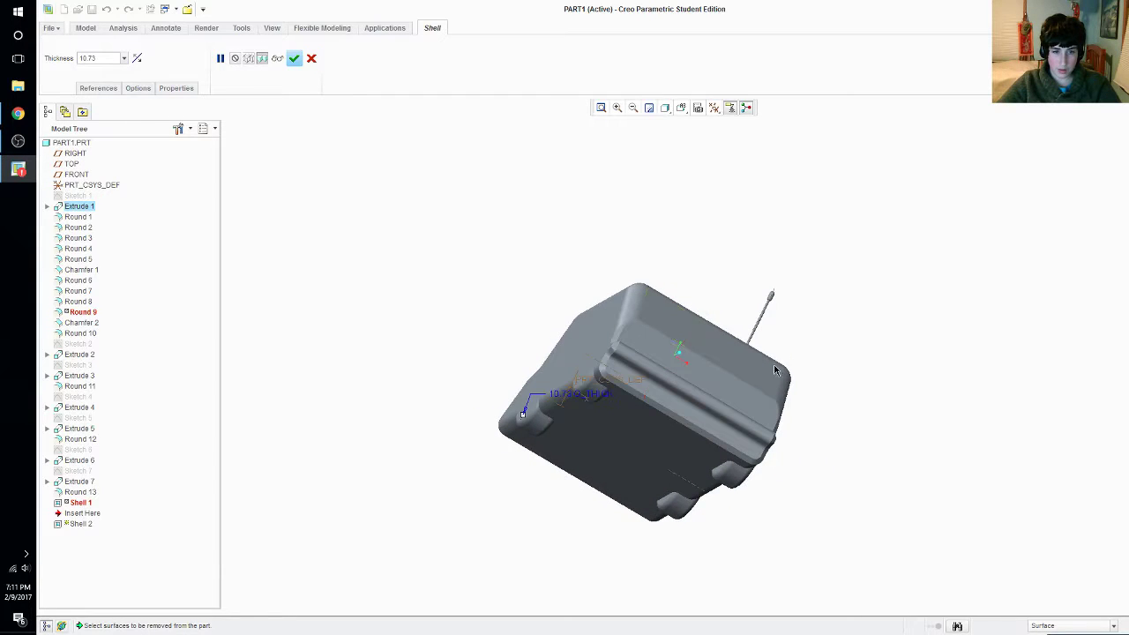
left_click(585, 419)
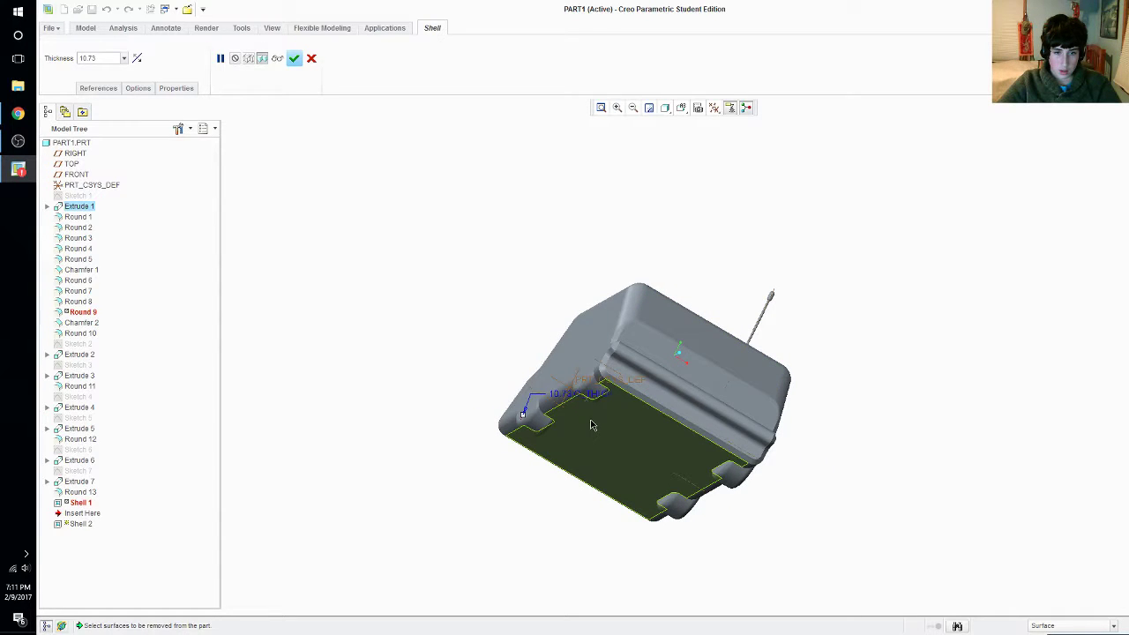
left_click(591, 425)
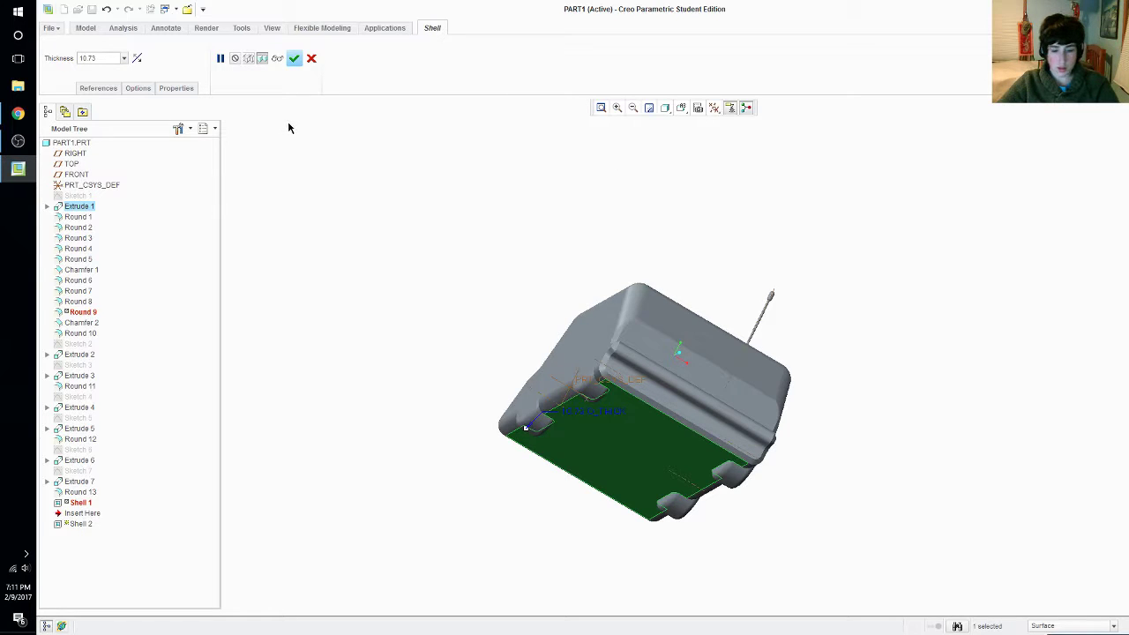
left_click(606, 336)
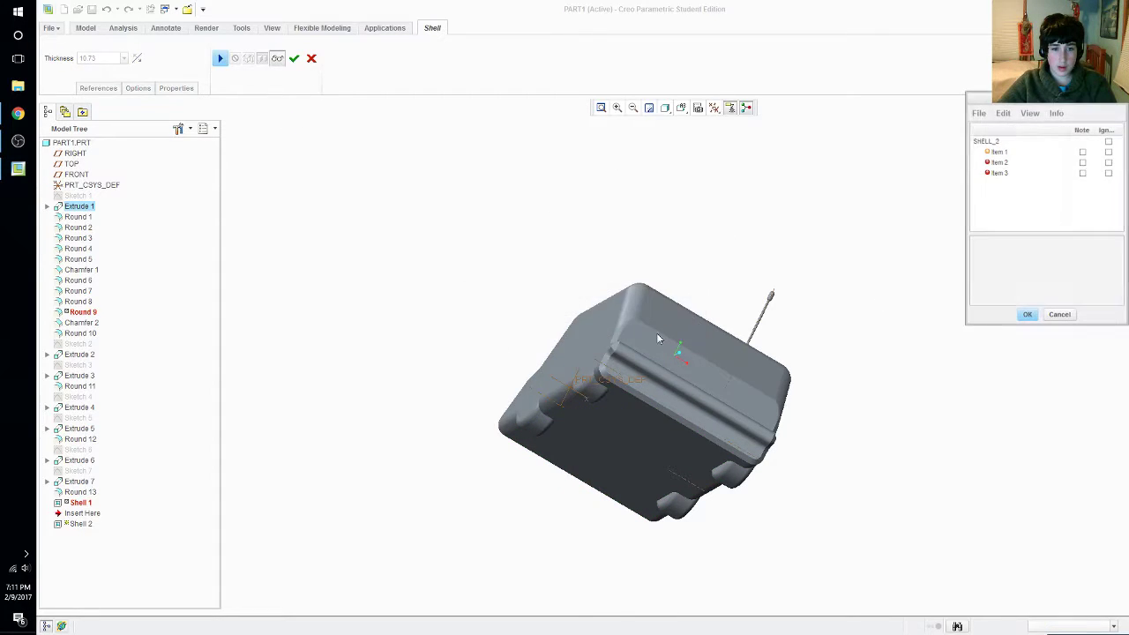
left_click(1057, 316)
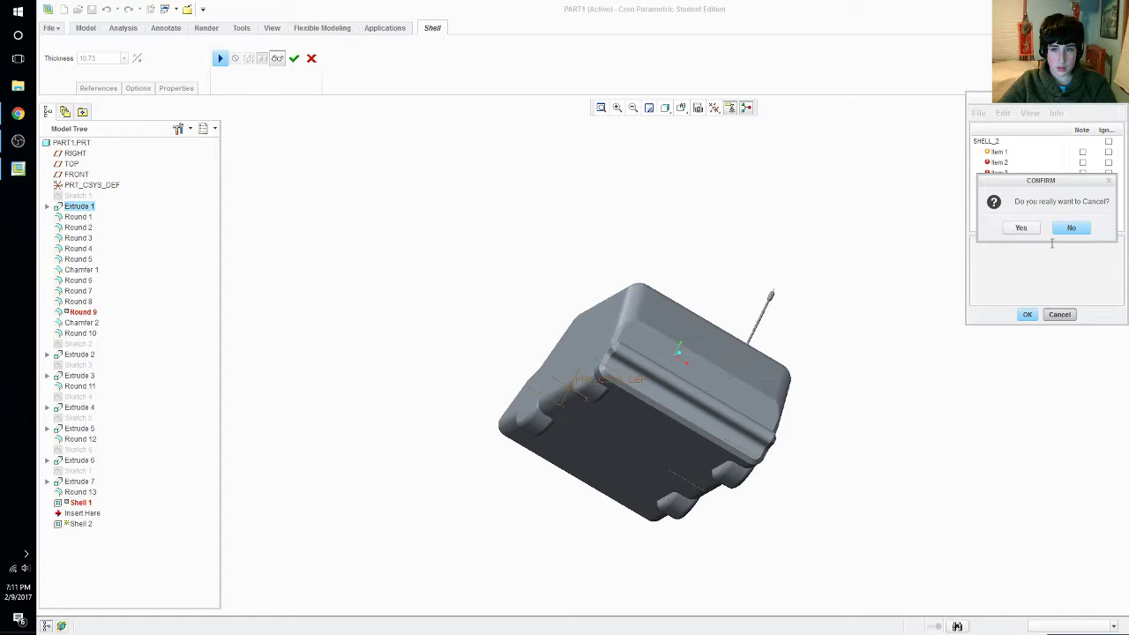
left_click(1021, 228)
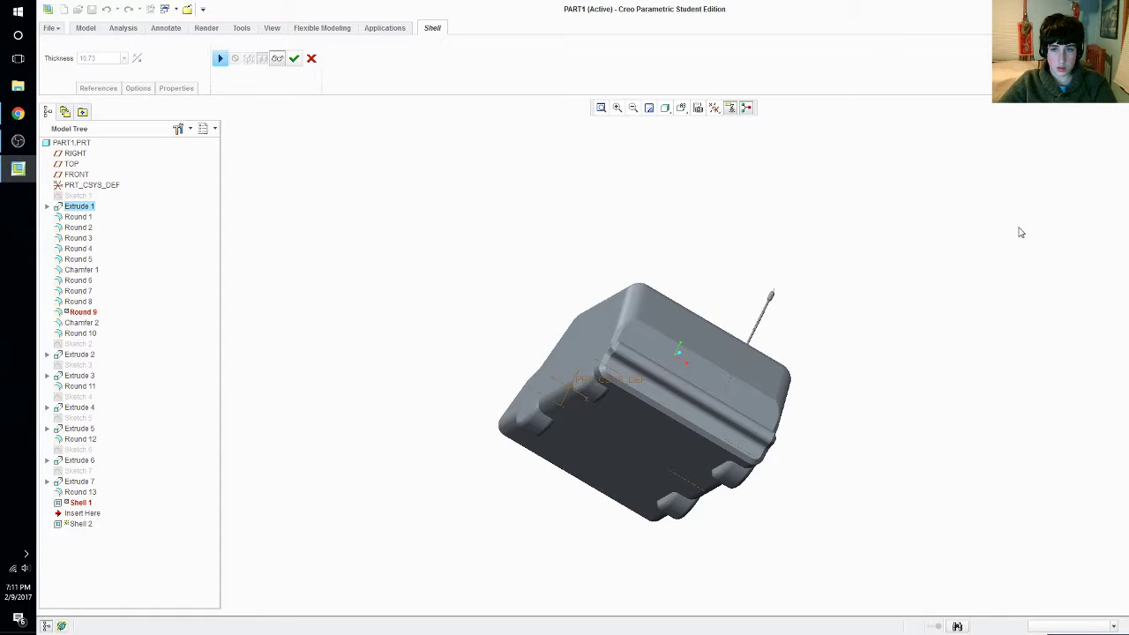
left_click(312, 60)
left_click(568, 334)
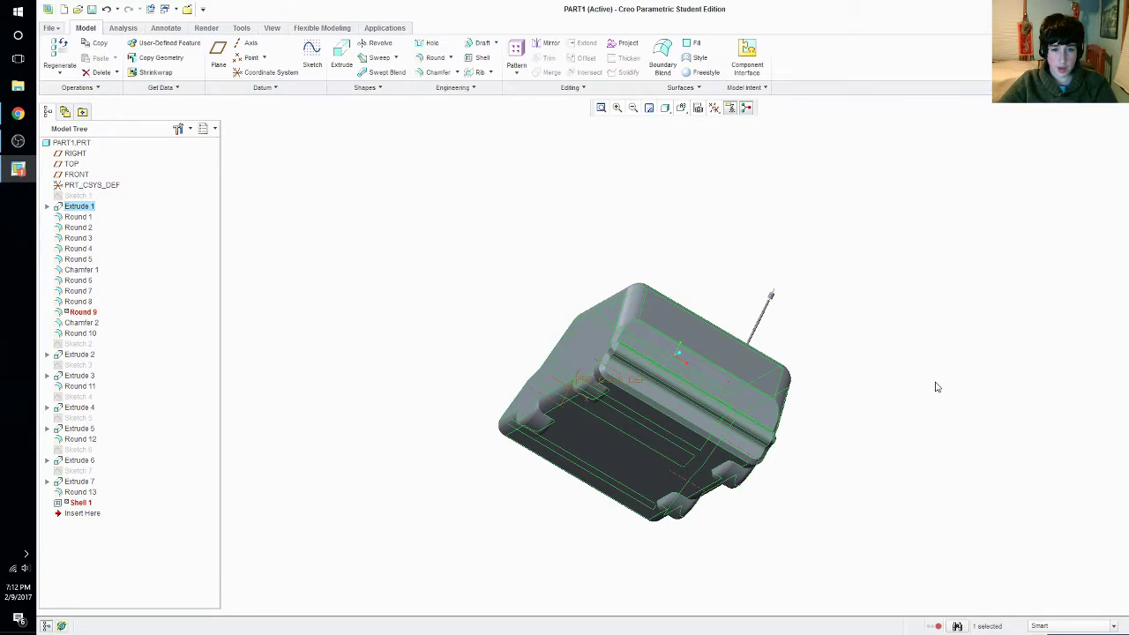
Examine the car's body, side faces, underside, wheels and antenna from all around
middle_click_drag(937, 387, 578, 146)
middle_click_drag(918, 320, 866, 309)
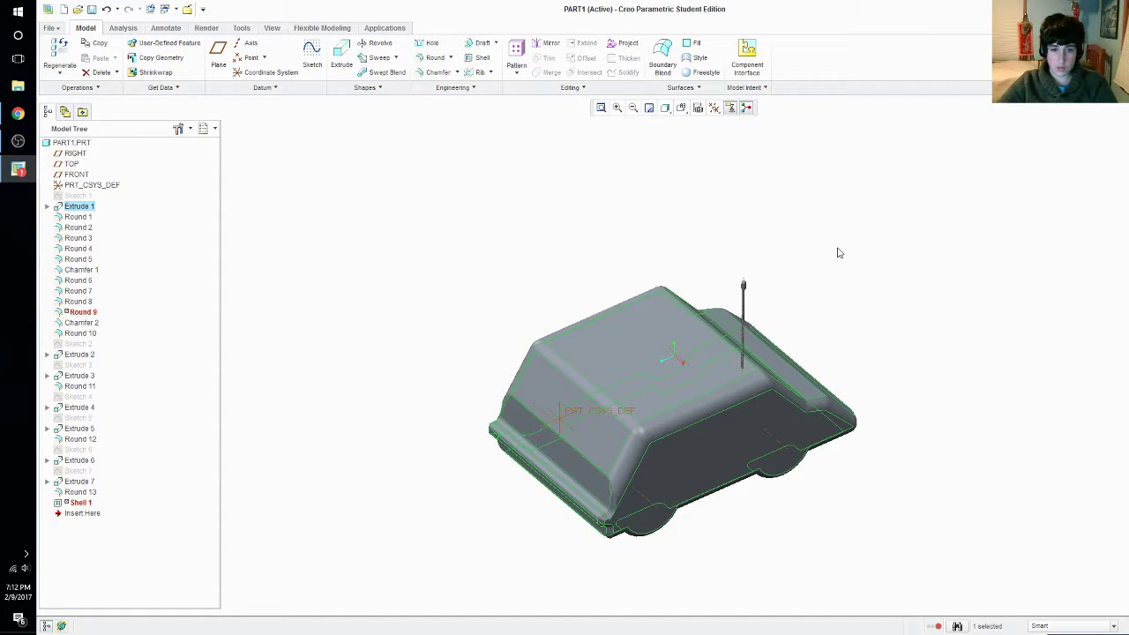
left_click(757, 422)
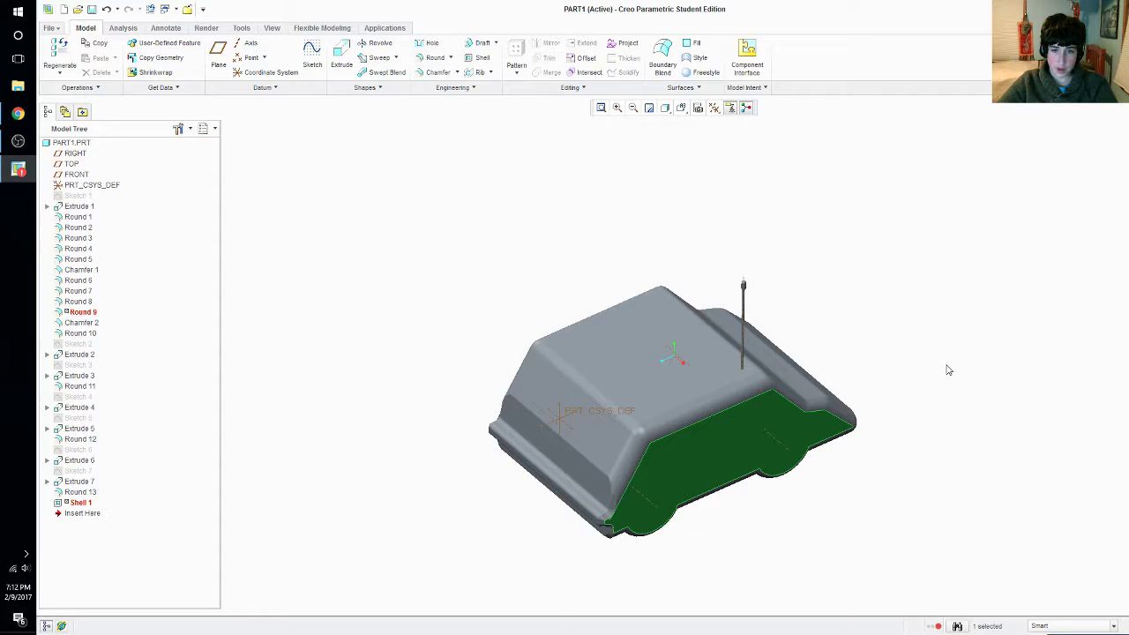
mouse_move(948, 371)
middle_mouse_down()
mouse_move(894, 257)
mouse_move(889, 275)
middle_mouse_up()
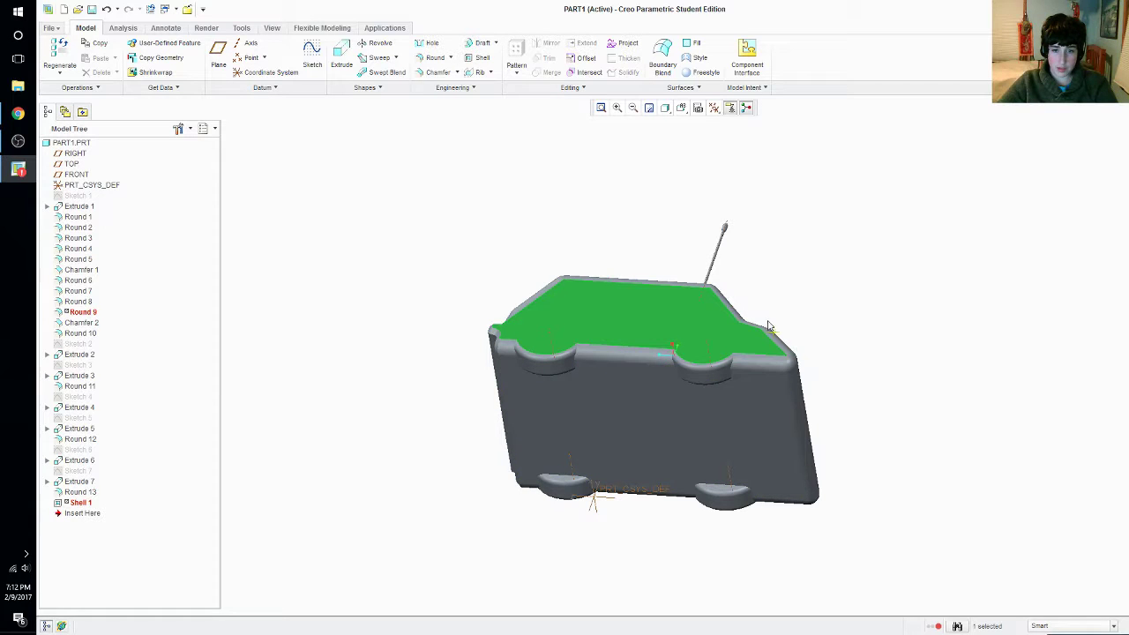
mouse_move(736, 398)
middle_mouse_down()
mouse_move(856, 385)
mouse_move(819, 340)
mouse_move(801, 342)
mouse_move(846, 348)
mouse_move(860, 335)
mouse_move(767, 314)
mouse_move(620, 168)
middle_mouse_up()
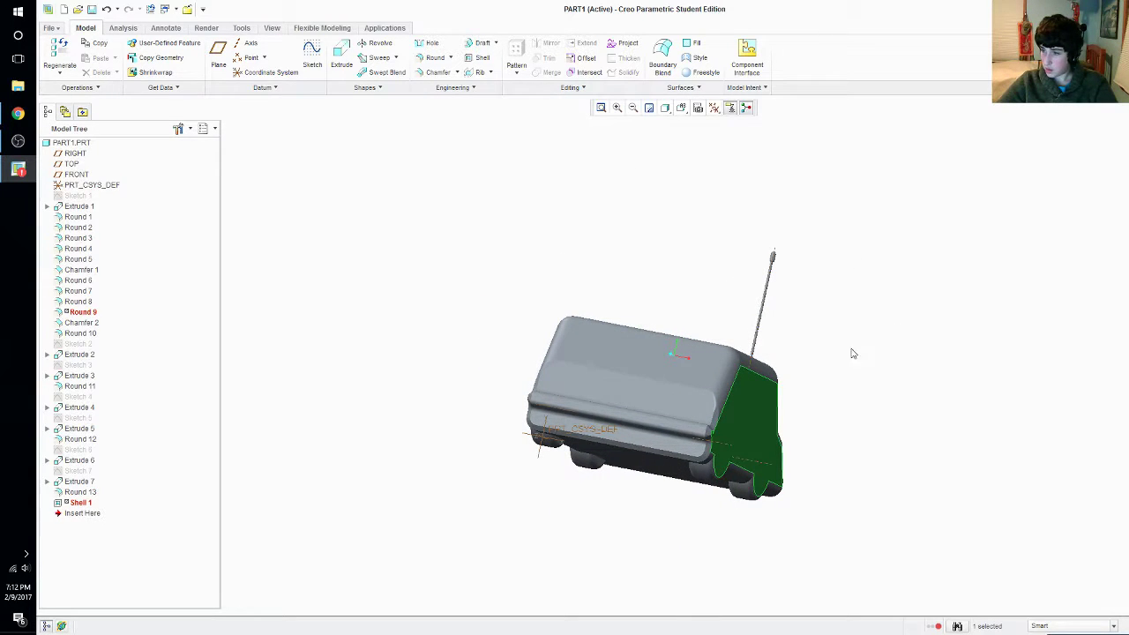
mouse_move(816, 379)
middle_mouse_down()
mouse_move(742, 334)
mouse_move(664, 371)
mouse_move(547, 196)
mouse_move(514, 190)
middle_mouse_up()
mouse_move(811, 280)
middle_mouse_down()
mouse_move(658, 182)
mouse_move(608, 171)
mouse_move(568, 144)
mouse_move(844, 277)
mouse_move(786, 227)
mouse_move(762, 226)
middle_mouse_up()
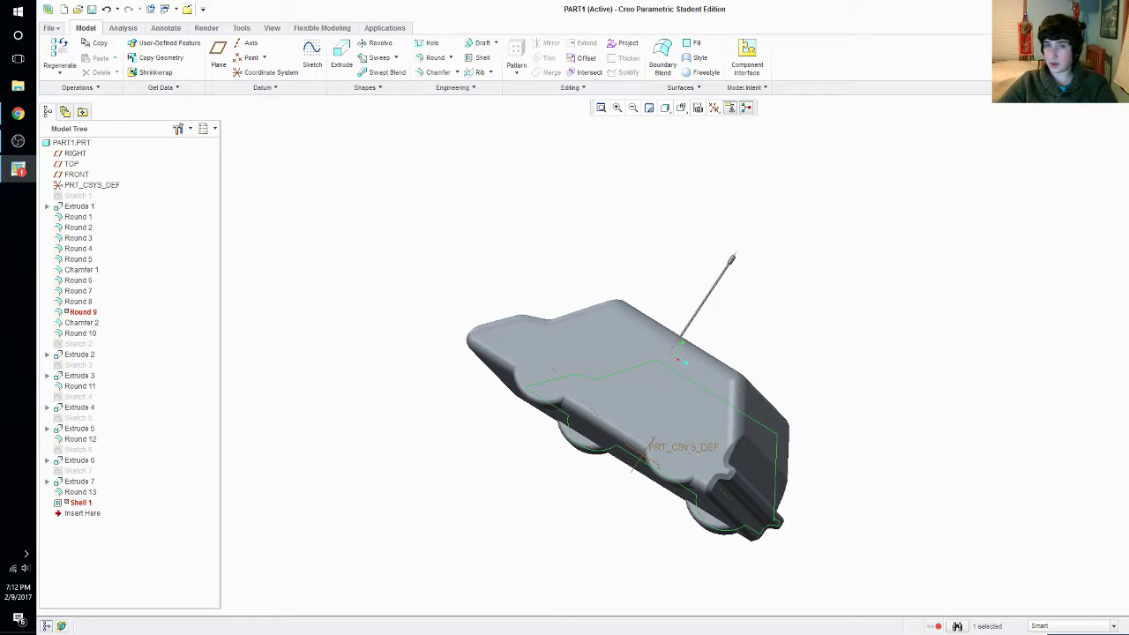
mouse_move(839, 398)
middle_mouse_down()
mouse_move(625, 292)
mouse_move(568, 291)
middle_mouse_up()
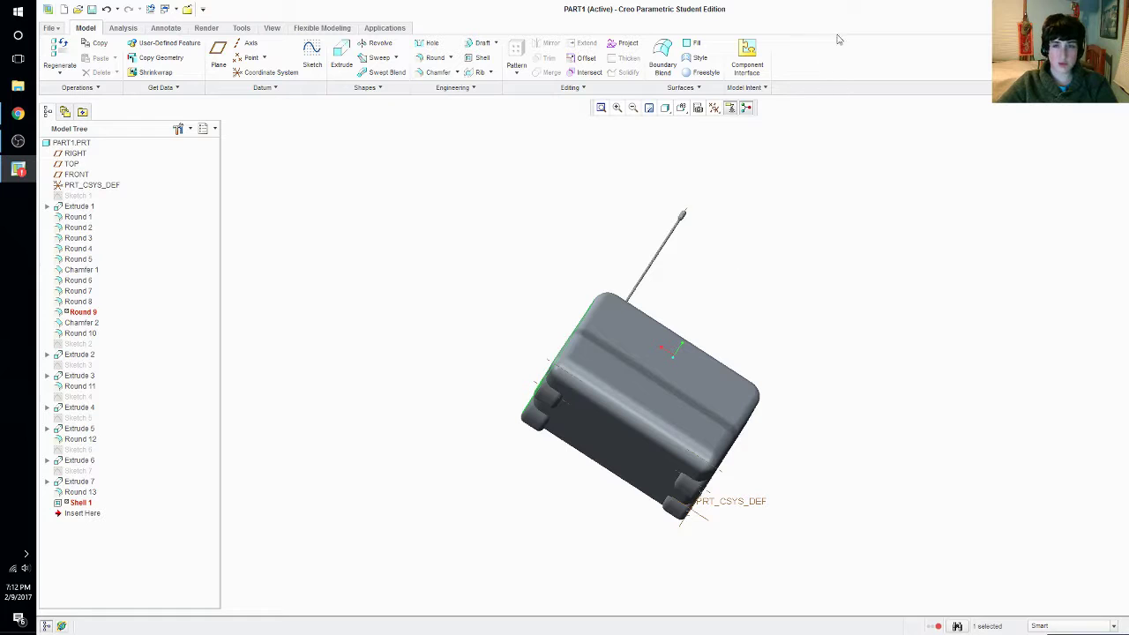
left_click(18, 168)
left_click(18, 169)
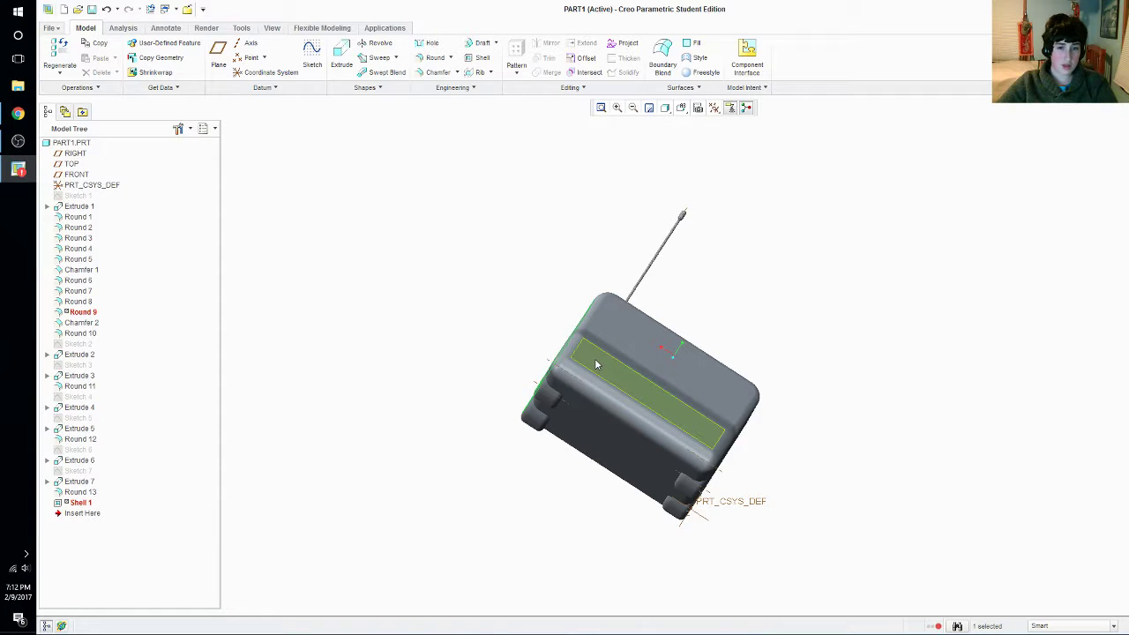
middle_click_drag(596, 365, 674, 375)
left_click(728, 364)
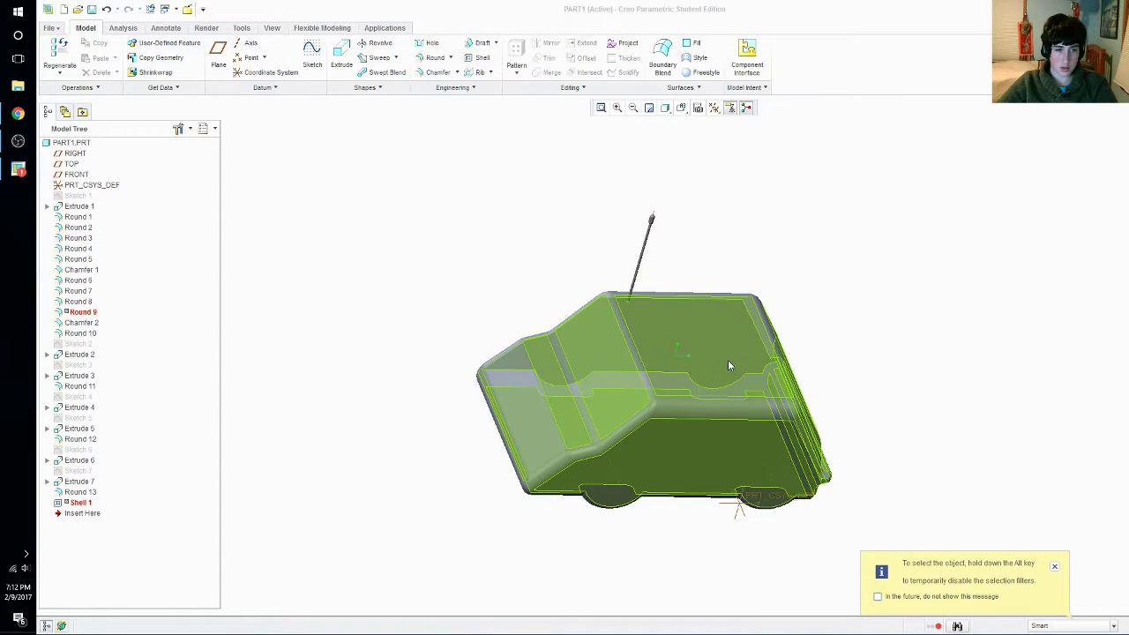
left_click(648, 377)
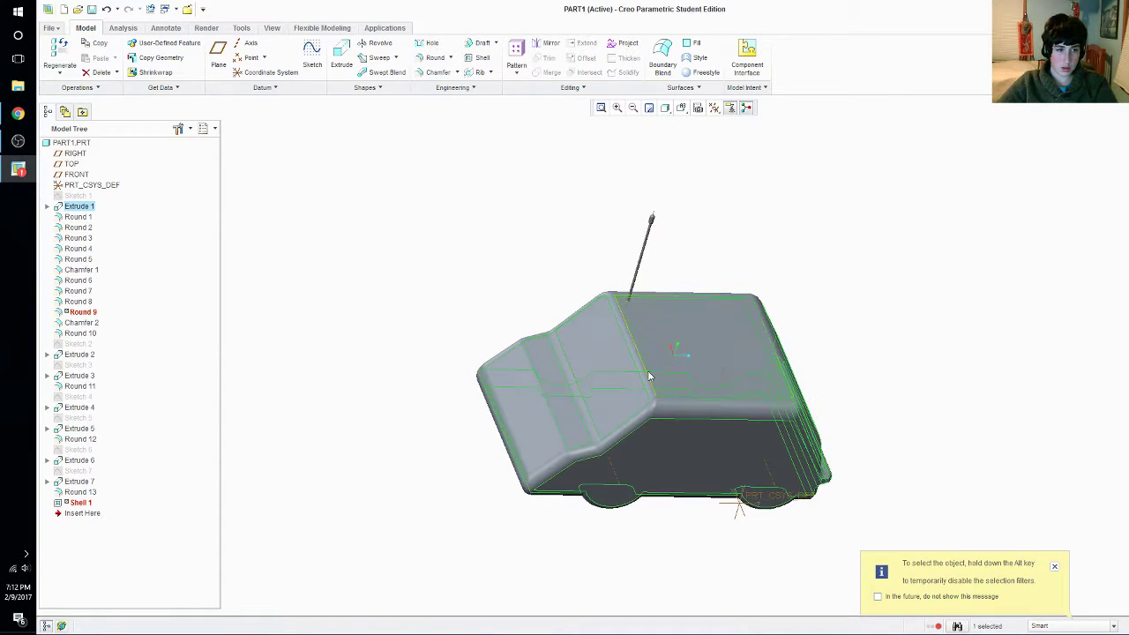
left_click(1054, 566)
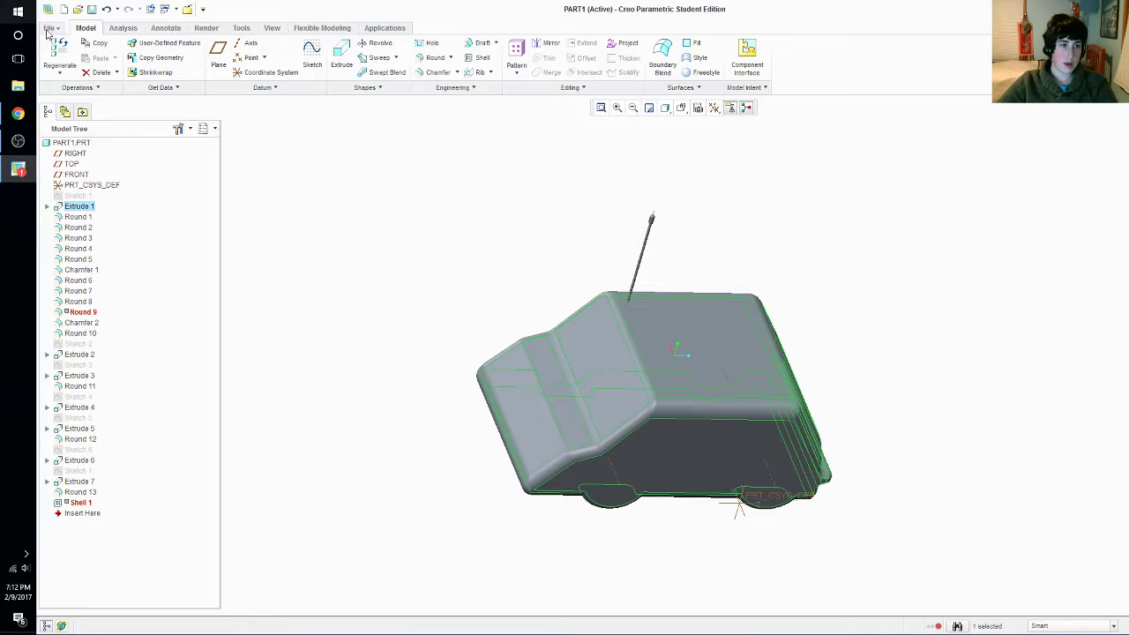
left_click(49, 28)
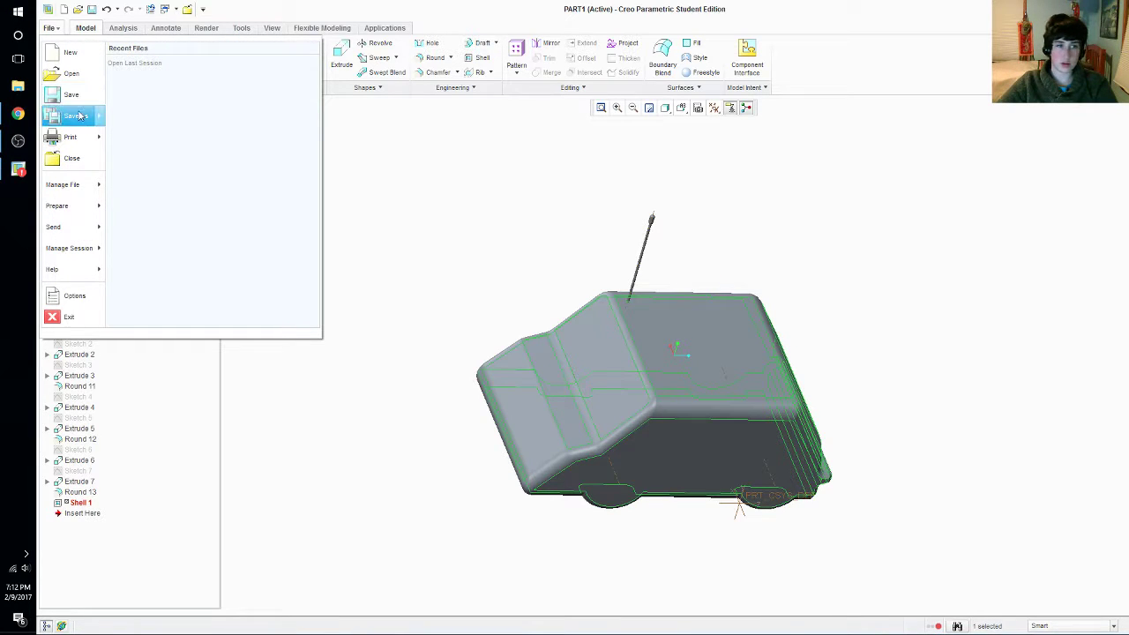
mouse_move(77, 115)
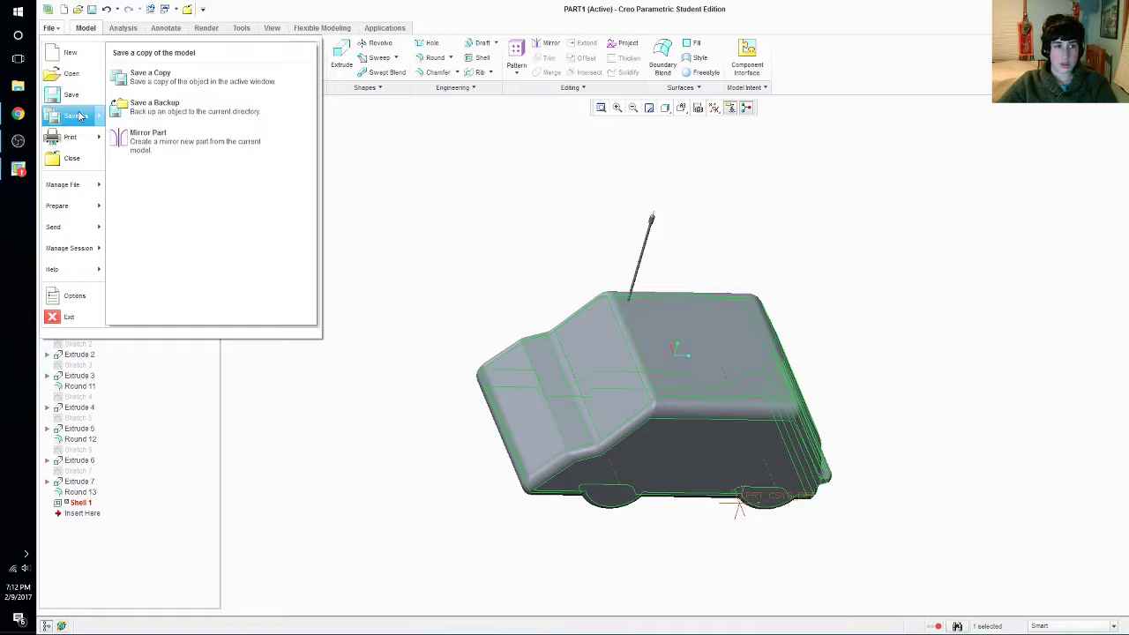
left_click(150, 75)
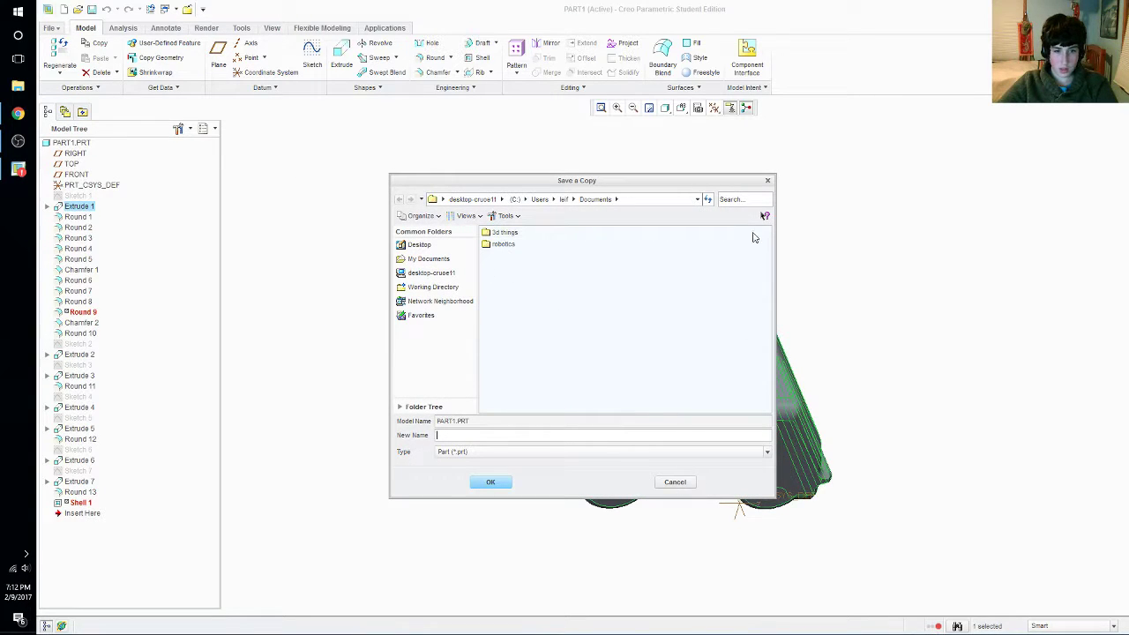
left_click(767, 180)
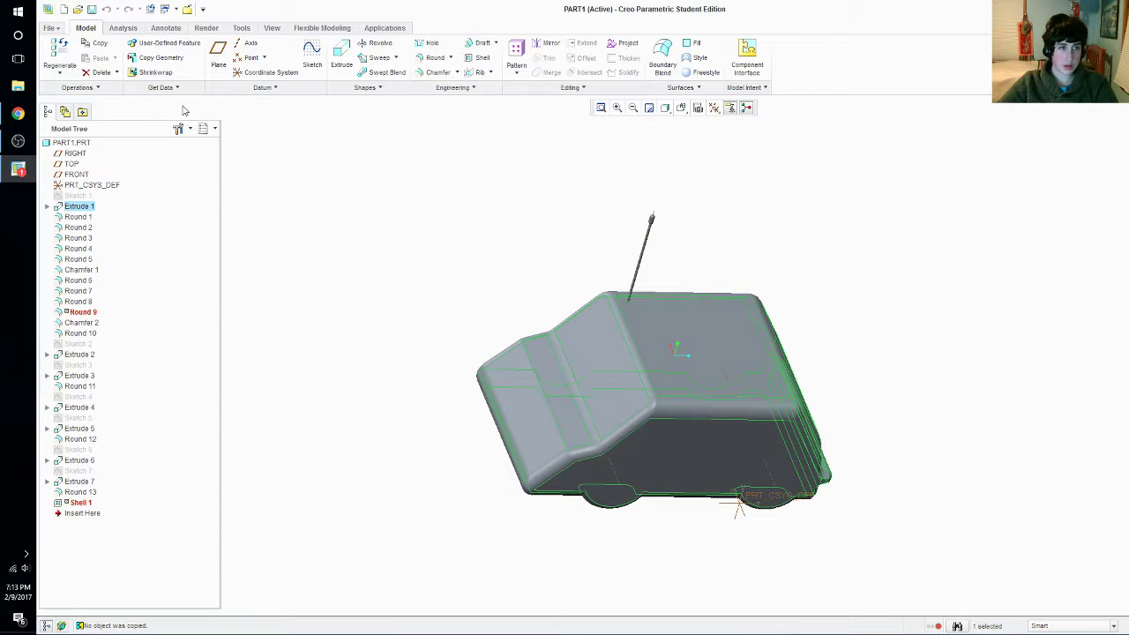
Try to save the part in the 3d things folder as ".yt live stream car" and as ".ytlivestreamcar", and abandon the save
left_click(53, 27)
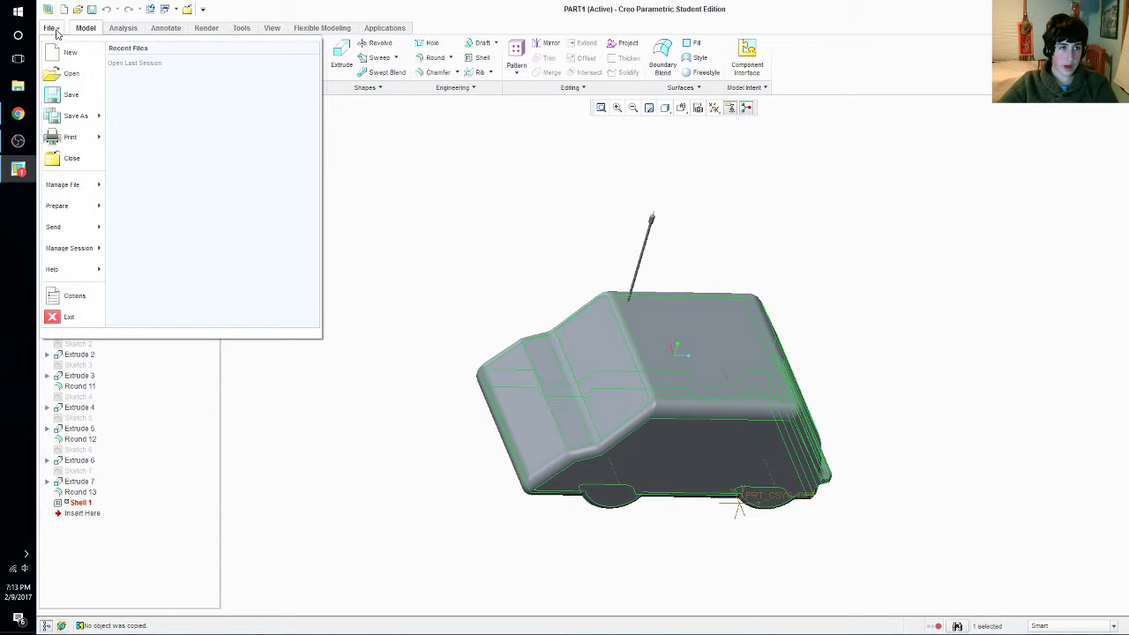
left_click(72, 93)
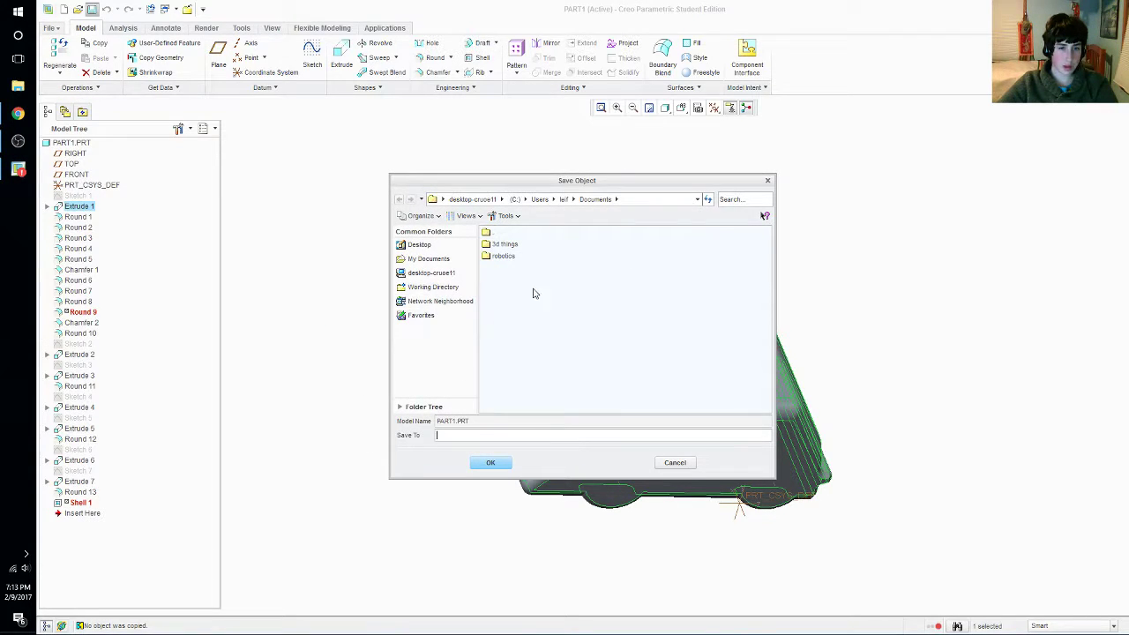
double_click(510, 246)
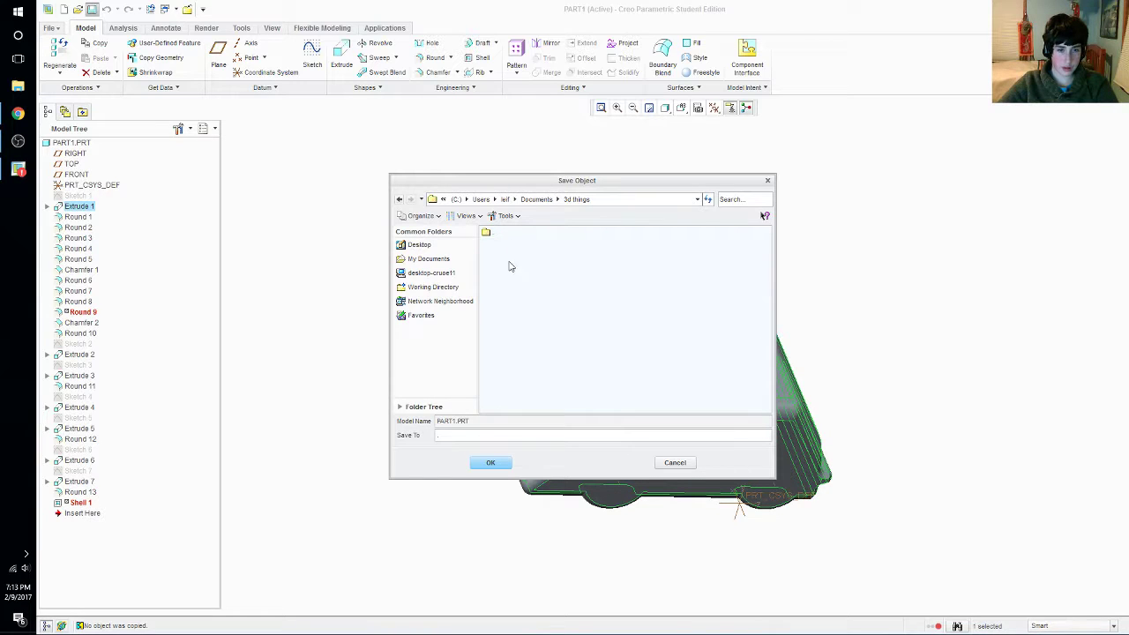
left_click(484, 437)
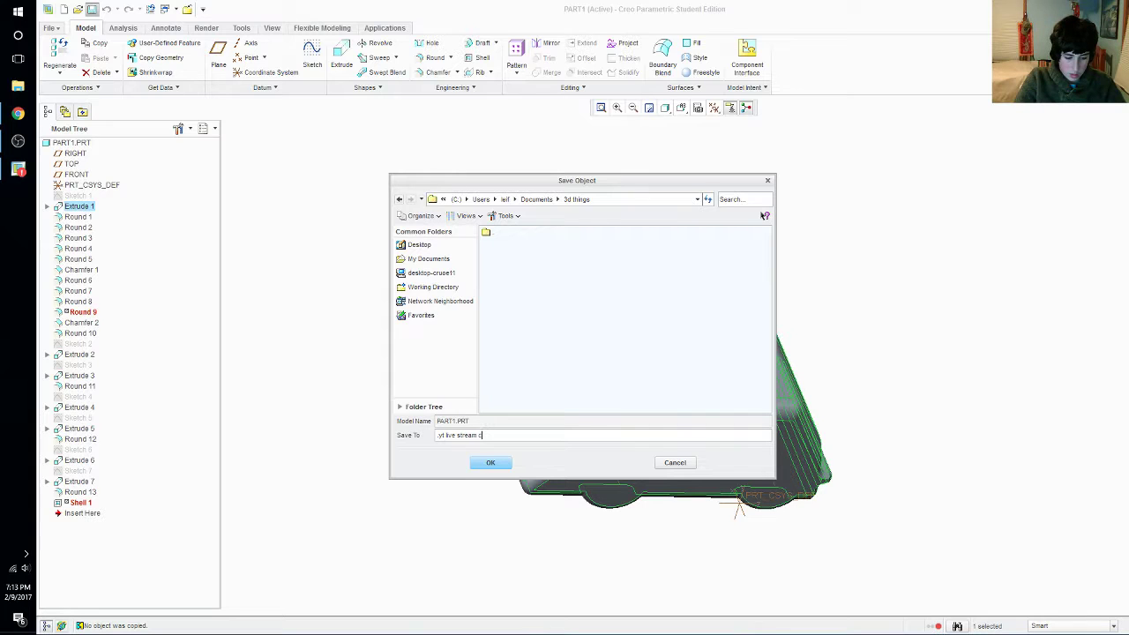
left_click(498, 467)
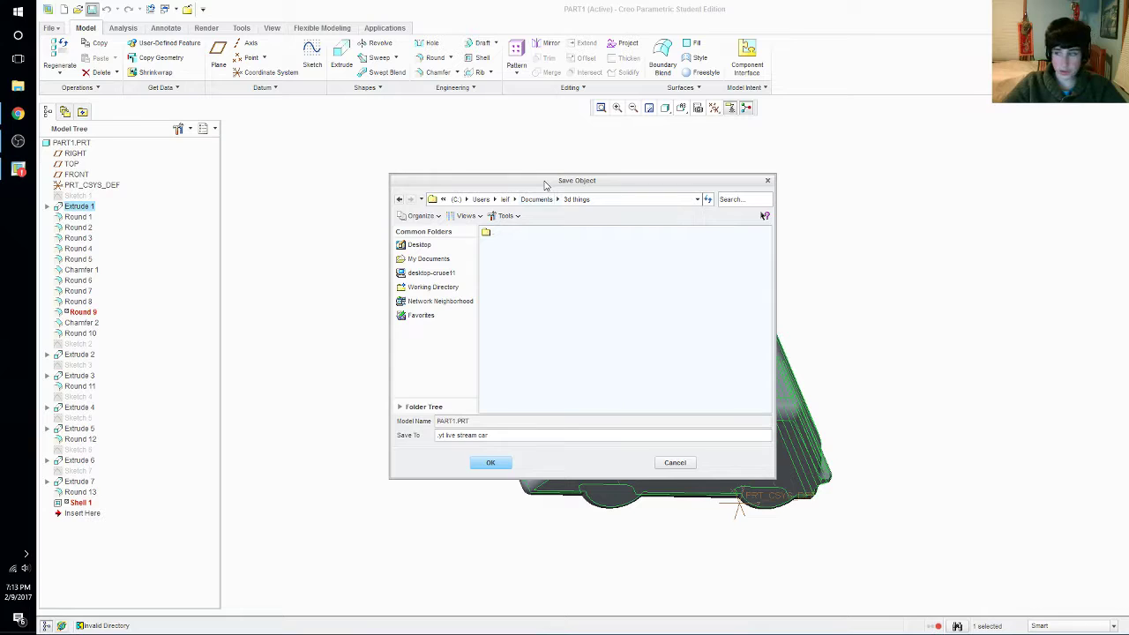
left_click_drag(544, 185, 548, 185)
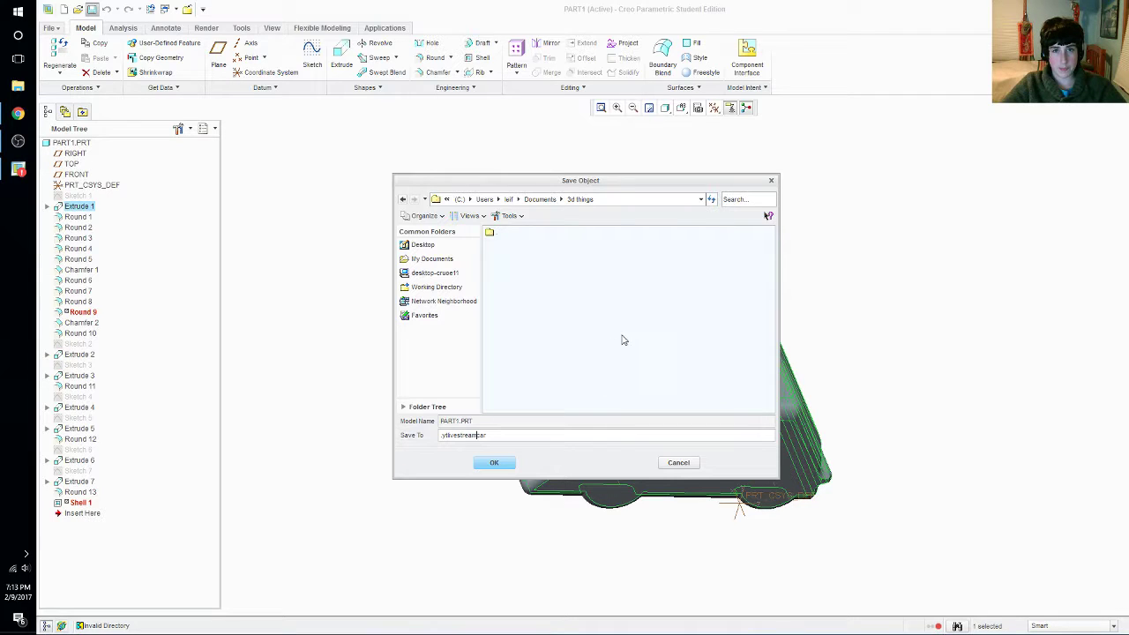
left_click(495, 467)
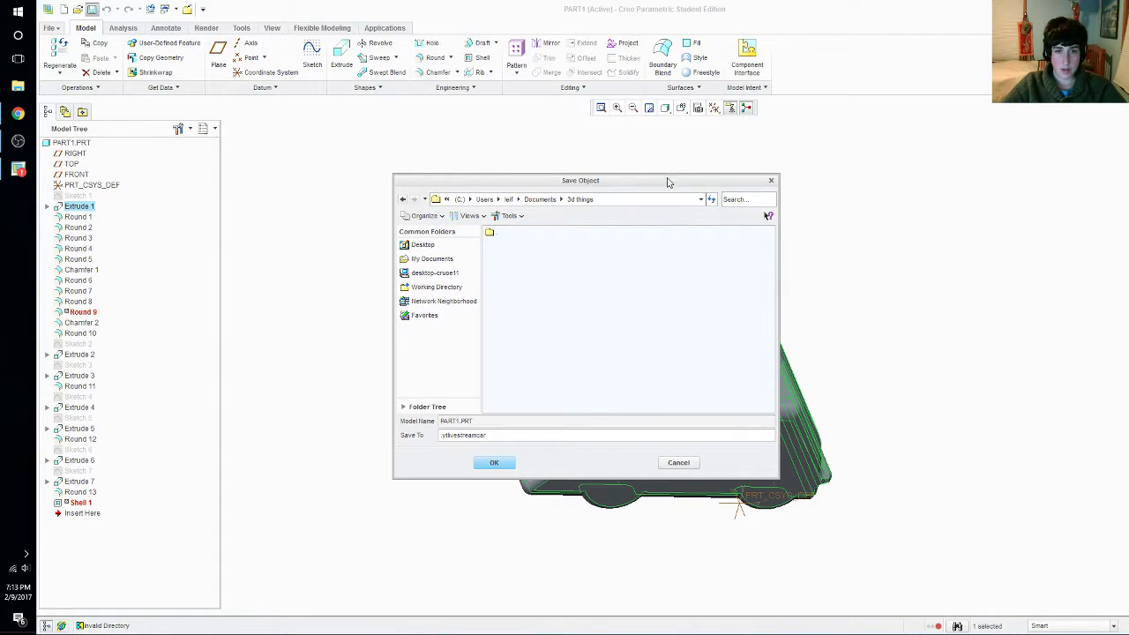
left_click_drag(668, 182, 668, 164)
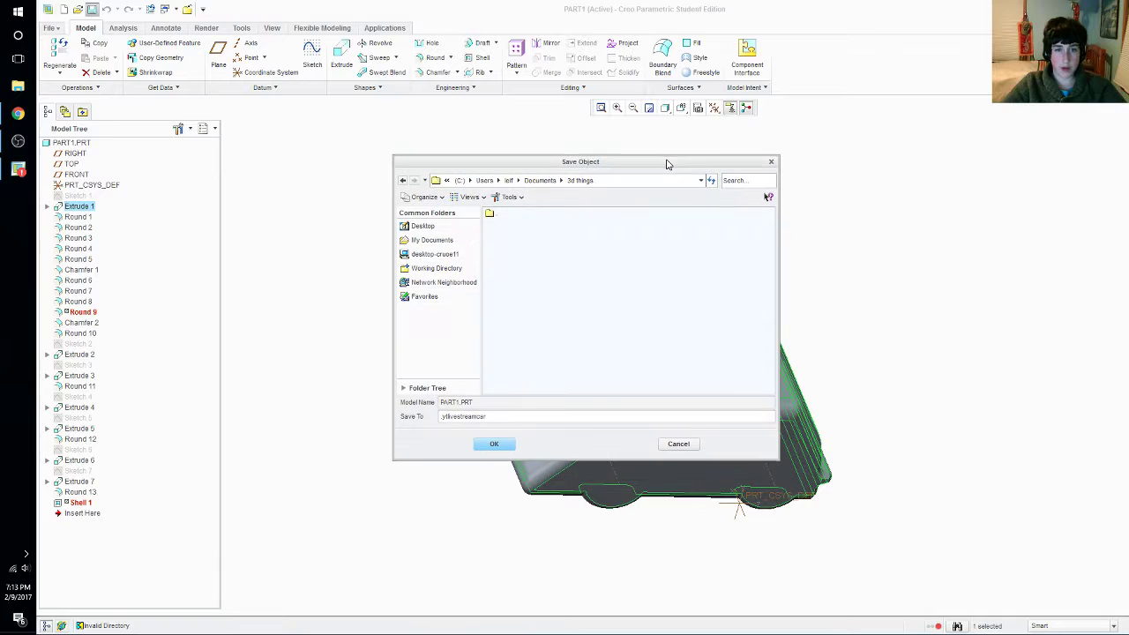
left_click(771, 163)
Restore the maximized modelling window to a smaller size and reposition it over the desktop
left_click_drag(859, 14, 761, 55)
left_click_drag(697, 39, 1016, 104)
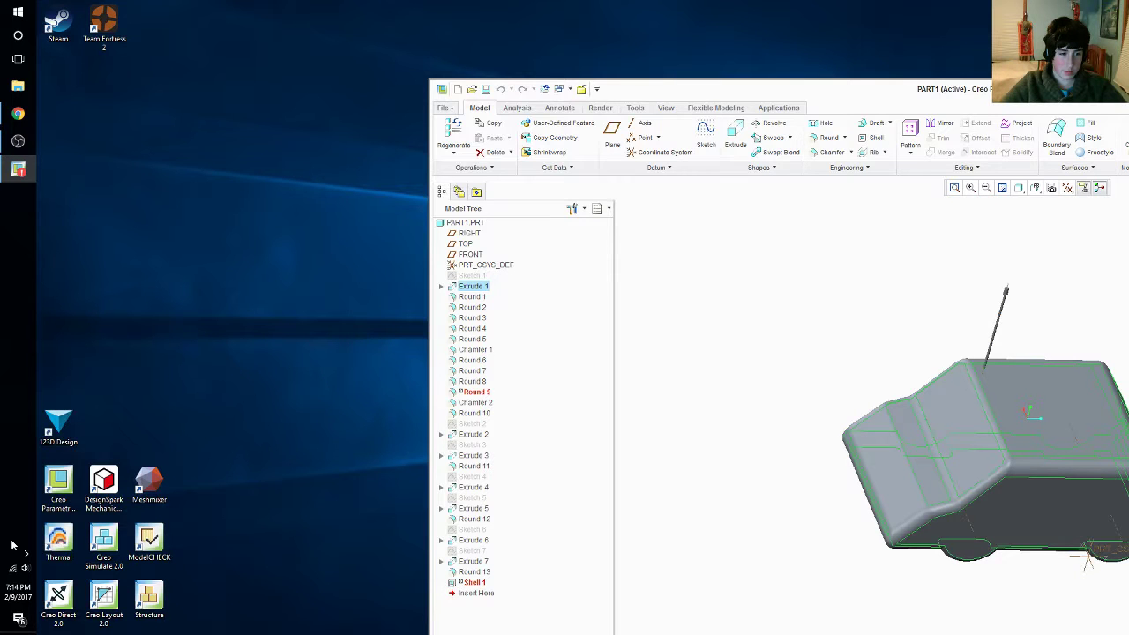
left_click_drag(934, 91, 566, 42)
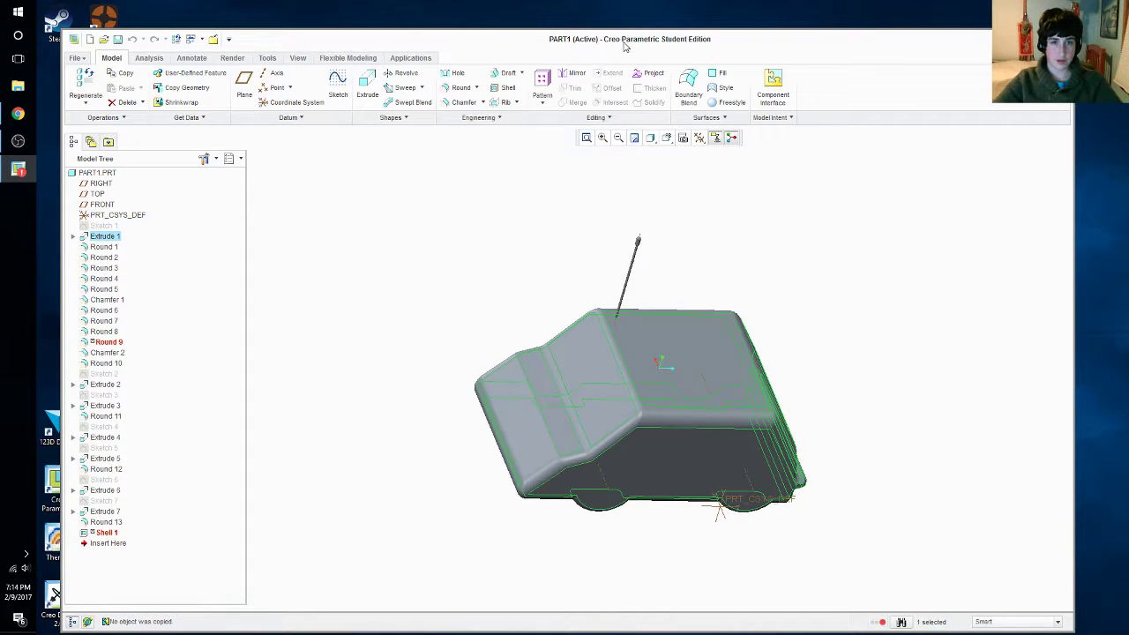
left_click_drag(608, 39, 773, 5)
left_click_drag(496, 14, 652, 30)
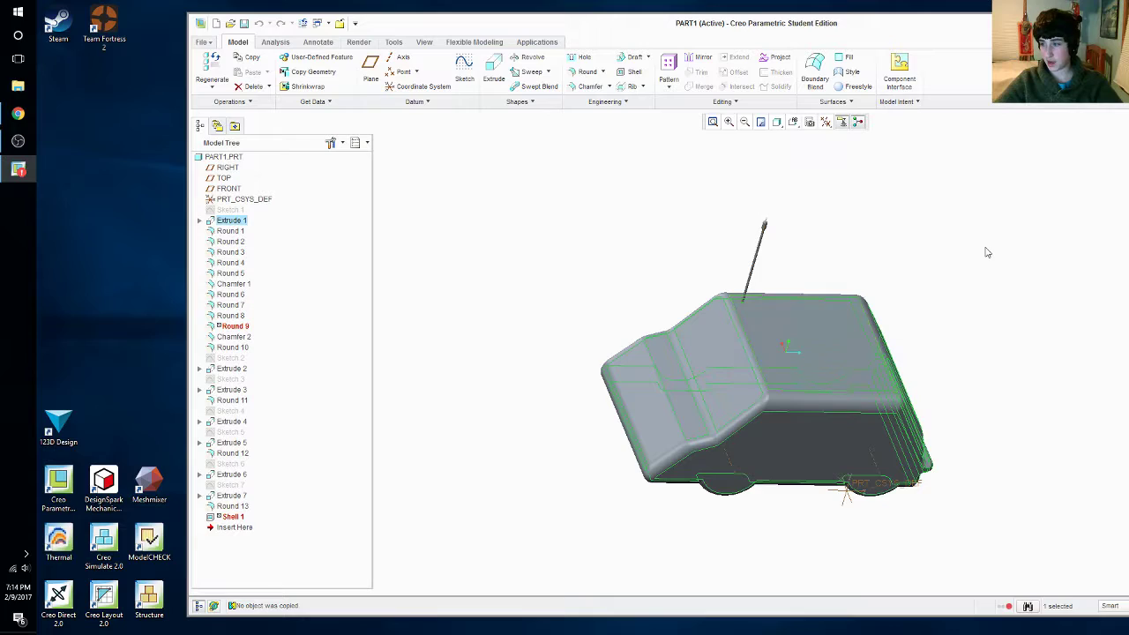
left_click_drag(643, 28, 580, 33)
Save a copy of the part as "car" in the 3d things folder within Documents, accepting the listed conflicts
mouse_move(829, 401)
middle_mouse_down()
mouse_move(780, 357)
mouse_move(734, 366)
middle_mouse_up()
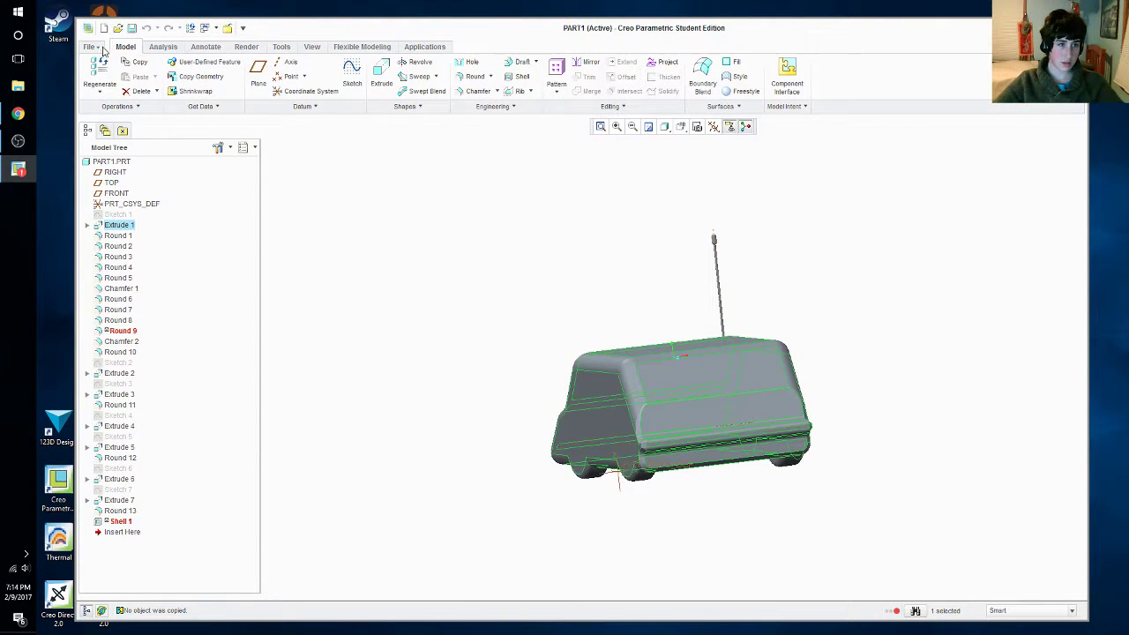
left_click(97, 47)
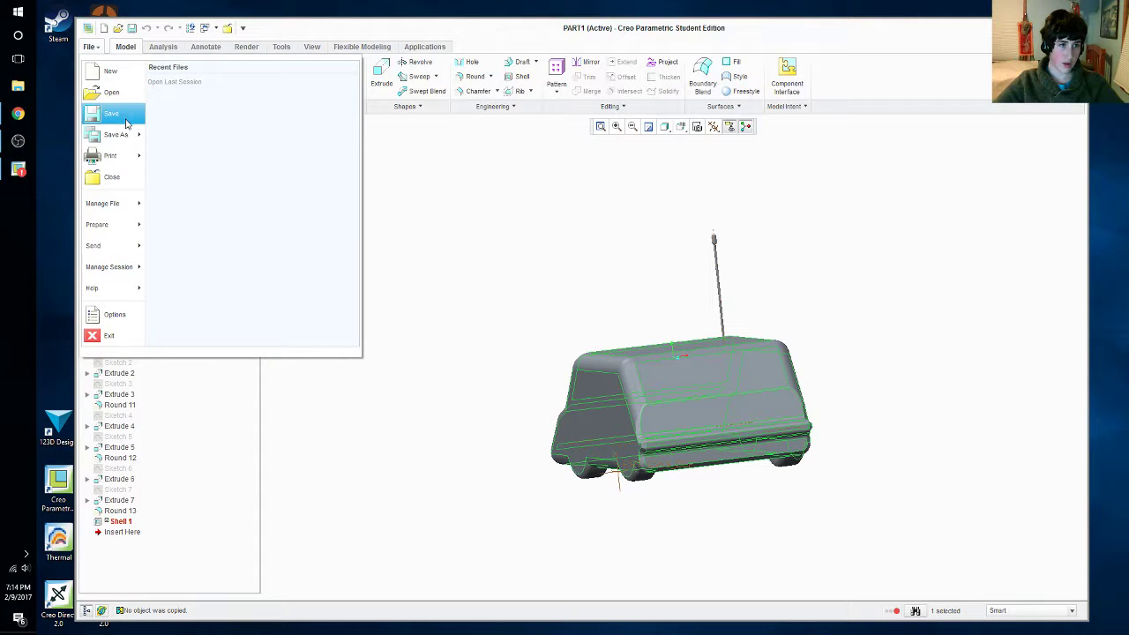
mouse_move(132, 134)
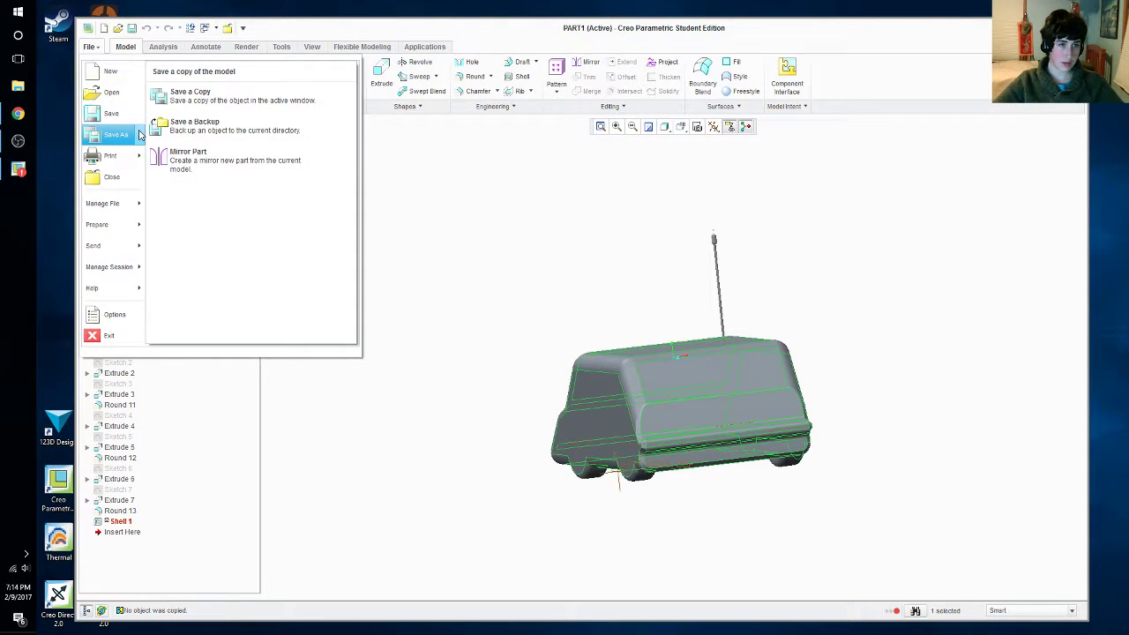
left_click(229, 99)
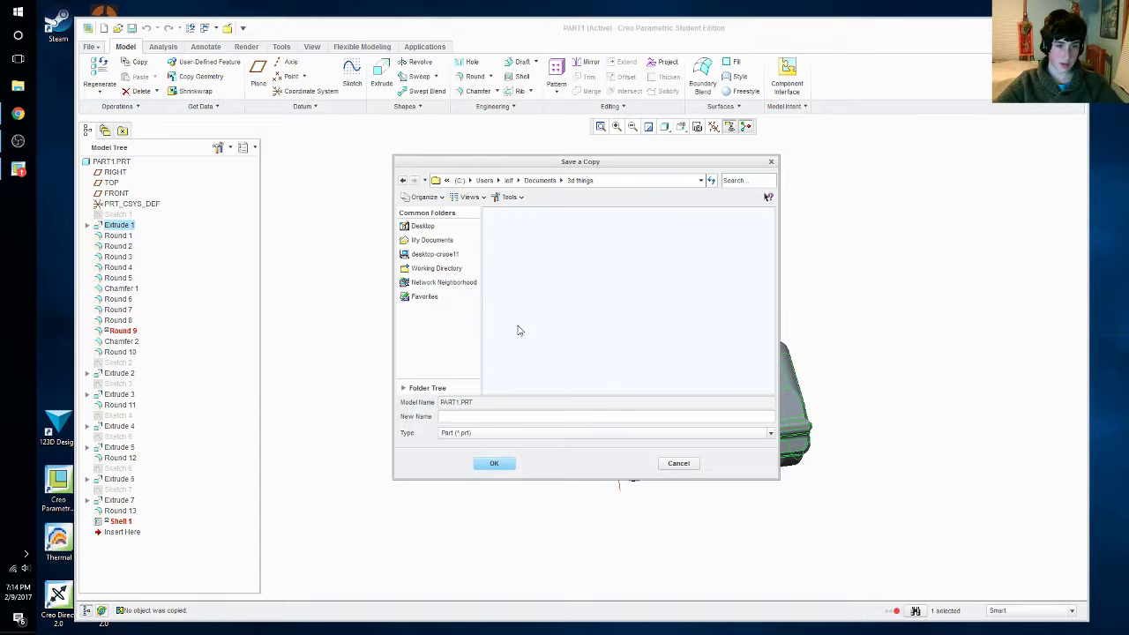
left_click(450, 240)
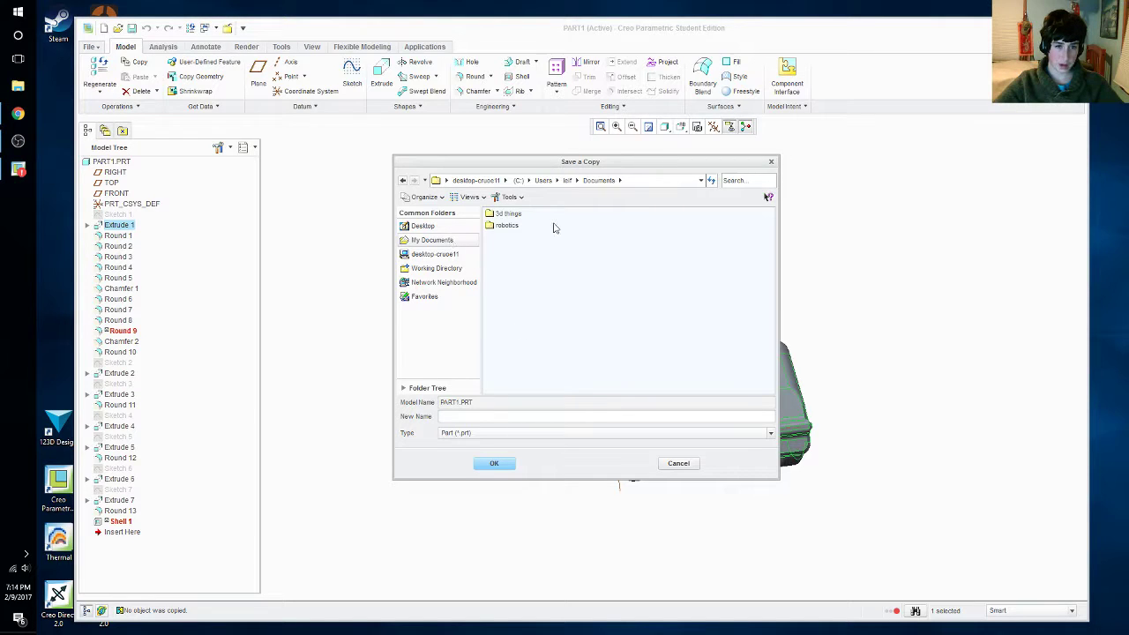
double_click(508, 214)
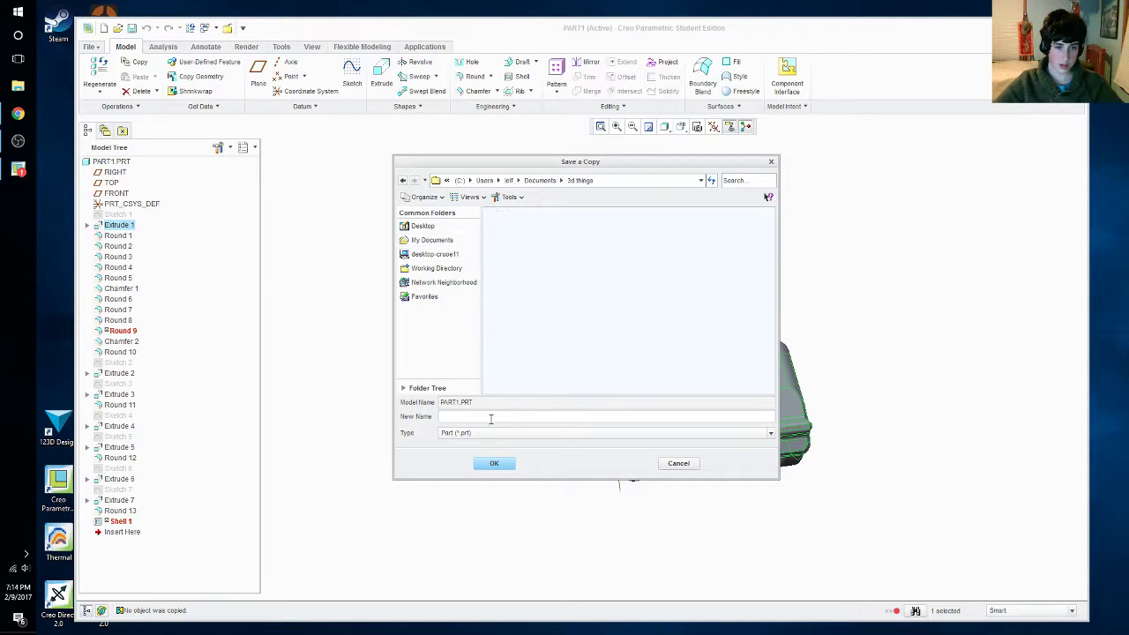
left_click(480, 417)
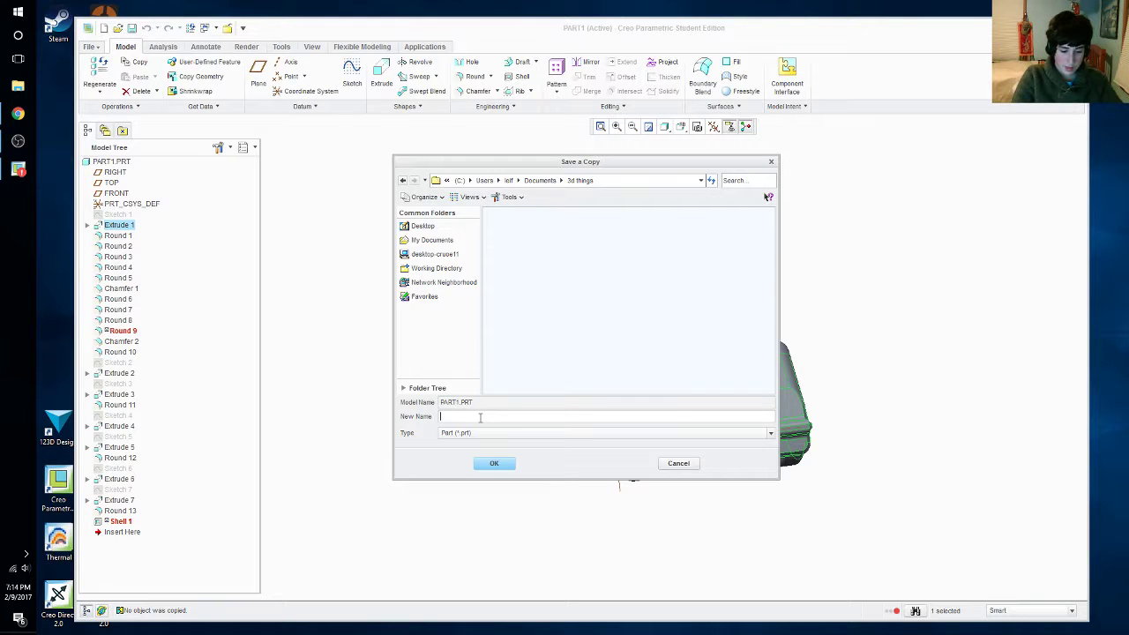
type("car")
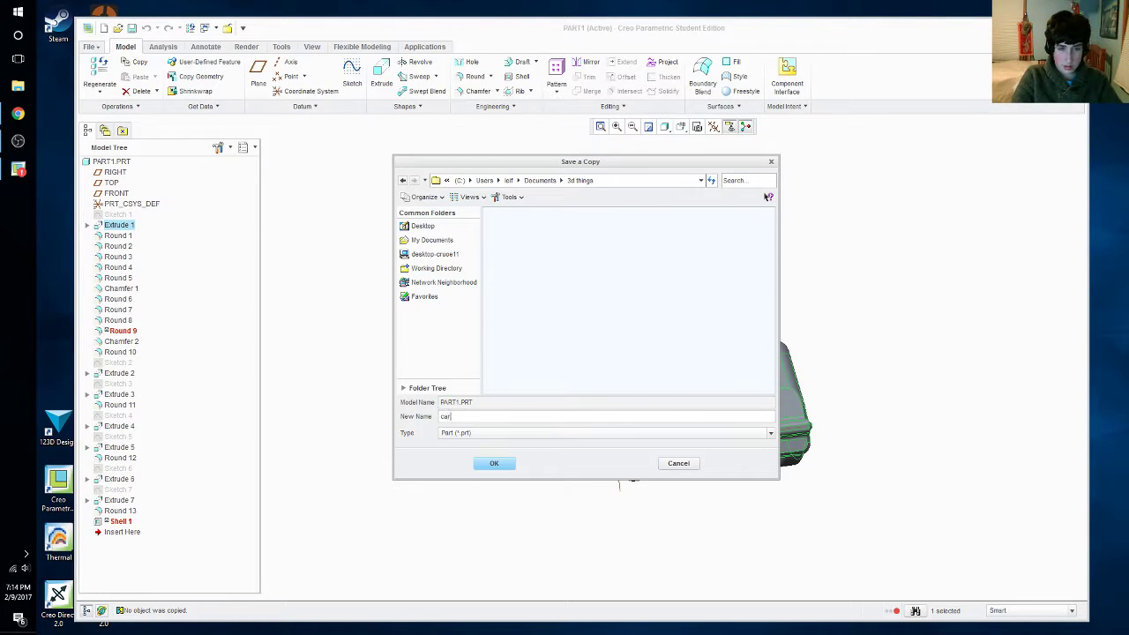
left_click(496, 464)
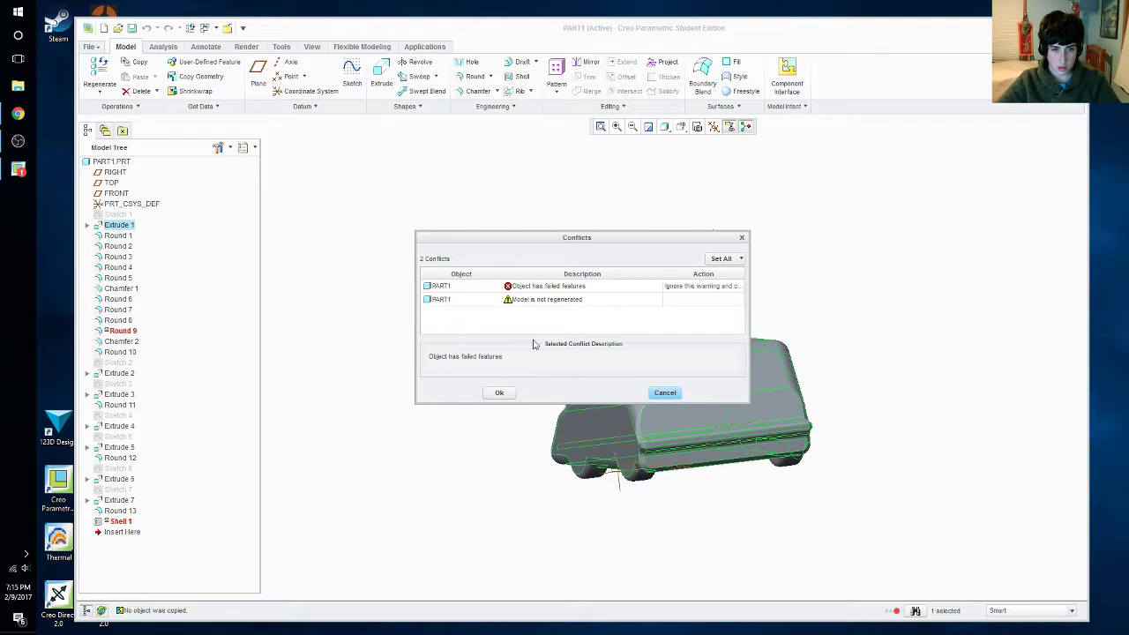
left_click(500, 394)
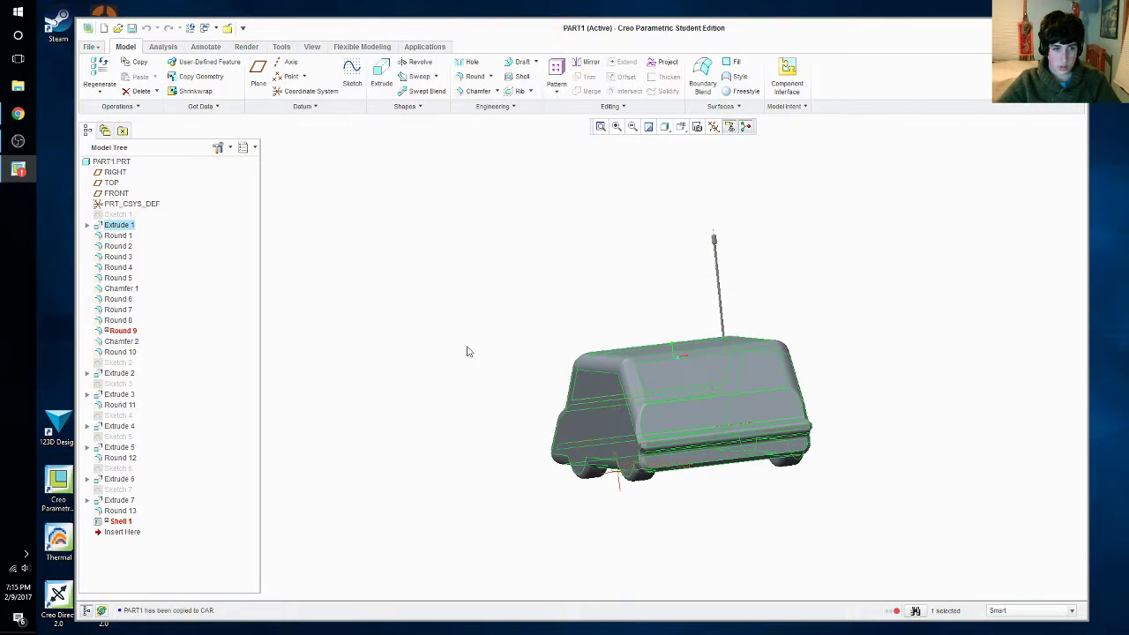
Return the car to its default orientation, highlight the failed Round 9 feature, and inspect the underside
key("ctrl+d")
left_click(134, 333)
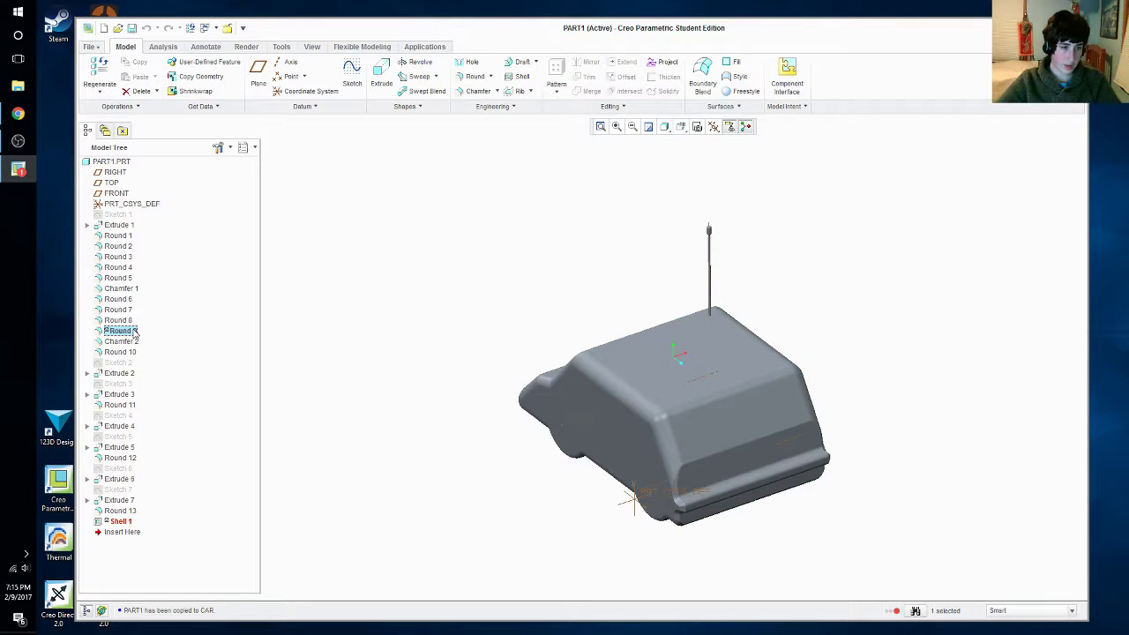
left_click(492, 391)
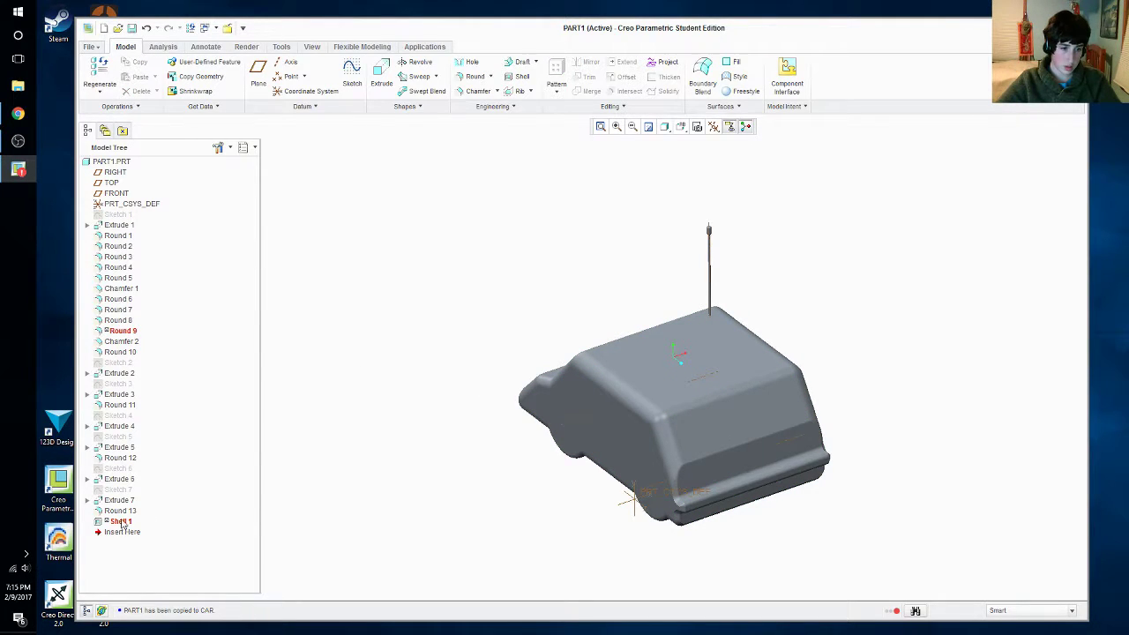
left_click(146, 29)
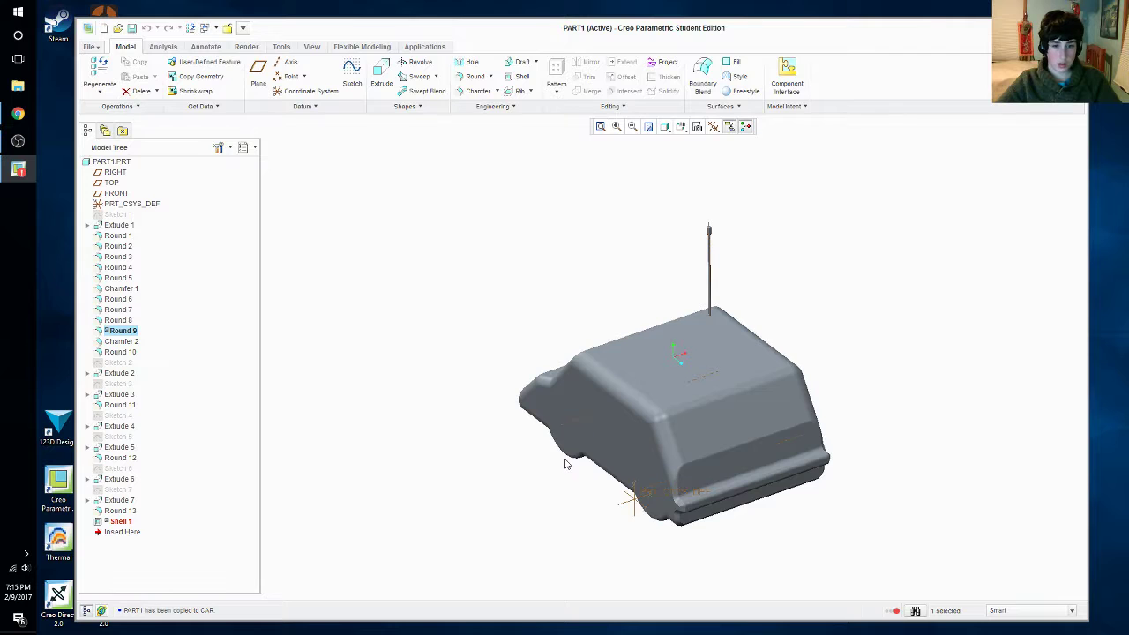
mouse_move(567, 462)
middle_mouse_down()
mouse_move(466, 480)
mouse_move(573, 415)
mouse_move(679, 375)
middle_mouse_up()
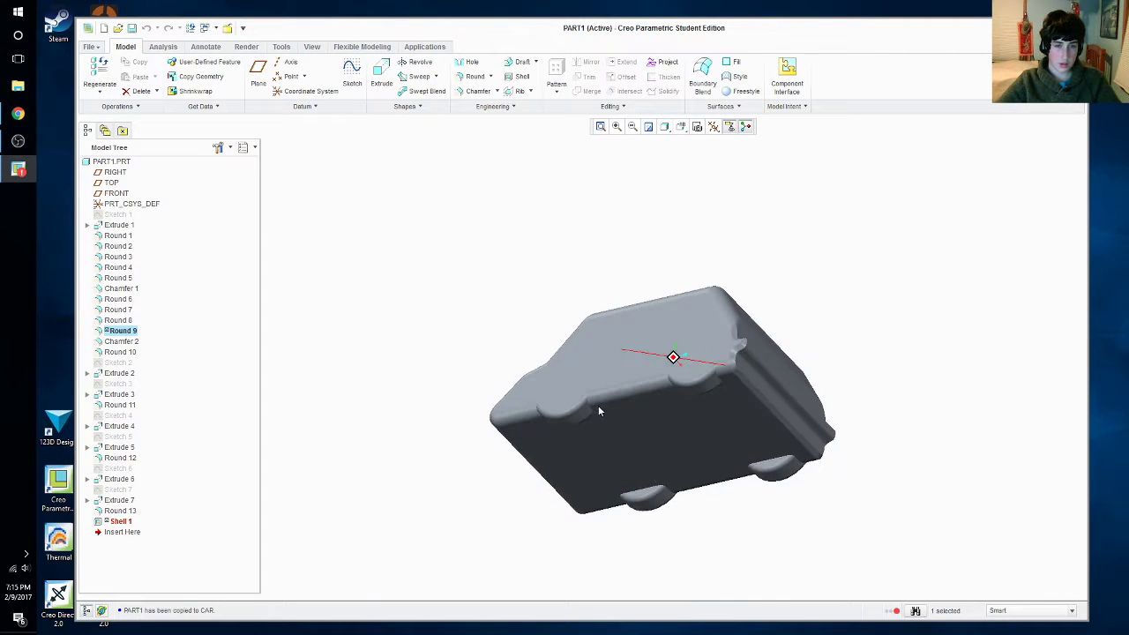
Try to save the part in the 3d things folder within Documents as ".car", and abandon the save
left_click(92, 46)
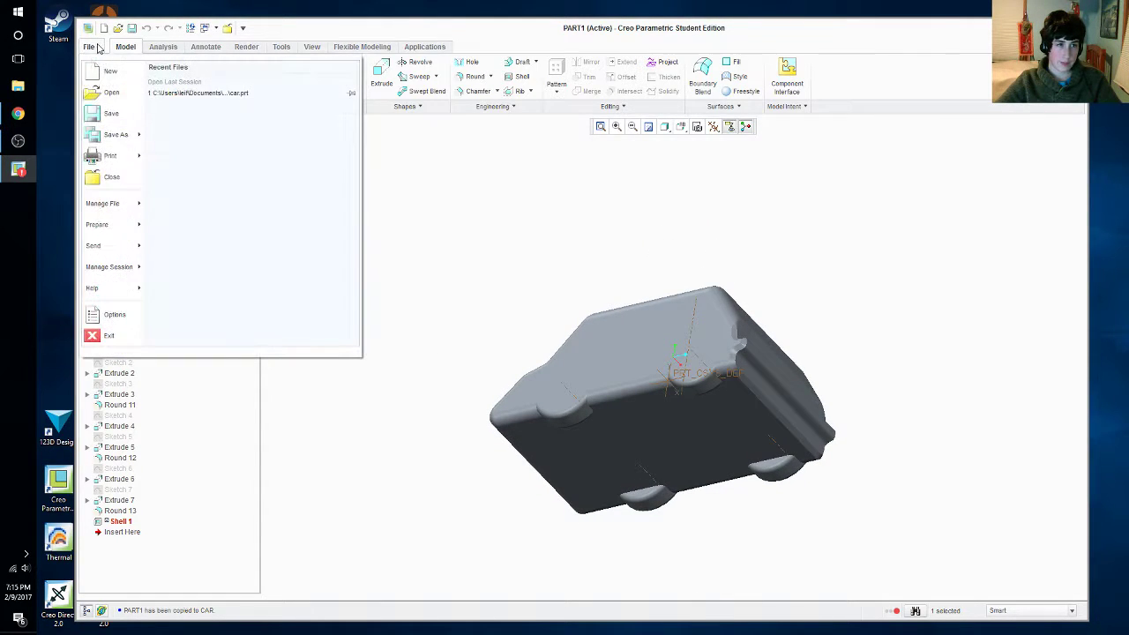
left_click(111, 117)
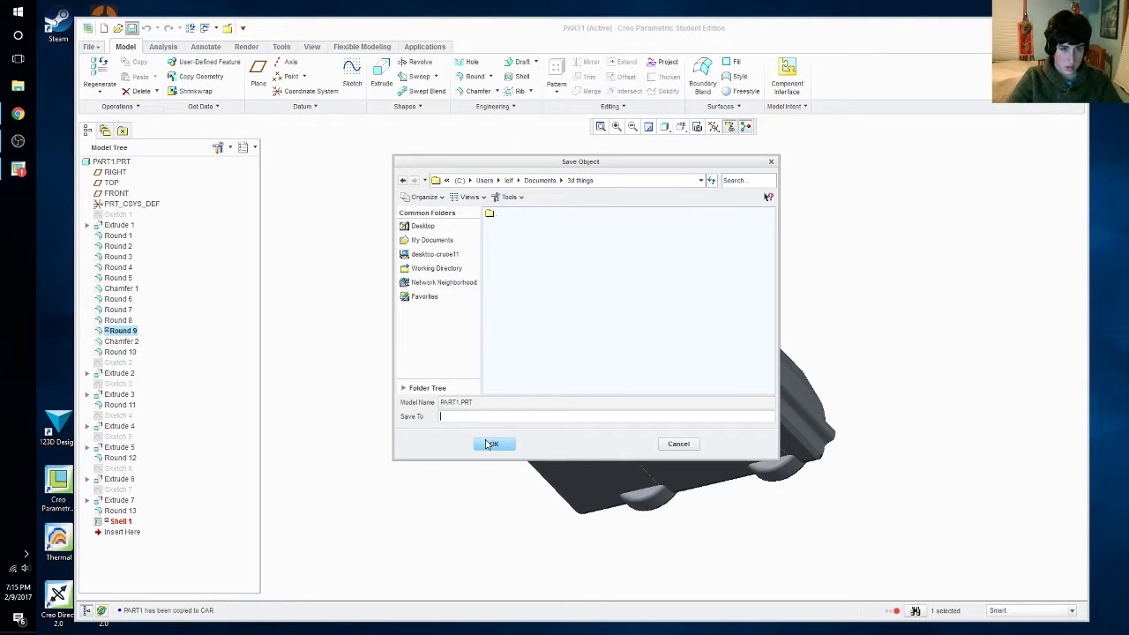
left_click(439, 241)
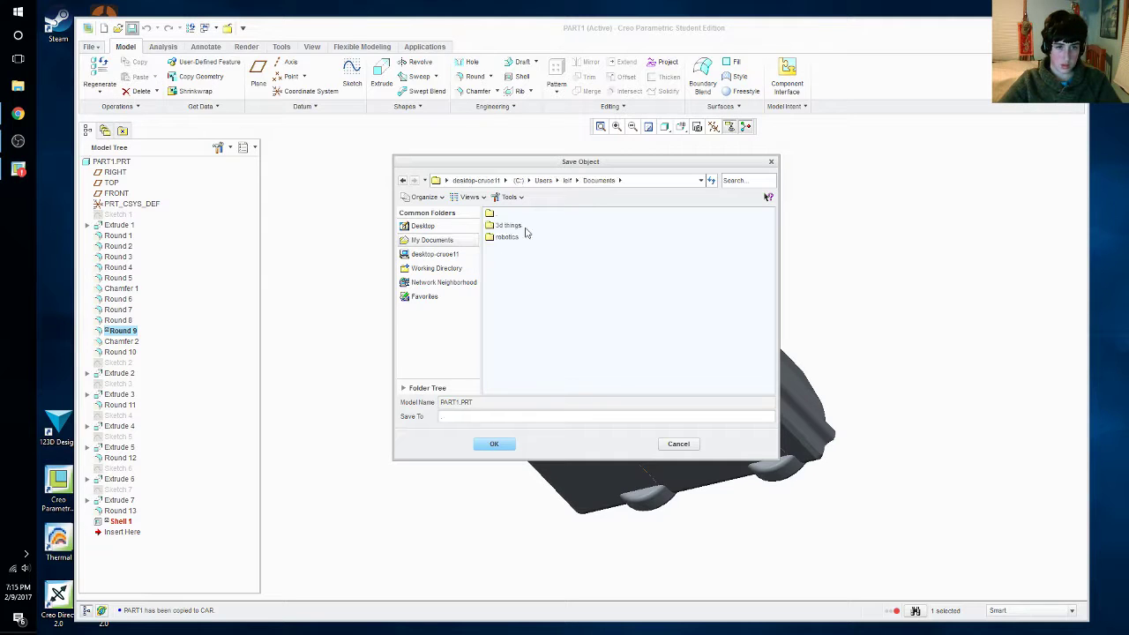
double_click(524, 227)
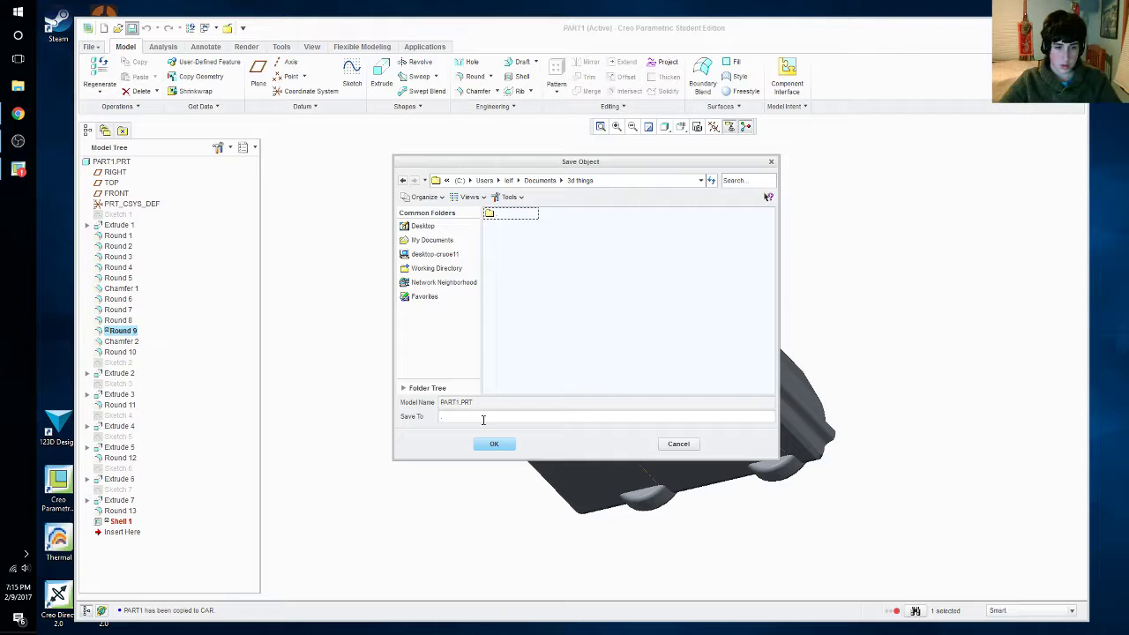
type("car")
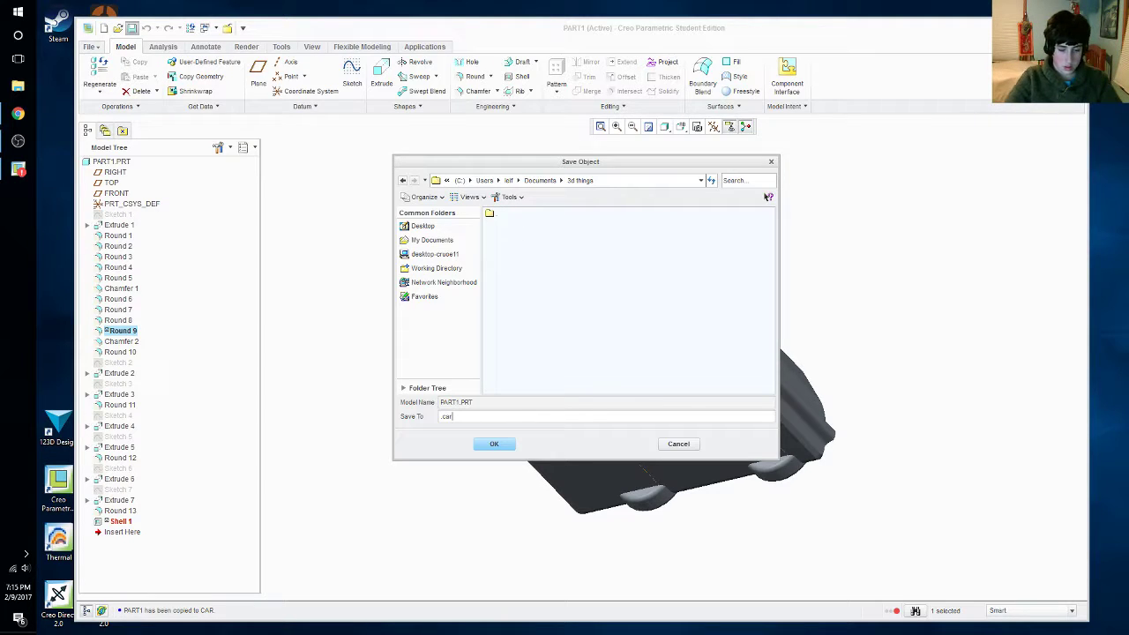
key("Return")
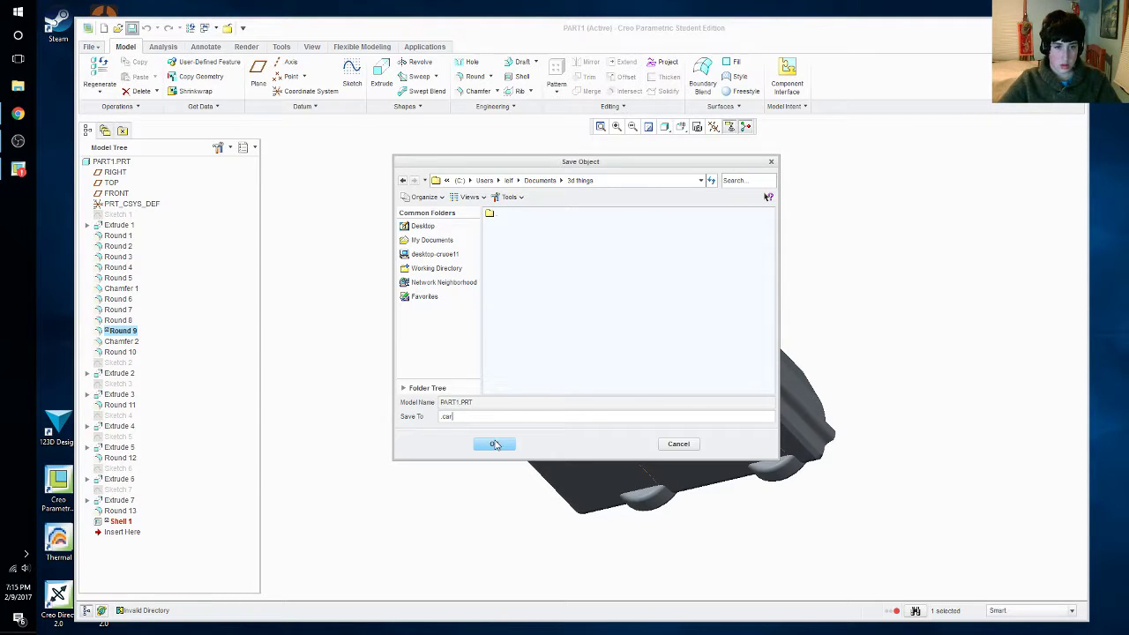
left_click(494, 443)
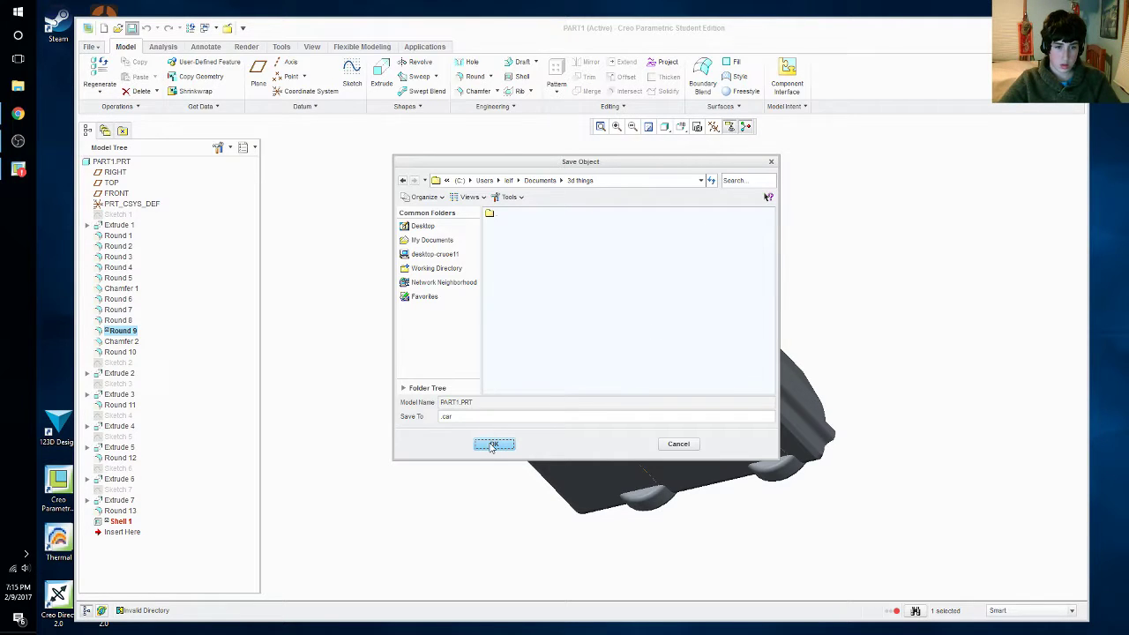
left_click(771, 164)
Delete the failed Shell 1 feature from the car
double_click(124, 521)
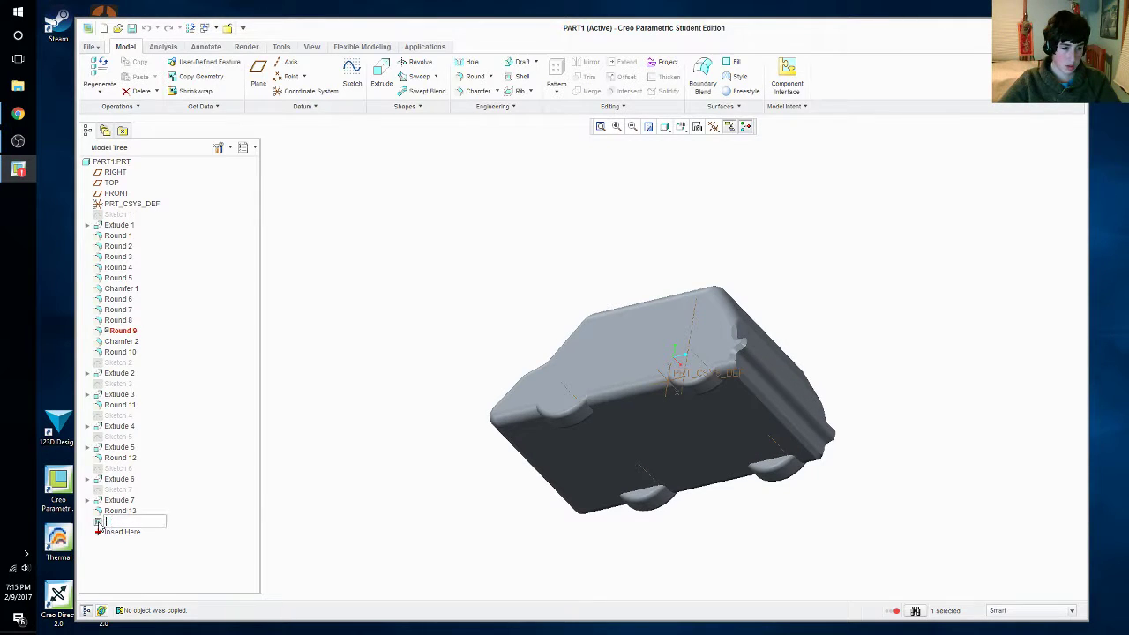
right_click(99, 524)
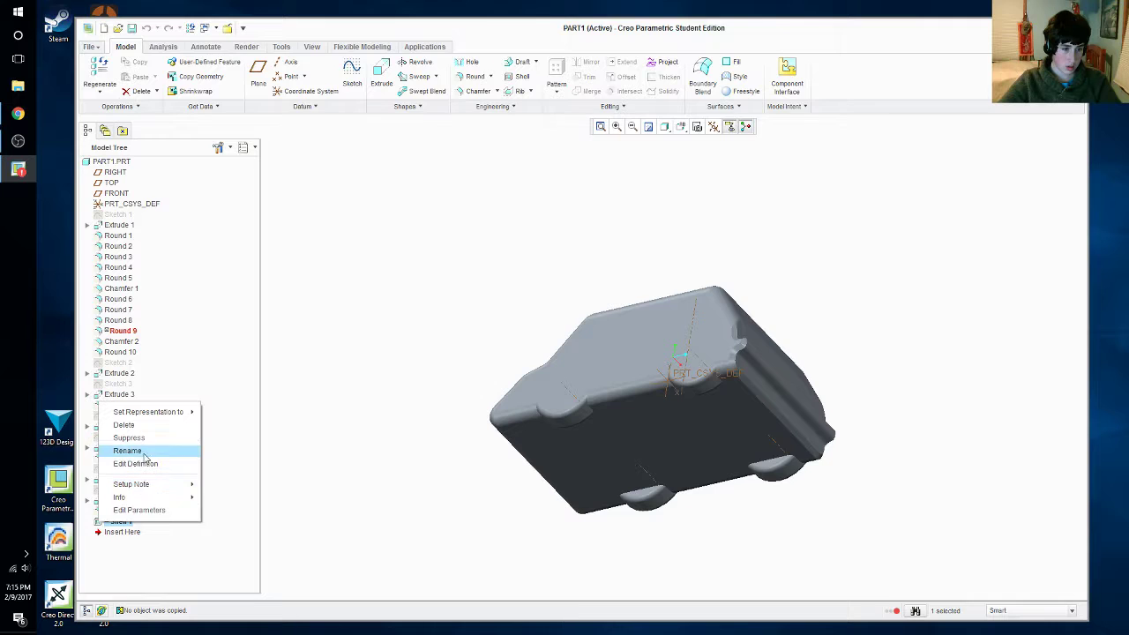
left_click(123, 425)
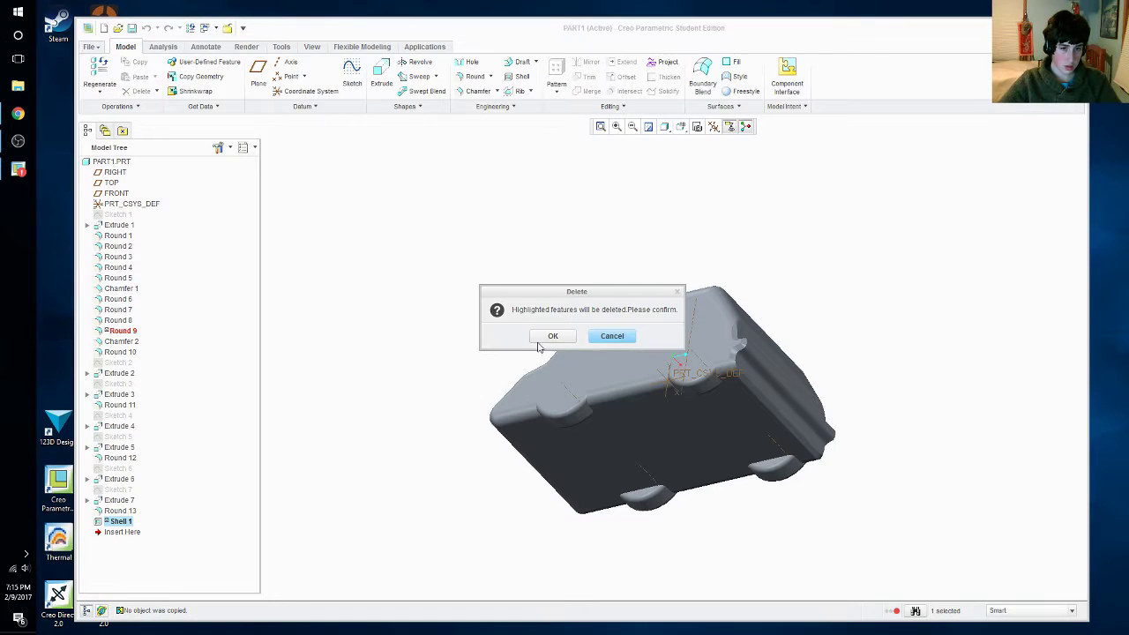
left_click(551, 336)
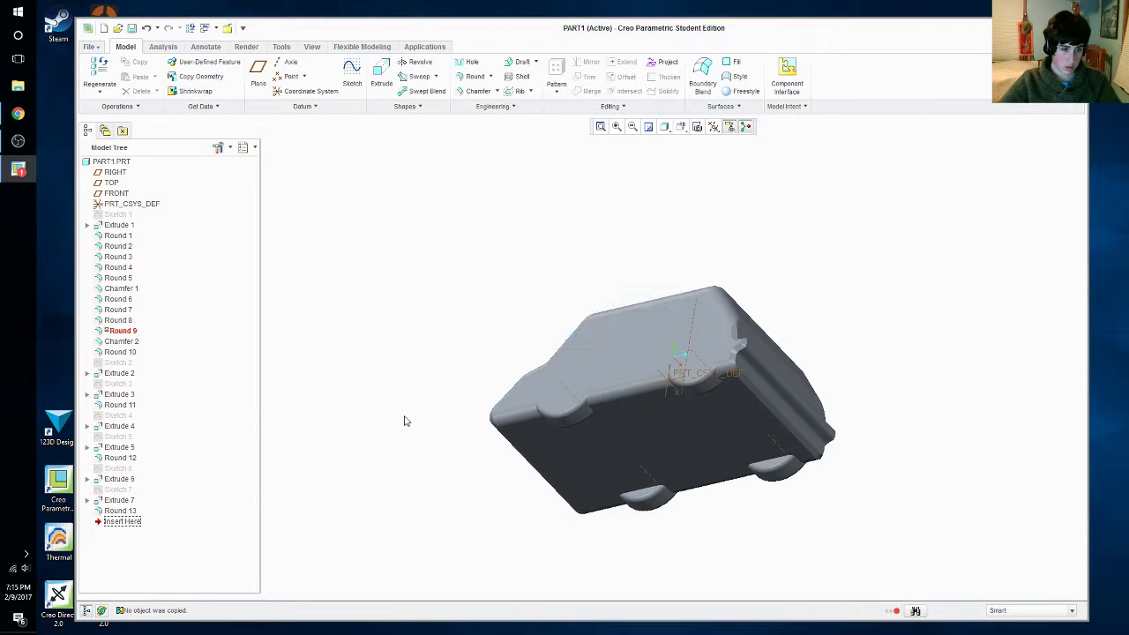
left_click(440, 505)
Delete the failed Round 9 feature and turn the car to view its front and roof
left_click(119, 331)
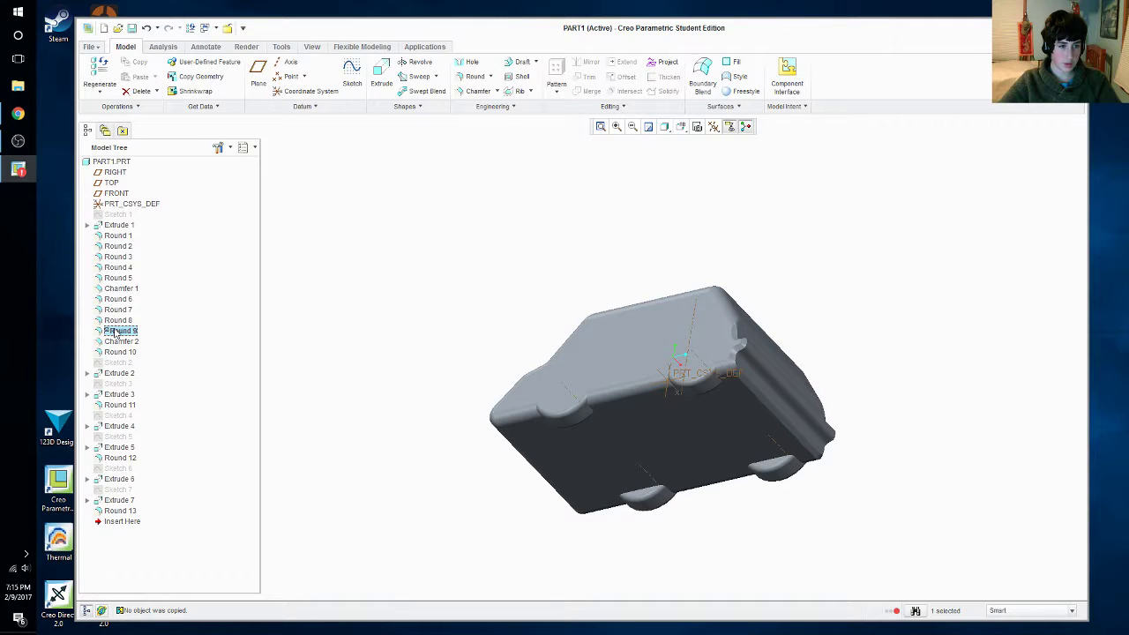
right_click(124, 331)
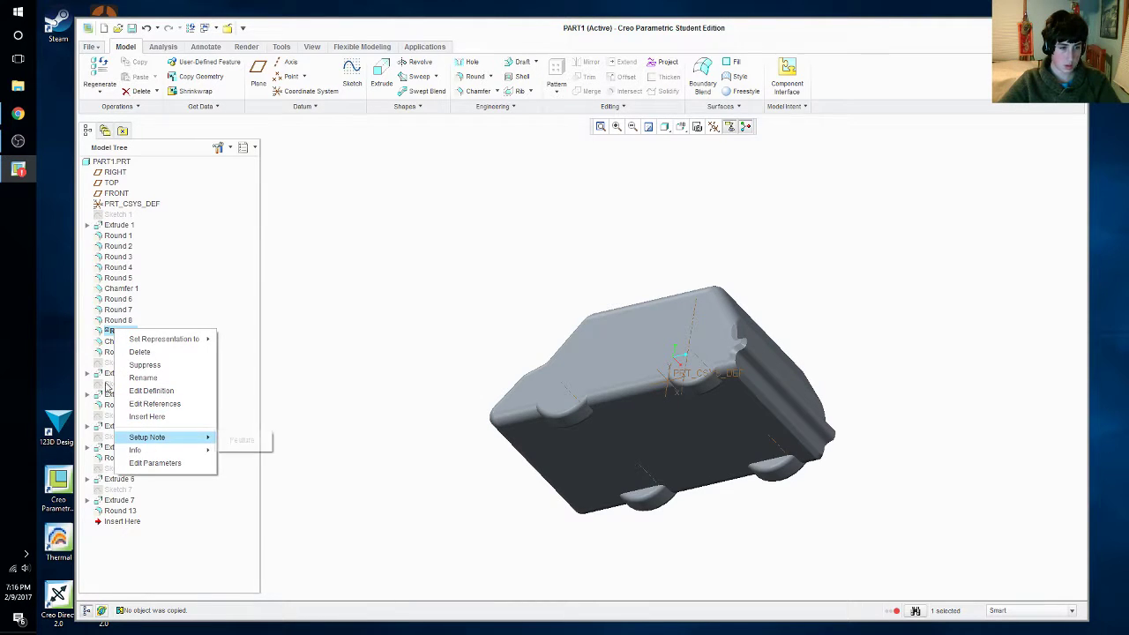
left_click(95, 336)
right_click(99, 334)
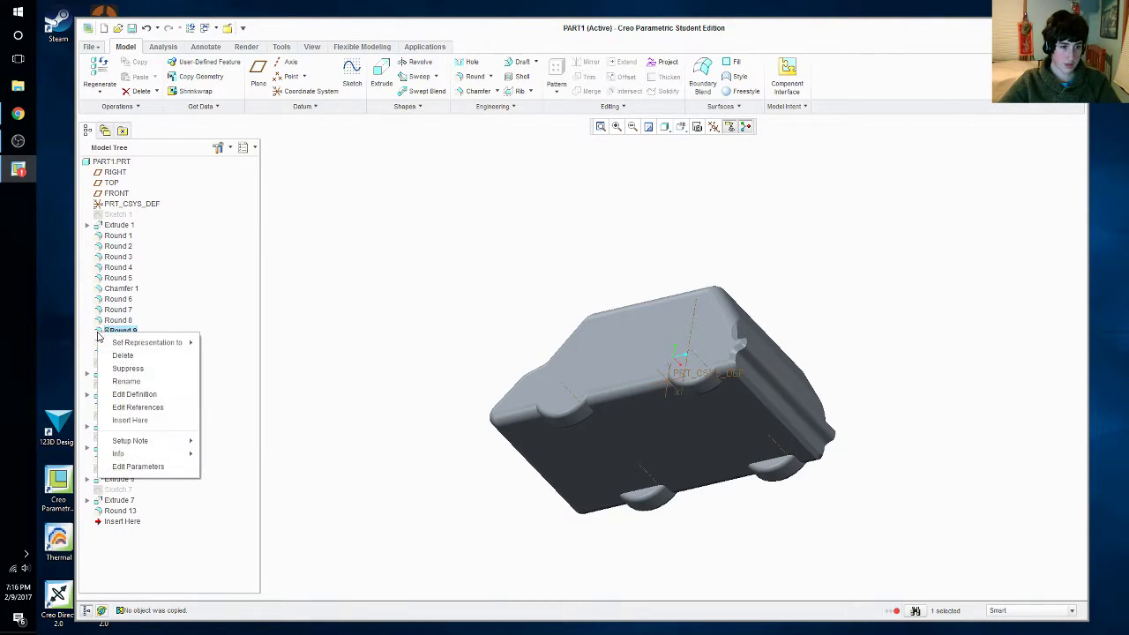
left_click(142, 358)
left_click(547, 336)
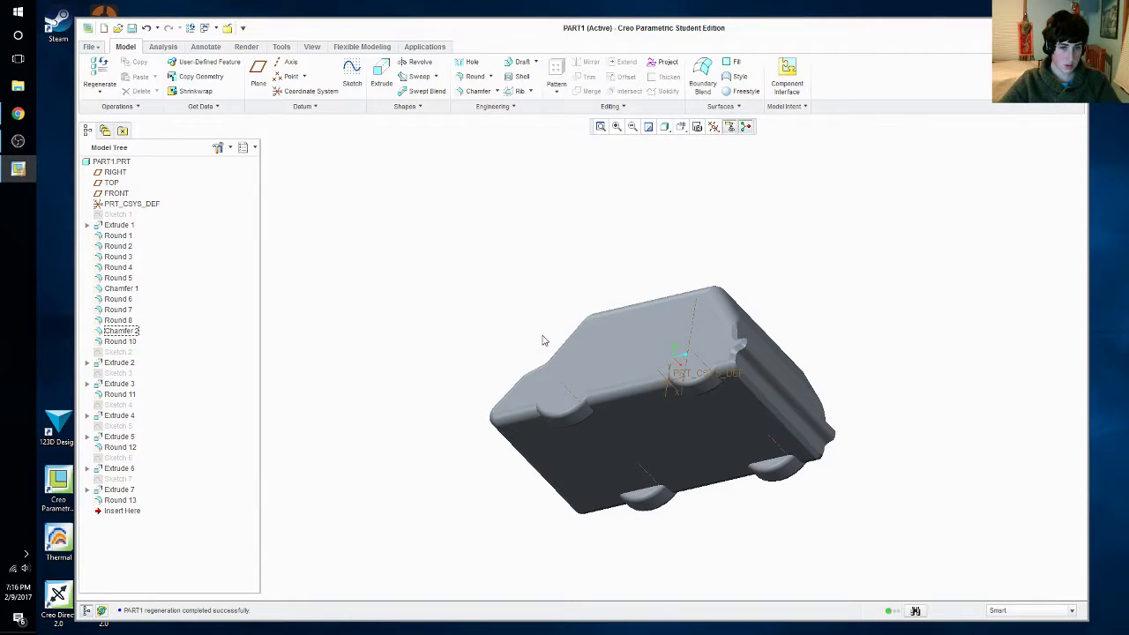
middle_click_drag(441, 386, 345, 419)
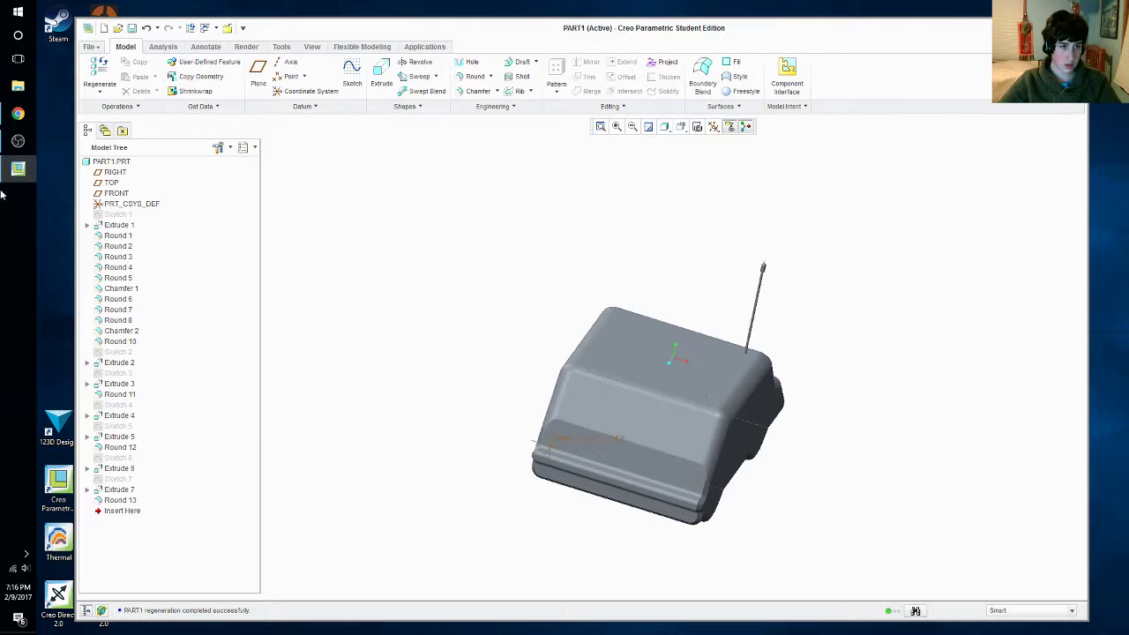
Try again to save the repaired part as ".car" in the 3d things folder
left_click(89, 46)
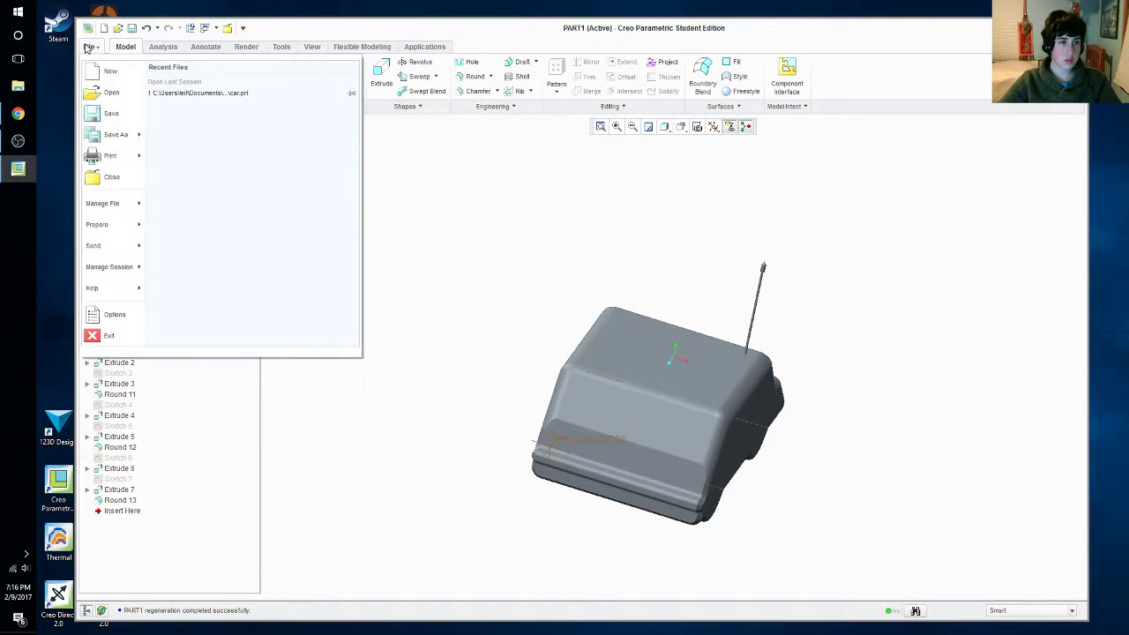
left_click(108, 114)
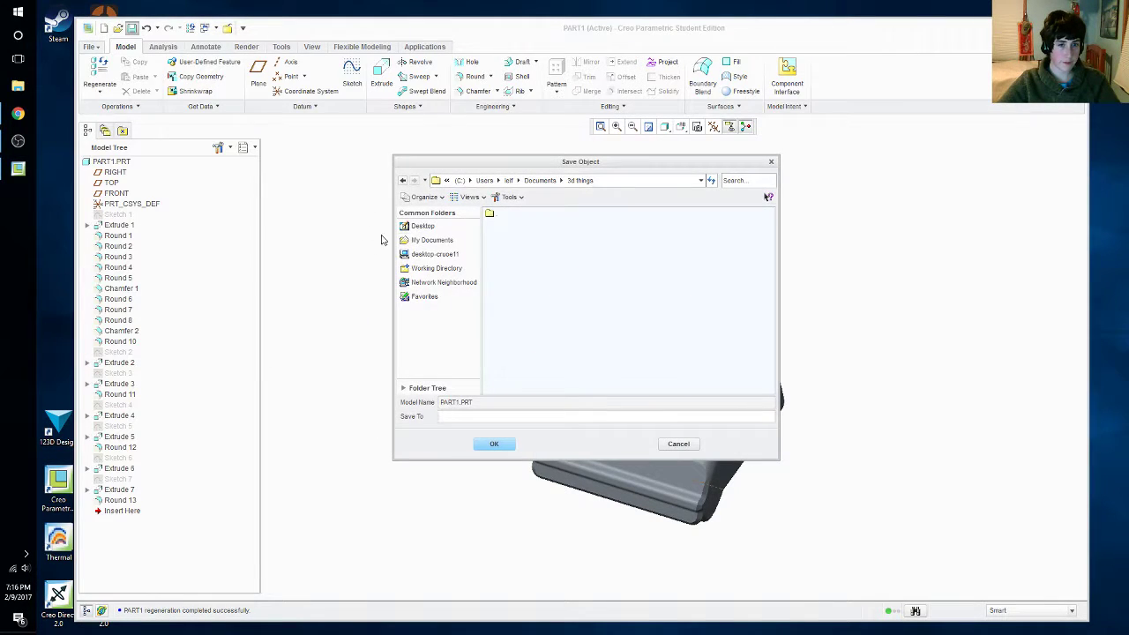
left_click(431, 240)
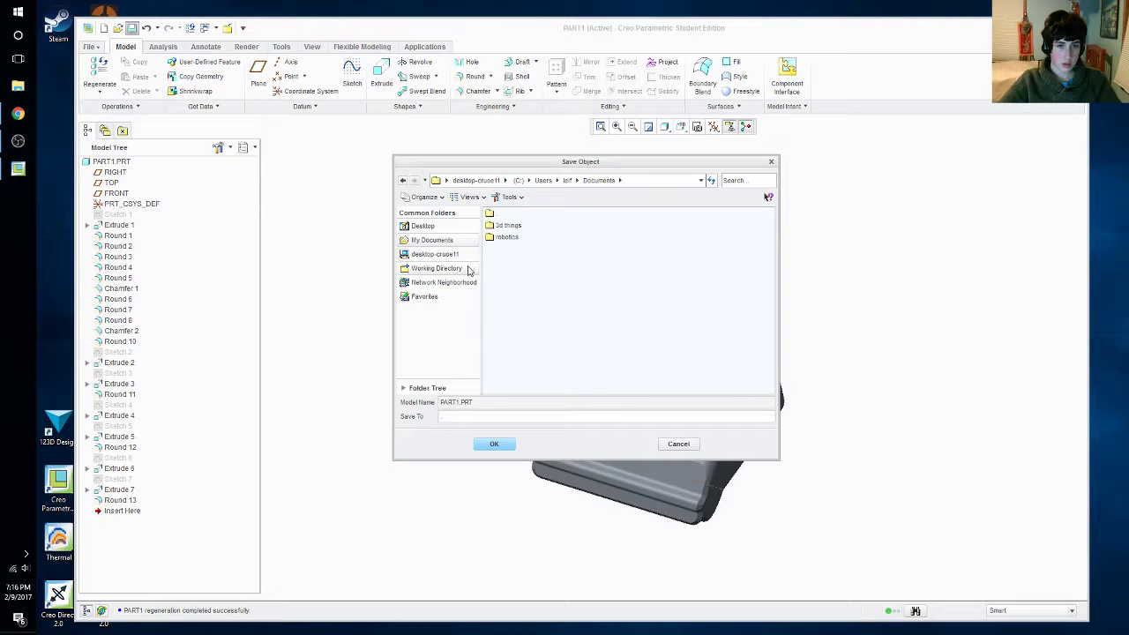
double_click(507, 226)
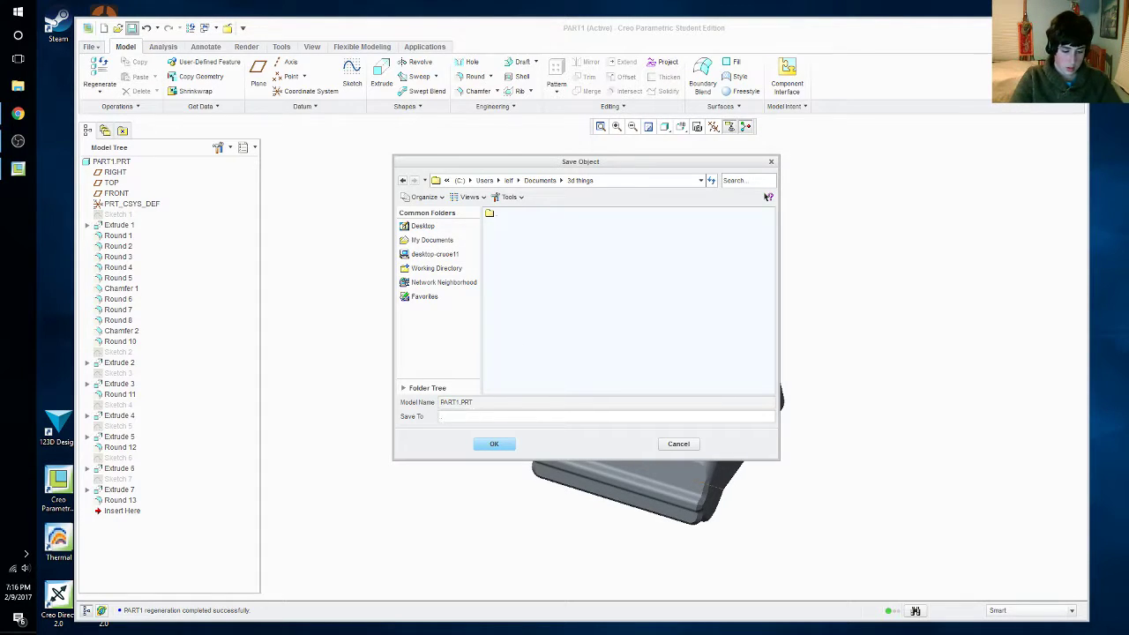
type("car")
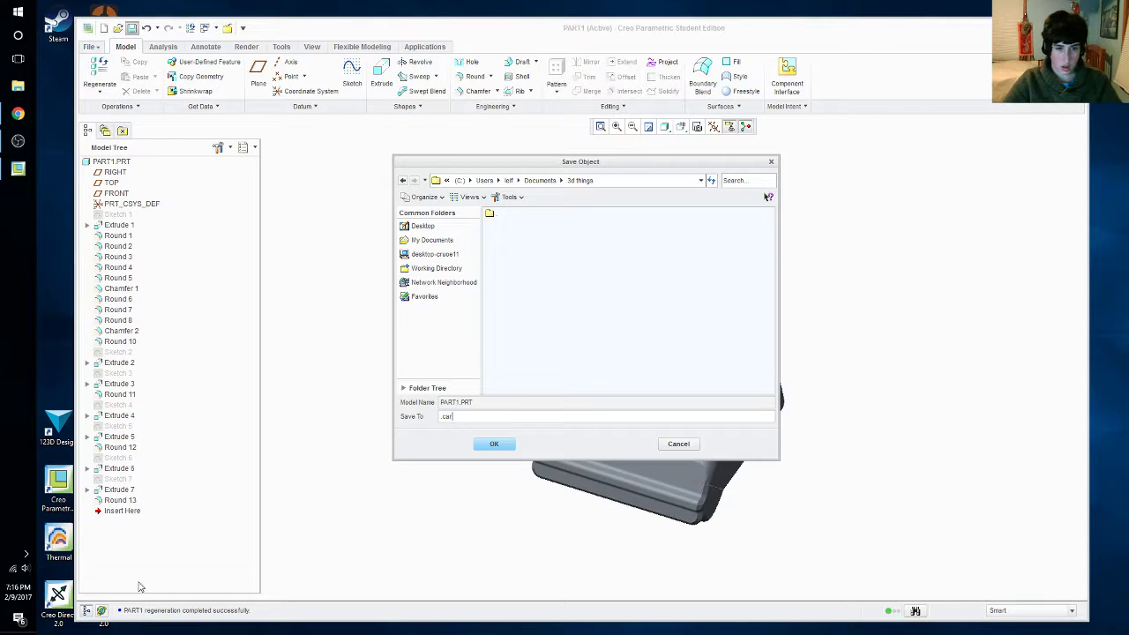
left_click(492, 444)
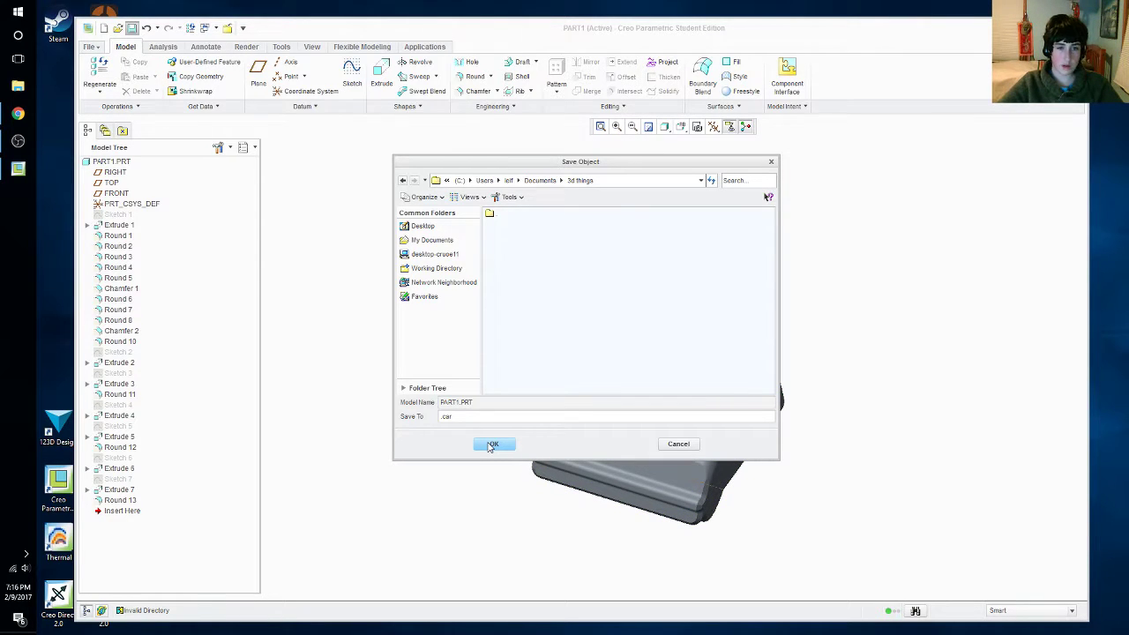
Switch to Google Chrome, search Google for "cinima 4d", and browse the image results
left_click(18, 113)
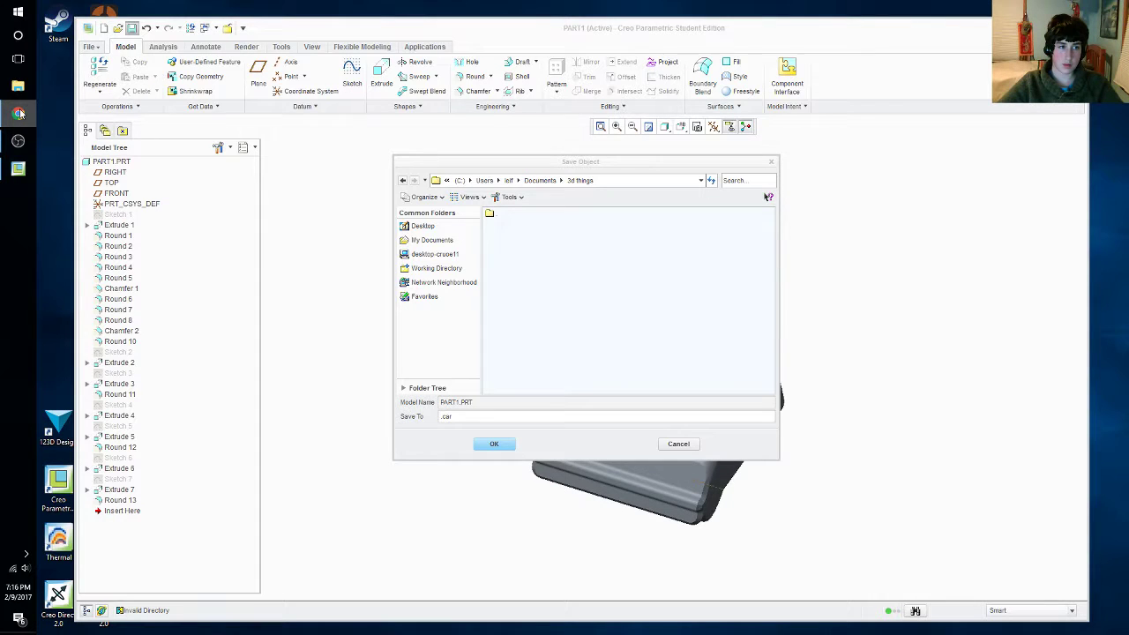
right_click(18, 113)
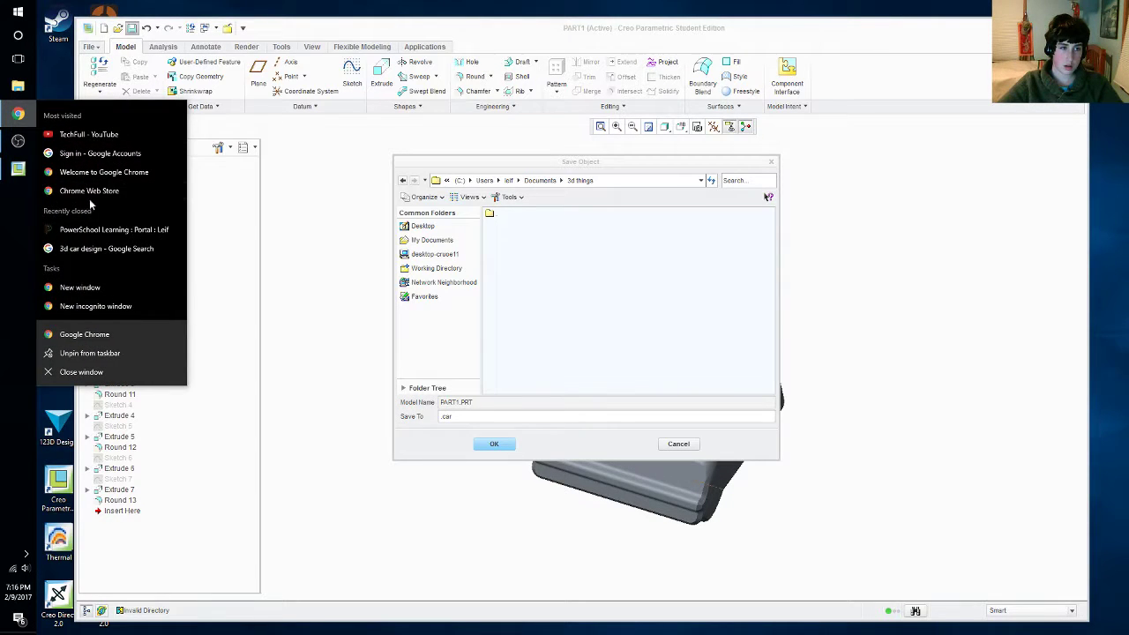
left_click(88, 336)
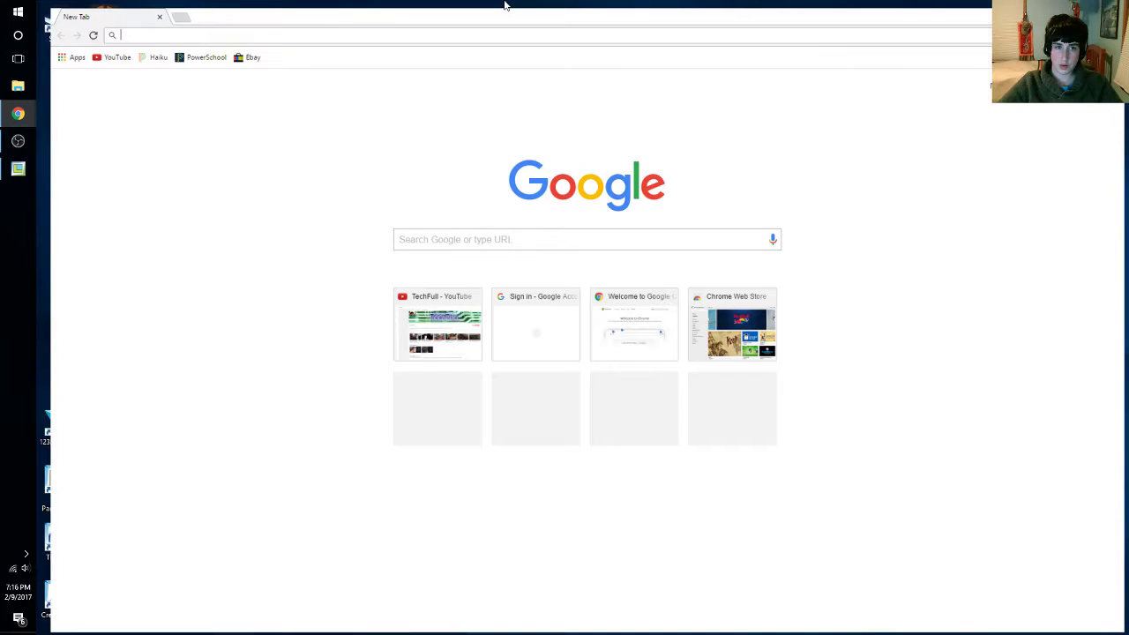
type("cinima")
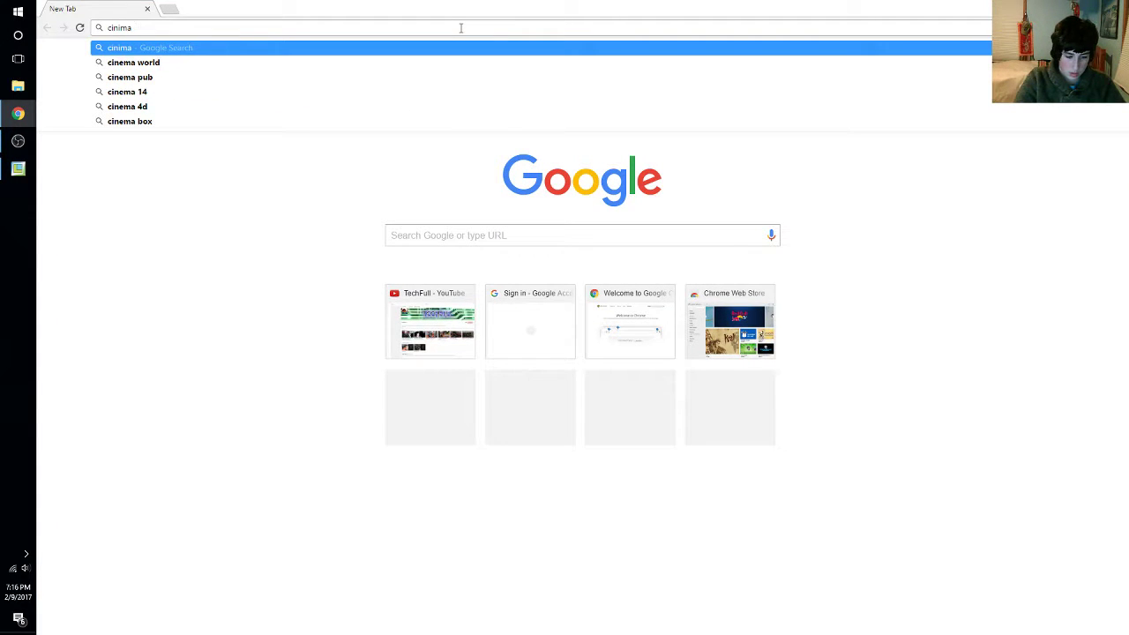
type(" 4d")
key("Return")
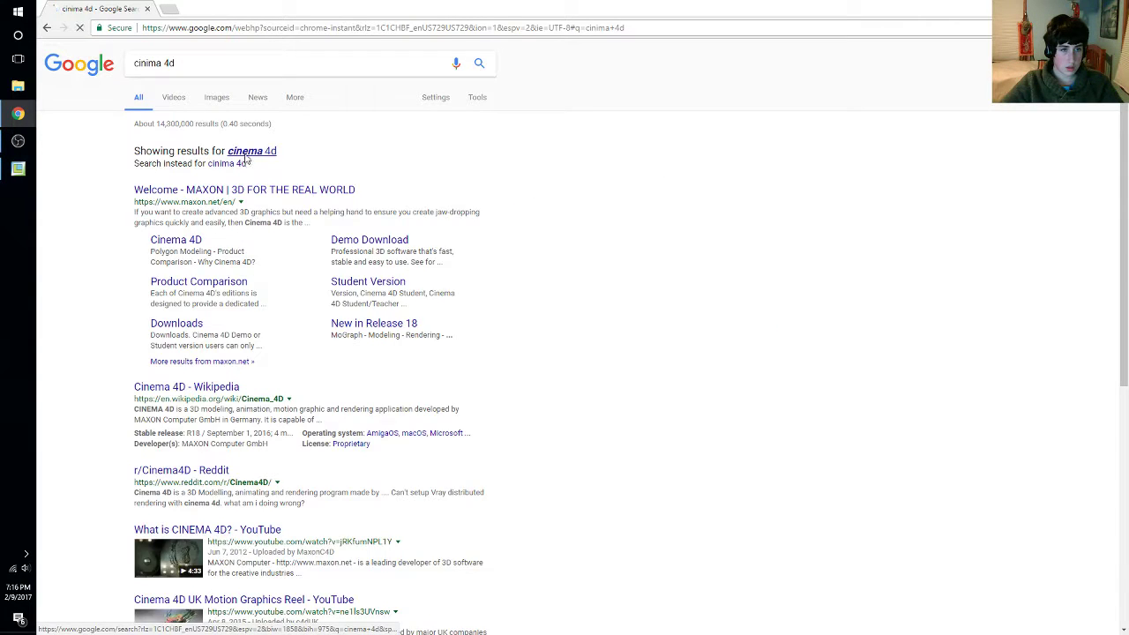
left_click(212, 99)
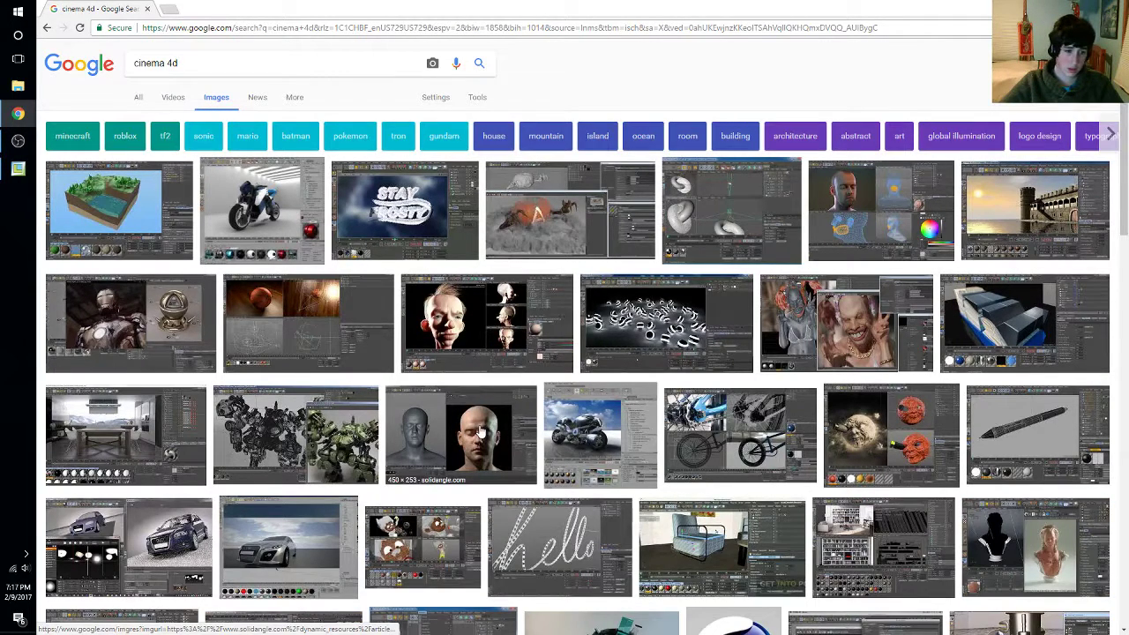
scroll(655, 440, "down", 1)
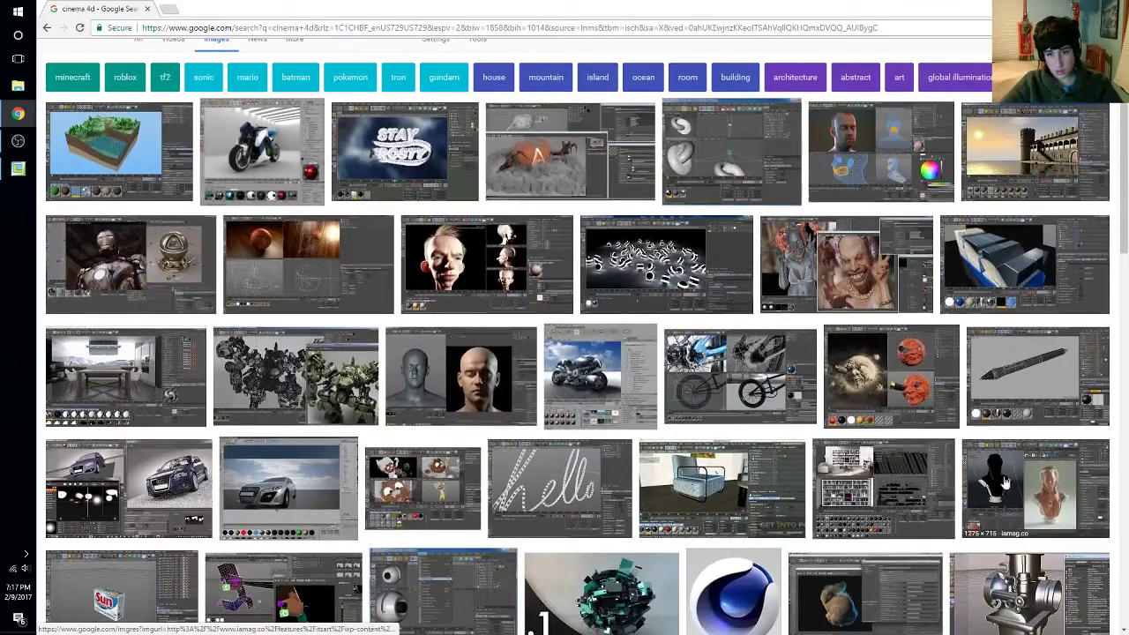
left_click(399, 152)
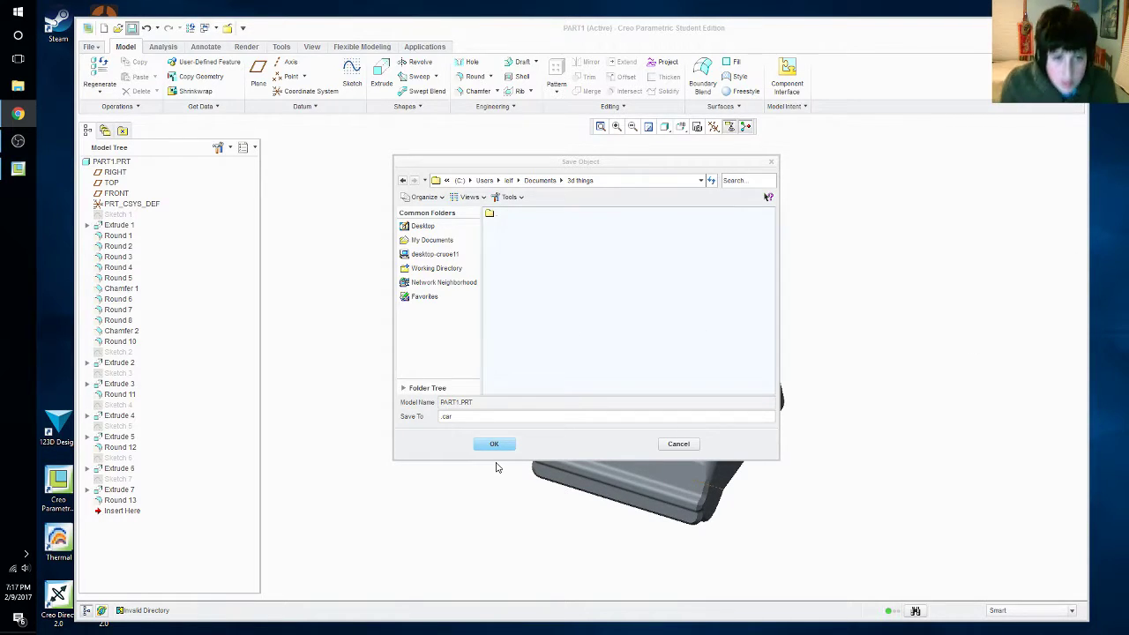
Cancel the pending save of the part and minimize the modelling window to reach the desktop
left_click(773, 165)
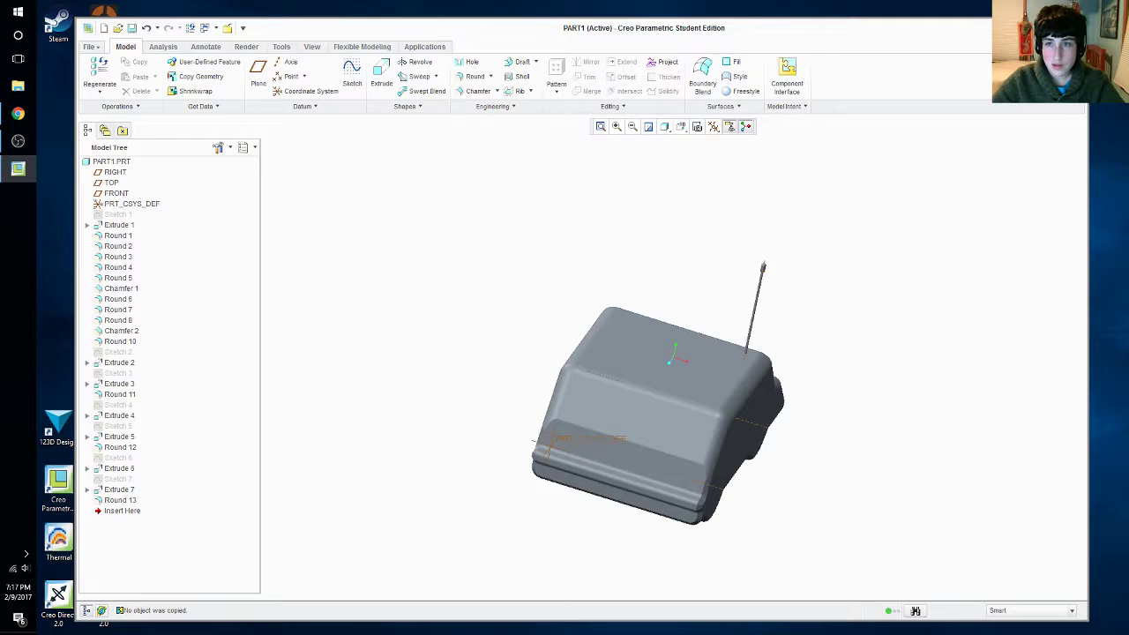
left_click(1020, 28)
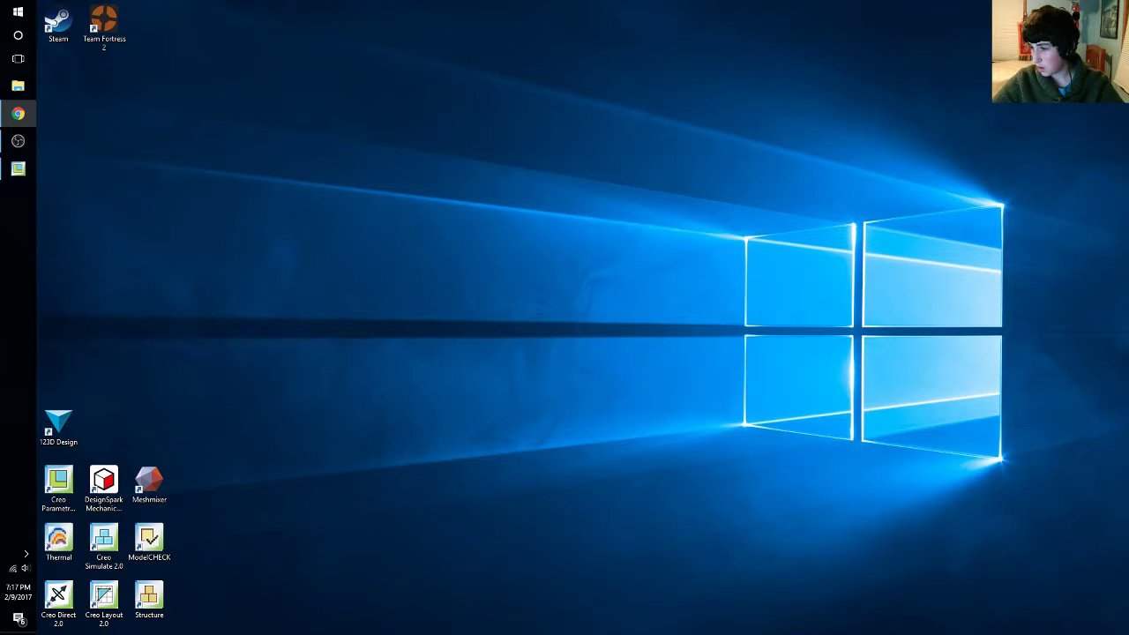
Launch 123D Design, dismiss the quick start tips, and look over the empty grid
left_click(58, 439)
double_click(59, 439)
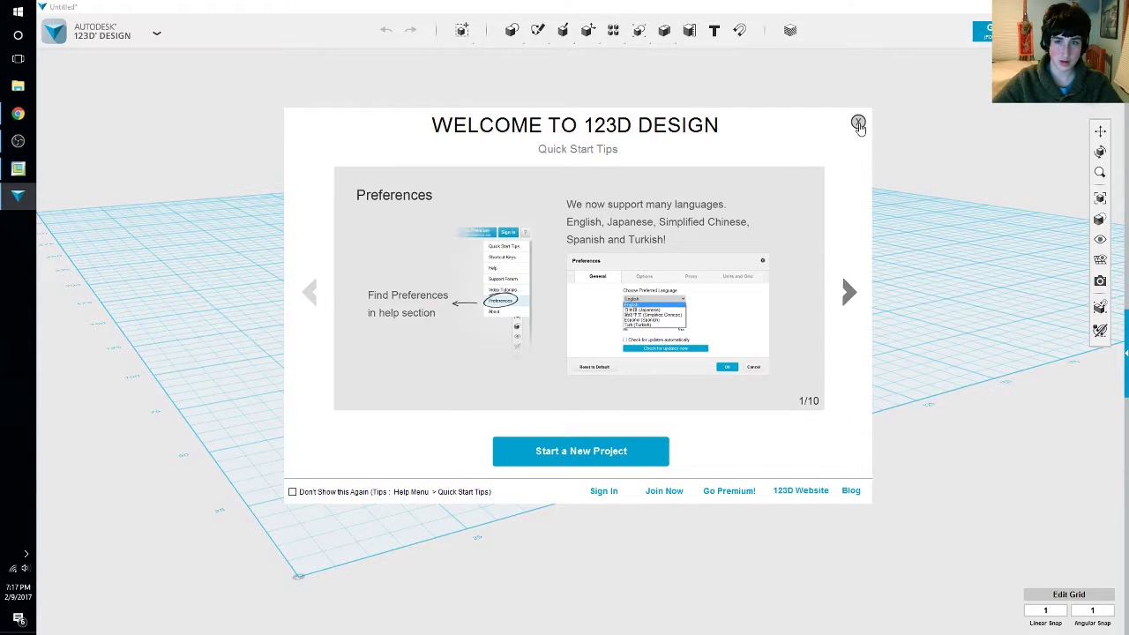
left_click(858, 124)
scroll(929, 197, "up", 2)
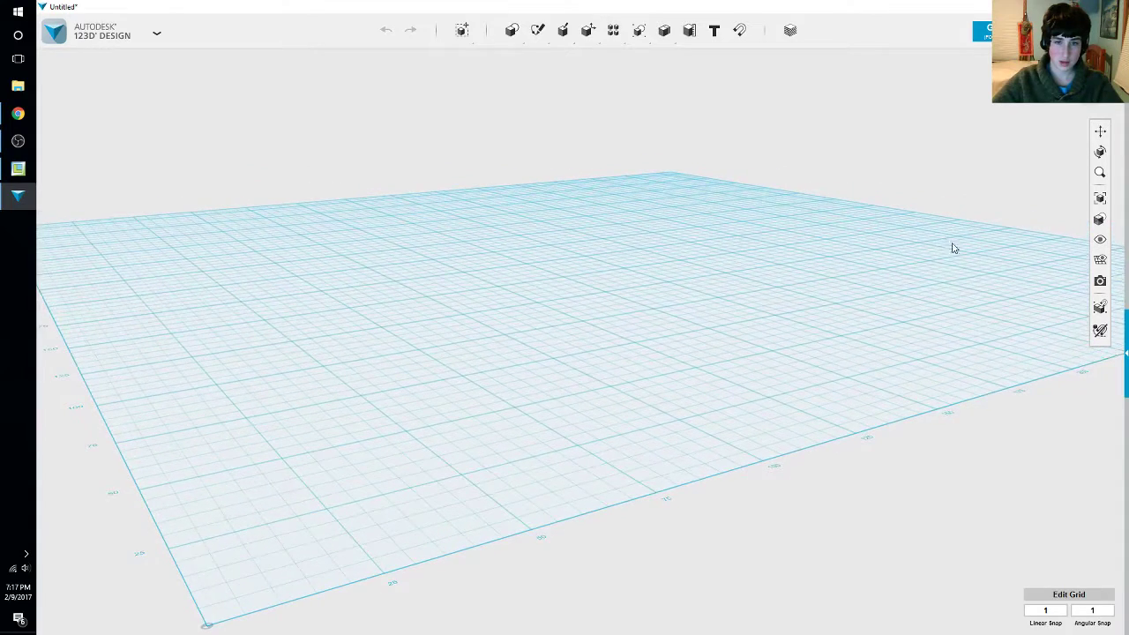
right_click_drag(952, 248, 922, 269)
scroll(925, 261, "down", 2)
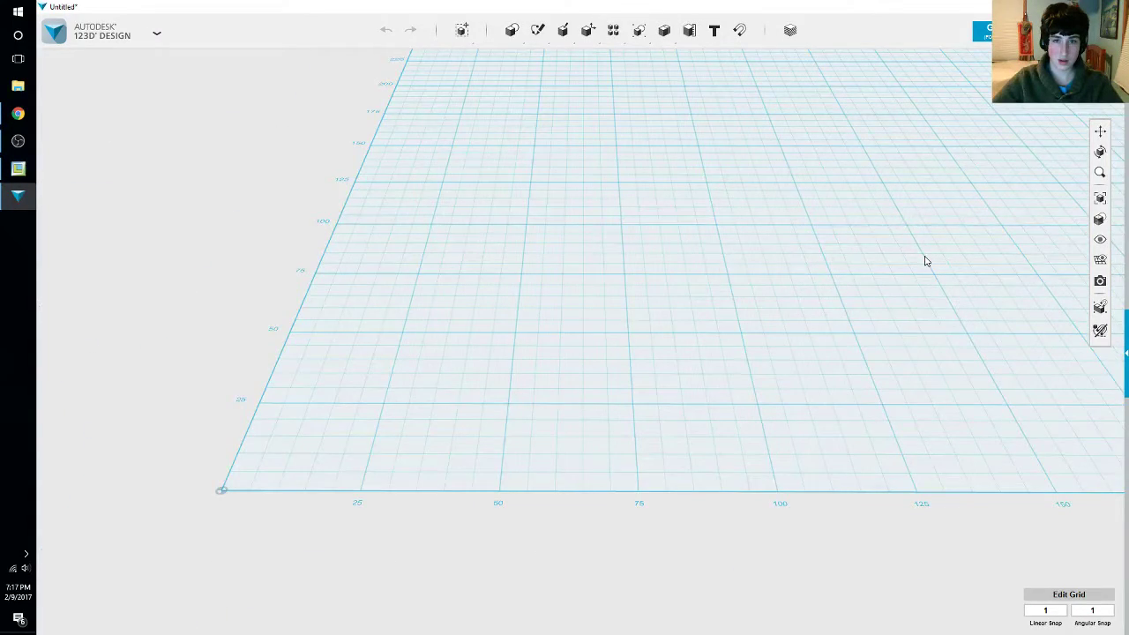
Insert two 20 x 20 x 20 mm boxes on the grid, side by side with a small gap
scroll(925, 261, "down", 3)
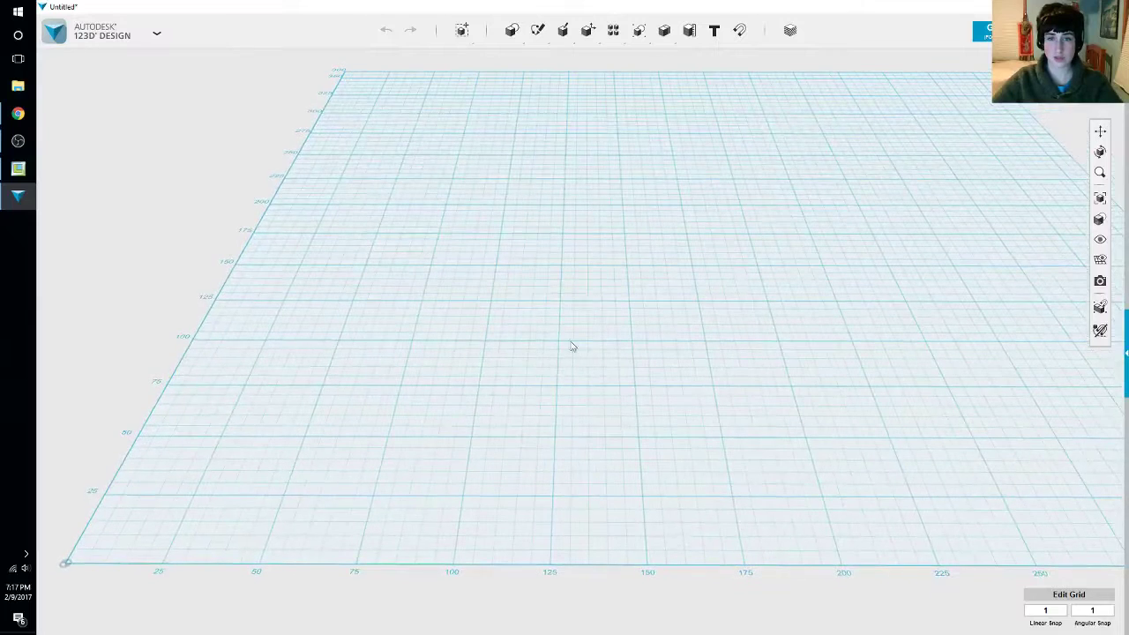
left_click(512, 32)
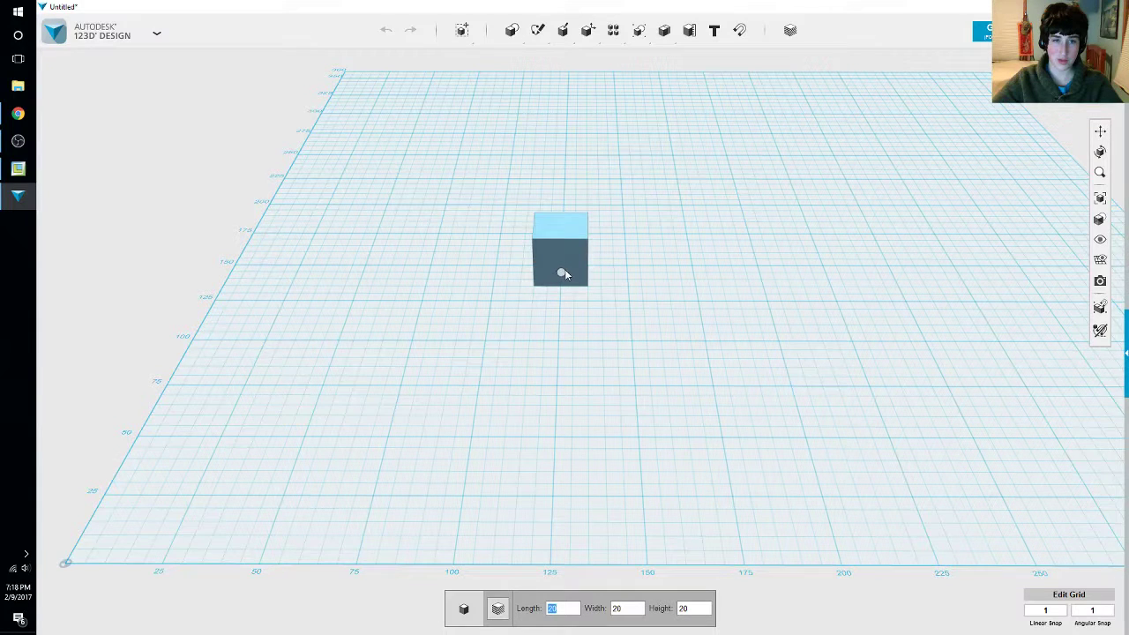
left_click(564, 275)
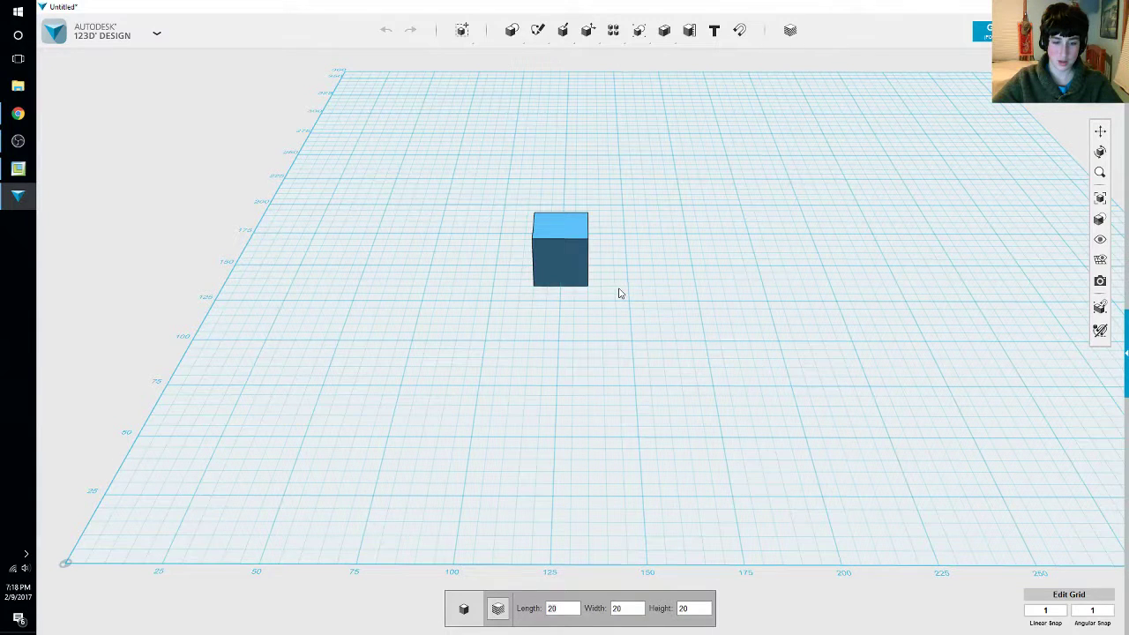
left_click(520, 60)
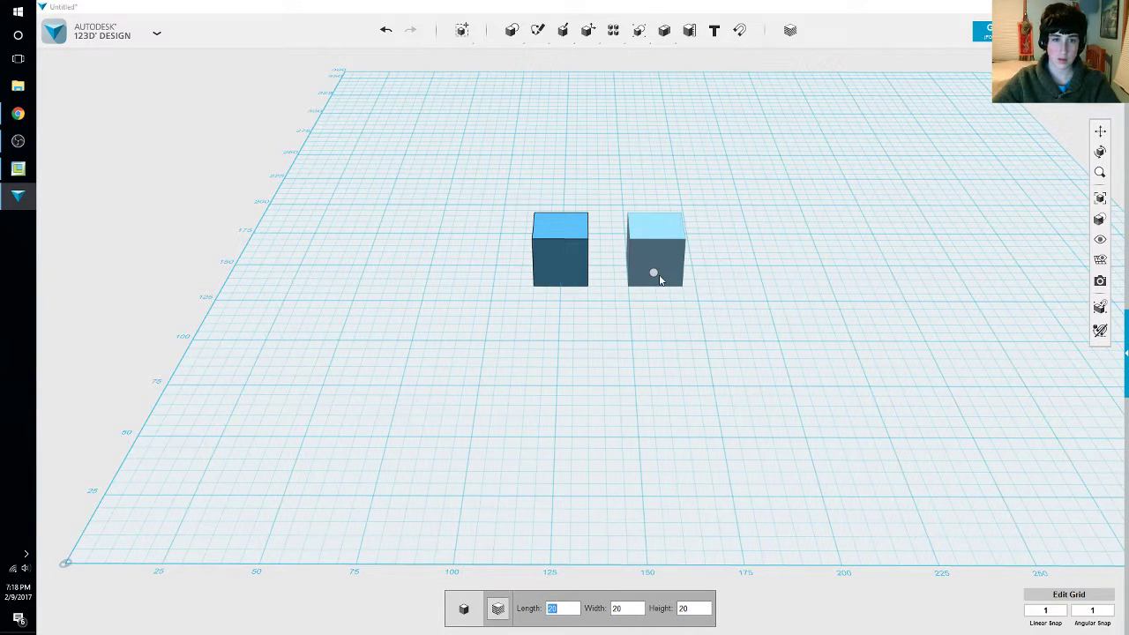
left_click(659, 275)
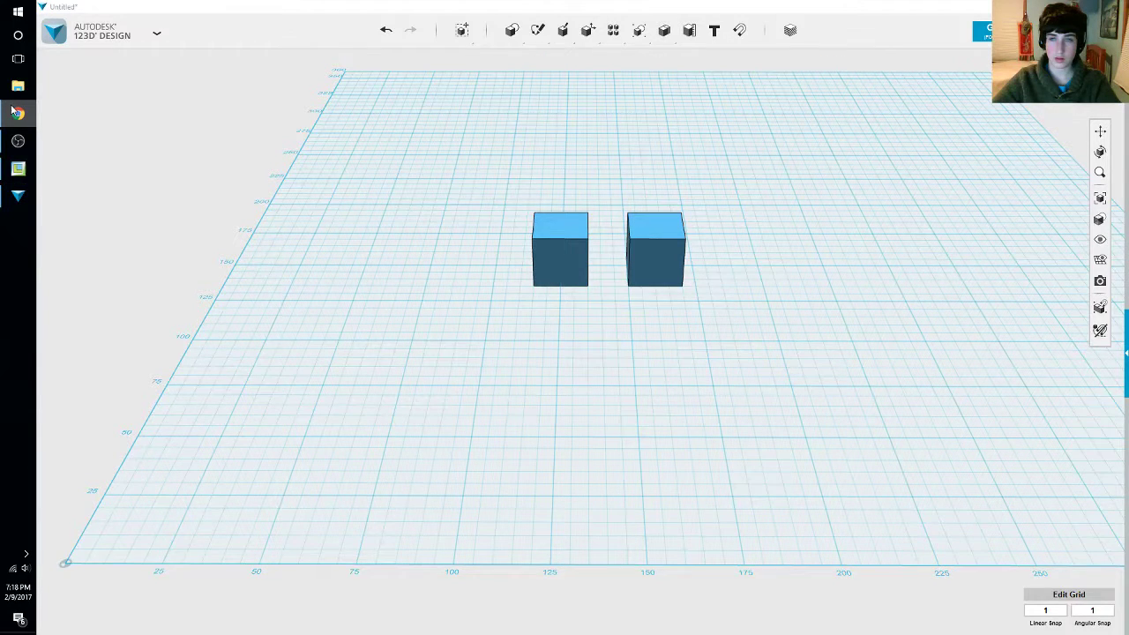
Open a new Google Chrome window and shrink it to float over the modelling grid
right_click(12, 111)
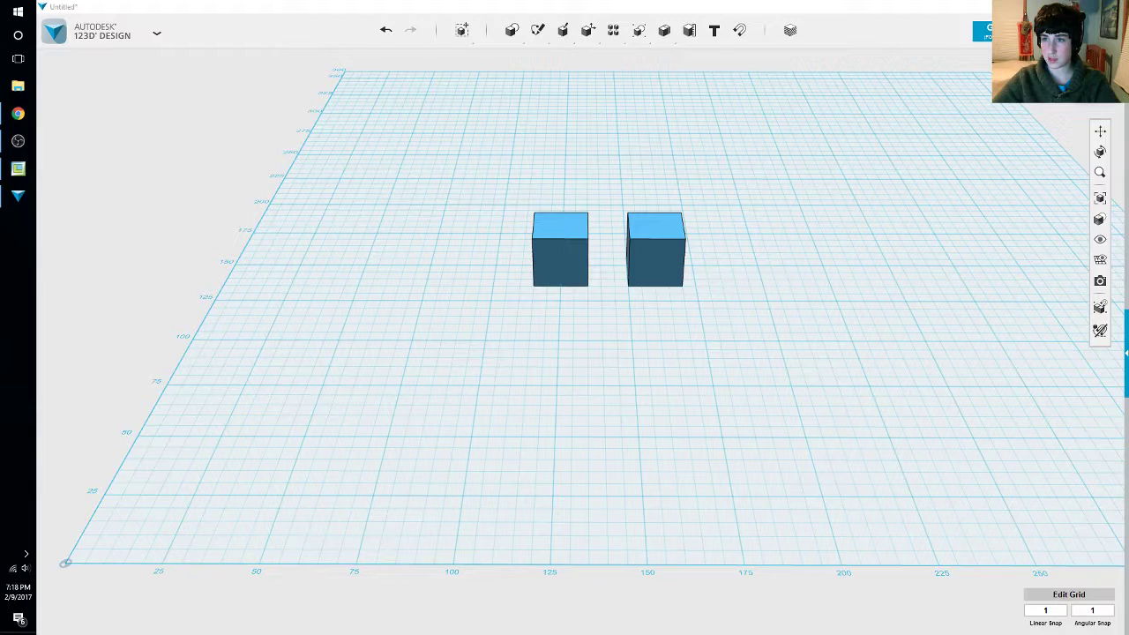
left_click_drag(1128, 61, 212, 1)
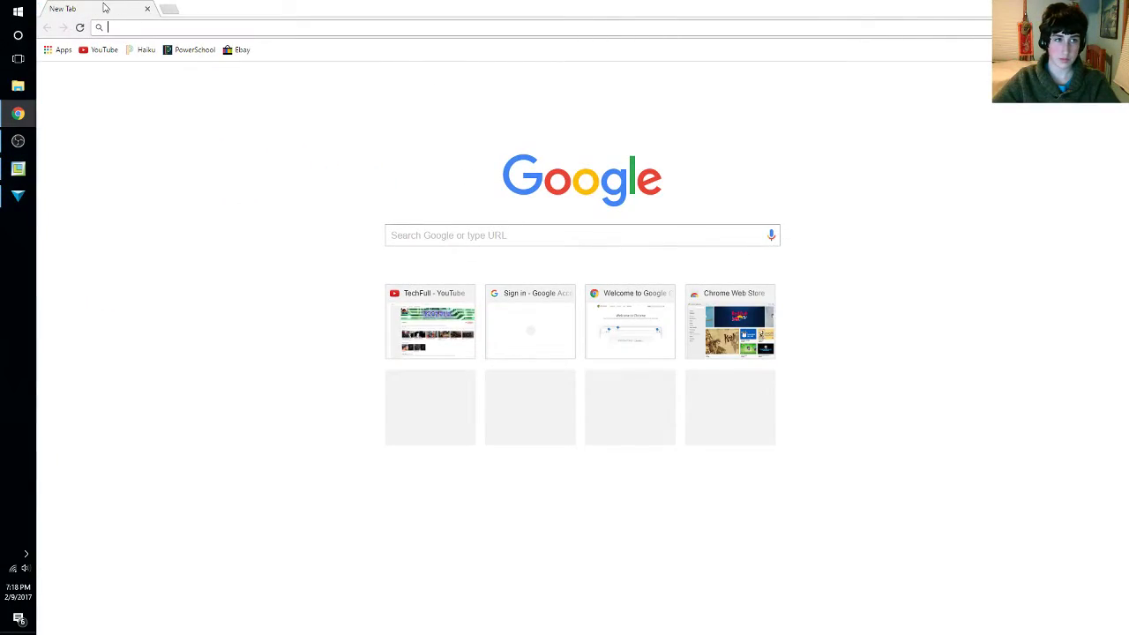
left_click_drag(104, 6, 2, 216)
left_click_drag(134, 9, 177, 1)
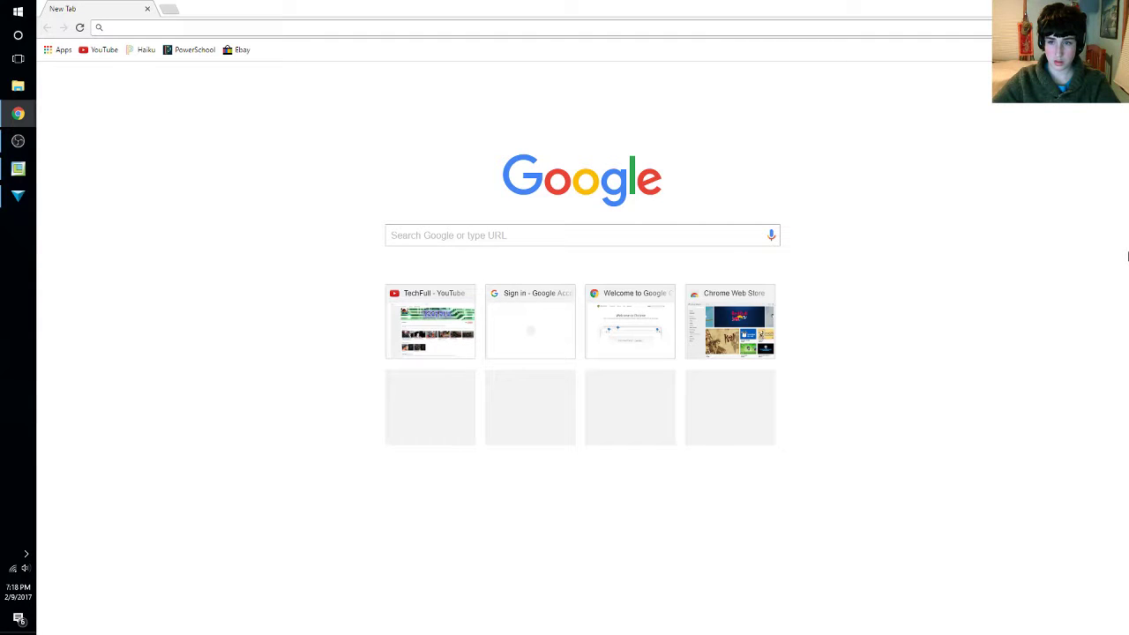
left_click_drag(636, 11, 663, 244)
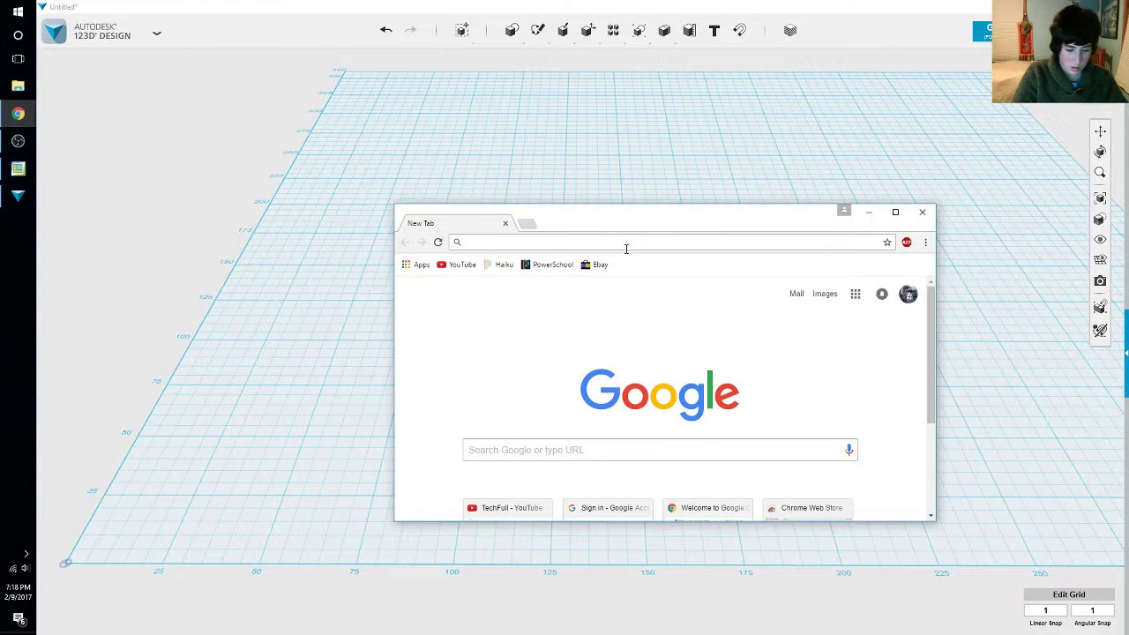
Search Google for "minecraft steve"
left_click(627, 246)
type("minecraft")
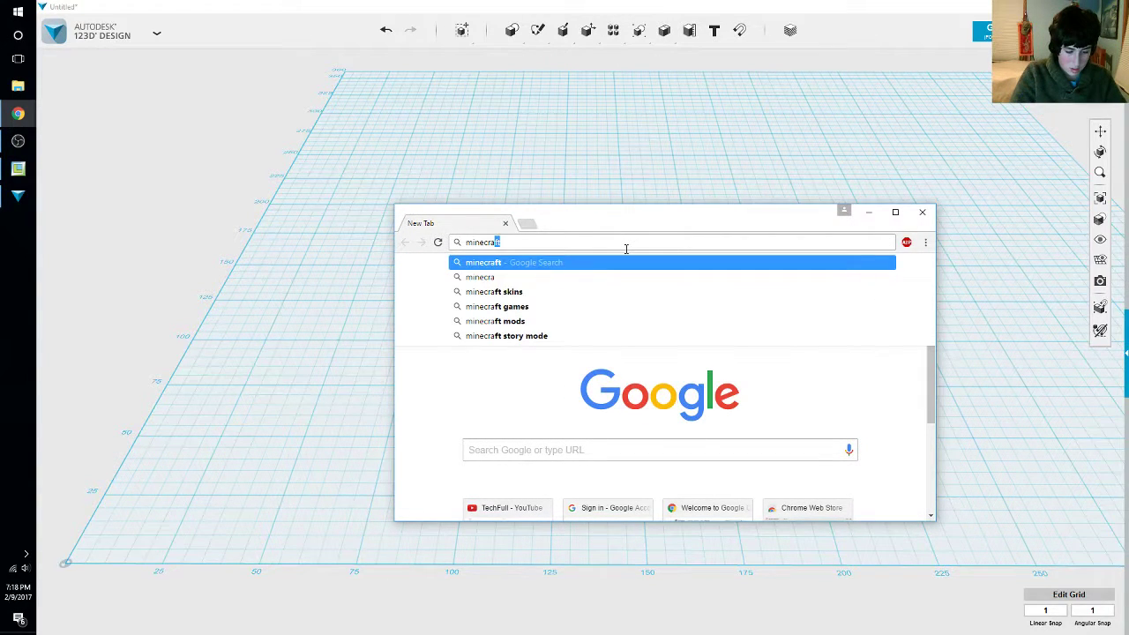
type(" stev")
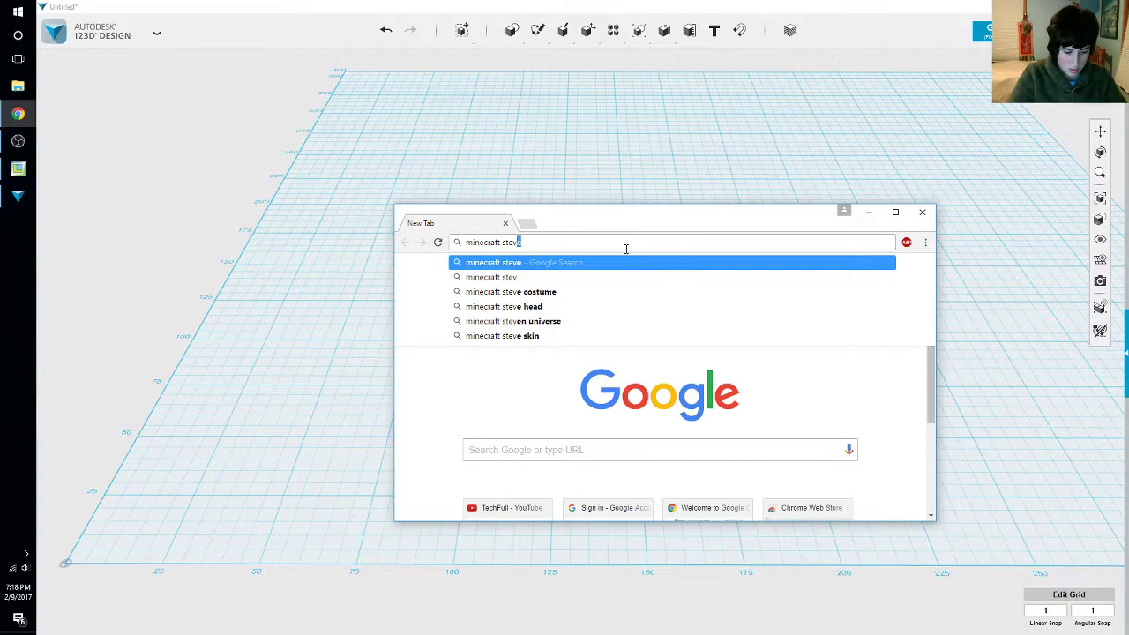
type("e")
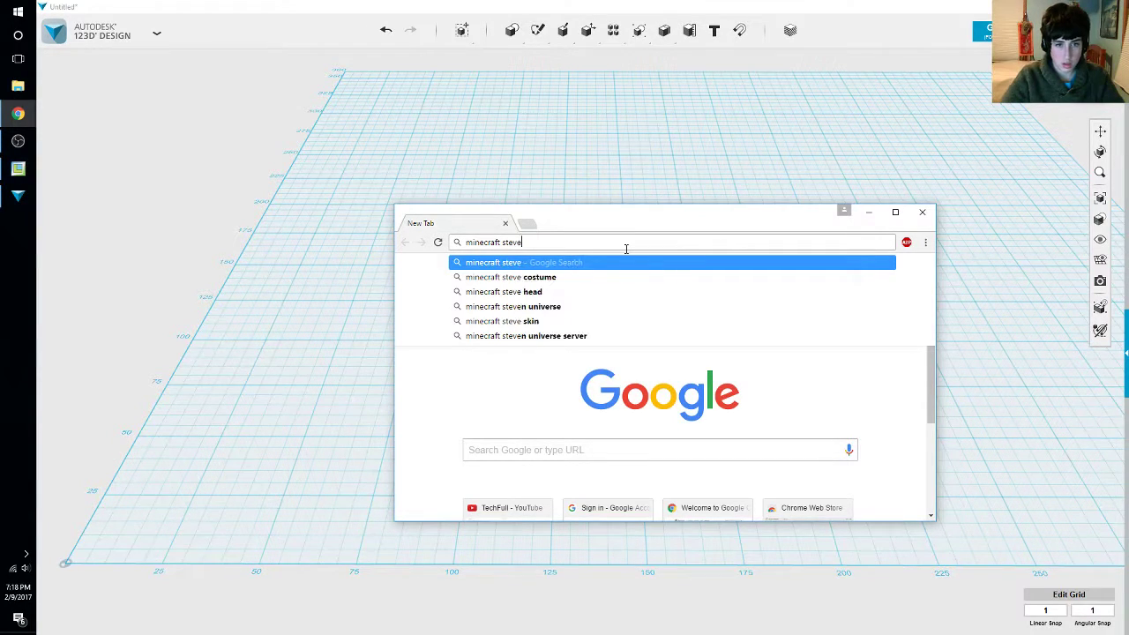
key("Return")
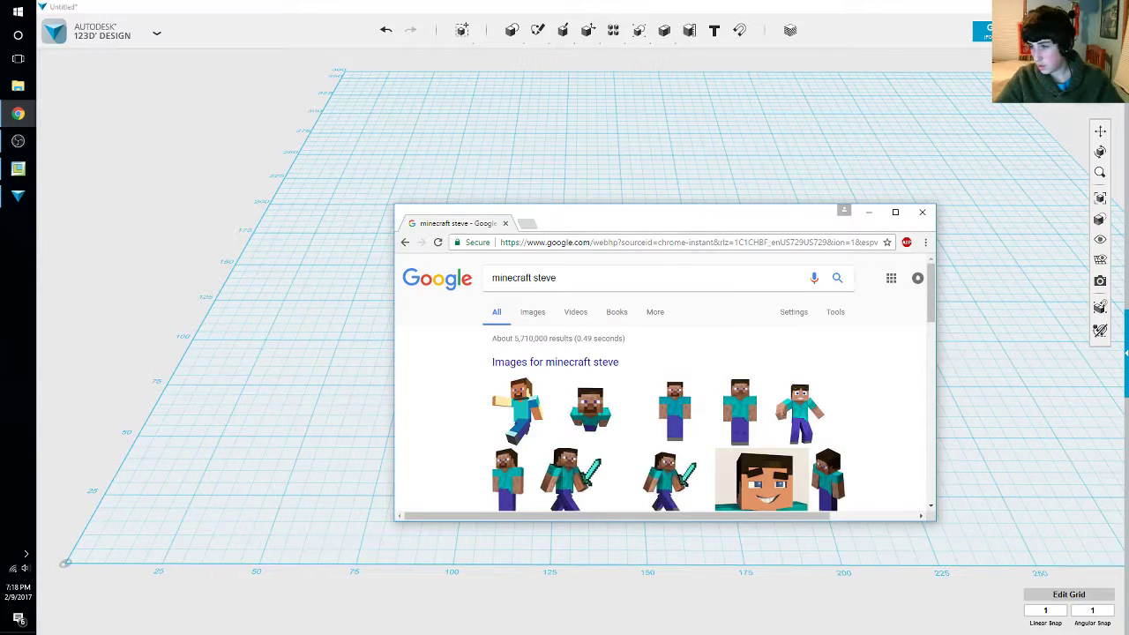
Preview Minecraft Steve pictures in the image results as a reference, and return to 123D Design
left_click(531, 314)
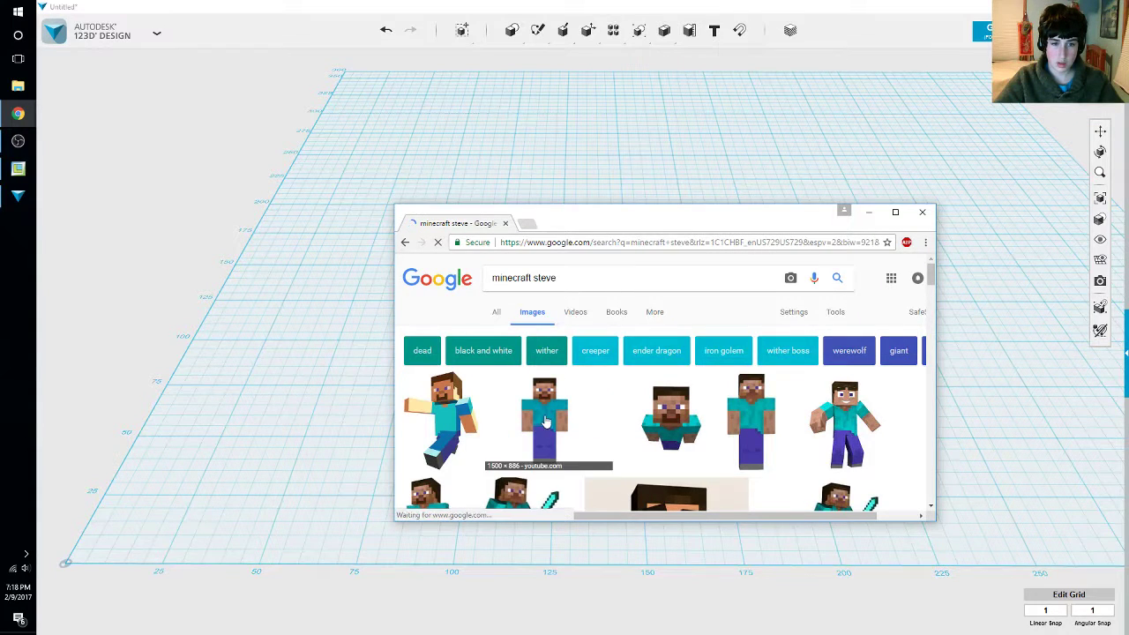
left_click(543, 422)
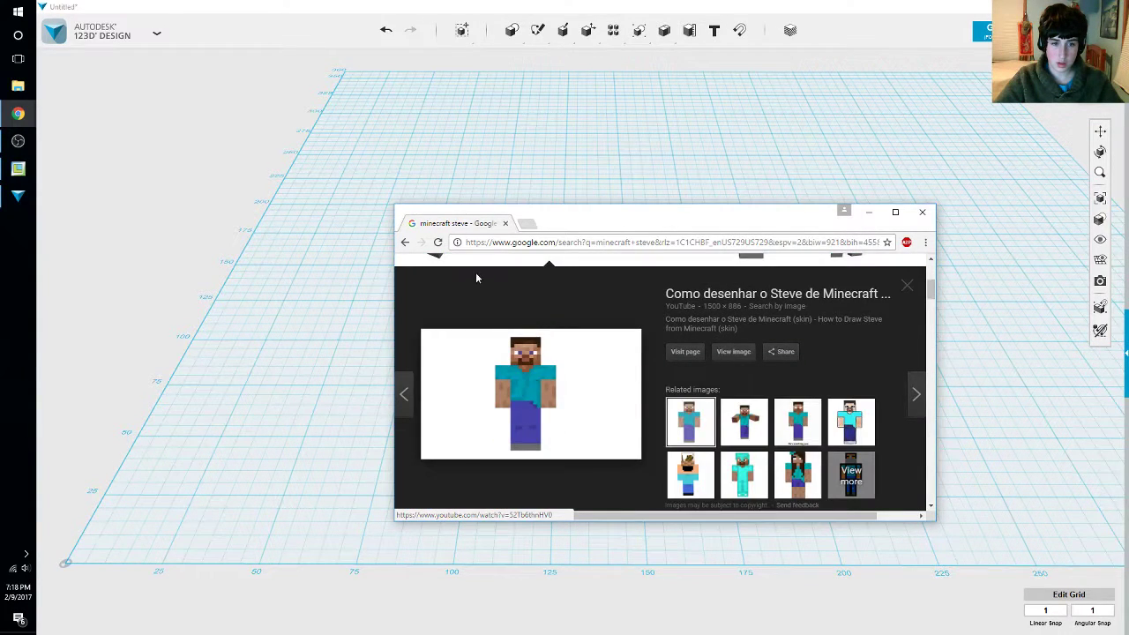
scroll(567, 406, "up", 1)
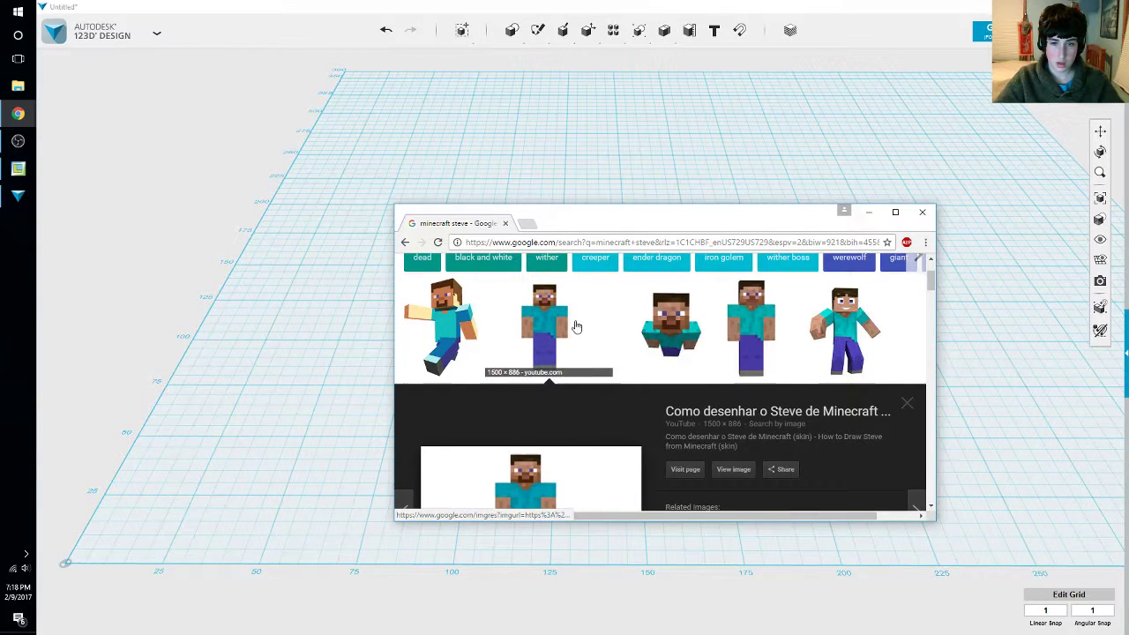
left_click(507, 308)
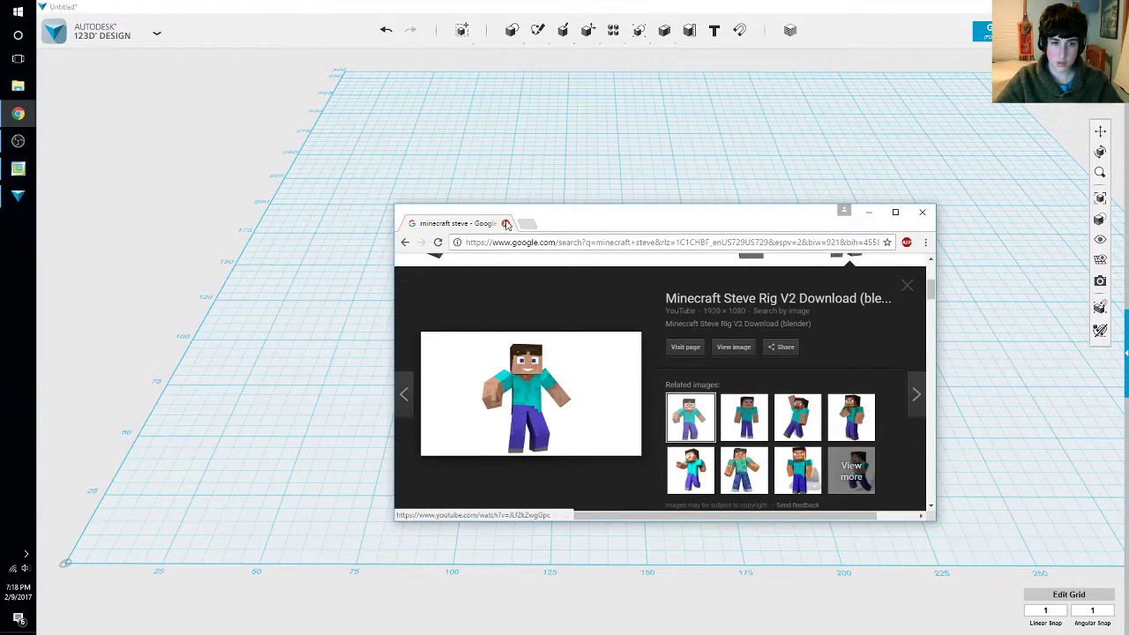
left_click_drag(528, 217, 785, 154)
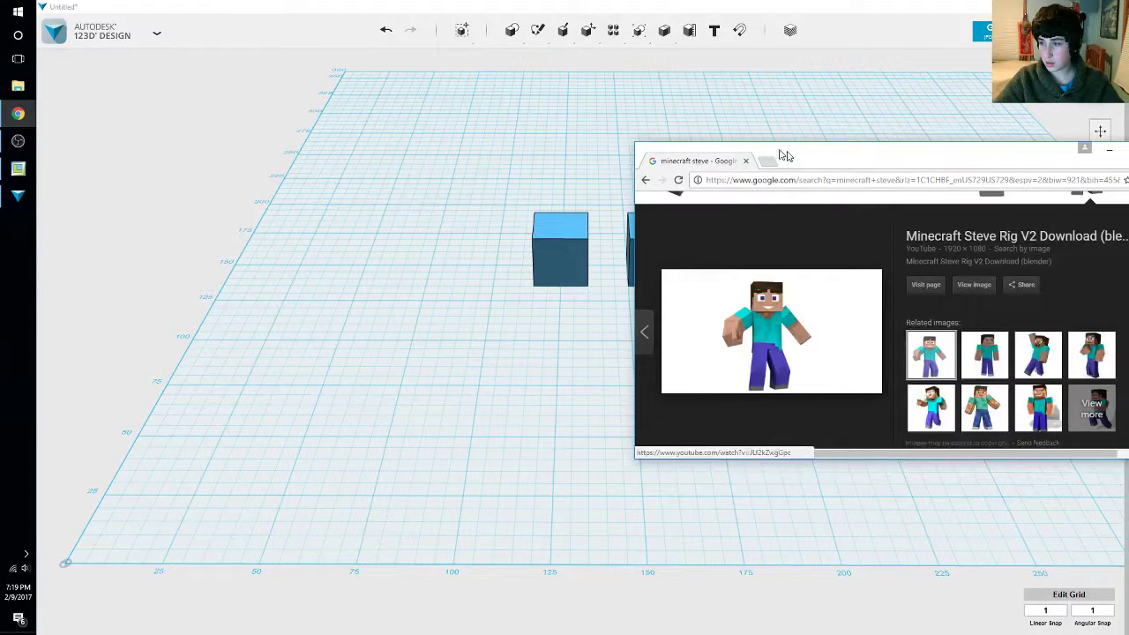
key("alt+Tab")
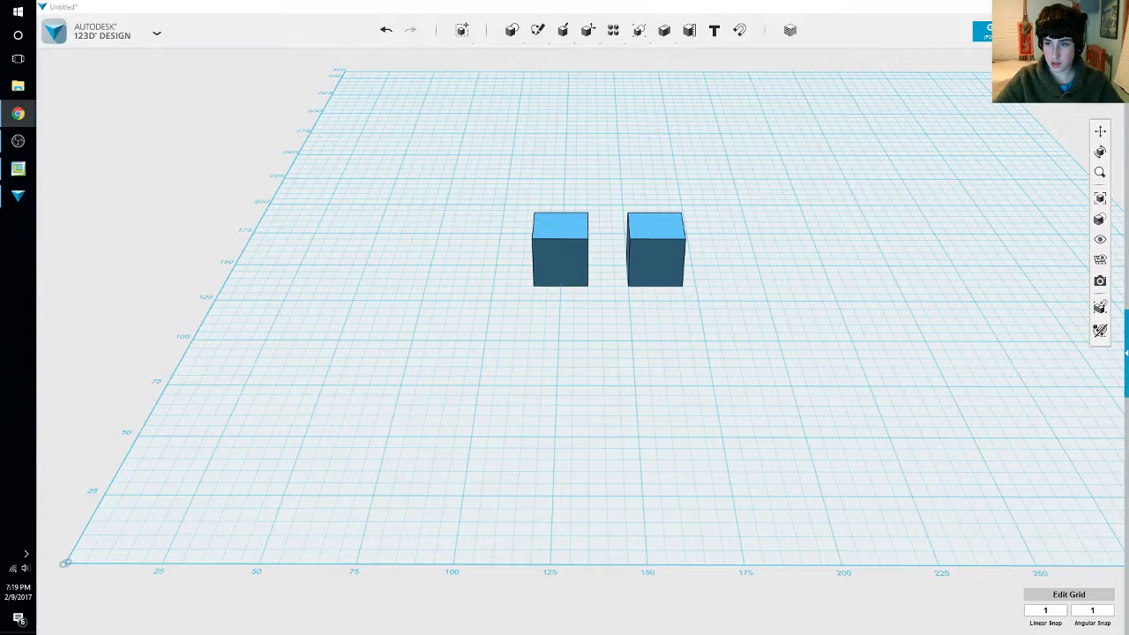
Look over the linear and angular snap values and the units and grid preferences, and close them without changes
scroll(656, 294, "up", 1)
scroll(656, 295, "down", 2)
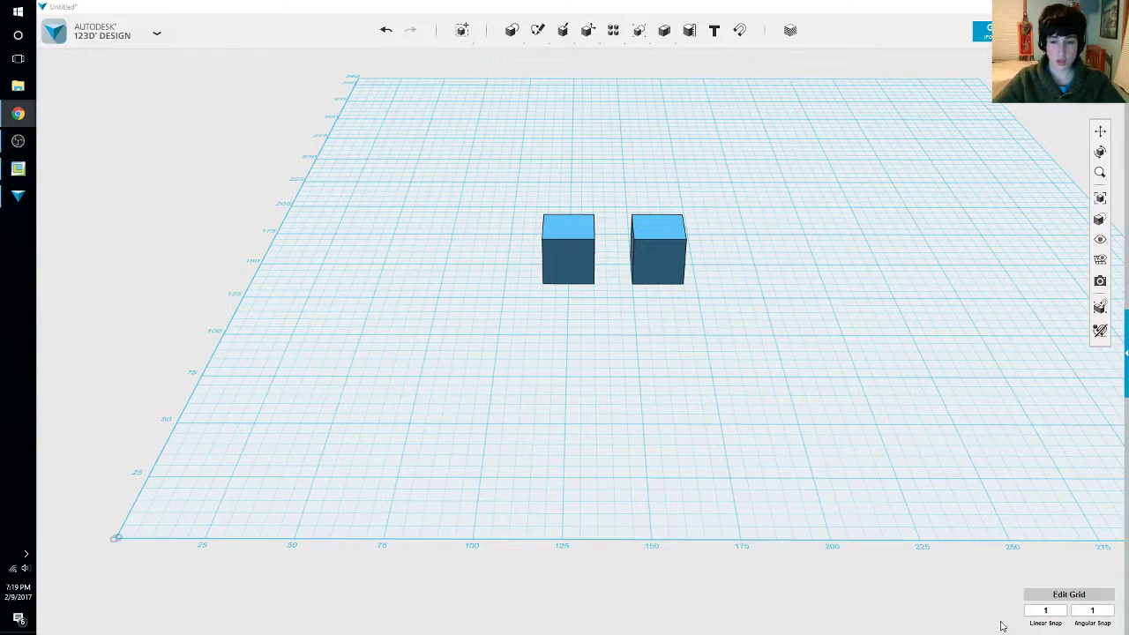
left_click(1048, 612)
left_click(1077, 612)
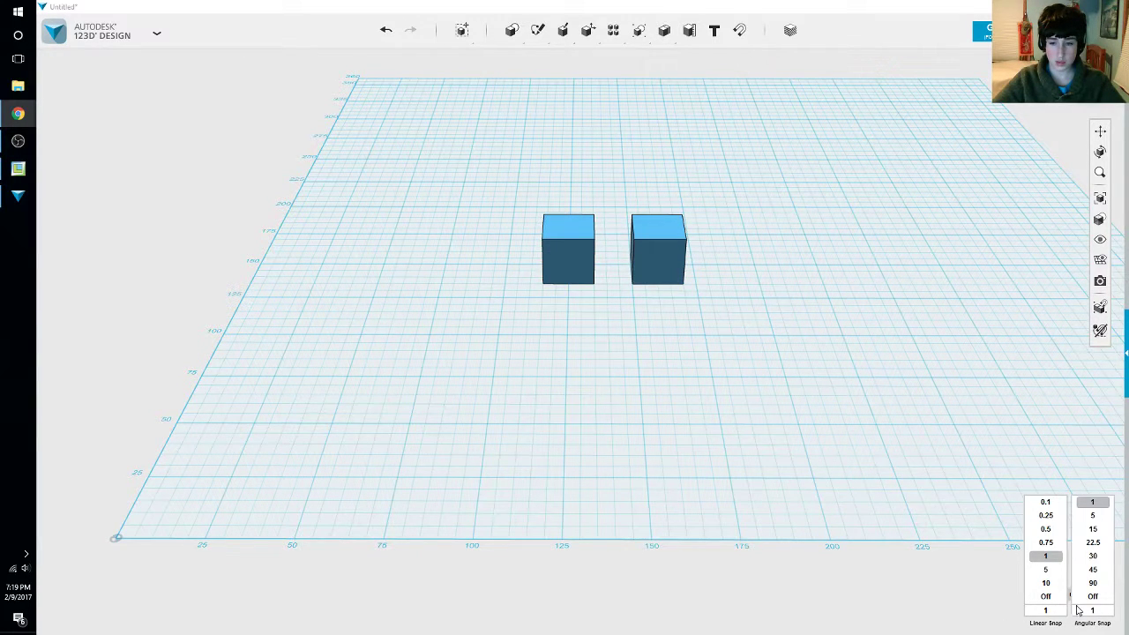
left_click(1060, 595)
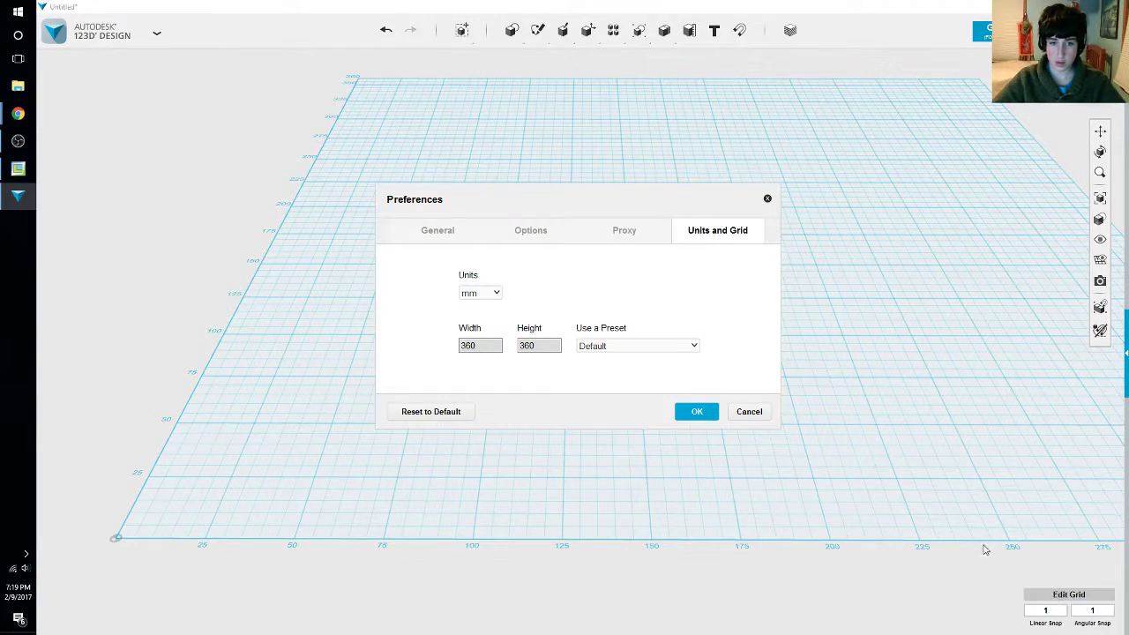
left_click(767, 202)
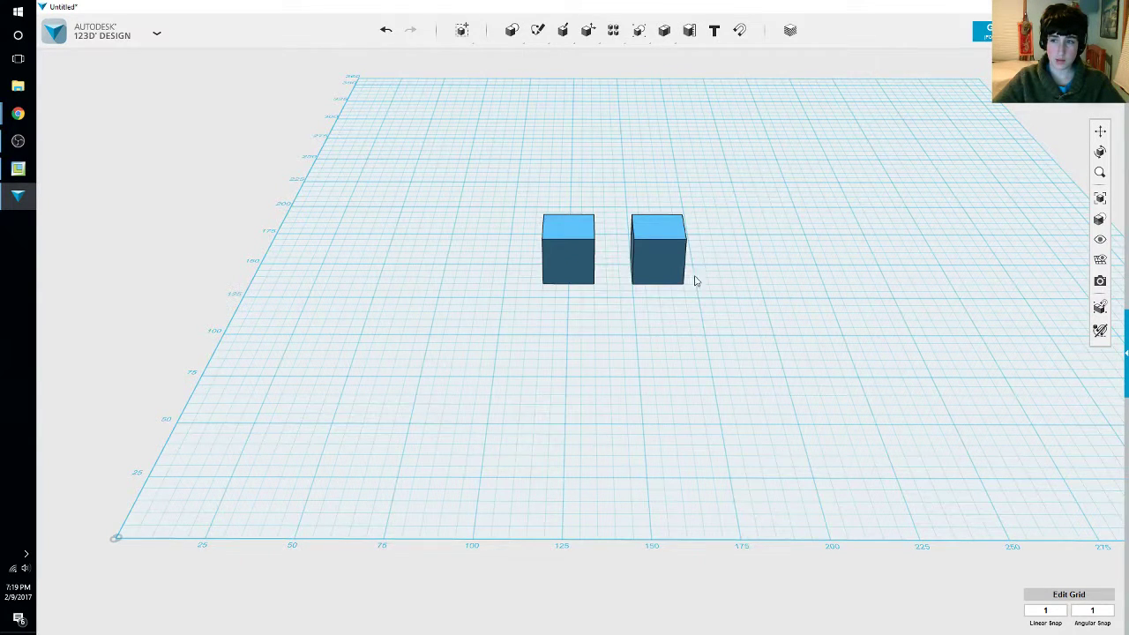
Insert a third 20 x 20 x 20 mm box centred on top of the first box
scroll(681, 281, "up", 1)
scroll(681, 281, "down", 1)
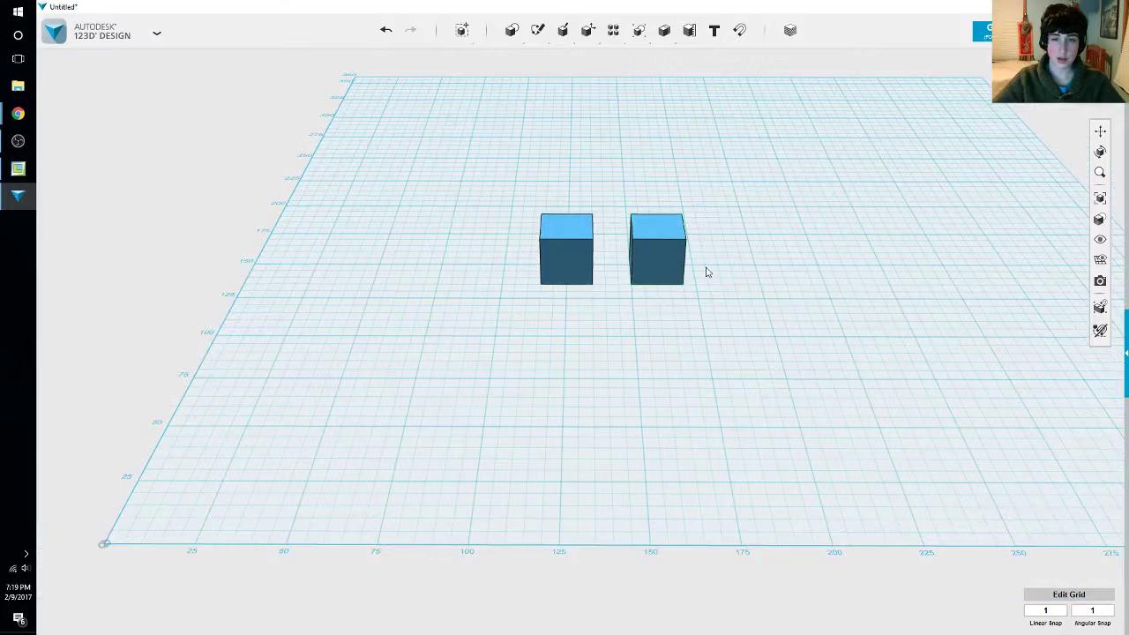
middle_click_drag(725, 265, 754, 353)
mouse_move(521, 24)
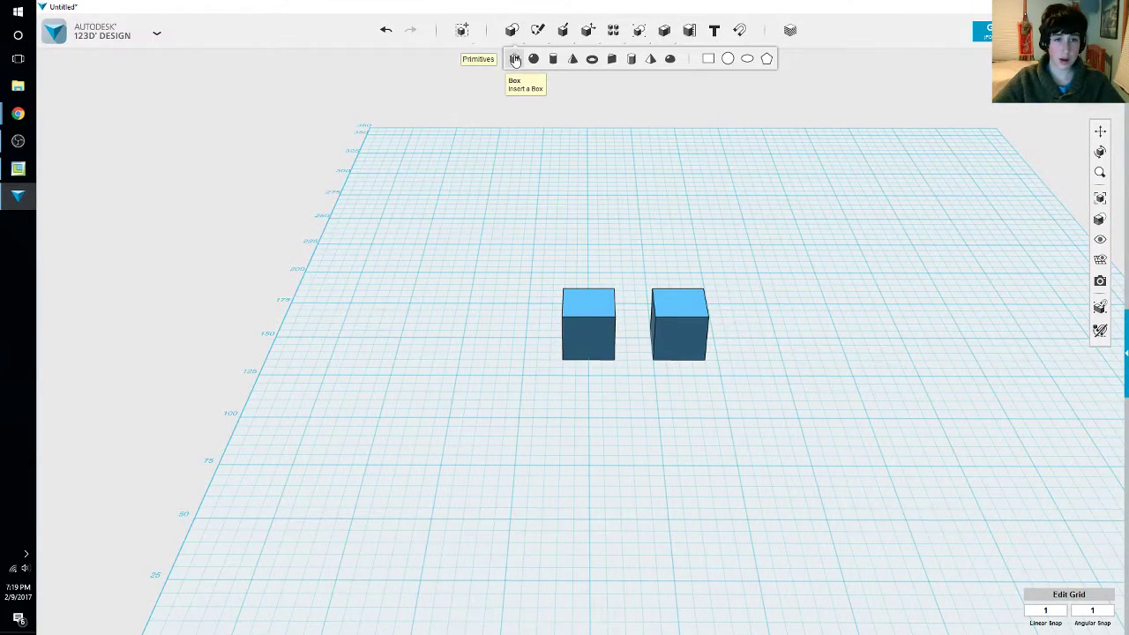
left_click(515, 58)
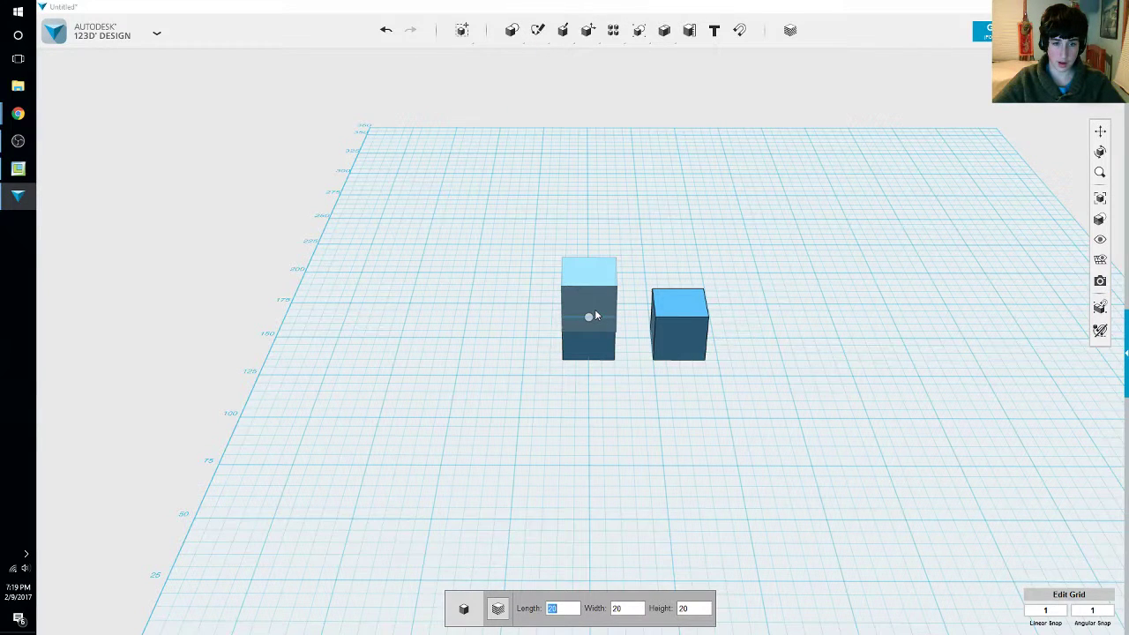
scroll(595, 315, "up", 2)
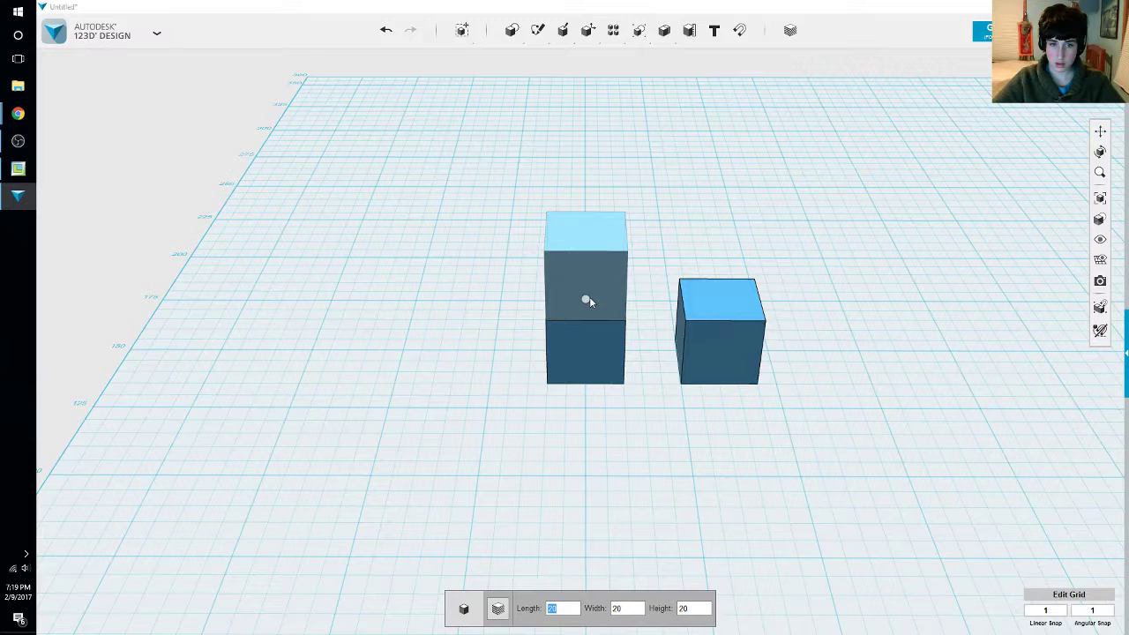
left_click(589, 299)
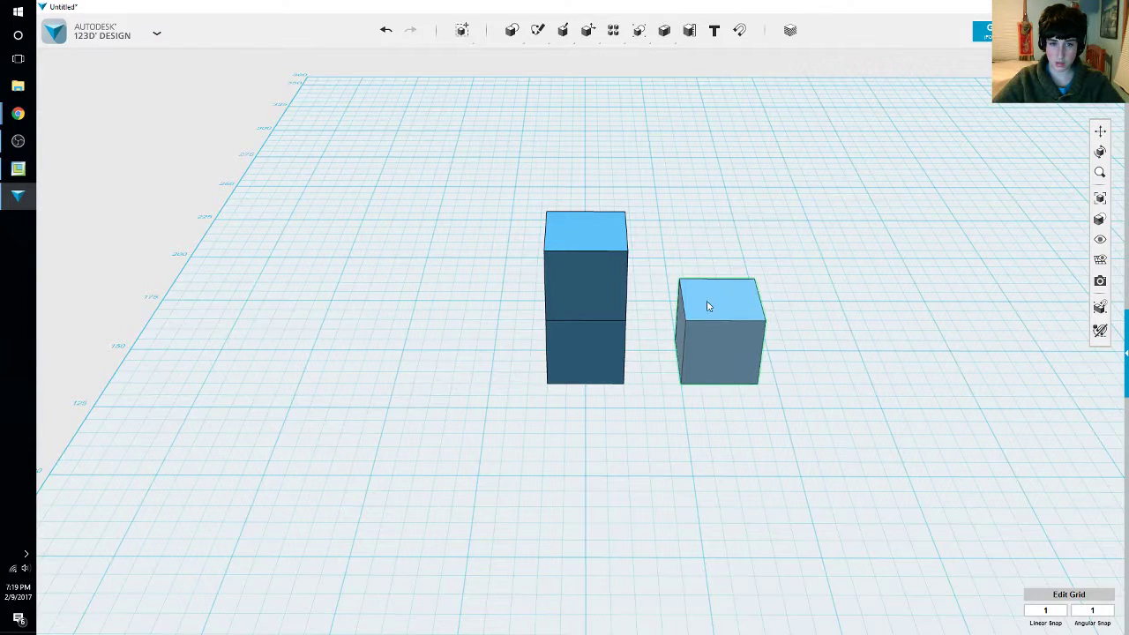
Move the single box over the grid until it sits almost against the stacked boxes
left_click(697, 317)
left_click_drag(669, 282, 651, 379)
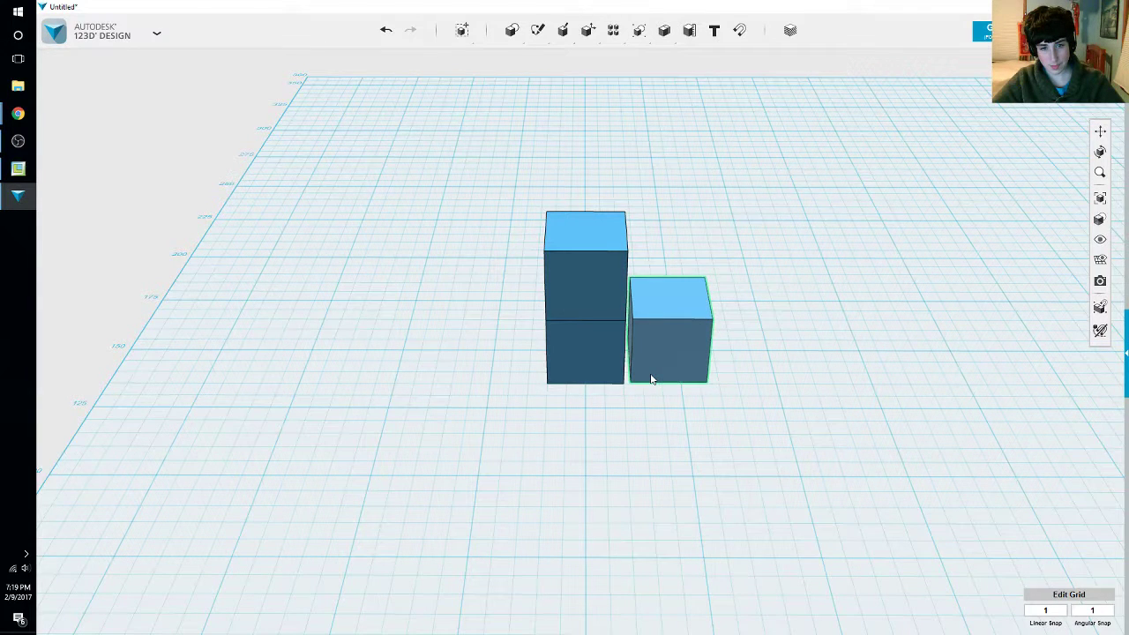
right_click_drag(651, 379, 641, 428)
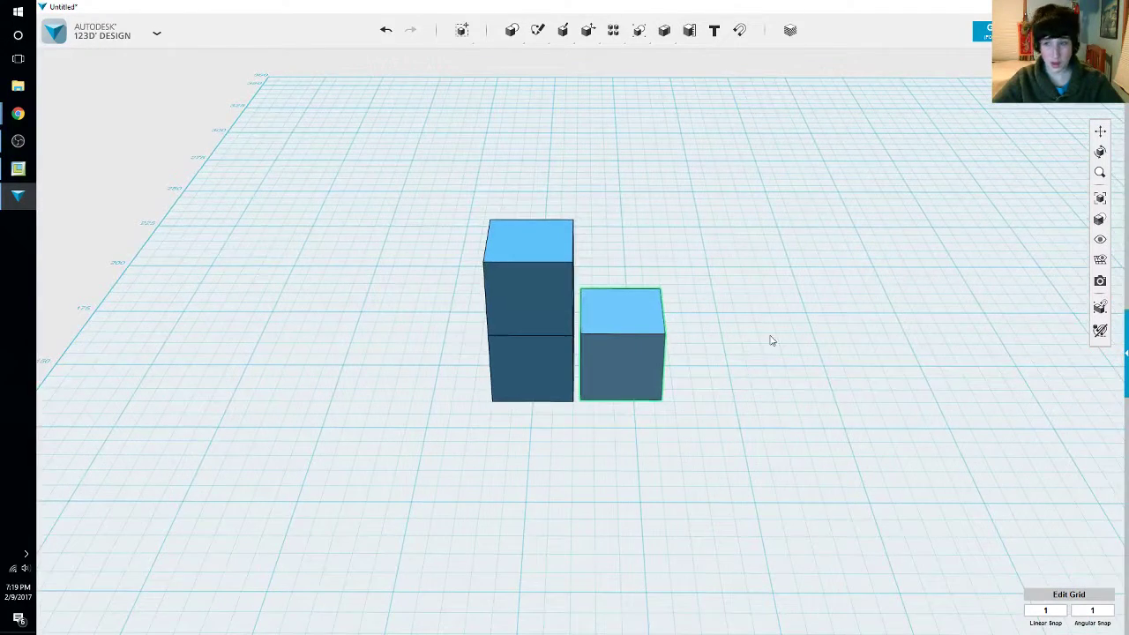
mouse_move(768, 335)
right_mouse_down()
mouse_move(751, 346)
mouse_move(762, 339)
right_mouse_up()
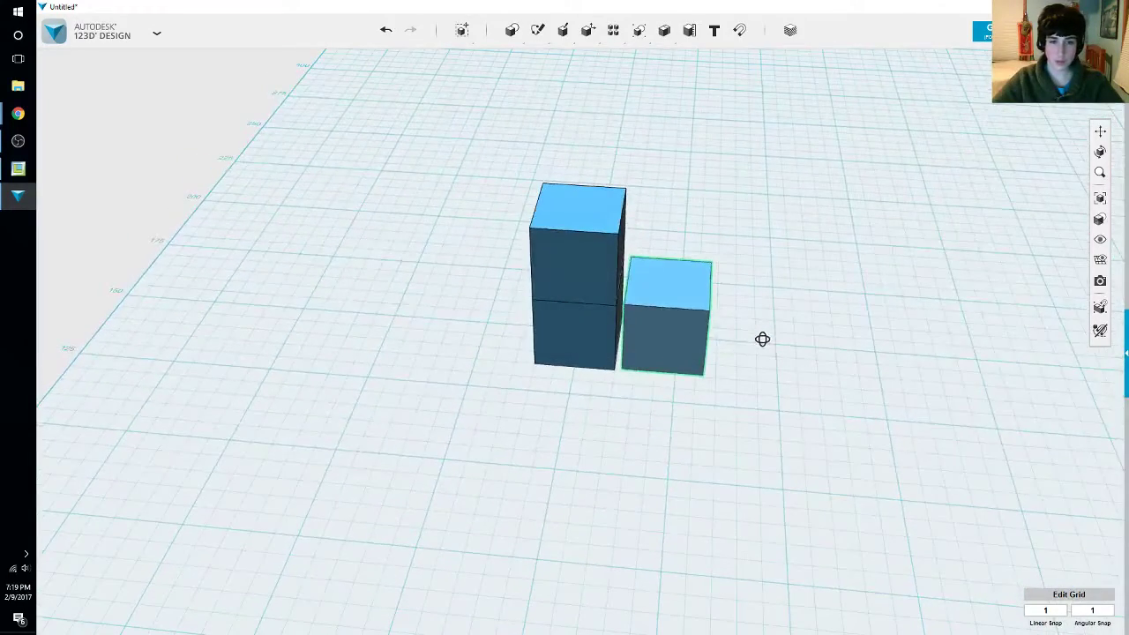
Merge the two stacked boxes into one solid
mouse_move(673, 39)
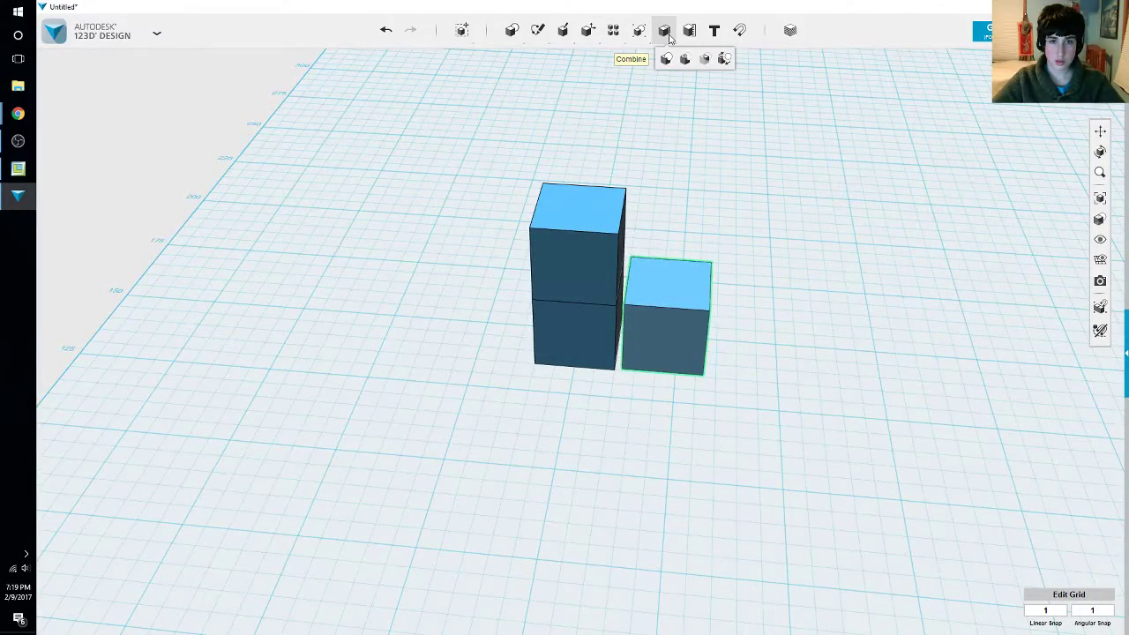
left_click(667, 59)
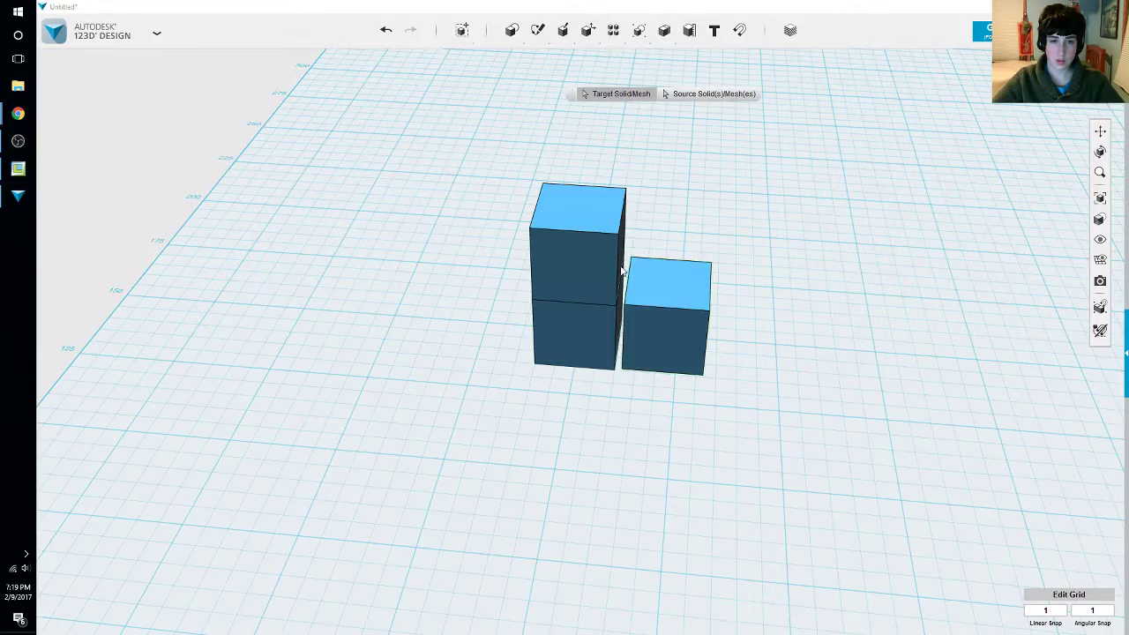
left_click(594, 265)
key("Return")
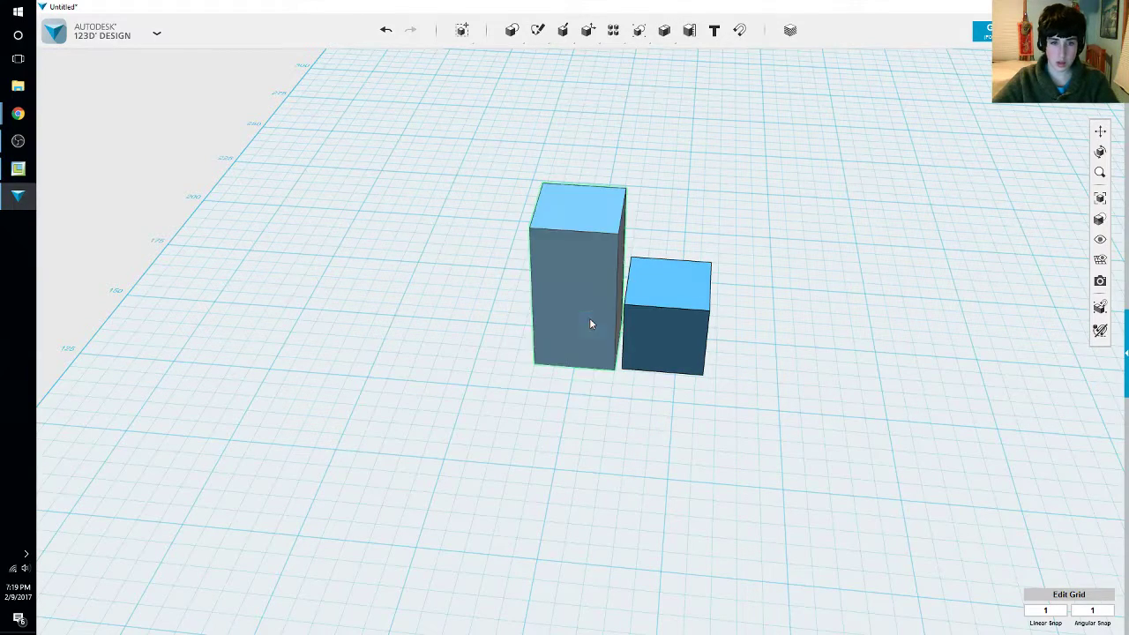
Insert a 20 x 20 x 20 mm box centred on top of the single box beside the merged leg
mouse_move(743, 136)
right_mouse_down()
mouse_move(736, 158)
mouse_move(745, 125)
right_mouse_up()
mouse_move(511, 30)
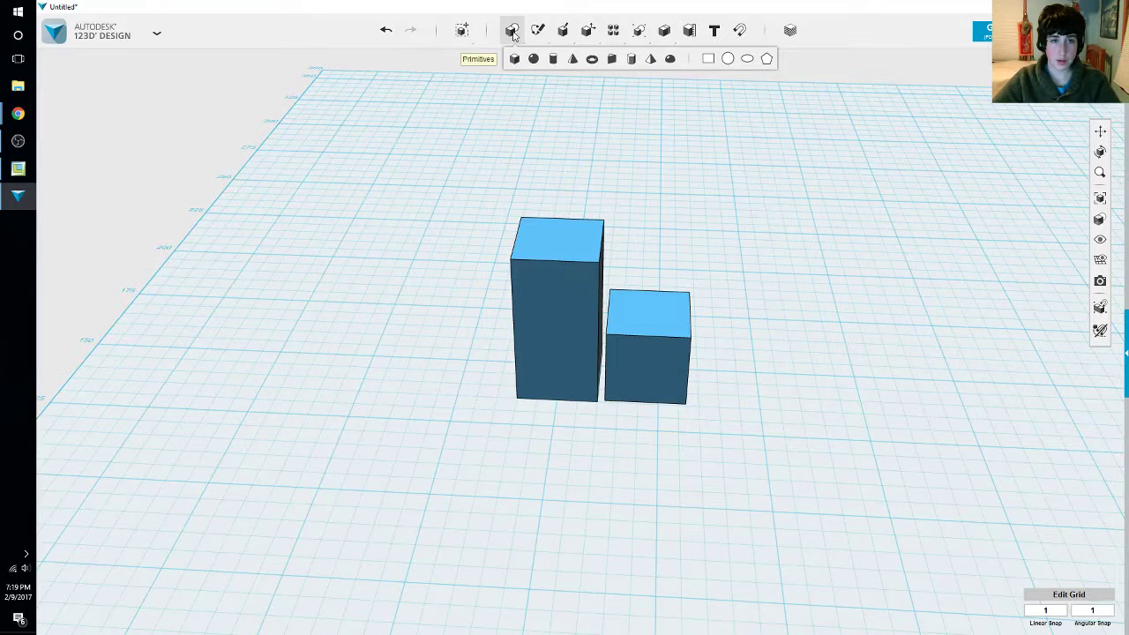
left_click(516, 58)
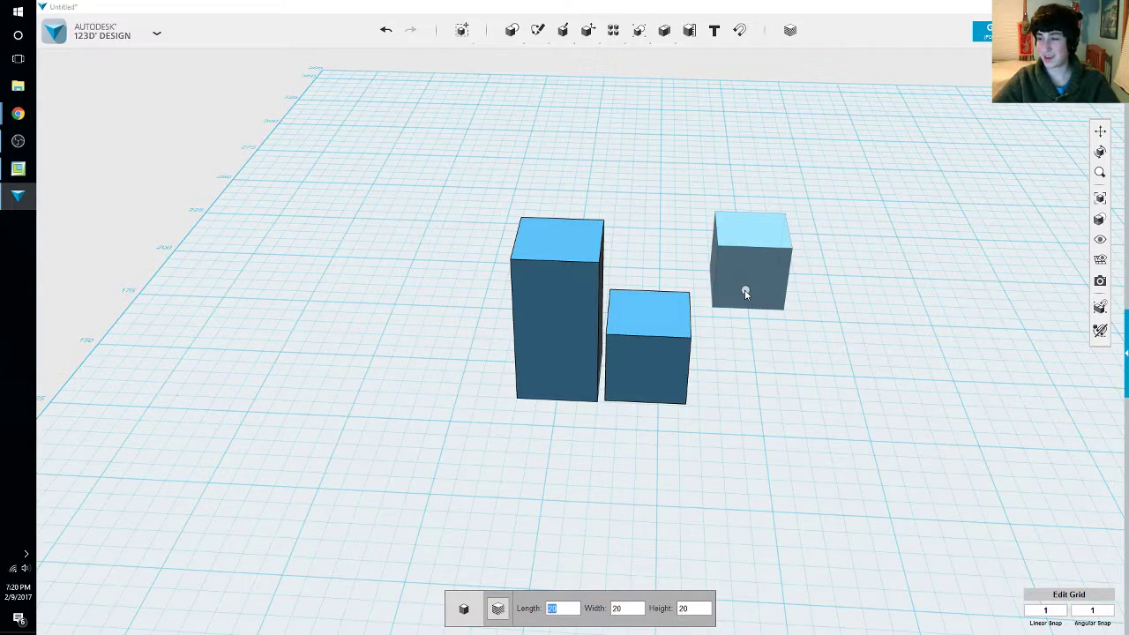
left_click(654, 314)
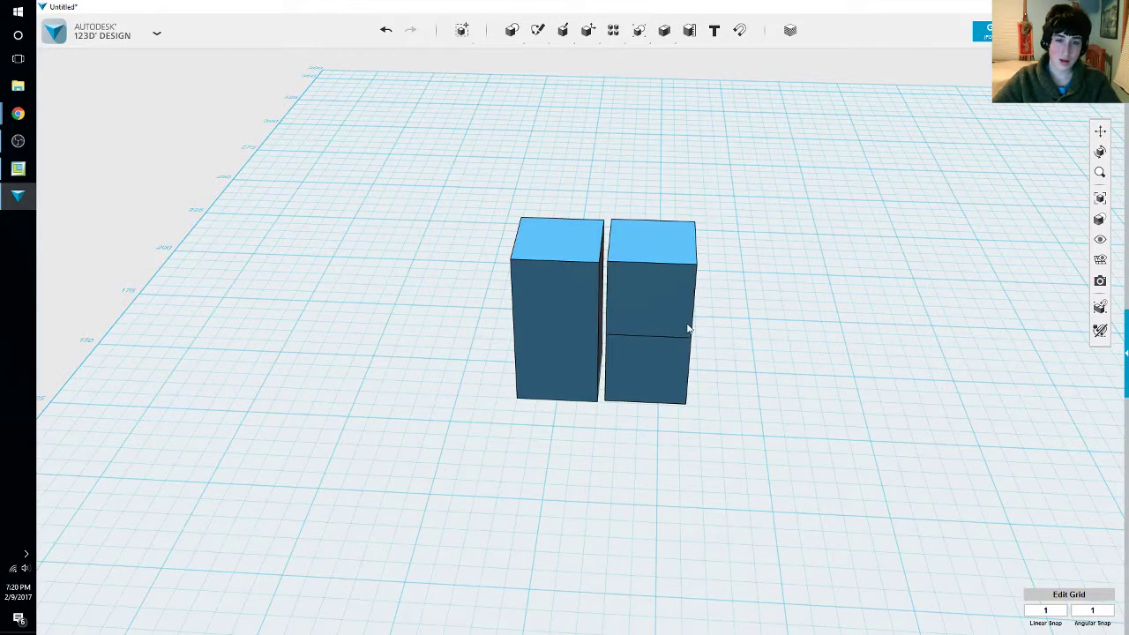
Merge the two newly stacked boxes into one solid as the second leg
middle_click_drag(763, 257, 766, 298)
right_click_drag(777, 299, 797, 302)
right_click_drag(774, 232, 765, 265)
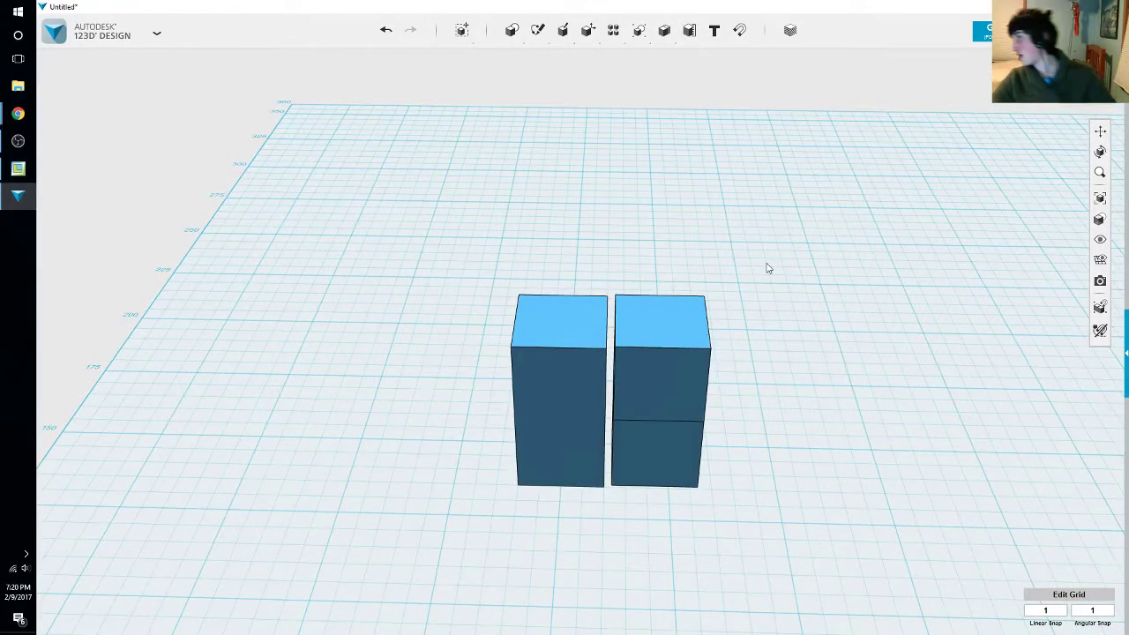
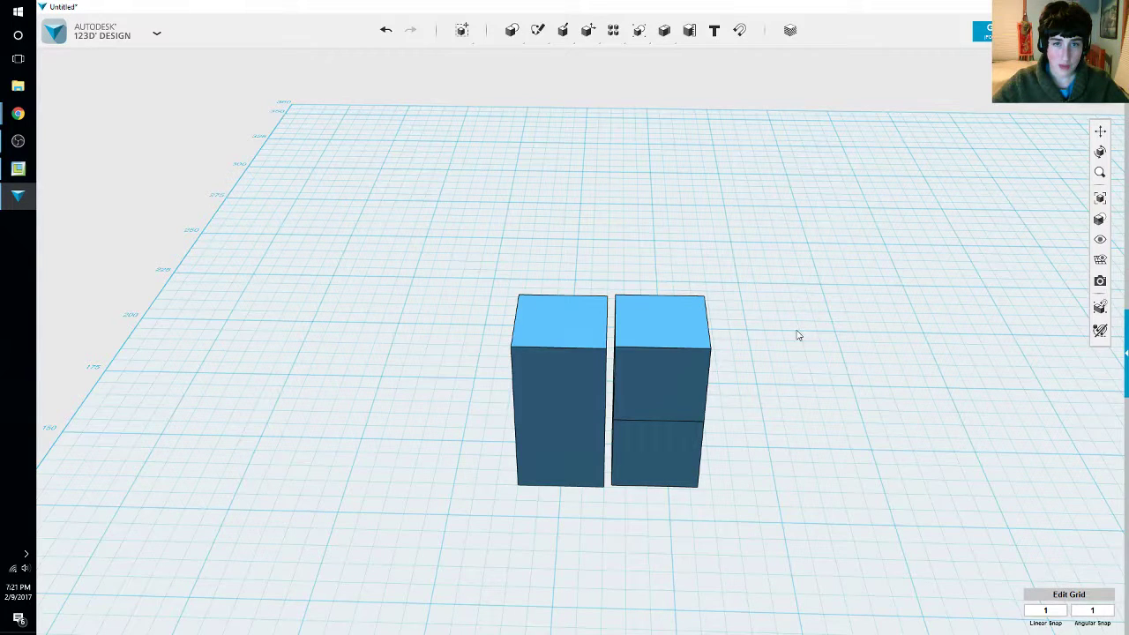
middle_click_drag(796, 331, 794, 341)
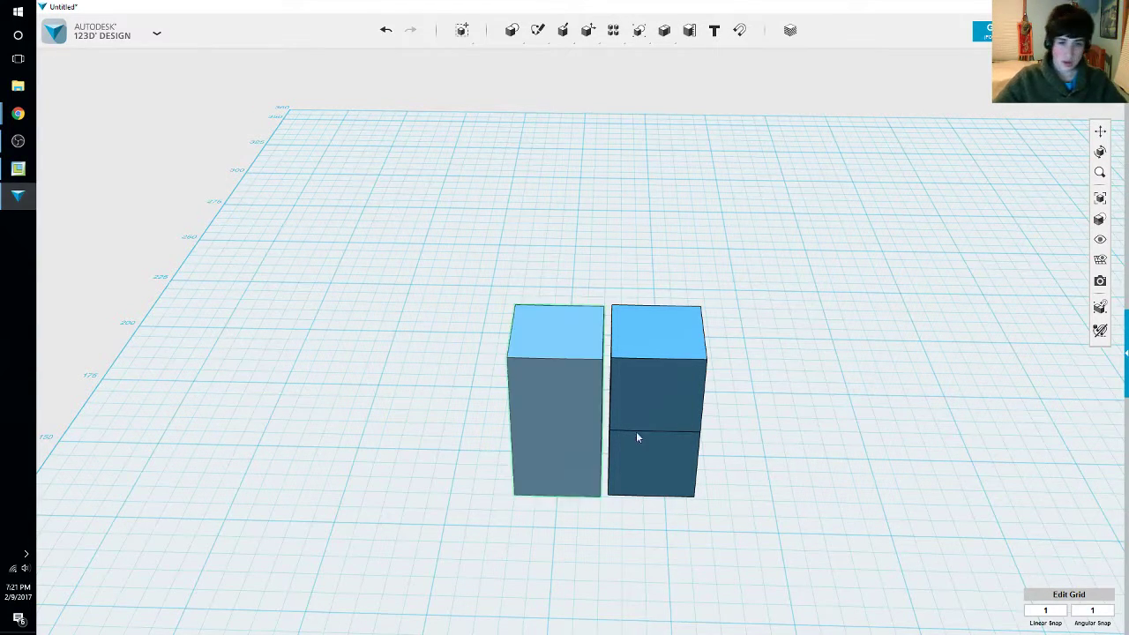
middle_click_drag(799, 418, 765, 430)
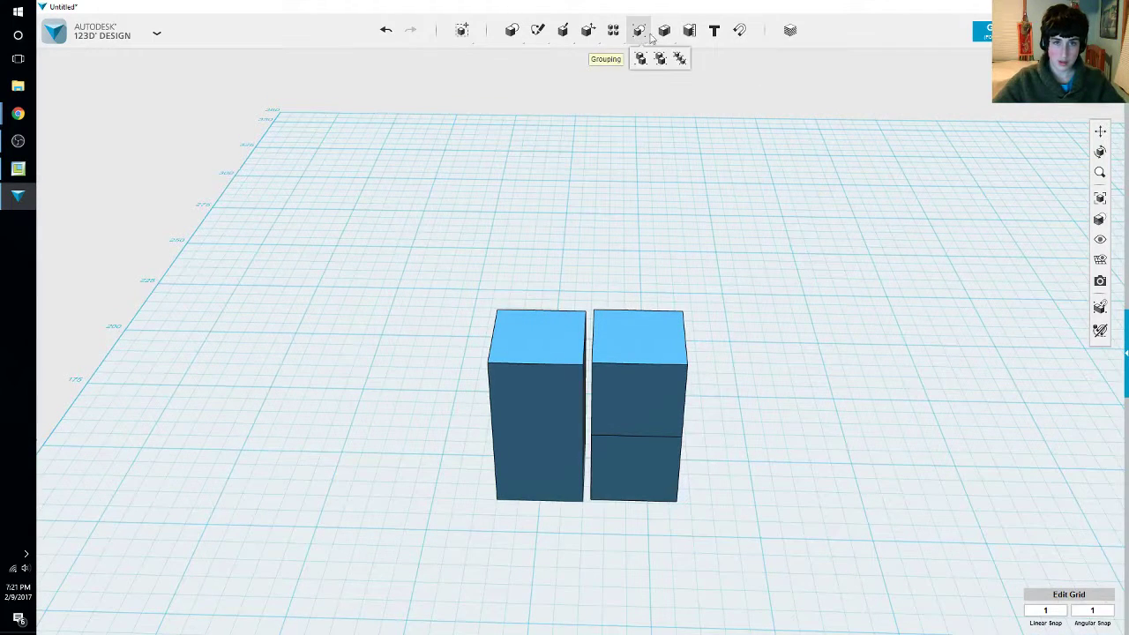
mouse_move(664, 32)
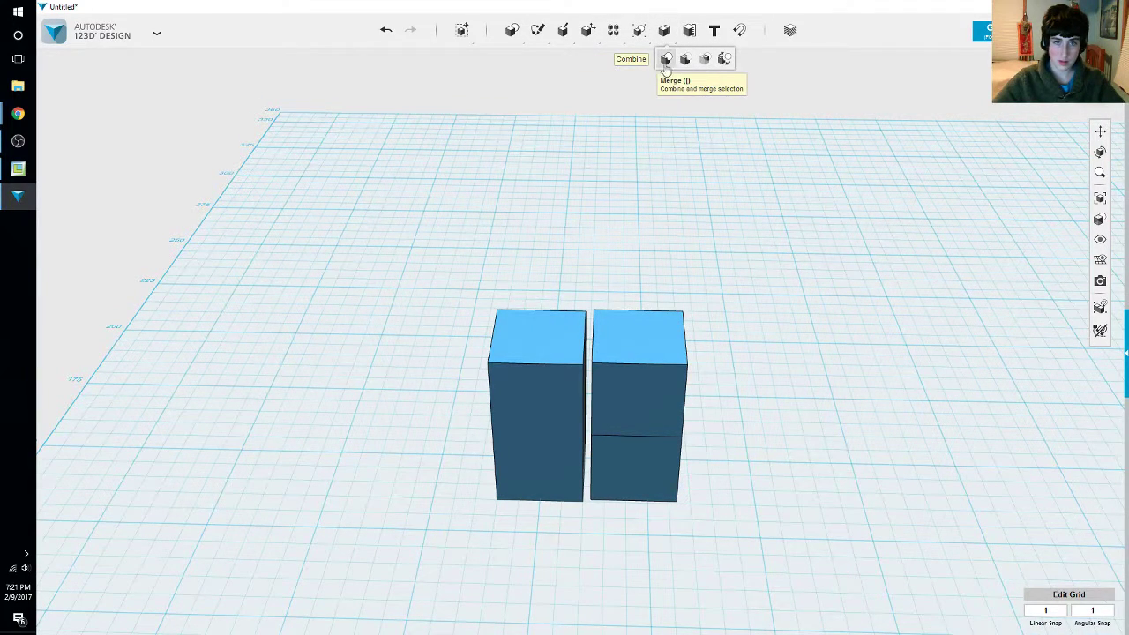
left_click(669, 67)
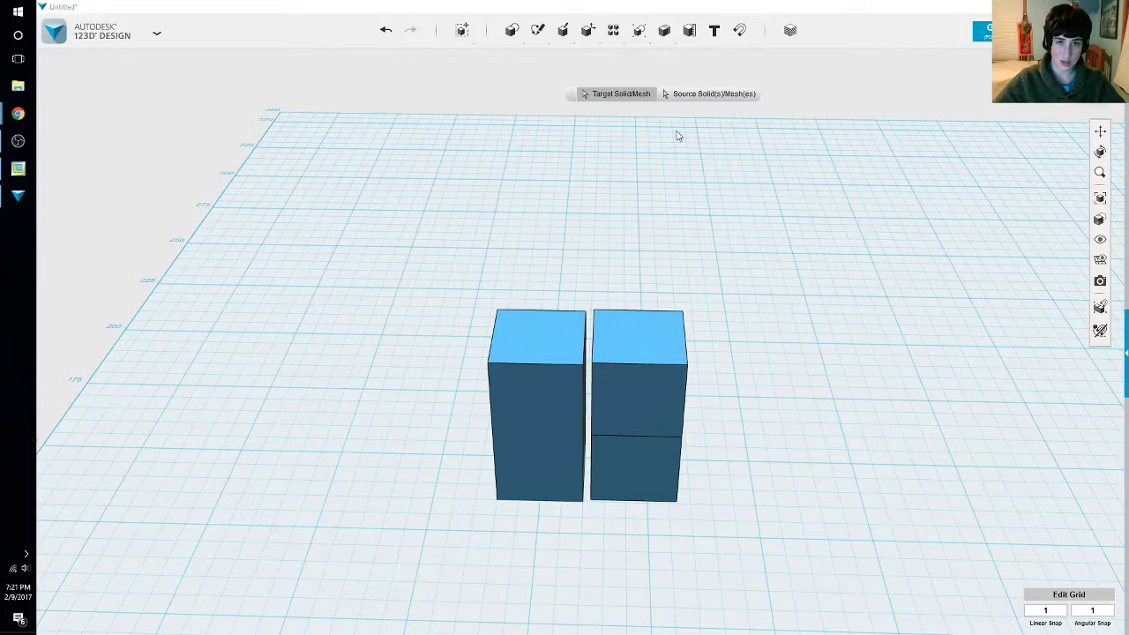
left_click(649, 445)
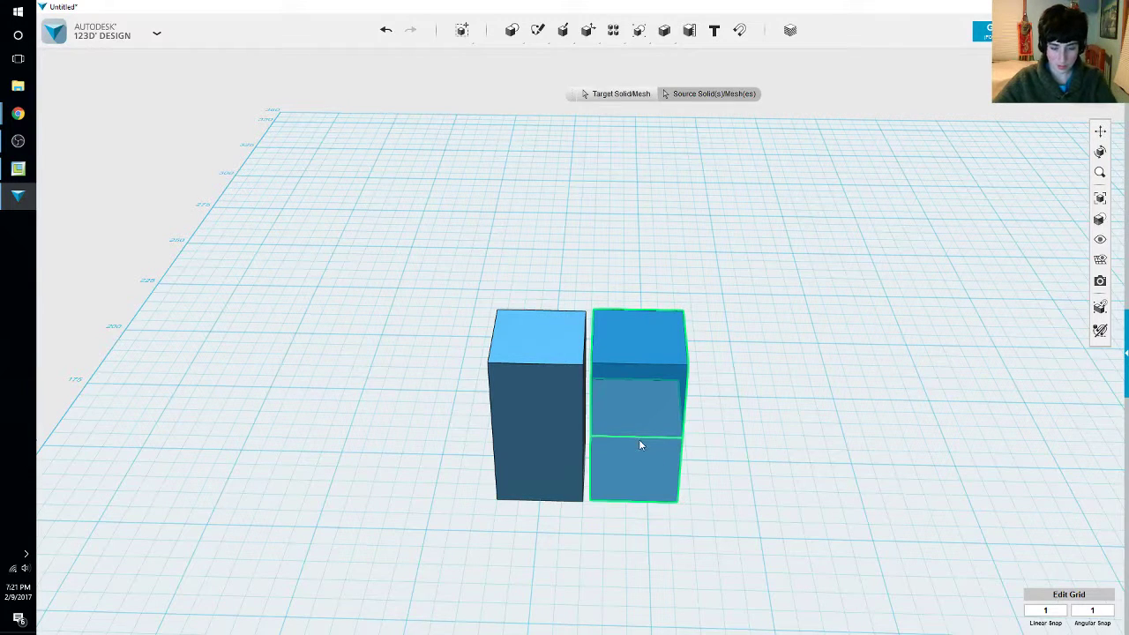
left_click(639, 439)
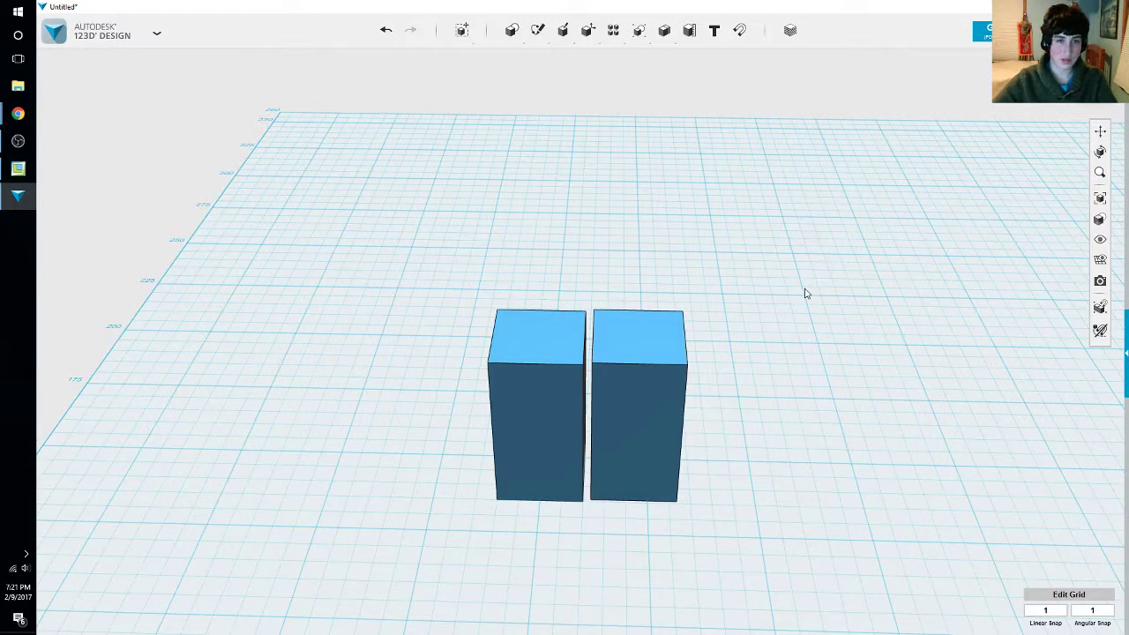
Insert a 20 x 20 x 20 mm box centred on top of the first leg as the start of the torso
mouse_move(512, 32)
left_click(509, 61)
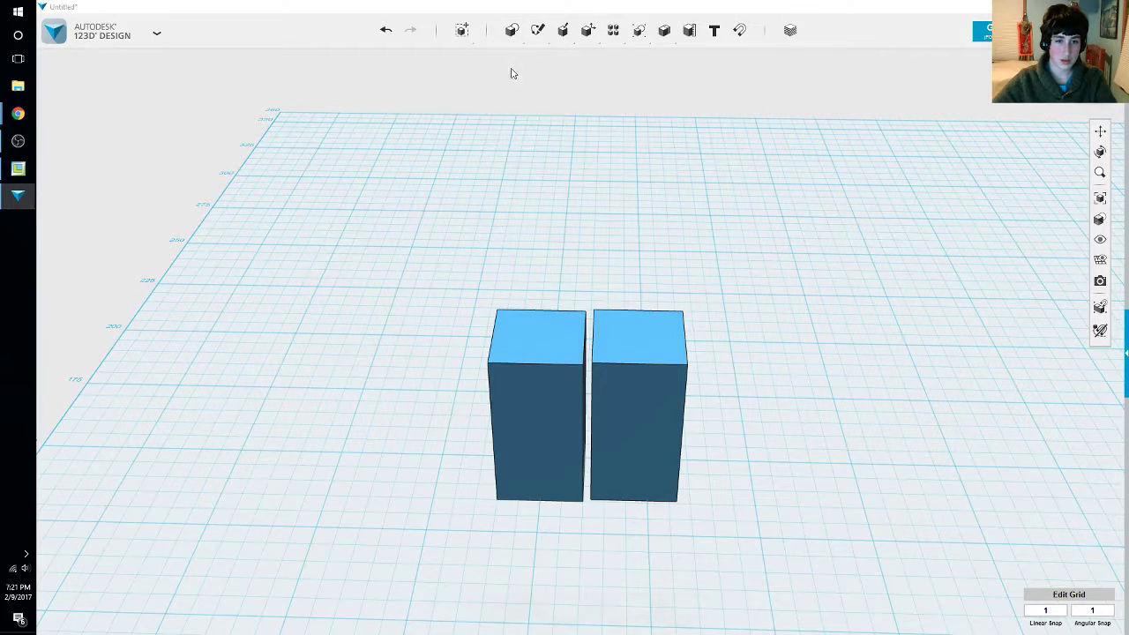
left_click(539, 342)
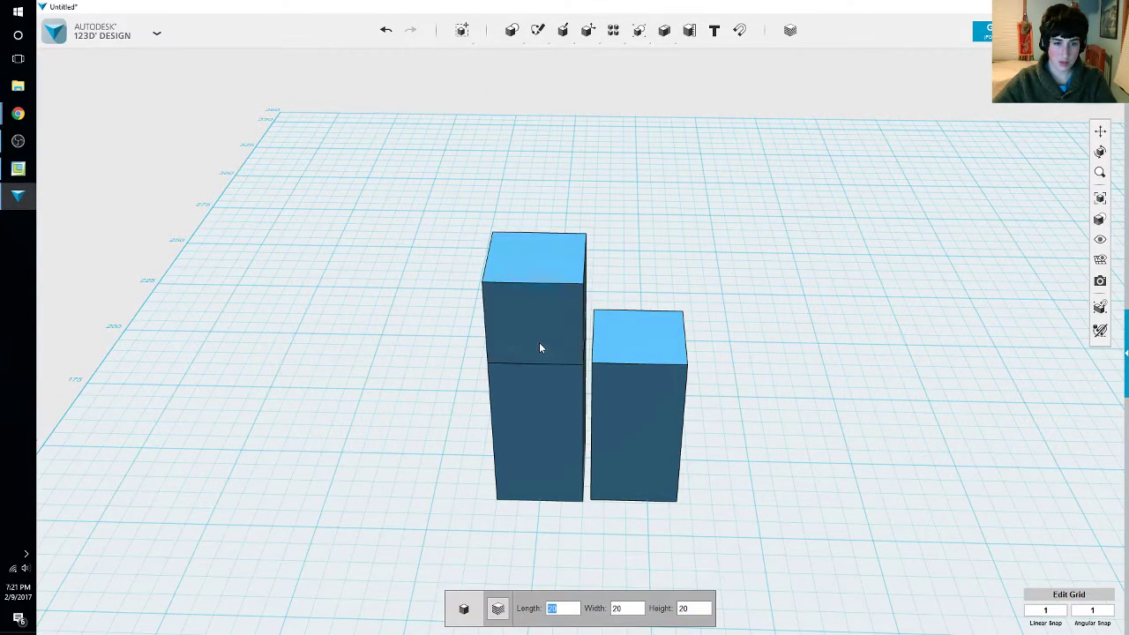
right_click_drag(741, 375, 741, 335)
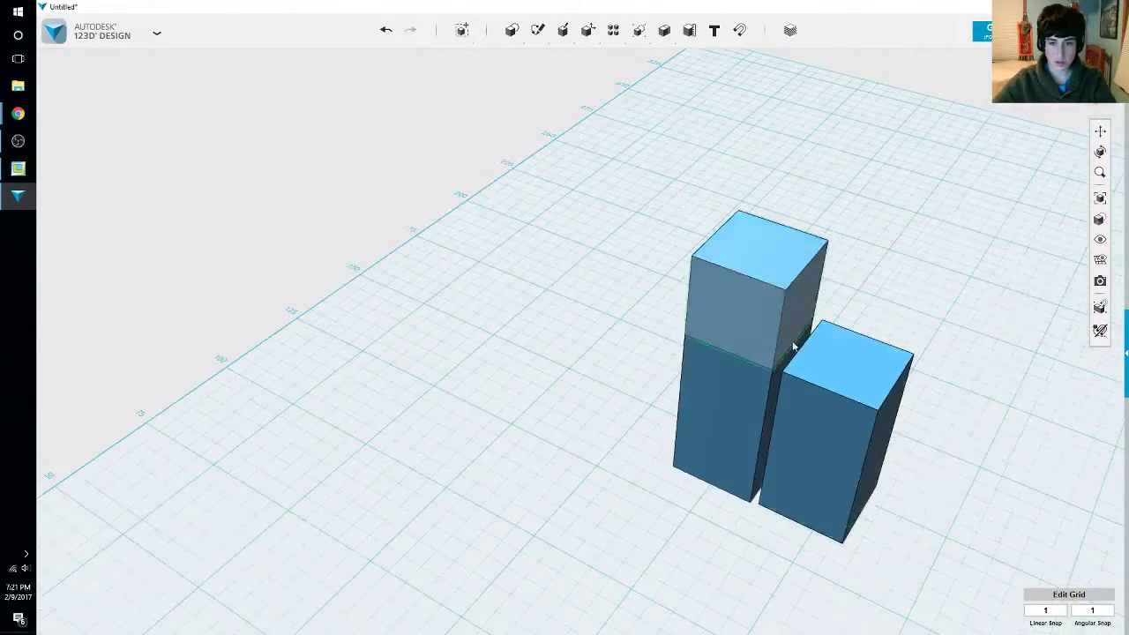
Pull the torso box's inner side face outward by 21 mm so the box spans both legs
left_click(816, 308)
left_click(792, 313)
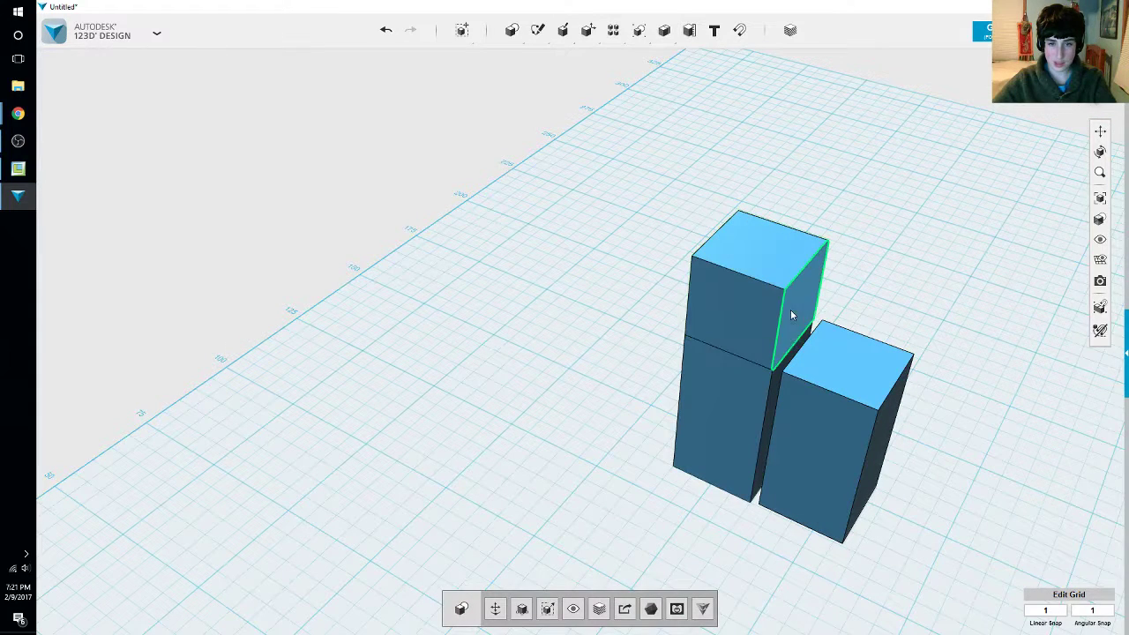
mouse_move(812, 360)
left_click(855, 361)
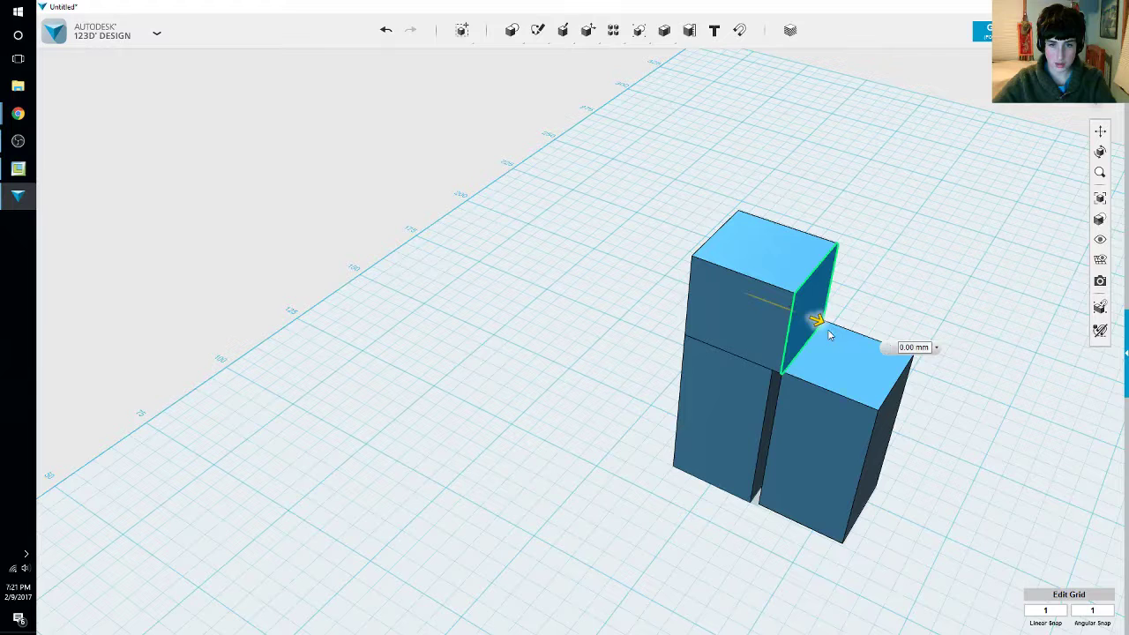
left_click_drag(829, 335, 915, 362)
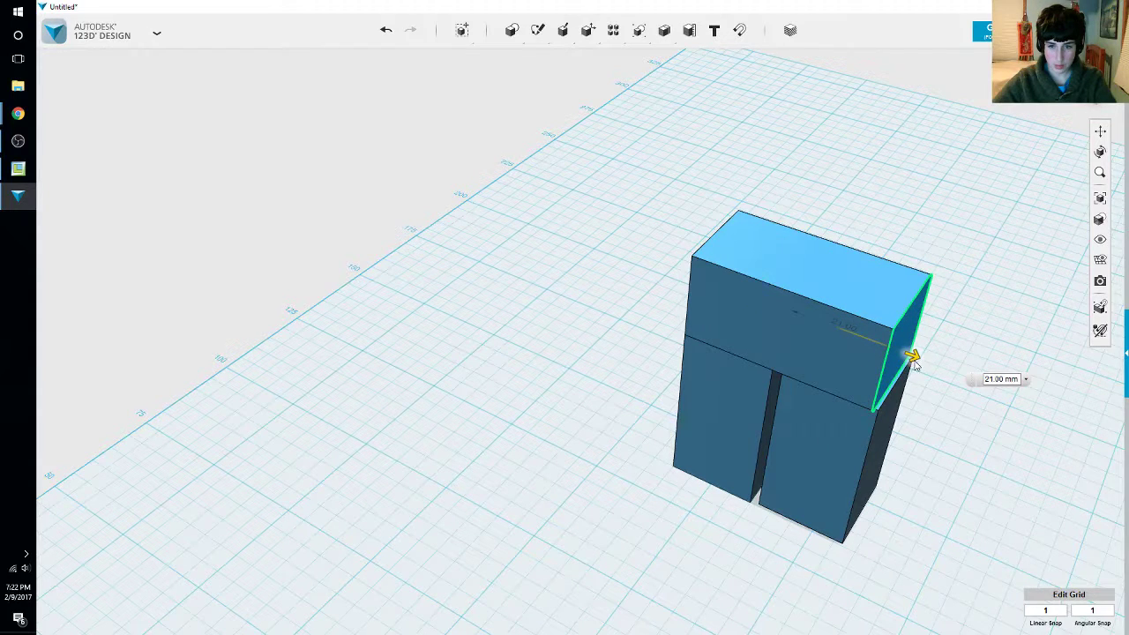
left_click(976, 460)
right_click_drag(965, 451, 995, 441)
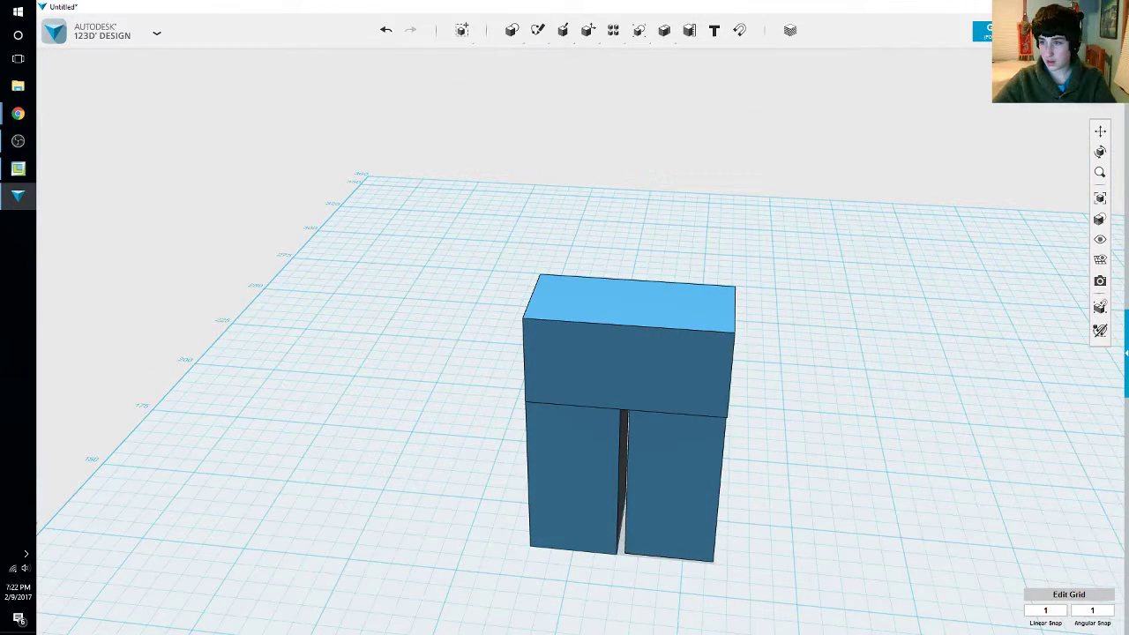
Switch to Chrome to compare the proportions with the Minecraft Steve image results, and return to 123D Design
key("alt+Tab")
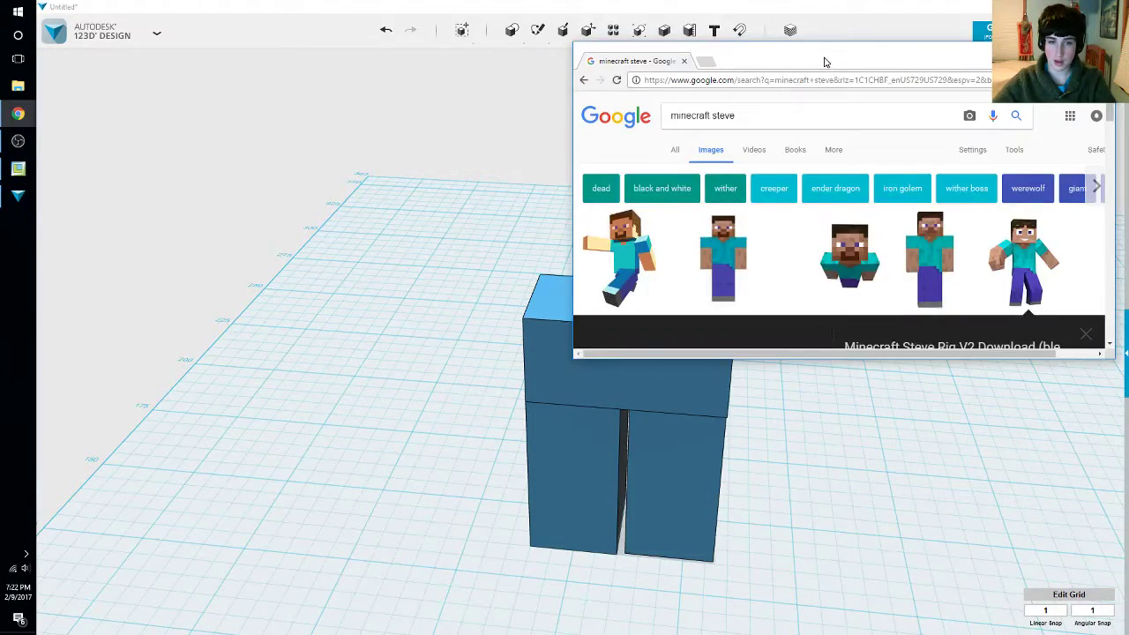
left_click_drag(825, 62, 412, 39)
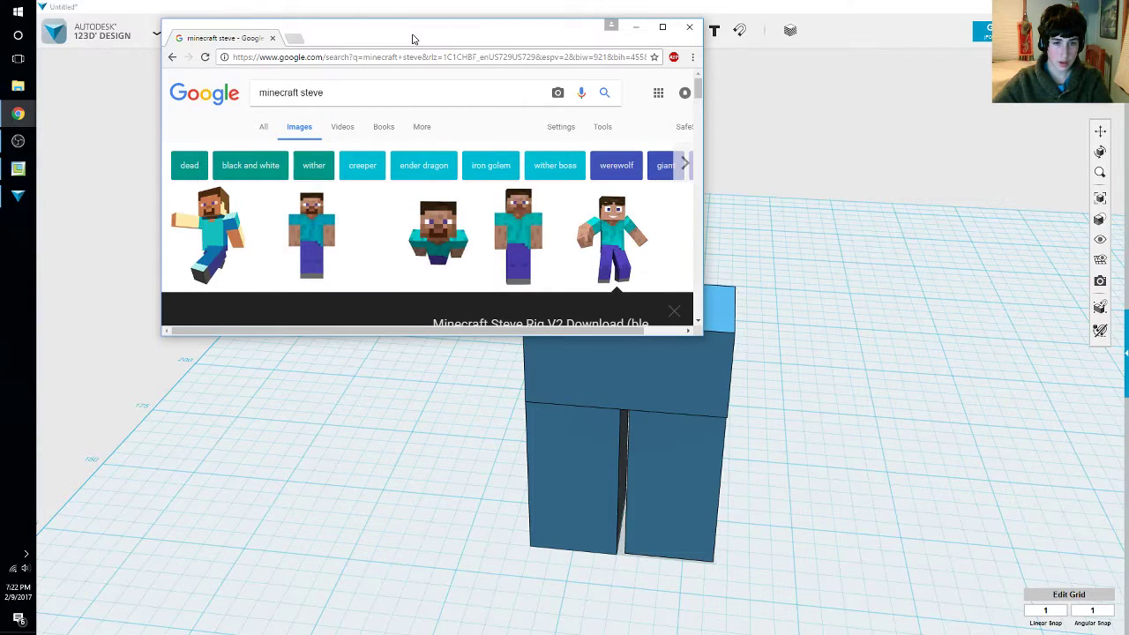
left_click_drag(412, 39, 1128, 37)
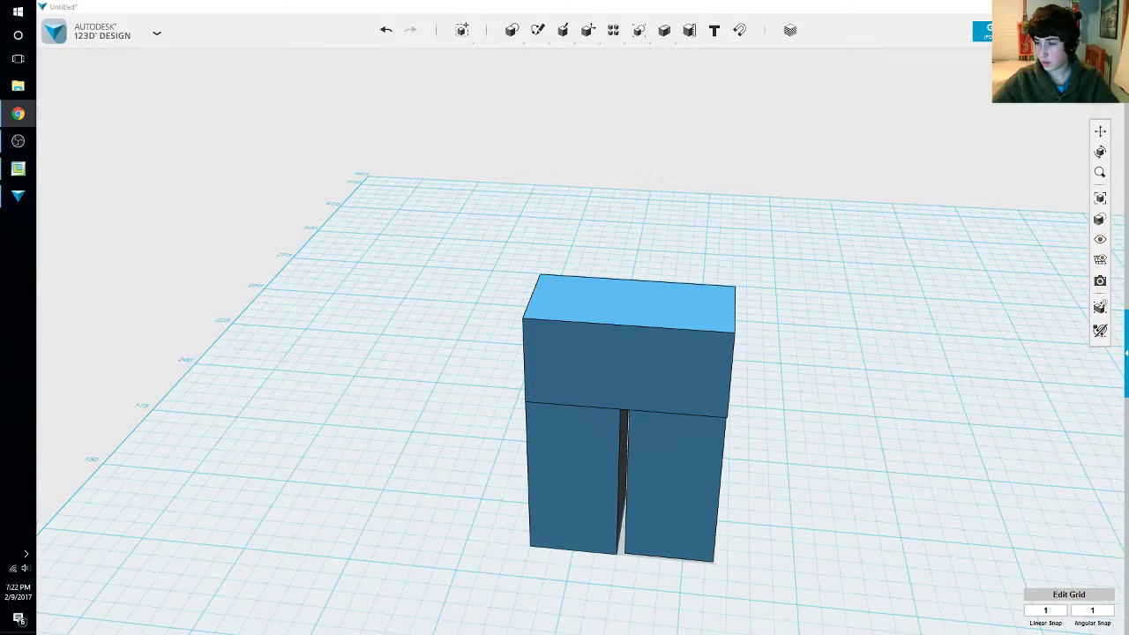
left_click(697, 492)
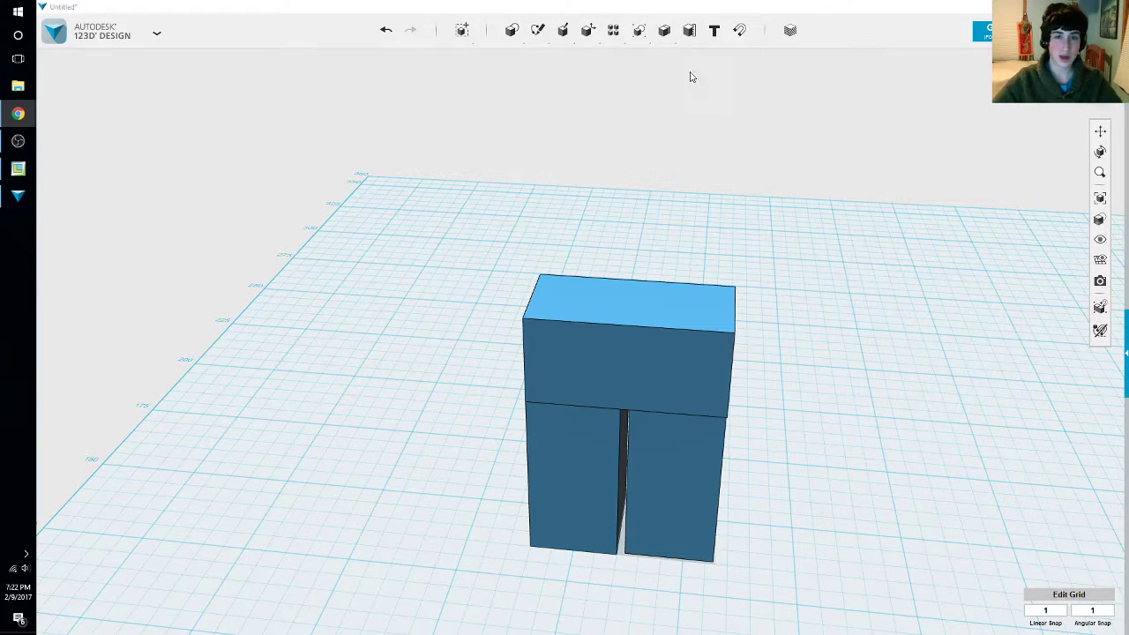
Merge the wide torso block with the second leg
mouse_move(664, 39)
left_click(666, 58)
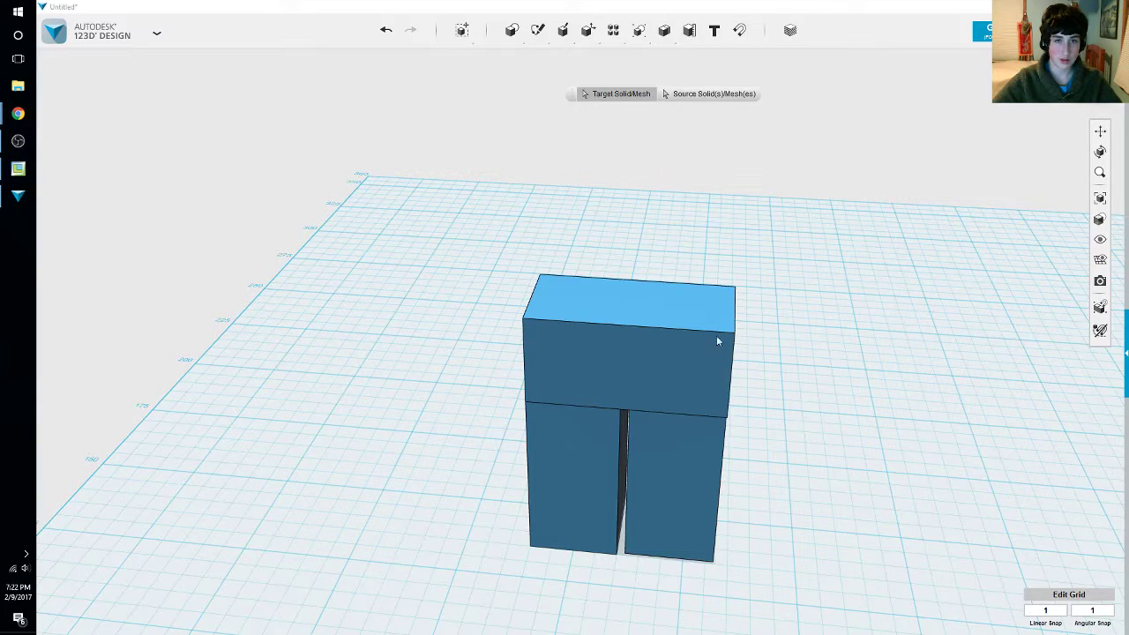
left_click(697, 383)
left_click(672, 457)
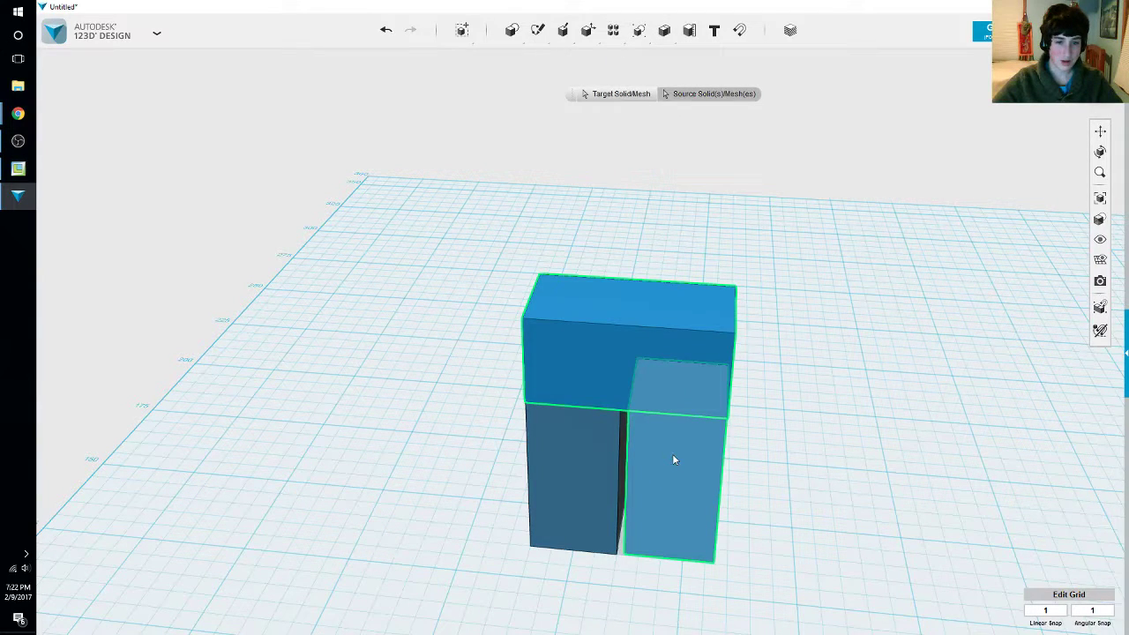
key("Return")
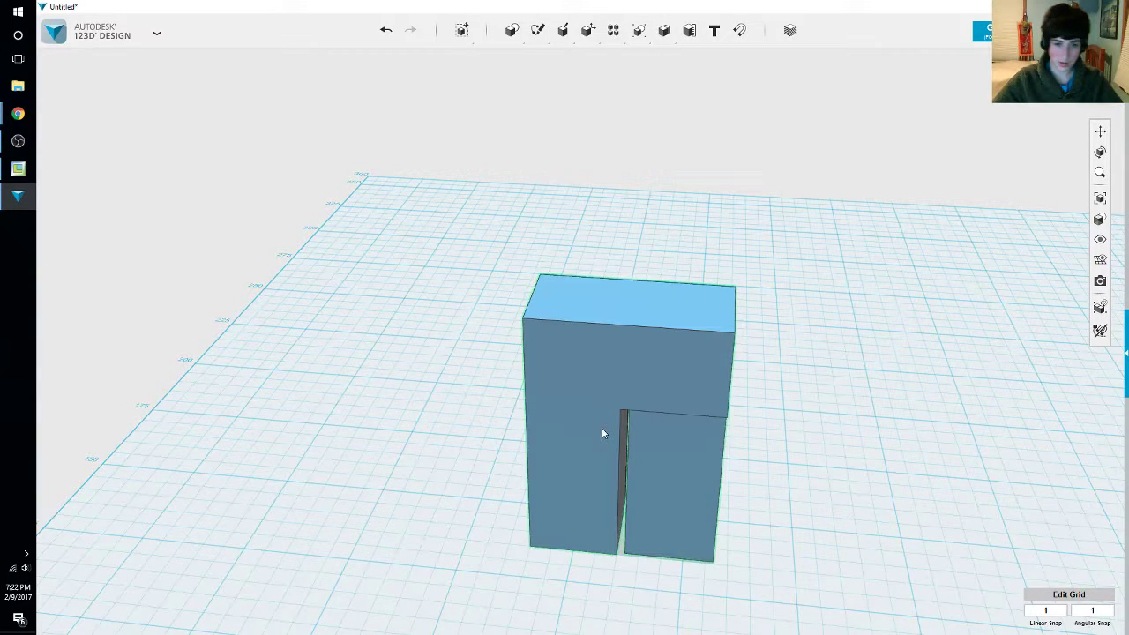
left_click(748, 521)
Undo the torso merge and the torso stretch, and redo the stretch
key("ctrl+z")
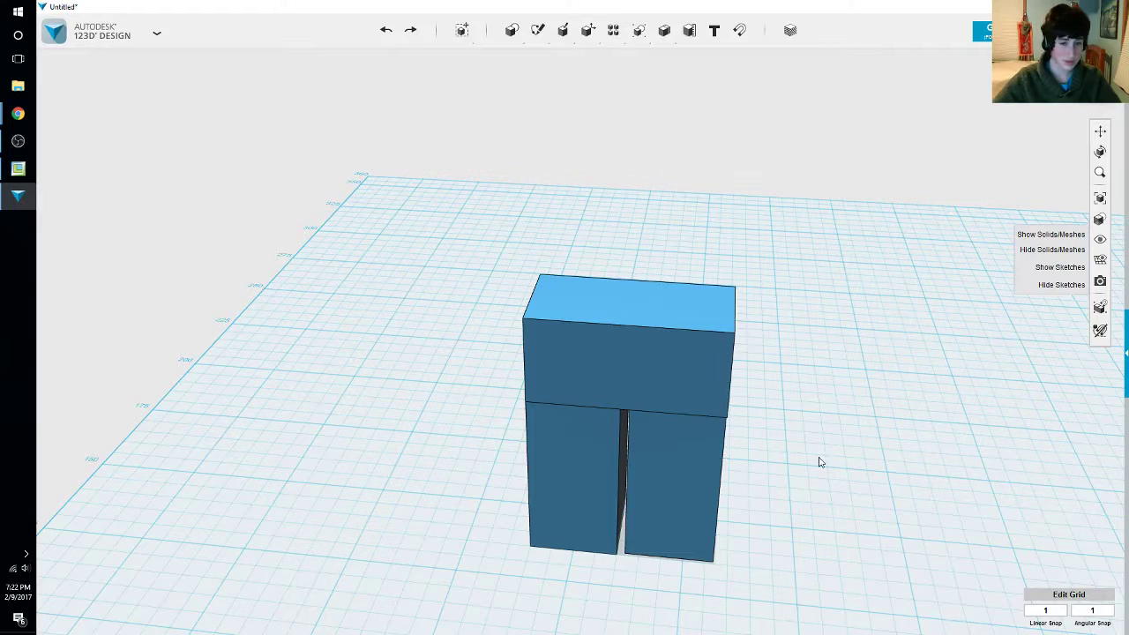
key("ctrl+z")
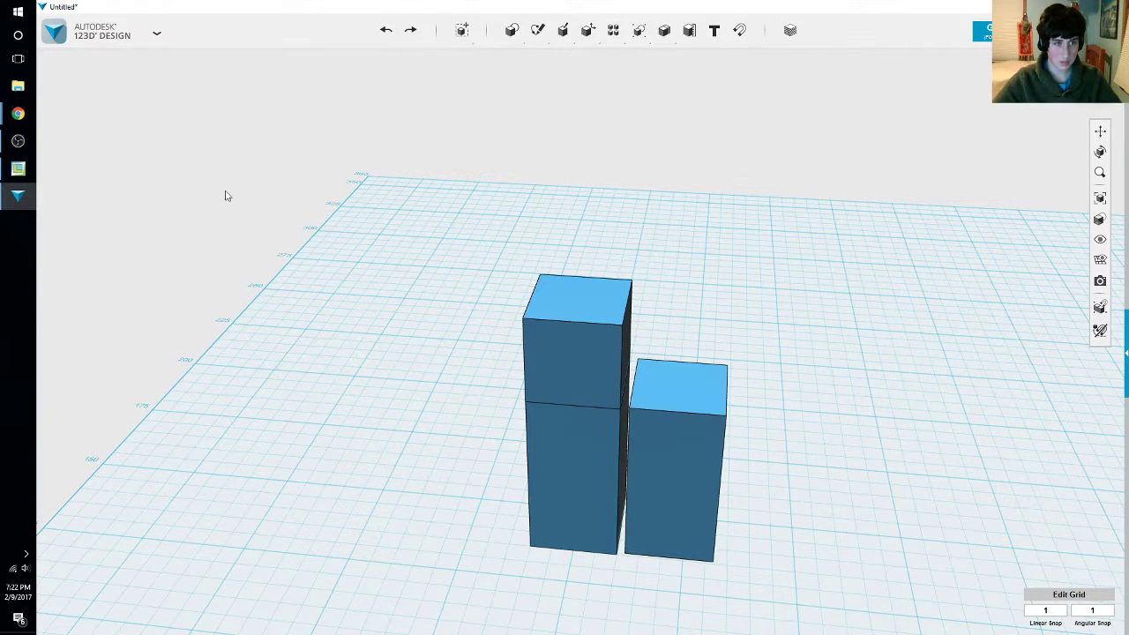
left_click(408, 31)
Move the leg under the torso 1 mm sideways to line it up with the torso block in a side view
right_click_drag(921, 428, 1079, 222)
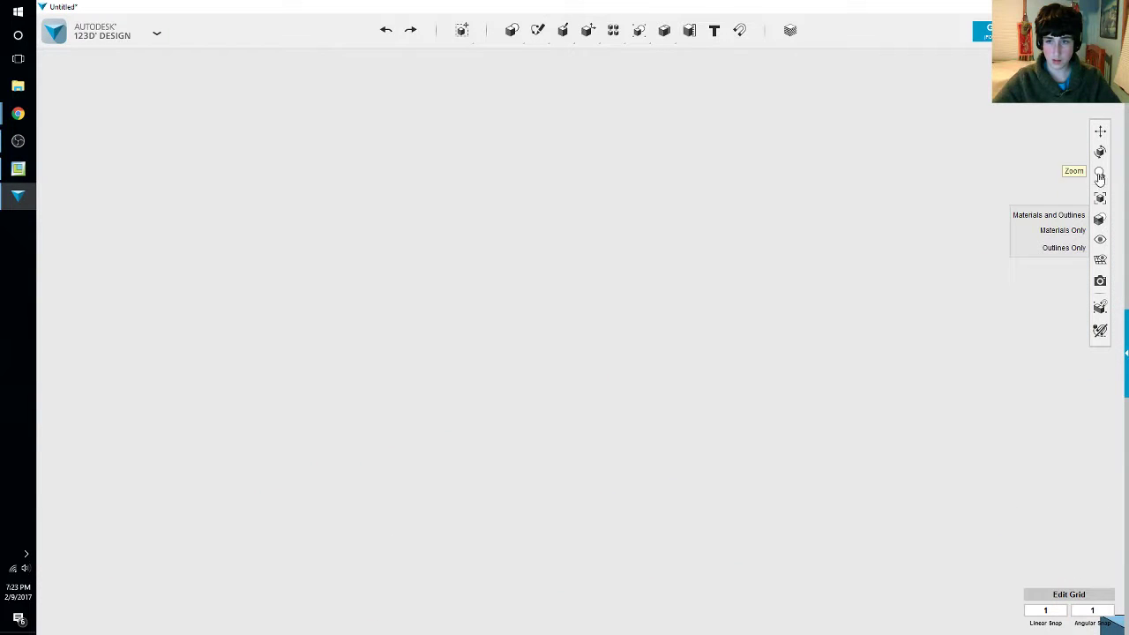
left_click(1100, 198)
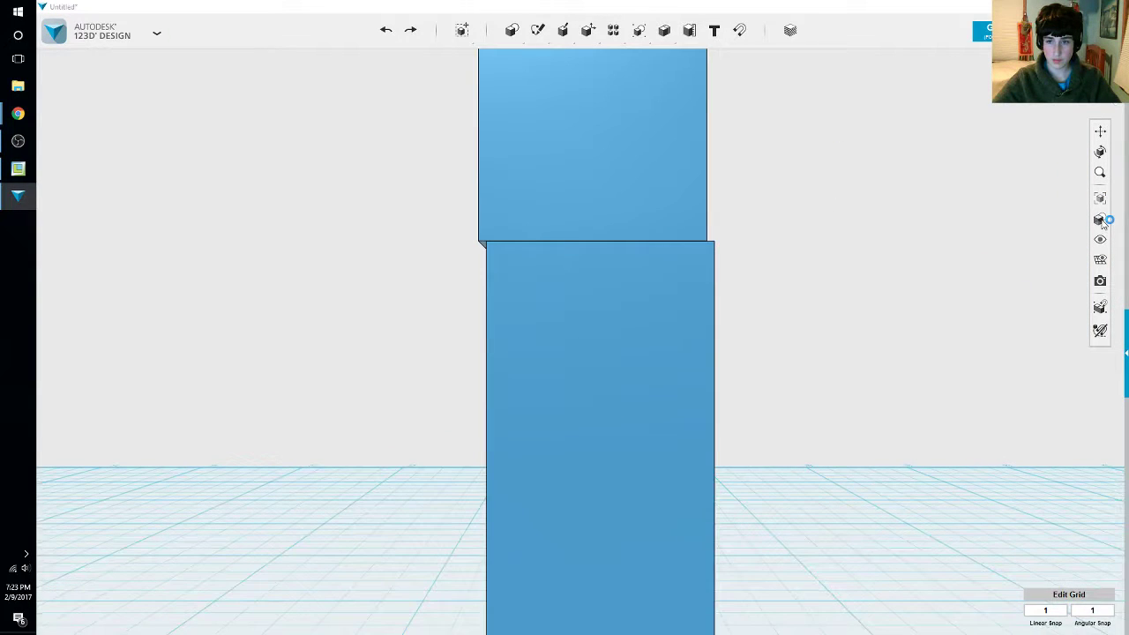
scroll(756, 516, "down", 3)
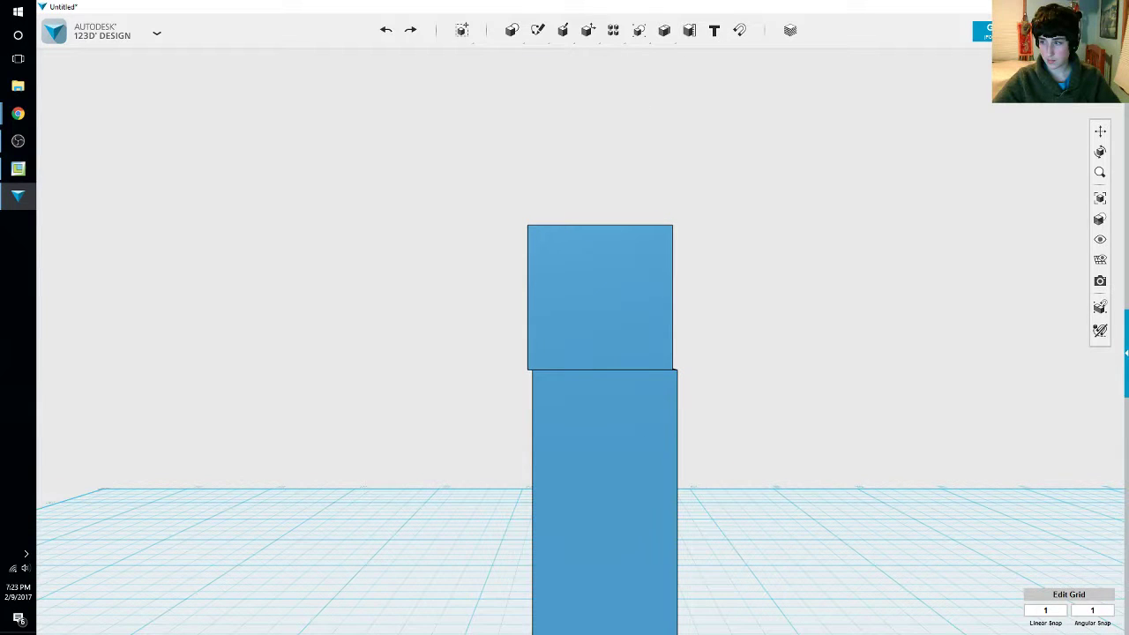
right_click_drag(573, 499, 449, 499)
left_click(449, 500)
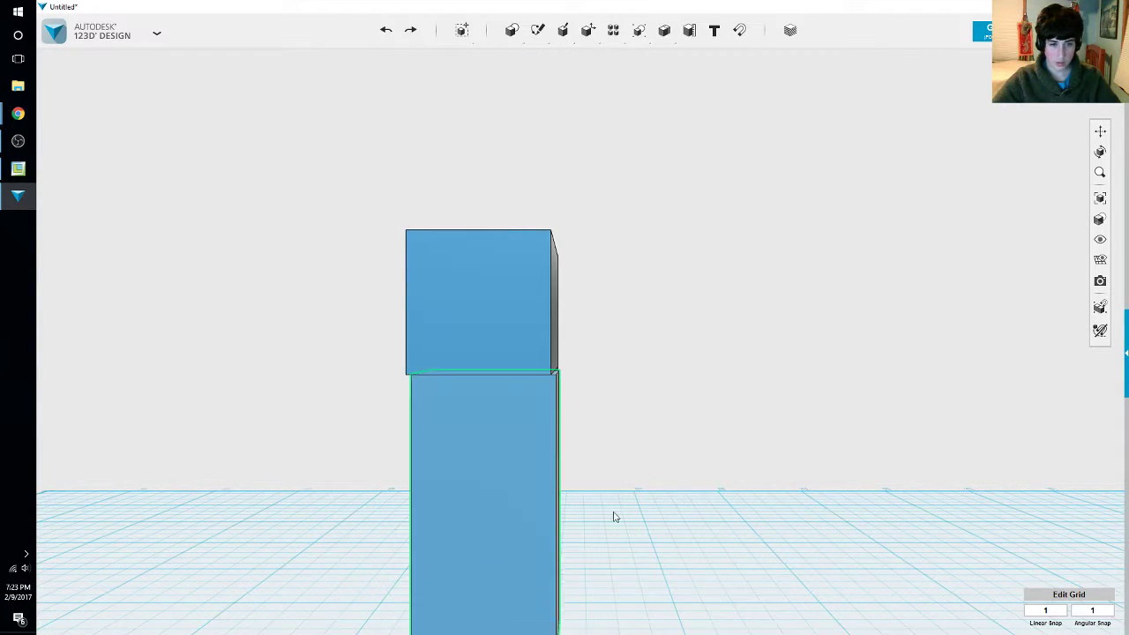
left_click(495, 610)
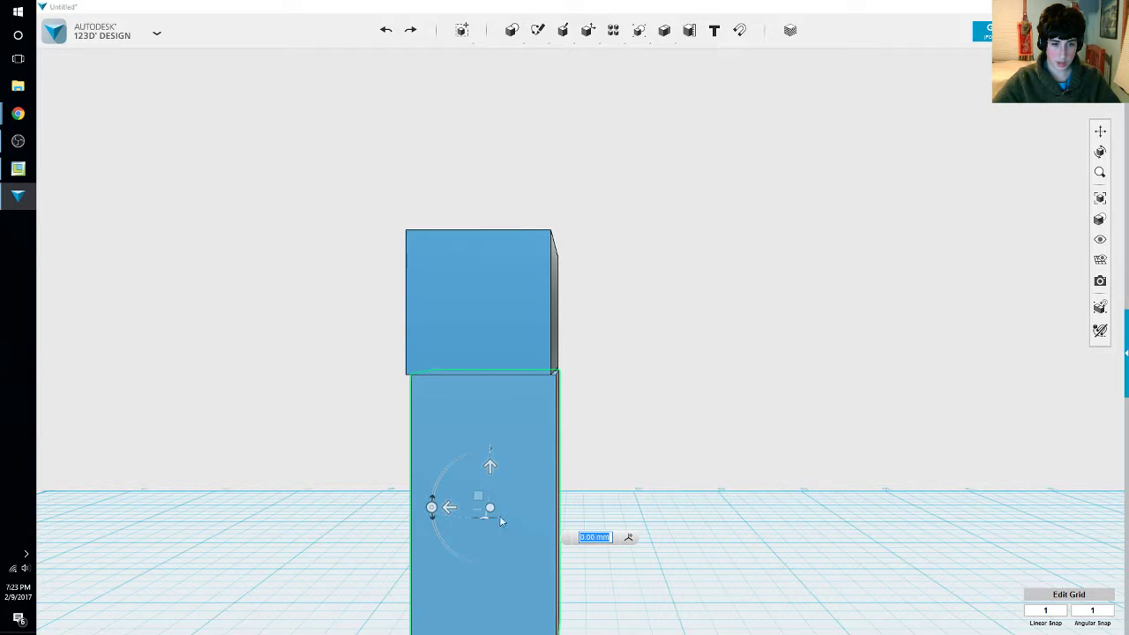
left_click_drag(447, 512, 441, 512)
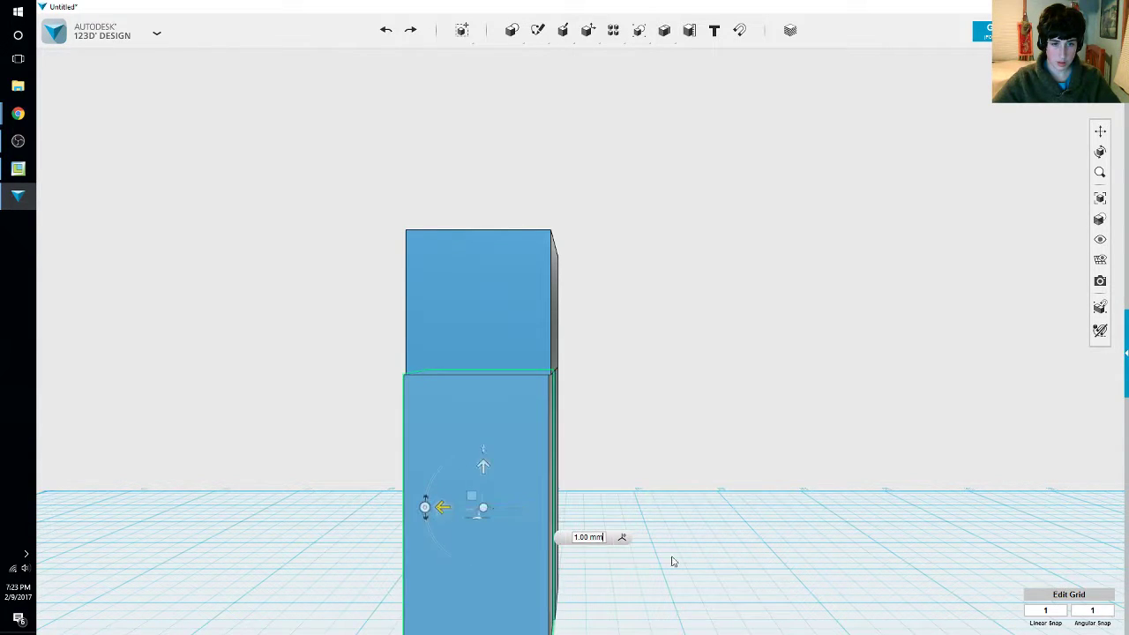
Turn linear snap off and adjust the leg's sideways move to about 0.74 mm so it lines up with the torso block
left_click(1085, 608)
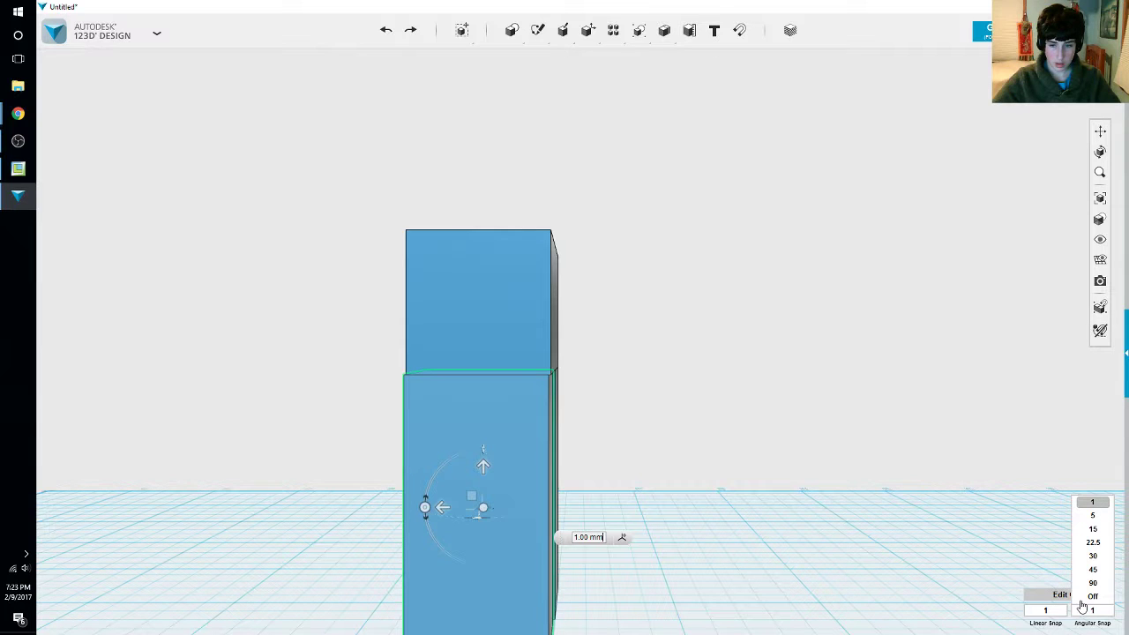
left_click(1046, 610)
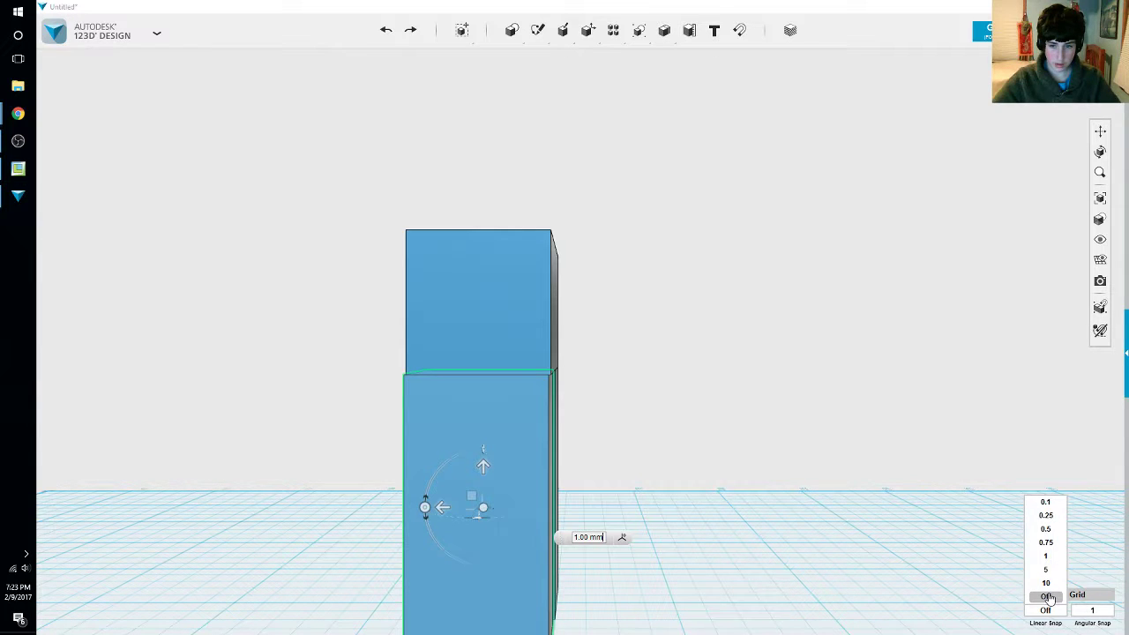
left_click(1045, 596)
left_click_drag(441, 507, 441, 510)
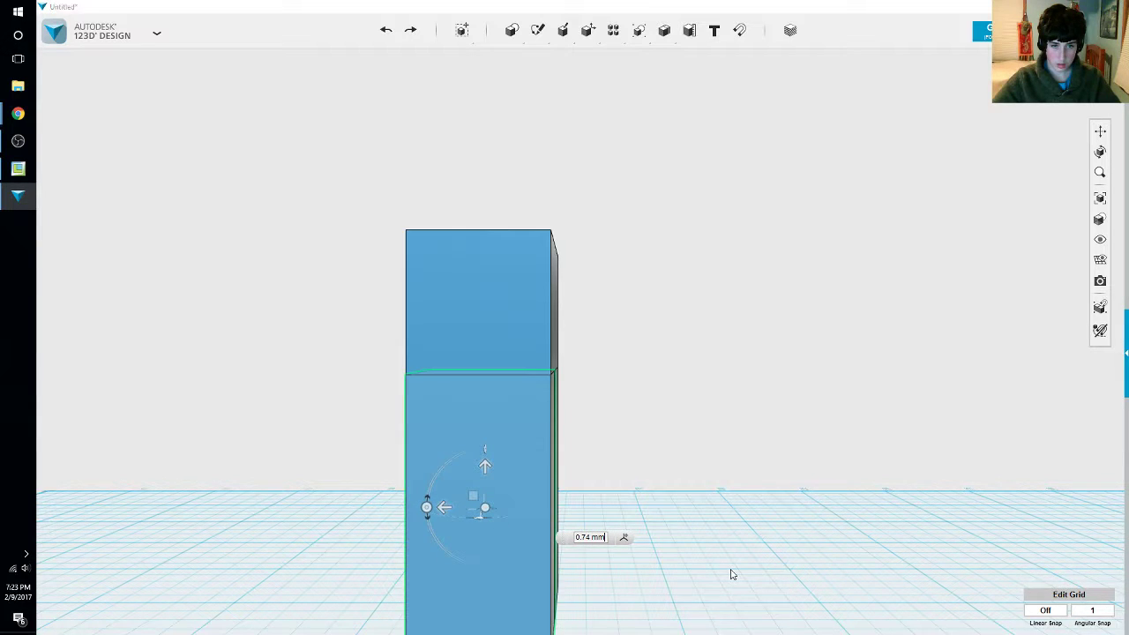
right_click_drag(730, 574, 867, 382)
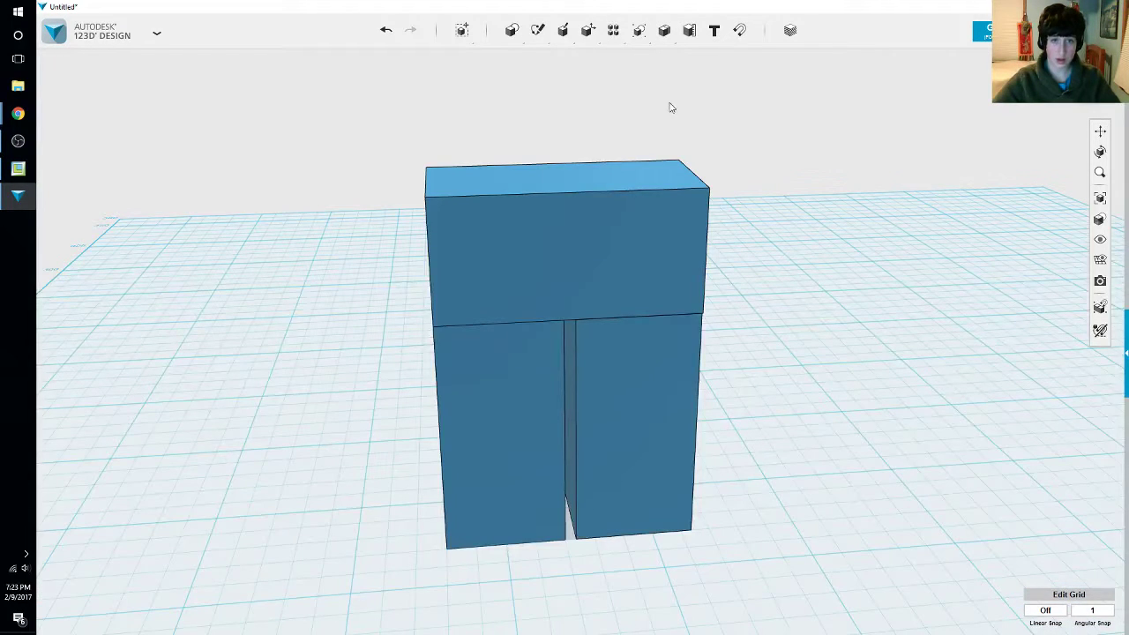
Merge the torso block with both legs
mouse_move(664, 32)
left_click(666, 60)
left_click(650, 238)
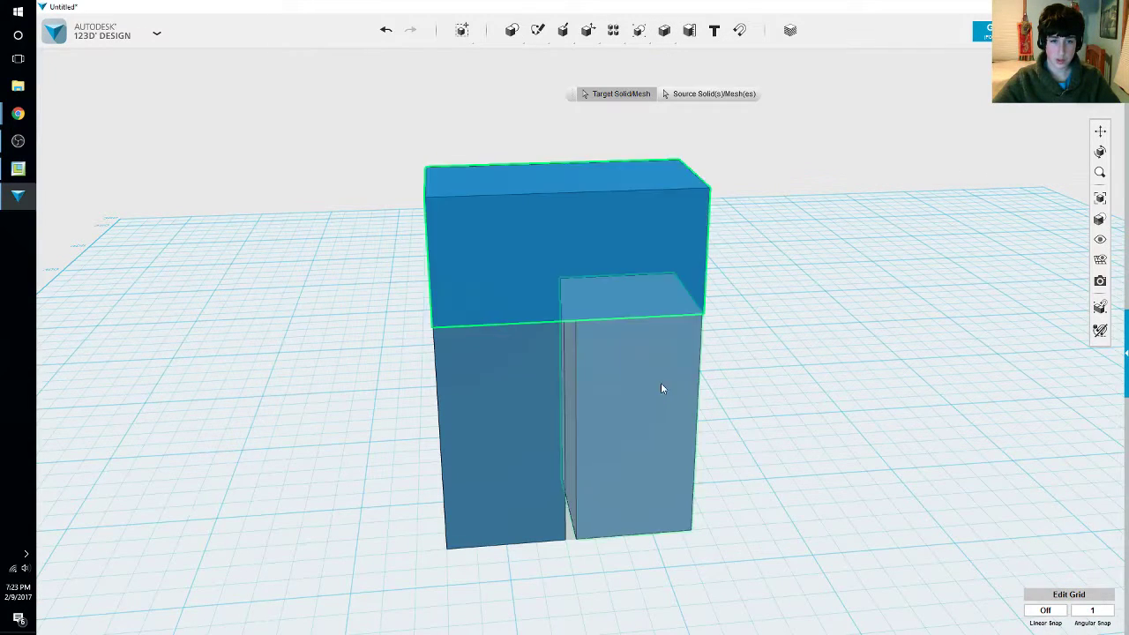
left_click(662, 384)
left_click(511, 426)
key("Return")
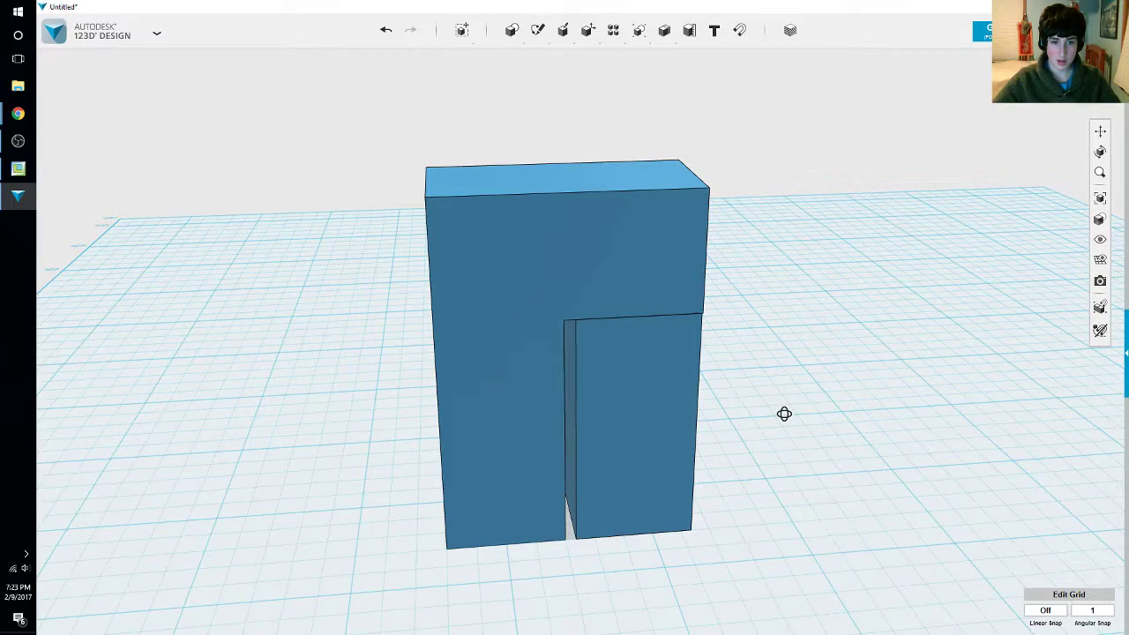
Examine up close the seam where the torso block meets the second leg
right_click_drag(784, 413, 728, 351)
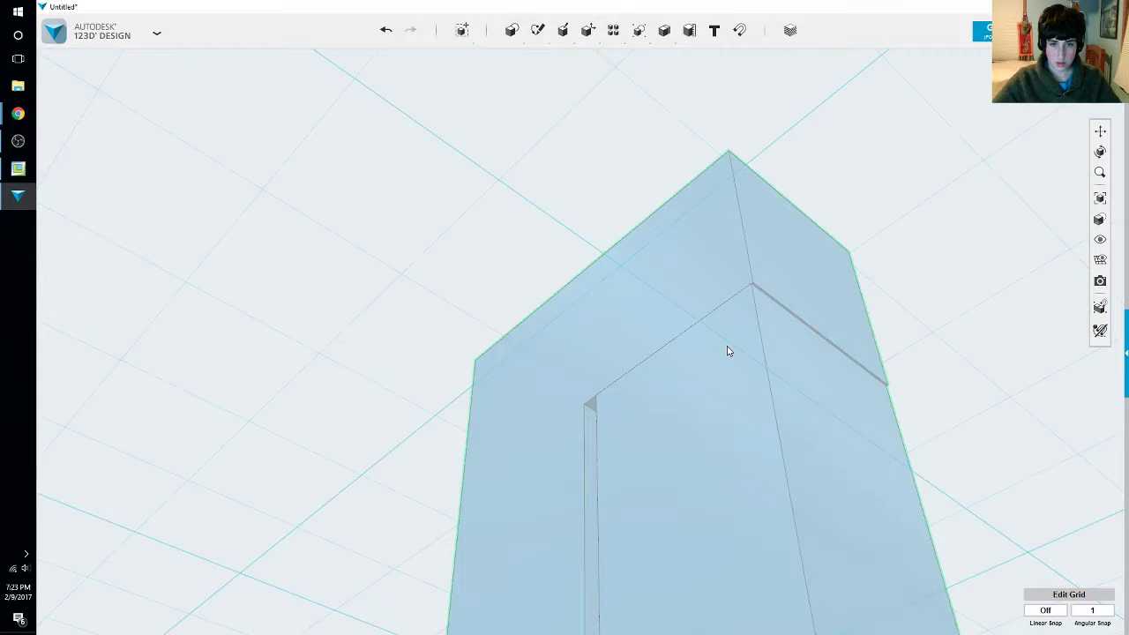
scroll(773, 369, "up", 5)
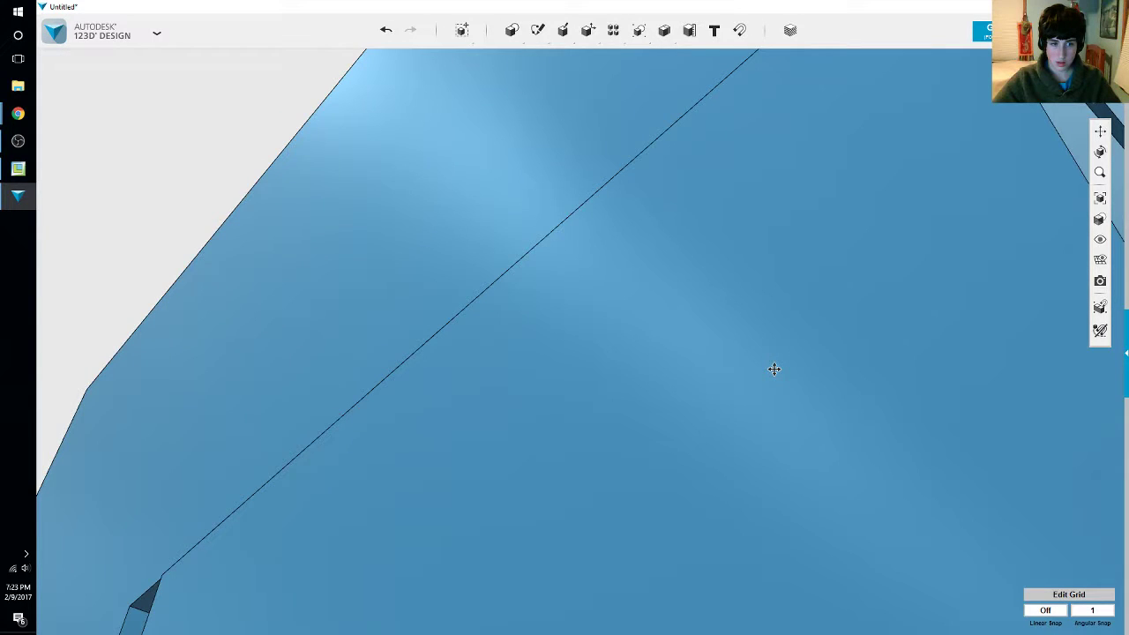
right_click_drag(774, 368, 837, 569)
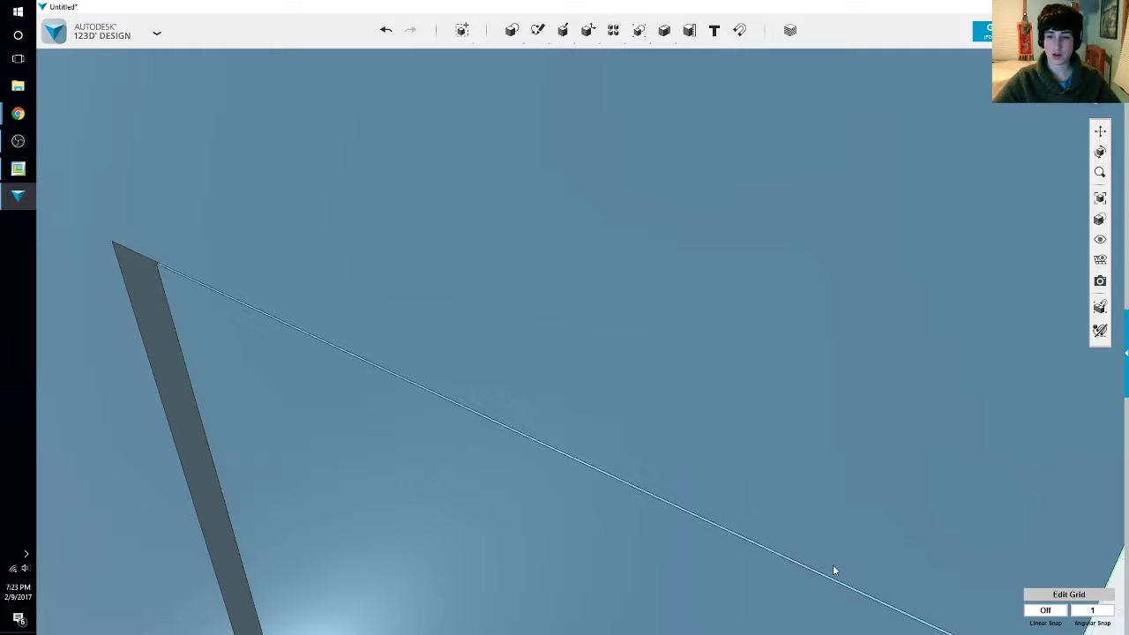
scroll(833, 565, "down", 5)
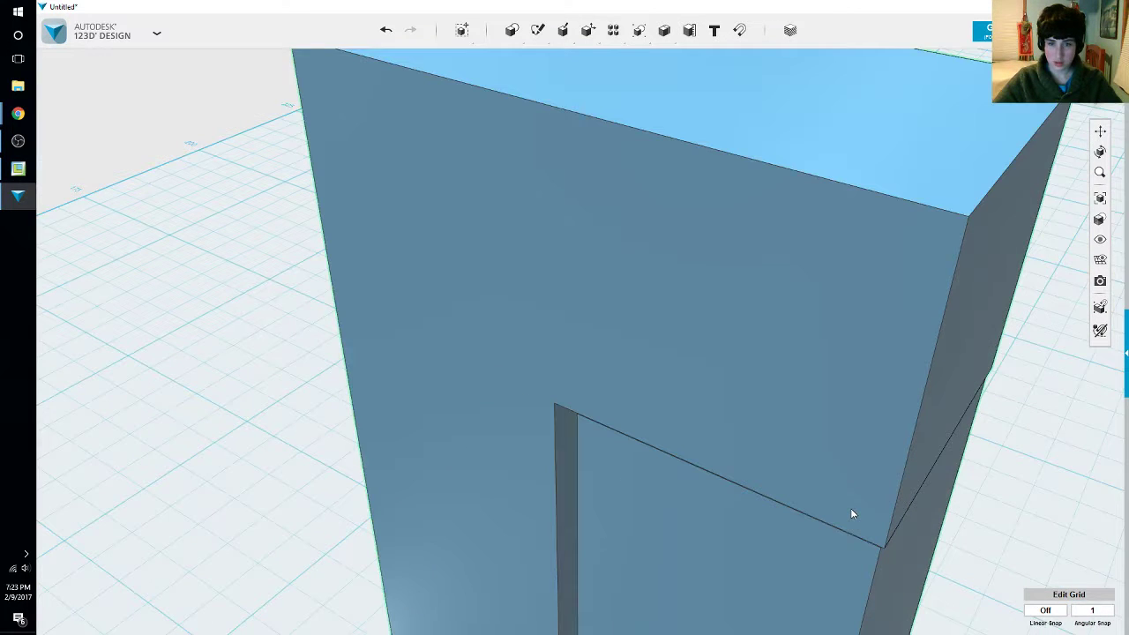
scroll(852, 513, "down", 5)
right_click_drag(938, 514, 847, 444)
Move the leg under the torso about -0.002 mm sideways towards alignment with the torso block
scroll(847, 444, "up", 5)
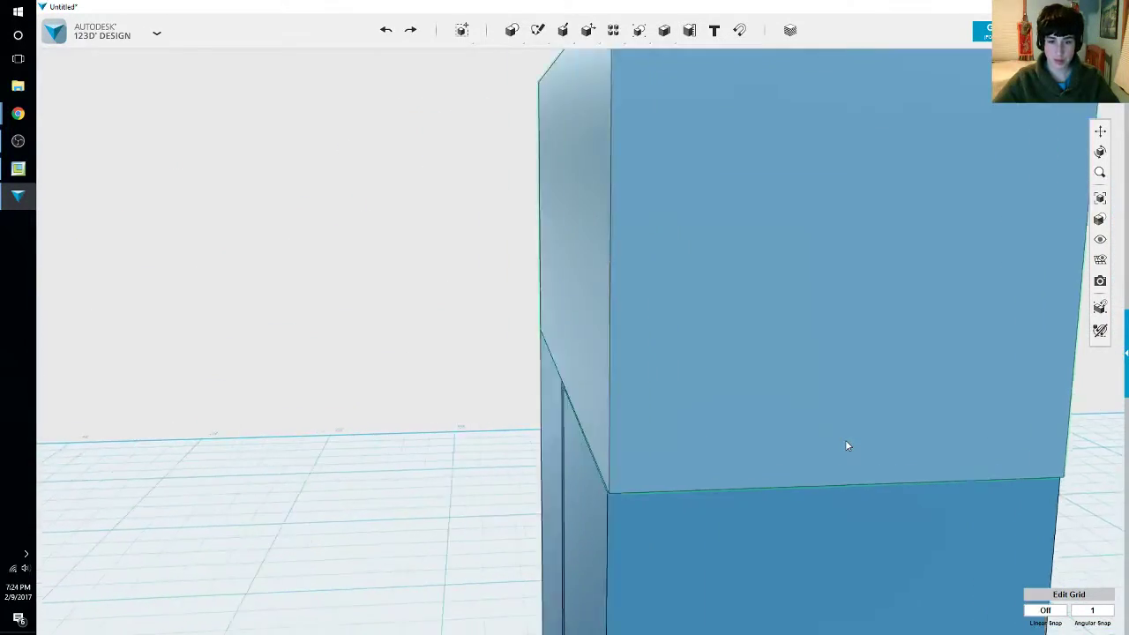
middle_click_drag(845, 466, 798, 379)
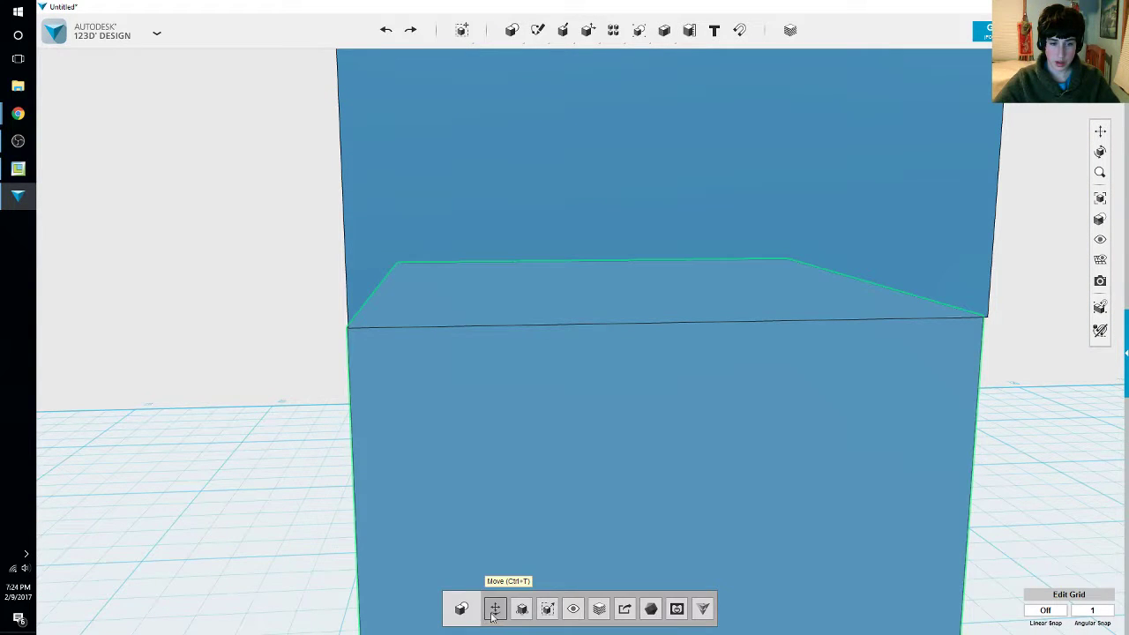
left_click(497, 607)
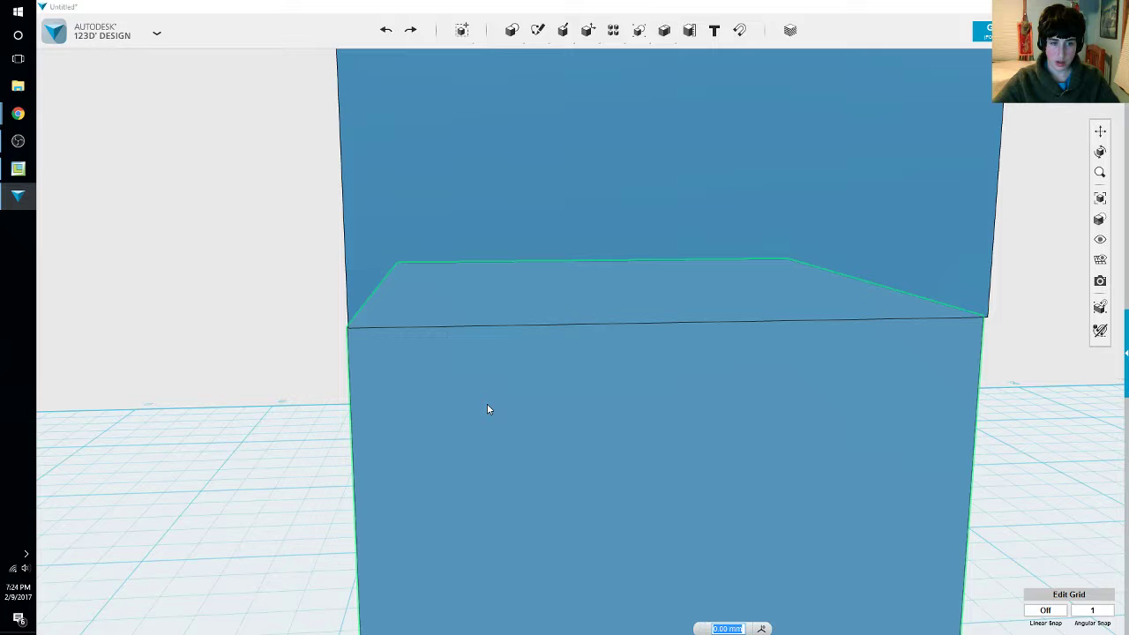
scroll(486, 409, "down", 2)
middle_click_drag(487, 408, 627, 375)
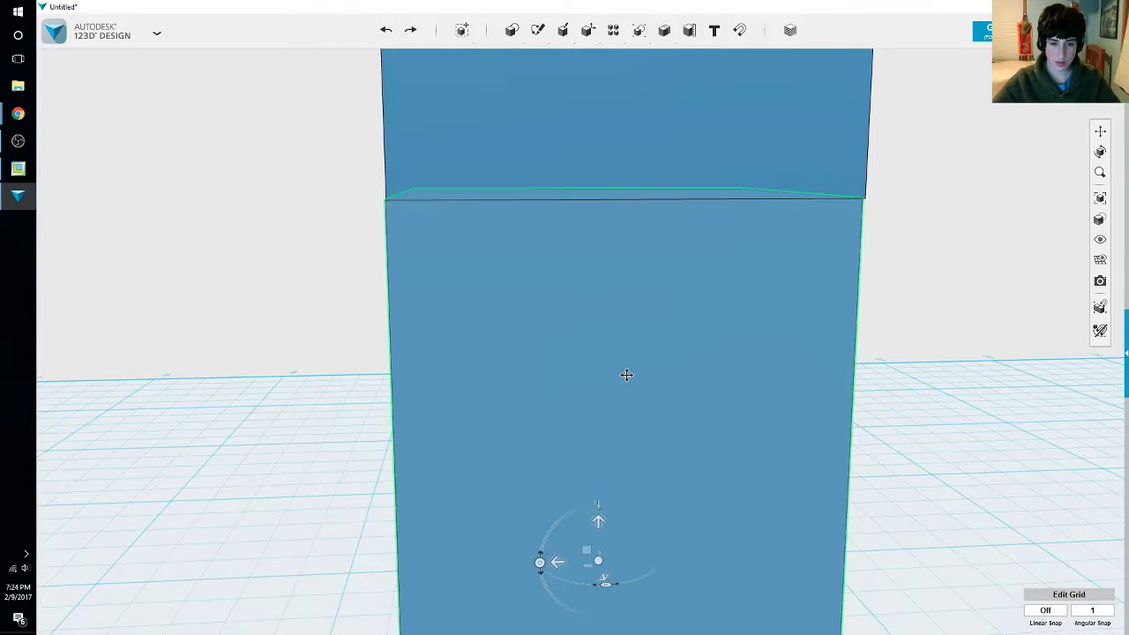
left_click_drag(558, 562, 558, 563)
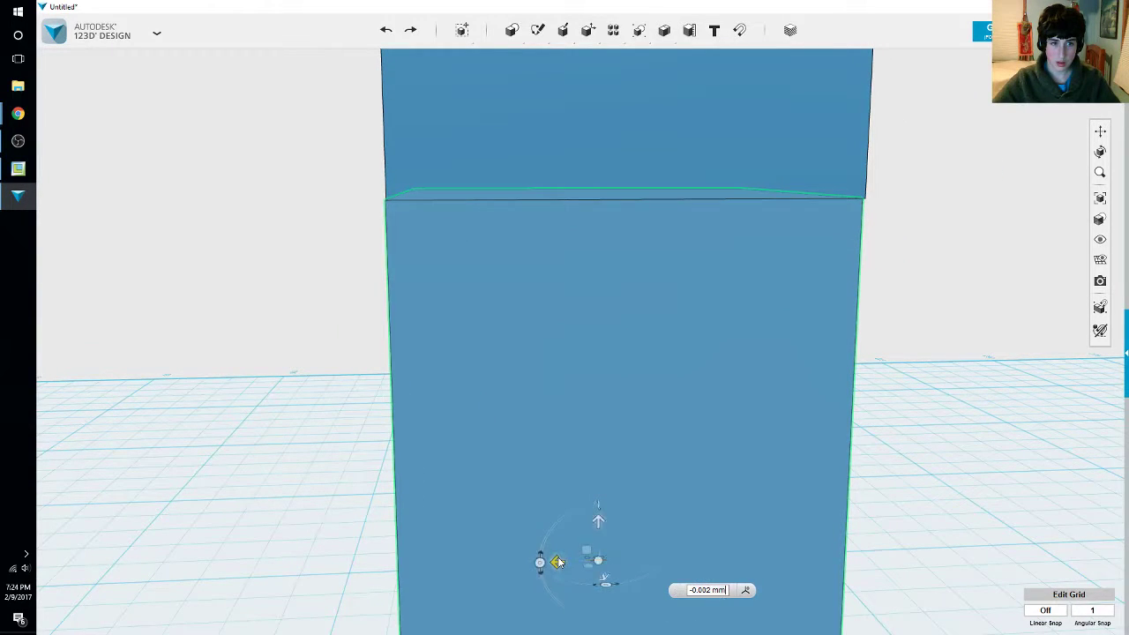
left_click(302, 509)
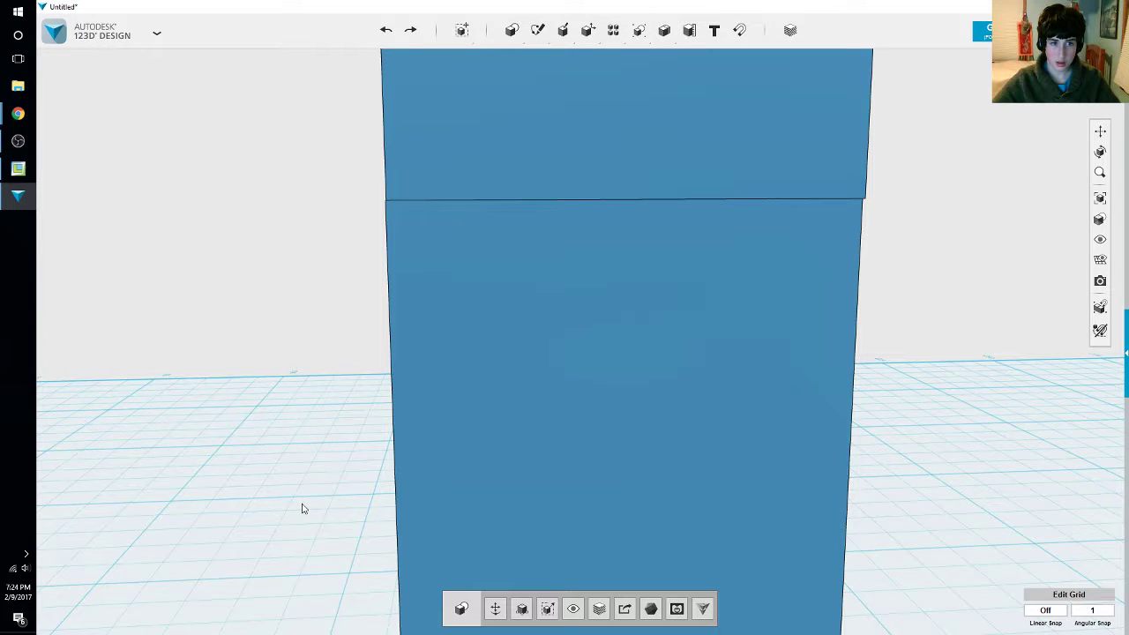
Inspect the leg's edges and its joint with the torso block from several angles to check their alignment
scroll(625, 358, "up", 3)
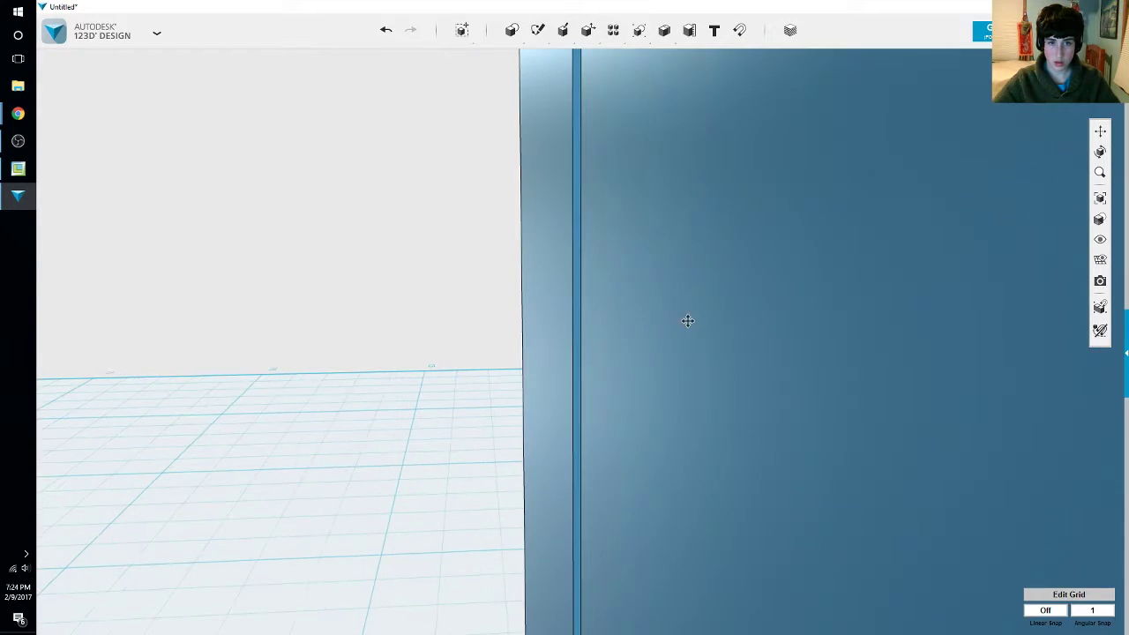
middle_click_drag(685, 323, 630, 556)
scroll(711, 241, "up", 3)
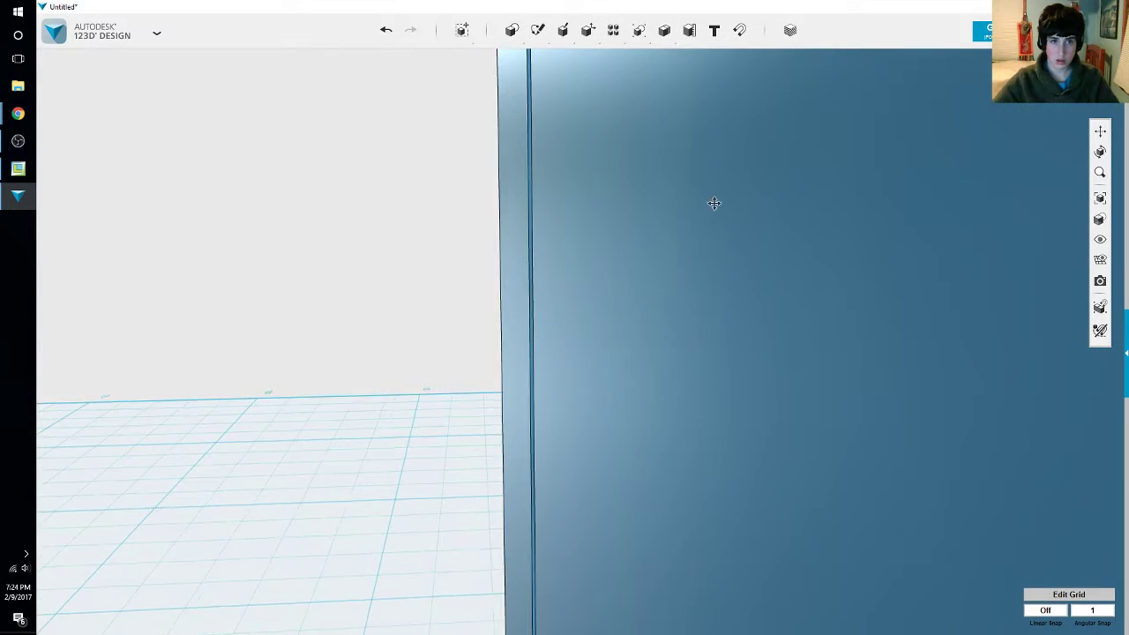
middle_click_drag(669, 378, 486, 214)
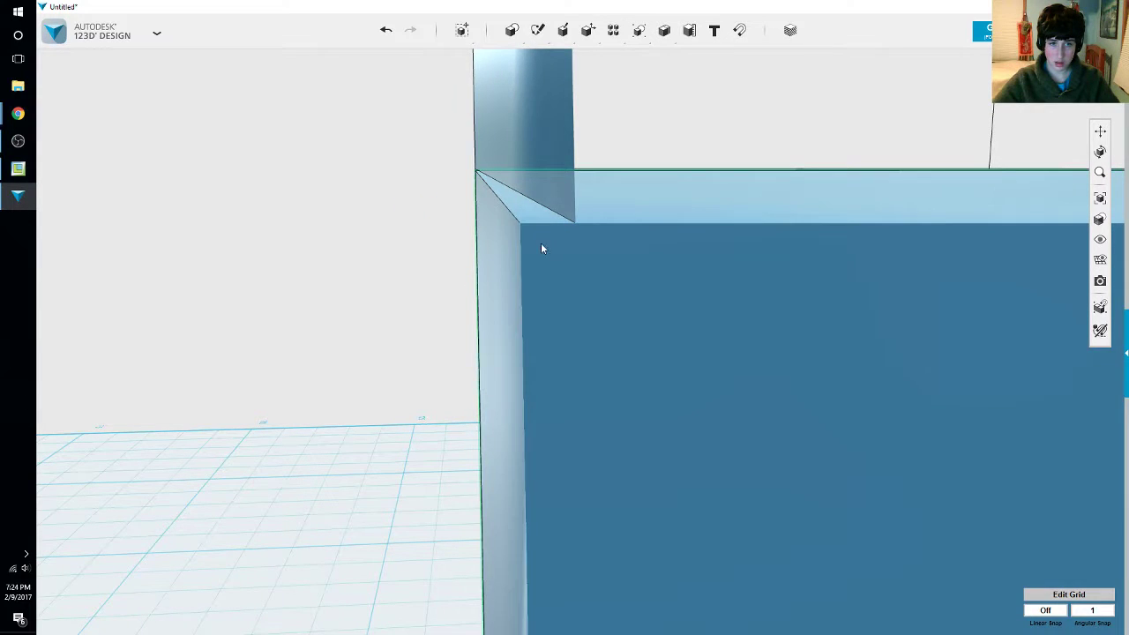
mouse_move(539, 245)
right_mouse_down()
mouse_move(562, 282)
mouse_move(612, 260)
mouse_move(837, 355)
right_mouse_up()
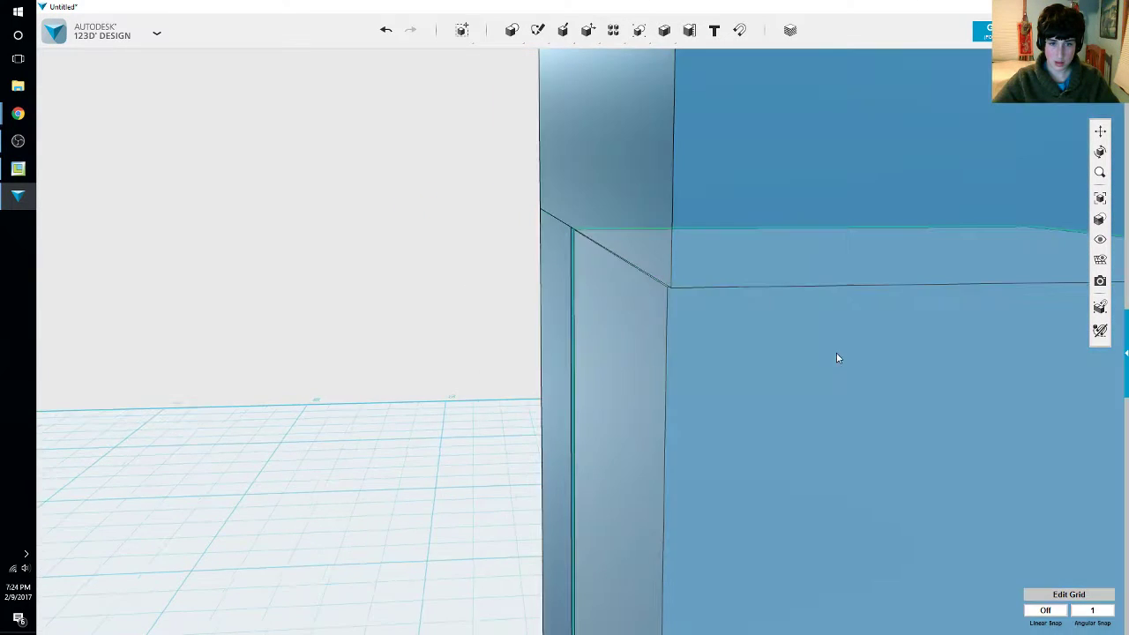
middle_click_drag(836, 356, 444, 56)
scroll(617, 215, "down", 2)
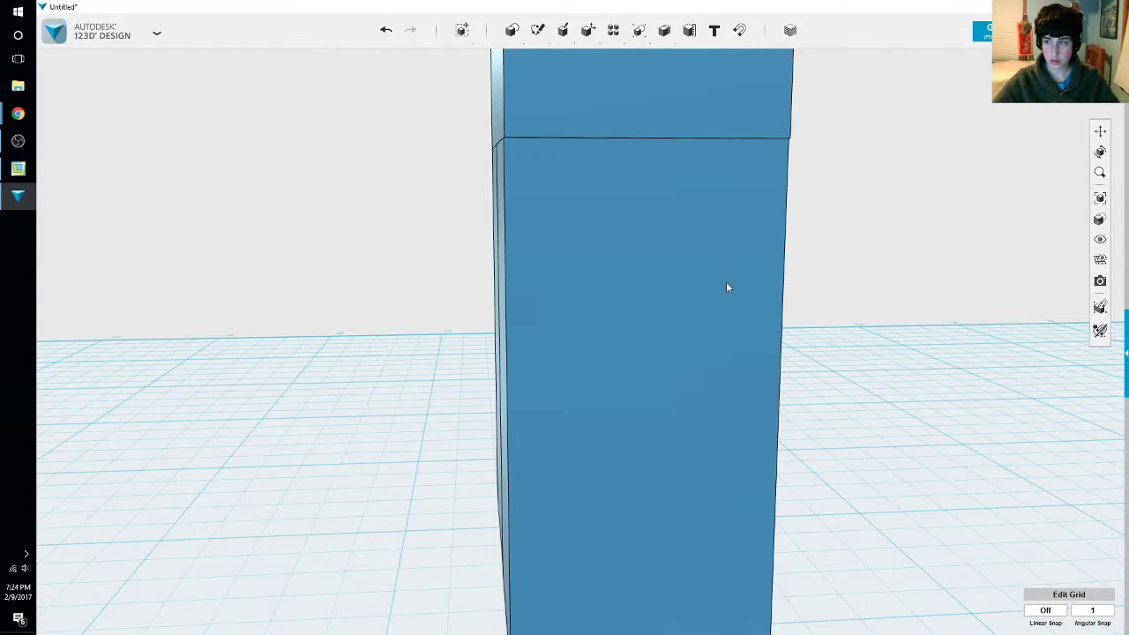
scroll(631, 307, "down", 2)
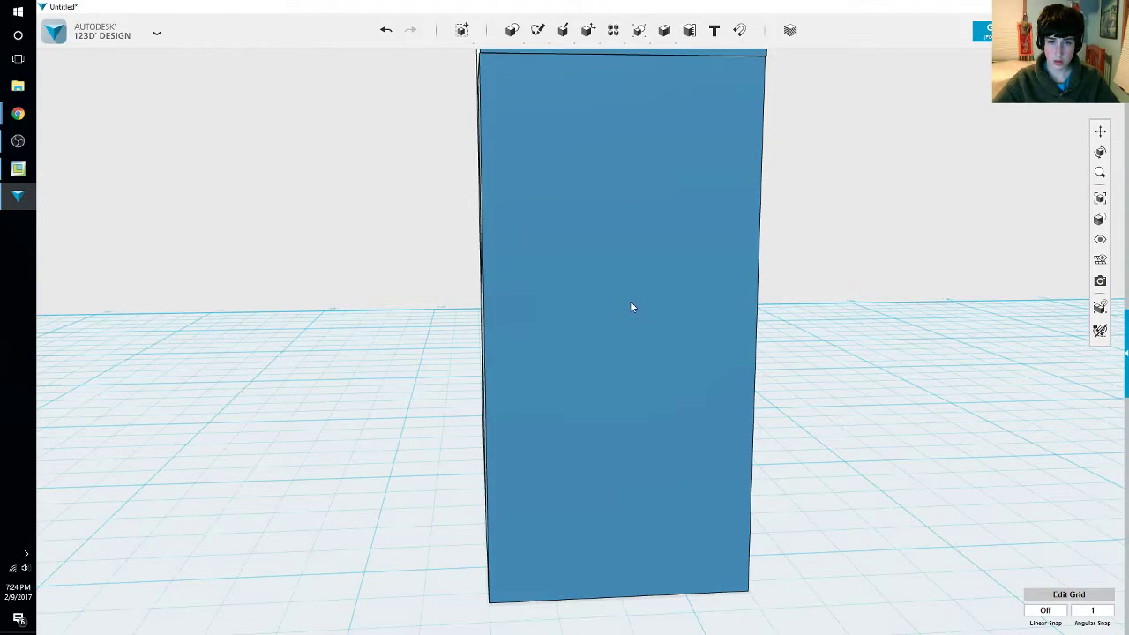
scroll(632, 307, "up", 3)
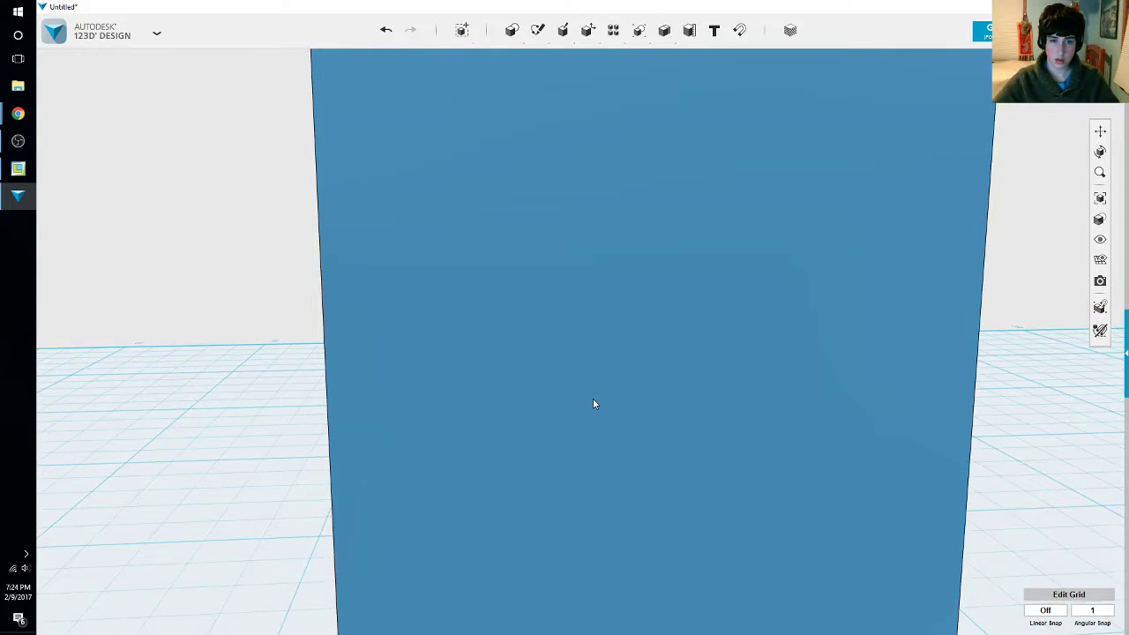
scroll(595, 403, "down", 1)
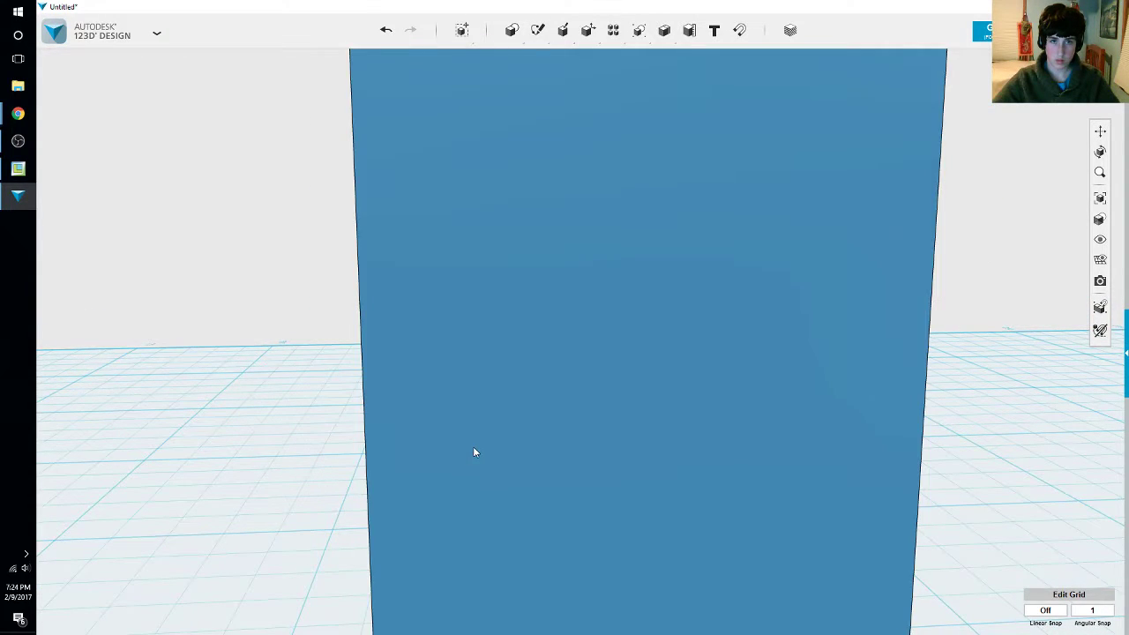
scroll(472, 446, "down", 3)
scroll(572, 446, "down", 3)
right_click_drag(696, 488, 715, 495)
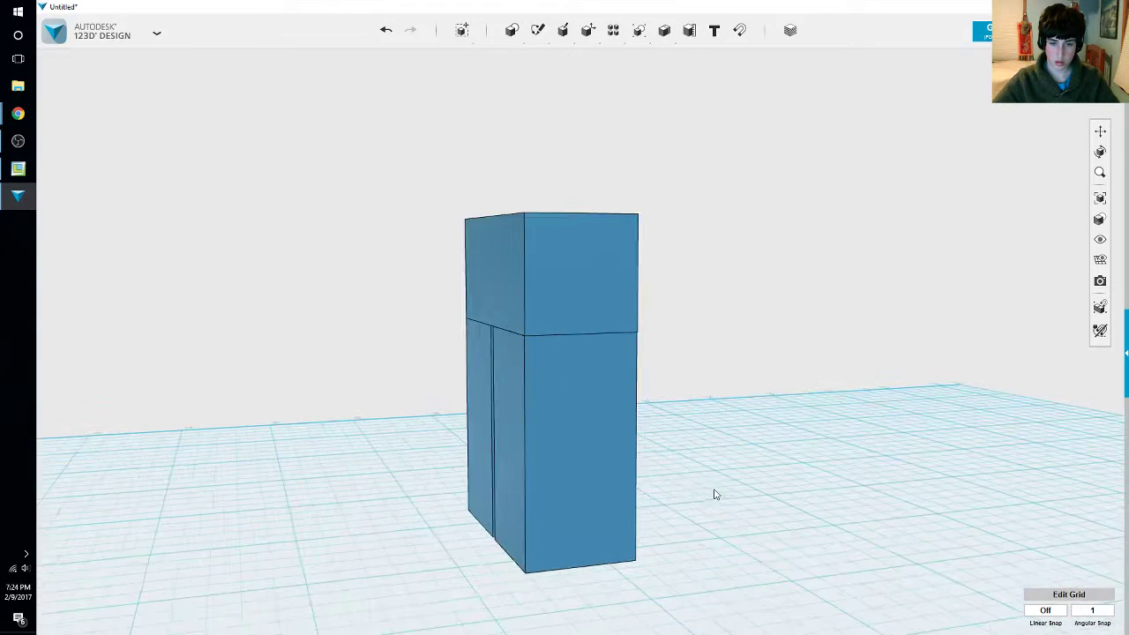
Move the leg under the torso about -0.081 mm sideways to refine its alignment with the torso block
left_click(554, 446)
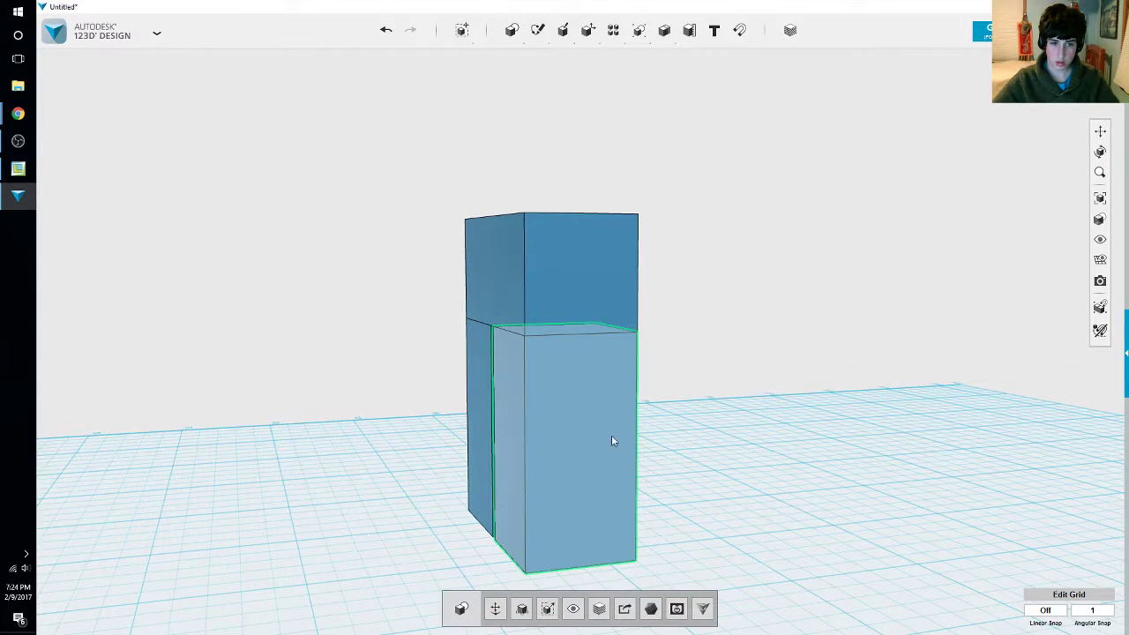
left_click(495, 608)
scroll(450, 346, "up", 10)
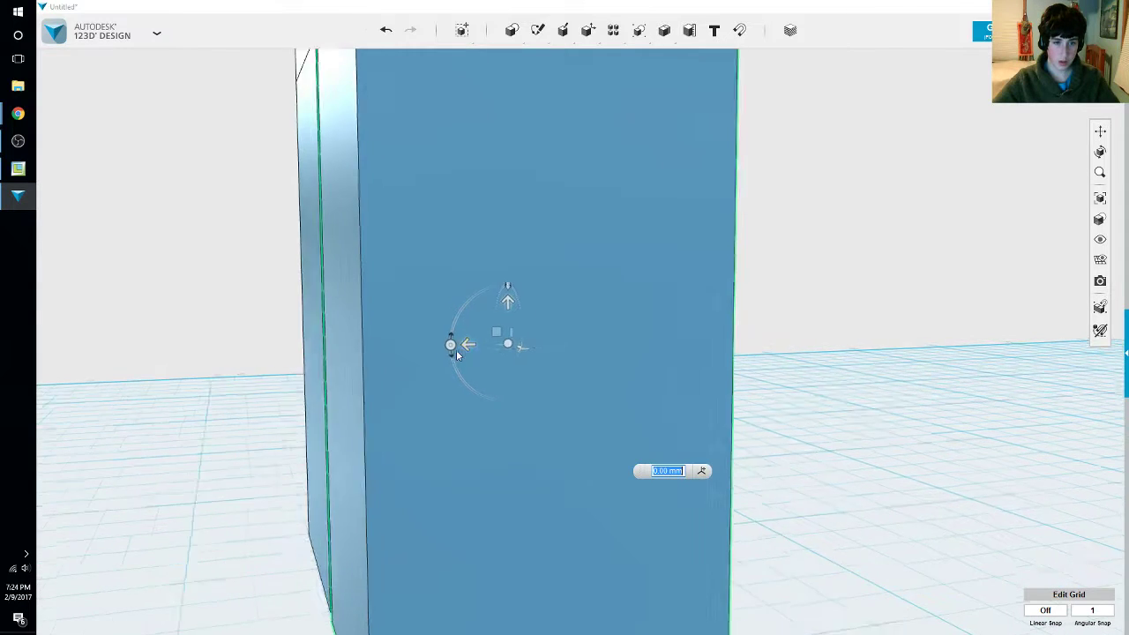
left_click_drag(493, 346, 487, 345)
scroll(342, 277, "up", 3)
scroll(372, 292, "down", 5)
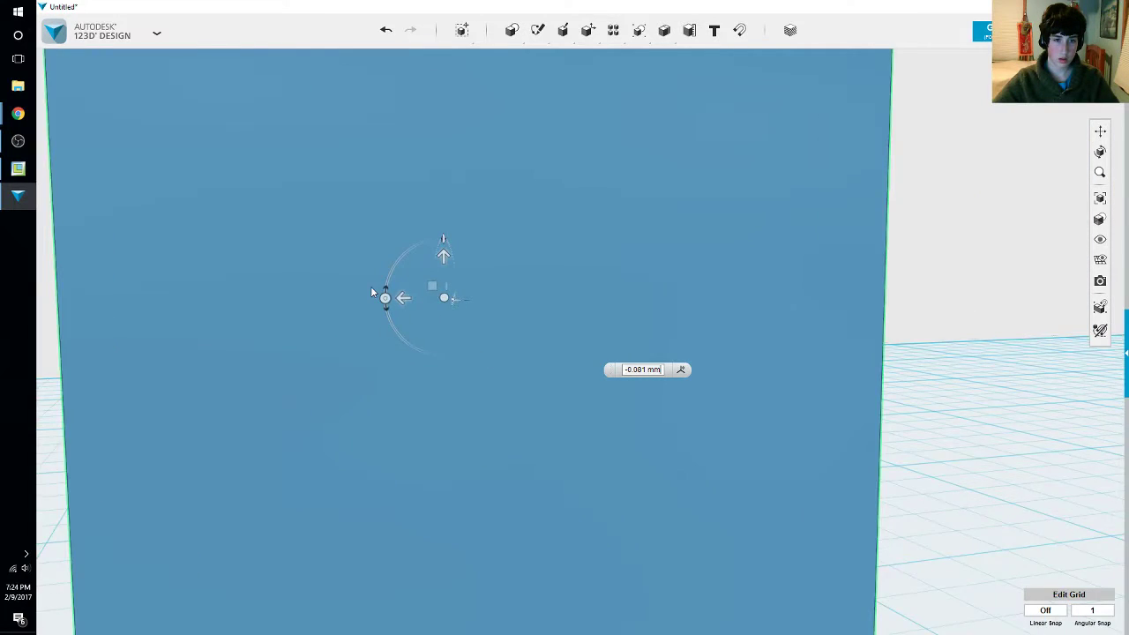
left_click(371, 255)
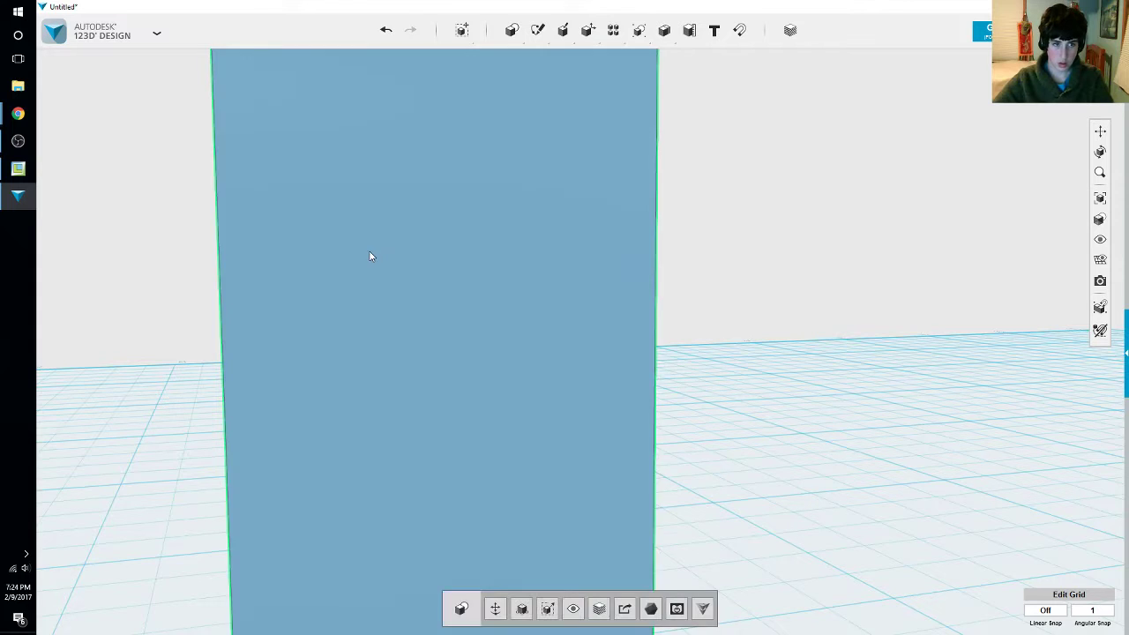
Check how closely the moved leg's upper edges match the torso block's edges
middle_click_drag(372, 255, 419, 383)
middle_click_drag(373, 282, 388, 386)
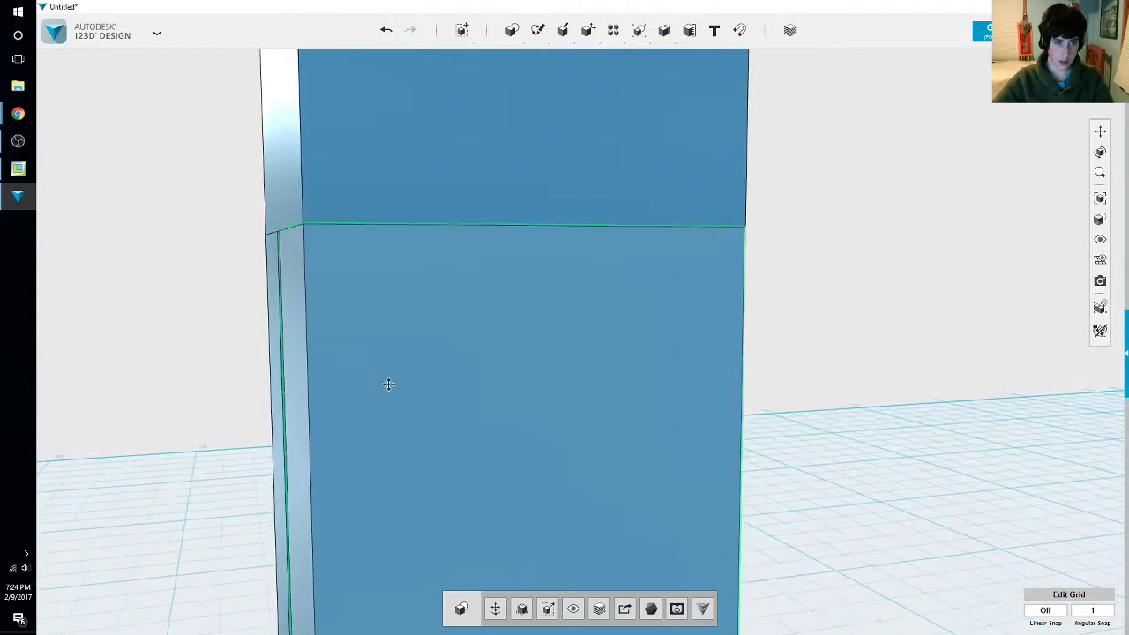
scroll(388, 385, "up", 2)
scroll(189, 270, "up", 4)
middle_click_drag(577, 273, 529, 269)
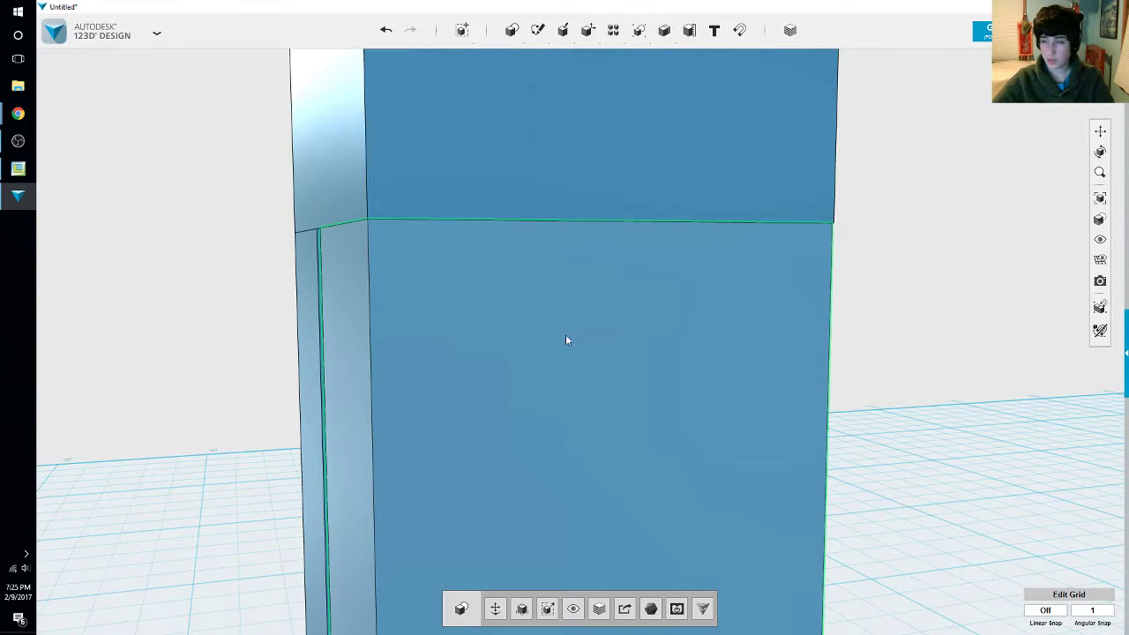
scroll(556, 328, "down", 3)
key("Escape")
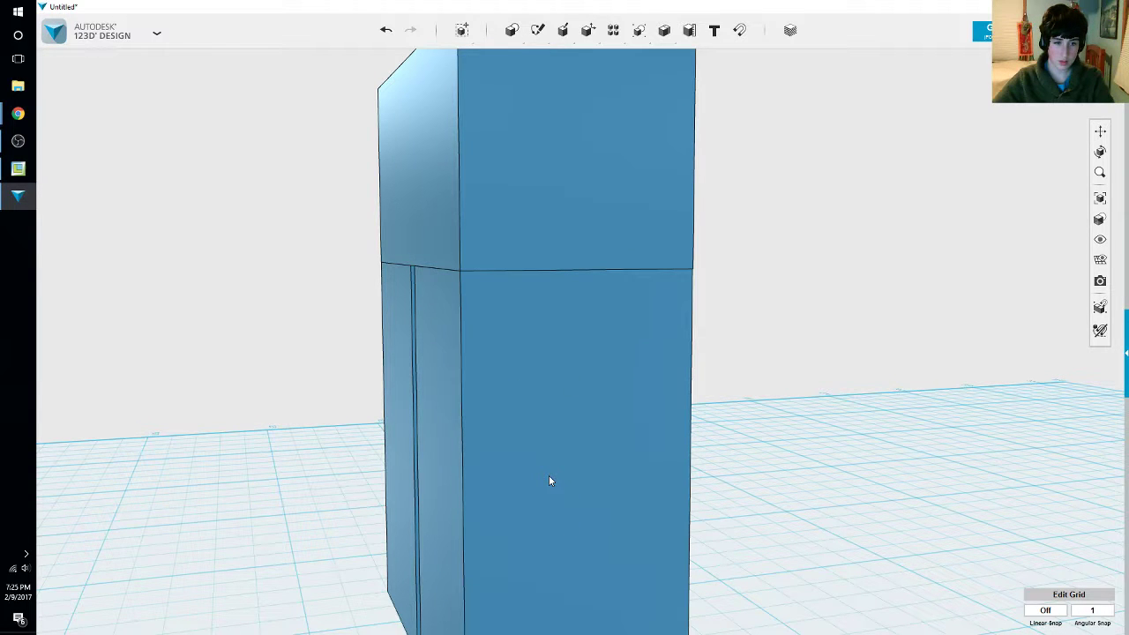
scroll(548, 480, "down", 5)
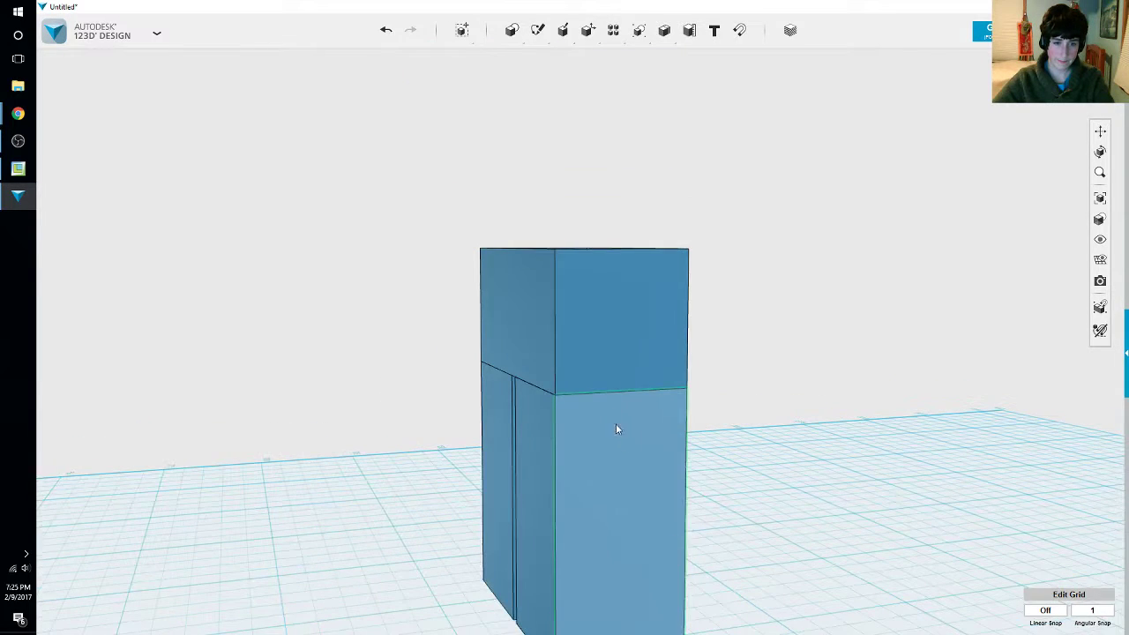
Move the nearer leg under the torso about 0.078 mm sideways to refine its alignment with the torso block
left_click(603, 461)
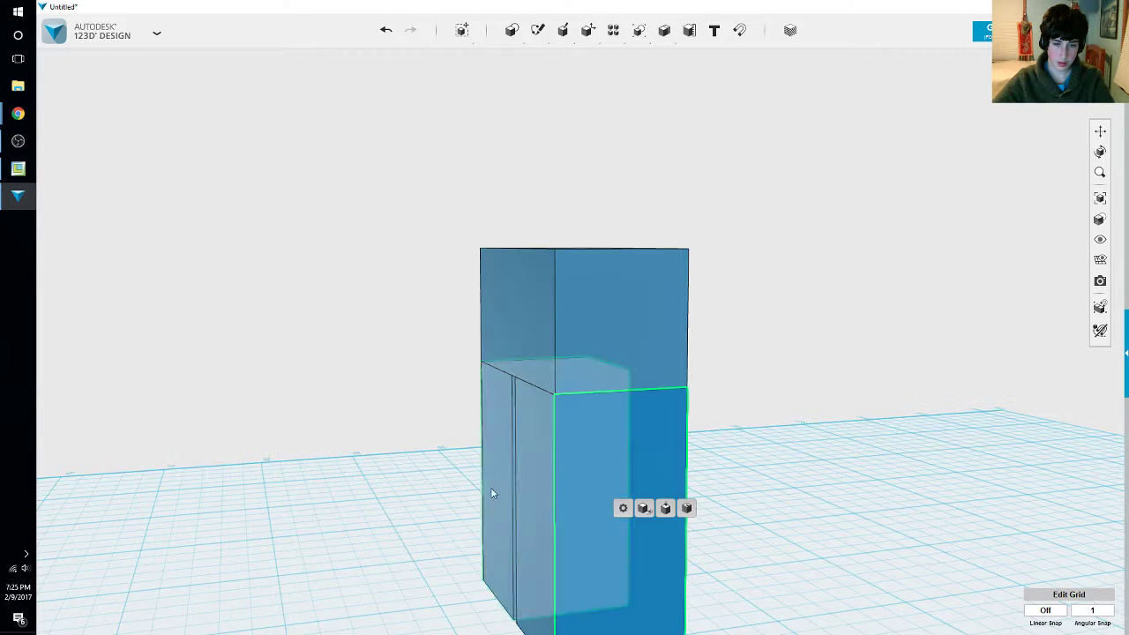
left_click(360, 476)
left_click(549, 497)
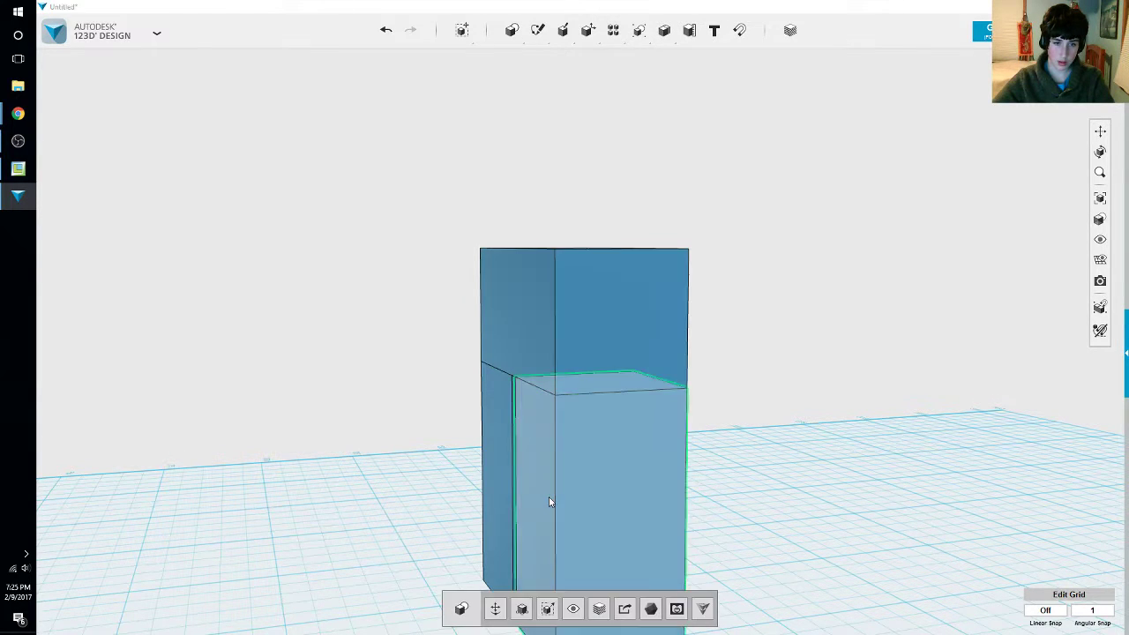
left_click(495, 609)
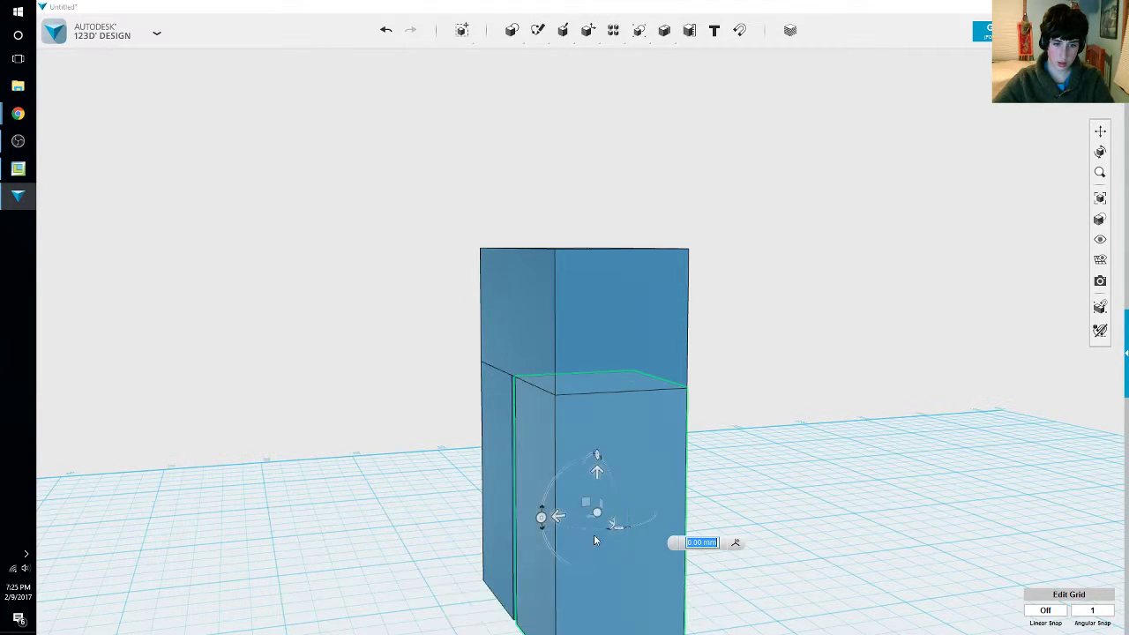
scroll(594, 534, "up", 3)
scroll(585, 534, "up", 5)
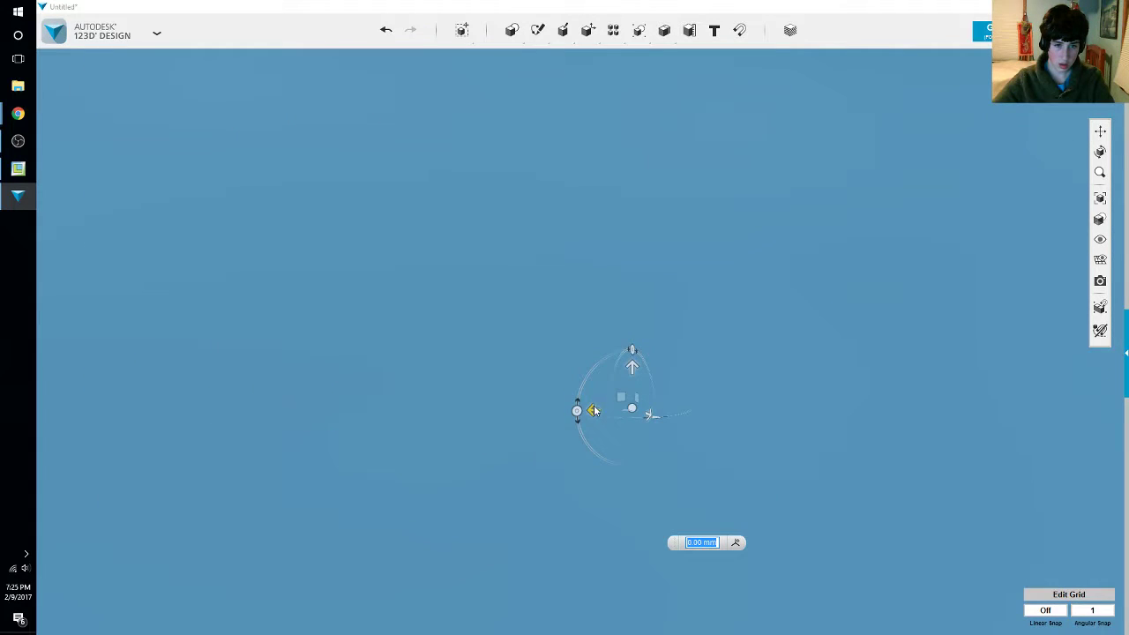
left_click_drag(594, 410, 588, 410)
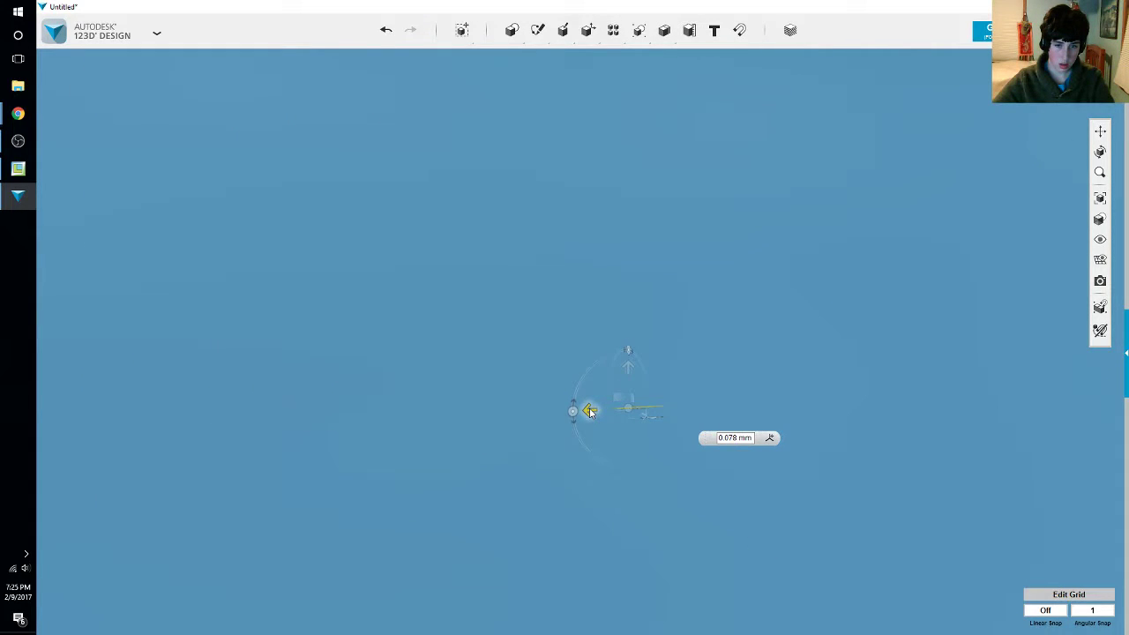
Examine the leg's vertical edges and its upper joint with the torso block up close from several angles
scroll(471, 419, "down", 5)
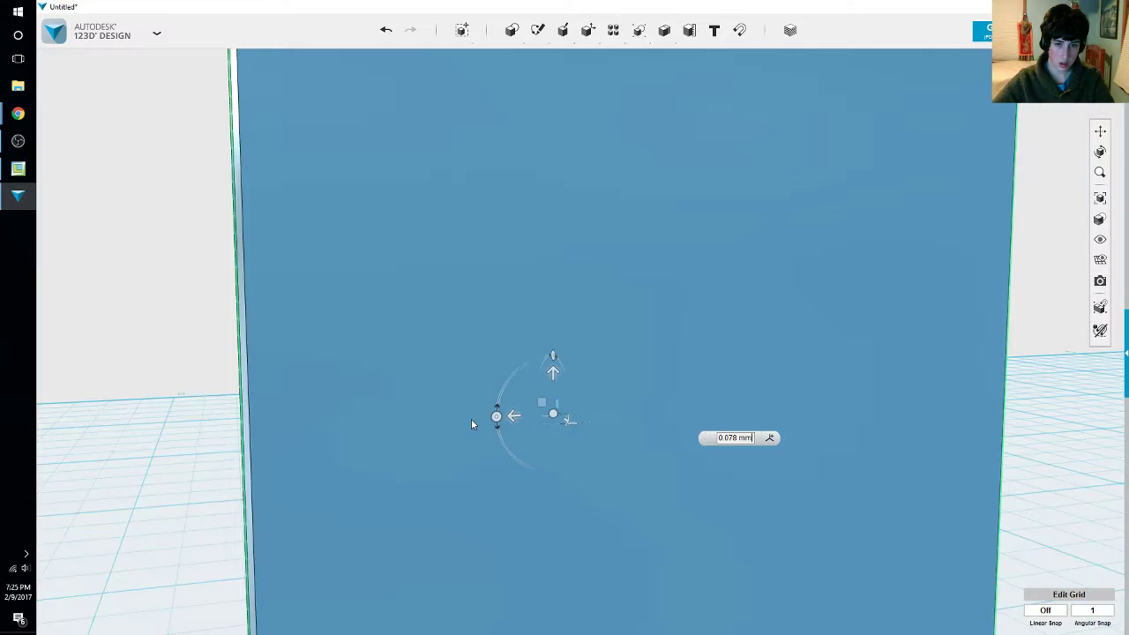
middle_click_drag(429, 333, 462, 479)
scroll(459, 472, "up", 5)
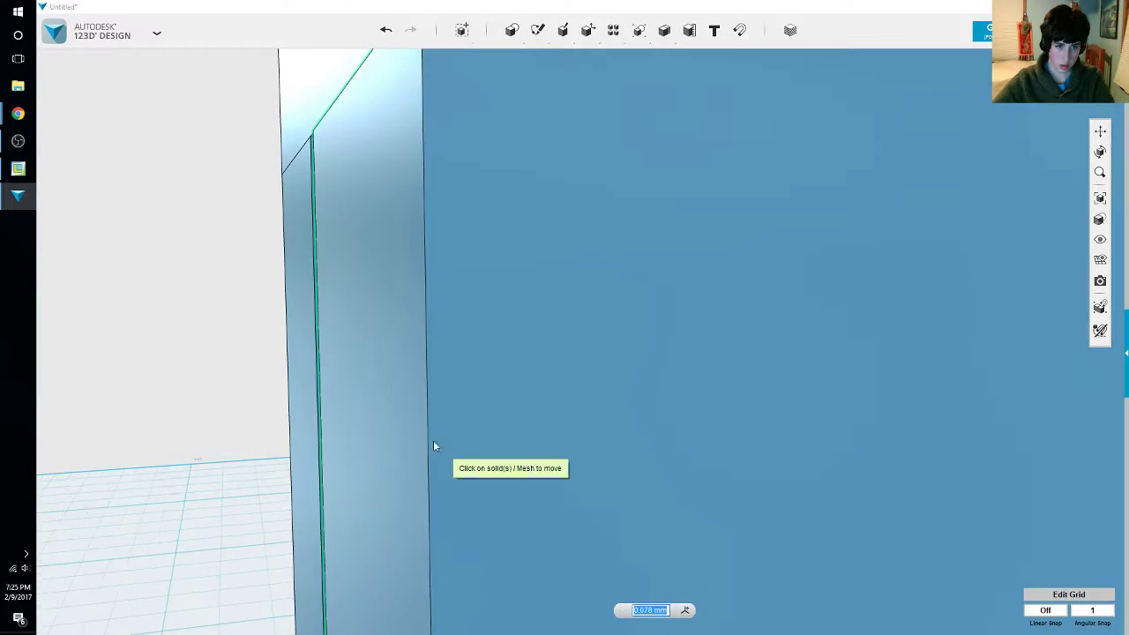
middle_click_drag(527, 345, 544, 609)
mouse_move(544, 370)
middle_mouse_down()
mouse_move(543, 620)
mouse_move(545, 553)
mouse_move(540, 600)
middle_mouse_up()
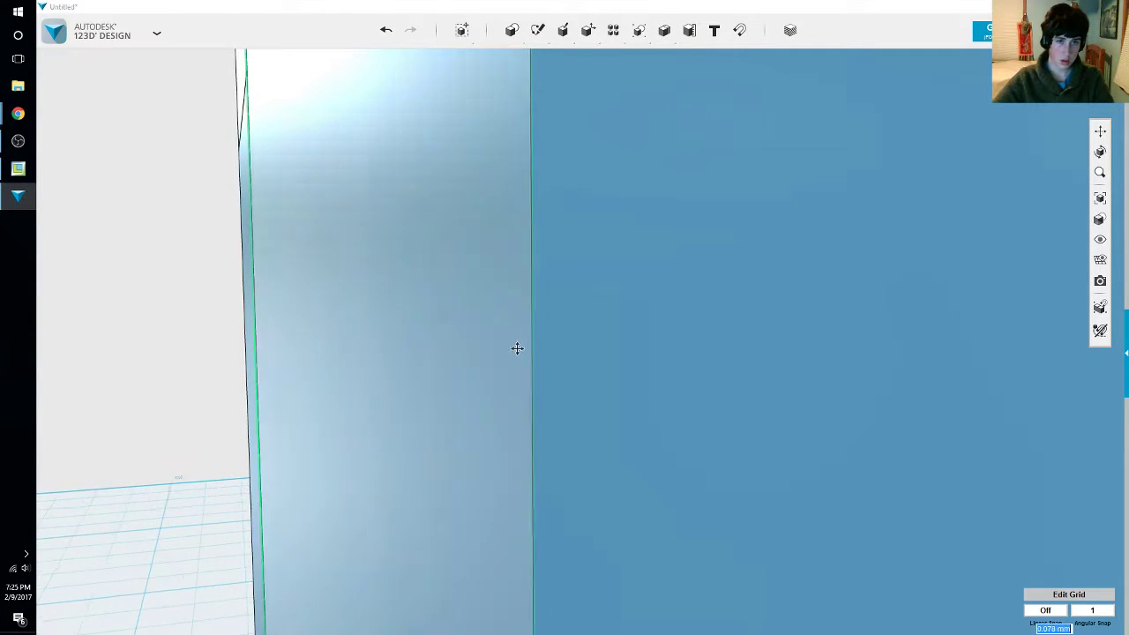
middle_click_drag(517, 348, 520, 476)
mouse_move(509, 214)
middle_mouse_down()
mouse_move(521, 214)
mouse_move(500, 238)
middle_mouse_up()
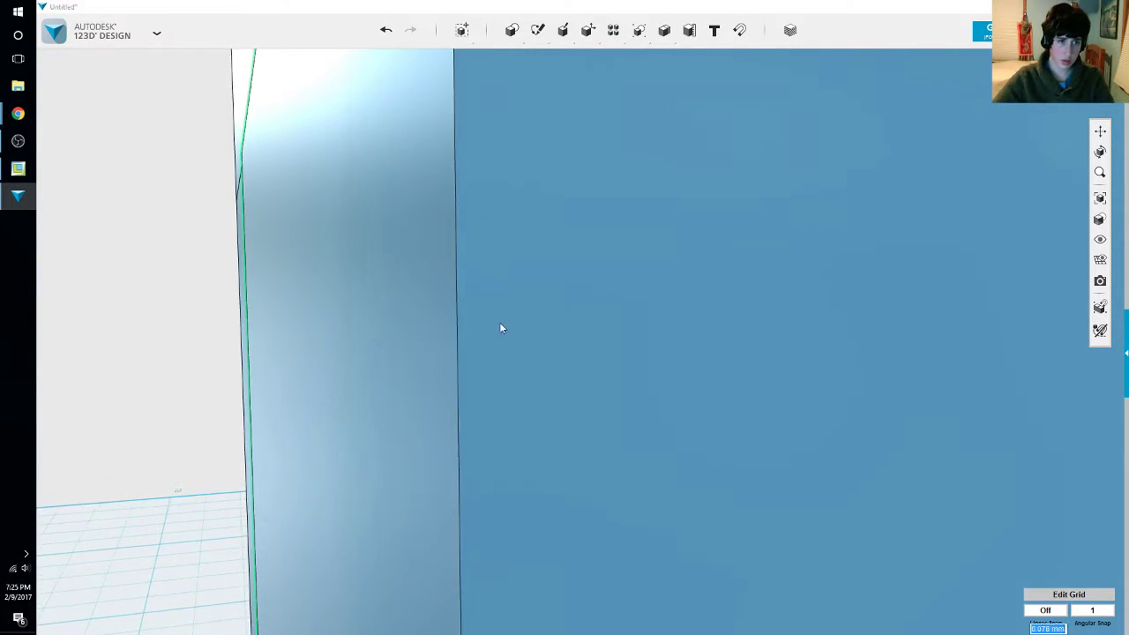
middle_click_drag(497, 509, 489, 403)
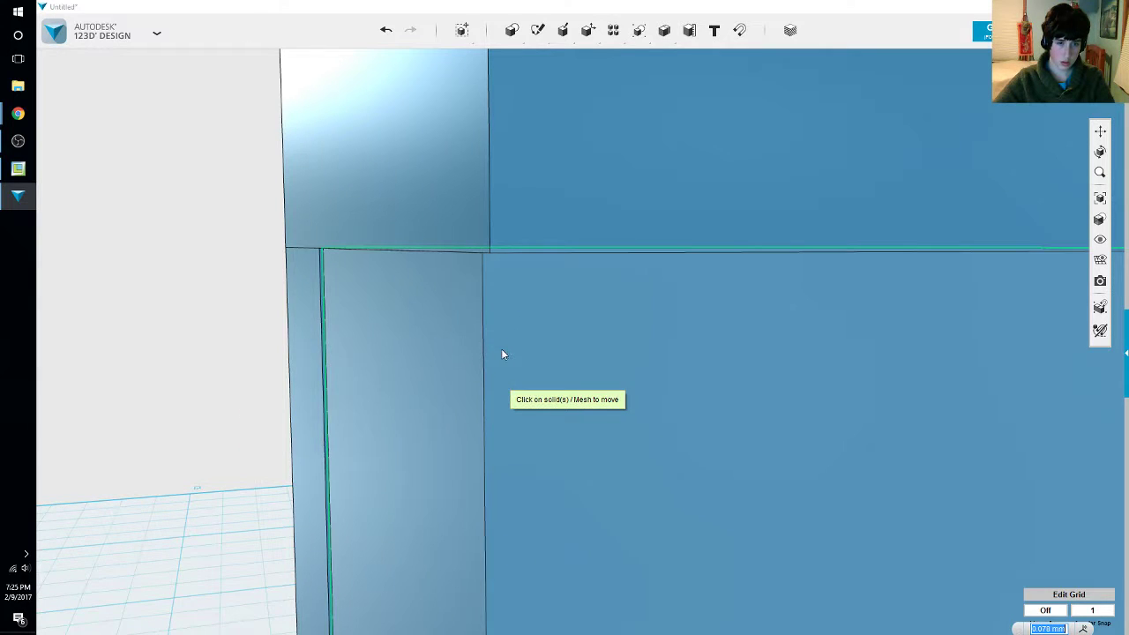
scroll(499, 397, "up", 5)
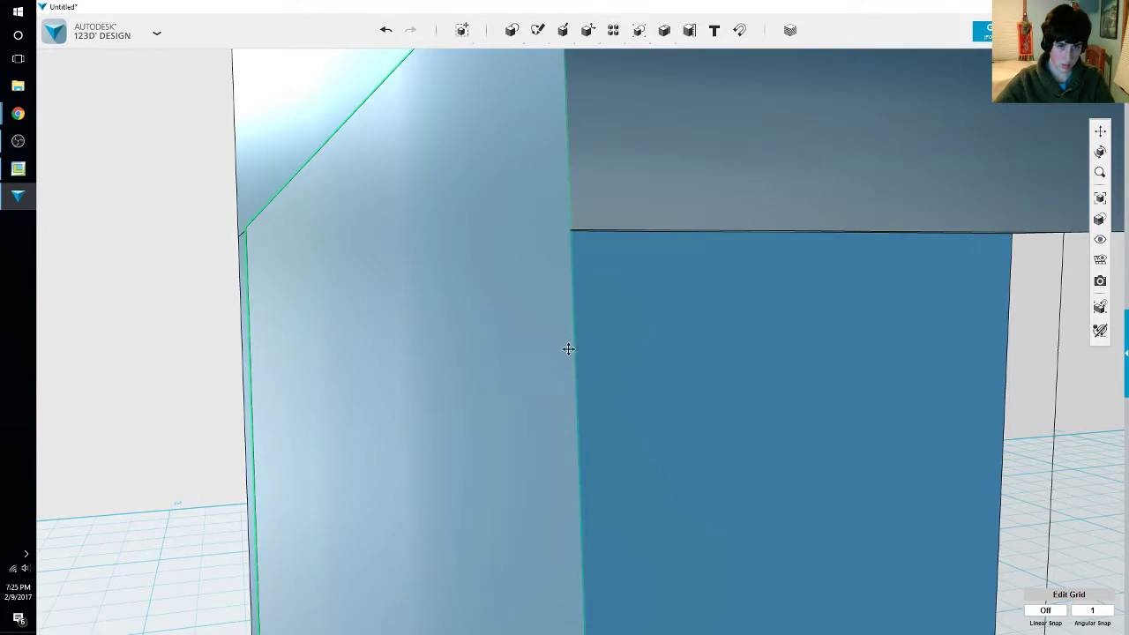
right_click_drag(567, 347, 630, 438)
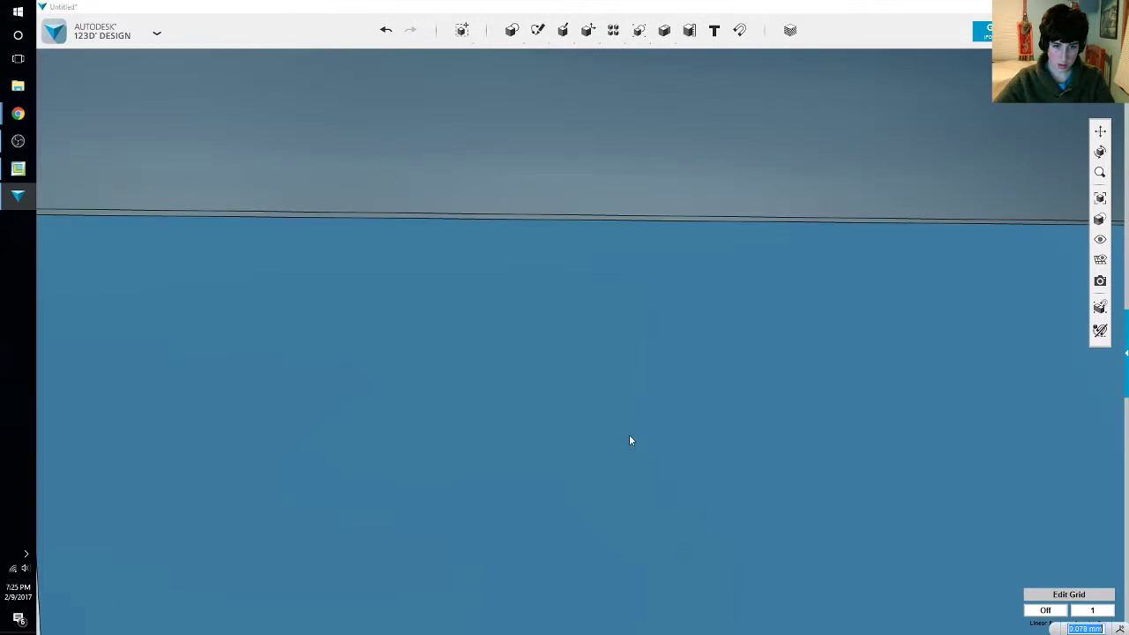
Measure the narrow offset between the two parallel edges where the top block meets the leg block
middle_click_drag(173, 396, 463, 421)
right_click_drag(463, 421, 514, 489)
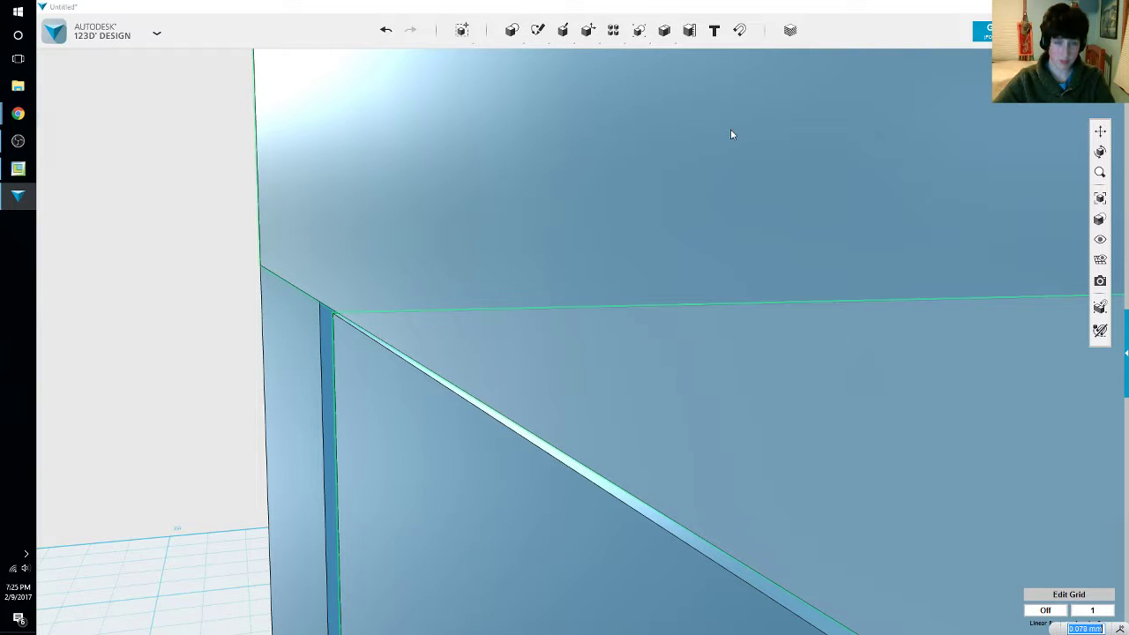
key("m")
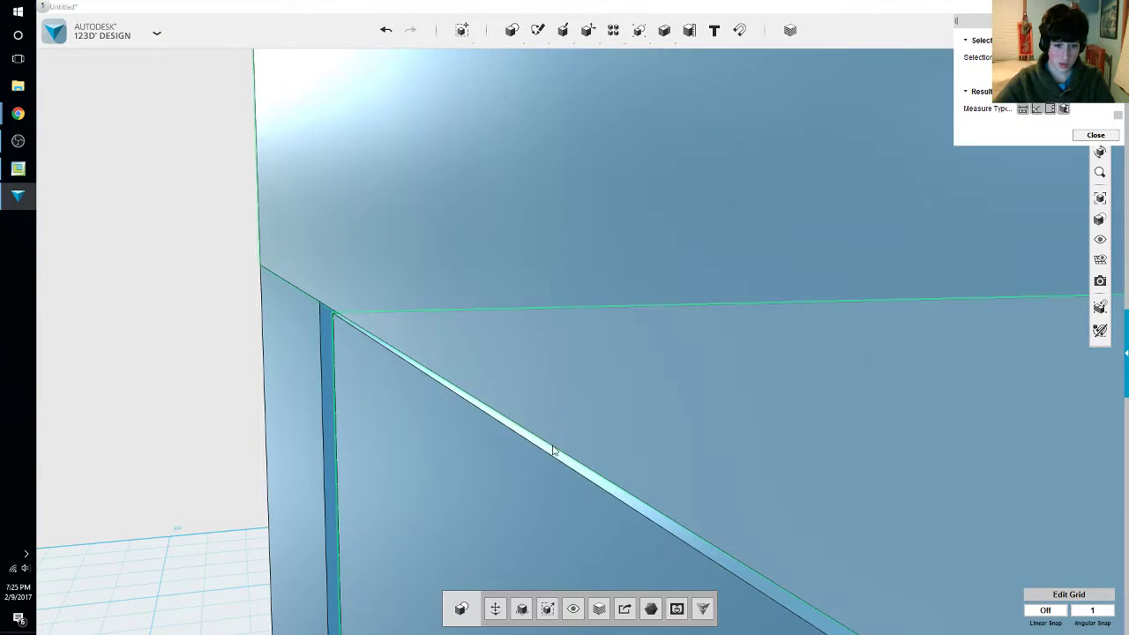
left_click(552, 455)
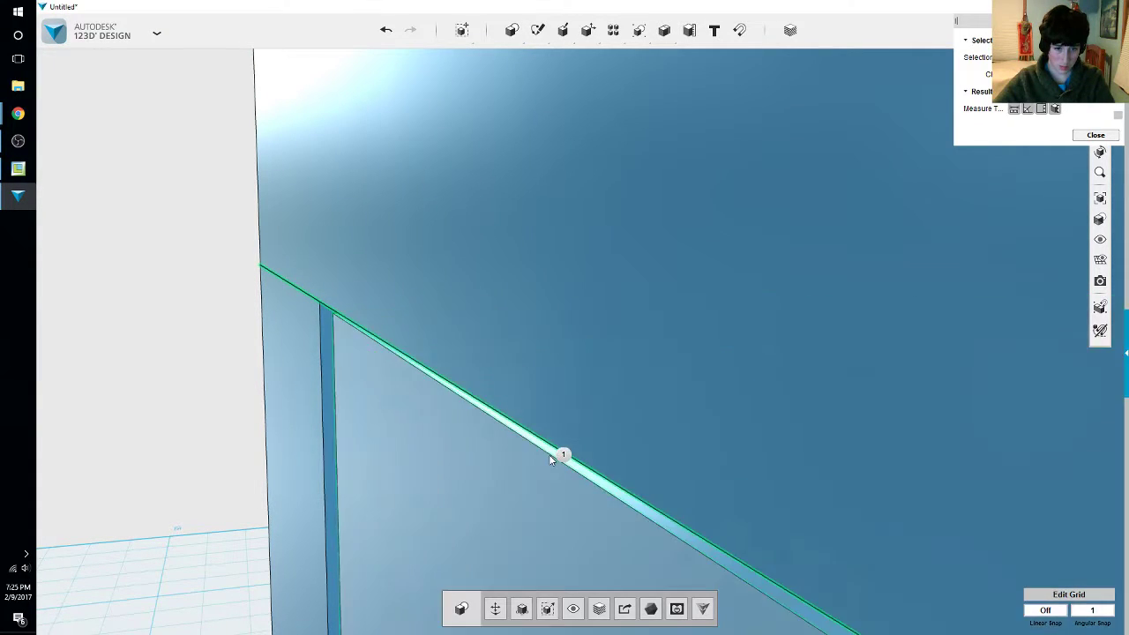
left_click(551, 454)
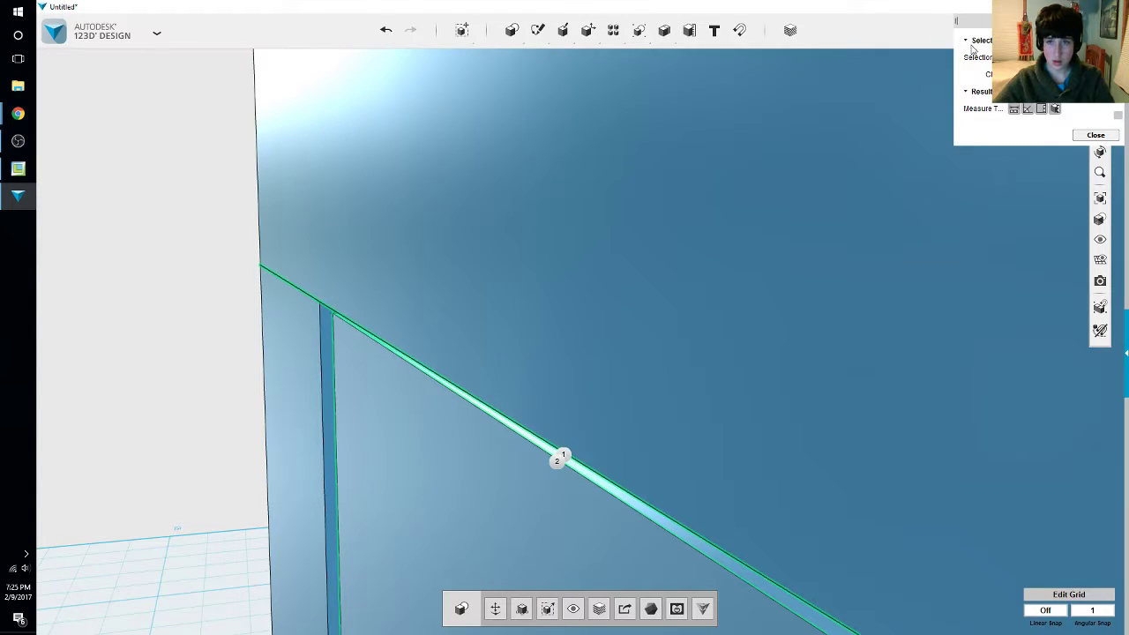
left_click(978, 40)
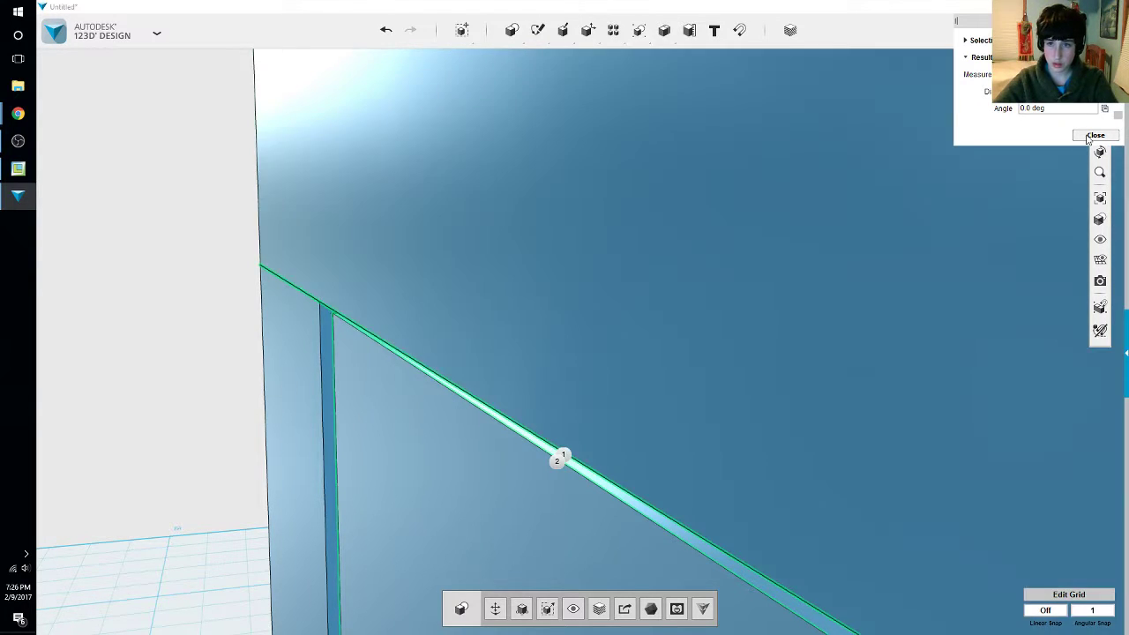
key("Escape")
Move the leg block beside the narrow gap along one axis to align its outer face with the top block
right_click_drag(980, 278, 297, 255)
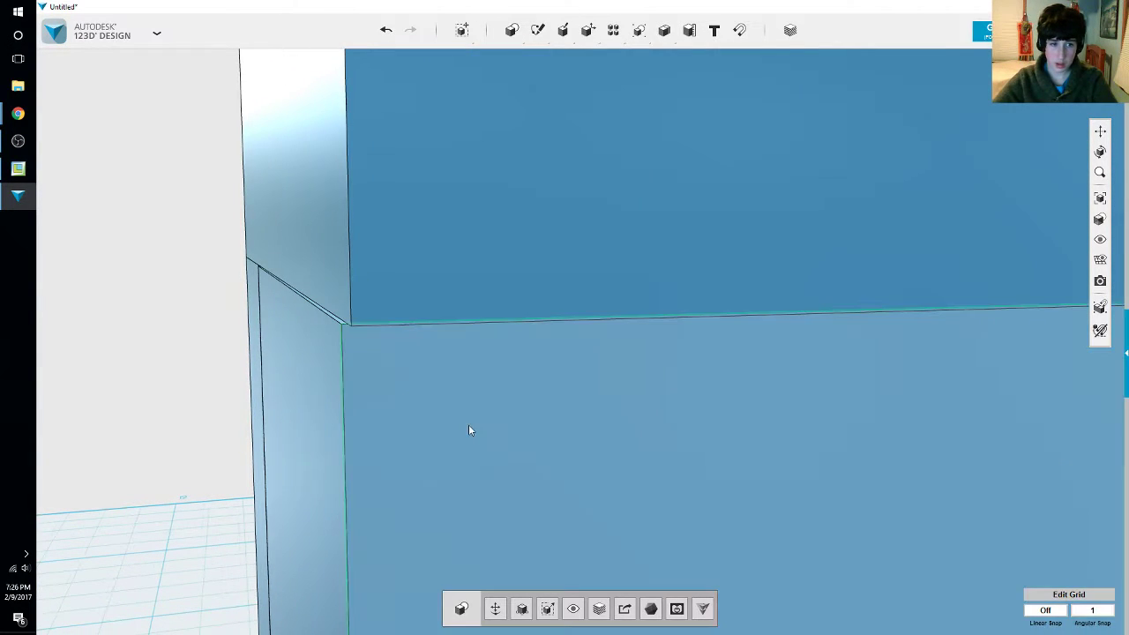
left_click(468, 428)
scroll(527, 516, "down", 5)
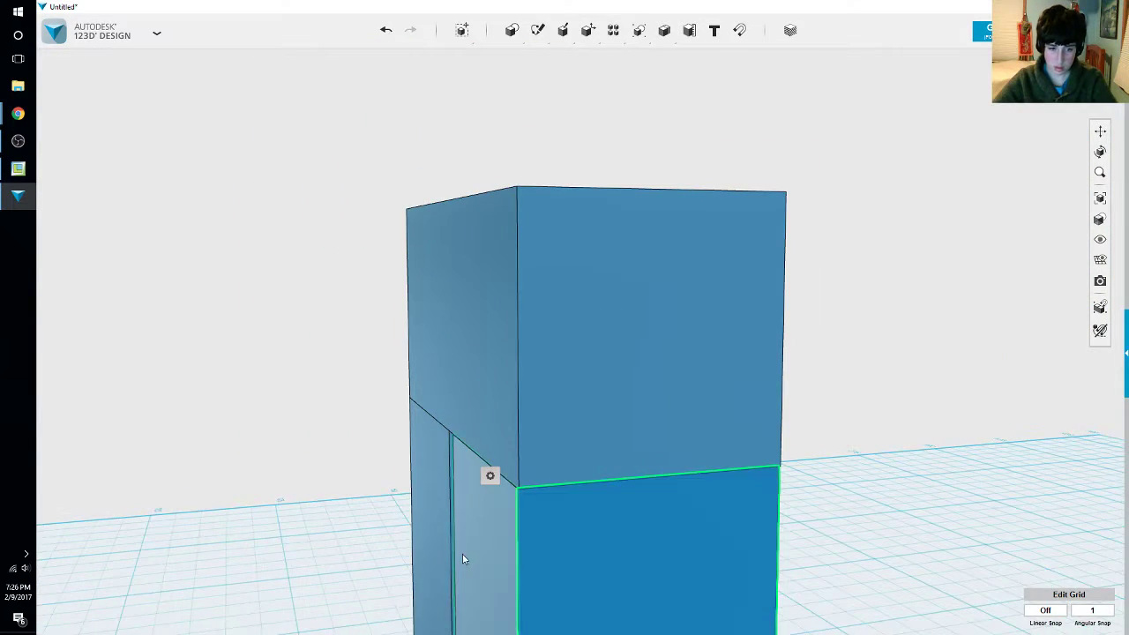
left_click(485, 369)
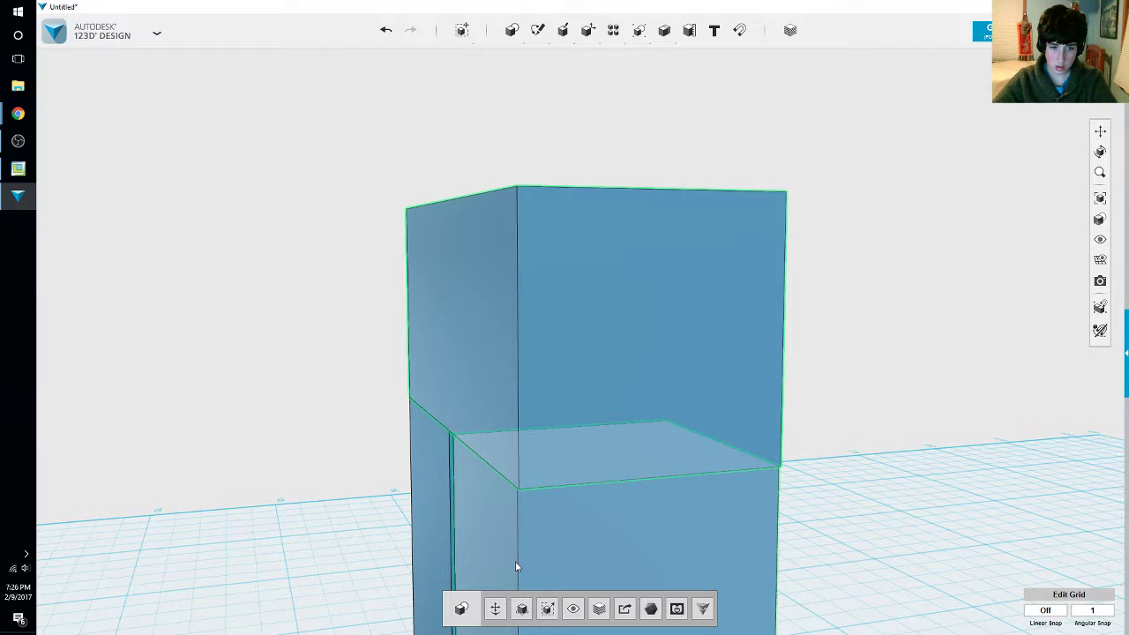
left_click(516, 568)
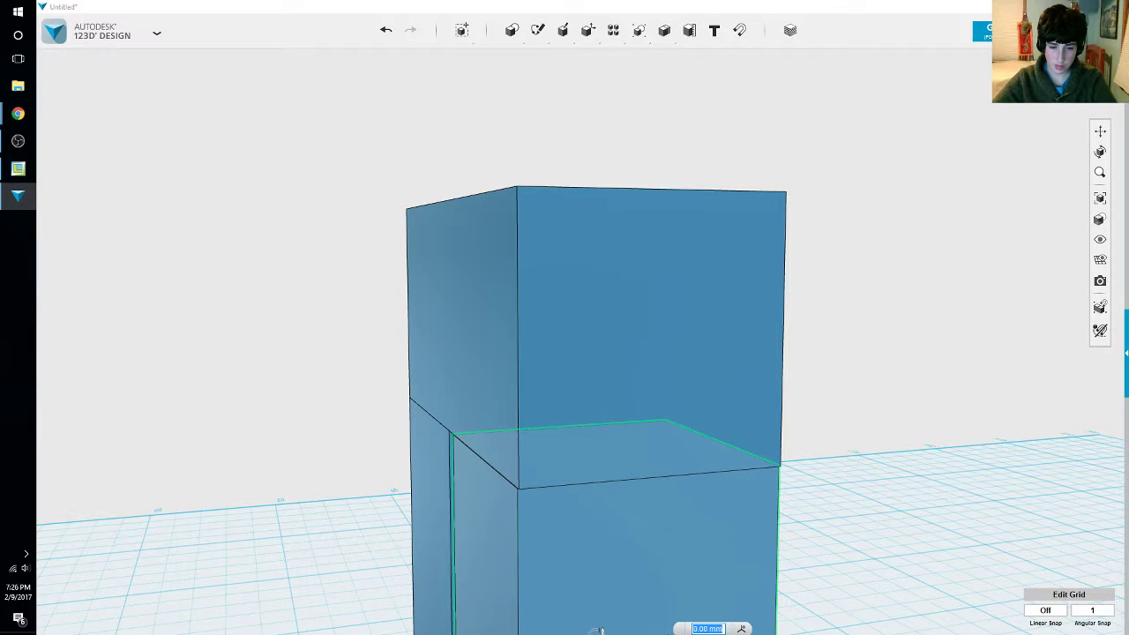
right_click_drag(600, 630, 450, 569)
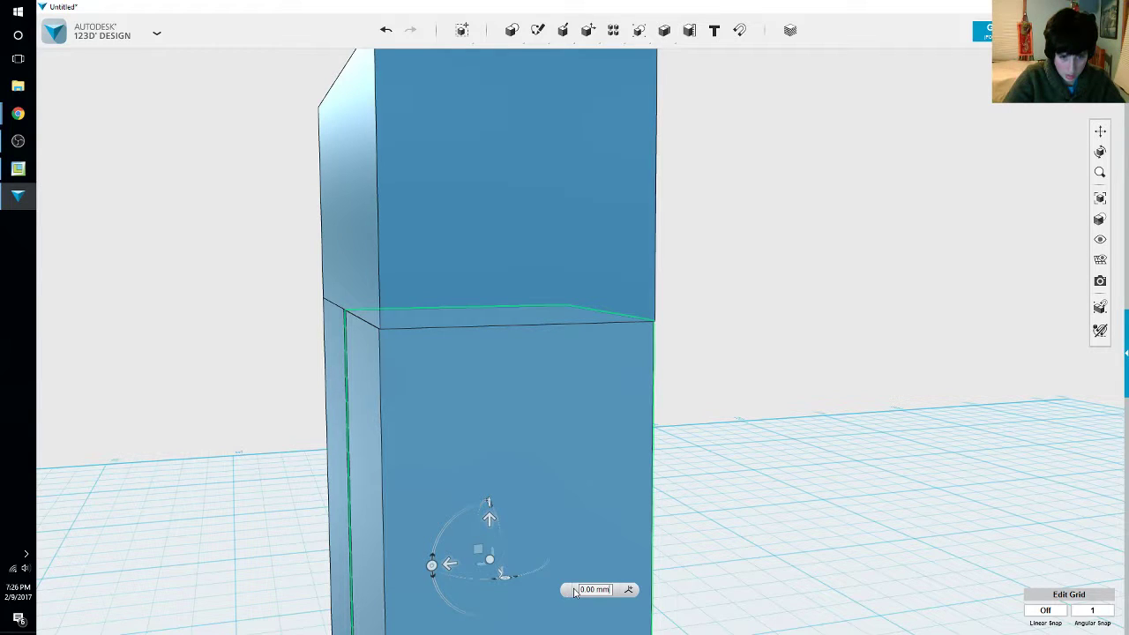
key("BackSpace")
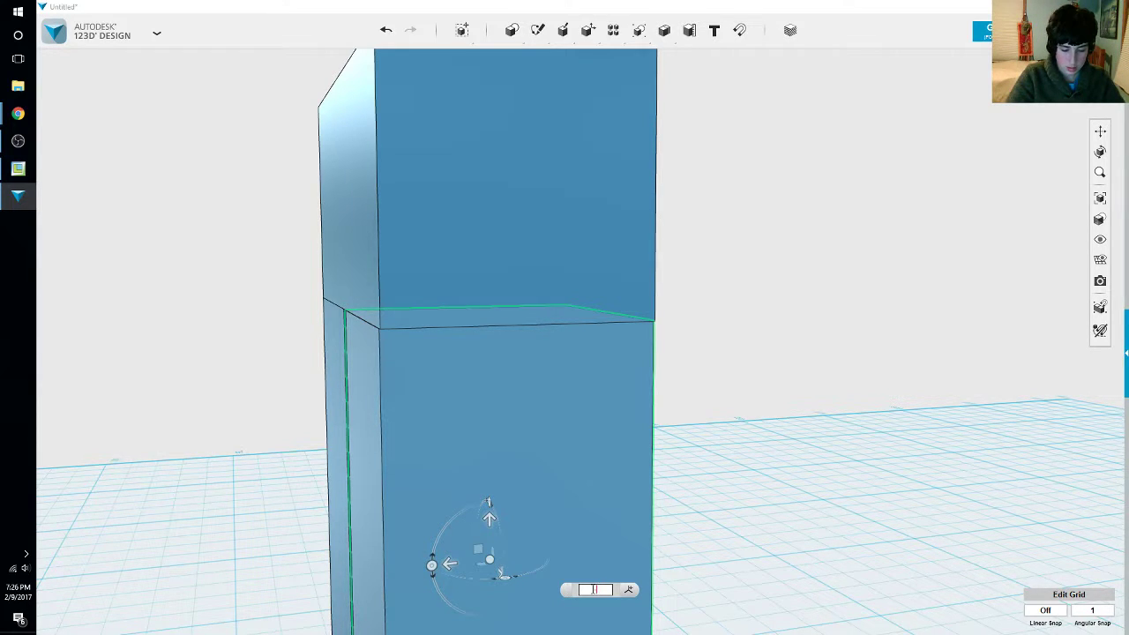
type("0")
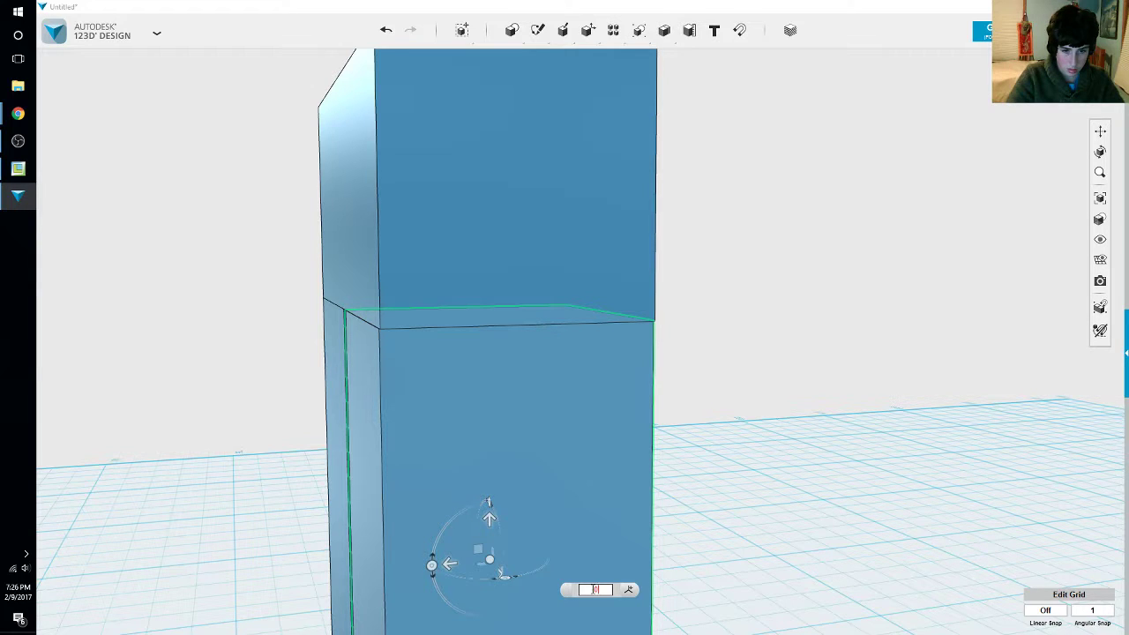
type("0")
key("Return")
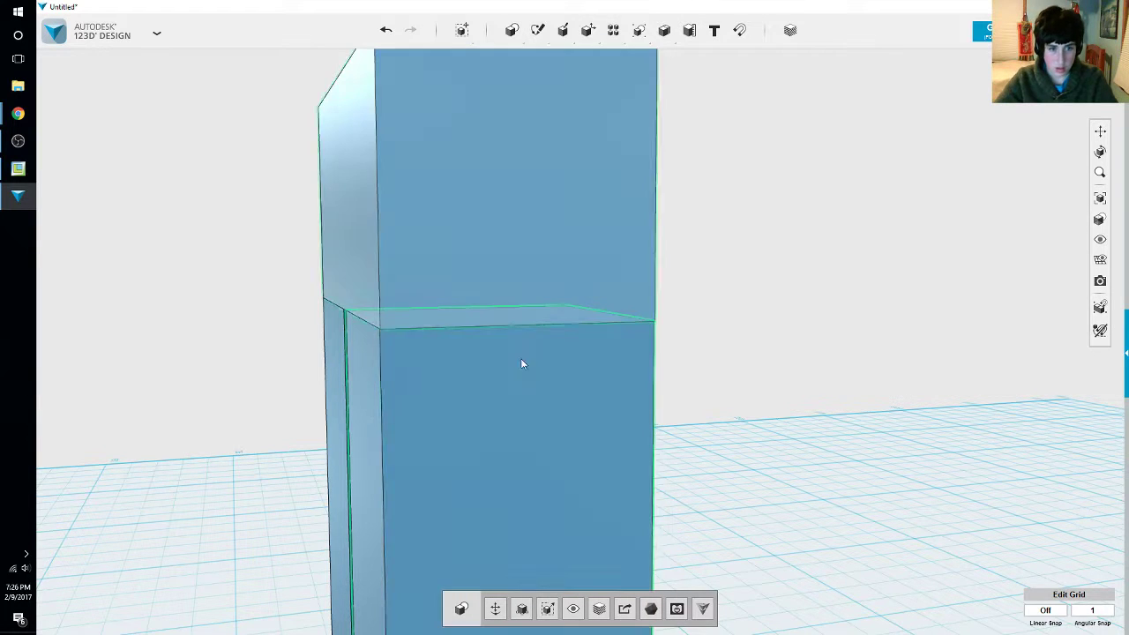
Merge the two leg blocks with the top block into one solid
middle_click_drag(521, 363, 1001, 452)
scroll(1001, 532, "down", 3)
right_click_drag(979, 568, 1009, 575)
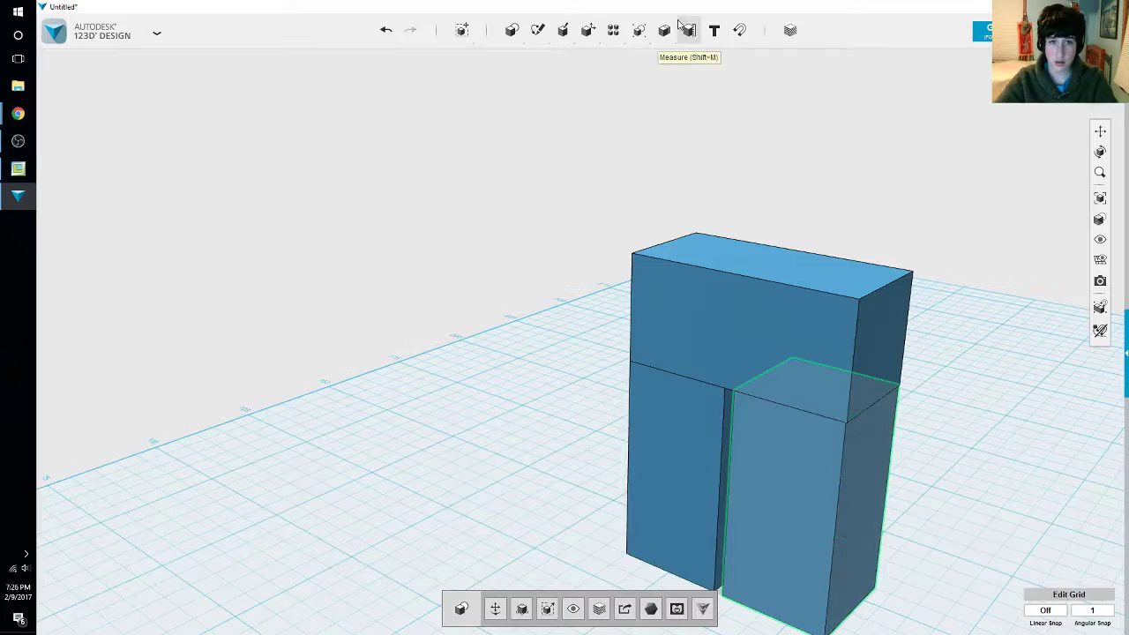
mouse_move(668, 32)
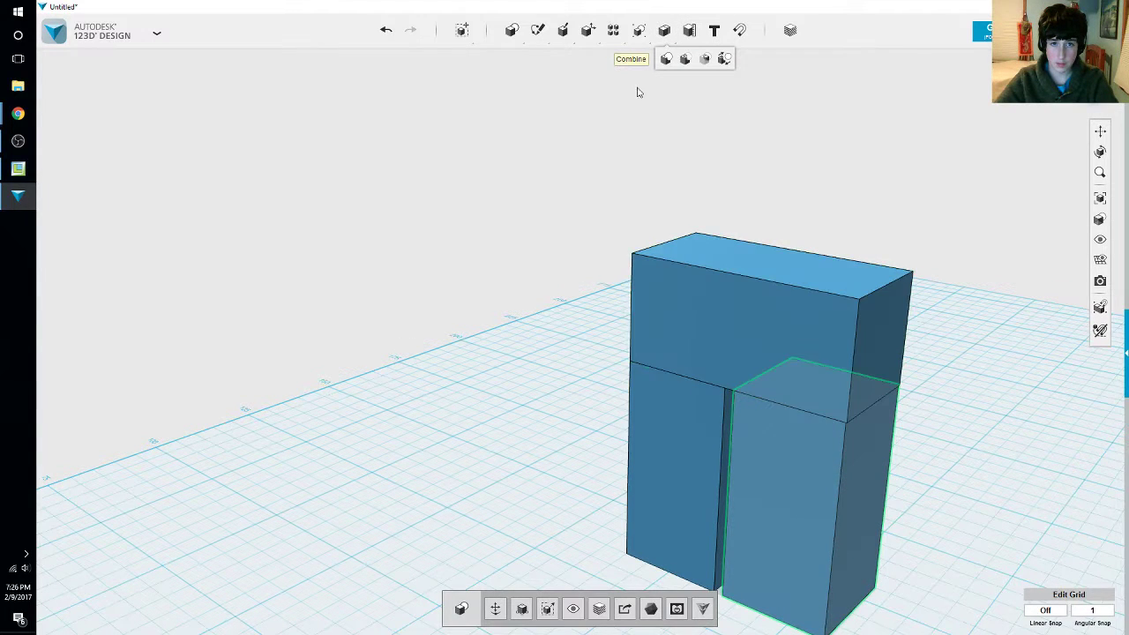
left_click(664, 58)
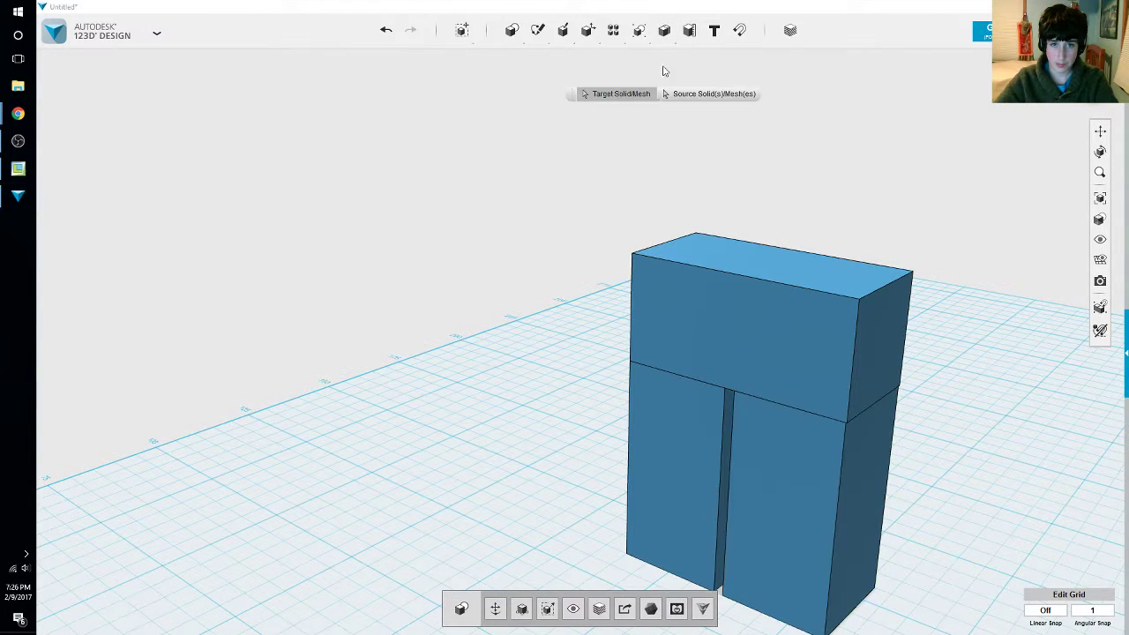
left_click(683, 297)
left_click(769, 462)
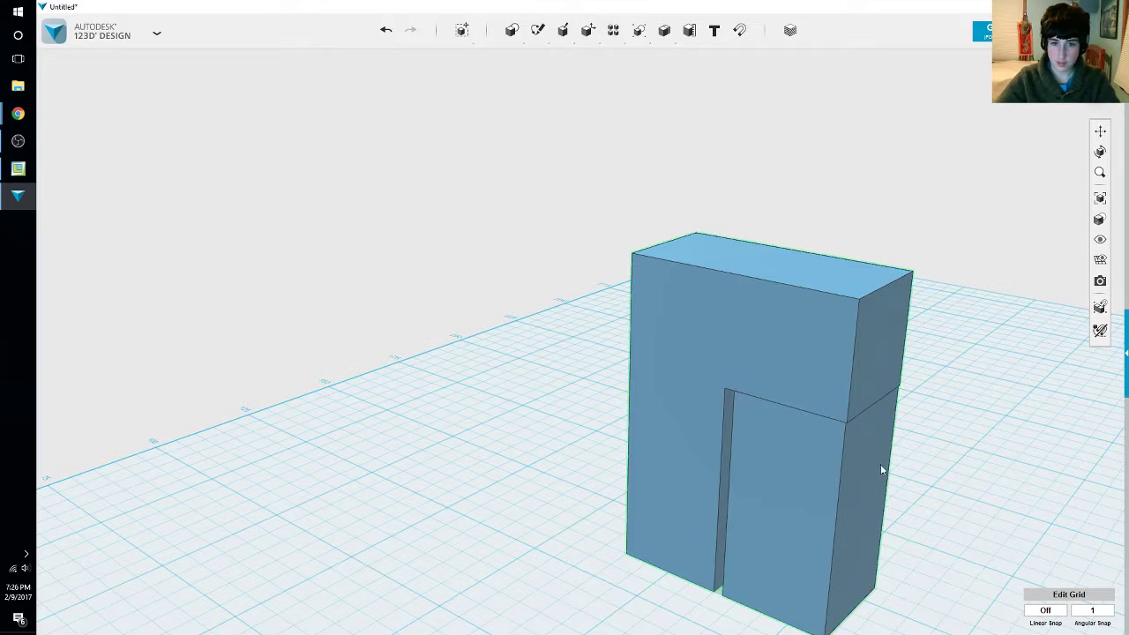
Examine the seam between the upper part and the merged leg up close for a leftover ledge
right_click_drag(919, 492, 884, 471)
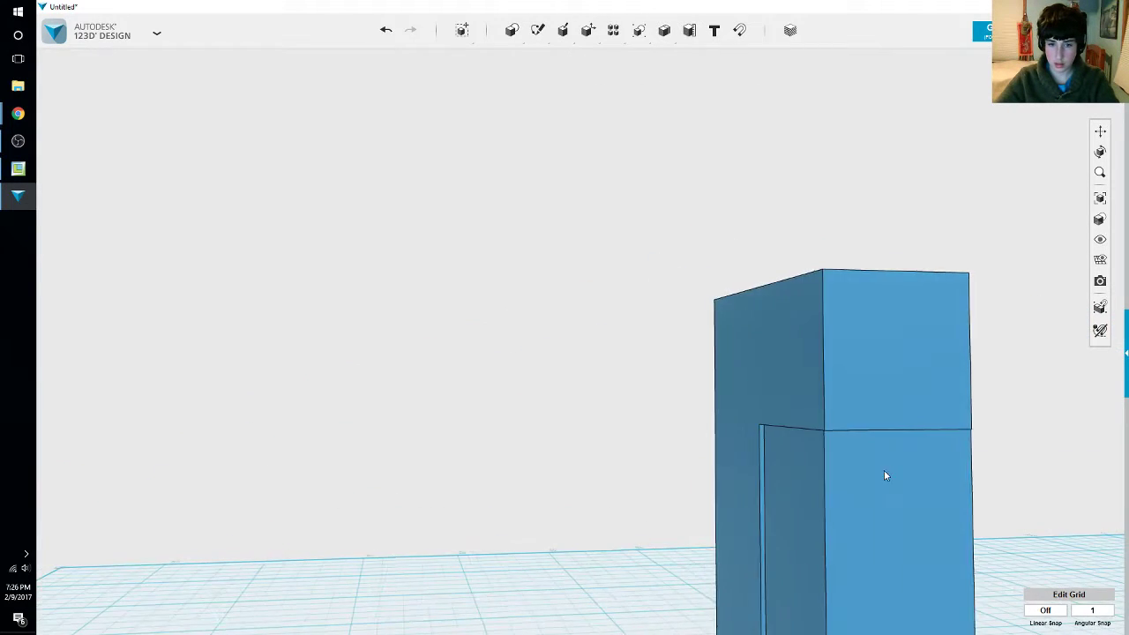
scroll(884, 471, "up", 4)
scroll(886, 474, "up", 3)
mouse_move(731, 362)
right_mouse_down()
mouse_move(753, 411)
mouse_move(811, 454)
mouse_move(812, 509)
mouse_move(720, 501)
mouse_move(604, 430)
mouse_move(638, 418)
mouse_move(647, 433)
mouse_move(615, 405)
mouse_move(618, 424)
right_mouse_up()
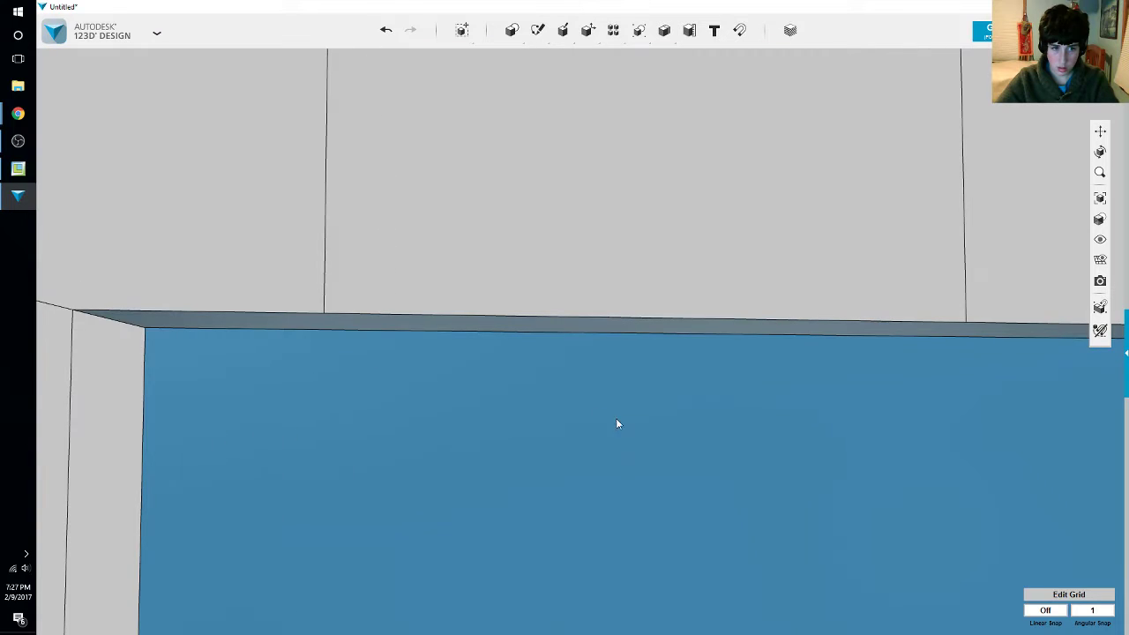
mouse_move(452, 395)
right_mouse_down()
mouse_move(857, 405)
mouse_move(751, 434)
mouse_move(750, 453)
mouse_move(773, 435)
mouse_move(498, 442)
right_mouse_up()
right_click_drag(789, 482, 527, 433)
right_click_drag(1087, 425, 609, 360)
scroll(609, 344, "up", 6)
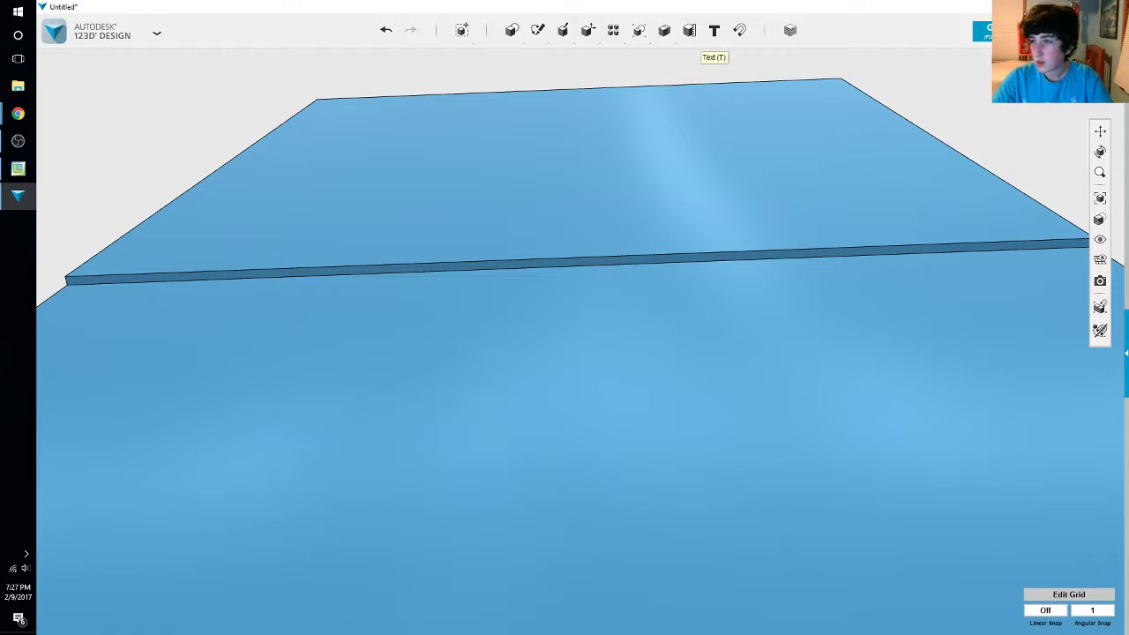
Measure the width of the thin ledge between its two parallel long edges
key("alt+Tab")
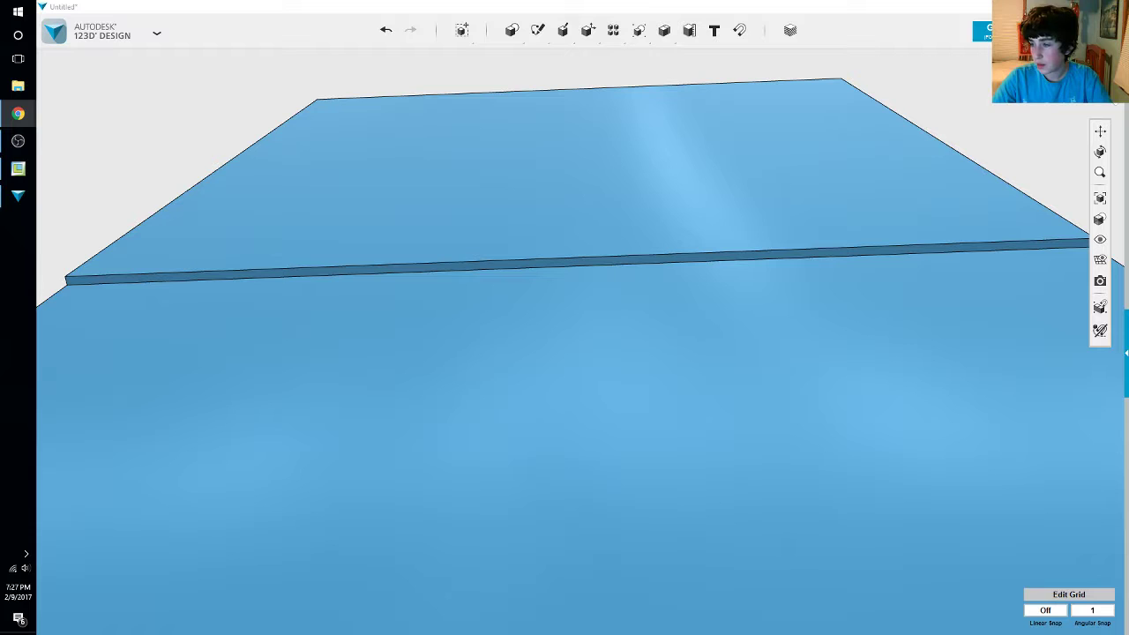
left_click(564, 146)
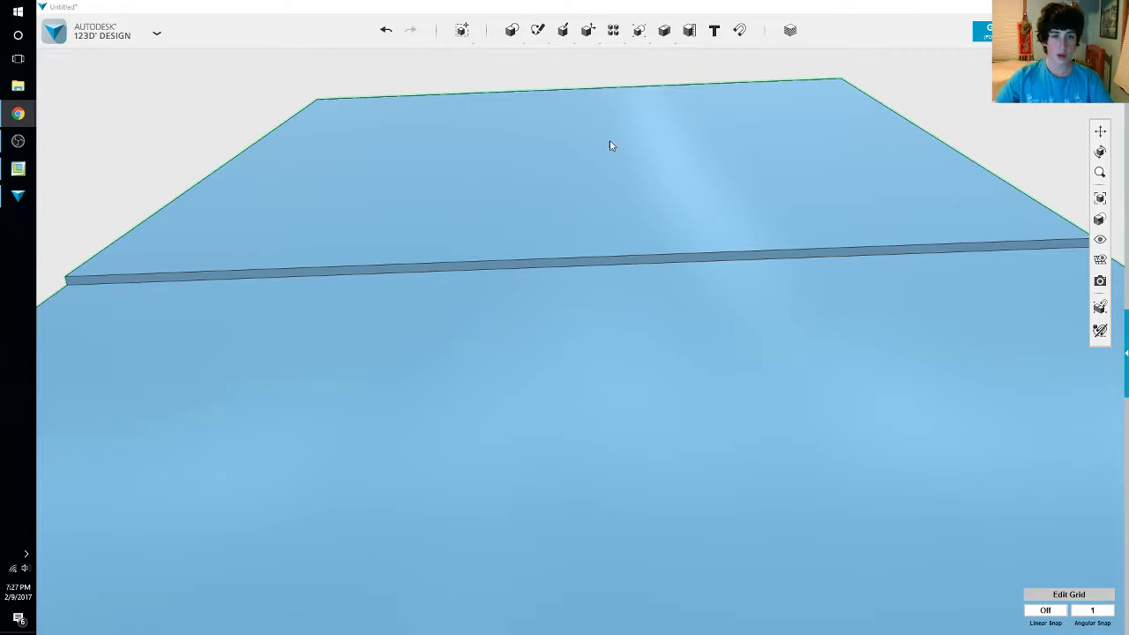
scroll(884, 243, "down", 2)
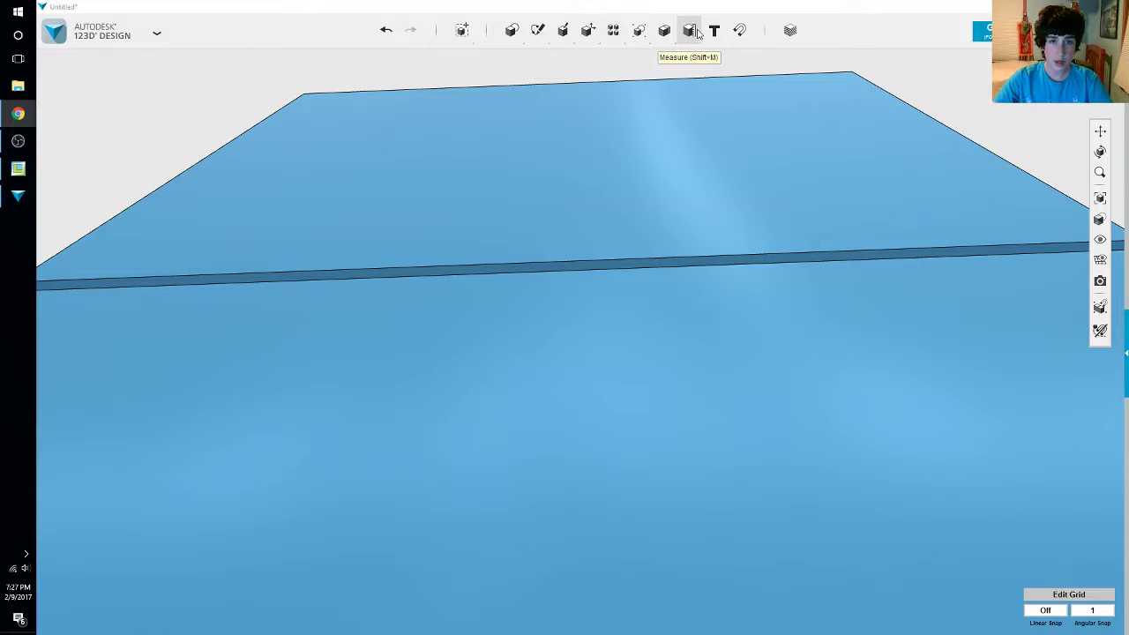
left_click(689, 30)
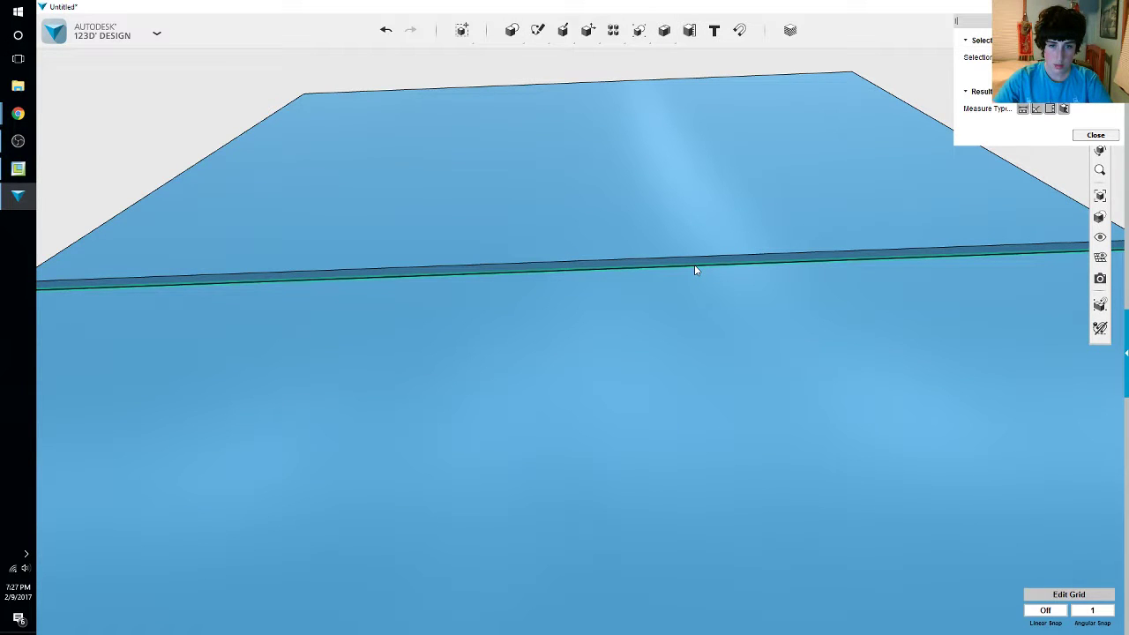
left_click(694, 264)
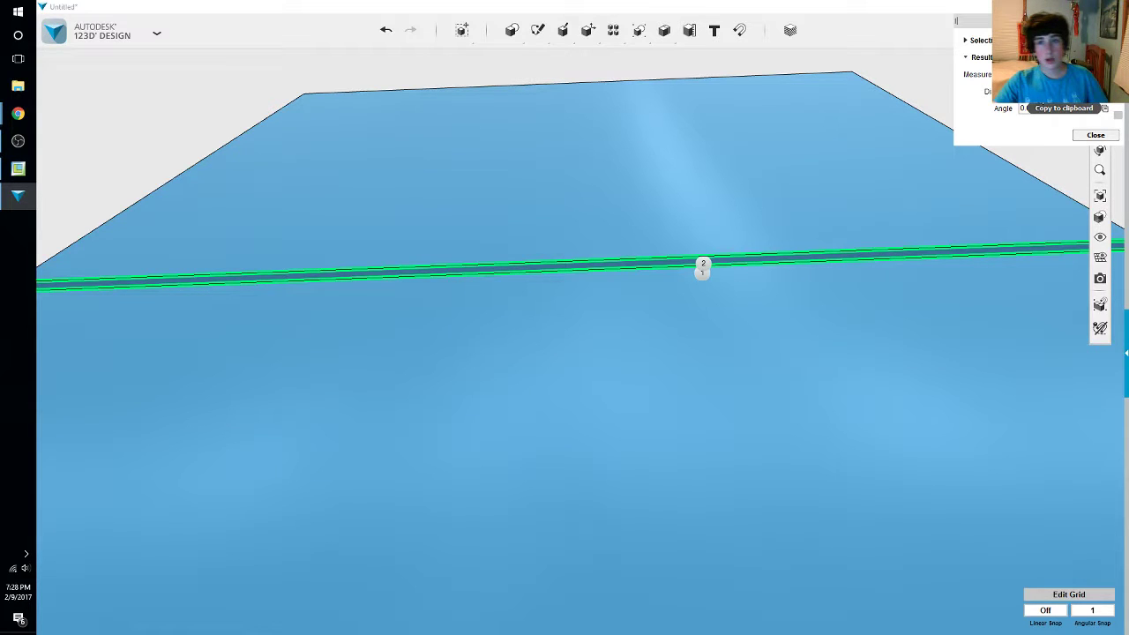
left_click(1096, 135)
Try moving the merged solid .176 mm along the Y axis, and undo the move
scroll(851, 363, "down", 5)
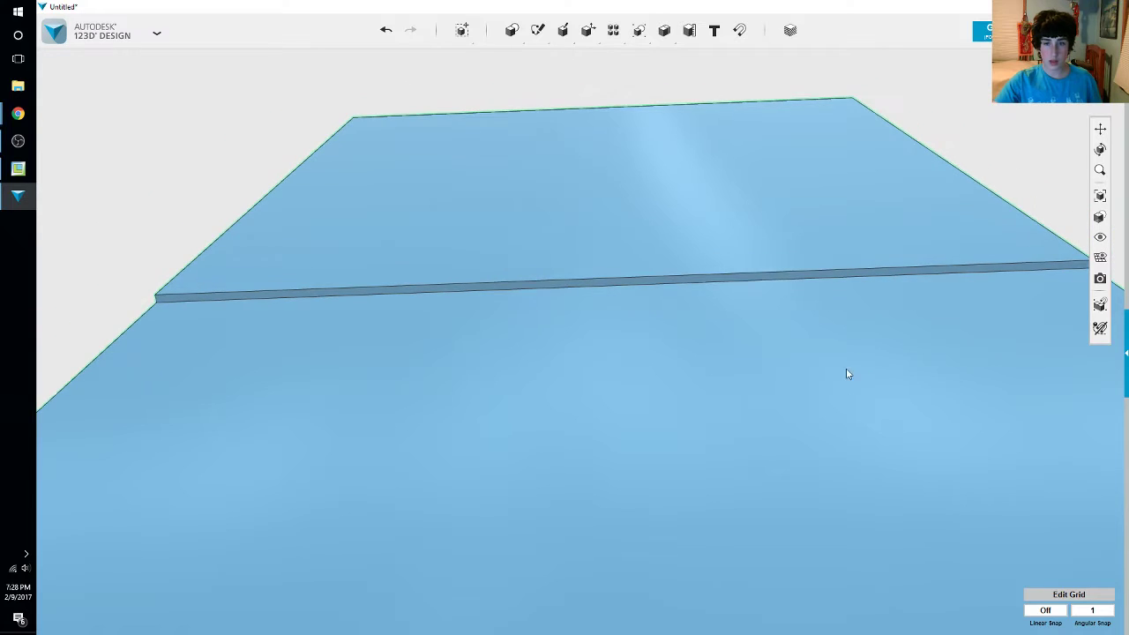
scroll(836, 463, "down", 3)
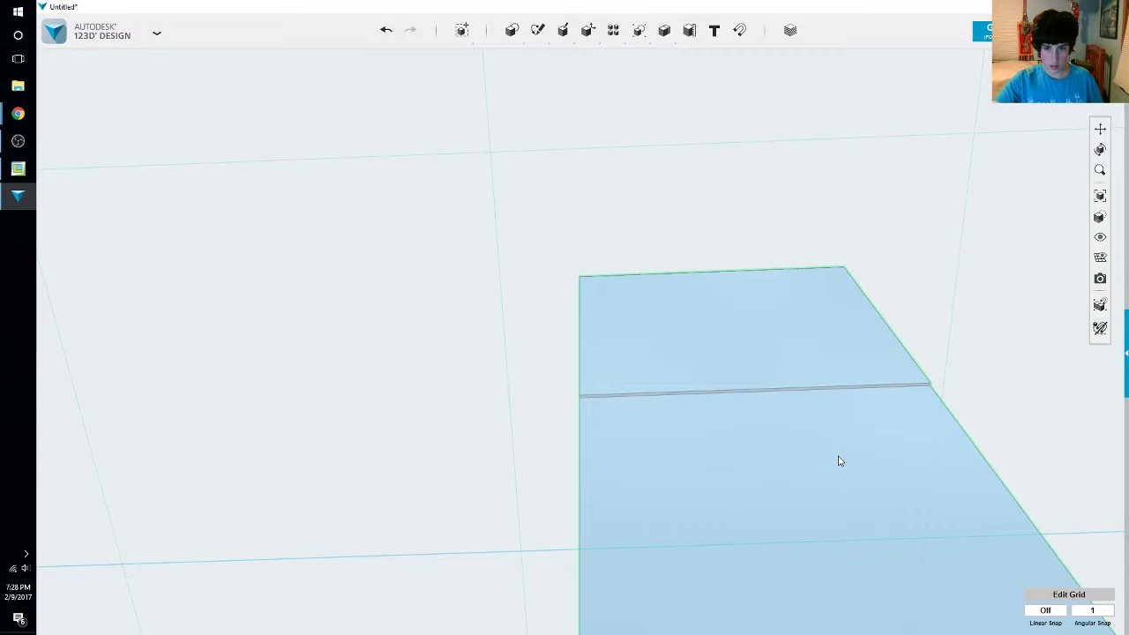
scroll(840, 461, "up", 10)
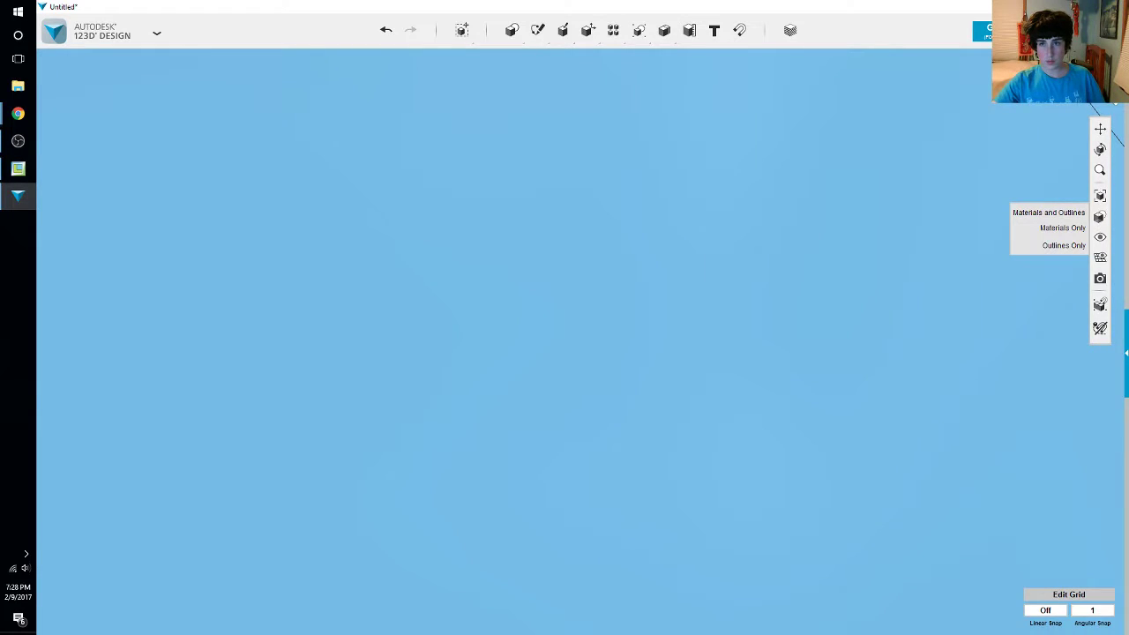
scroll(847, 415, "down", 10)
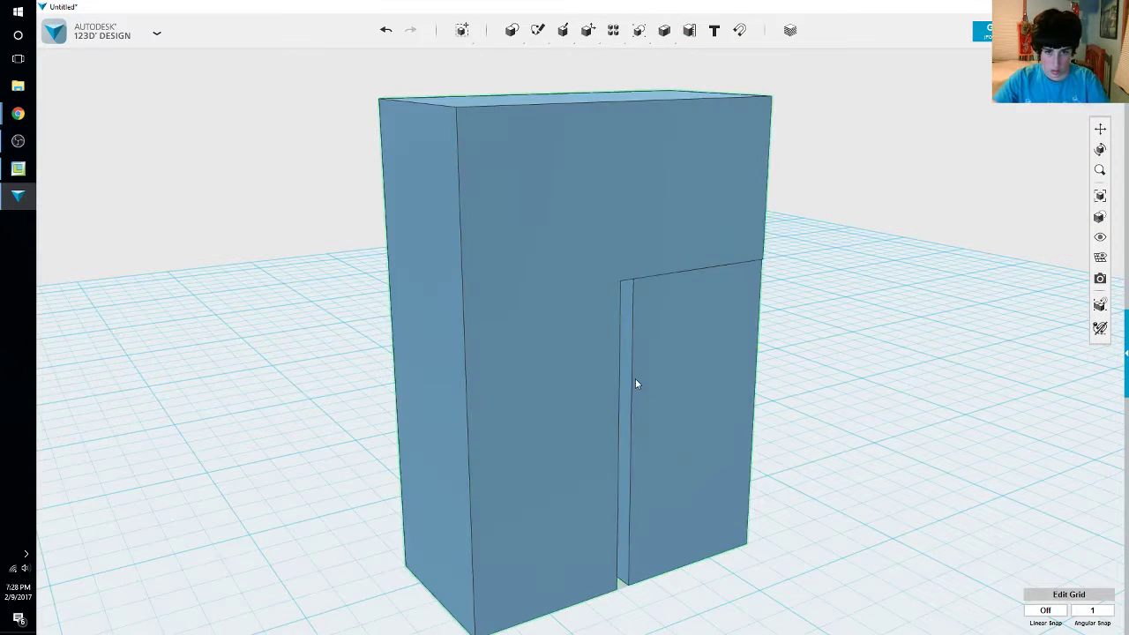
left_click(635, 384)
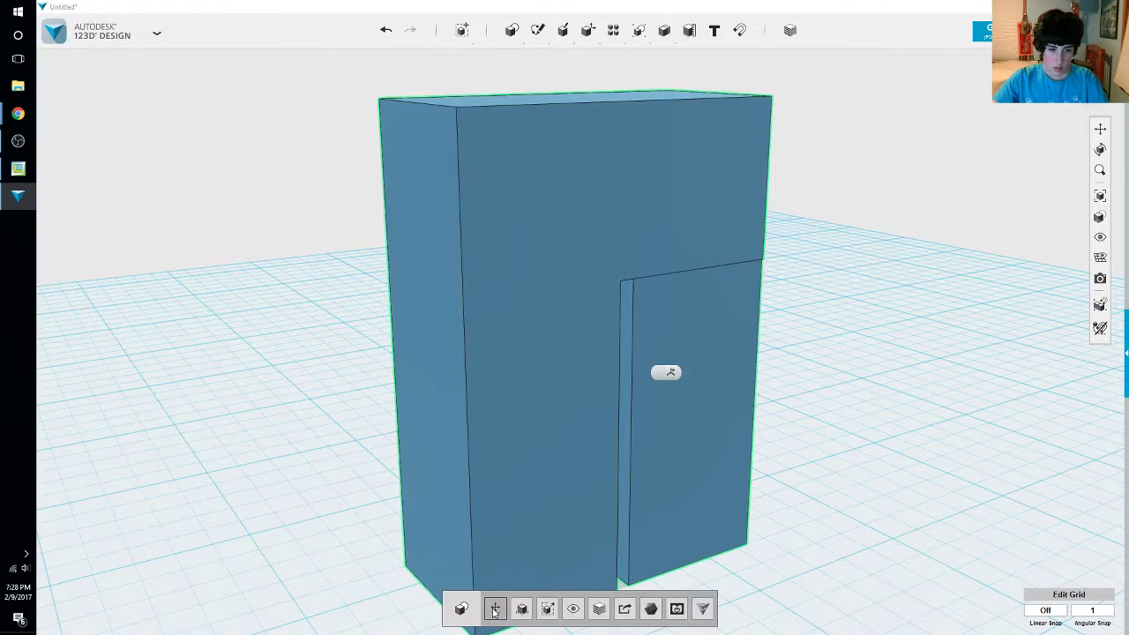
left_click(494, 612)
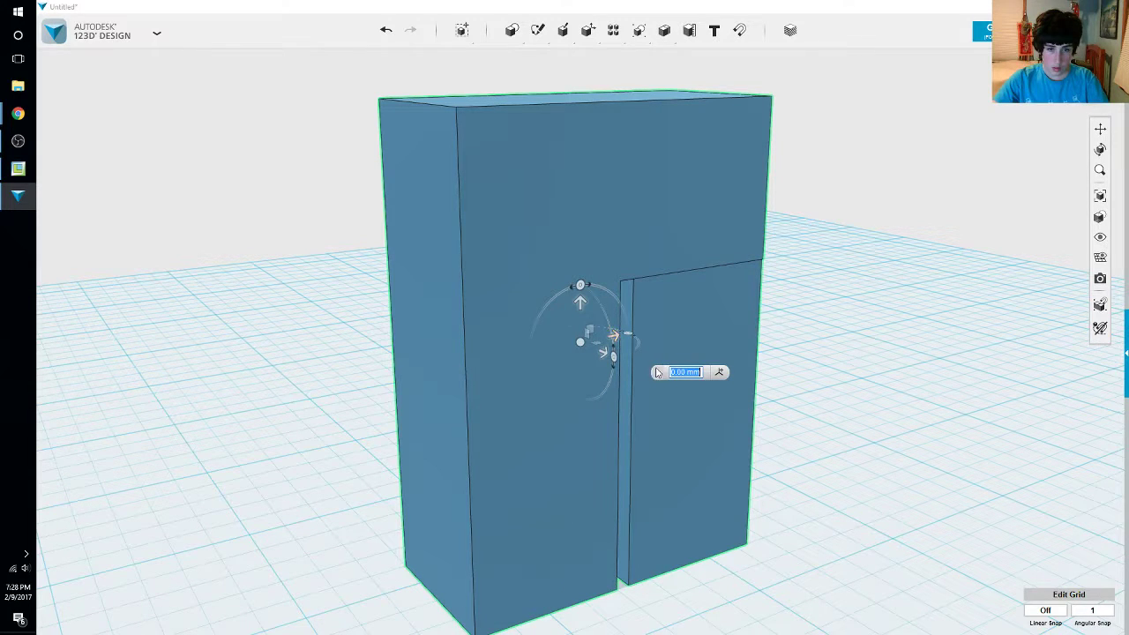
key("BackSpace")
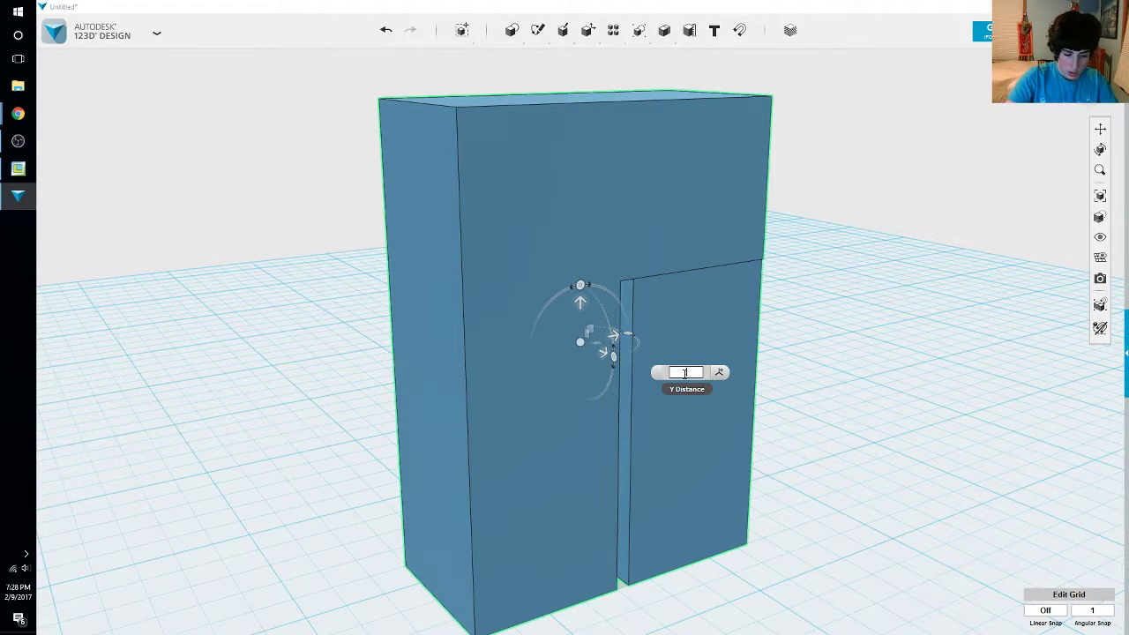
type("1")
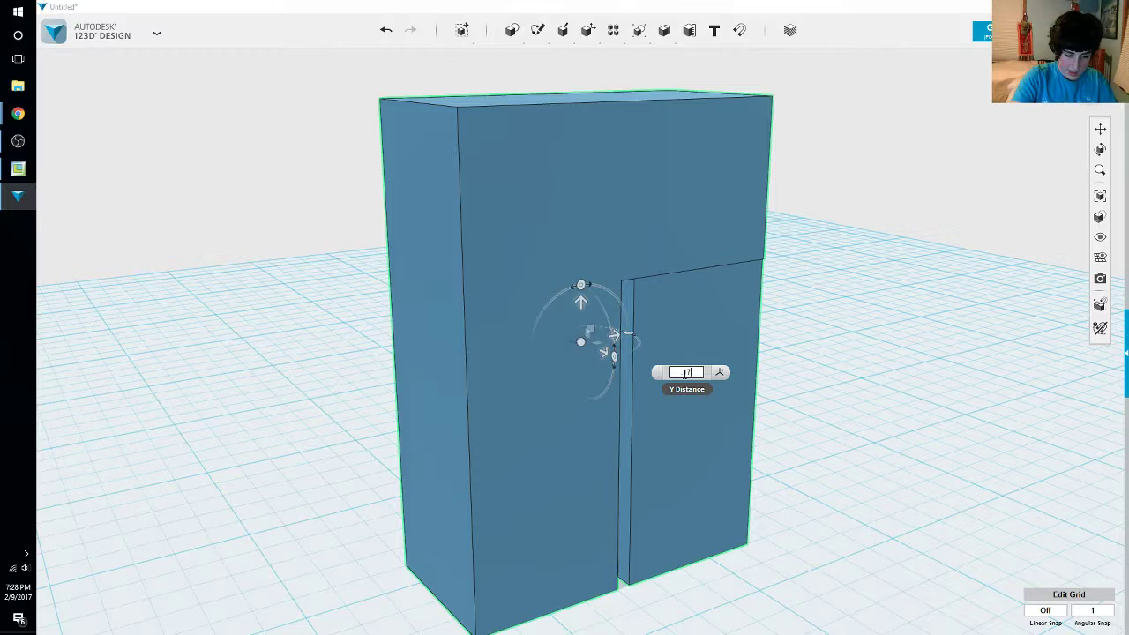
type("76")
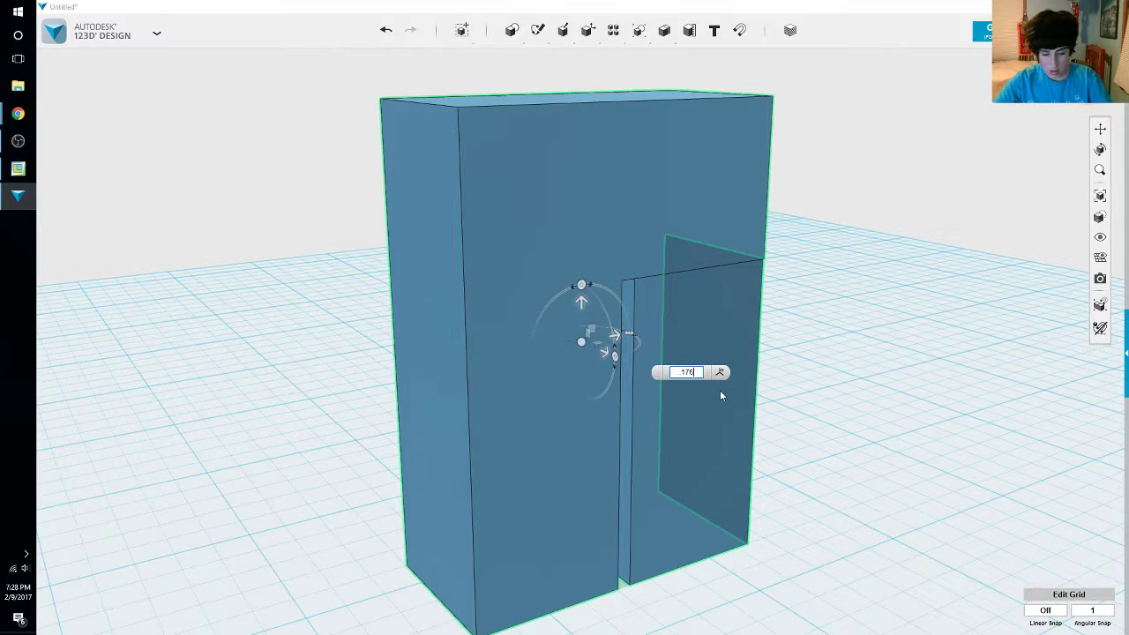
key("Return")
right_click_drag(720, 396, 782, 423)
key("ctrl+z")
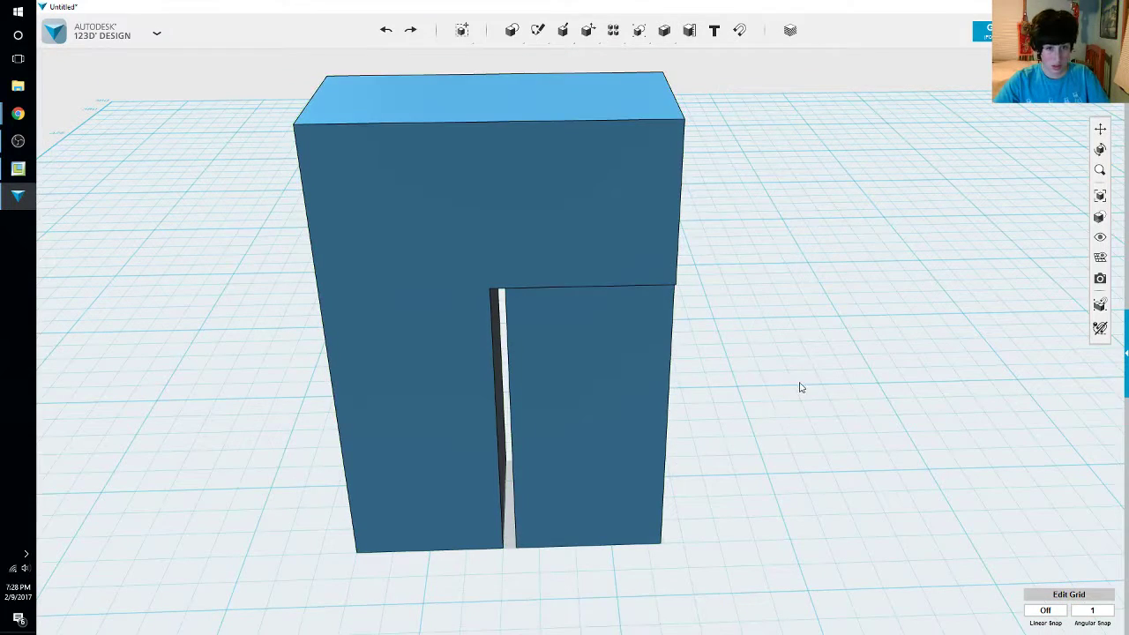
Move the right leg block .176 mm along the Y axis
left_click(648, 370)
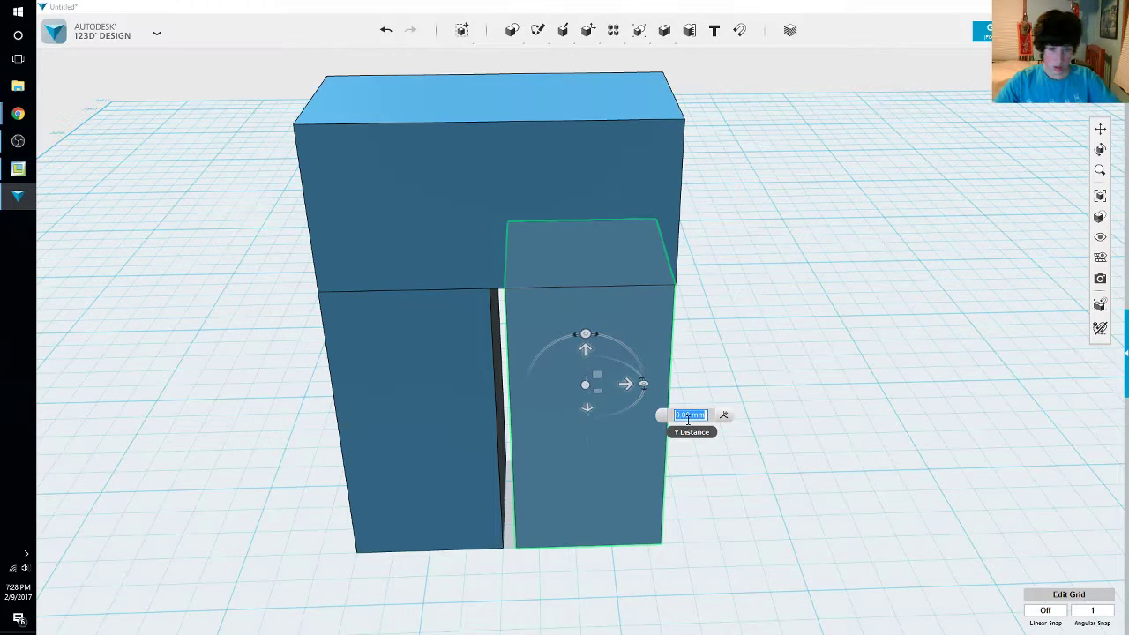
type("176")
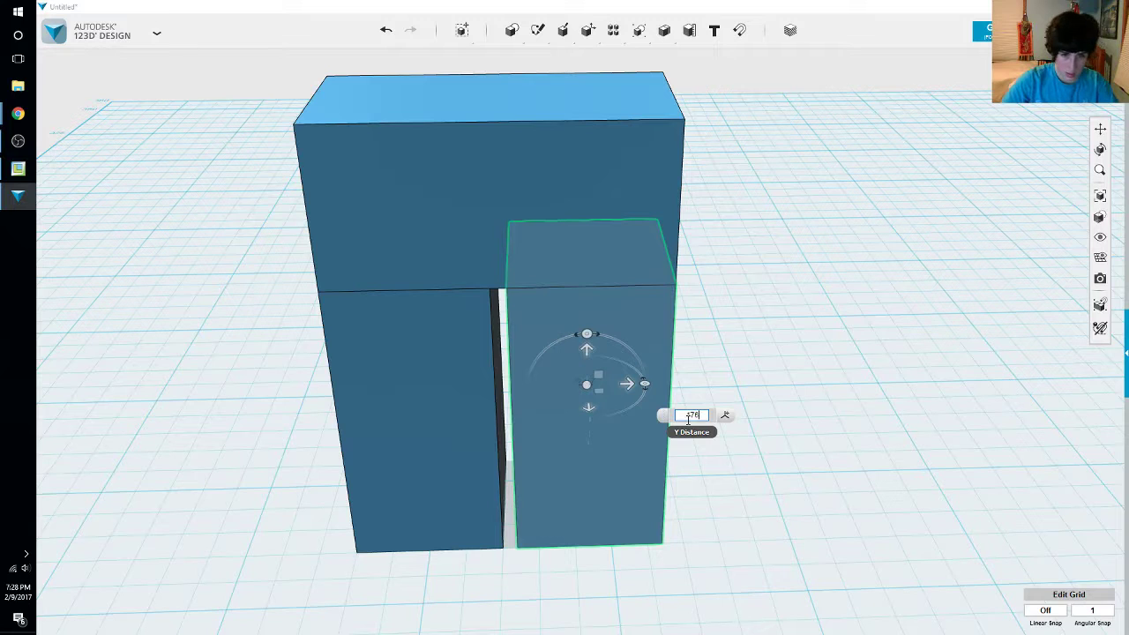
key("Return")
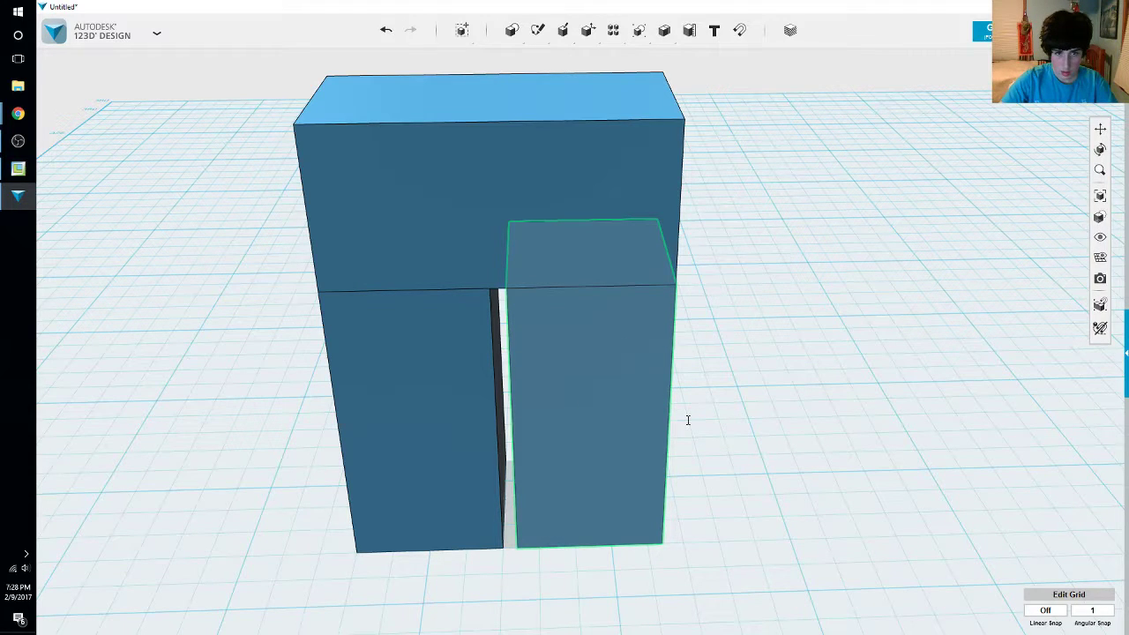
left_click(688, 420)
Try merging the top block with both leg blocks into one solid, and undo the merge
mouse_move(664, 30)
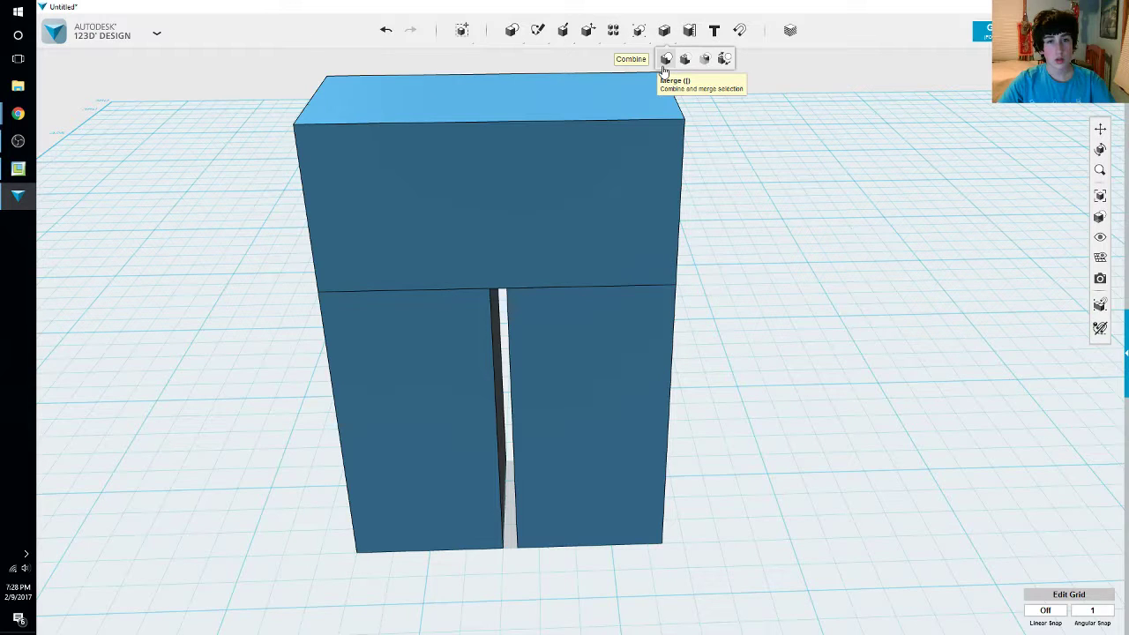
left_click(664, 65)
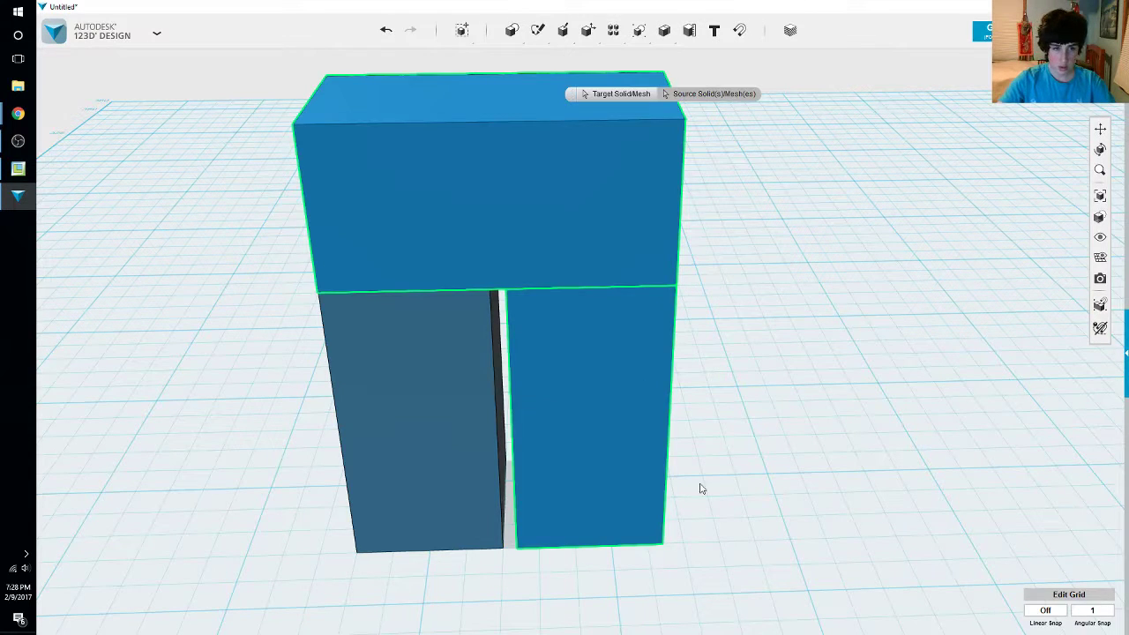
left_click(445, 461)
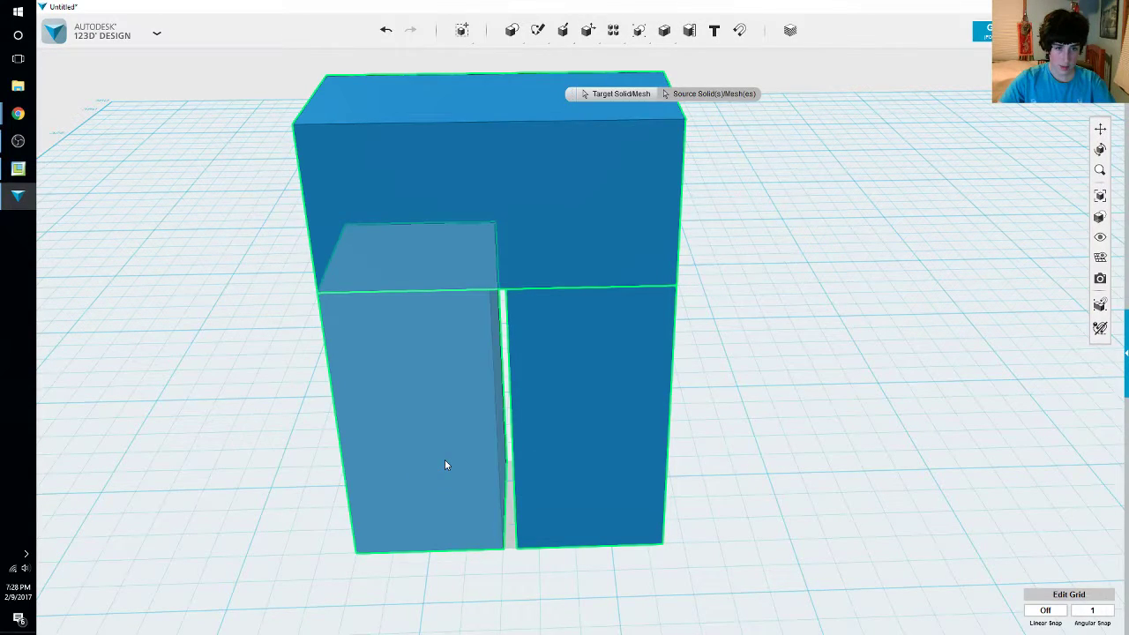
key("Return")
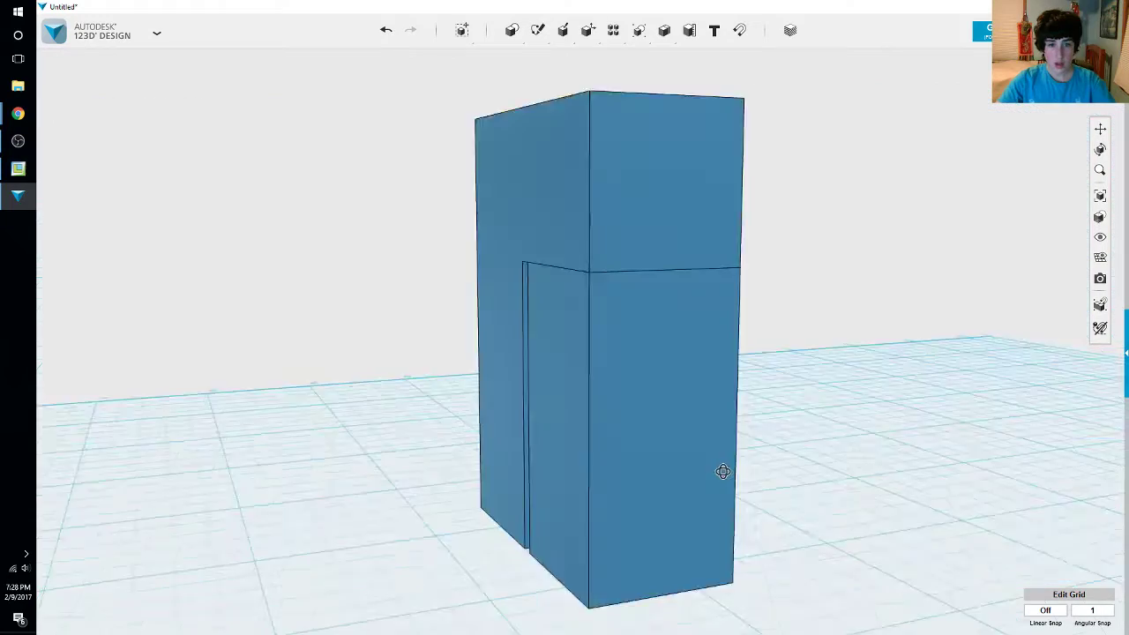
right_click_drag(720, 471, 708, 474)
scroll(713, 470, "up", 6)
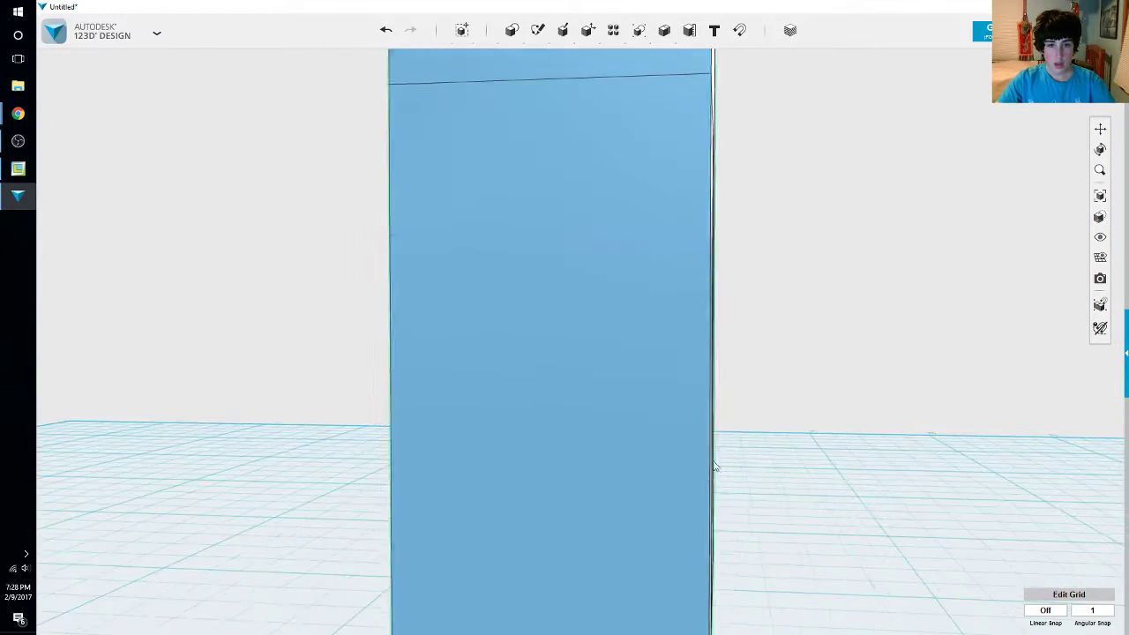
scroll(826, 479, "down", 8)
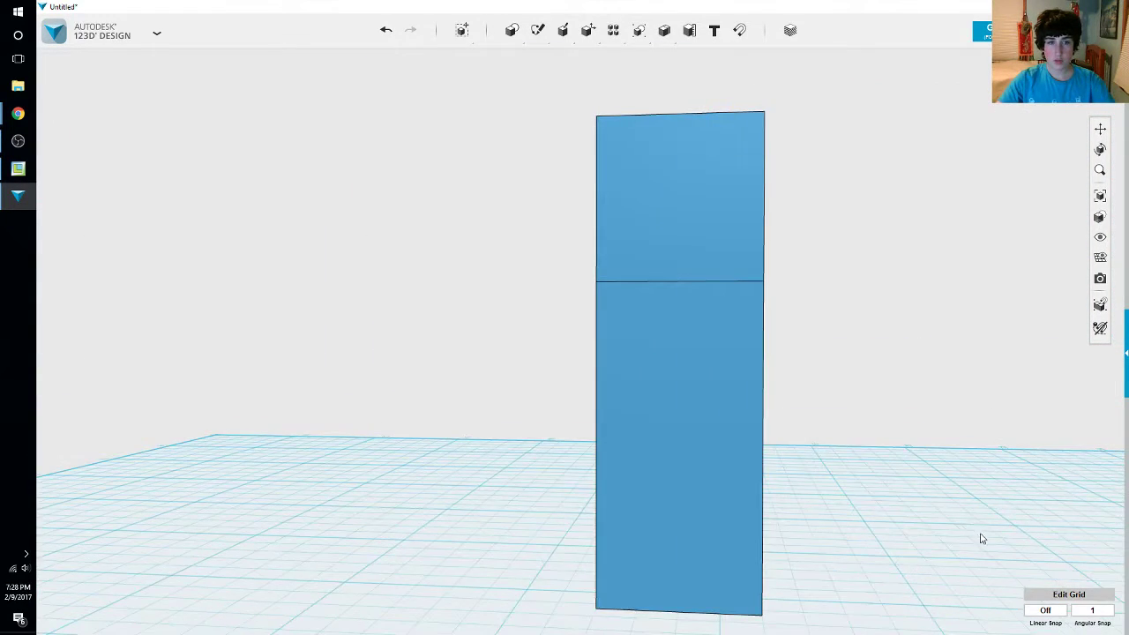
mouse_move(983, 535)
right_mouse_down()
mouse_move(882, 532)
mouse_move(965, 530)
mouse_move(967, 544)
right_mouse_up()
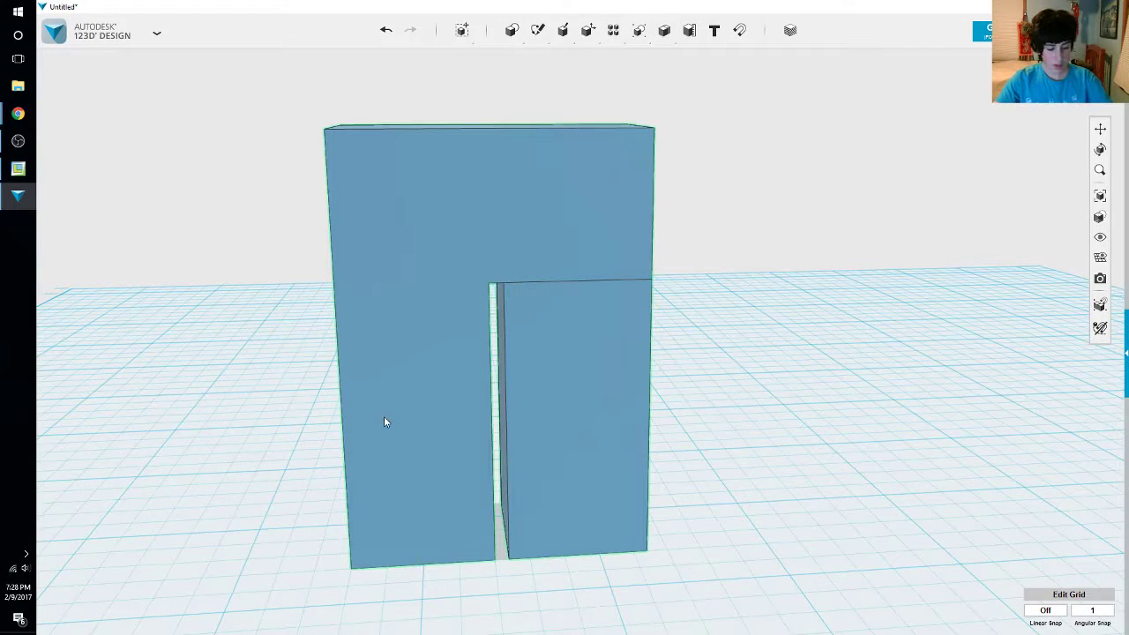
left_click(383, 419)
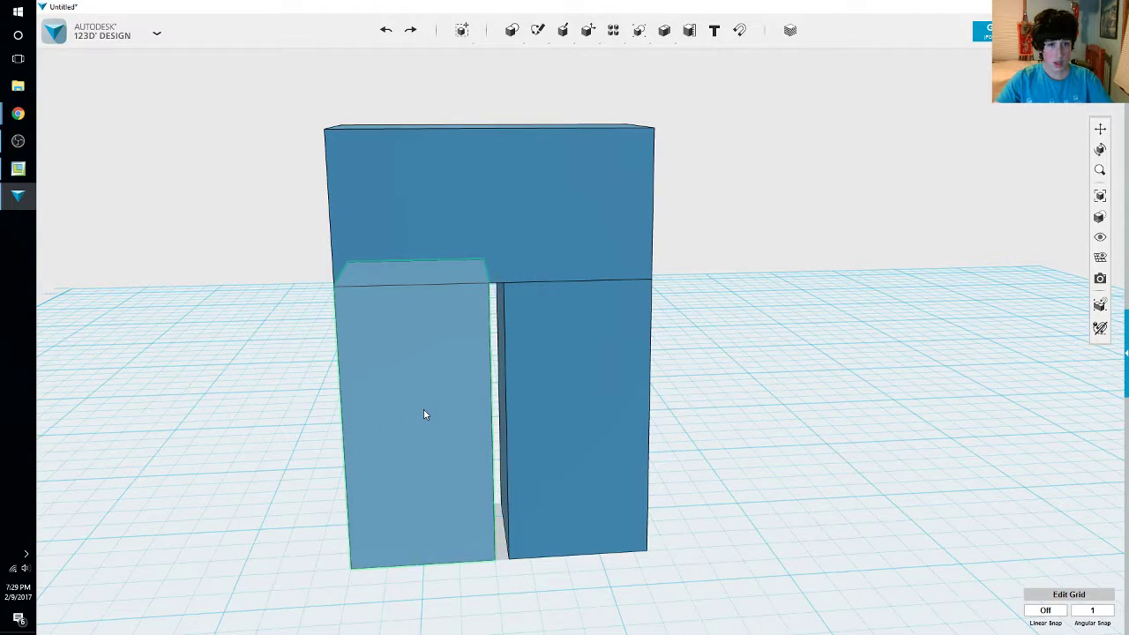
Move the left leg block -.001 mm along the Y axis
left_click(424, 412)
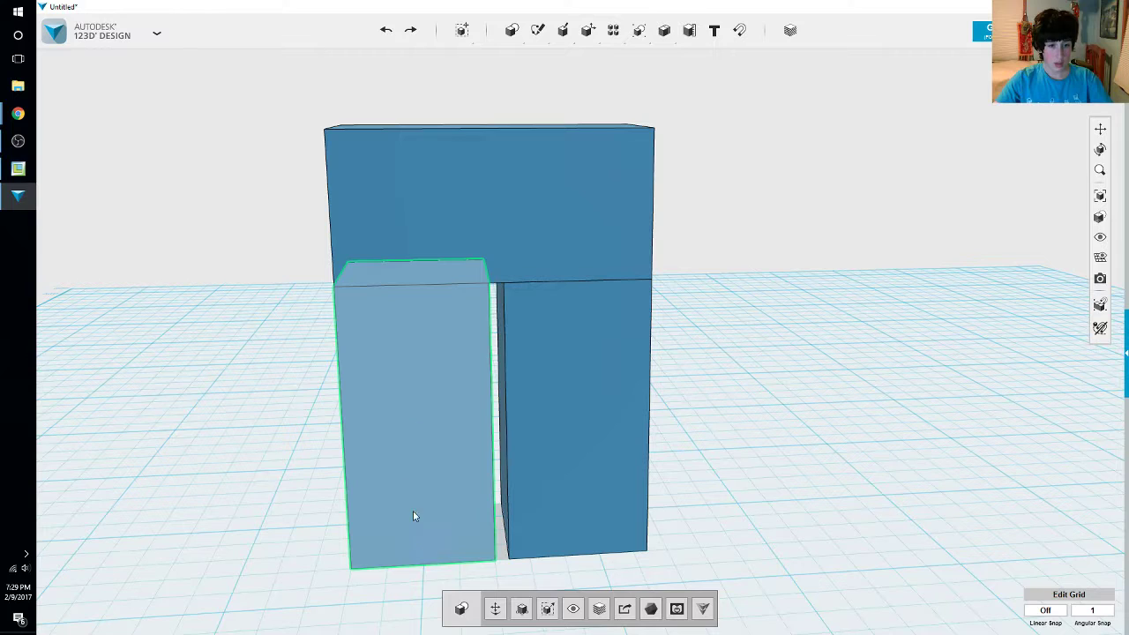
left_click(495, 609)
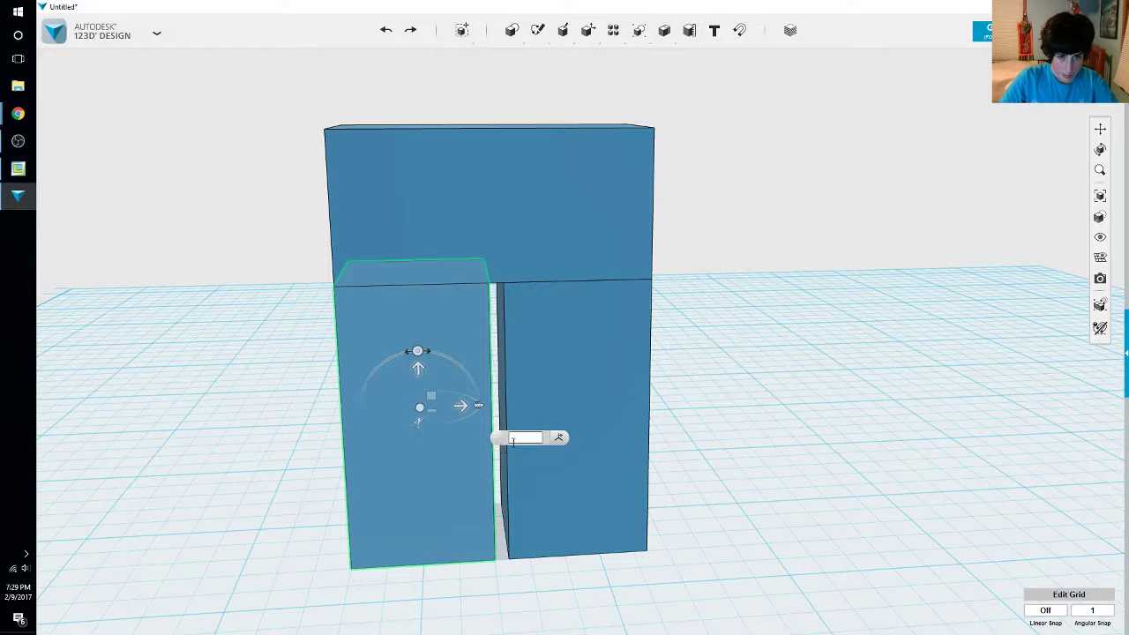
left_click(516, 440)
type("-.001")
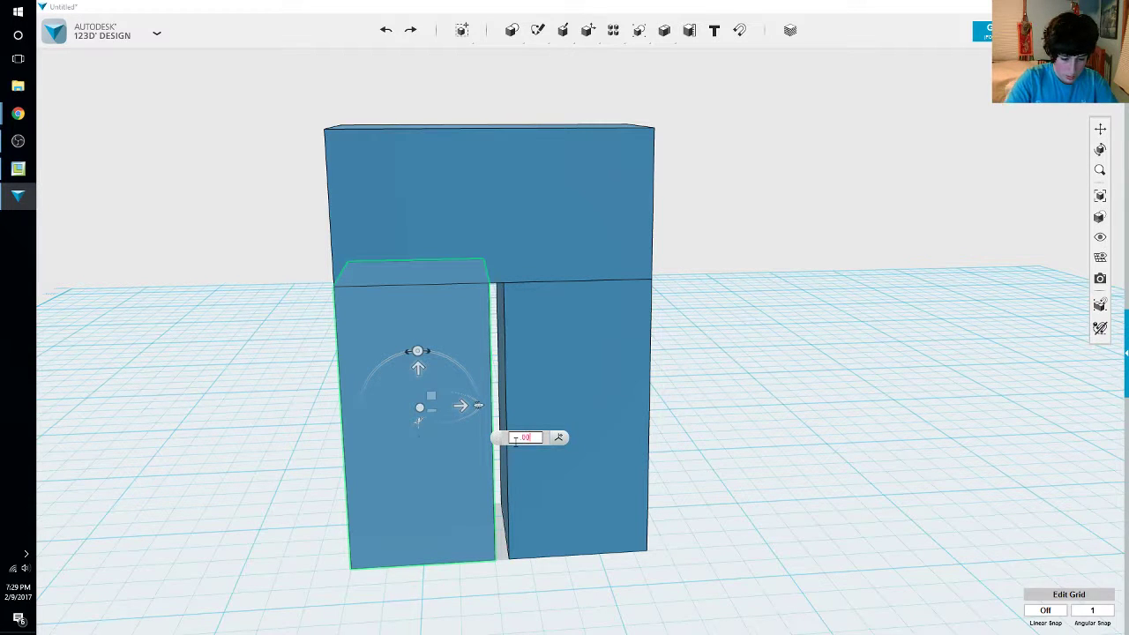
key("Return")
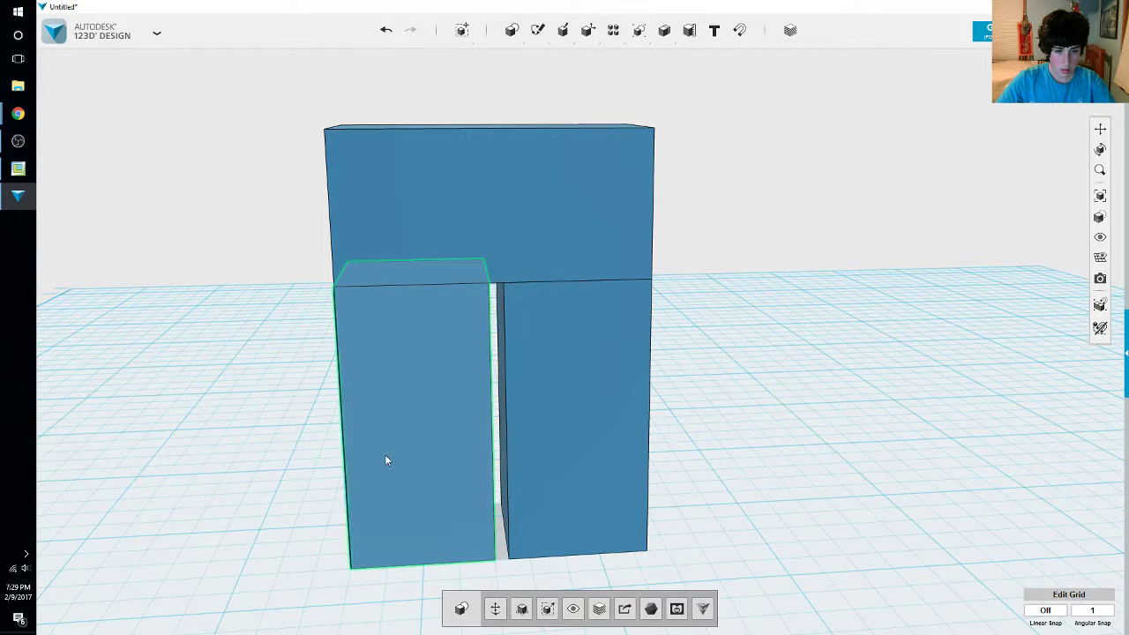
left_click(495, 609)
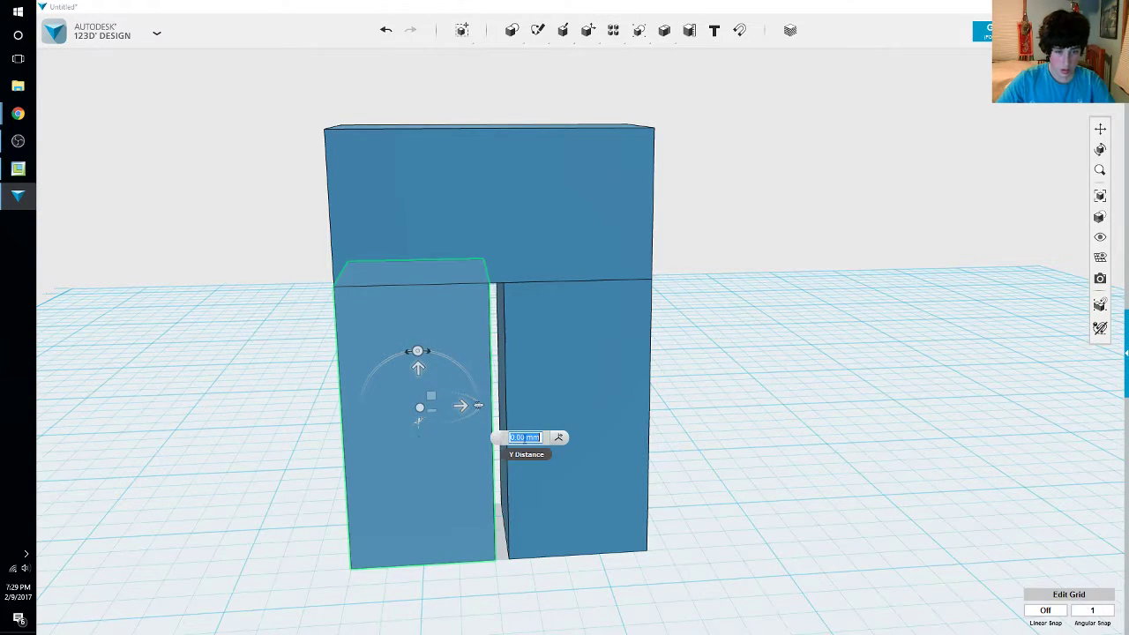
left_click(525, 438)
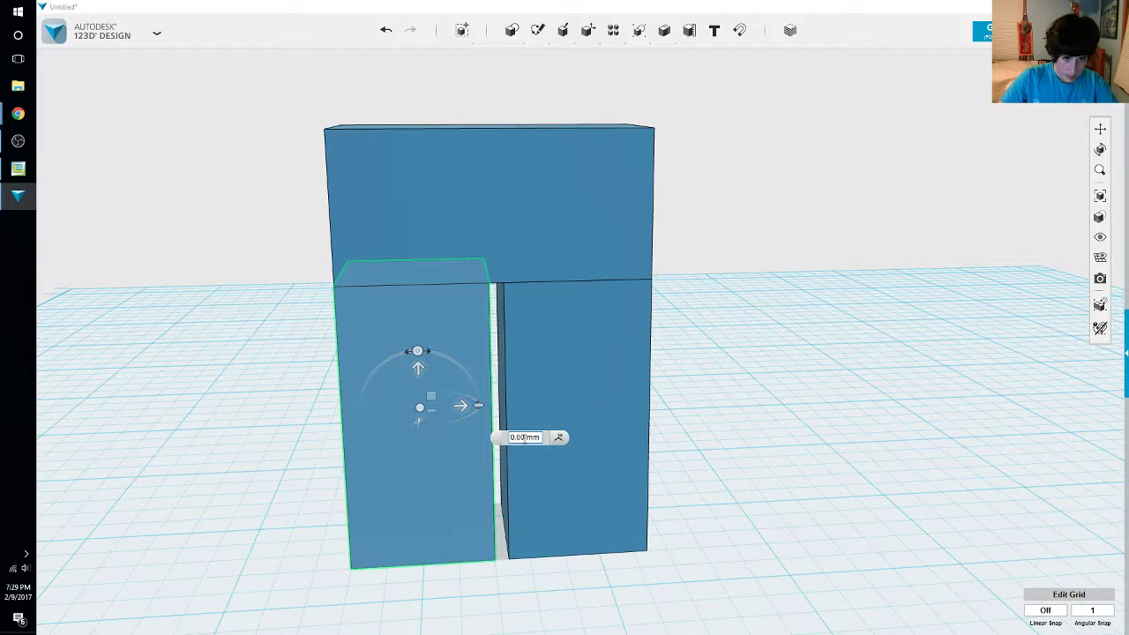
left_click_drag(541, 438, 479, 441)
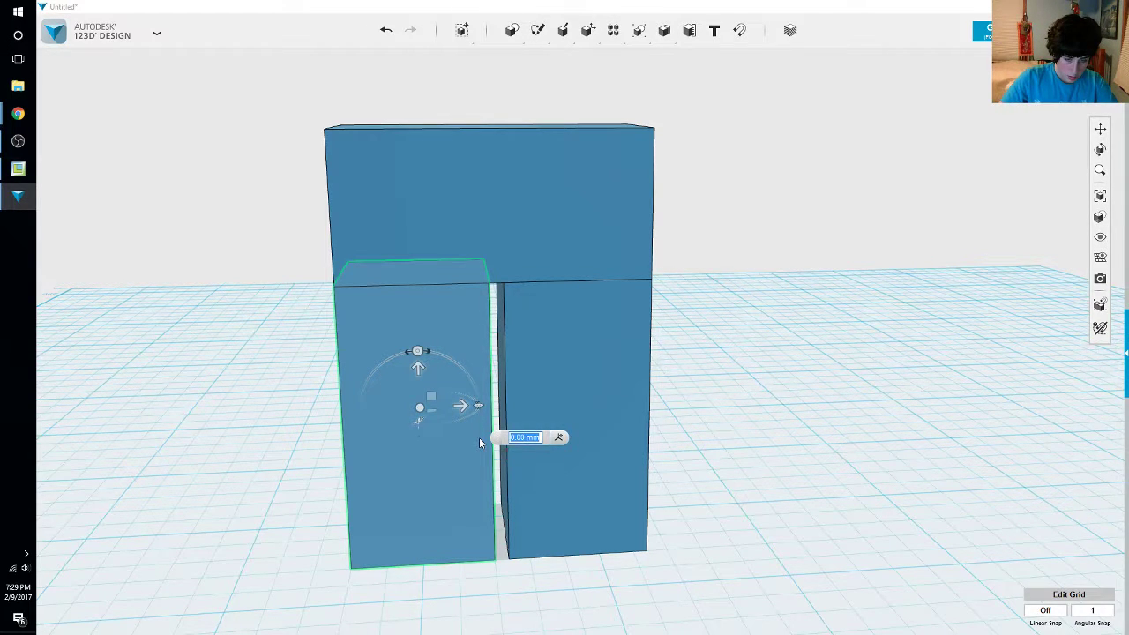
type(".")
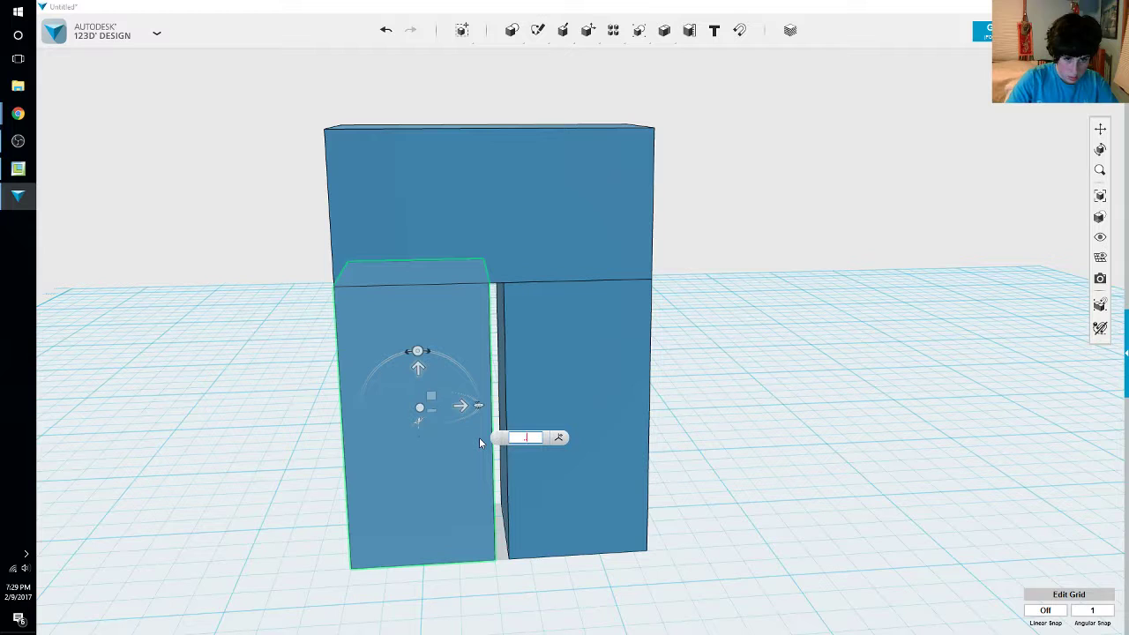
key("BackSpace")
key("Escape")
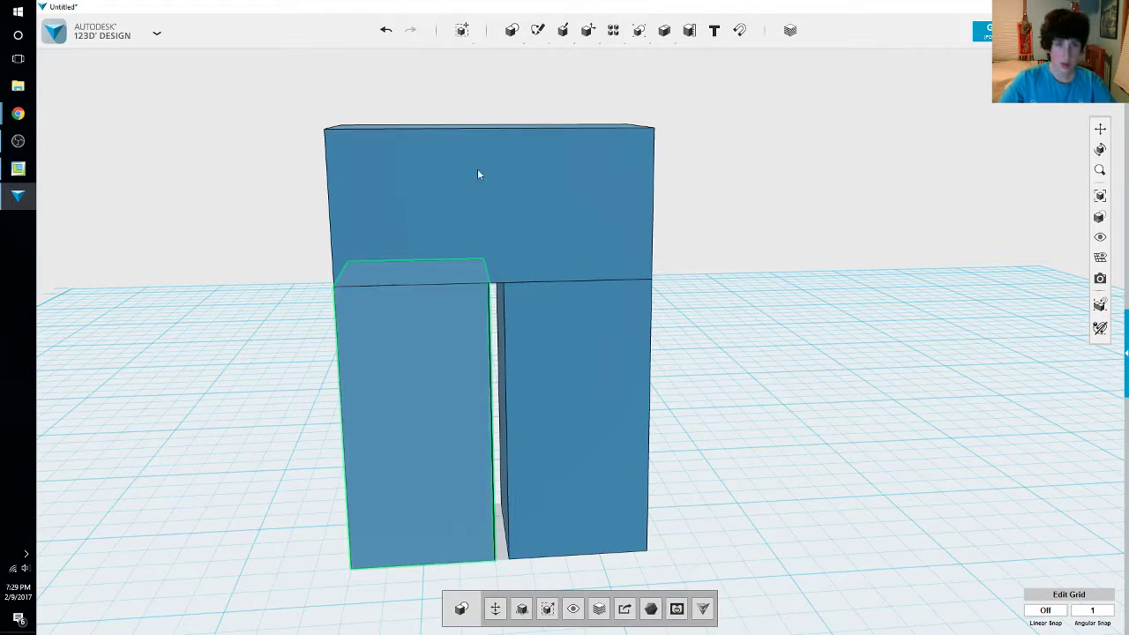
Merge the top block, the right leg block and the left leg block into one solid
mouse_move(644, 36)
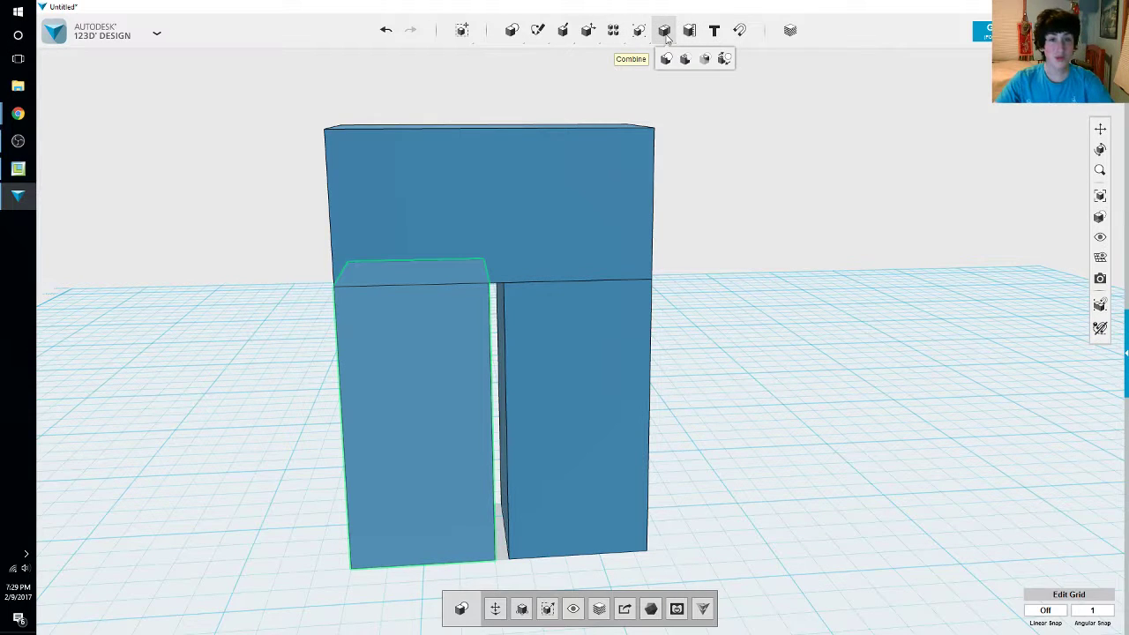
left_click(666, 59)
left_click(537, 276)
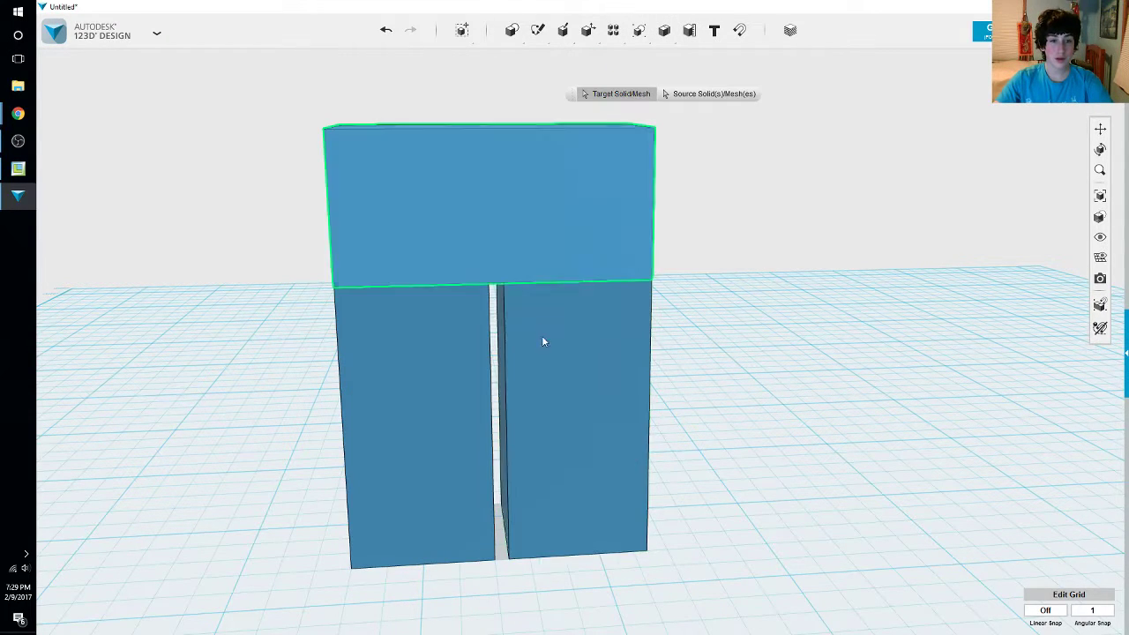
left_click(542, 336)
left_click(447, 357)
key("Return")
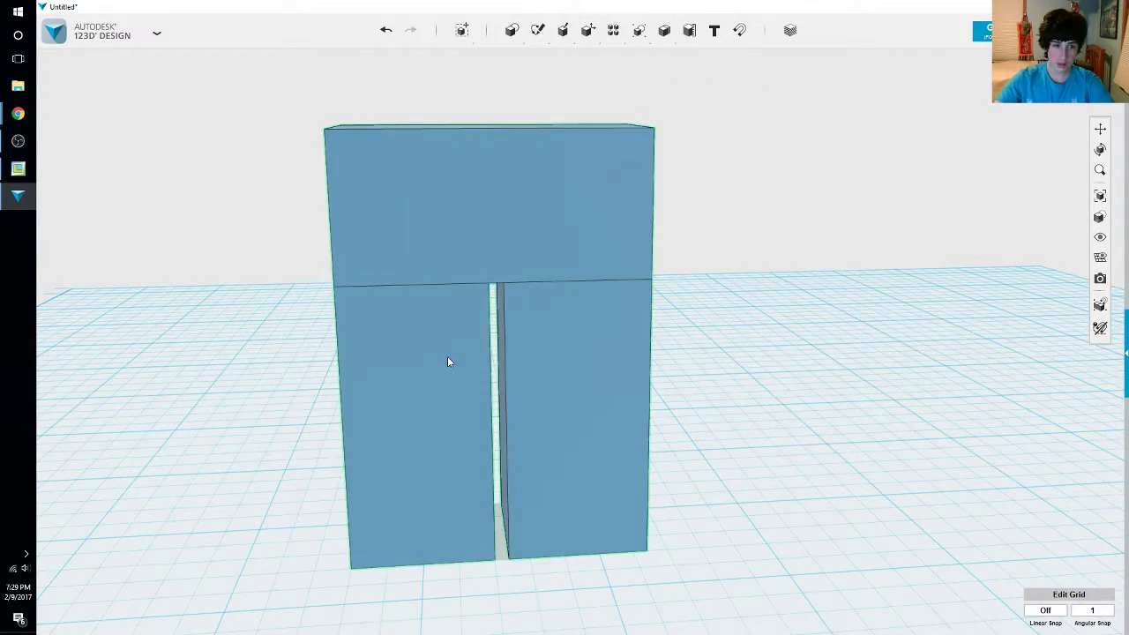
mouse_move(729, 359)
right_mouse_down()
mouse_move(622, 394)
mouse_move(539, 363)
mouse_move(729, 380)
right_mouse_up()
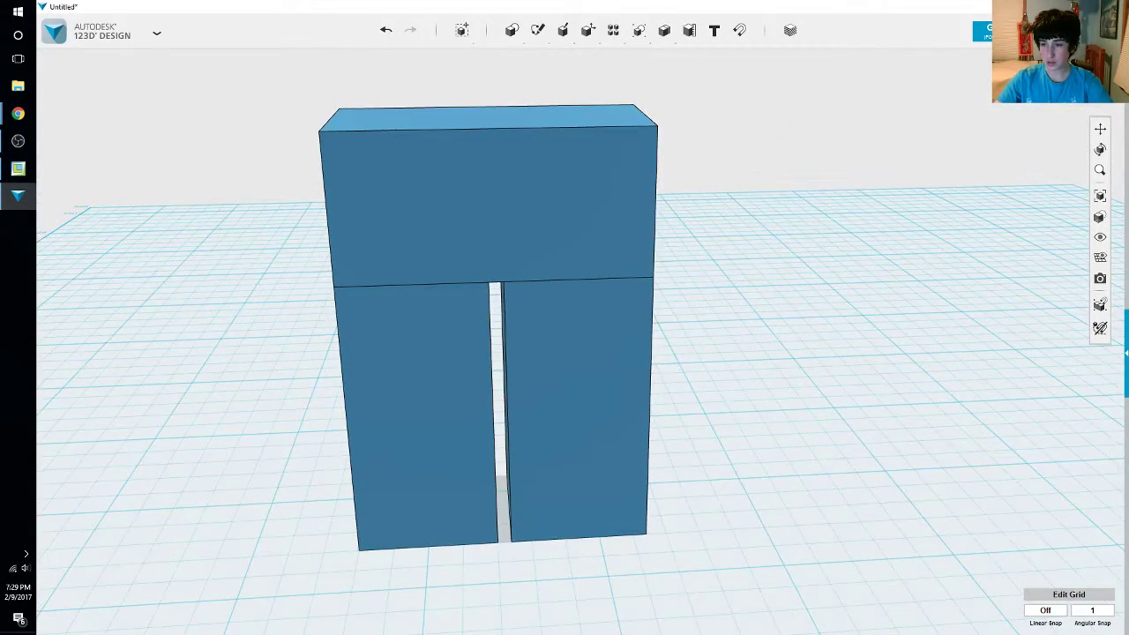
Switch to Chrome to view the Minecraft Steve reference image, and return to the 123D Design model
key("alt+Tab")
left_click_drag(983, 157, 769, 55)
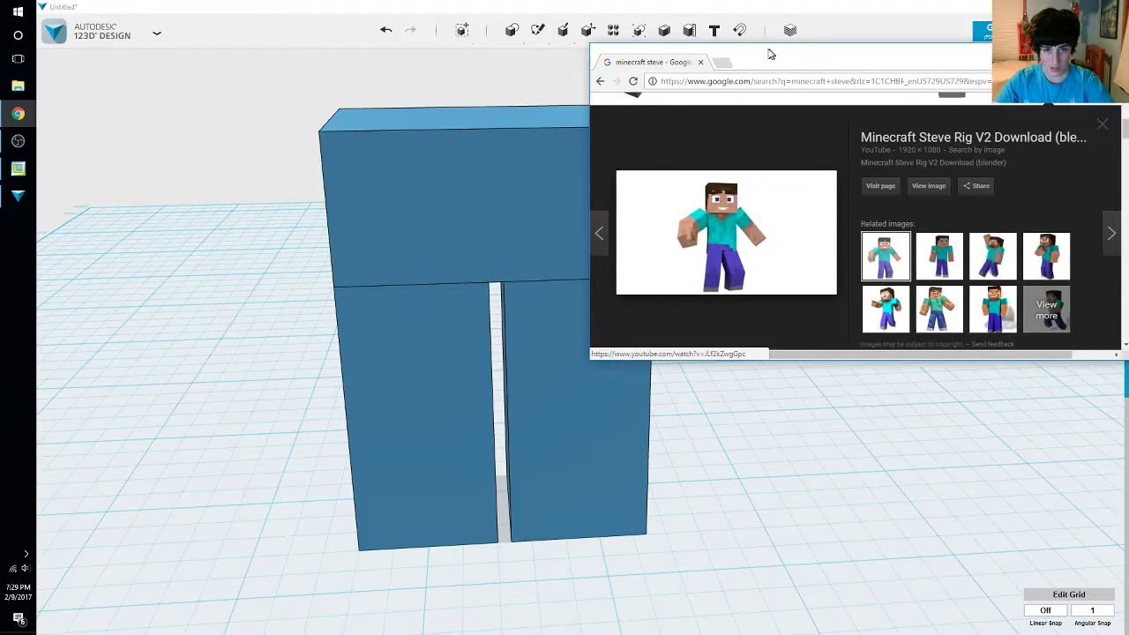
key("alt+Tab")
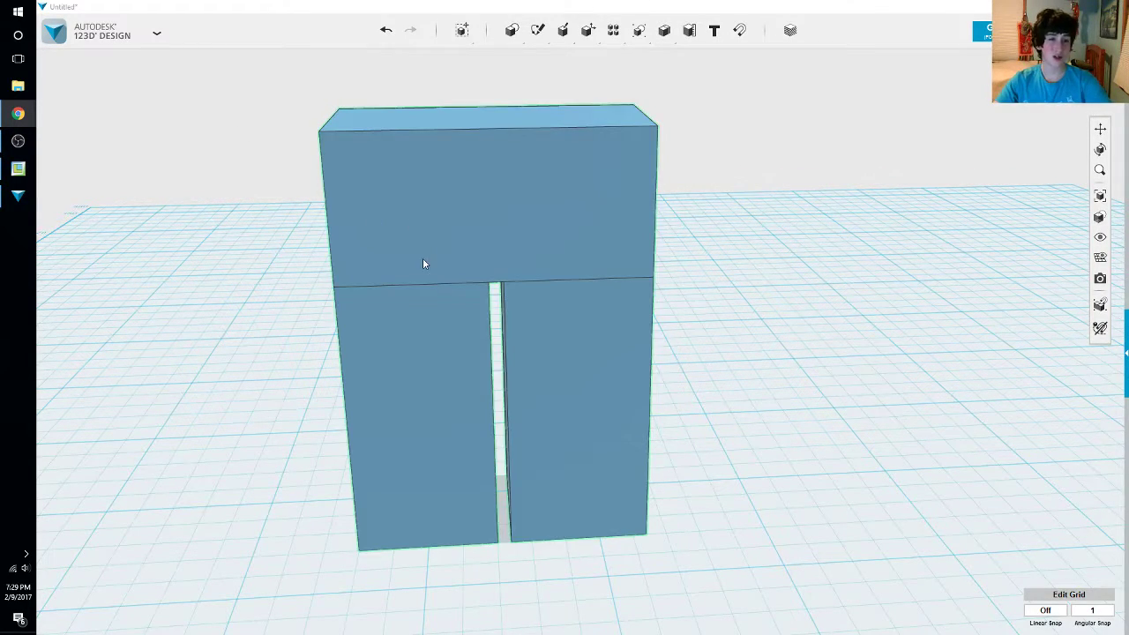
Undo the merge of the top block and the two legs
right_click_drag(703, 354, 746, 353)
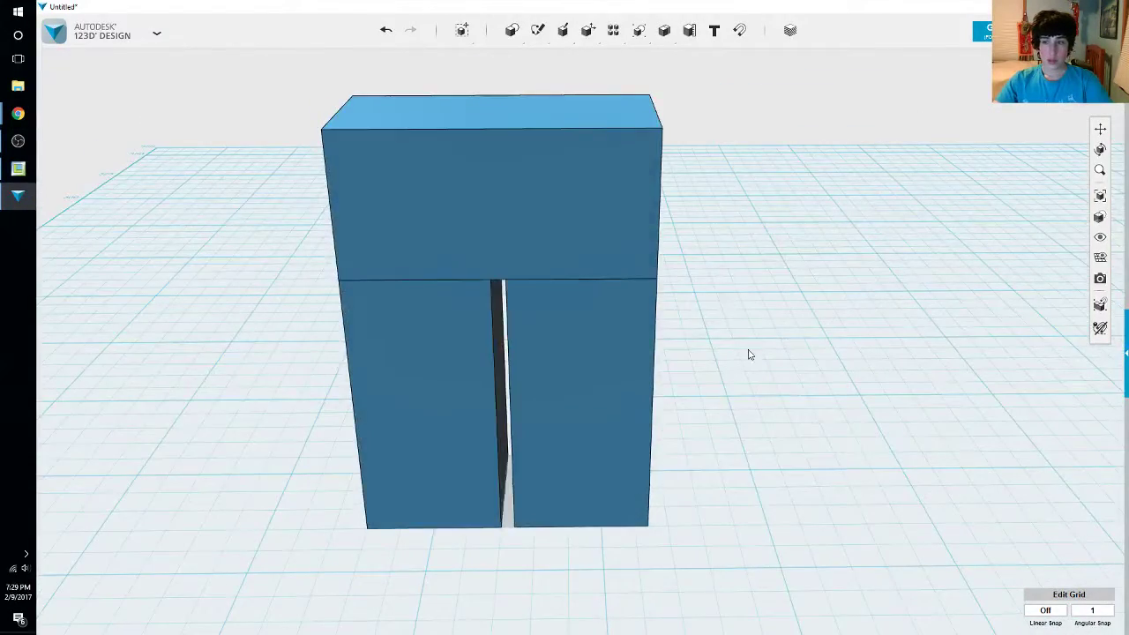
left_click(540, 119)
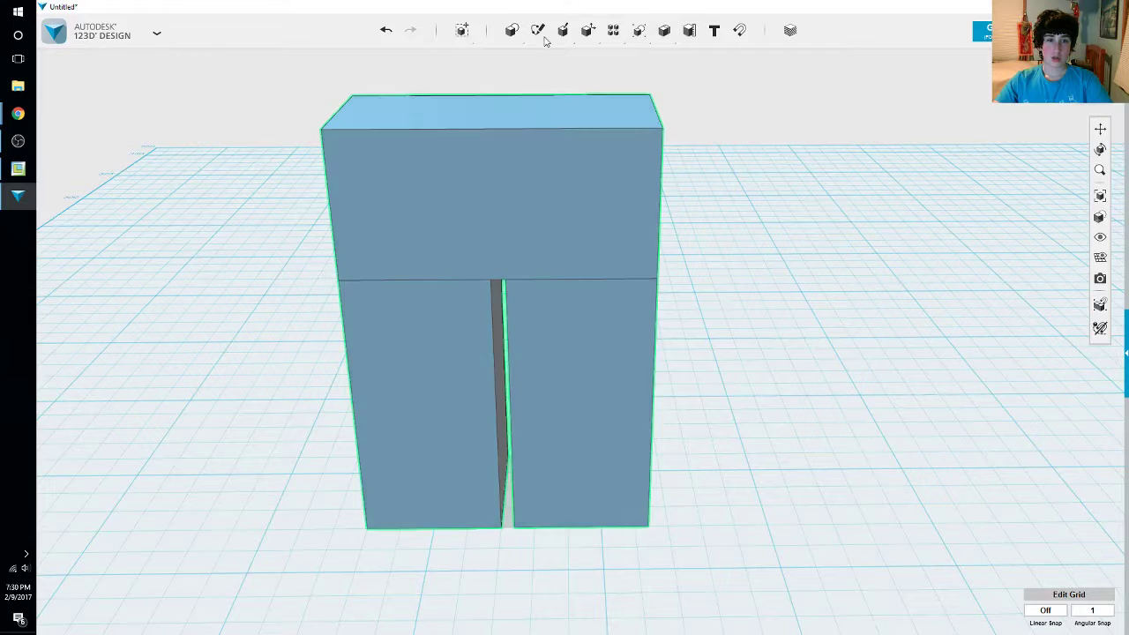
mouse_move(474, 37)
mouse_move(511, 36)
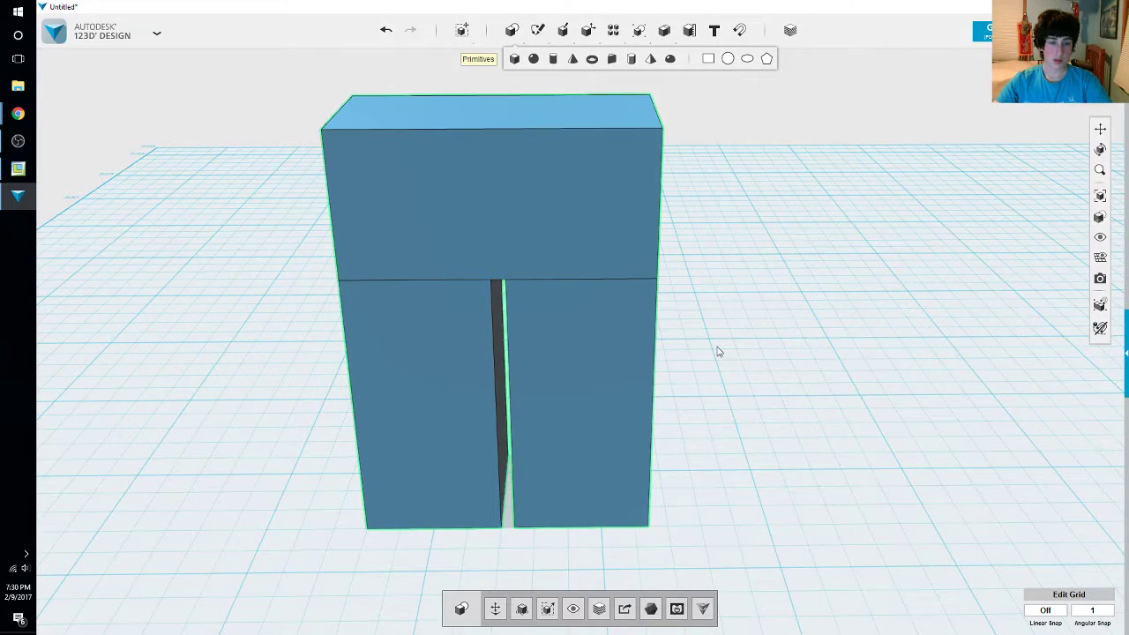
key("ctrl+z")
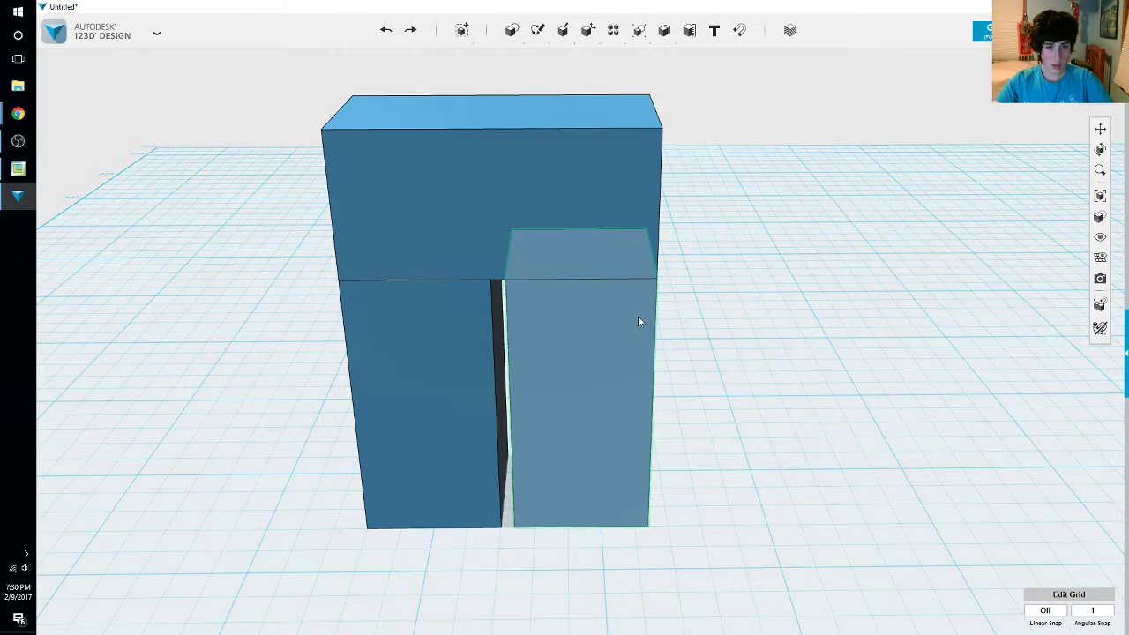
Duplicate the top block and raise the copy vertically until its base is roughly level with the original's upper face
left_click(489, 180)
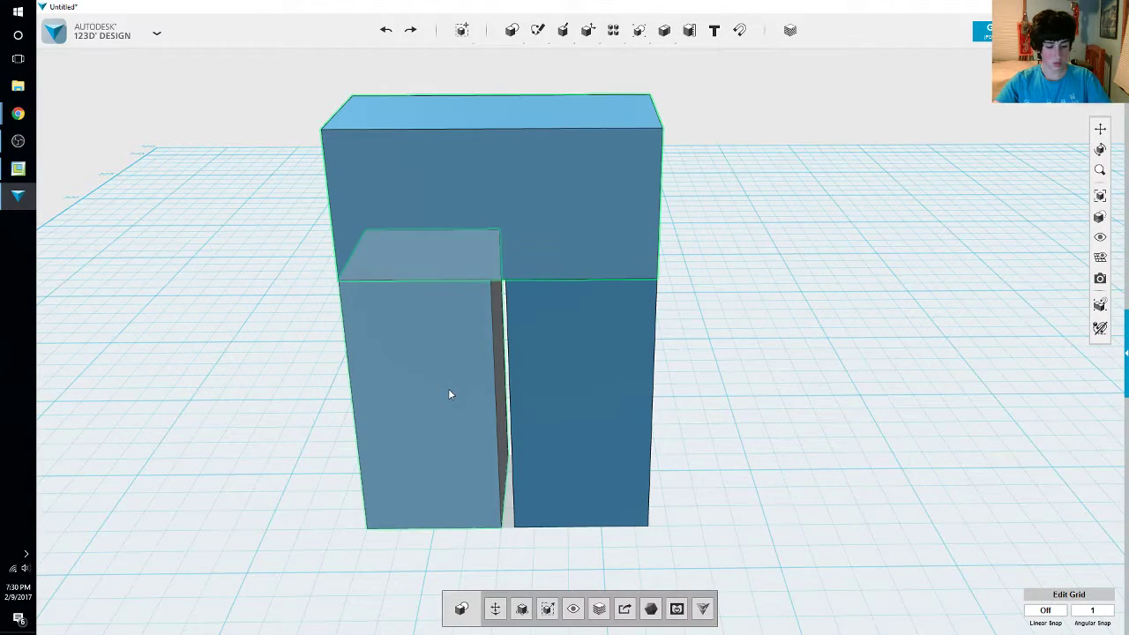
key("ctrl+t")
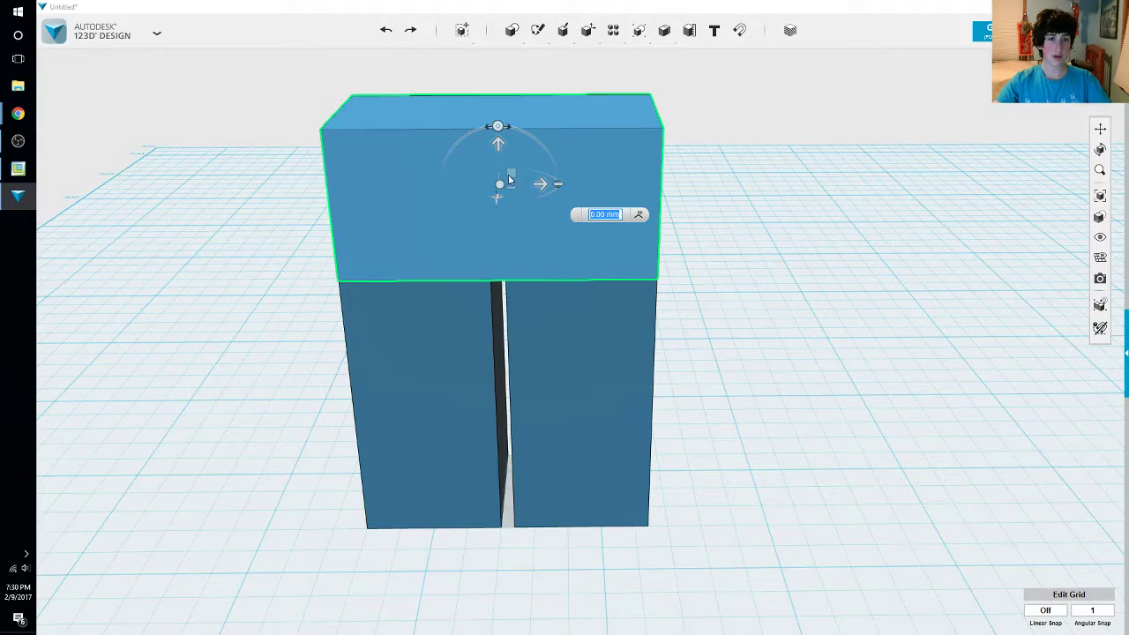
left_click_drag(508, 174, 493, 97)
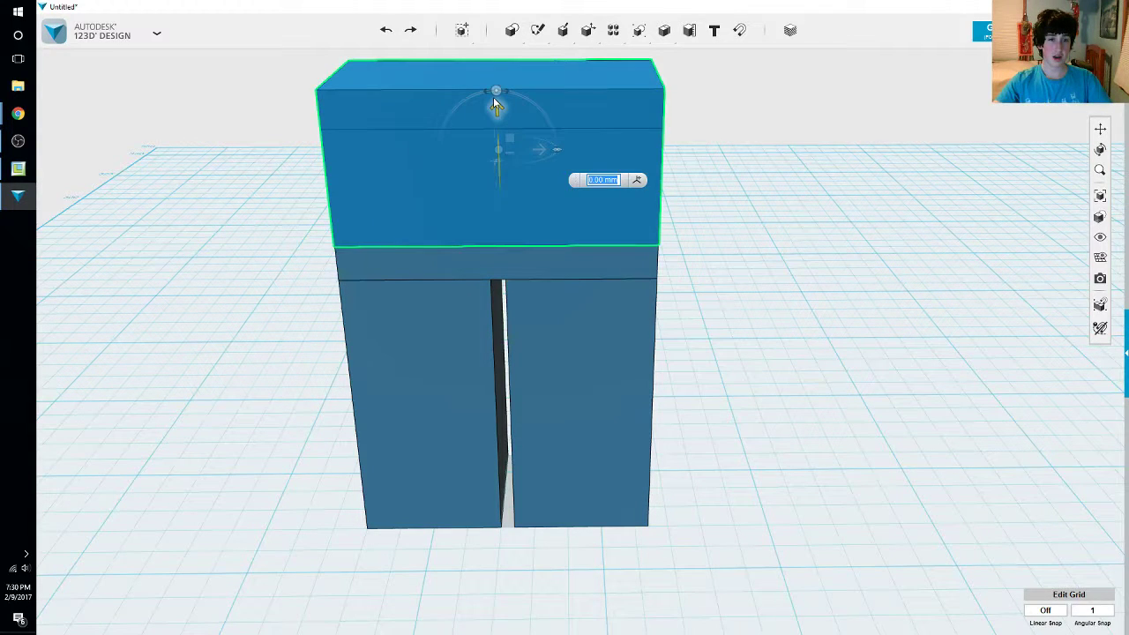
left_click(1100, 195)
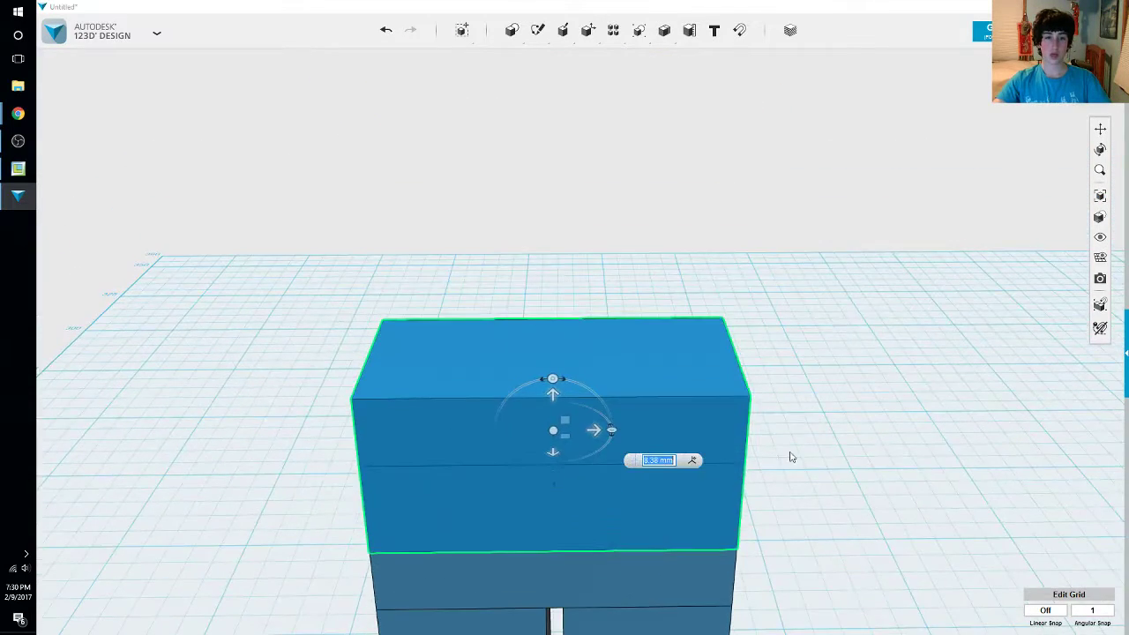
left_click_drag(555, 394, 545, 310)
left_click(848, 428)
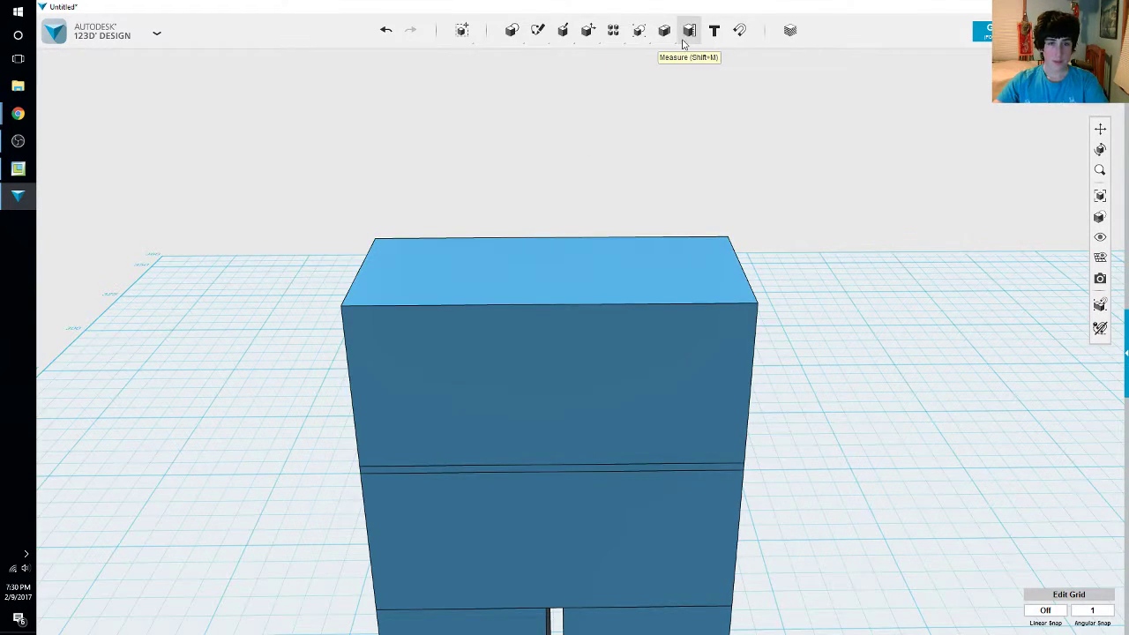
Switch to Chrome and place the Minecraft Steve reference image beside the model to compare the body and leg proportions
mouse_move(660, 44)
left_click(18, 113)
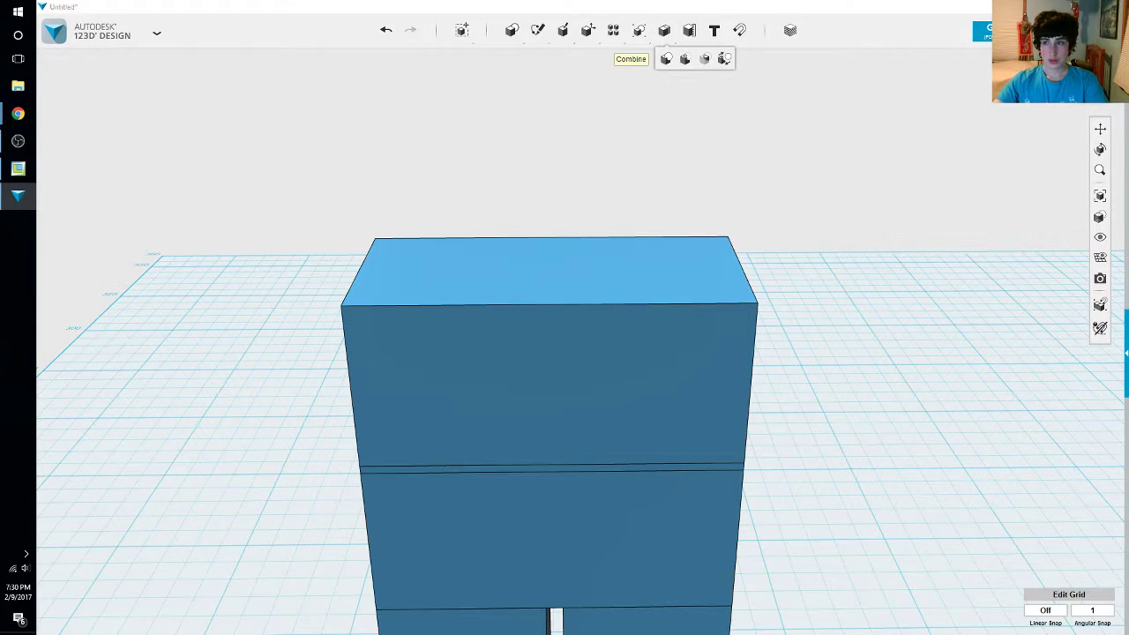
left_click_drag(945, 118, 776, 66)
middle_click_drag(874, 498, 868, 275)
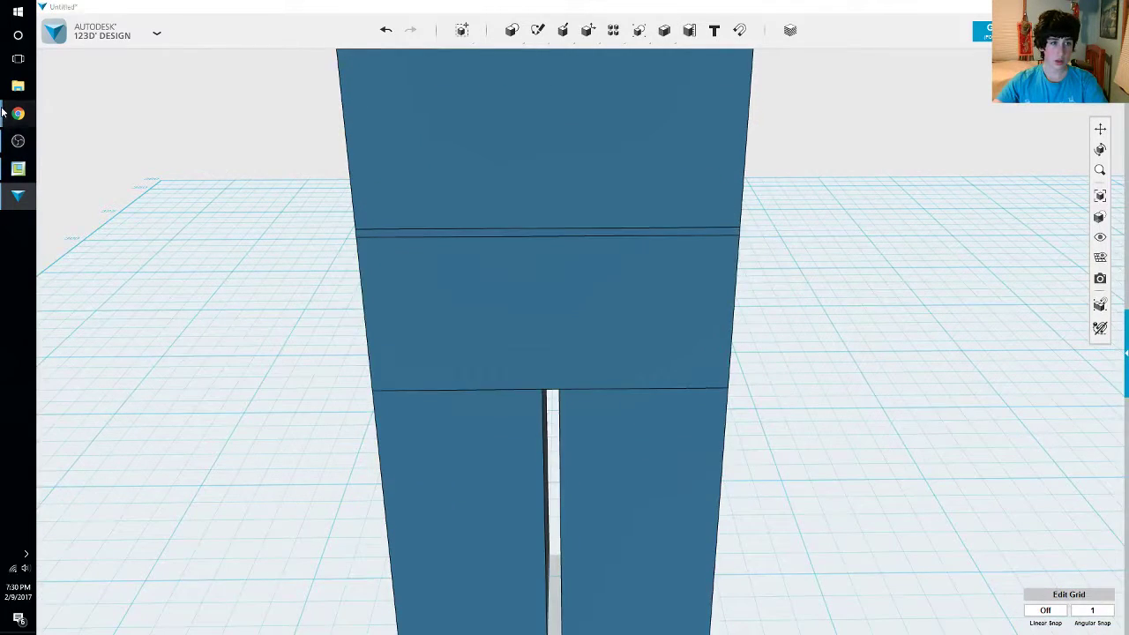
mouse_move(18, 114)
left_click(95, 163)
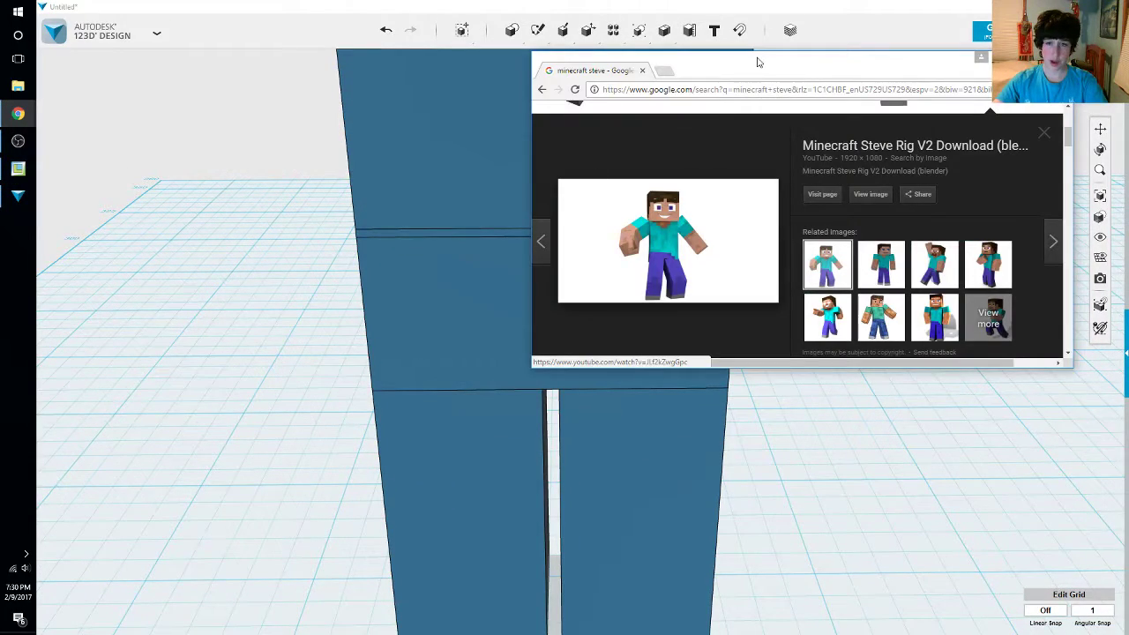
left_click_drag(756, 63, 901, 137)
scroll(525, 286, "down", 3)
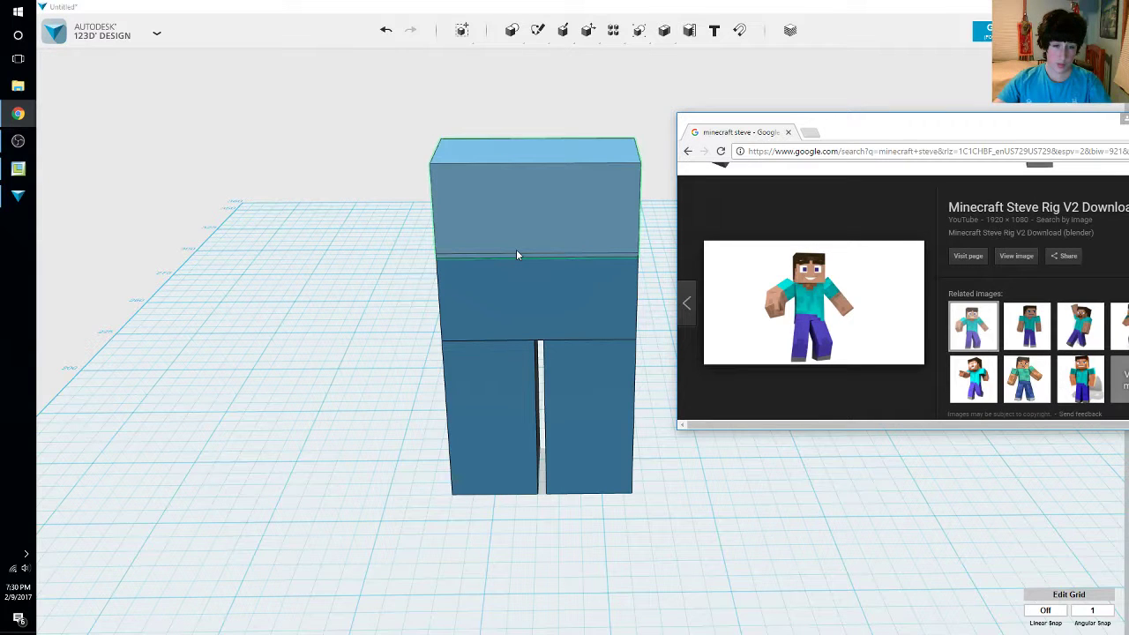
left_click_drag(847, 130, 1033, 25)
left_click(777, 446)
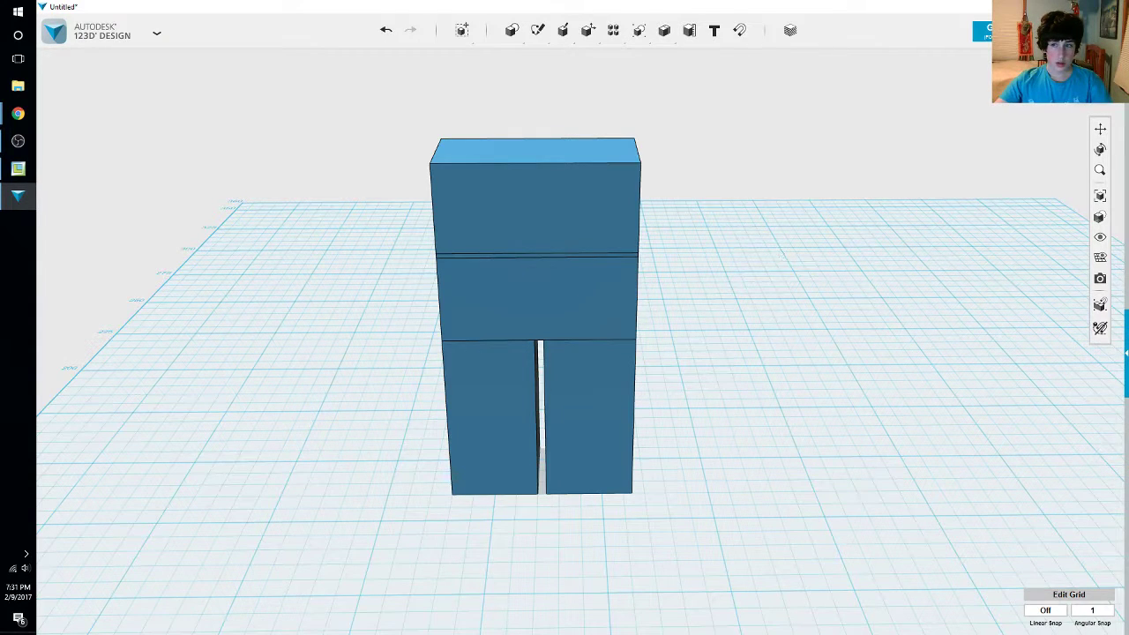
key("alt+Tab")
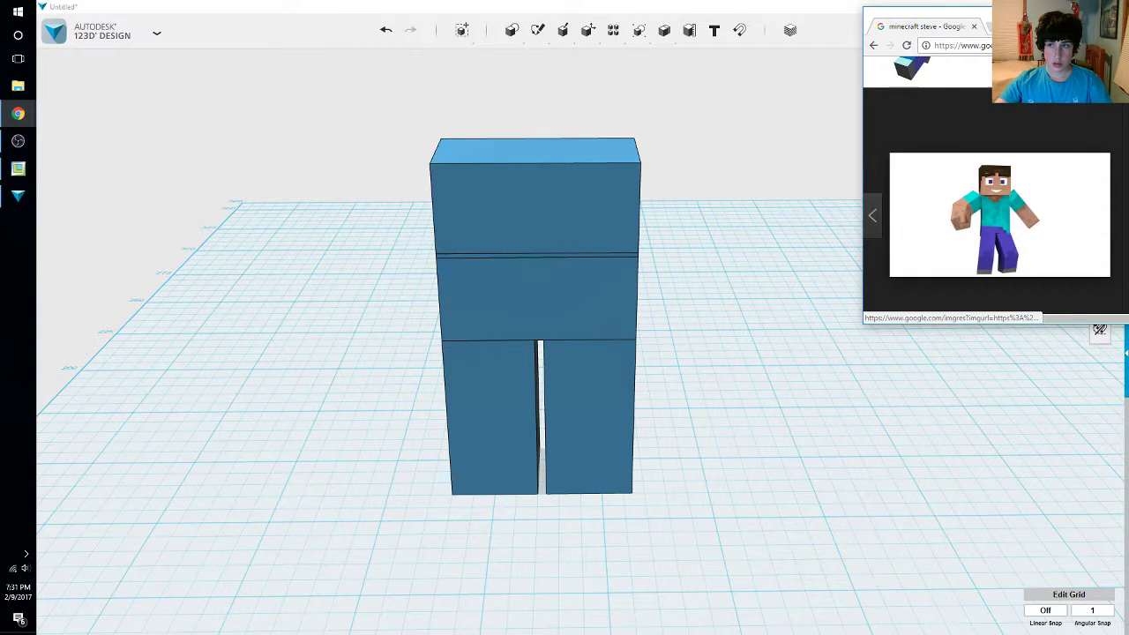
left_click_drag(1060, 28, 895, 78)
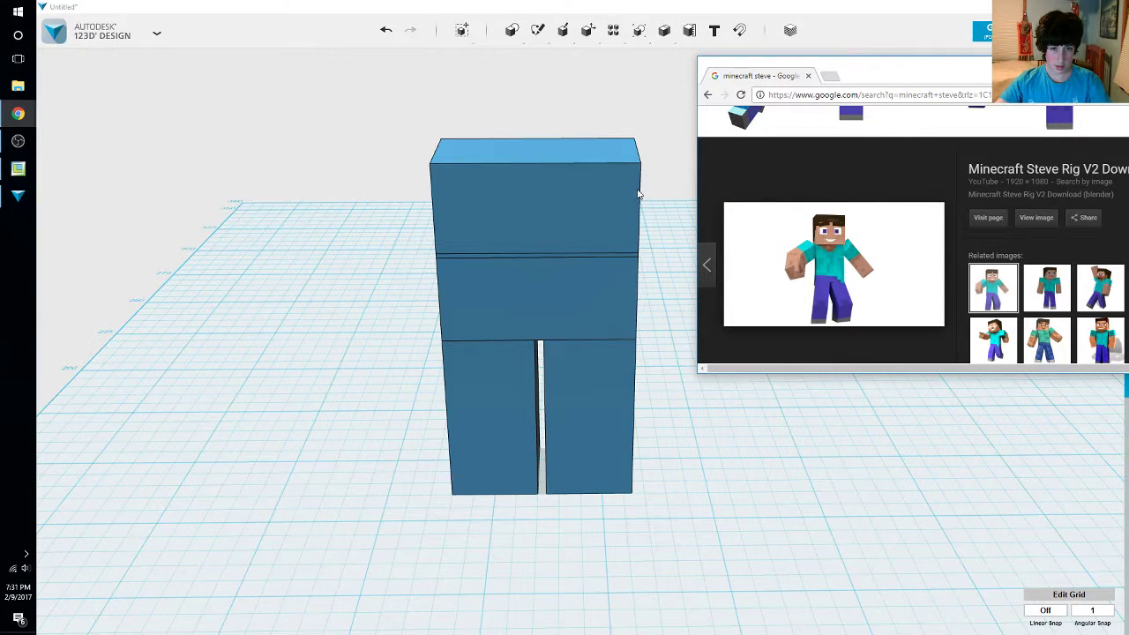
In 123D Design, merge the two stacked body blocks and both leg blocks into one solid
left_click(663, 39)
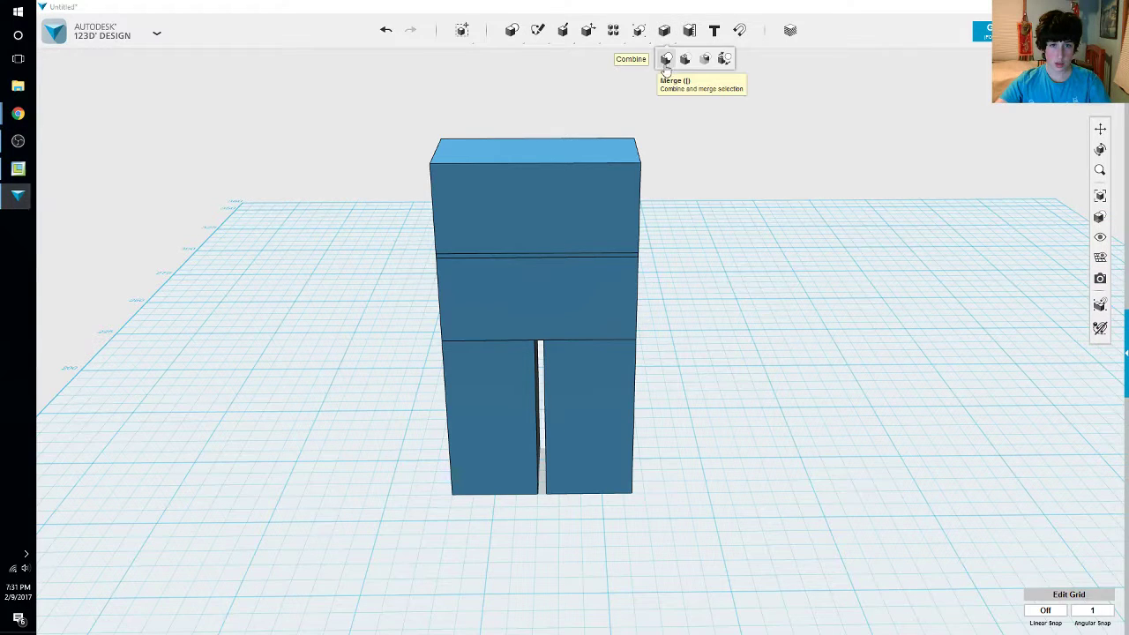
left_click(664, 57)
left_click(603, 269)
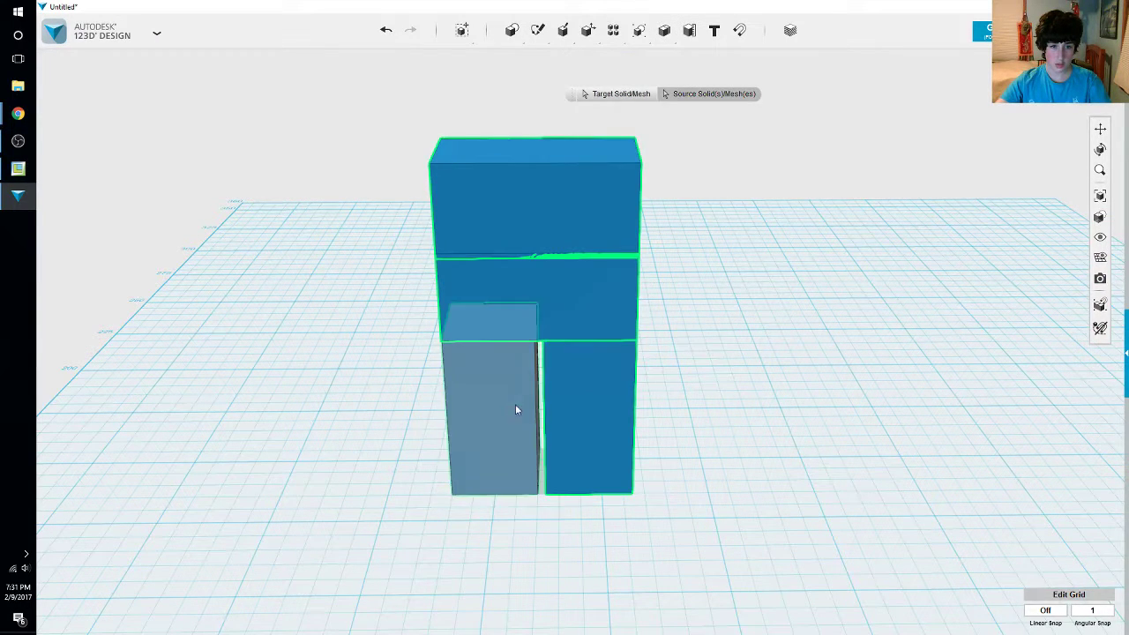
left_click(492, 398)
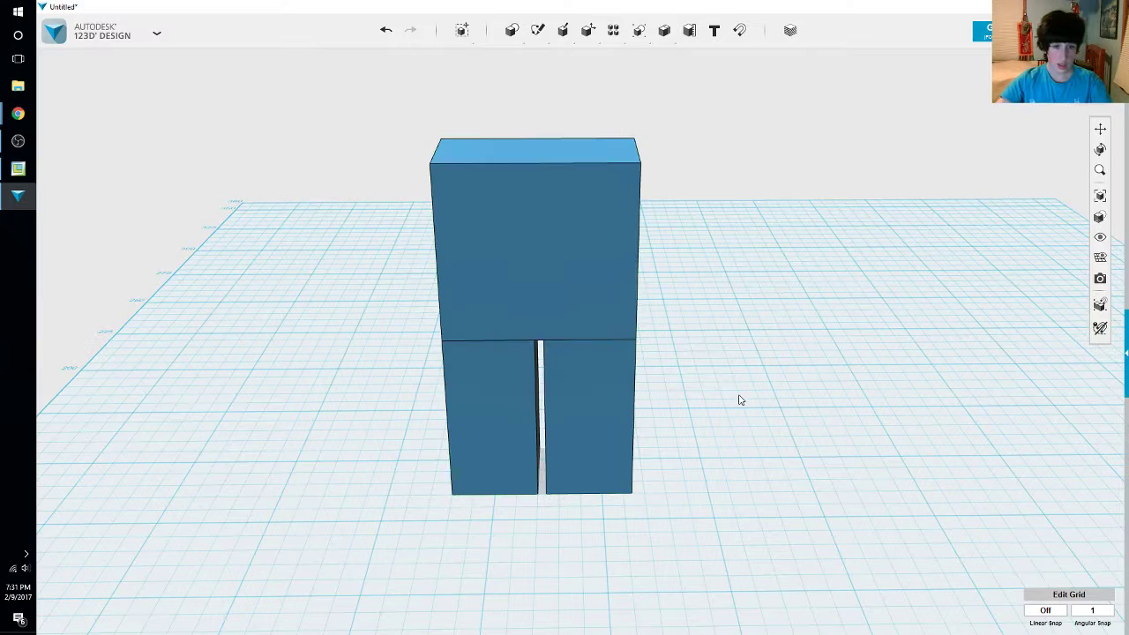
Place a 20 × 20 × 20 box centrally on the body's upper face as the head
right_click_drag(797, 446, 797, 436)
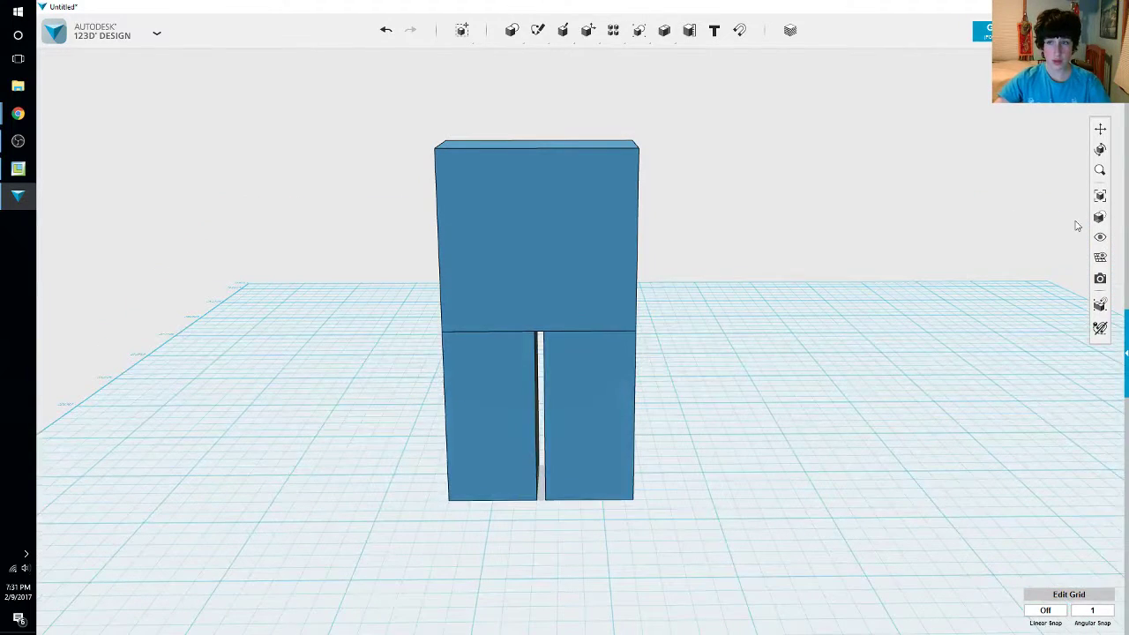
mouse_move(1128, 67)
left_mouse_down()
mouse_move(1059, 68)
mouse_move(1128, 67)
left_mouse_up()
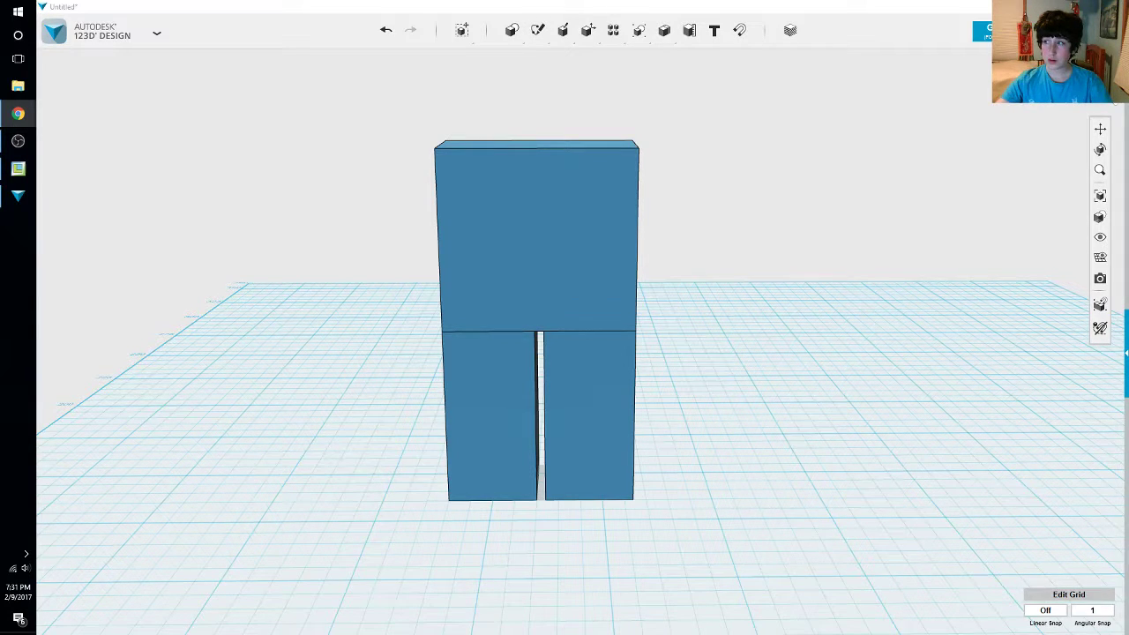
right_click_drag(794, 353, 772, 326)
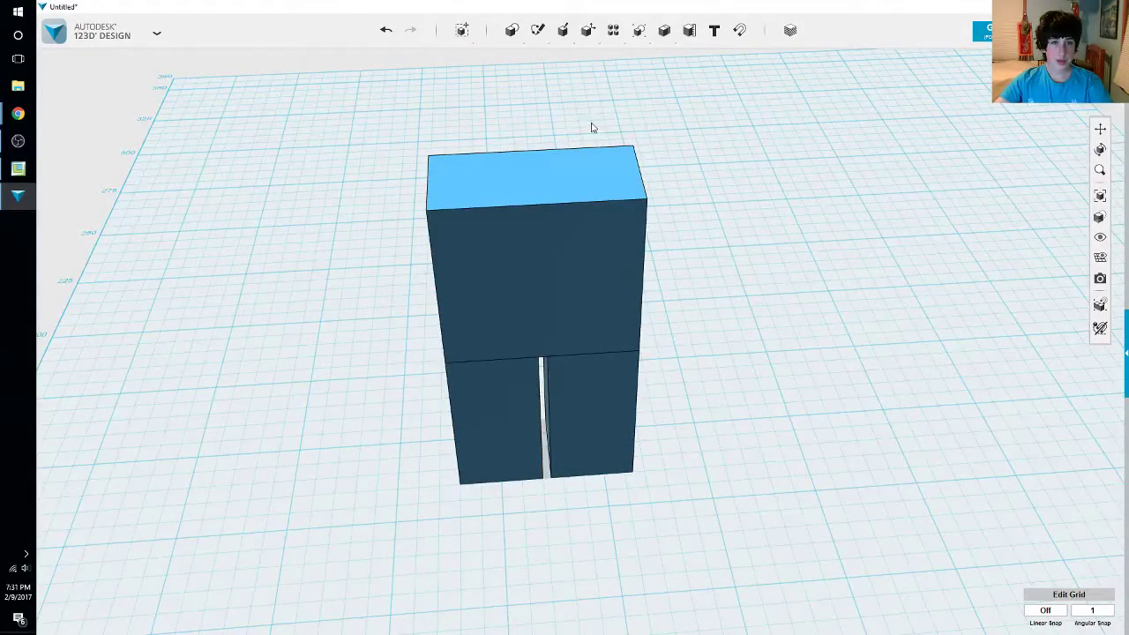
mouse_move(511, 29)
left_click(515, 57)
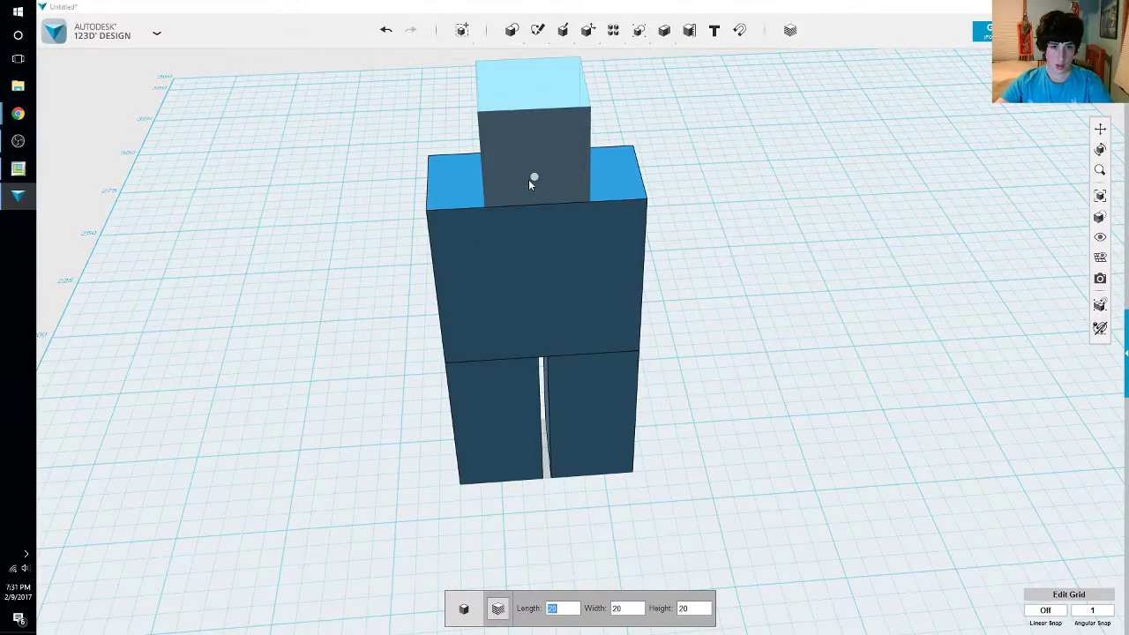
left_click(531, 183)
right_click_drag(530, 182, 604, 236)
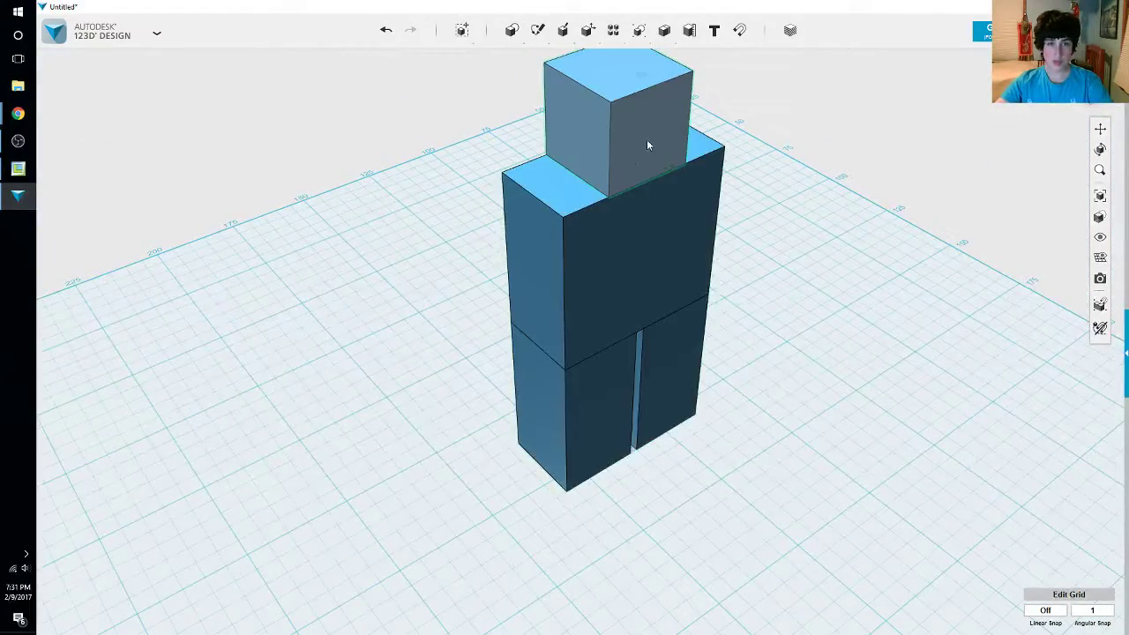
Resize the head box's base to about 17.5 by 20.6 mm with Smart Scale
left_click(651, 138)
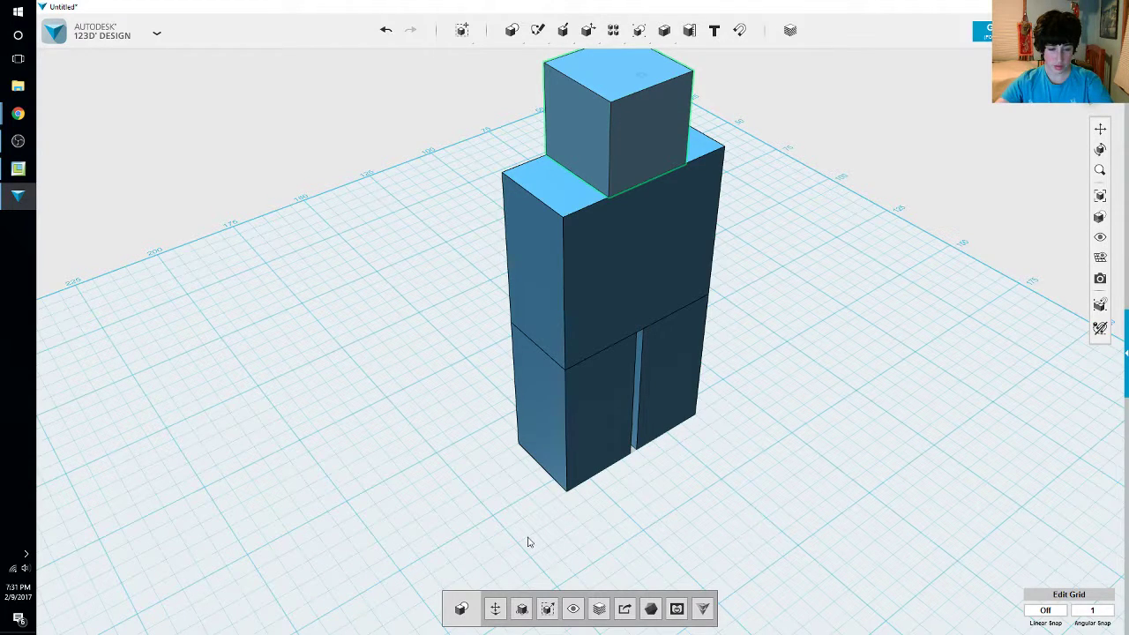
left_click(495, 609)
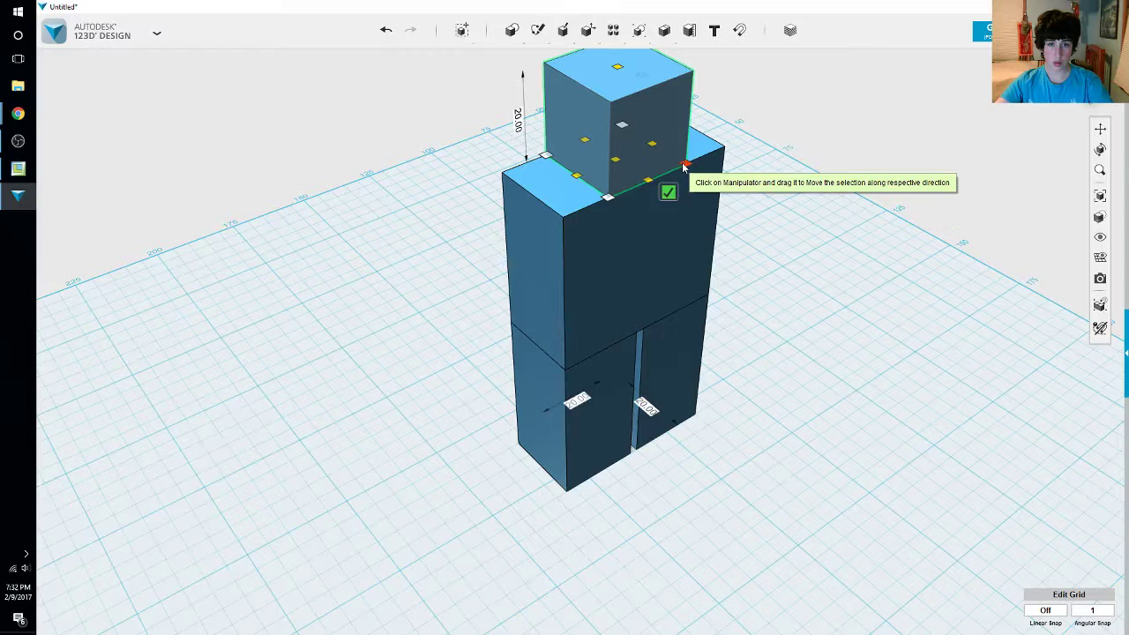
mouse_move(684, 166)
left_mouse_down()
mouse_move(685, 183)
mouse_move(672, 173)
mouse_move(718, 155)
mouse_move(680, 174)
left_mouse_up()
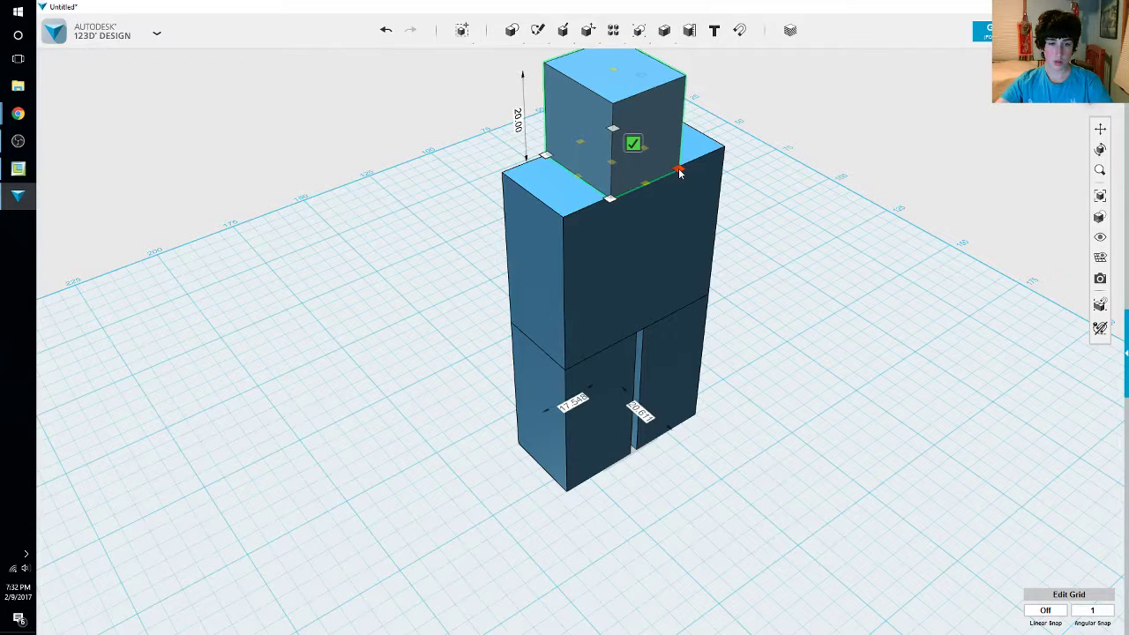
left_click(665, 194)
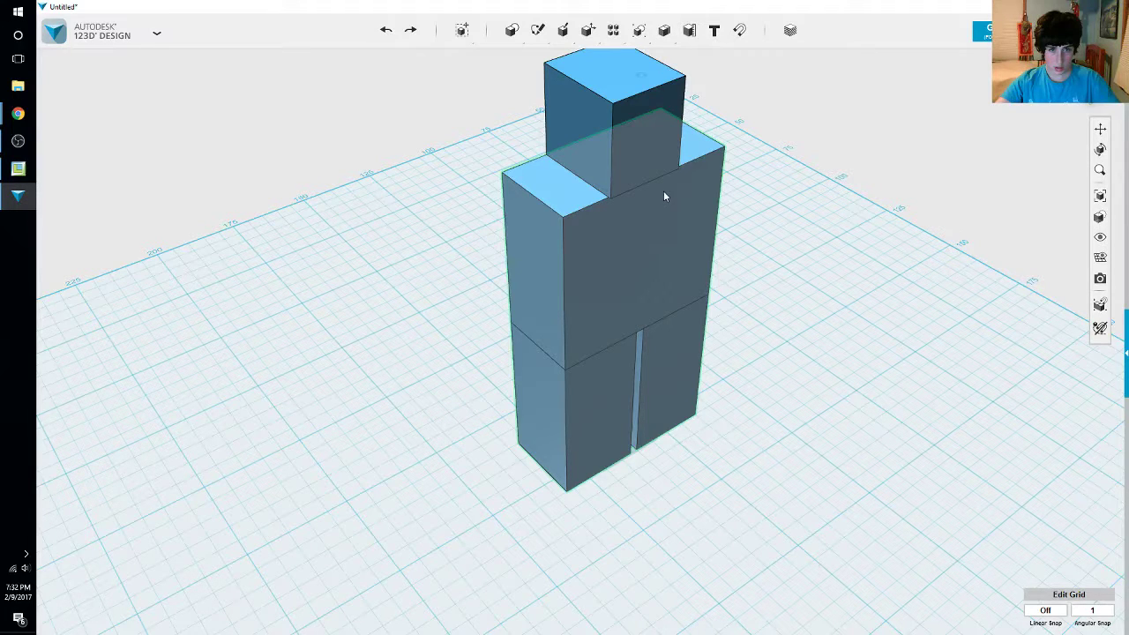
Adjust the head box vertically on the body's upper face with Smart Scale
left_click(664, 192)
left_click(528, 610)
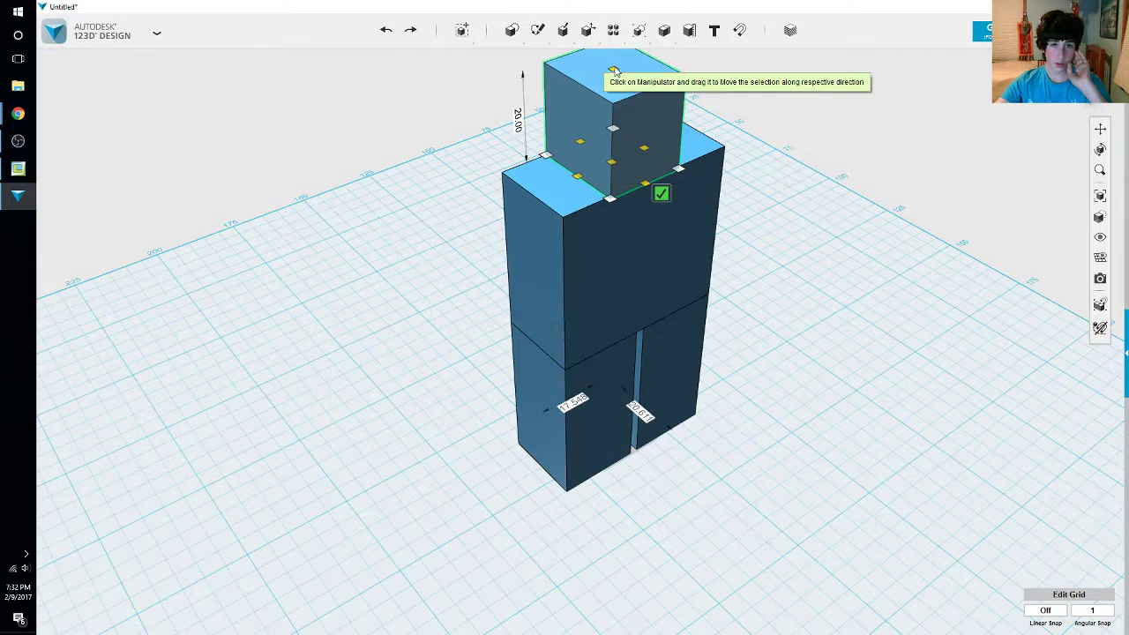
left_click_drag(613, 69, 619, 160)
key("Return")
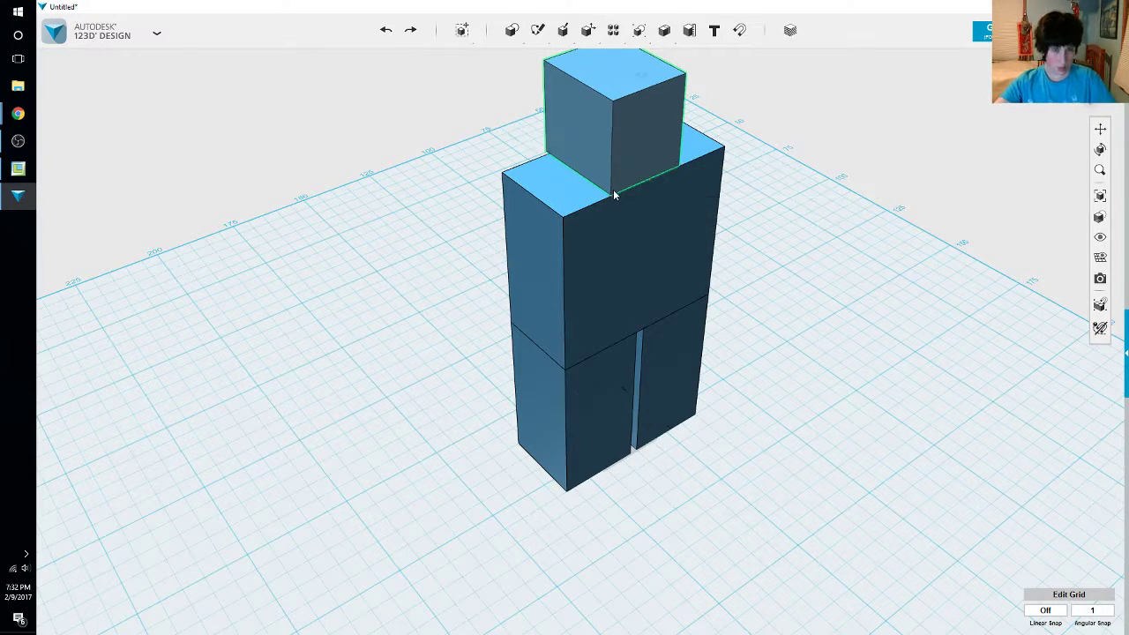
key("Escape")
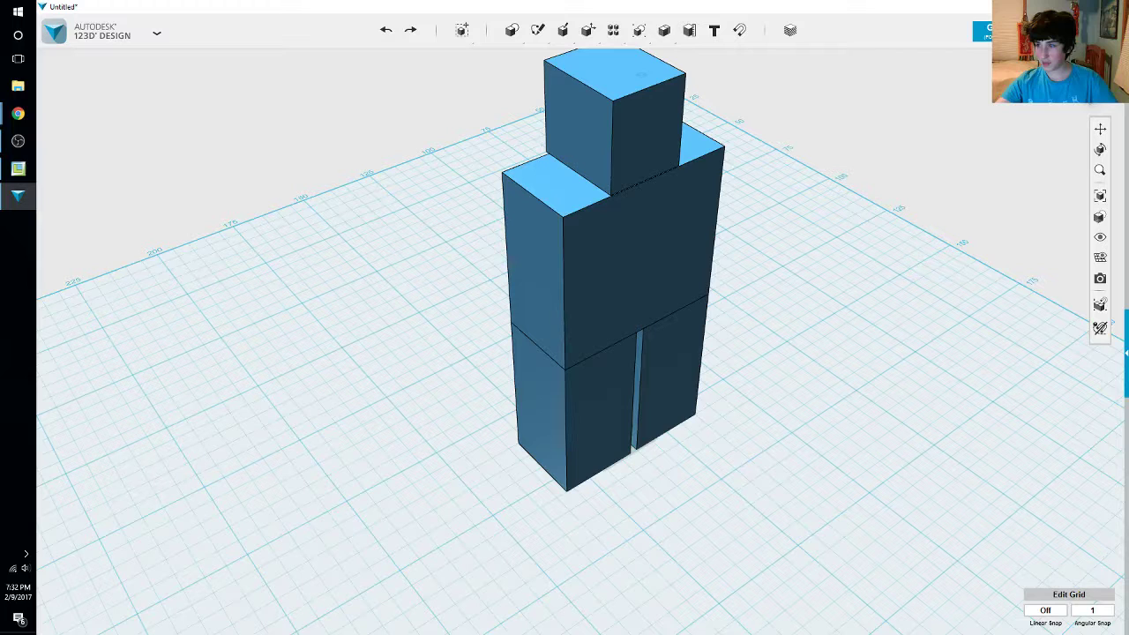
Select all faces of the head box and pull them outward by about 2.5 mm with Press/Pull
key("alt+Tab")
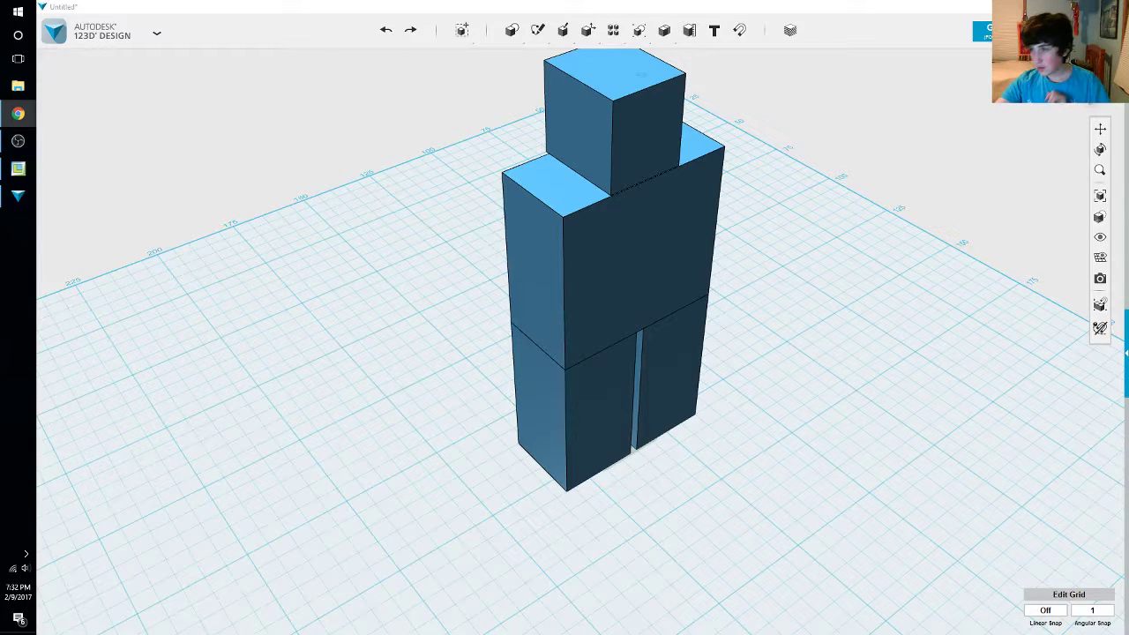
right_click_drag(844, 396, 822, 314)
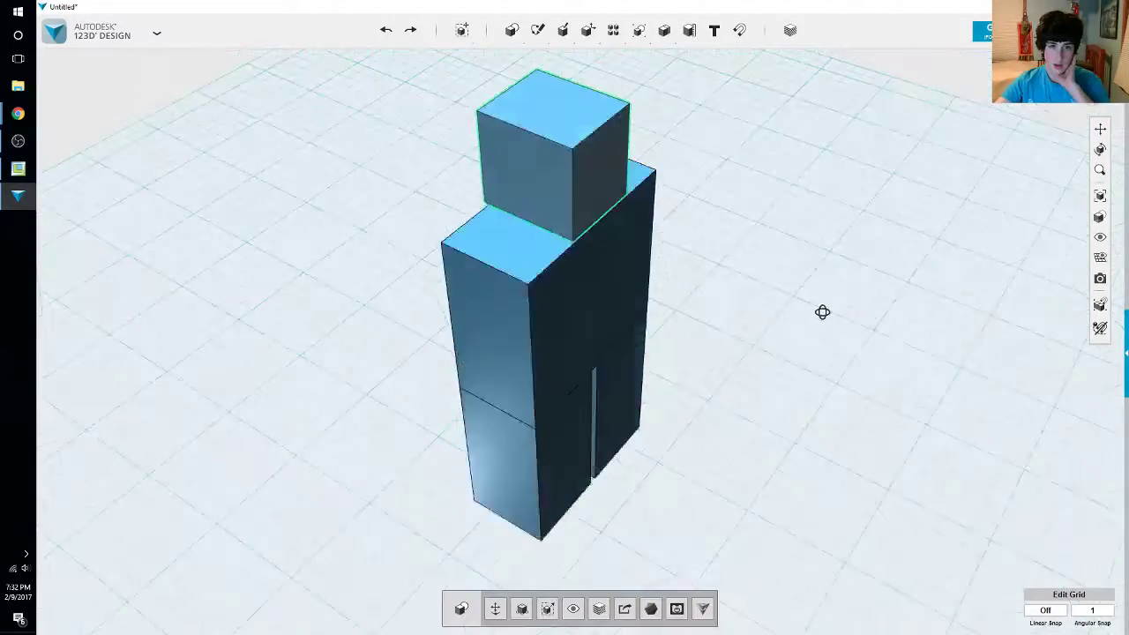
left_click(569, 191)
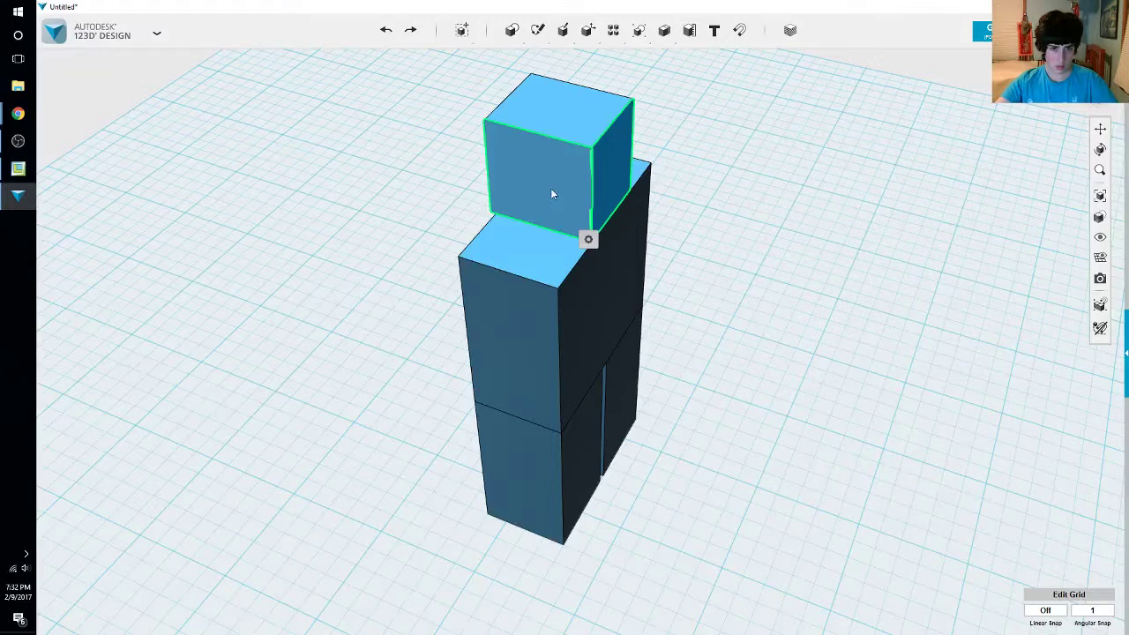
right_click_drag(552, 193, 650, 170)
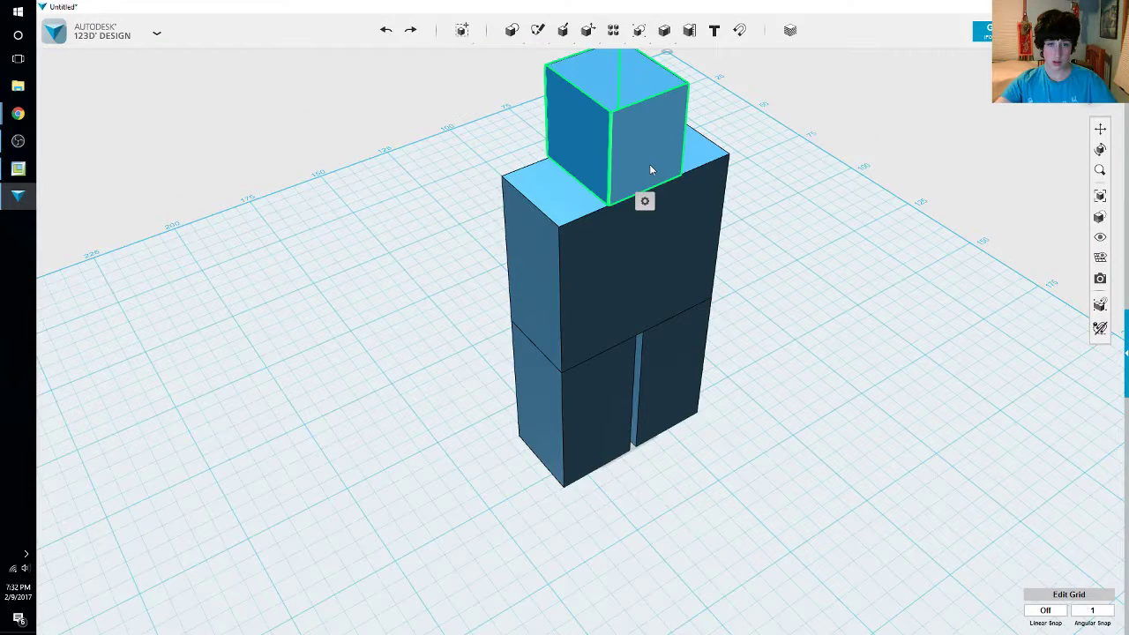
left_click(633, 141)
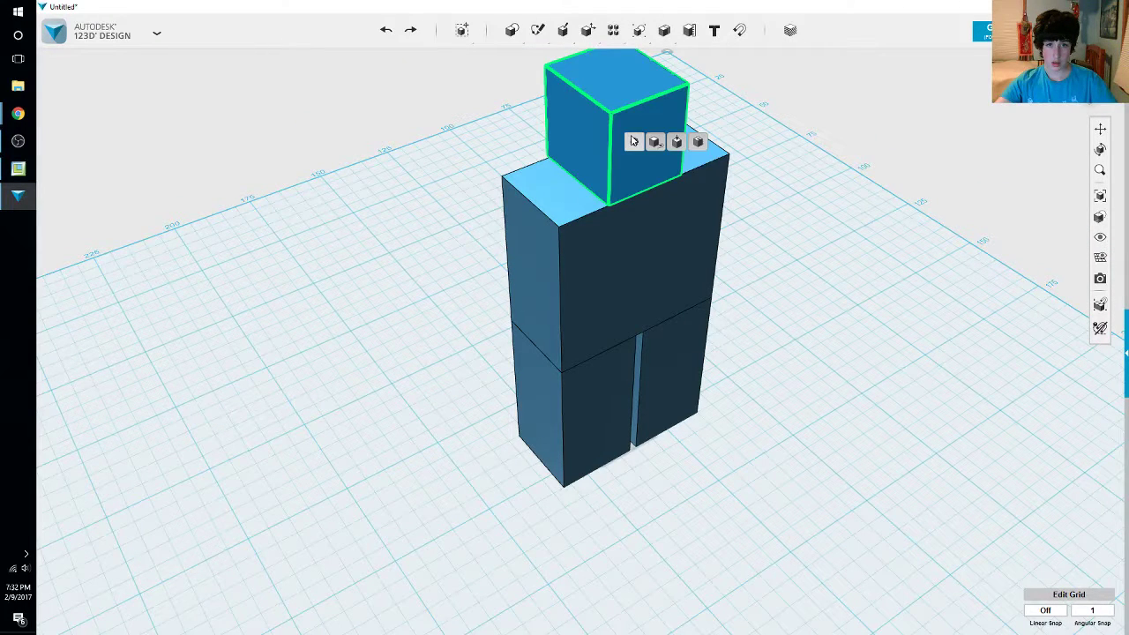
left_click(613, 75)
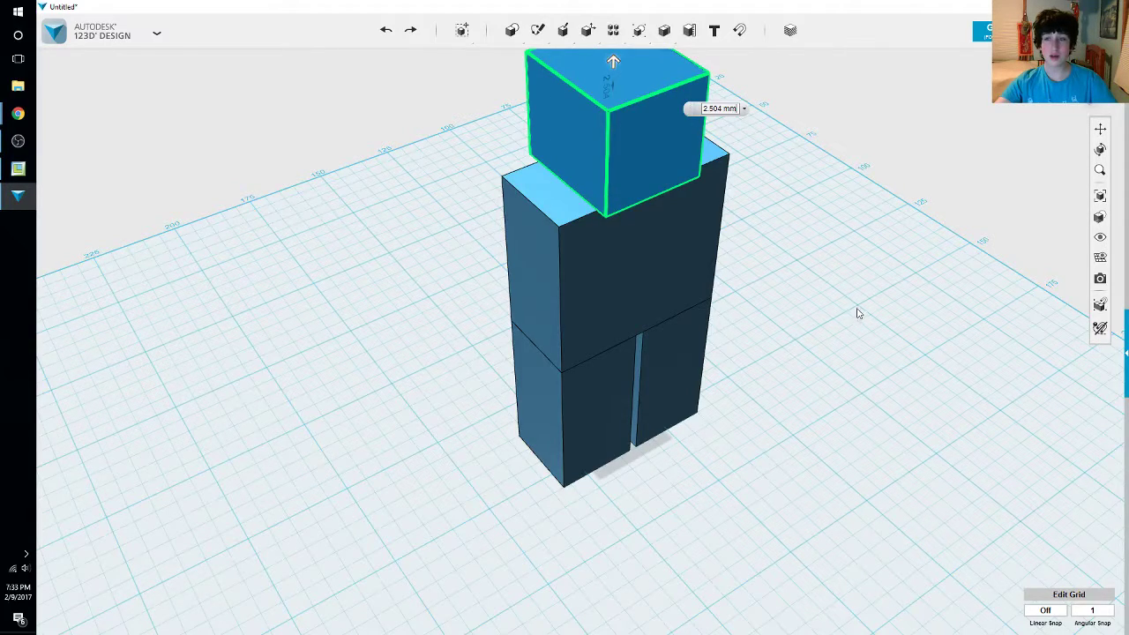
Switch to Chrome to compare the enlarged head with the Minecraft Steve reference image, and return to the 123D Design model
right_click_drag(856, 313, 1001, 302)
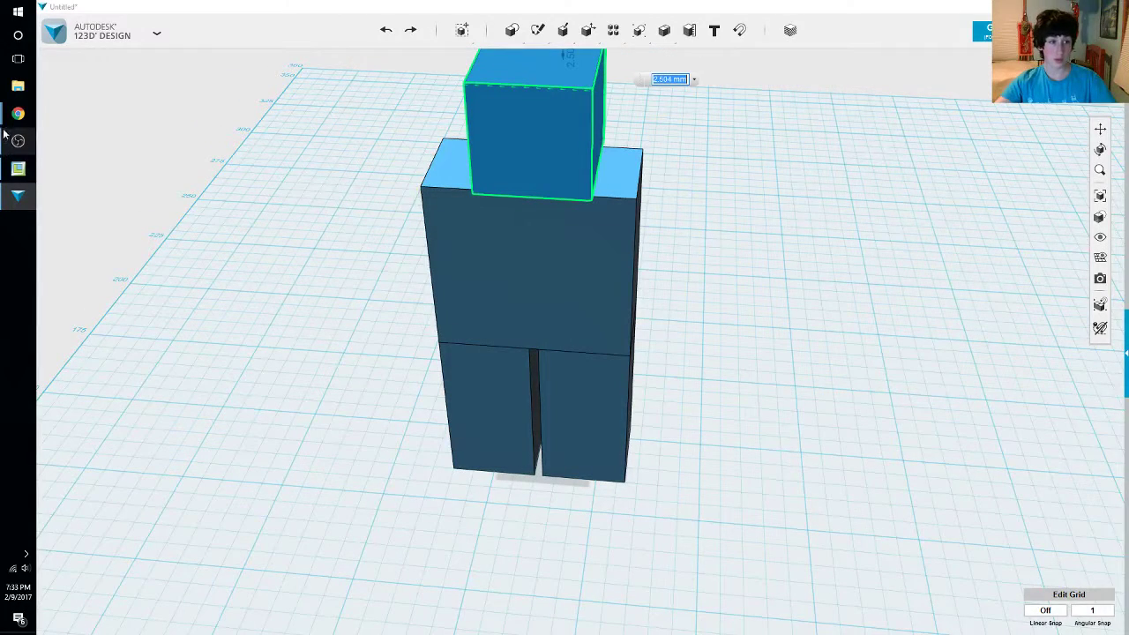
mouse_move(18, 113)
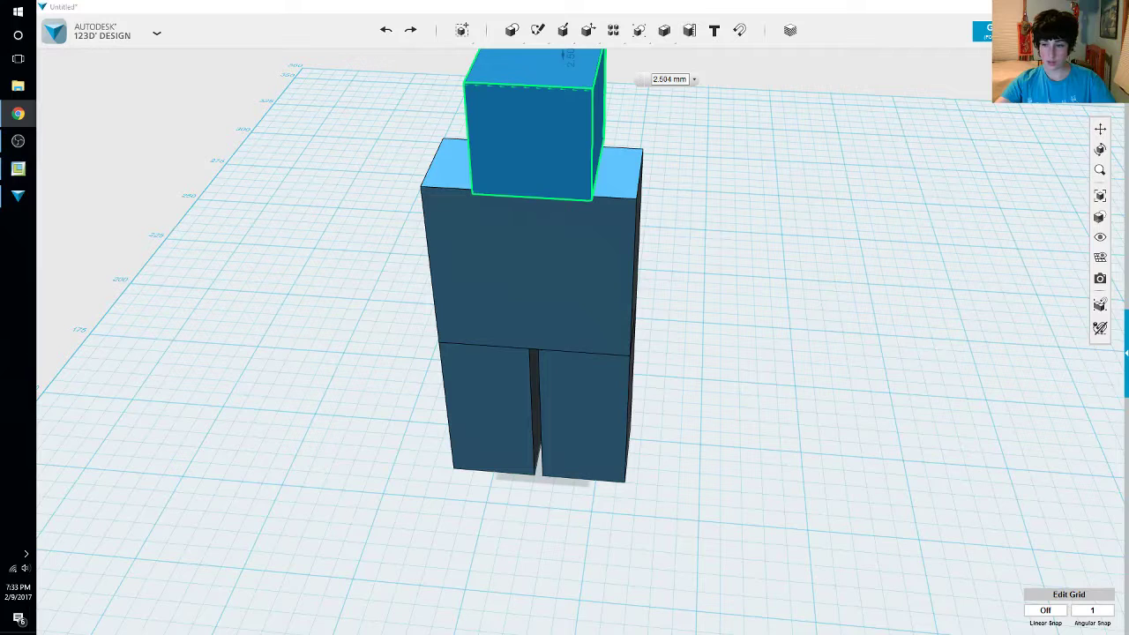
left_click_drag(1128, 565, 897, 65)
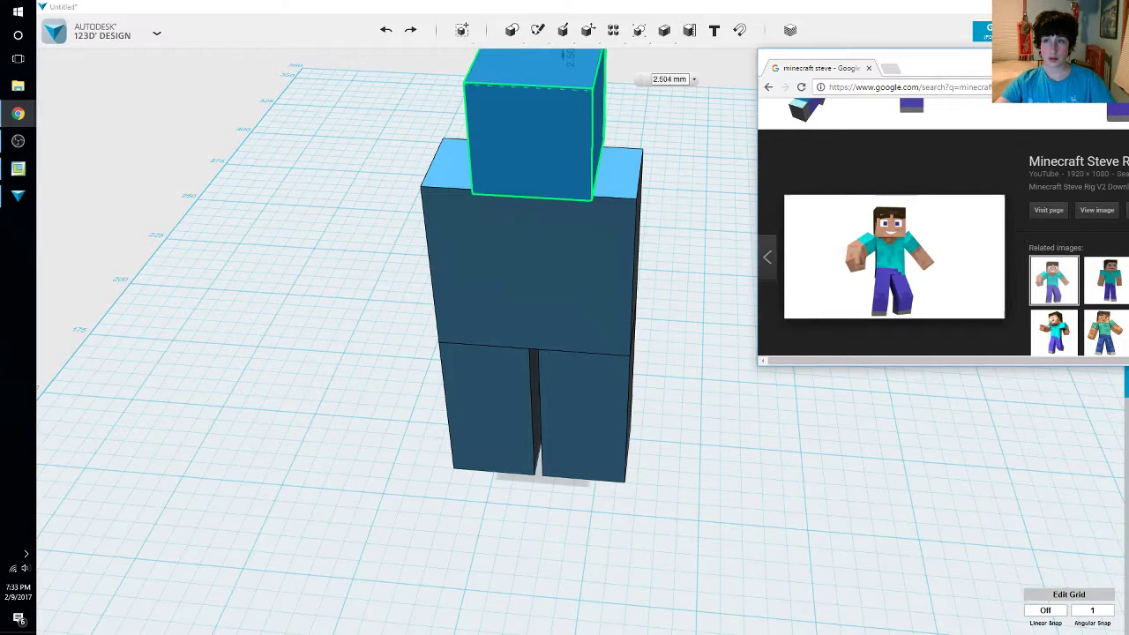
left_click(673, 125)
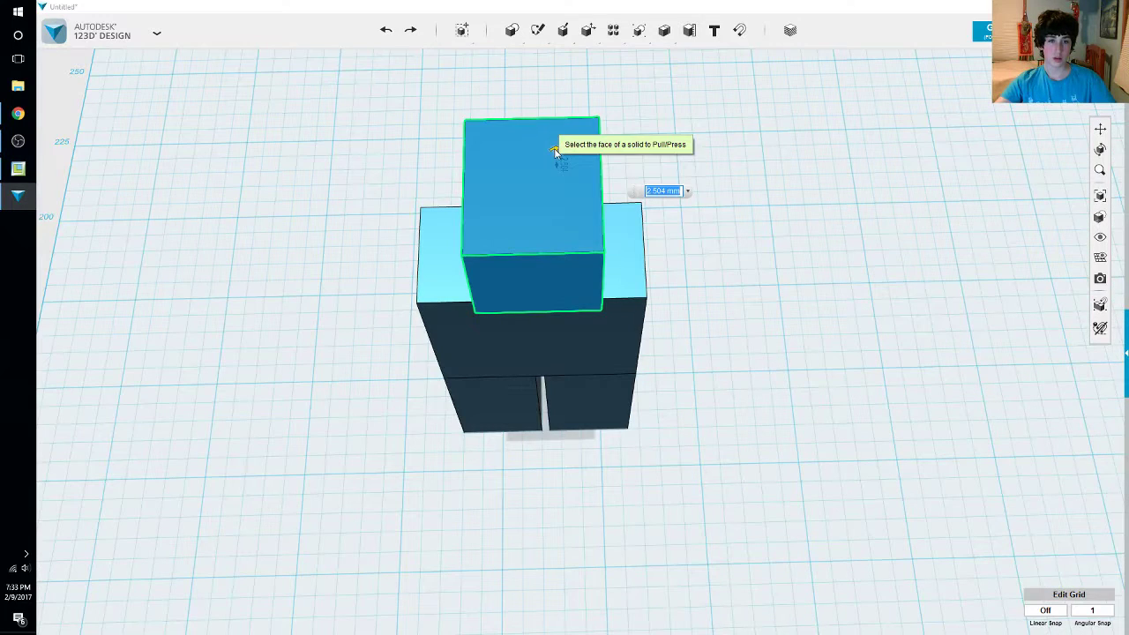
Pull all selected faces of the head box outward by about 11.3 mm in total with Press/Pull
left_click_drag(555, 147, 546, 116)
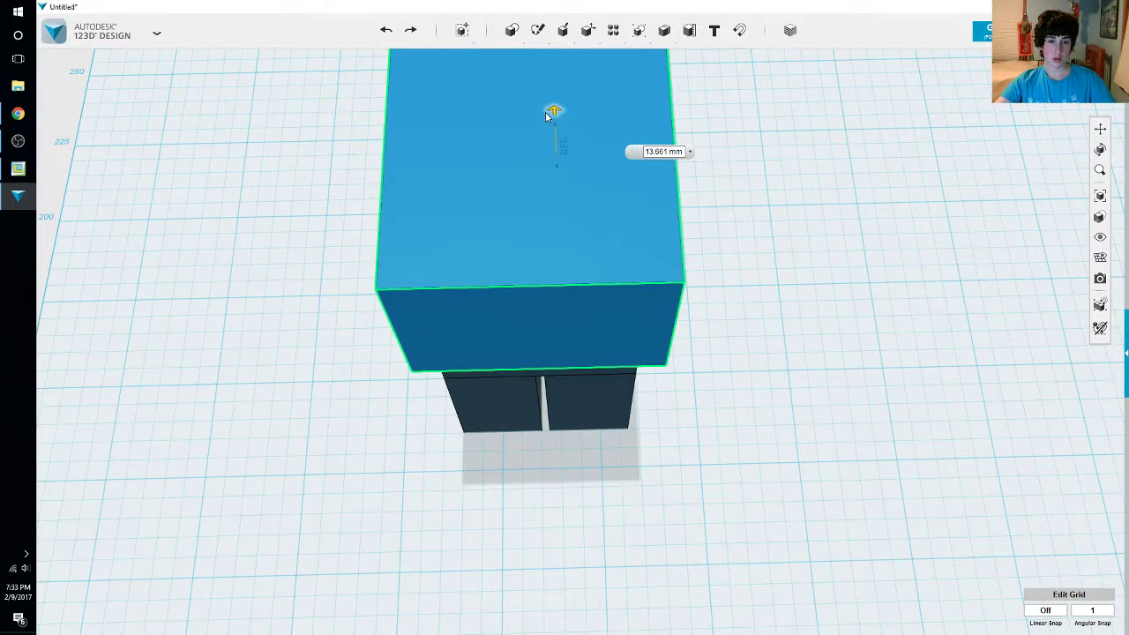
right_click_drag(546, 116, 736, 209)
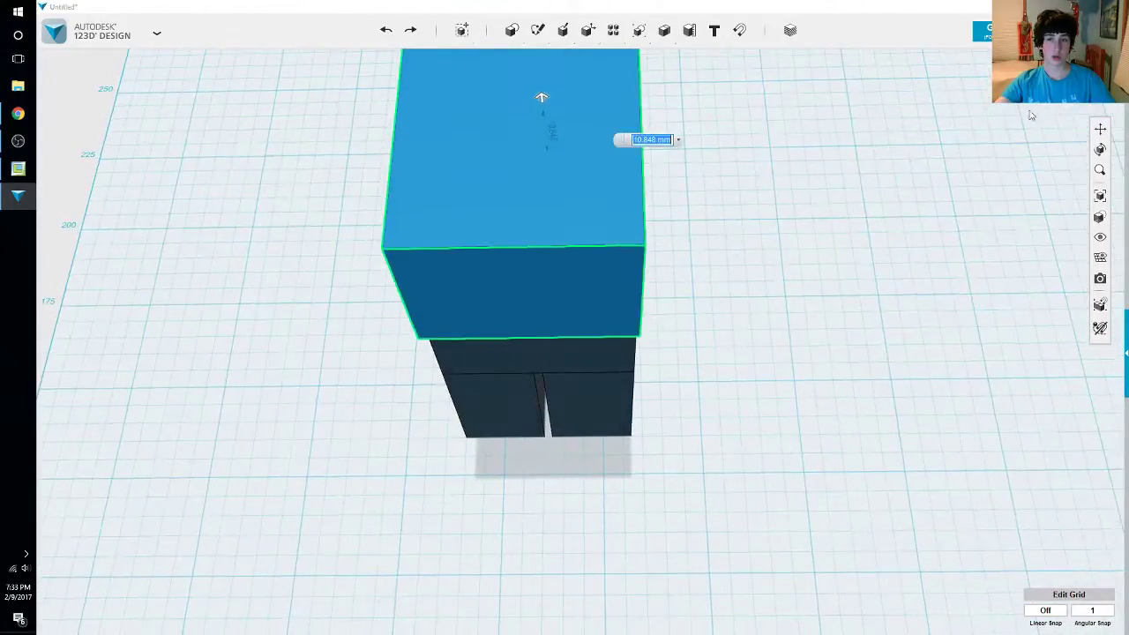
left_click(1101, 196)
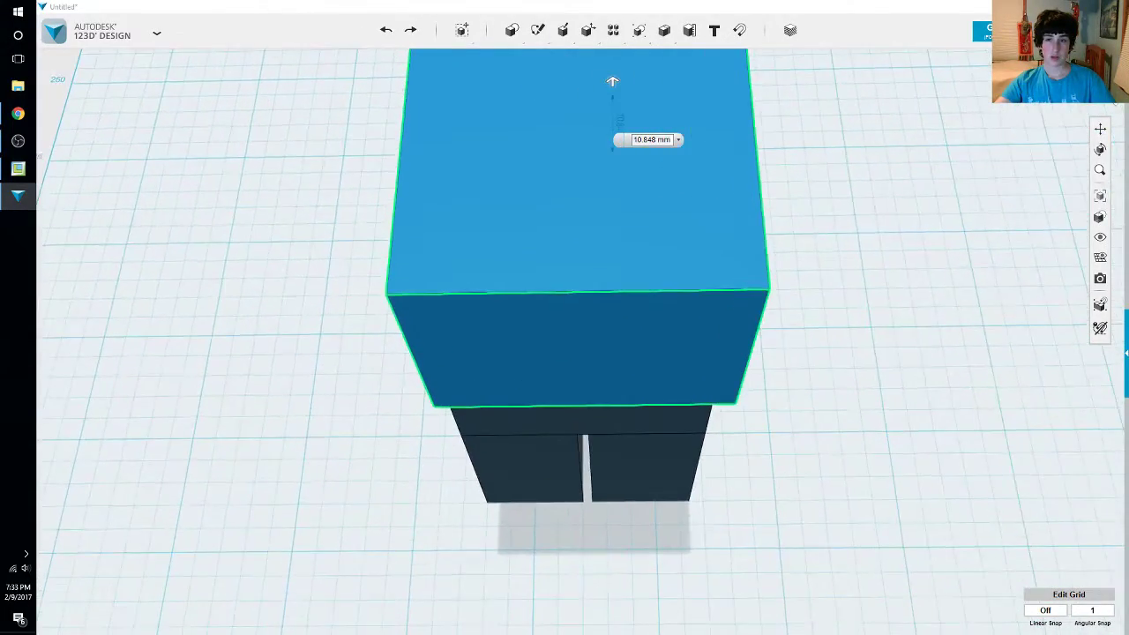
right_click_drag(612, 82, 875, 244)
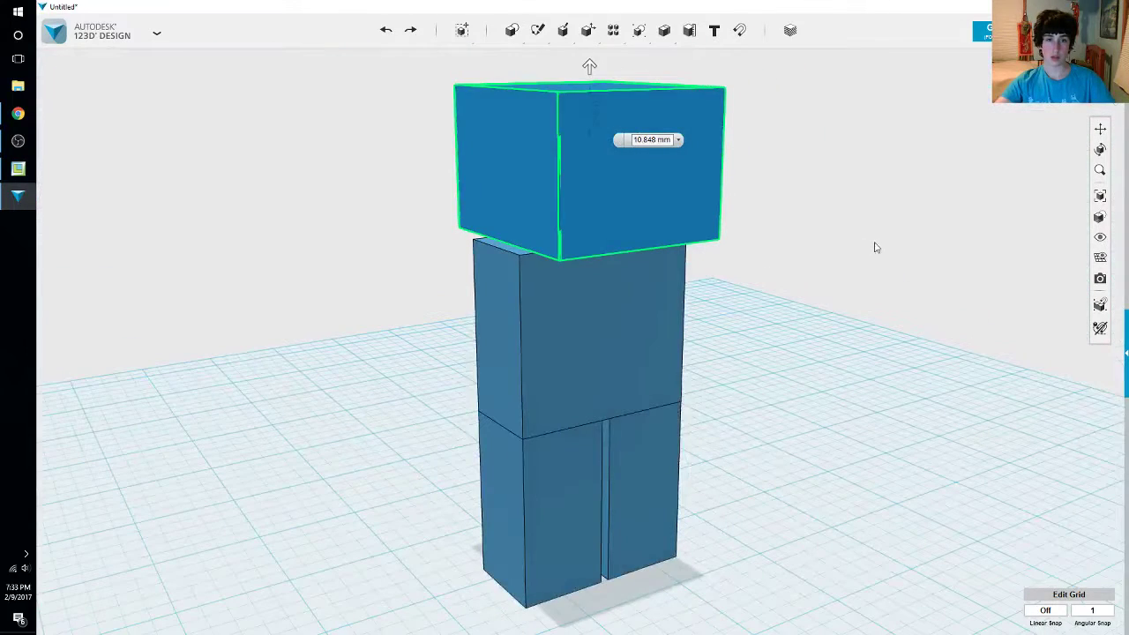
left_click_drag(590, 67, 589, 62)
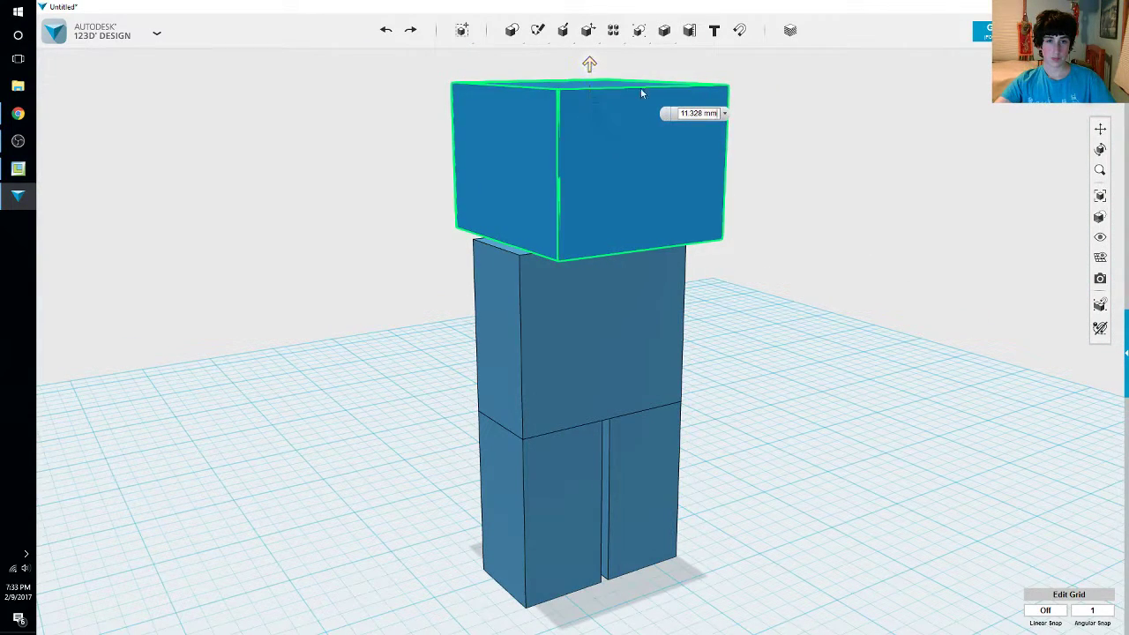
left_click(818, 128)
Move the head box about 2.2 mm down onto the body and about 1.2 mm sideways to center it
right_click_drag(820, 132, 791, 151)
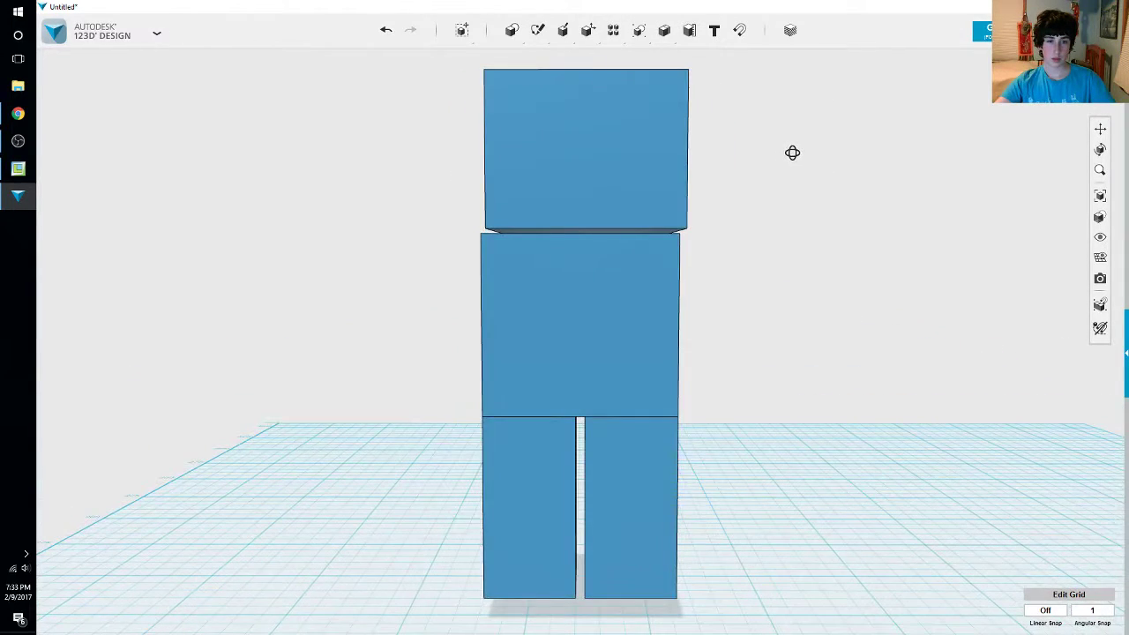
left_click(591, 154)
left_click(591, 155)
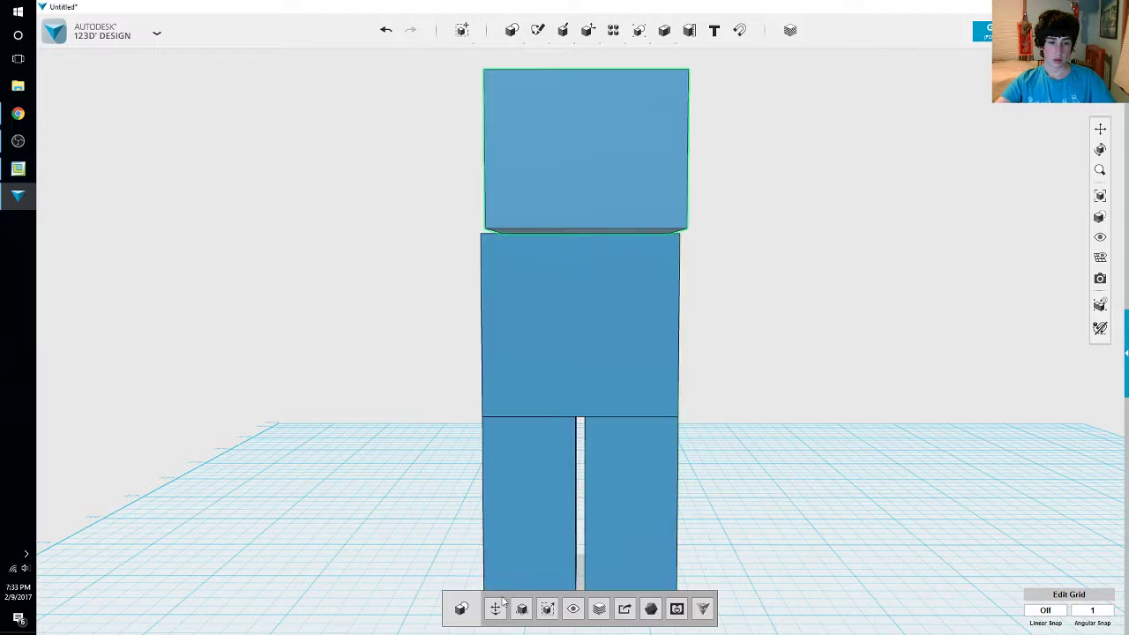
left_click(495, 608)
left_click_drag(590, 131, 587, 132)
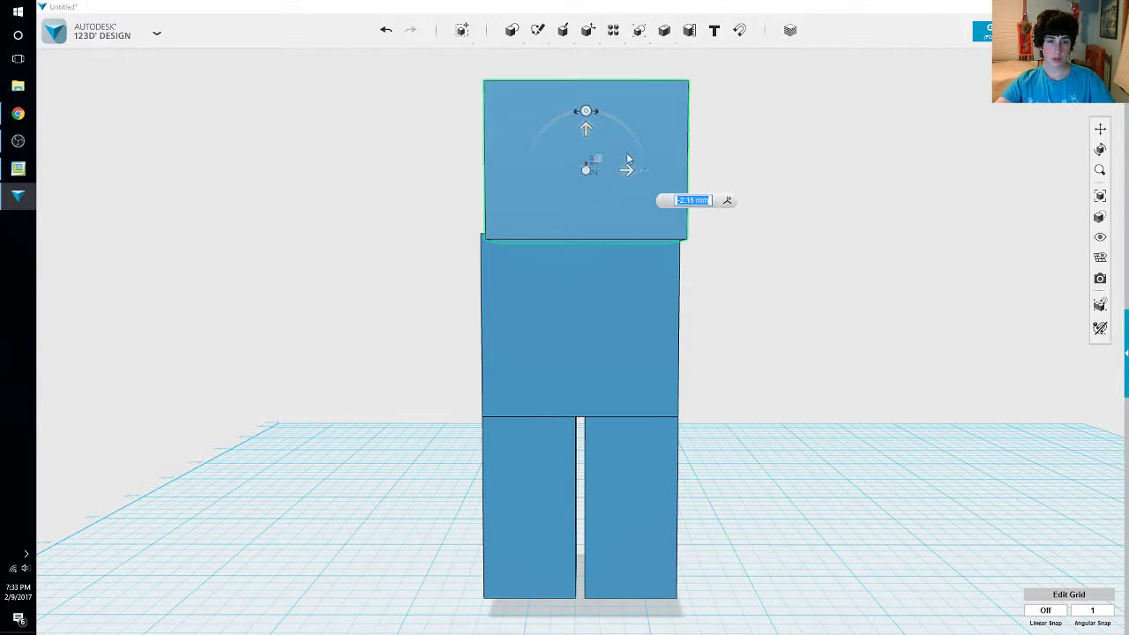
left_click_drag(628, 170, 621, 172)
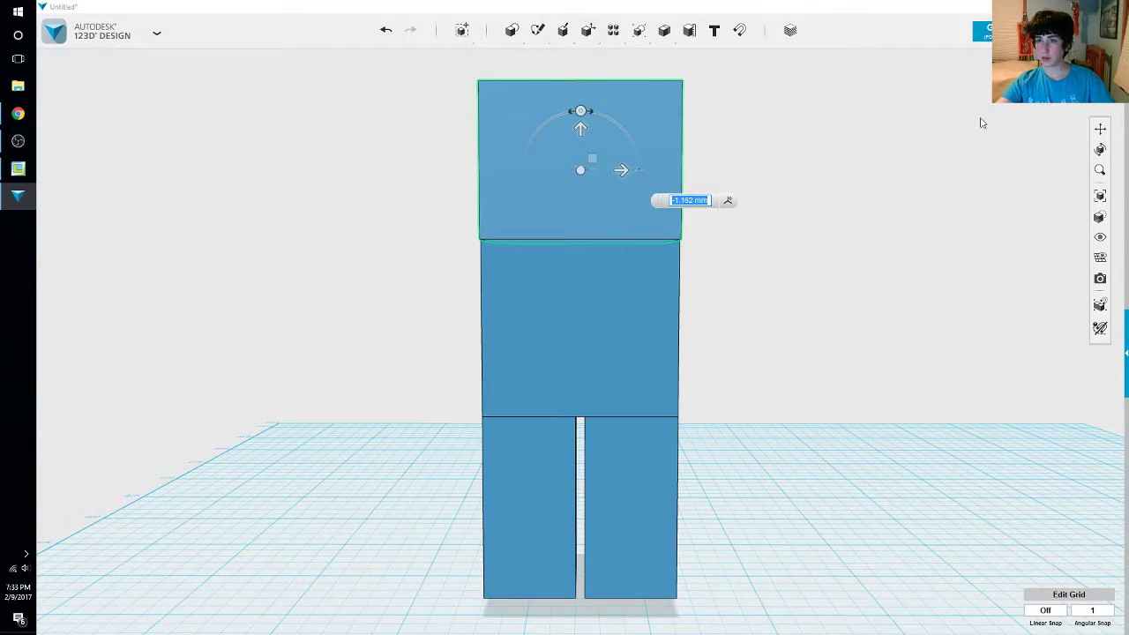
Switch to Chrome and search Google for "minecraft steve"
left_click(18, 113)
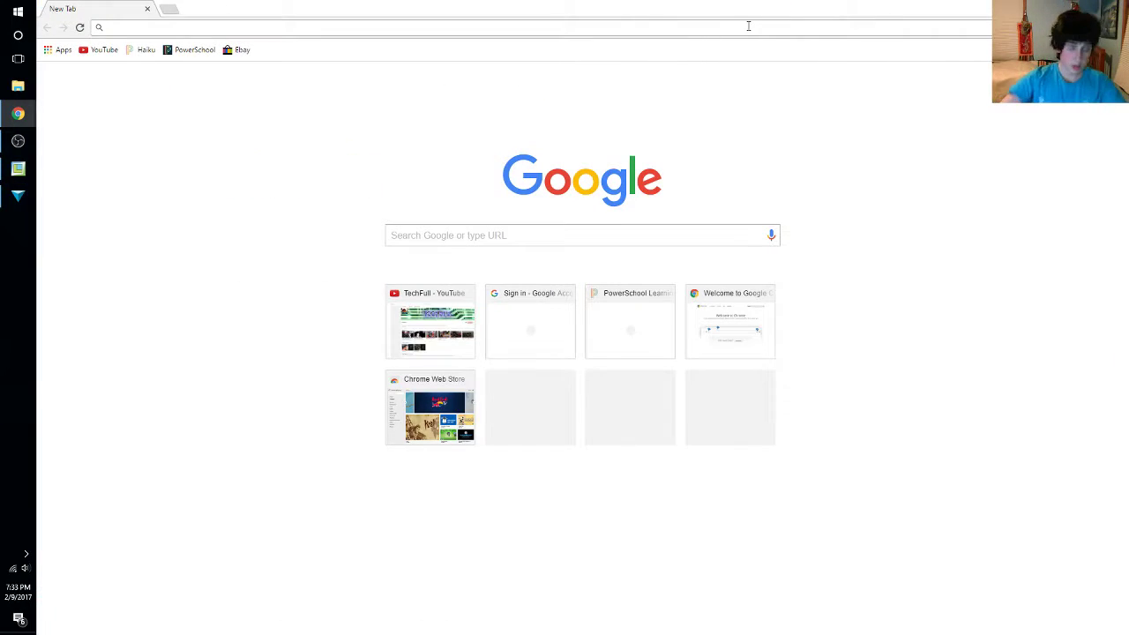
type("mine")
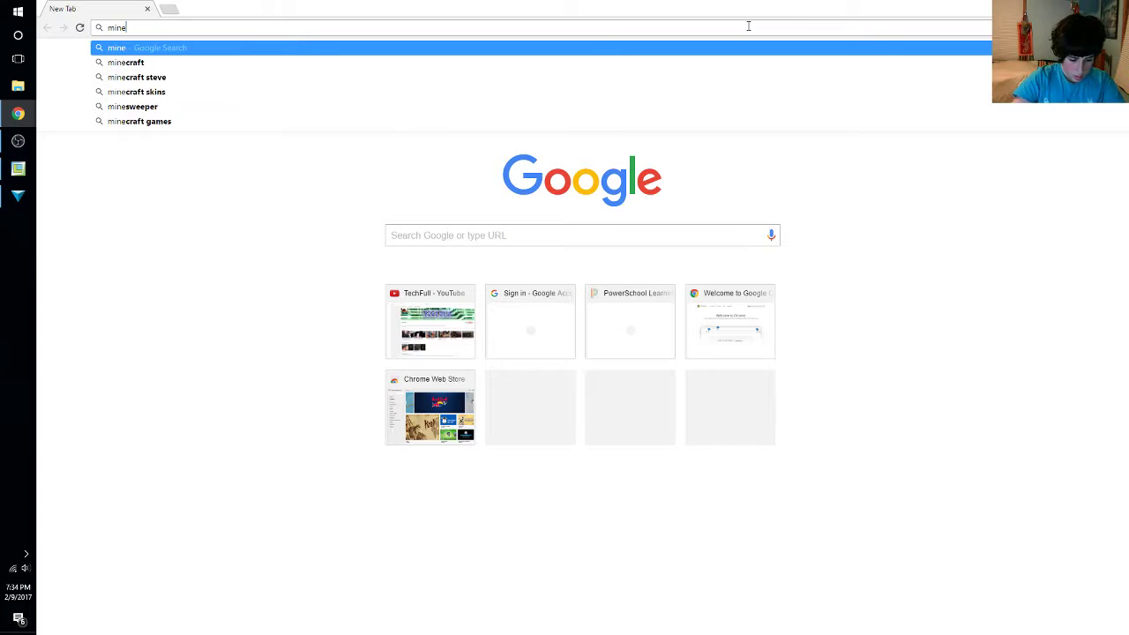
type("craft")
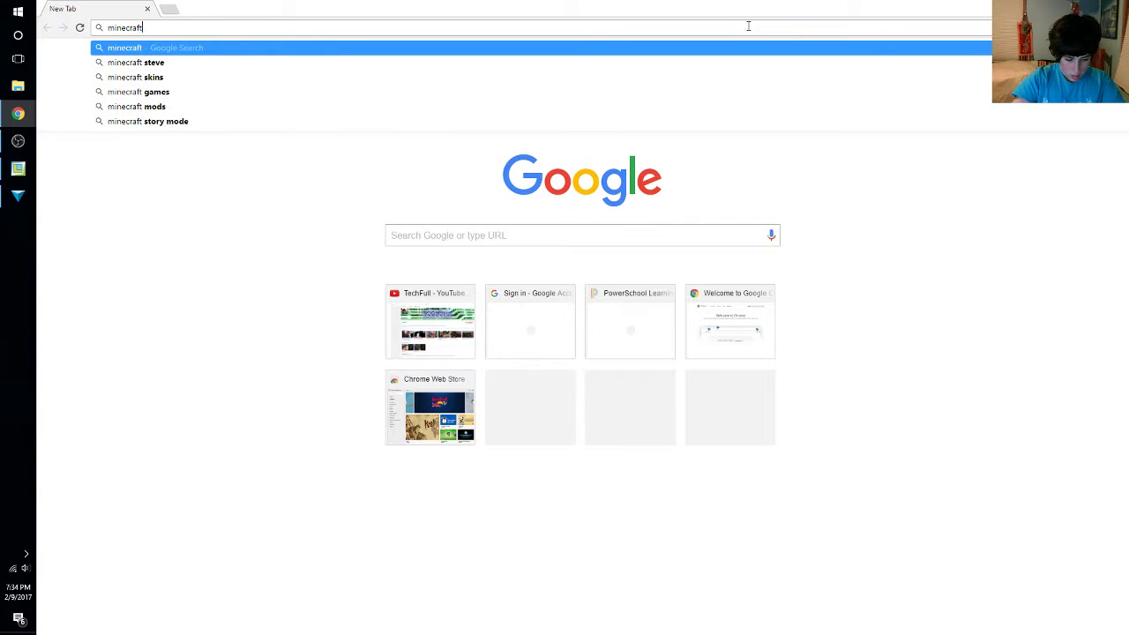
type(" ste")
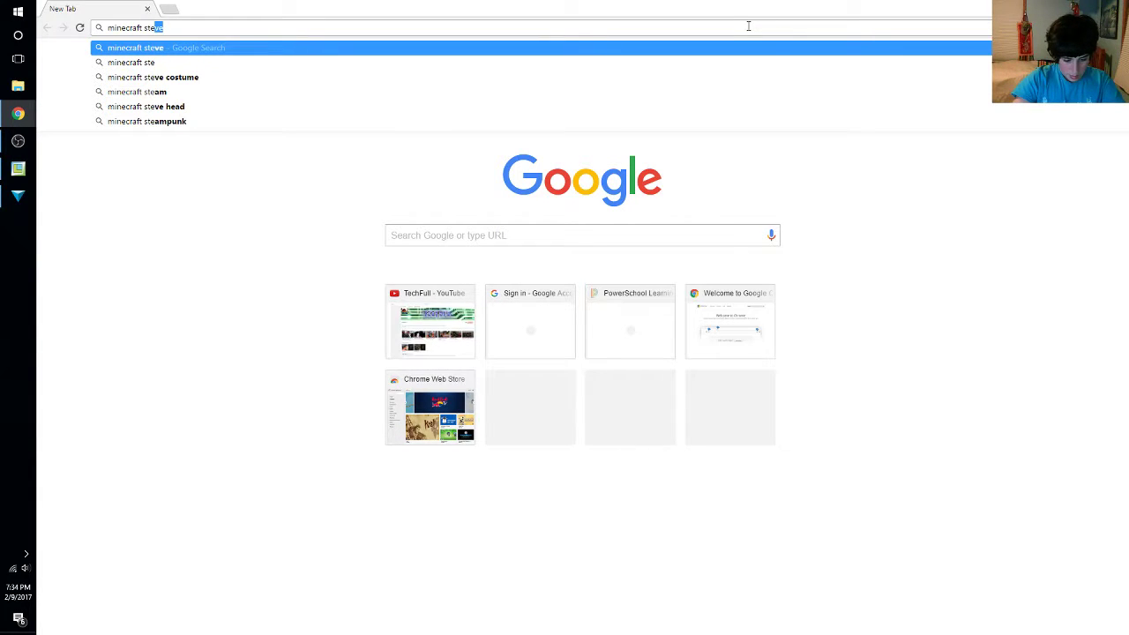
type("ve")
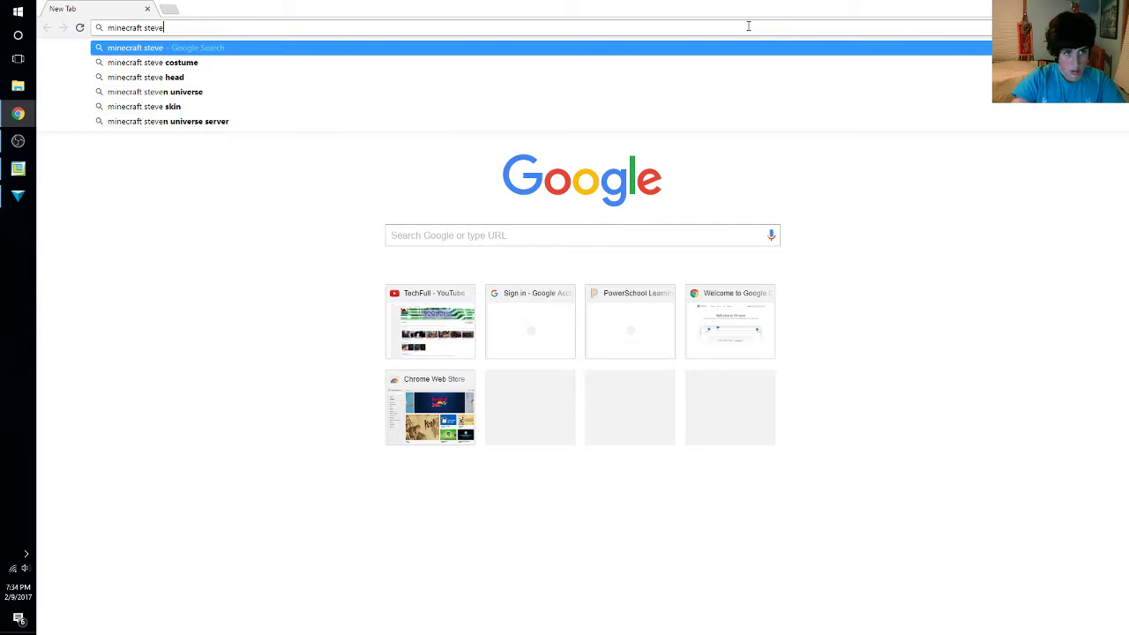
key("Return")
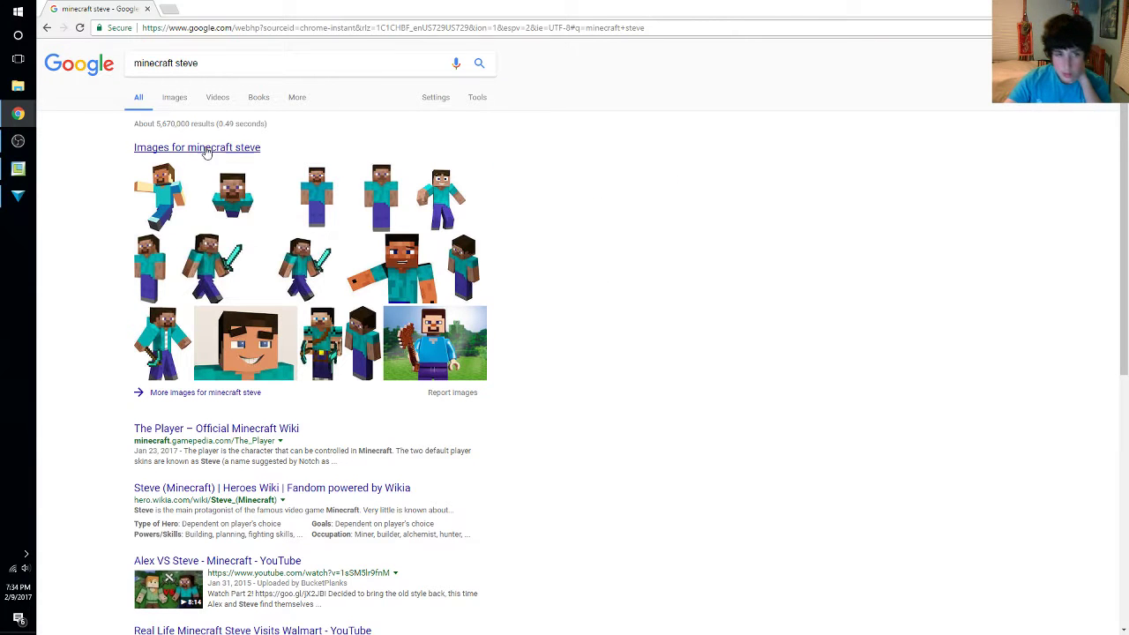
Open the first Steve picture in the image results and place a smaller Chrome window beside the 123D Design model for reference
left_click(176, 99)
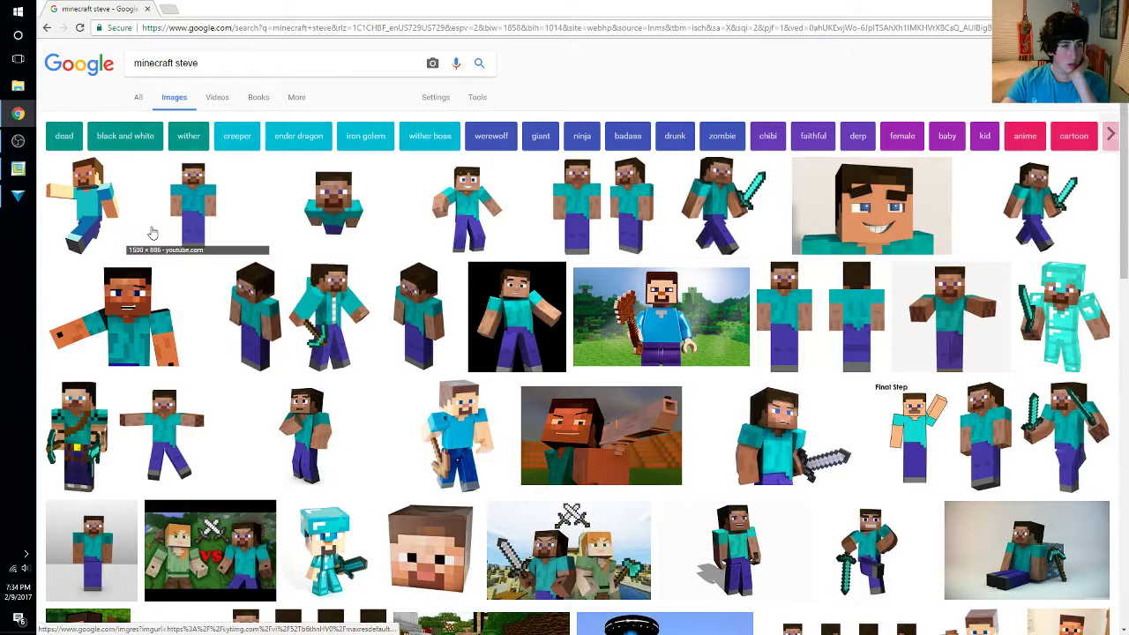
left_click(102, 228)
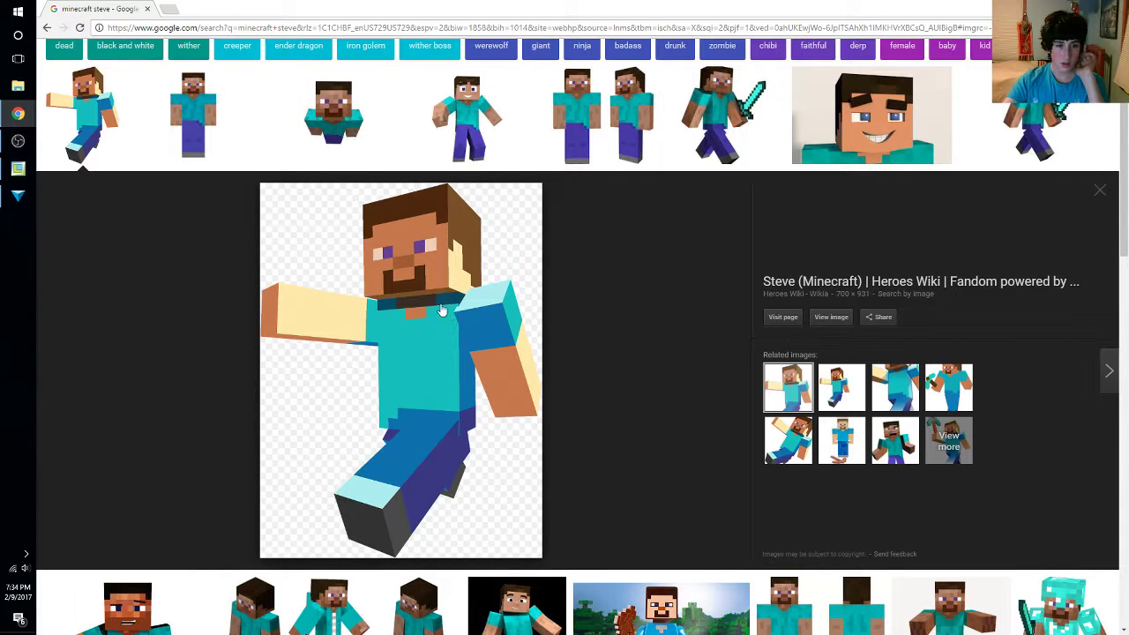
double_click(316, 12)
left_click_drag(325, 33, 1128, 115)
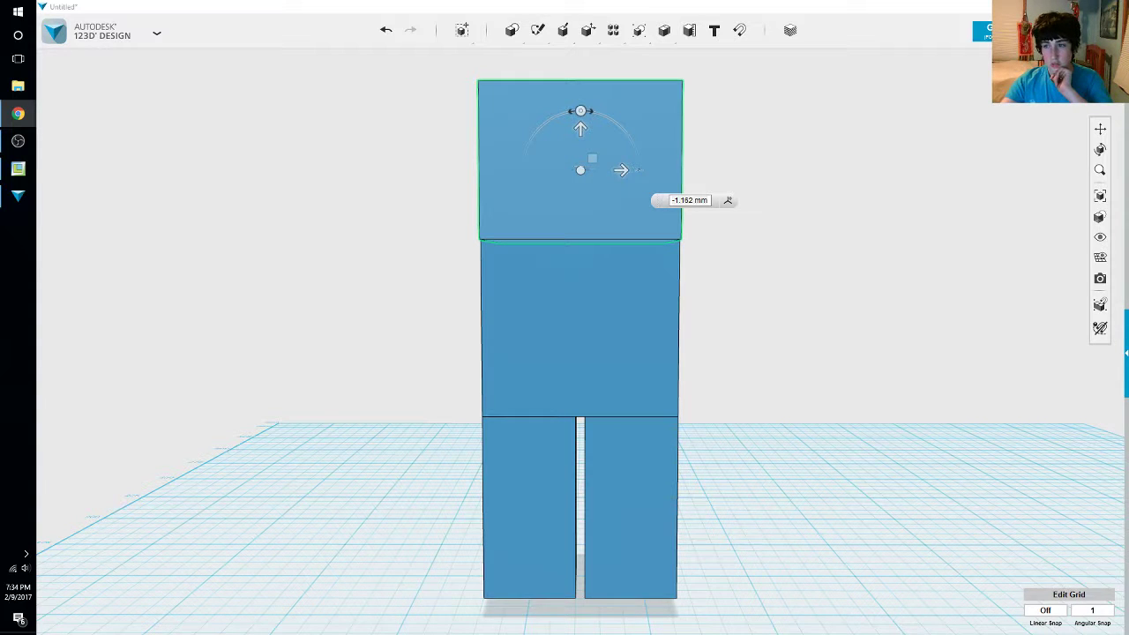
left_click_drag(1059, 53, 966, 137)
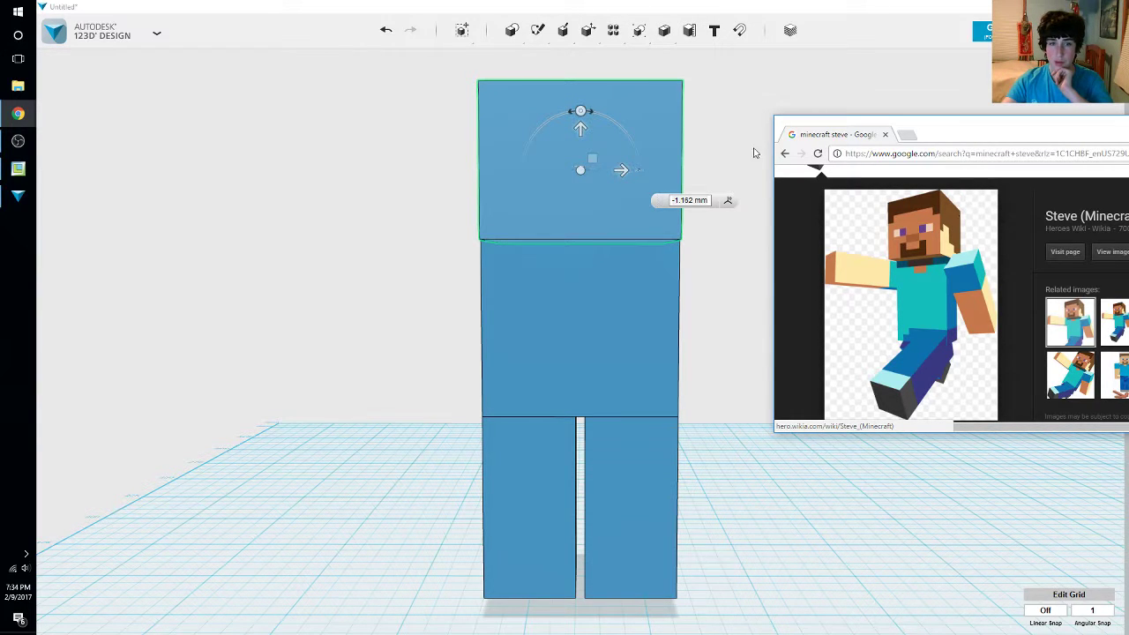
Return to 123D Design and raise the head box's upper face by about 2.9 mm with Press/Pull
left_click(718, 256)
scroll(661, 306, "up", 3)
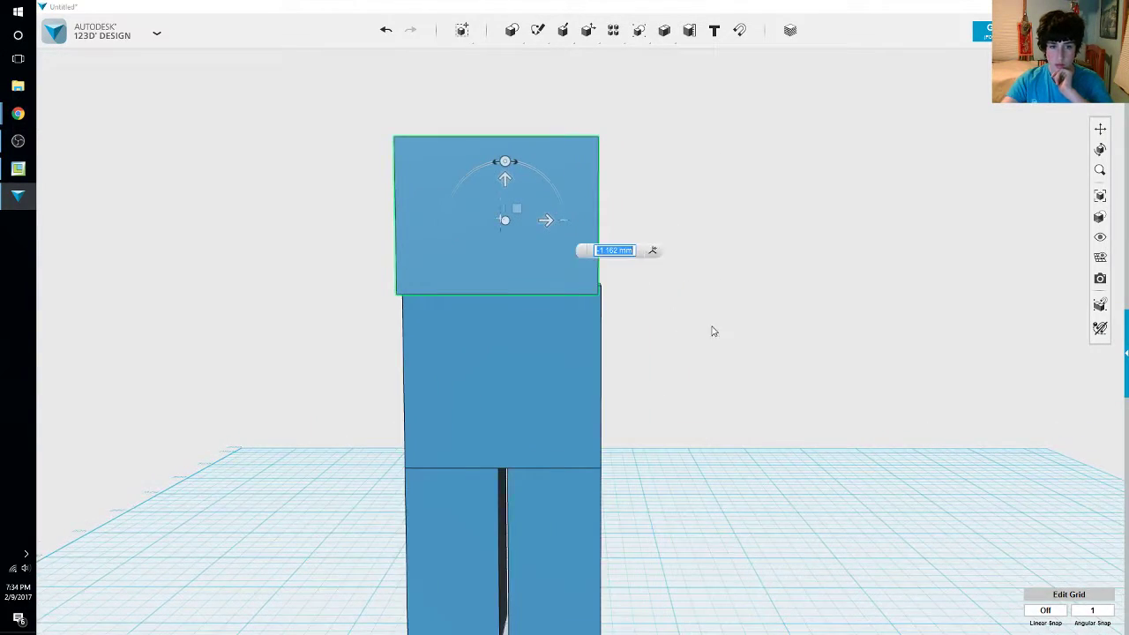
right_click_drag(713, 327, 738, 345)
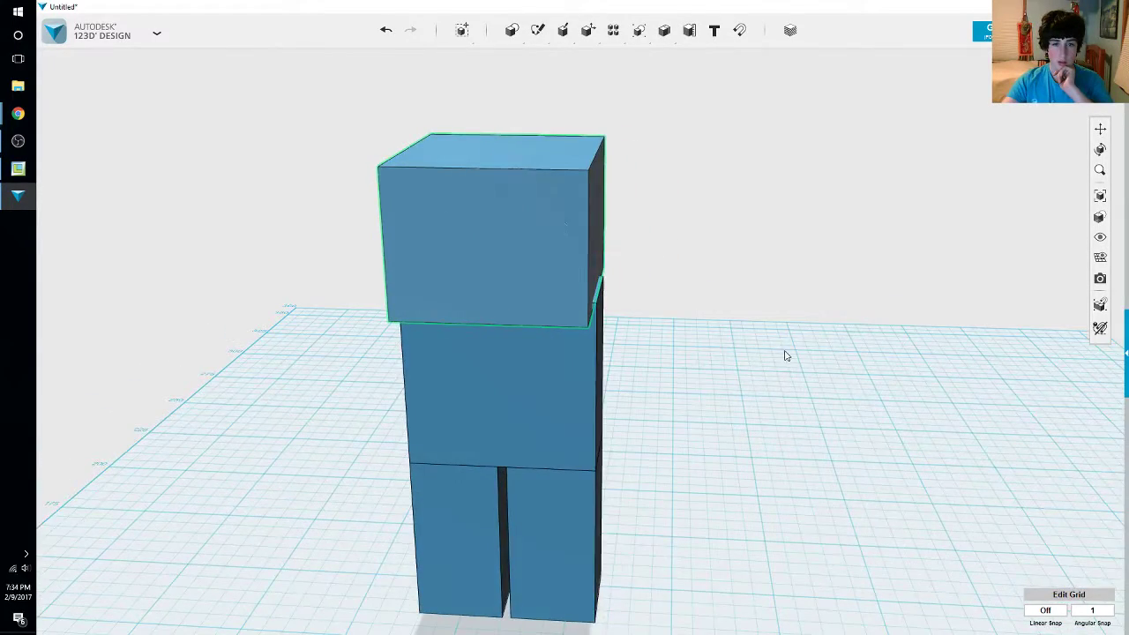
left_click(520, 149)
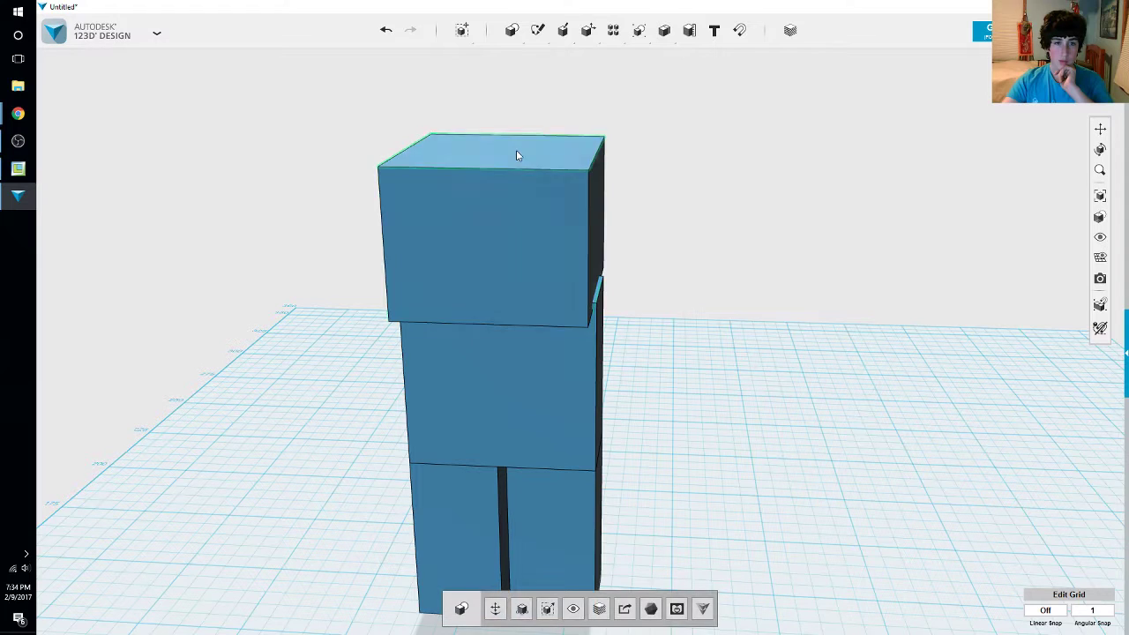
left_click(518, 155)
mouse_move(538, 202)
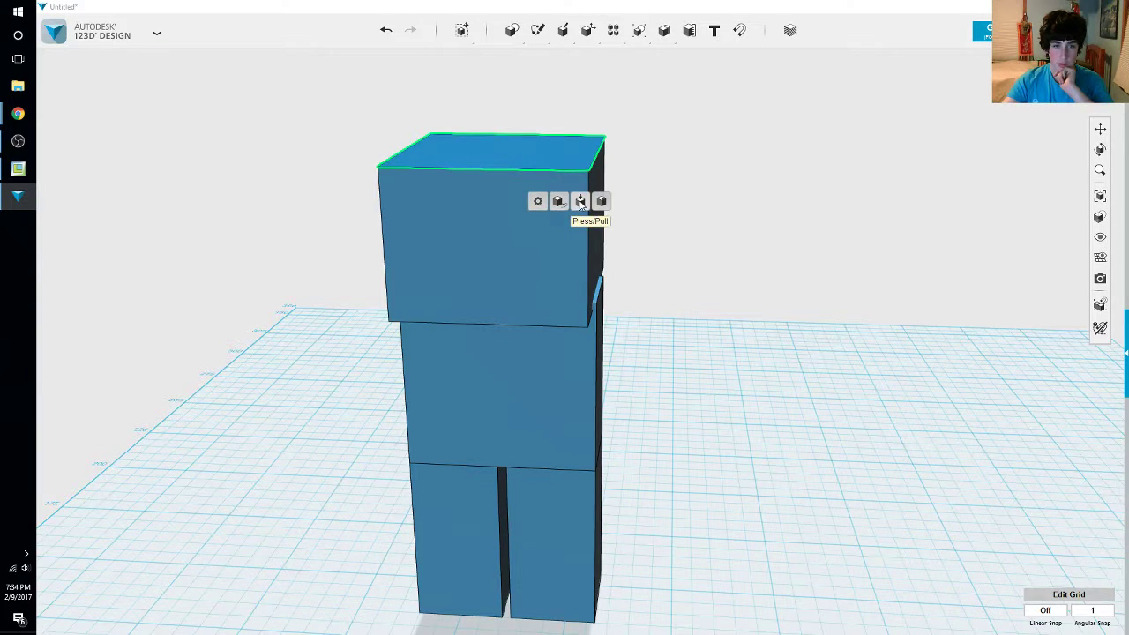
left_click(580, 202)
left_click_drag(517, 132, 517, 115)
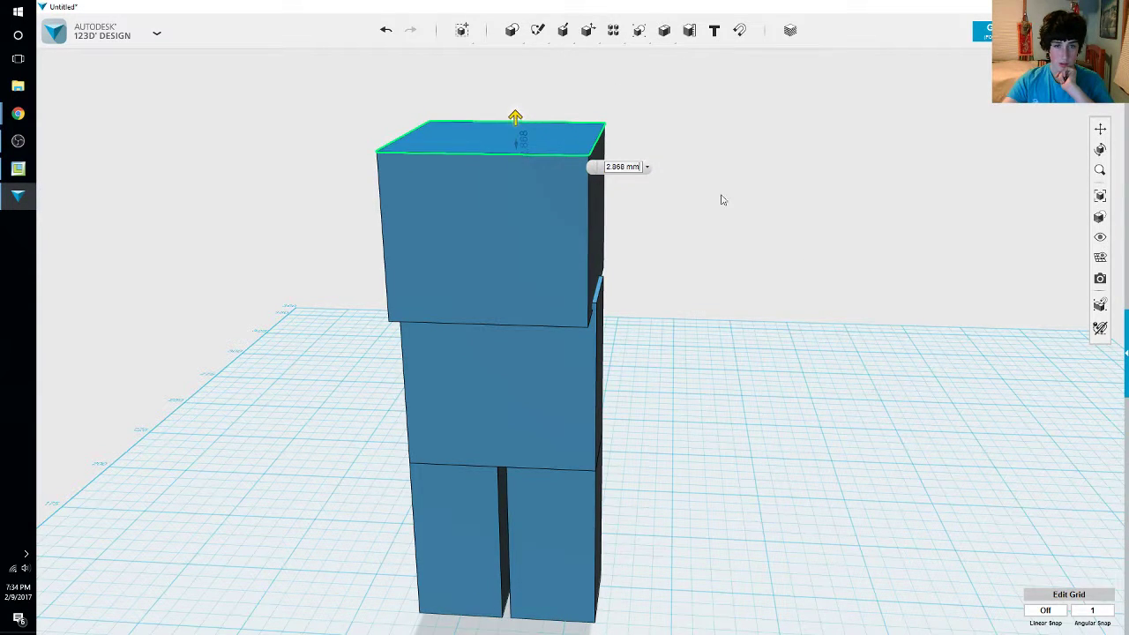
left_click(828, 318)
Place a 20 × 20 × 20 mm box primitive on the upper part of the body's side face as an arm
right_click_drag(800, 394, 484, 242)
mouse_move(510, 32)
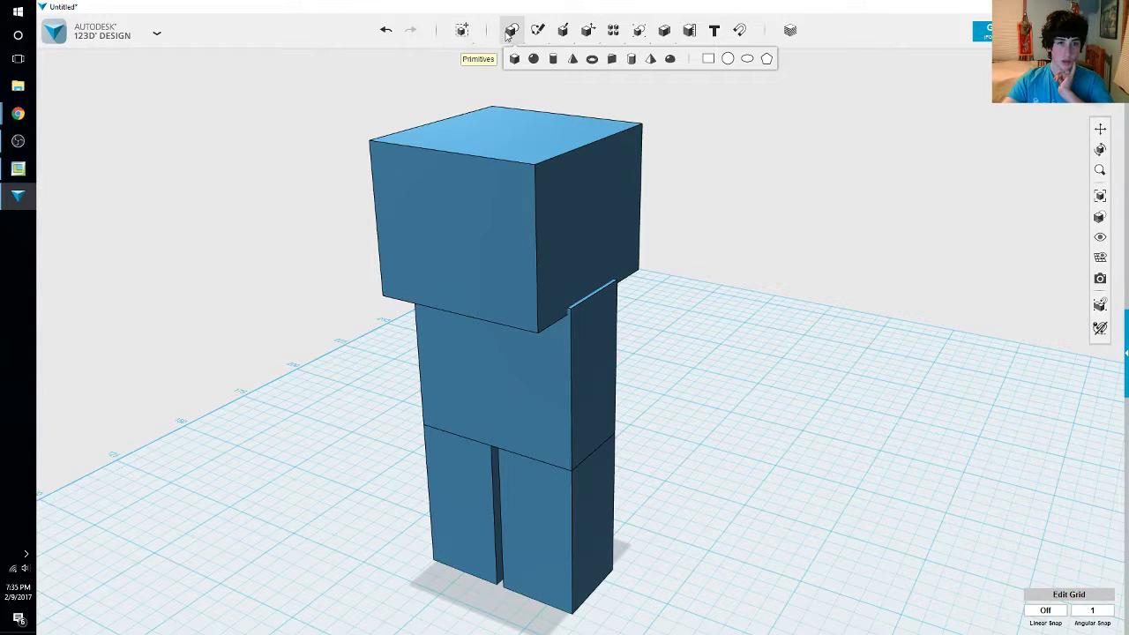
left_click(515, 60)
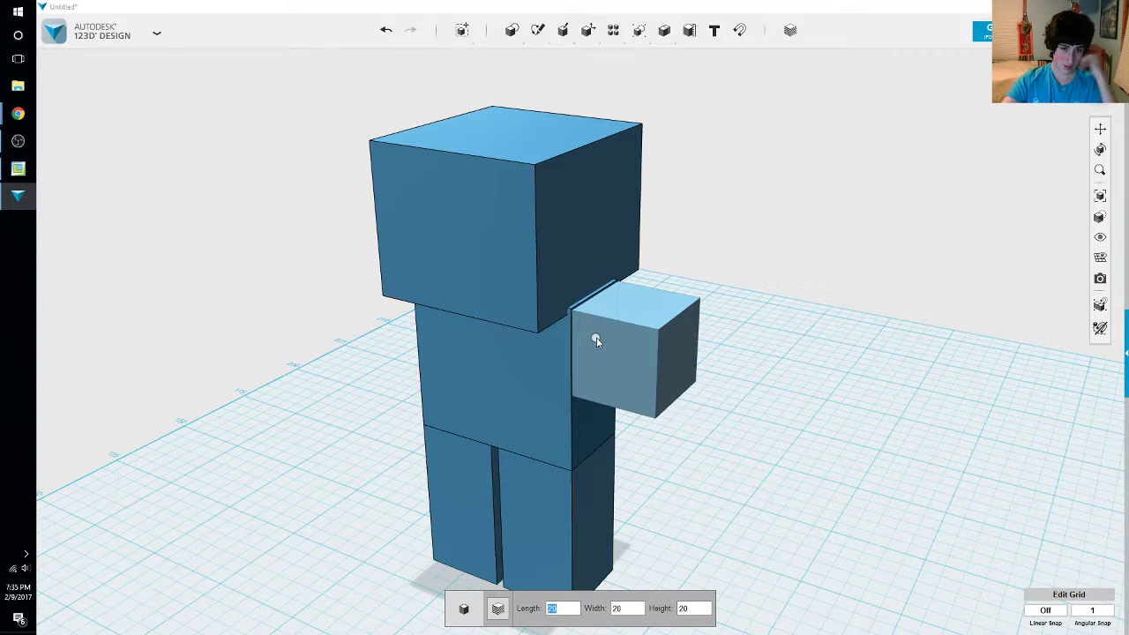
left_click(597, 339)
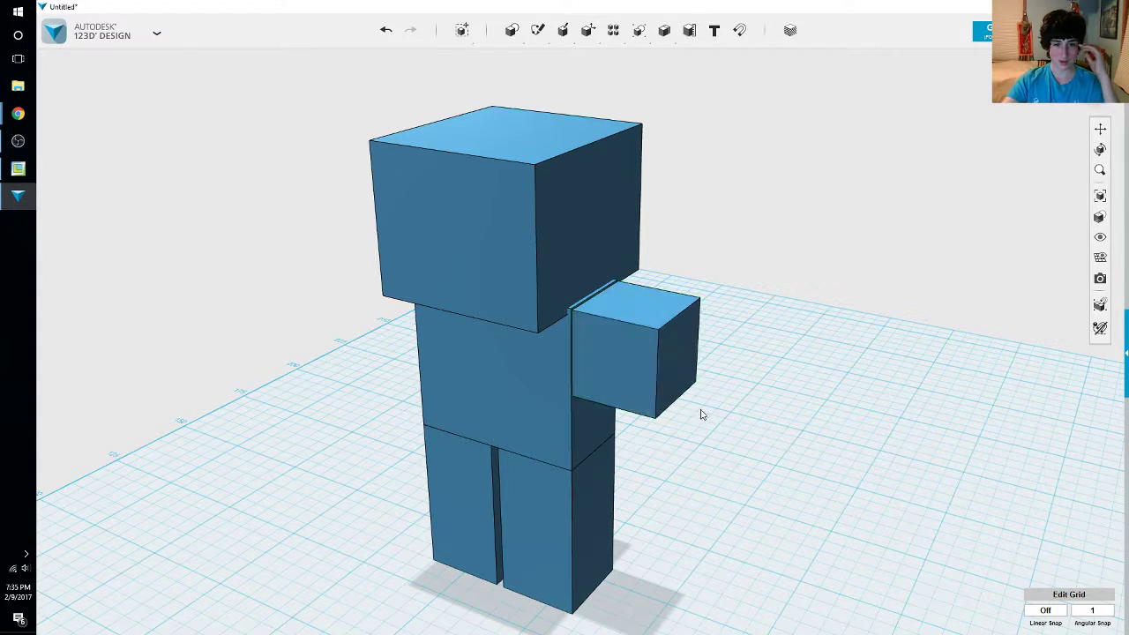
Shrink the arm block by pushing its selected side faces inward about 1.6 mm with Press/Pull
right_click_drag(713, 471, 683, 443)
left_click(638, 333)
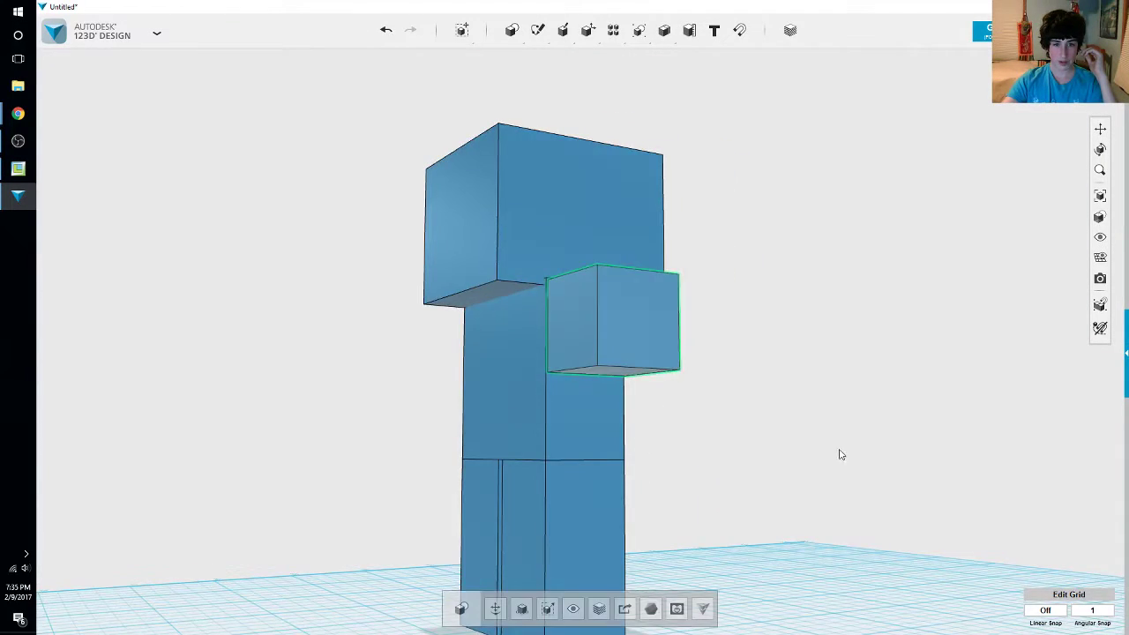
right_click_drag(839, 455, 799, 472)
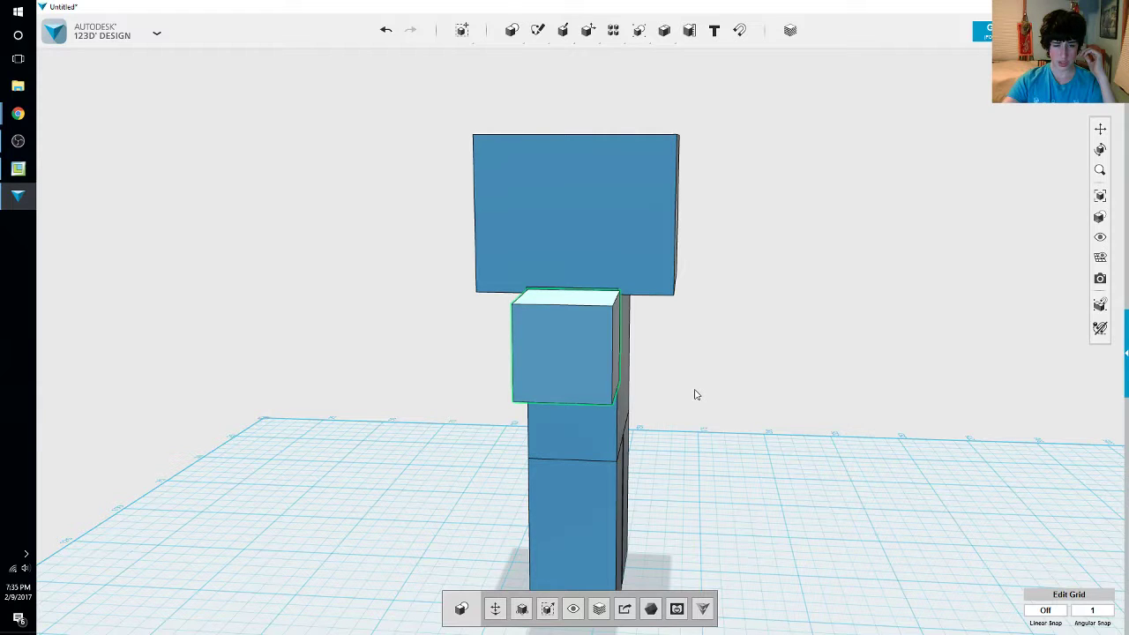
right_click_drag(695, 395, 577, 367)
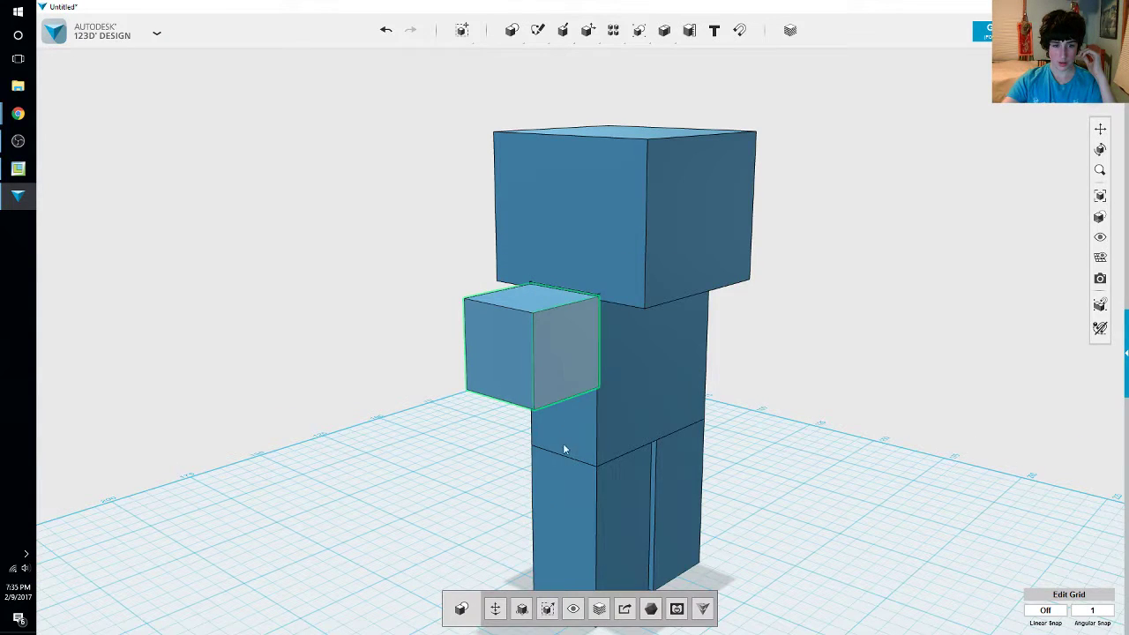
left_click(573, 362)
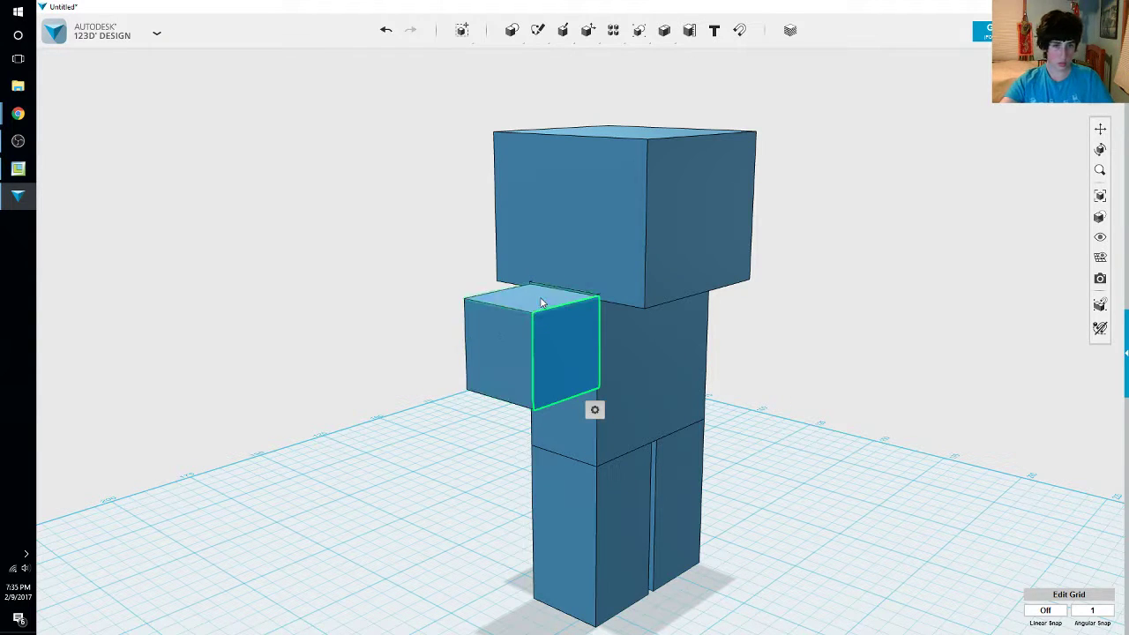
left_click(507, 353)
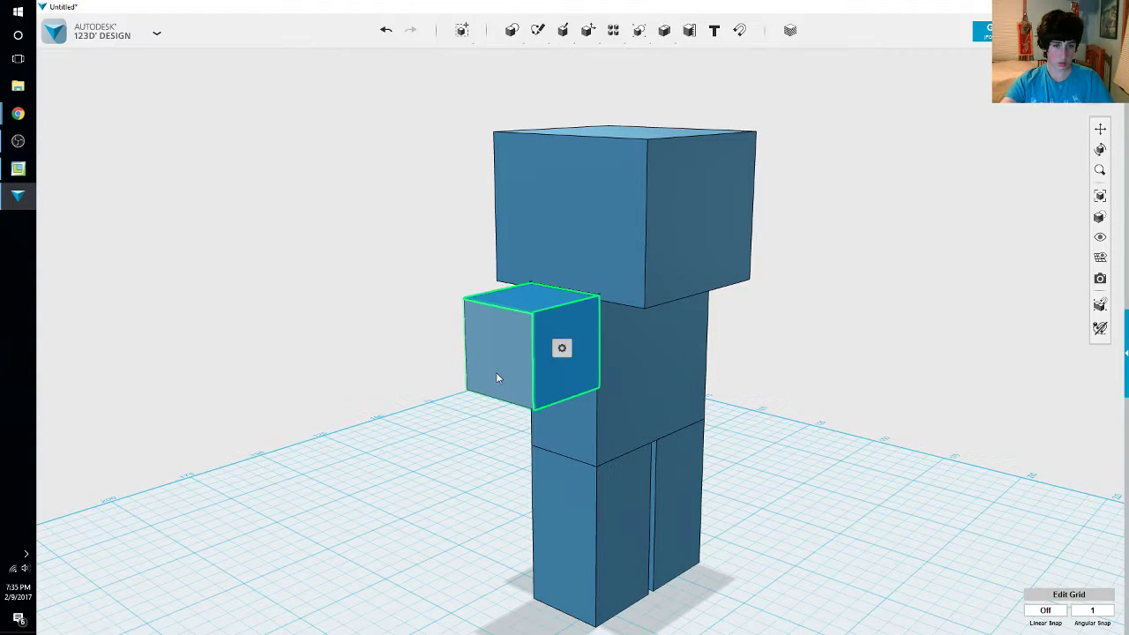
right_click_drag(495, 377, 708, 224)
mouse_move(548, 354)
mouse_move(669, 193)
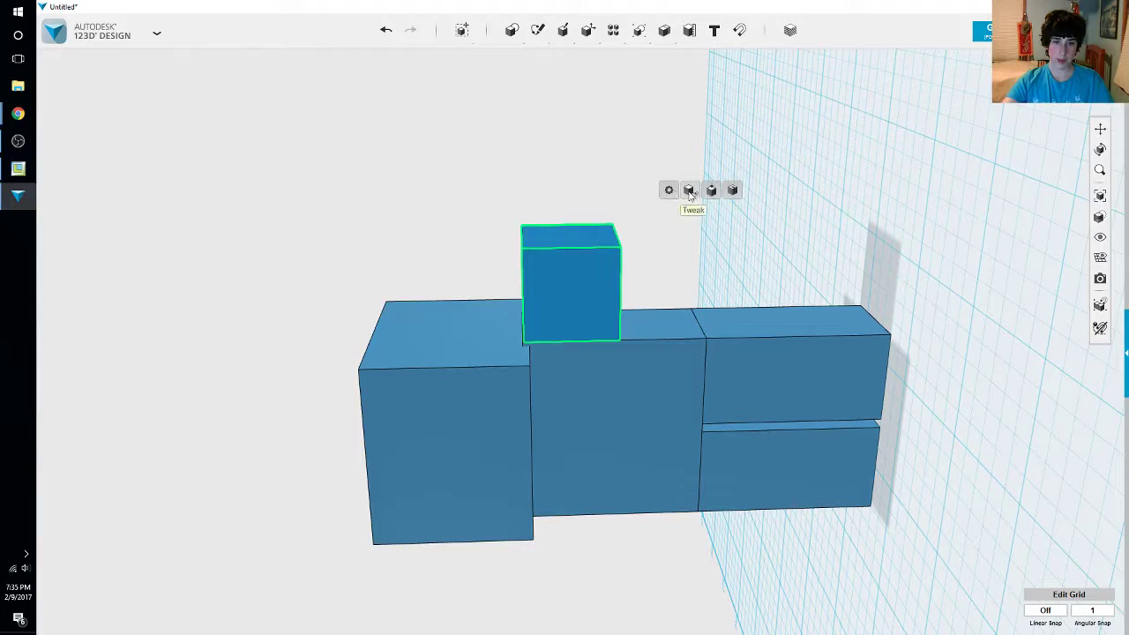
left_click(711, 191)
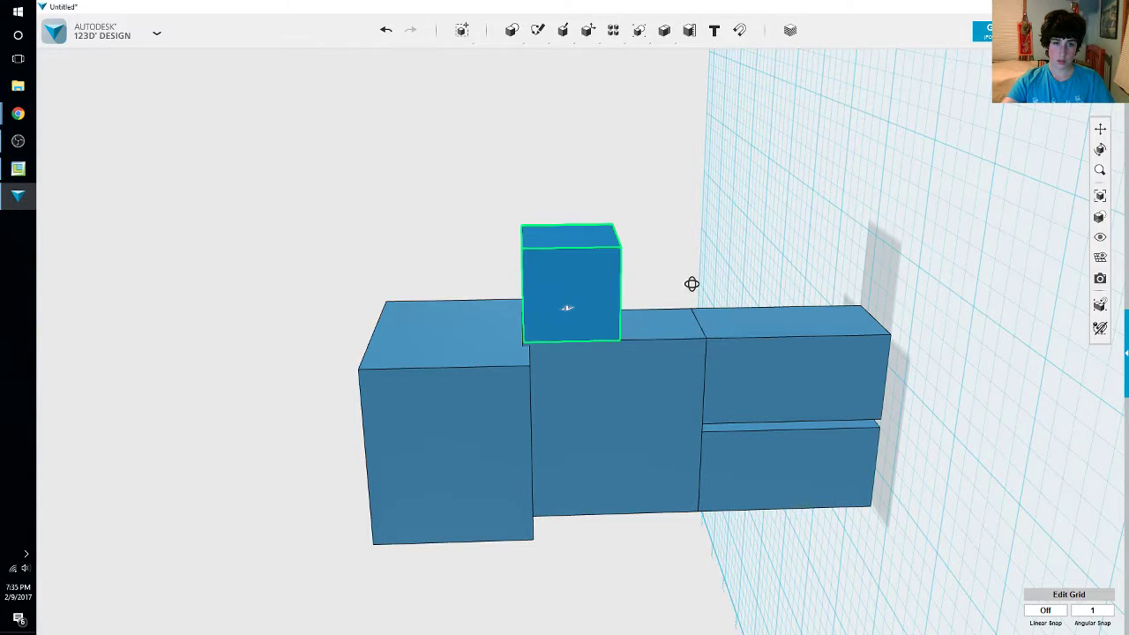
right_click_drag(694, 284, 681, 316)
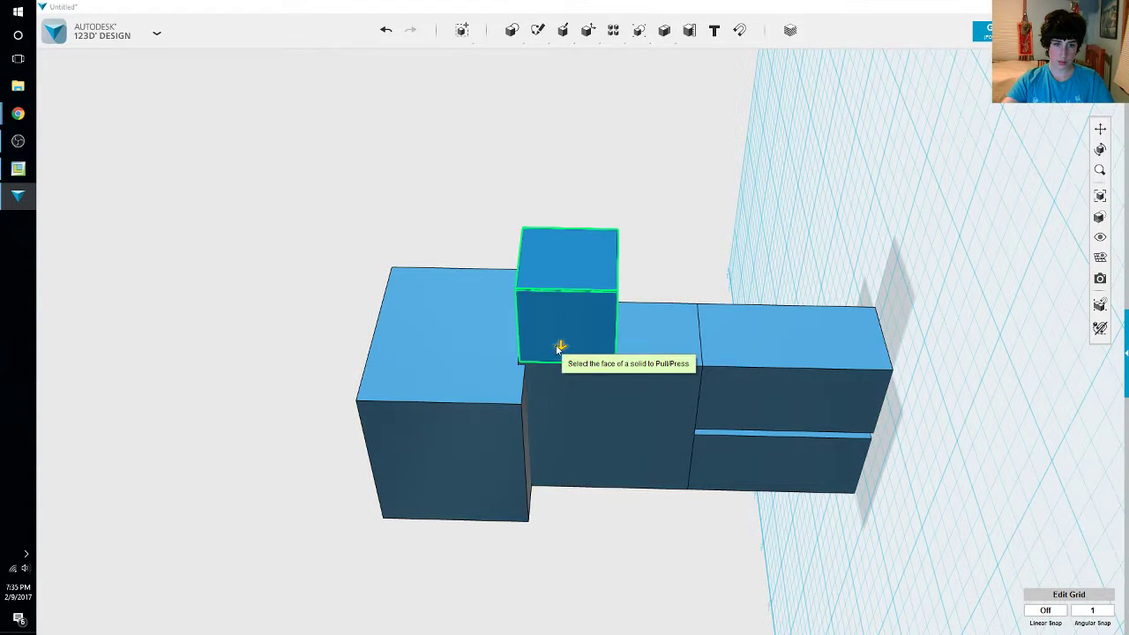
left_click_drag(559, 348, 557, 339)
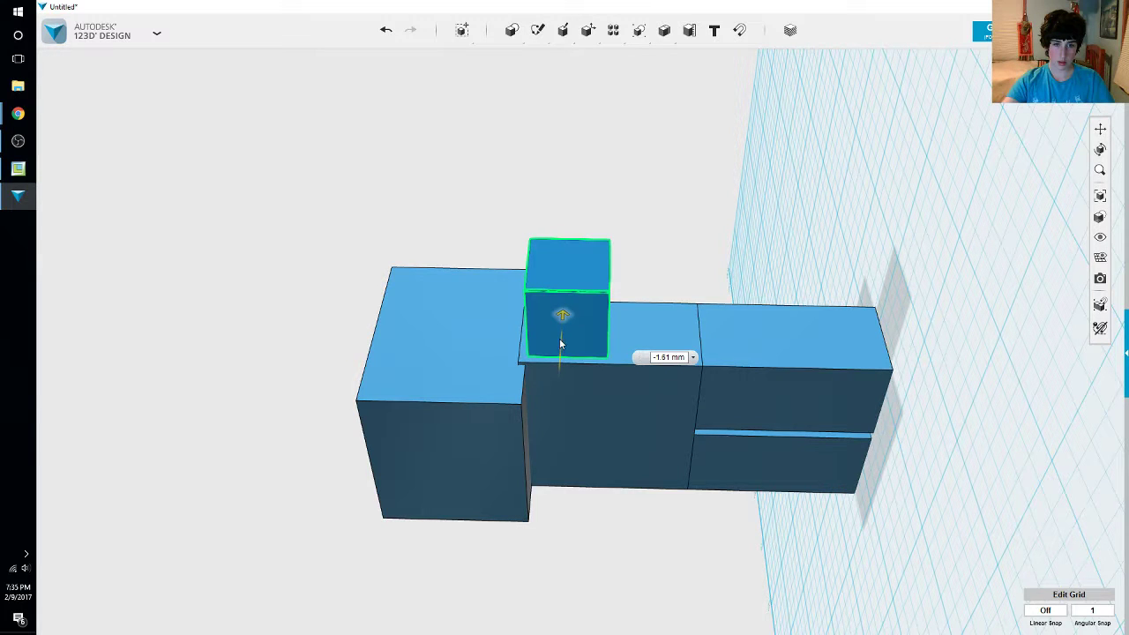
left_click(805, 245)
Rotate the arm block about 46 degrees on the body's side and lower it slightly
right_click_drag(803, 244, 736, 226)
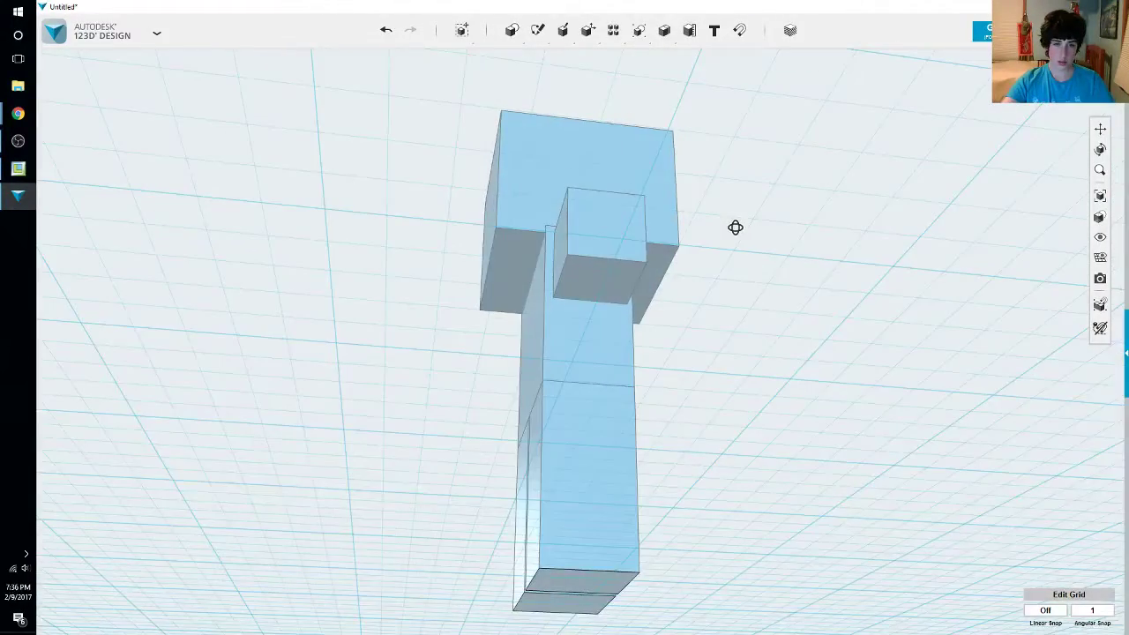
right_click_drag(626, 234, 781, 252)
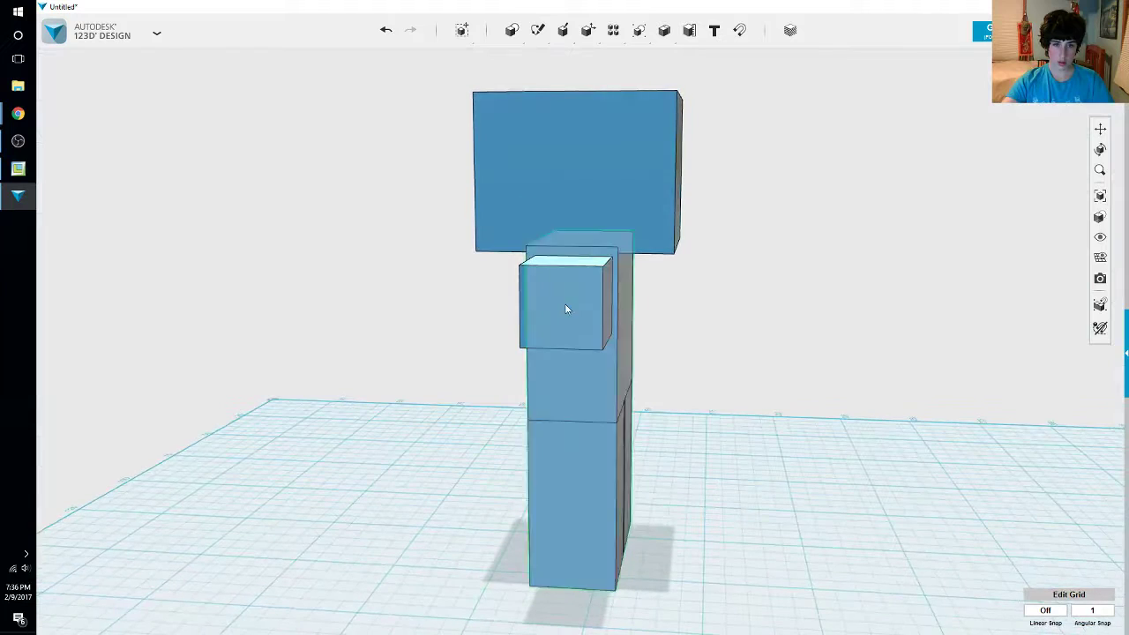
left_click(599, 310)
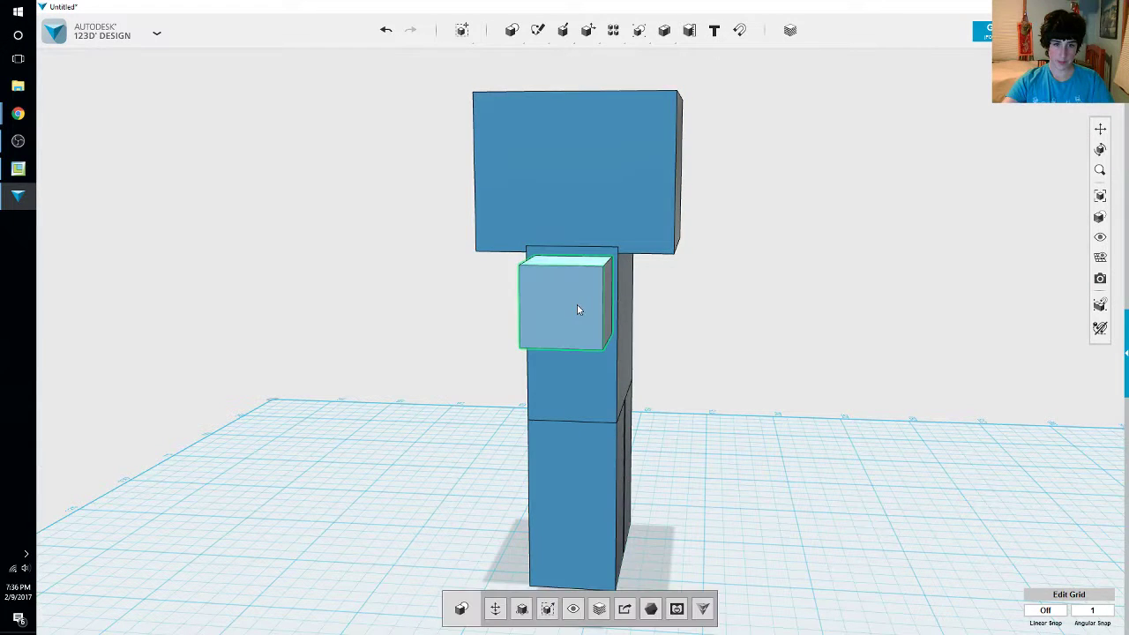
left_click(577, 414, "shift")
left_click(495, 608)
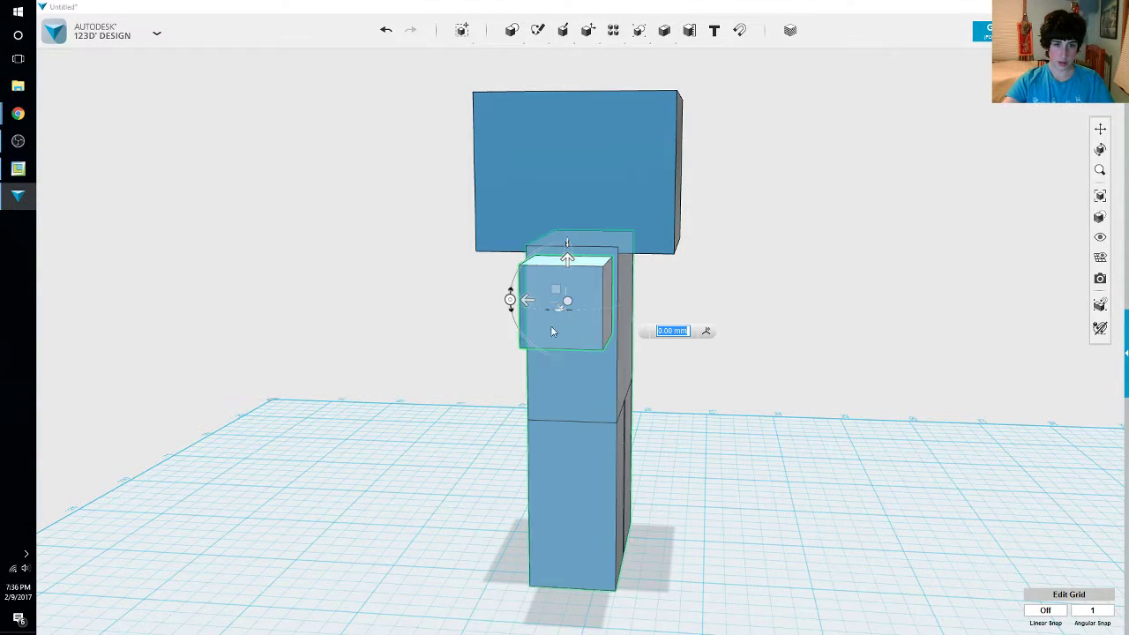
left_click_drag(510, 300, 537, 265)
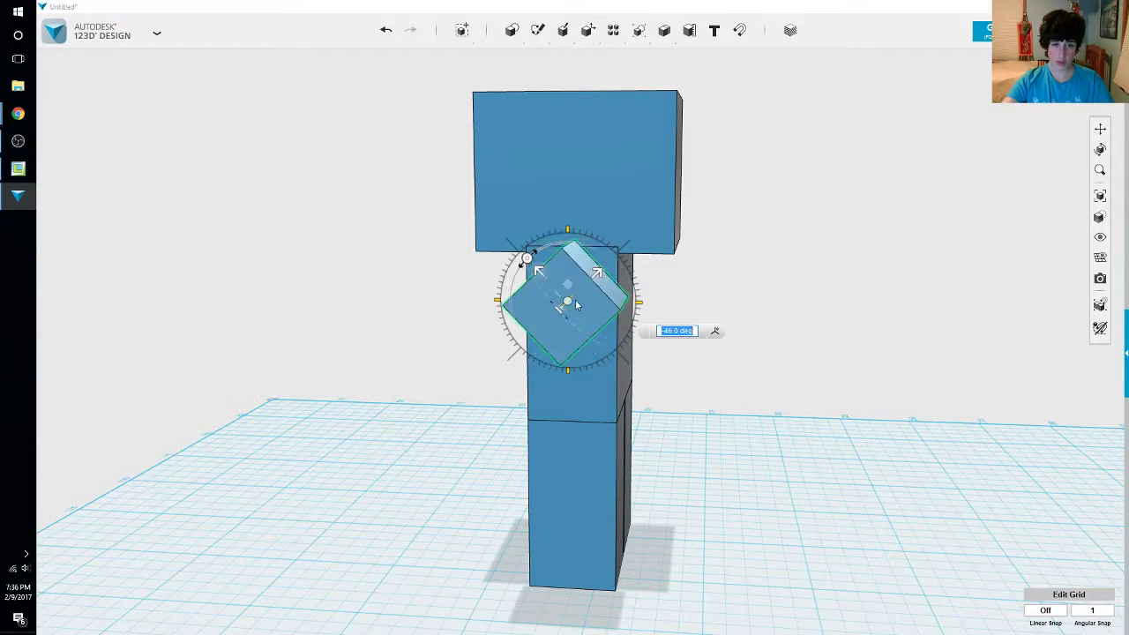
left_click_drag(569, 303, 569, 313)
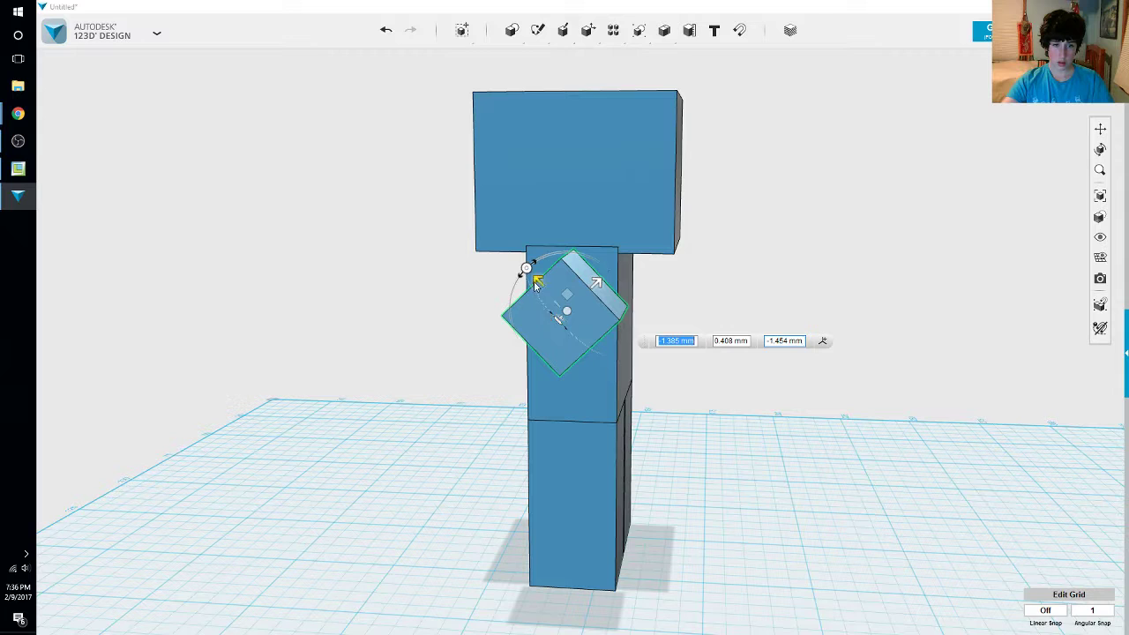
Rotate the arm block back about 15 degrees and shift it slightly toward the body's front edge
left_click_drag(527, 268, 545, 274)
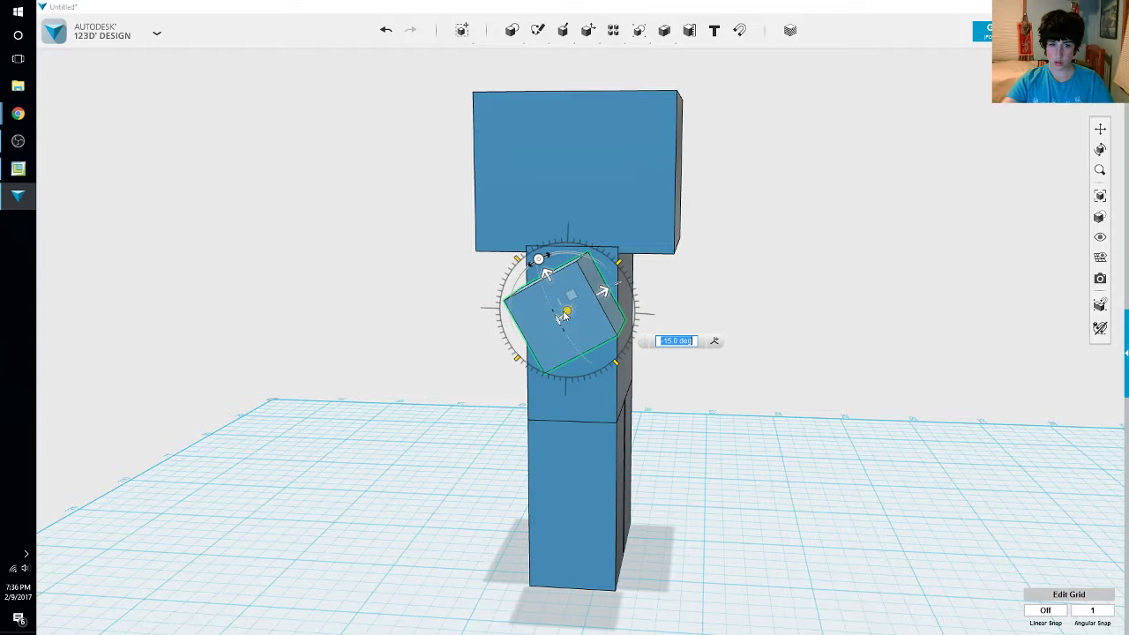
left_click_drag(562, 318, 556, 315)
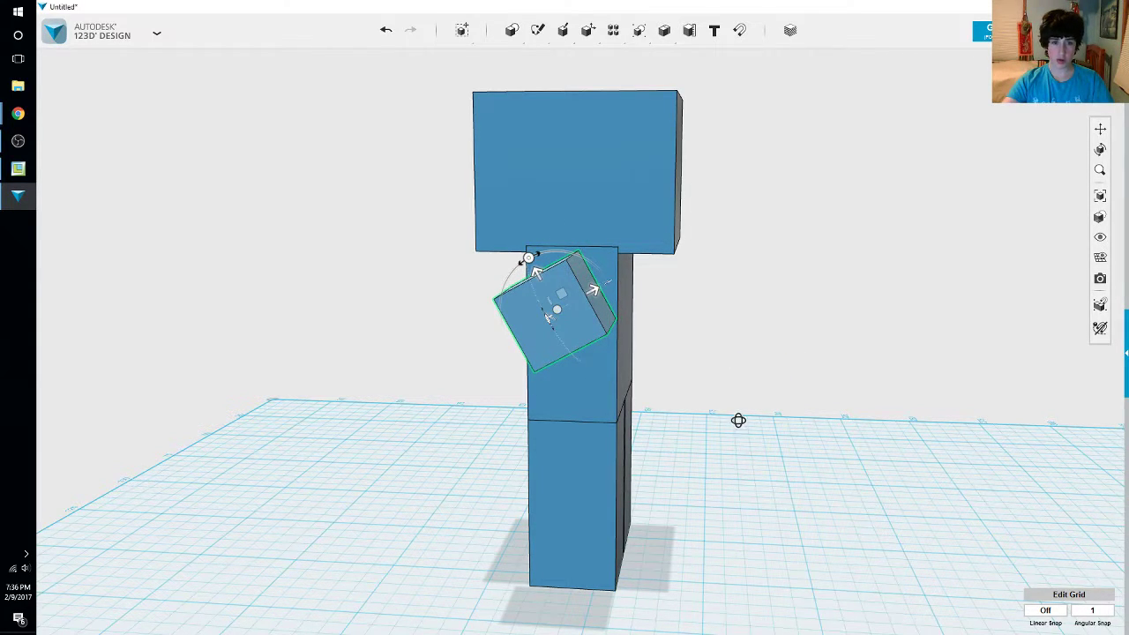
right_click_drag(738, 421, 787, 402)
key("Escape")
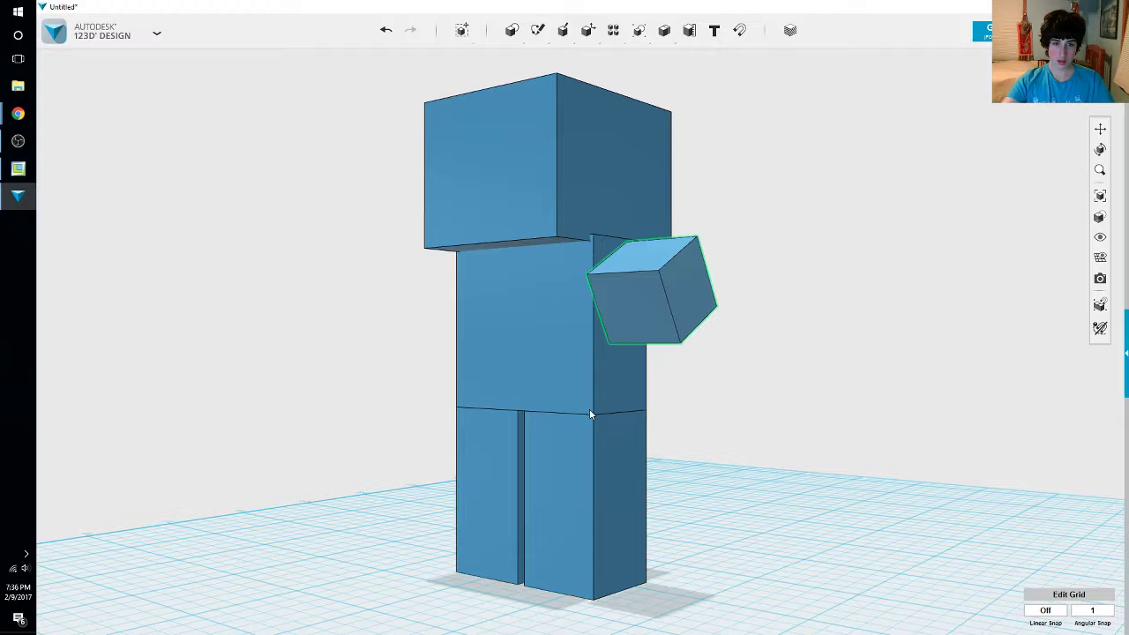
Pull the arm block's forward-facing end face outward with Press/Pull to make a long arm
left_click(579, 220, "shift")
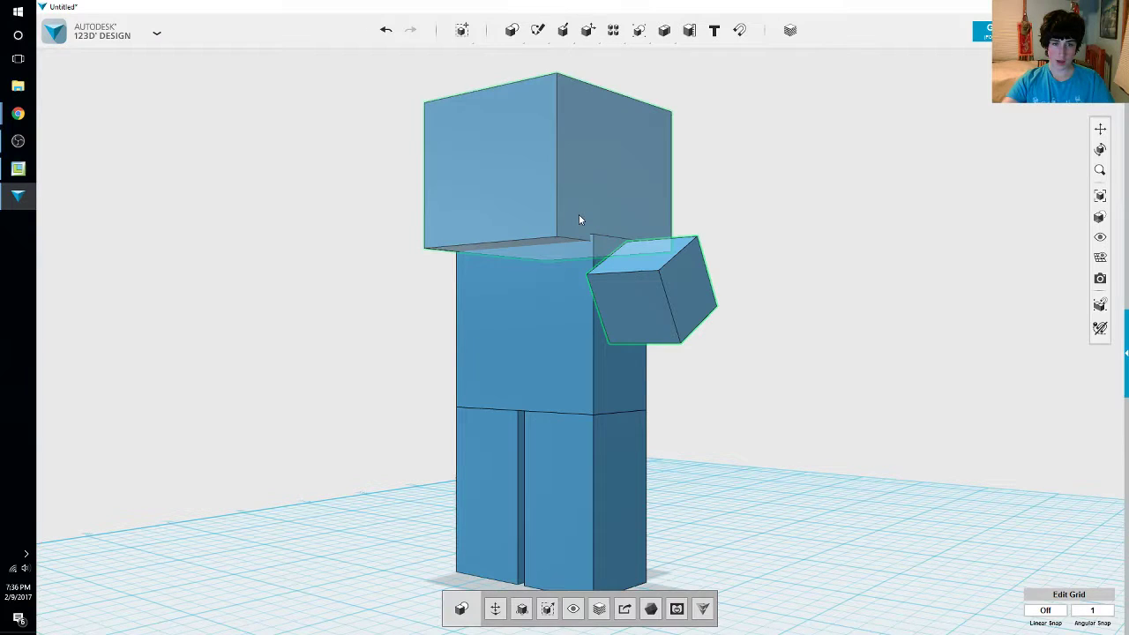
left_click(628, 304)
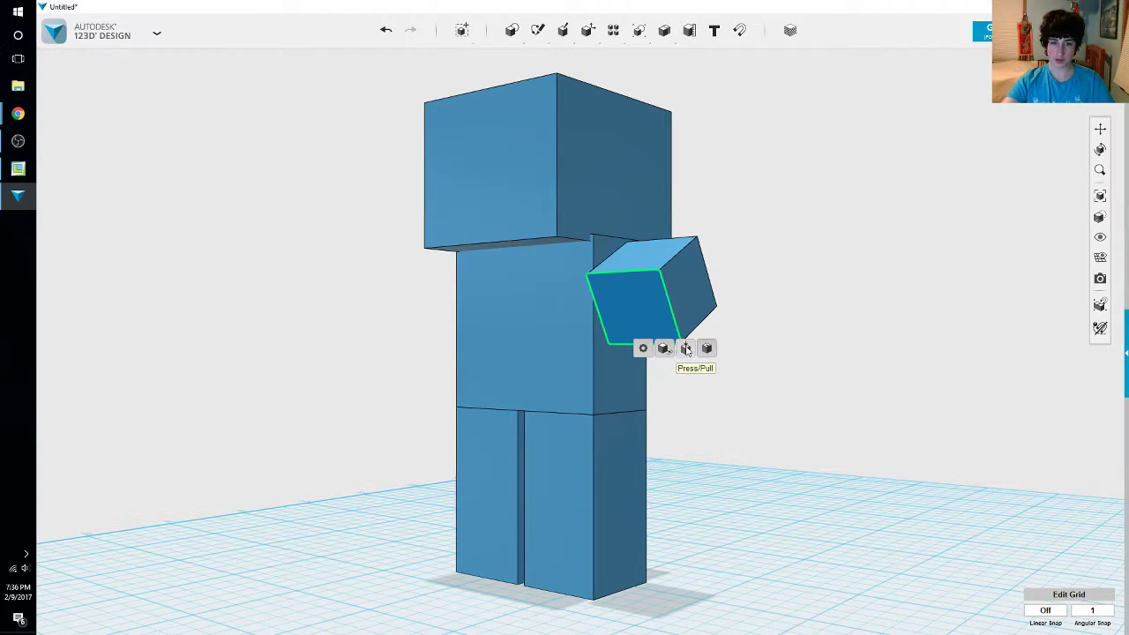
left_click(685, 344)
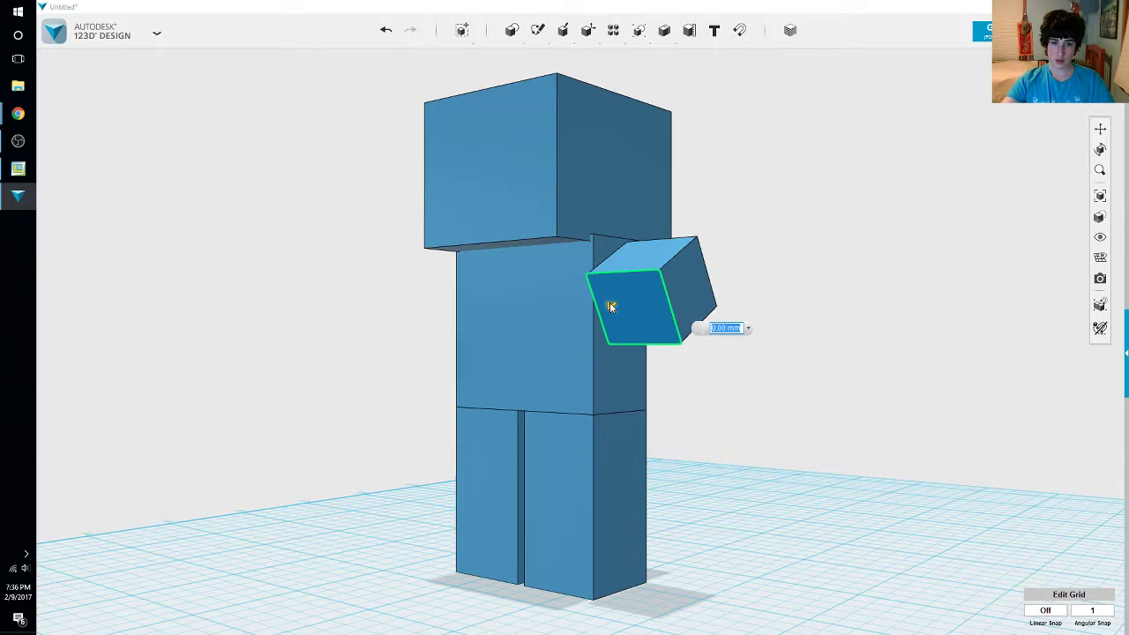
left_click_drag(610, 306, 530, 395)
left_click(823, 456)
Duplicate the long arm and move the copy about 60.8 mm across to the opposite side of the body
right_click_drag(809, 456, 518, 324)
left_click(530, 335)
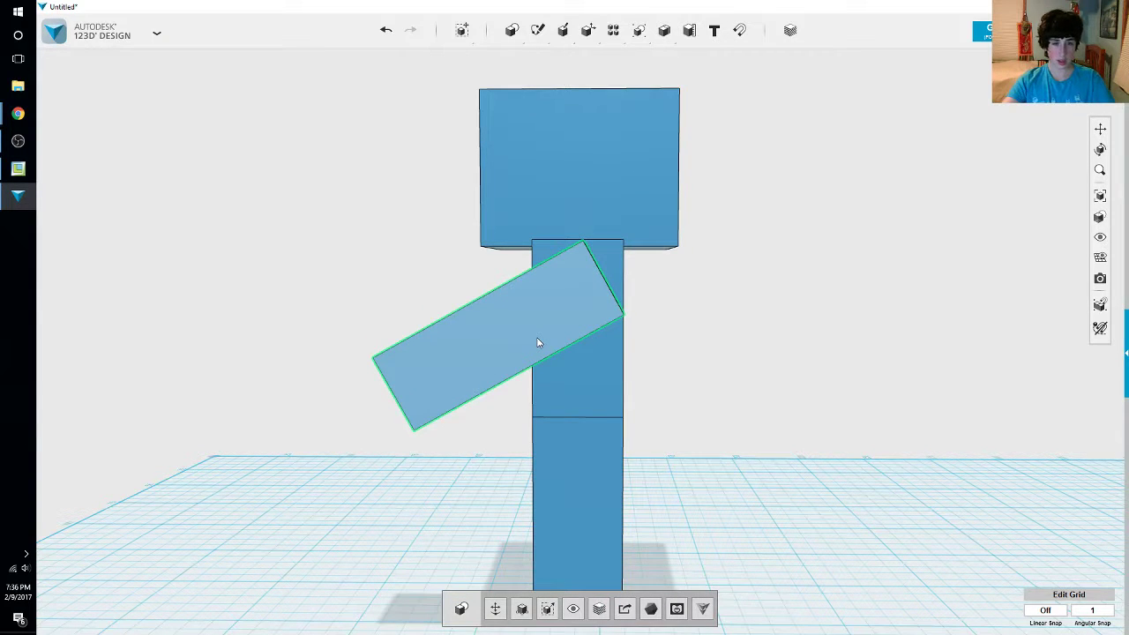
key("ctrl+t")
right_click_drag(688, 353, 580, 353)
left_click_drag(451, 322, 704, 334)
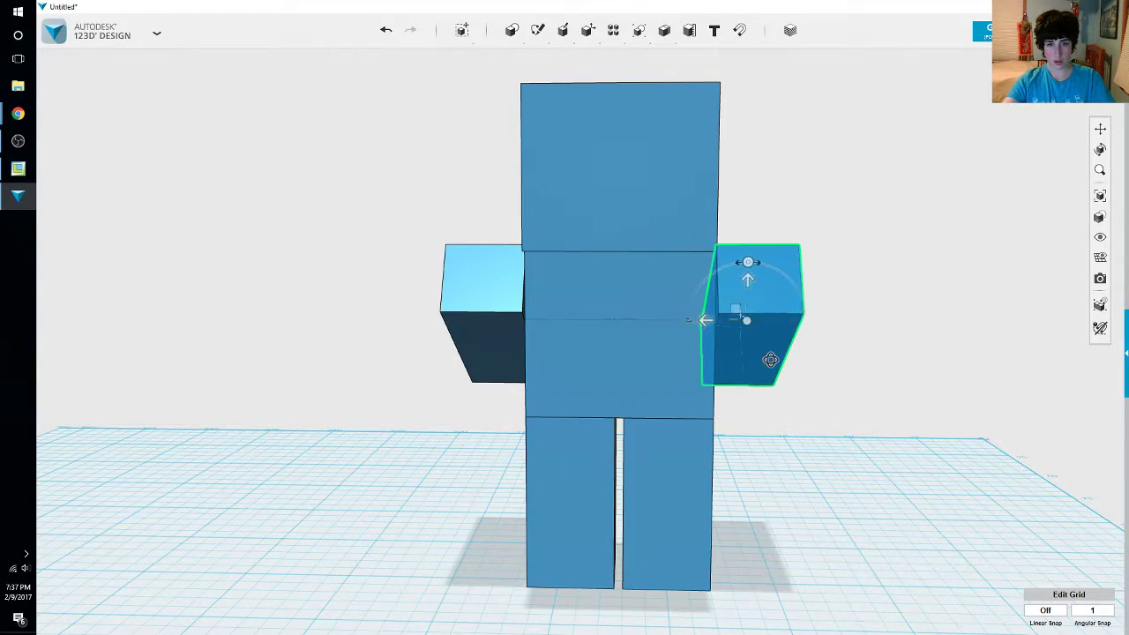
right_click_drag(706, 335, 576, 353)
left_click(430, 328)
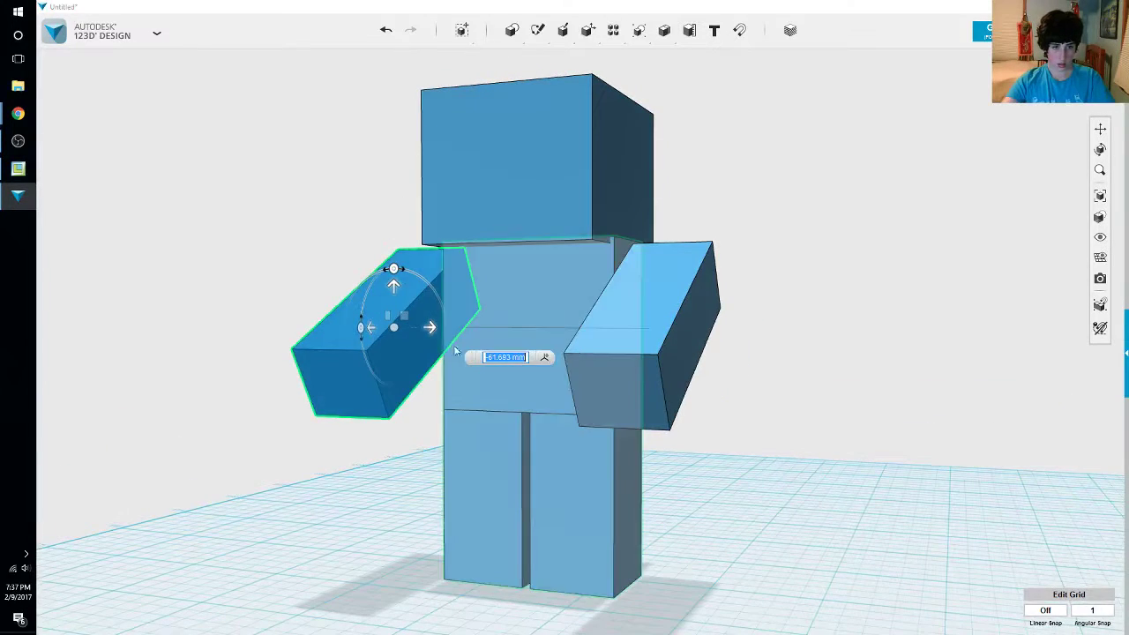
left_click_drag(431, 333, 435, 330)
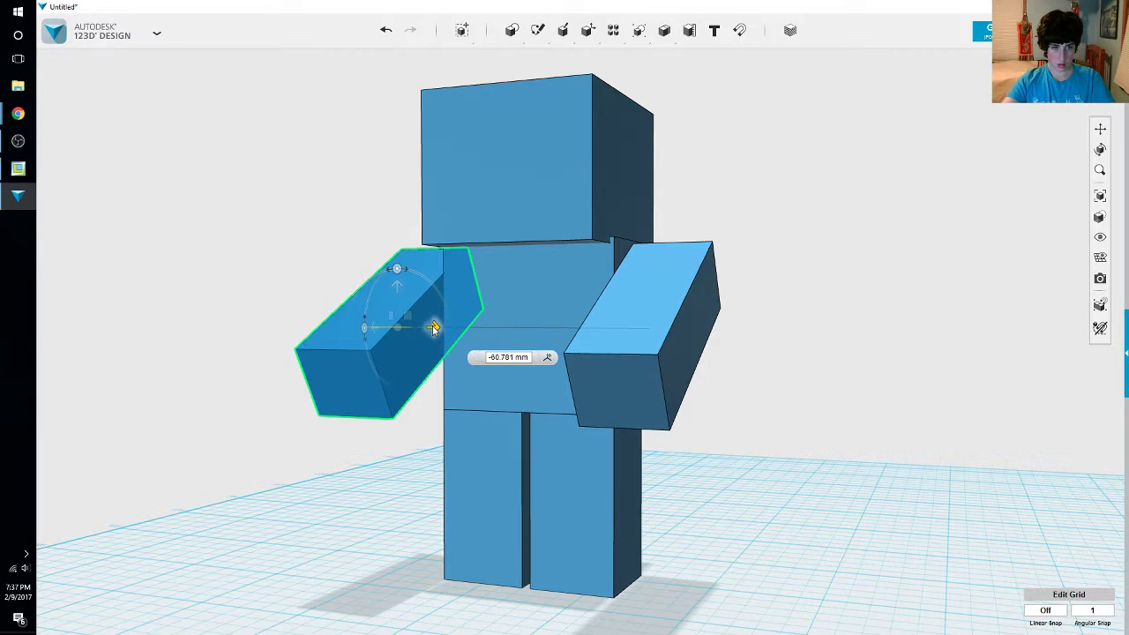
Check the Steve picture in Chrome, and in 123D Design rotate the copied arm to swing backward and reposition it at the shoulder
right_click_drag(397, 357, 509, 368)
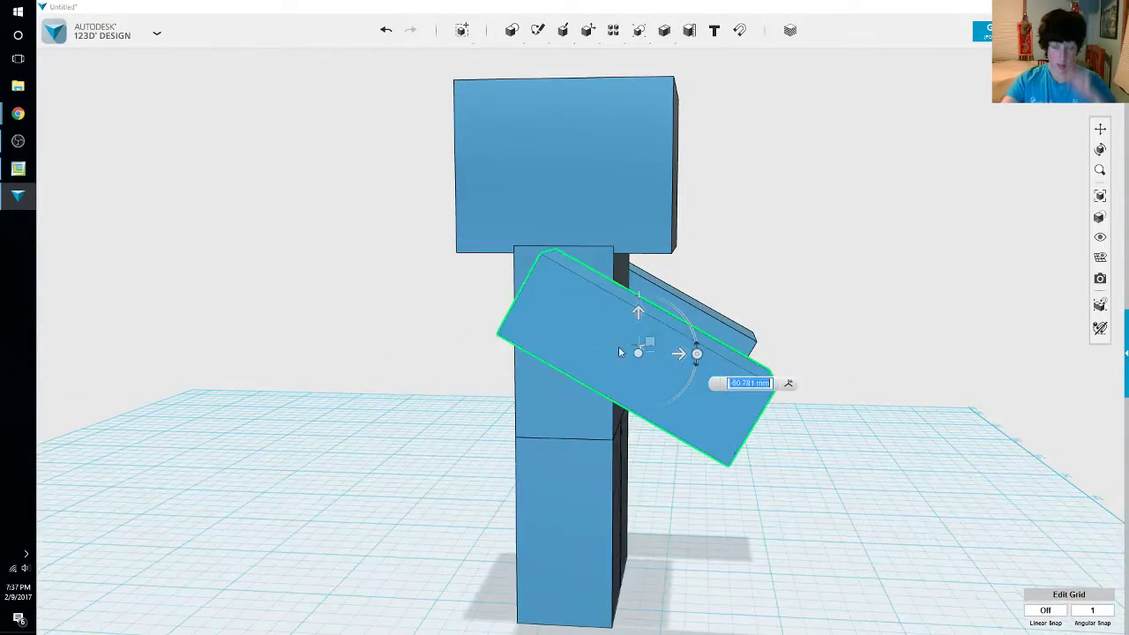
mouse_move(1100, 216)
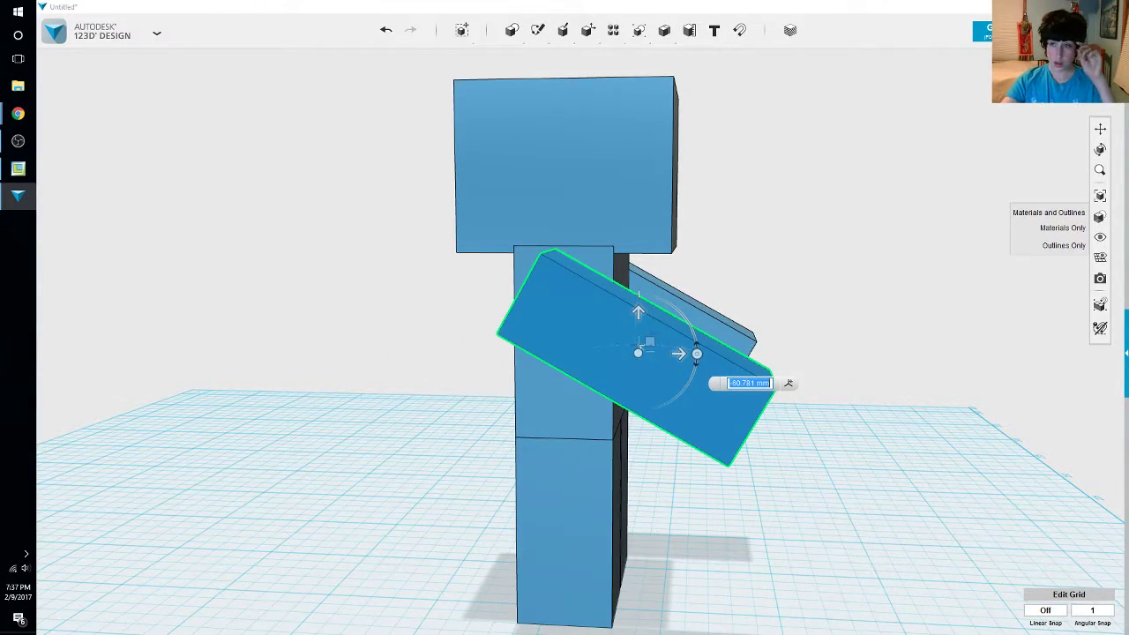
key("alt+Tab")
mouse_move(1118, 142)
left_mouse_down()
mouse_move(966, 132)
mouse_move(1097, 120)
mouse_move(1128, 150)
left_mouse_up()
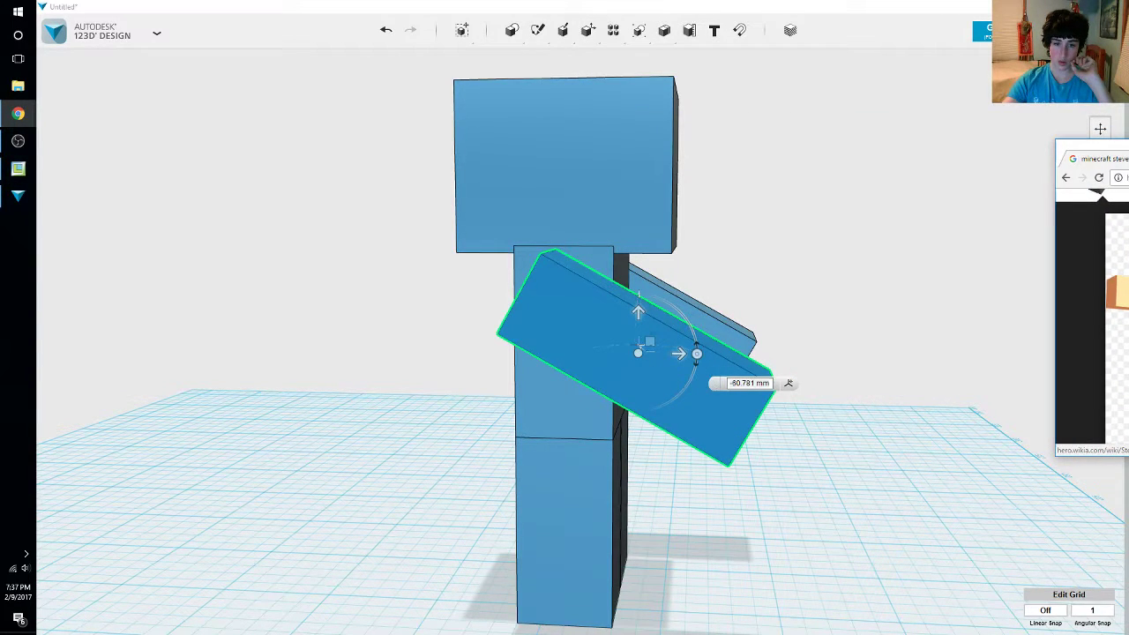
left_click_drag(697, 354, 621, 414)
left_click_drag(639, 355, 513, 379)
left_click(930, 460)
right_click_drag(931, 460, 768, 457)
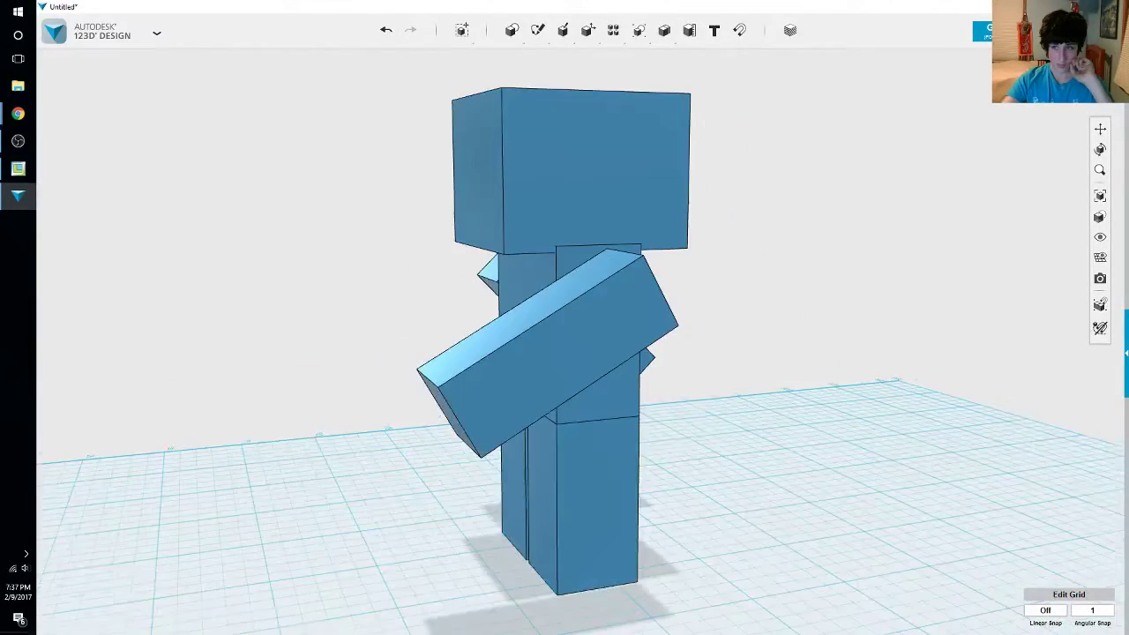
Check the Steve picture in Chrome, and in 123D Design rotate the forward arm upward by 30 degrees to roughly horizontal
left_click_drag(1128, 156, 1050, 156)
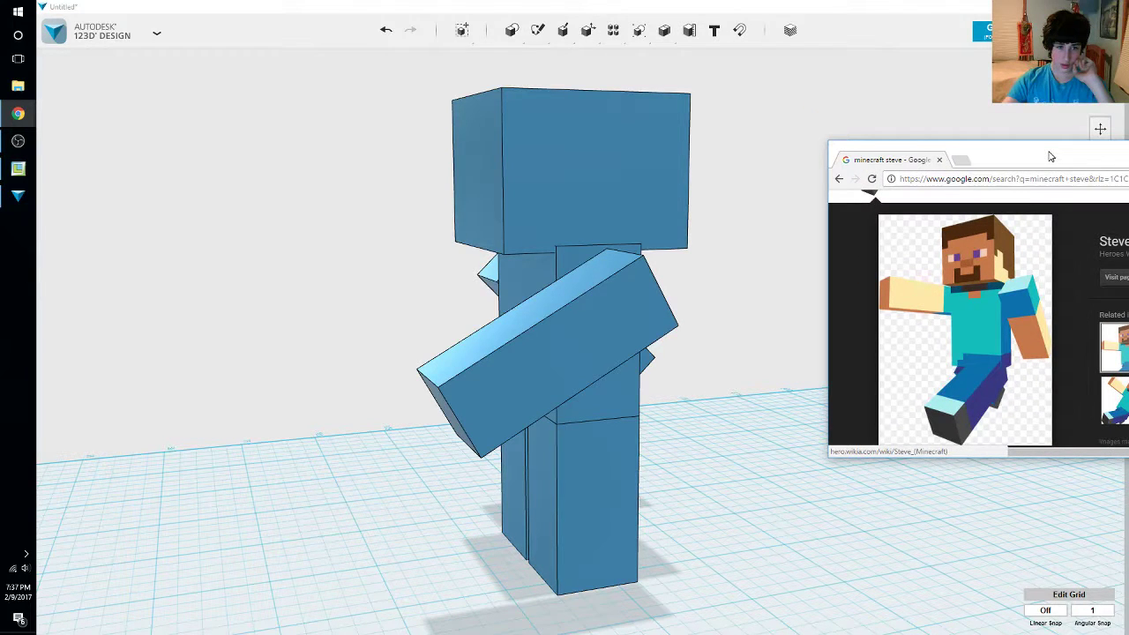
left_click(491, 390)
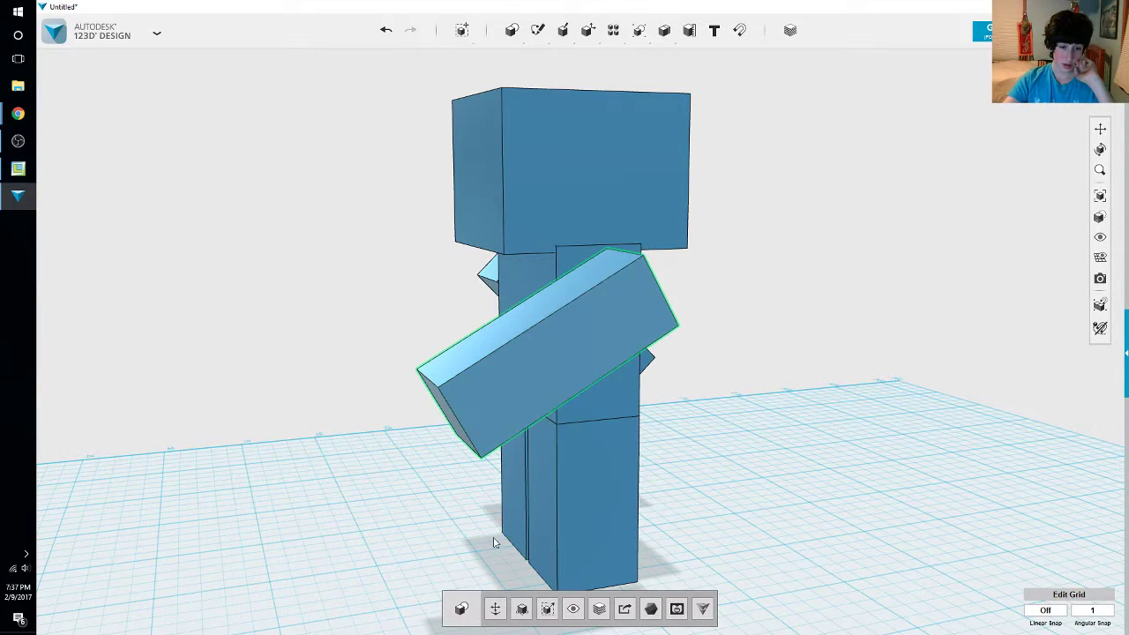
left_click(495, 609)
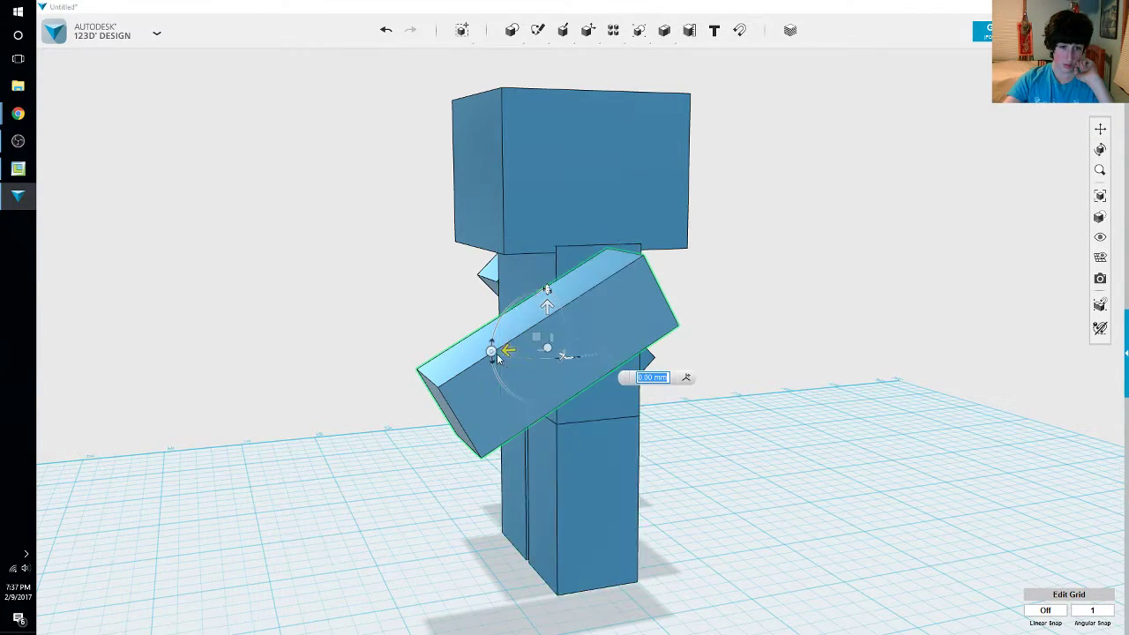
left_click_drag(491, 351, 498, 320)
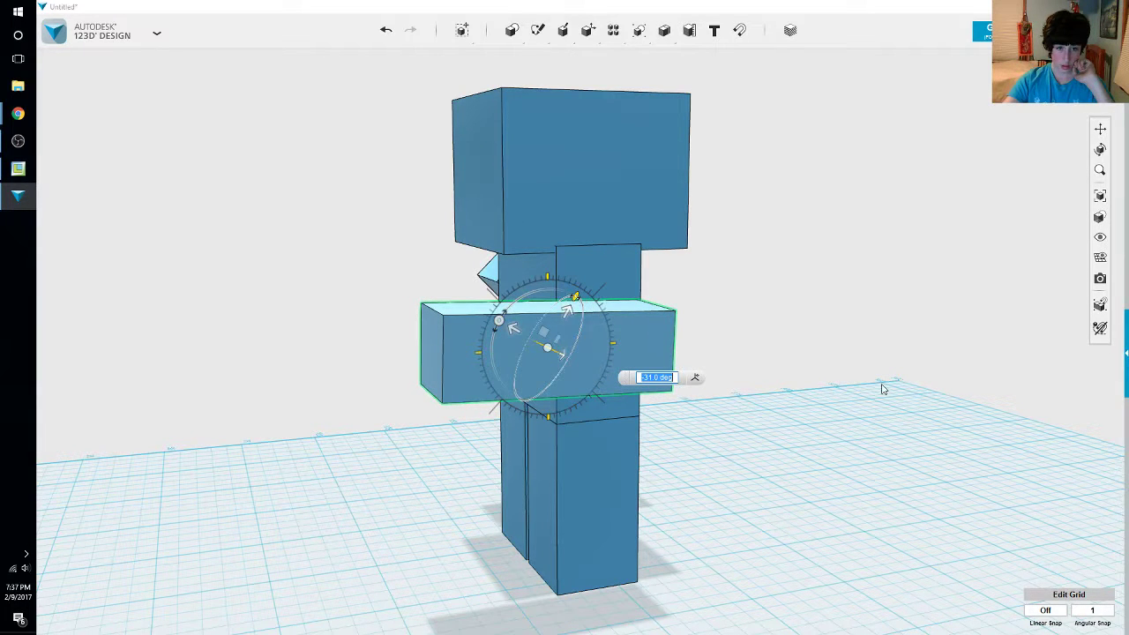
mouse_move(883, 389)
right_mouse_down()
mouse_move(852, 388)
mouse_move(883, 389)
right_mouse_up()
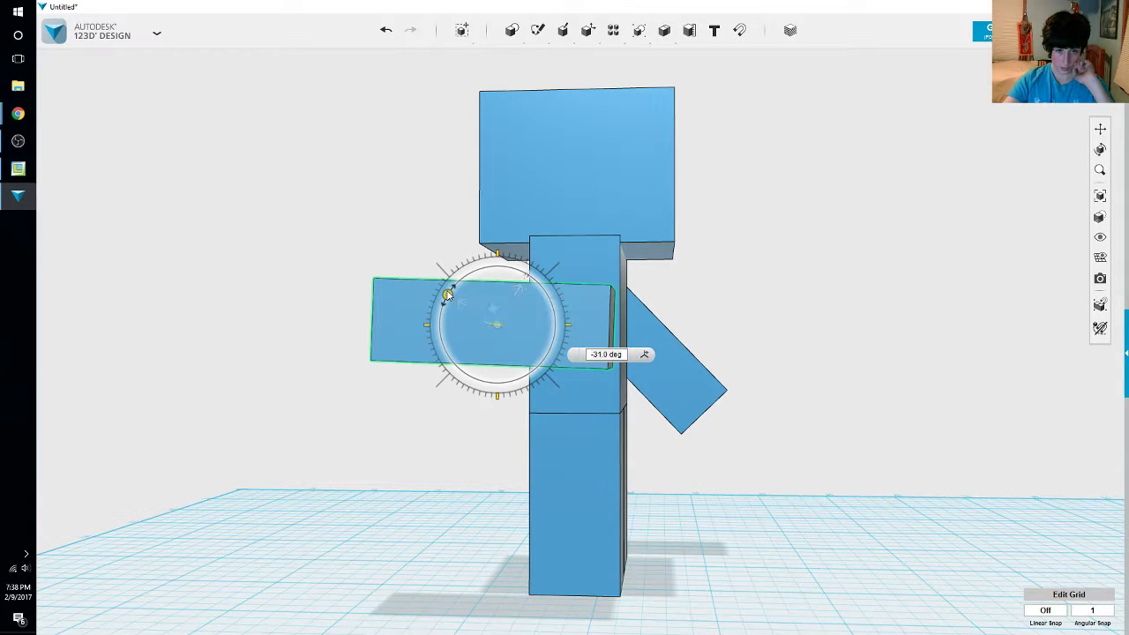
left_click_drag(448, 295, 449, 296)
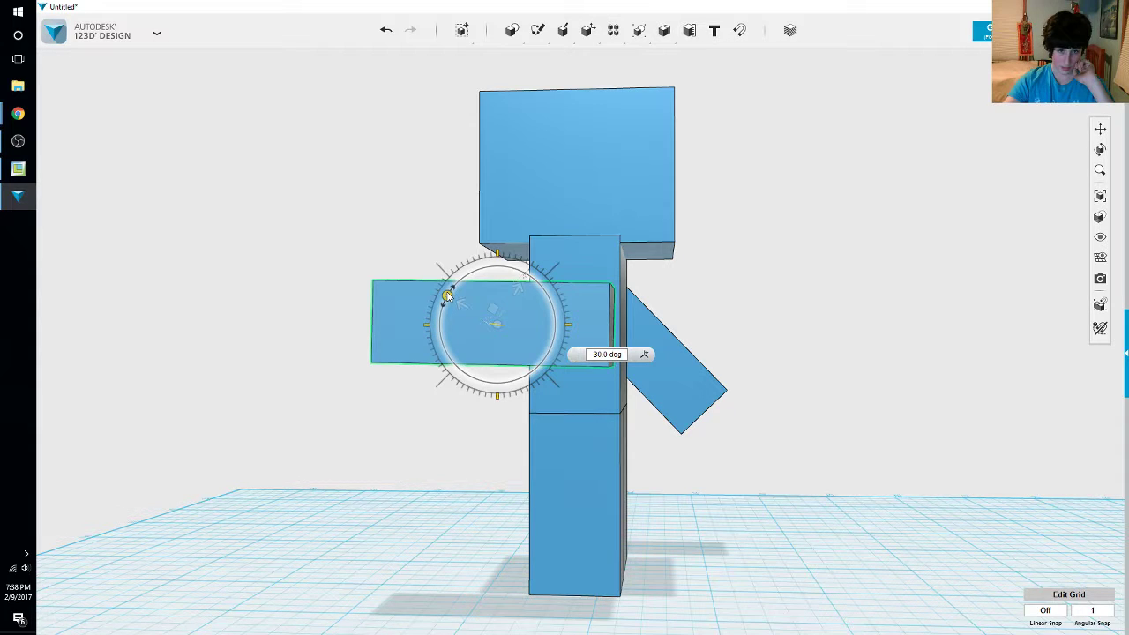
key("Return")
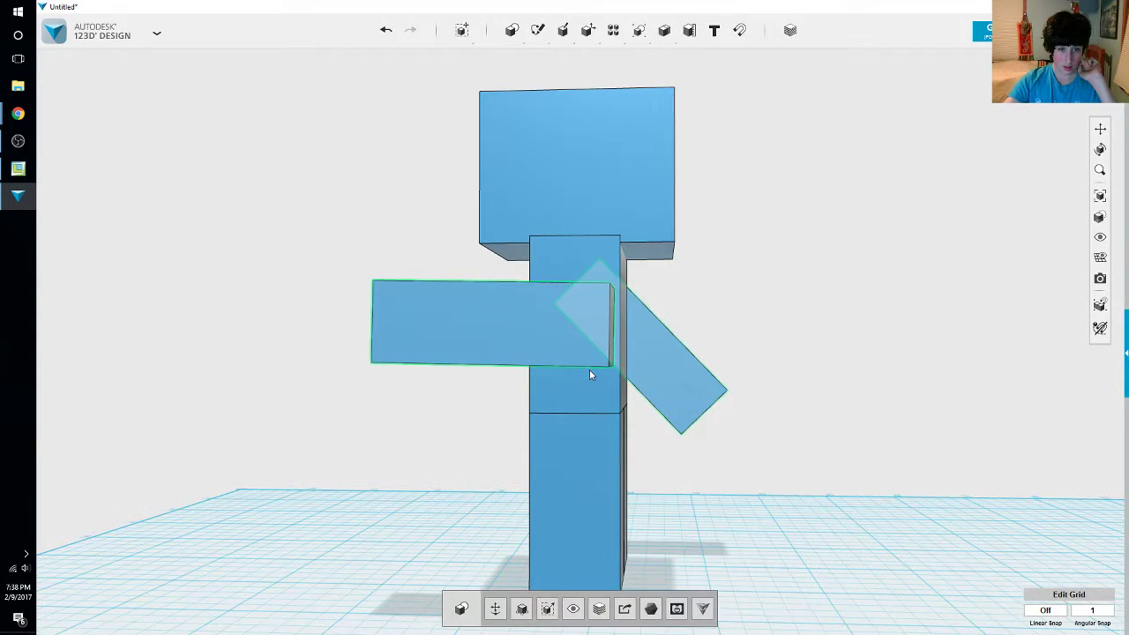
Raise the horizontal forward arm about 4.9 mm toward the shoulder
key("Delete")
key("ctrl+z")
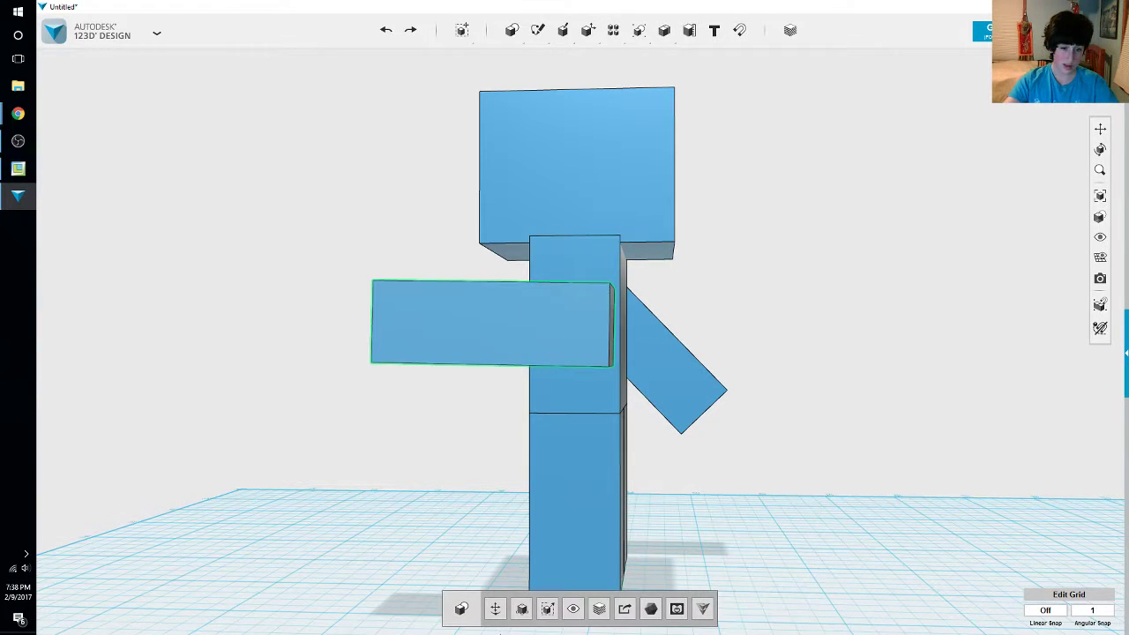
left_click(495, 610)
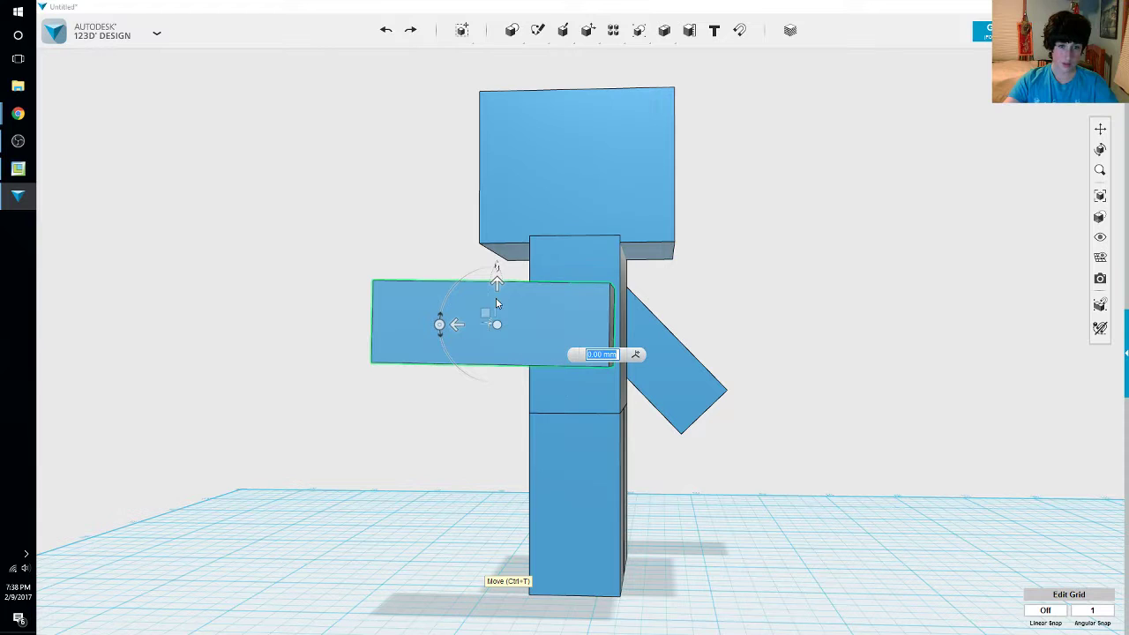
left_click_drag(497, 282, 500, 262)
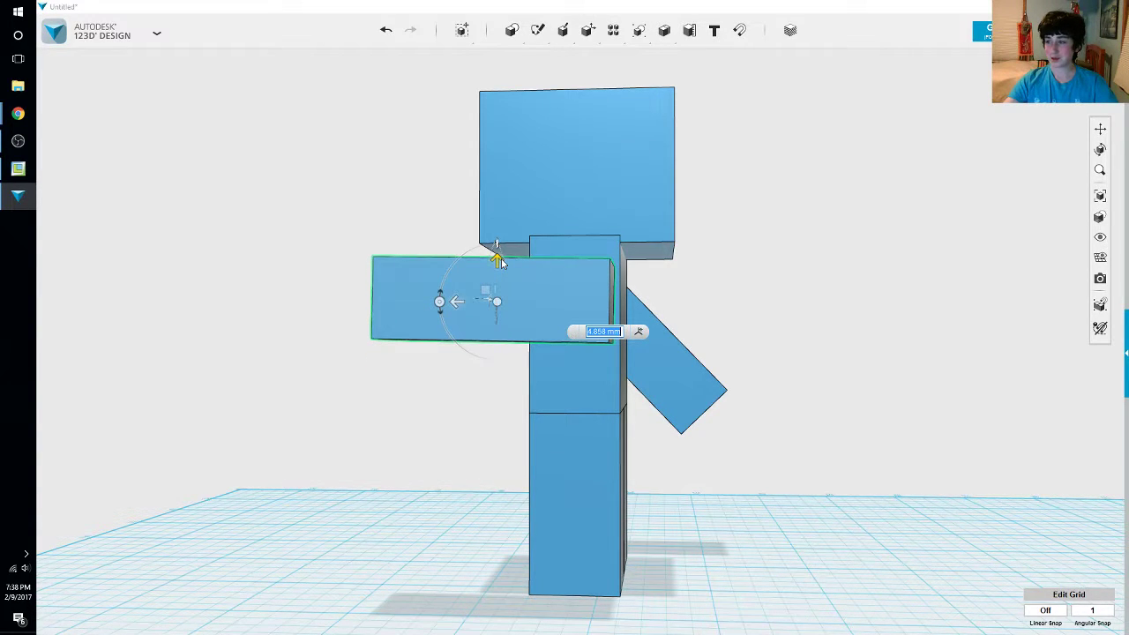
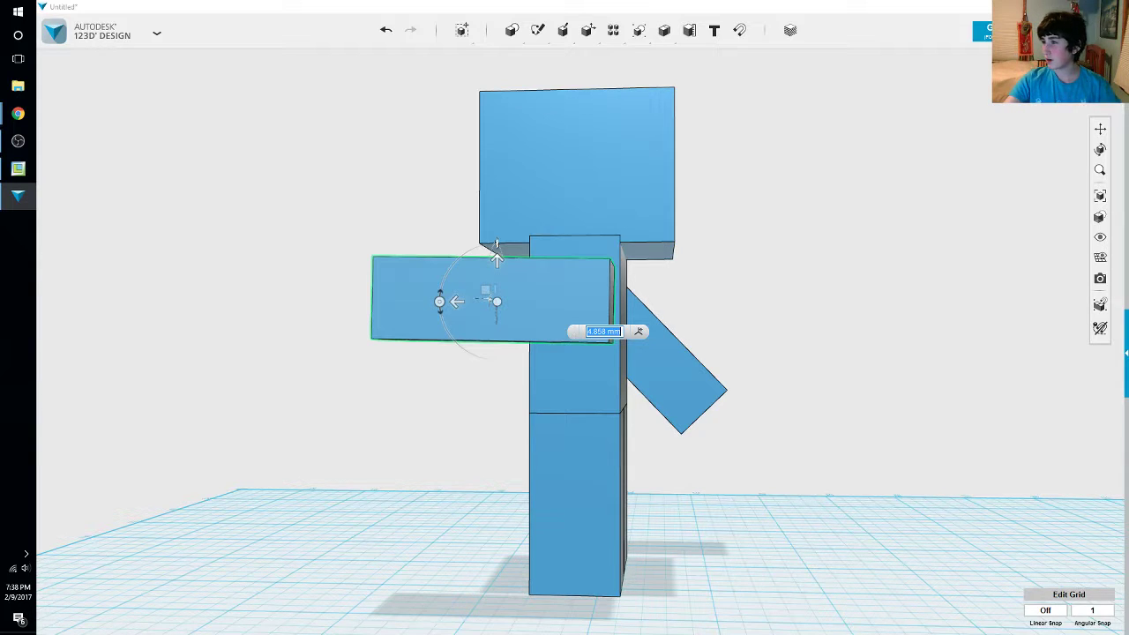
Switch to Chrome, open YouTube and search for a channel by its owner's first name
key("alt+Tab")
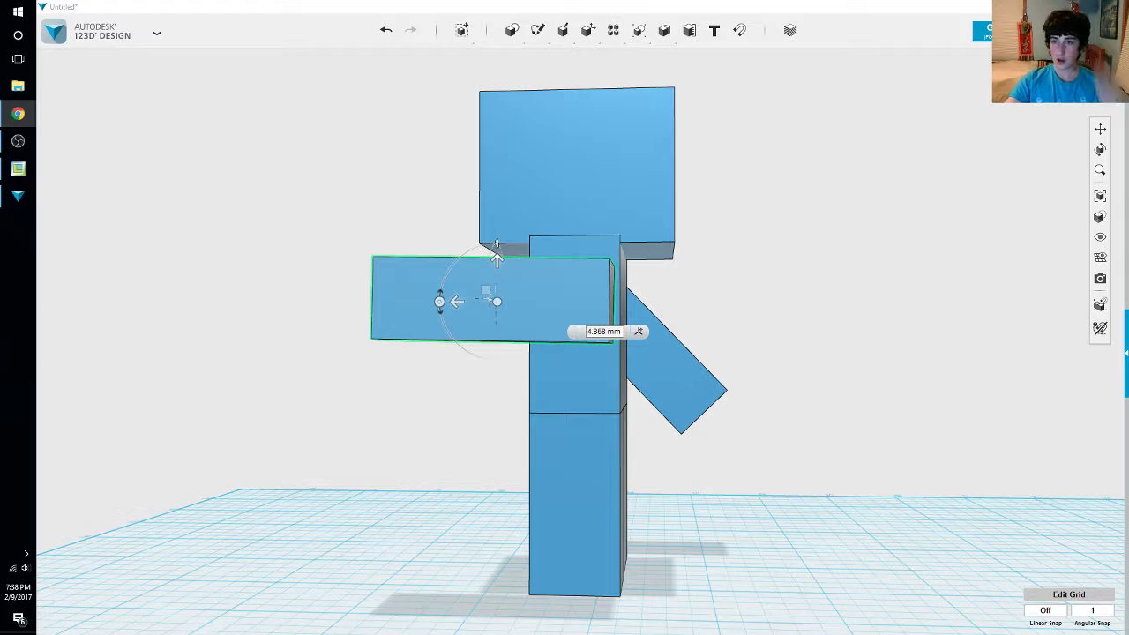
left_click_drag(1128, 21, 753, 1)
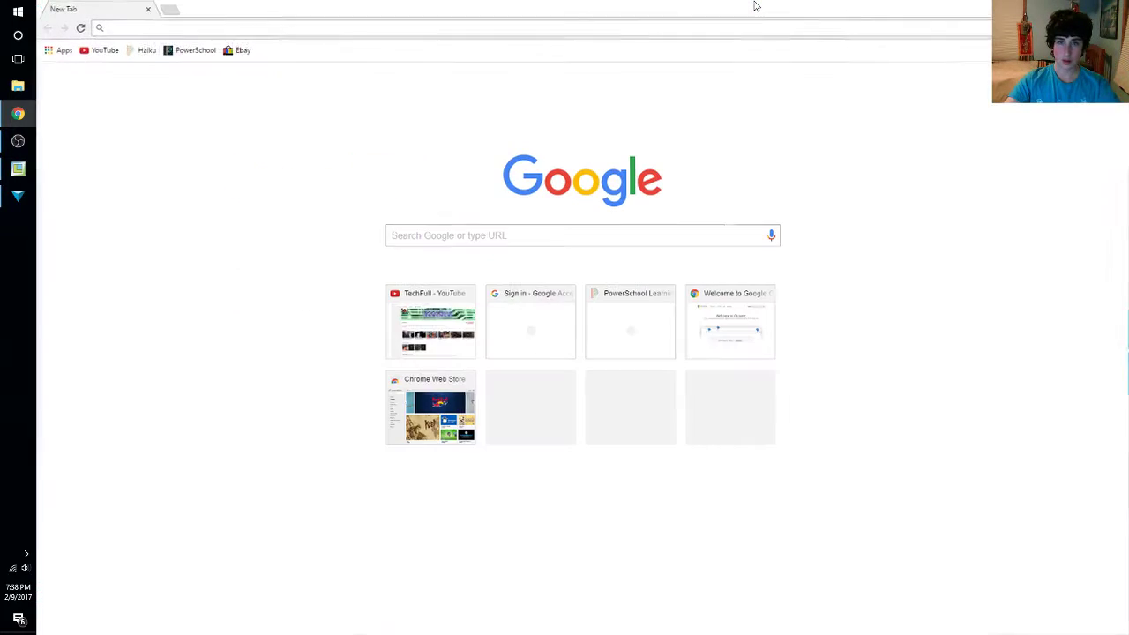
left_click(94, 51)
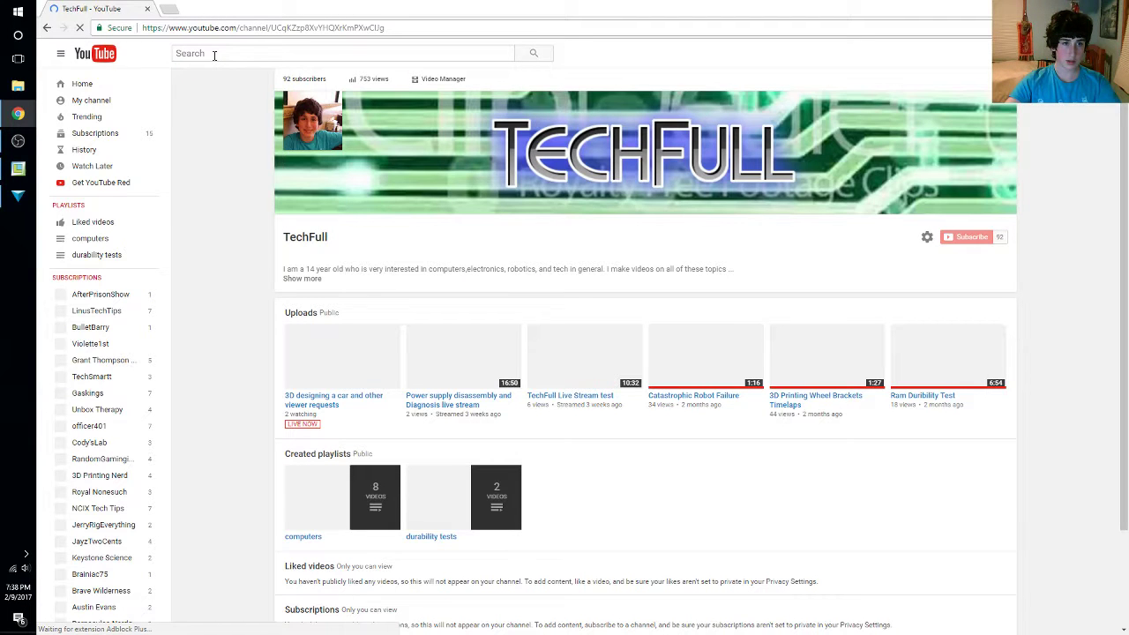
left_click(213, 55)
type("mads")
key("Return")
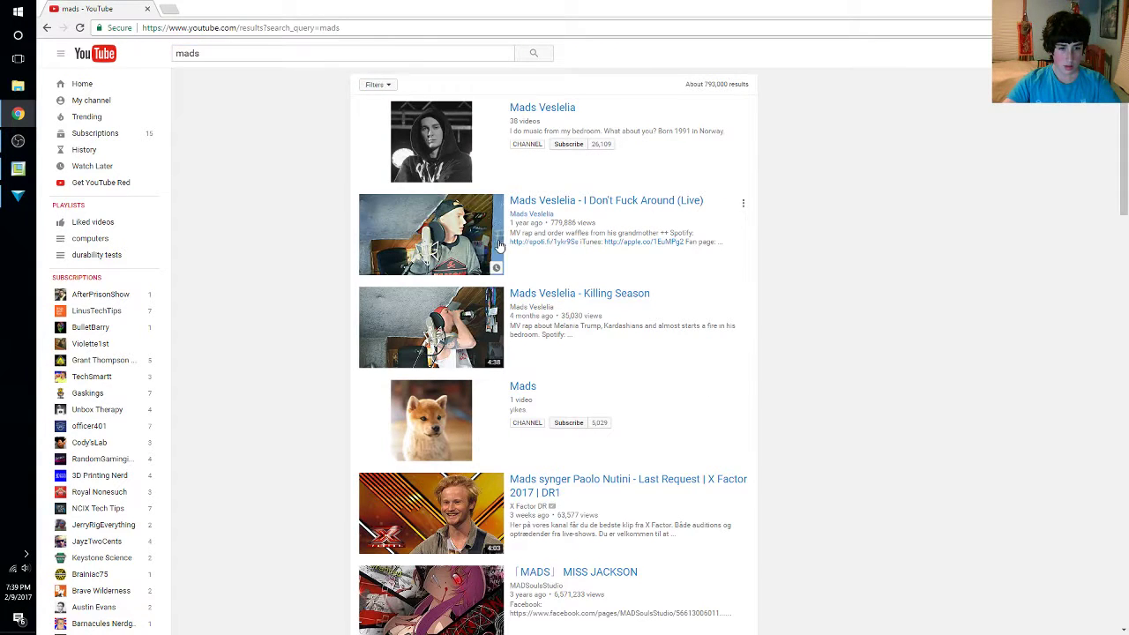
Filter the YouTube results to channels, look through the first results page for the wanted channel, and close the tab
left_click(396, 85)
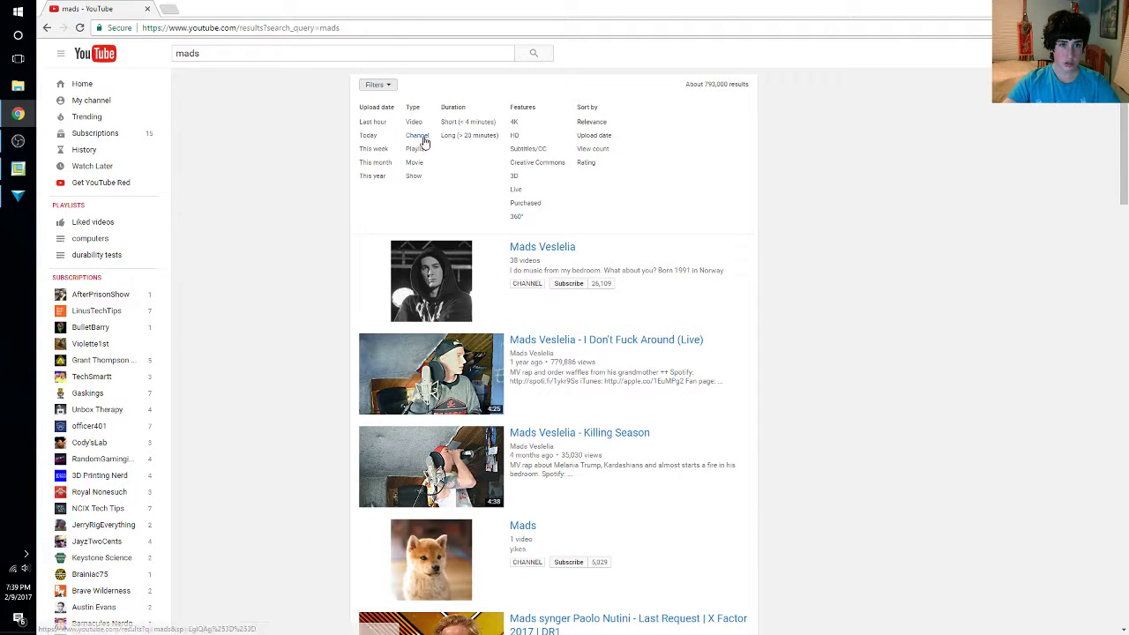
left_click(420, 138)
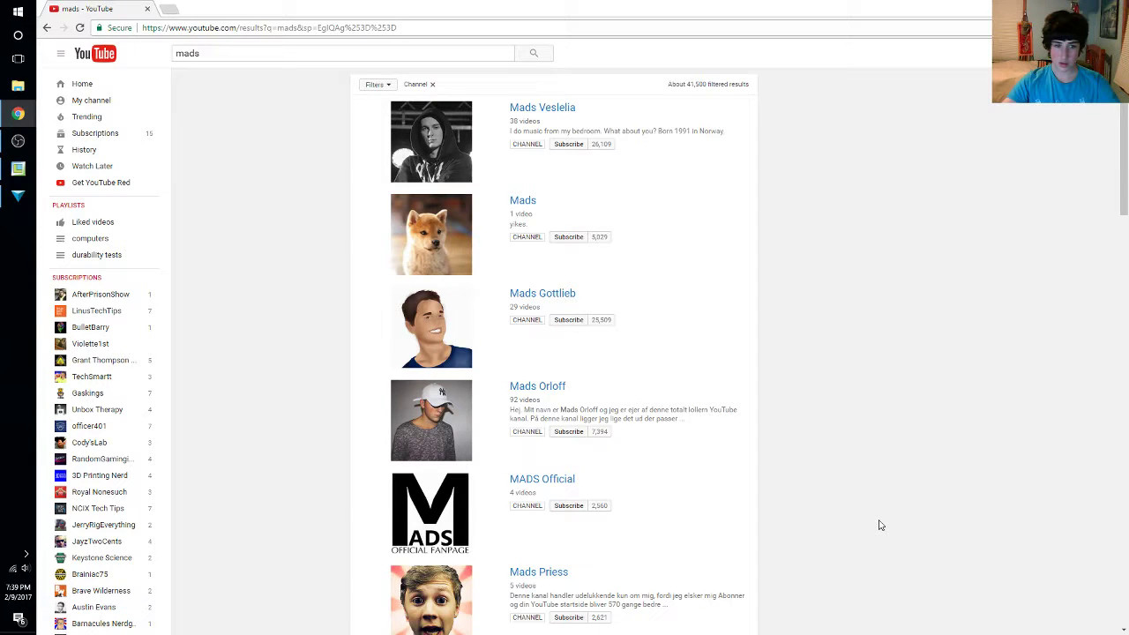
scroll(654, 436, "down", 4)
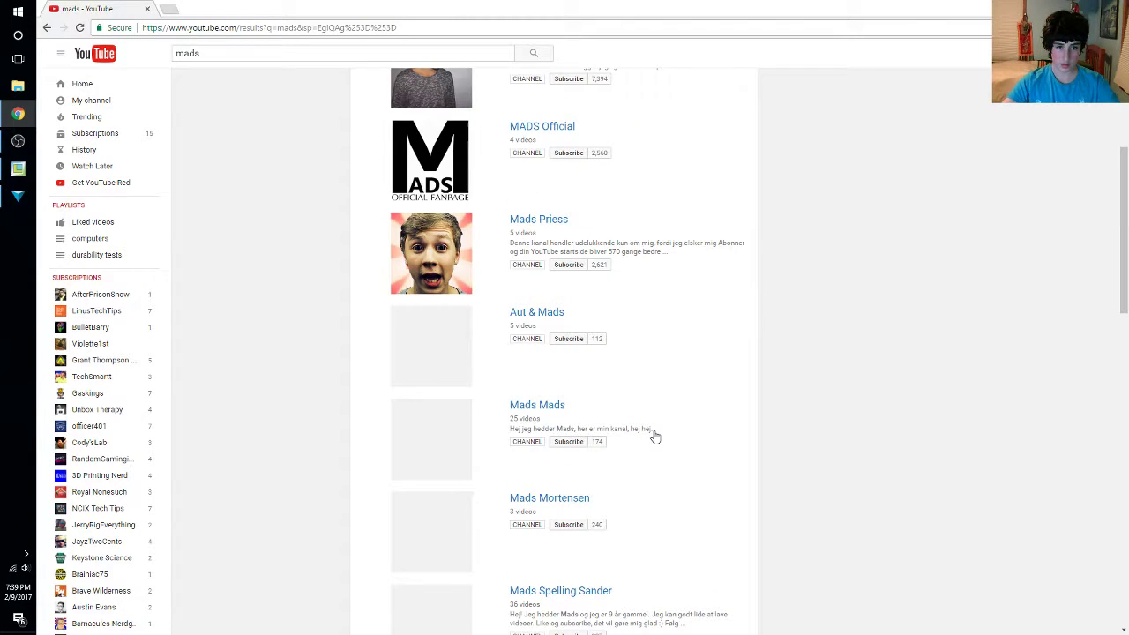
scroll(572, 468, "down", 2)
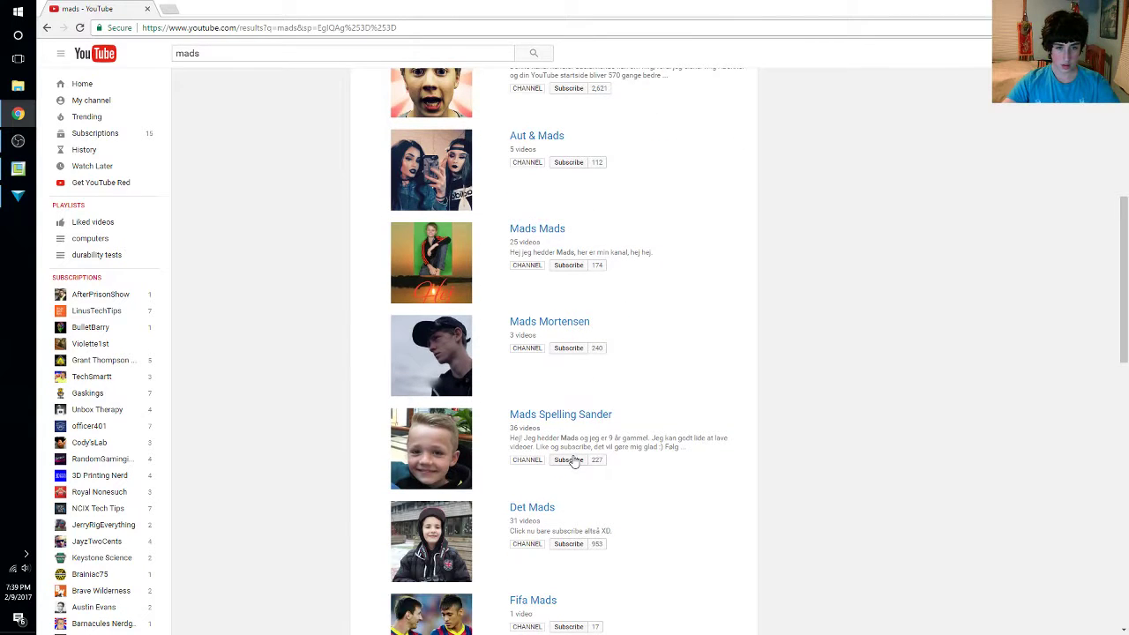
scroll(573, 459, "down", 1)
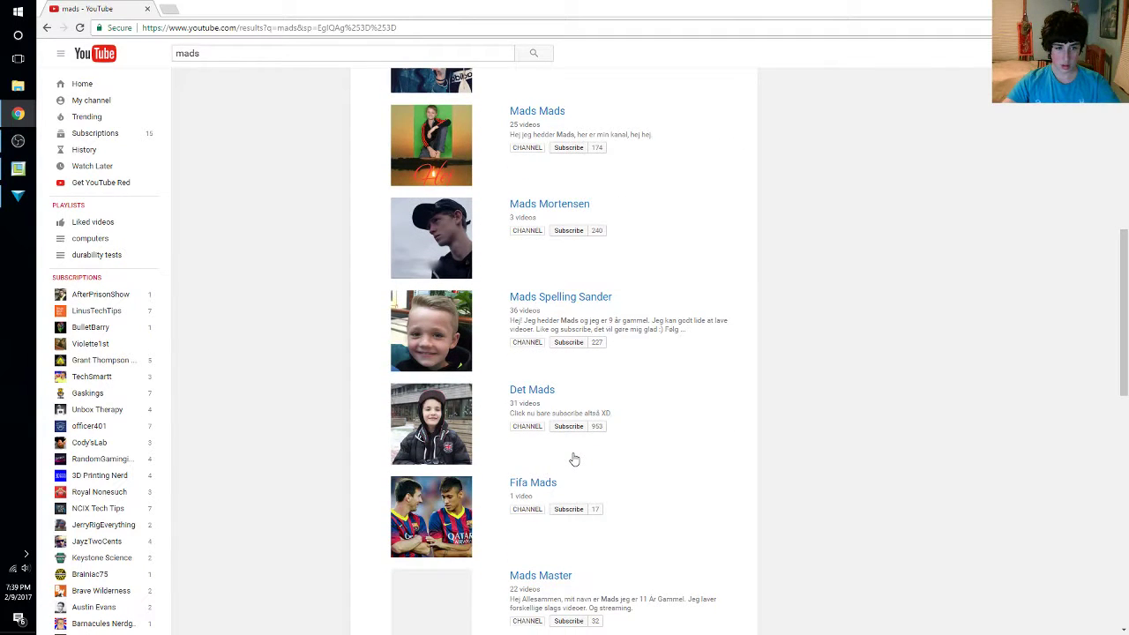
scroll(574, 460, "down", 5)
scroll(574, 459, "down", 5)
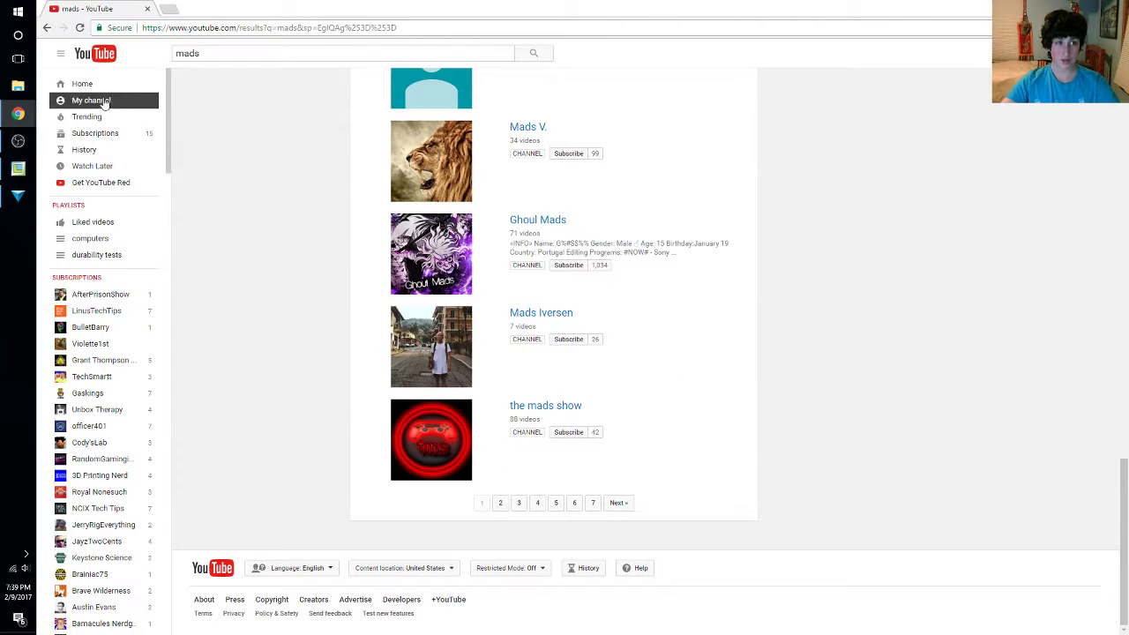
left_click(146, 9)
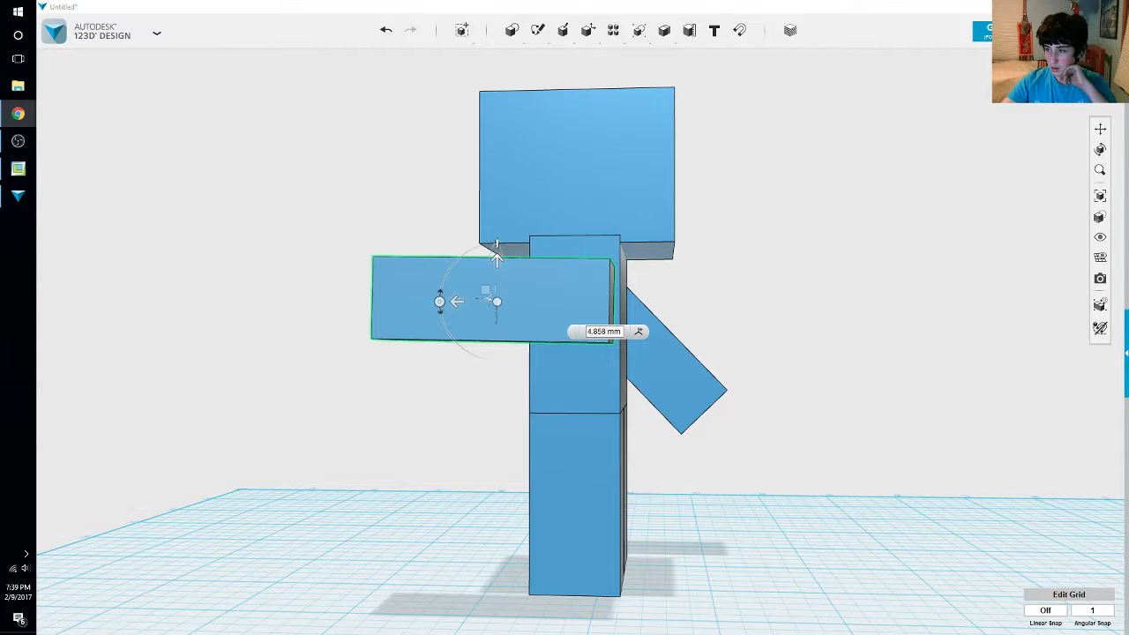
Compare the pose with the Steve picture in Chrome, and in 123D Design move the horizontal arm about 1 mm inward against the body
right_click_drag(497, 255, 773, 467)
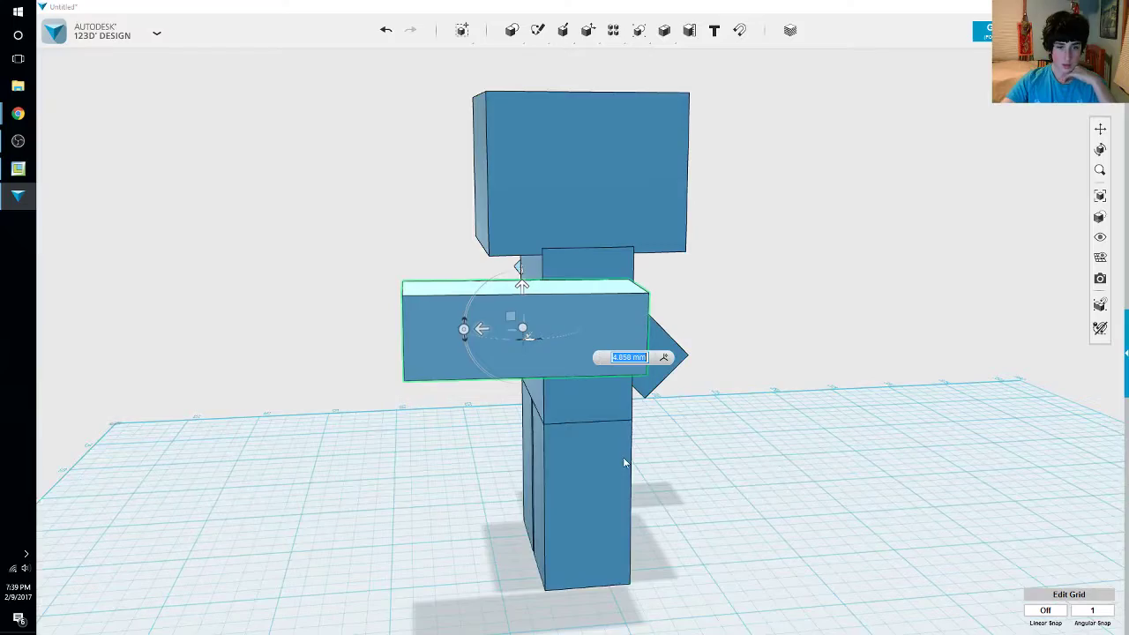
left_click(718, 477)
right_click_drag(865, 506, 608, 441)
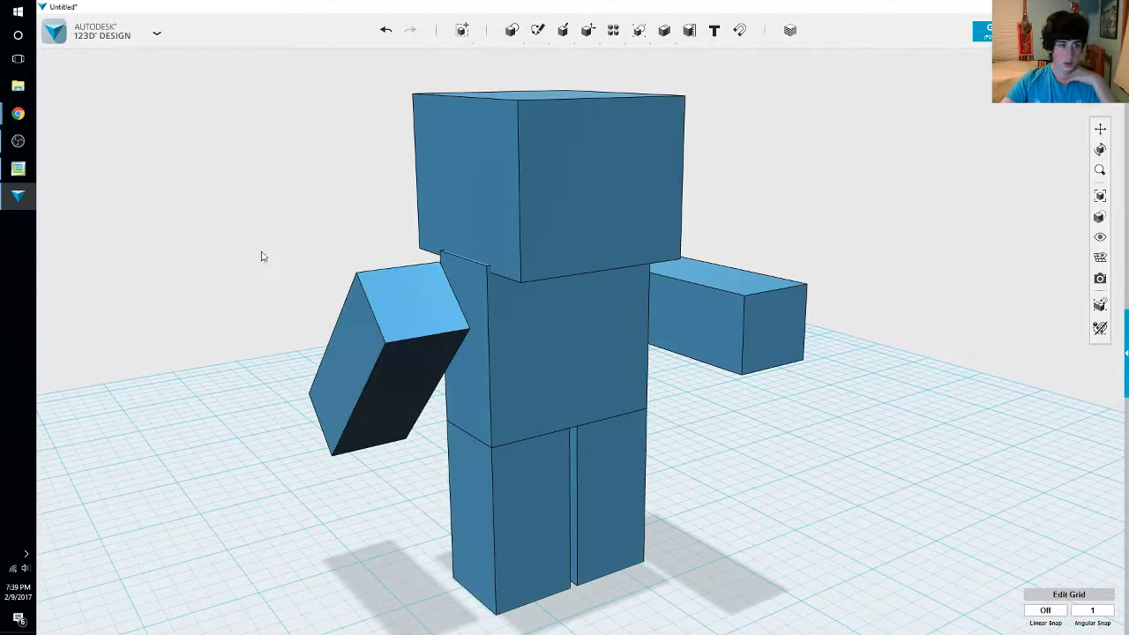
mouse_move(16, 113)
left_click(71, 172)
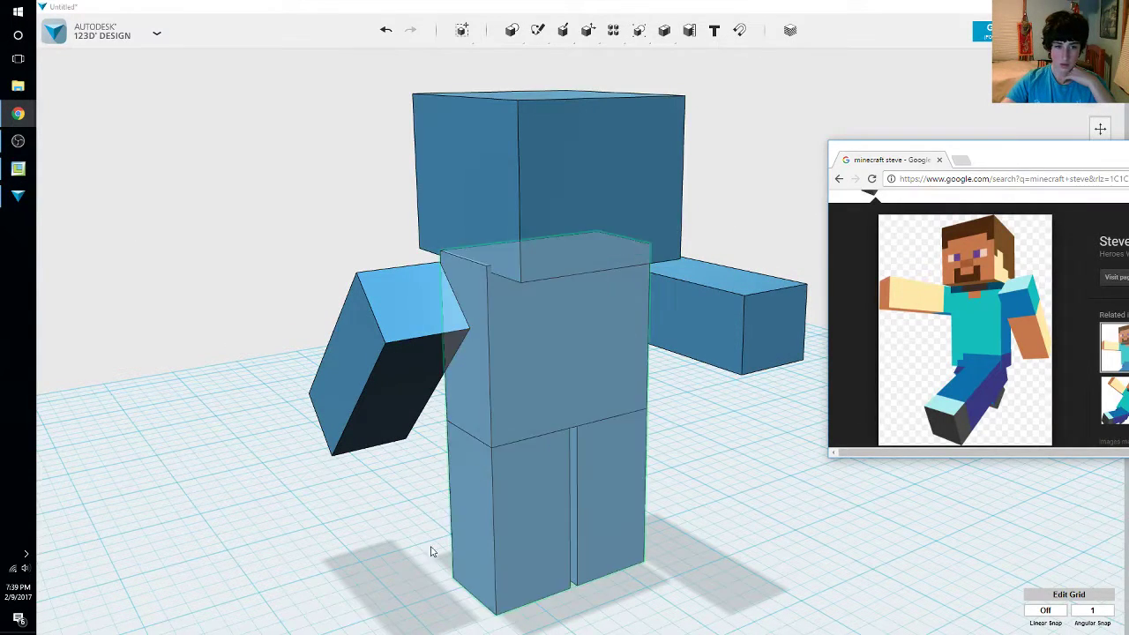
left_click(655, 607)
right_click_drag(655, 608, 678, 564)
left_click(664, 351)
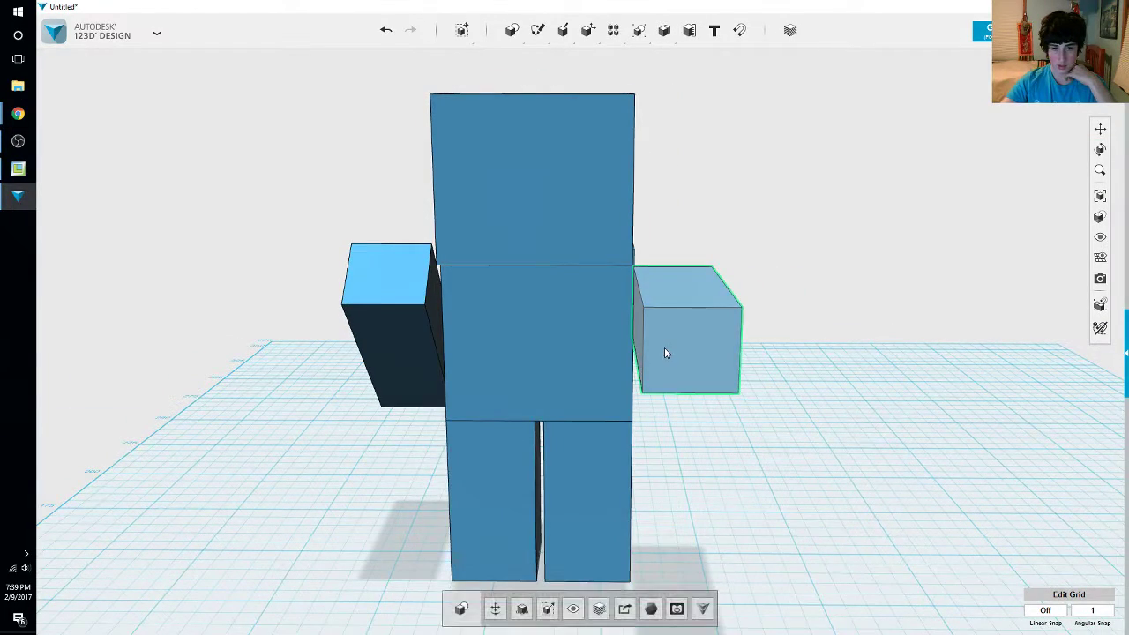
left_click_drag(670, 479, 521, 633)
left_click(495, 609)
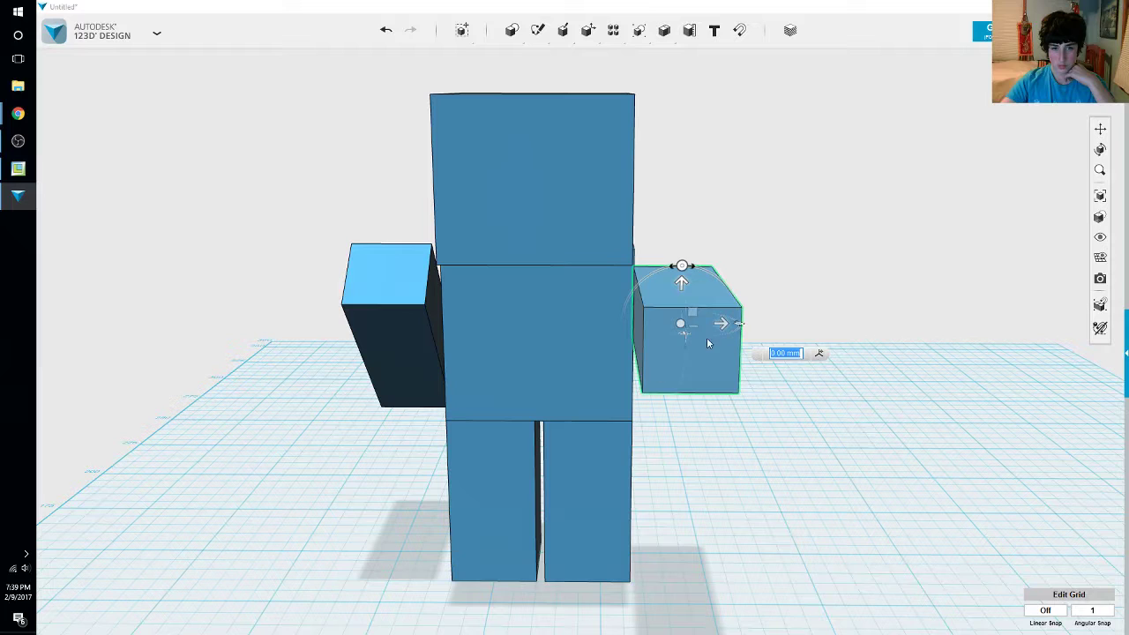
left_click_drag(722, 330, 715, 328)
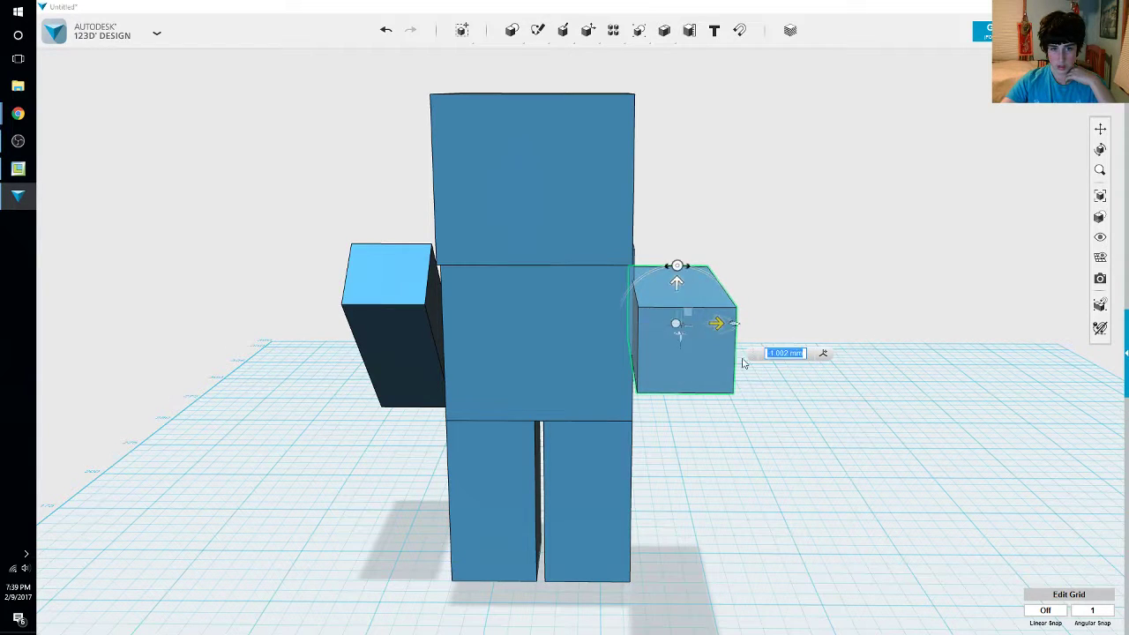
key("Escape")
Move the backward-swung arm about 4.3 mm sideways toward the body
right_click_drag(823, 548, 771, 539)
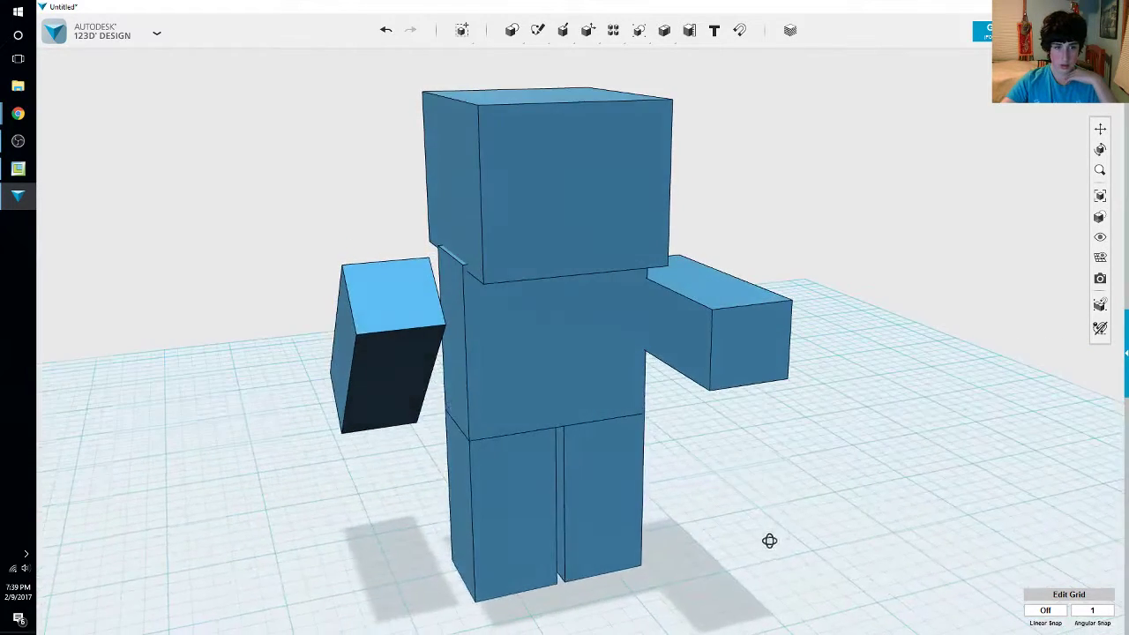
left_click(362, 366)
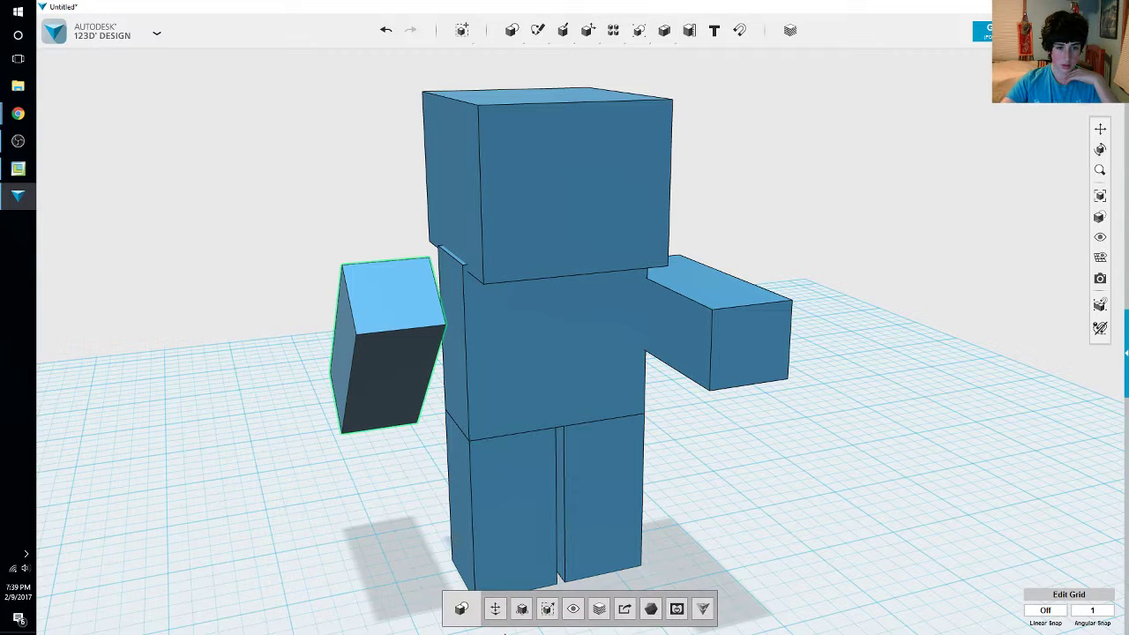
left_click(496, 608)
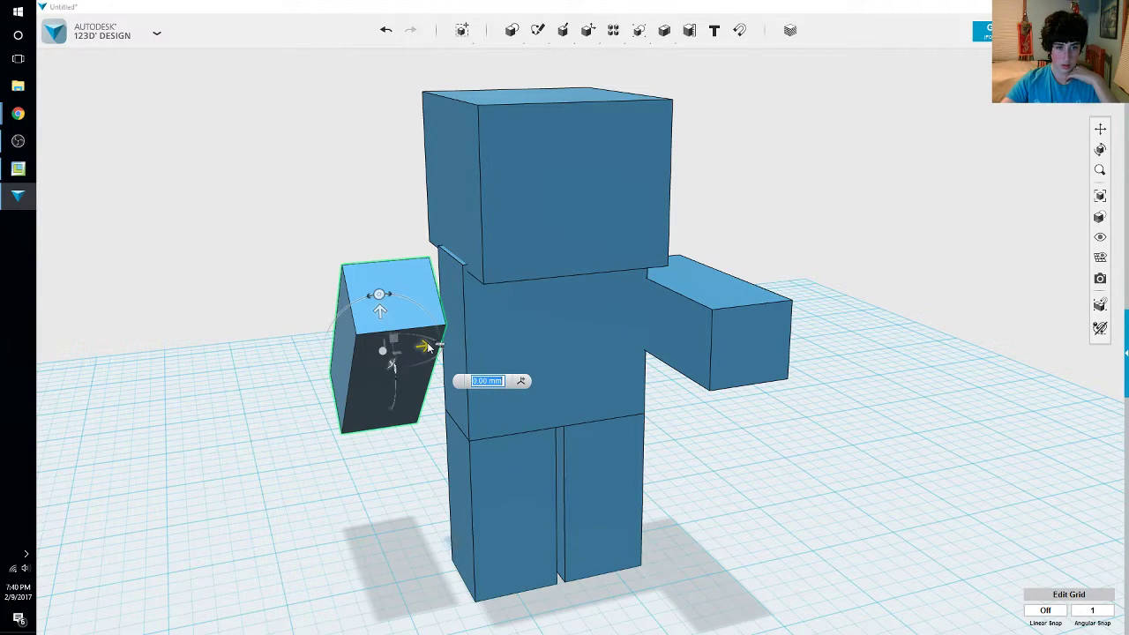
mouse_move(427, 346)
left_mouse_down()
mouse_move(459, 348)
mouse_move(447, 351)
left_mouse_up()
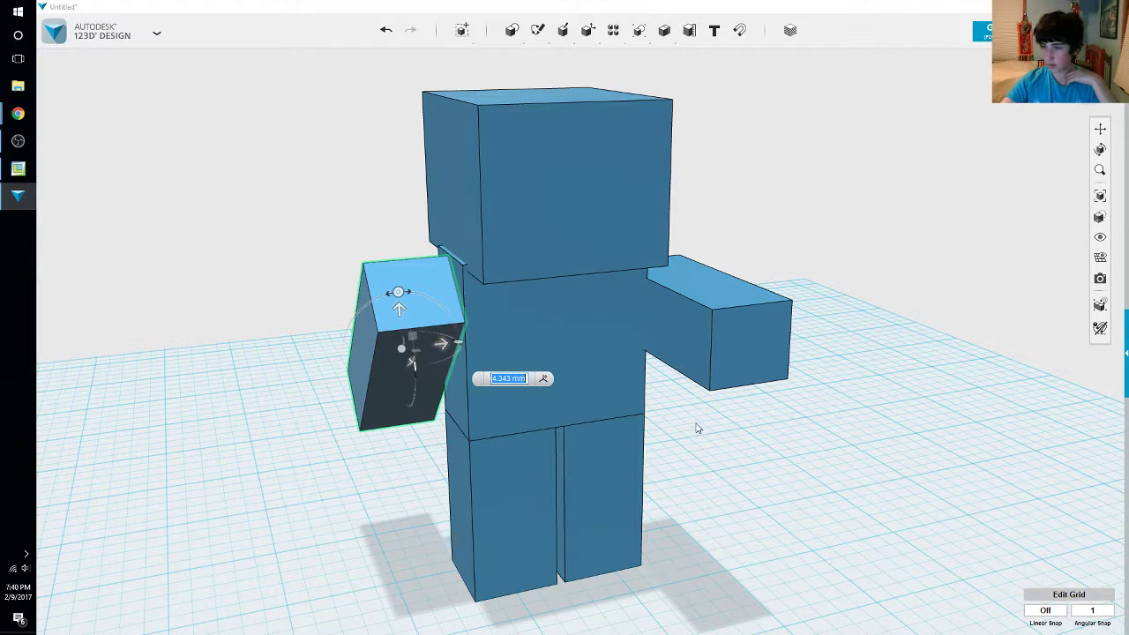
left_click(803, 453)
Raise the horizontal arm about 2.7 mm closer to the top of the body
right_click_drag(803, 453, 769, 471)
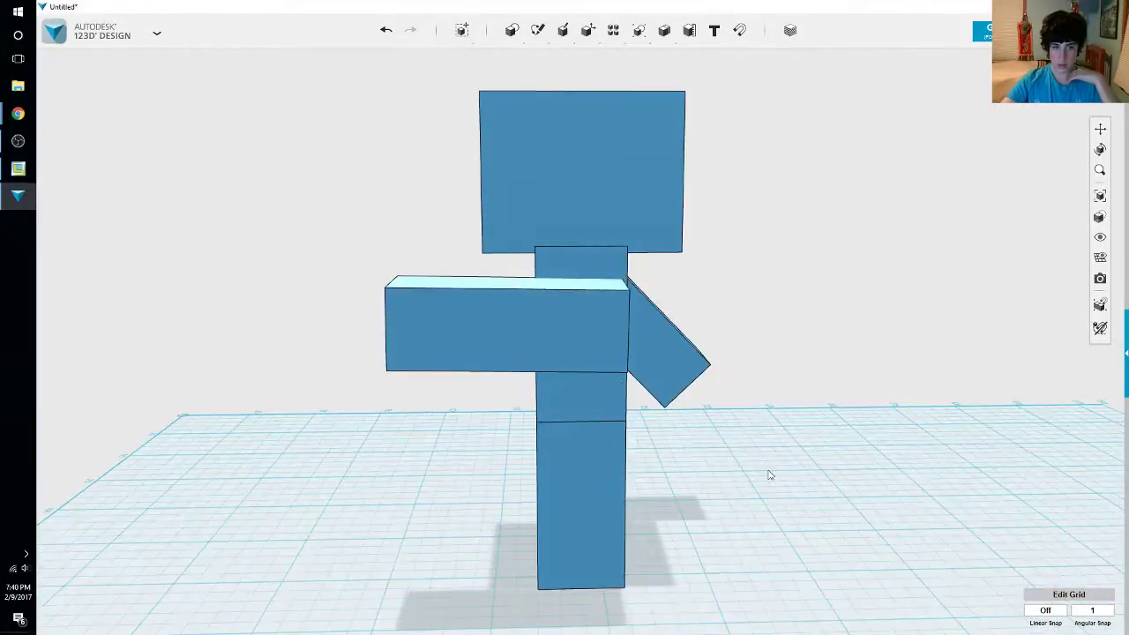
left_click(556, 338)
left_click(496, 607)
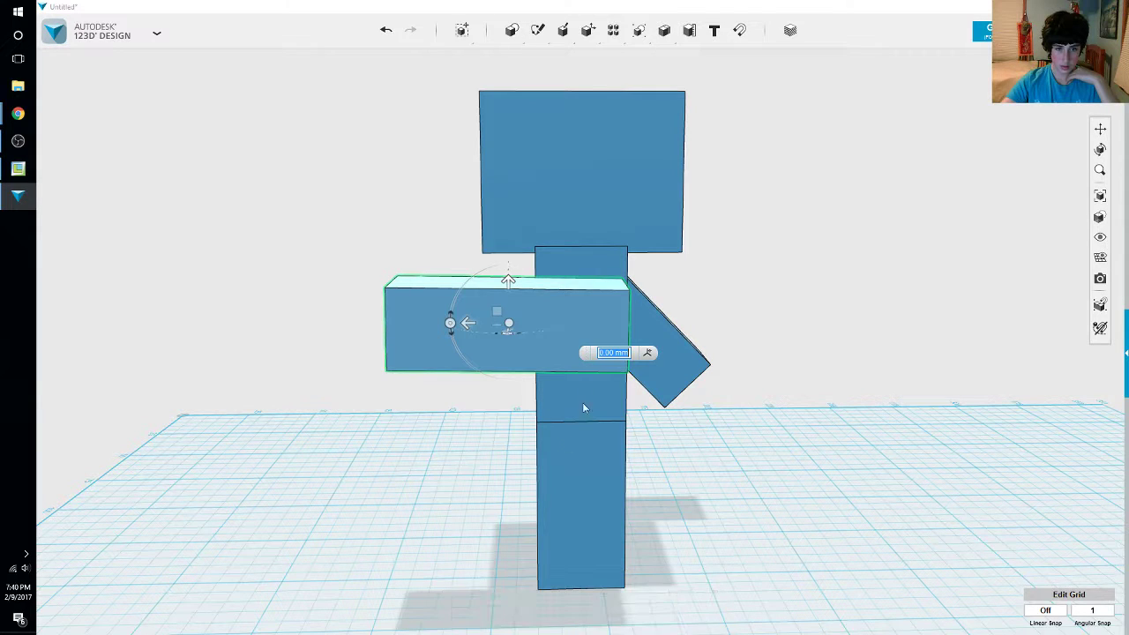
left_click_drag(508, 280, 509, 268)
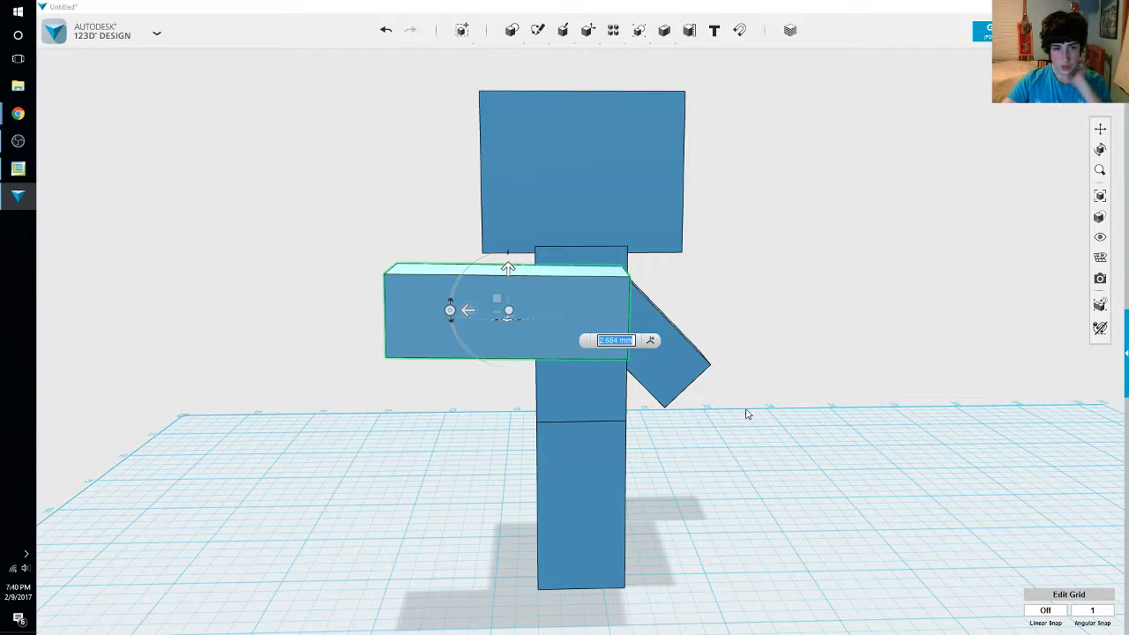
Merge the head, the body with legs, and both arms into one solid, with the head as the target
key("Escape")
left_click(780, 441)
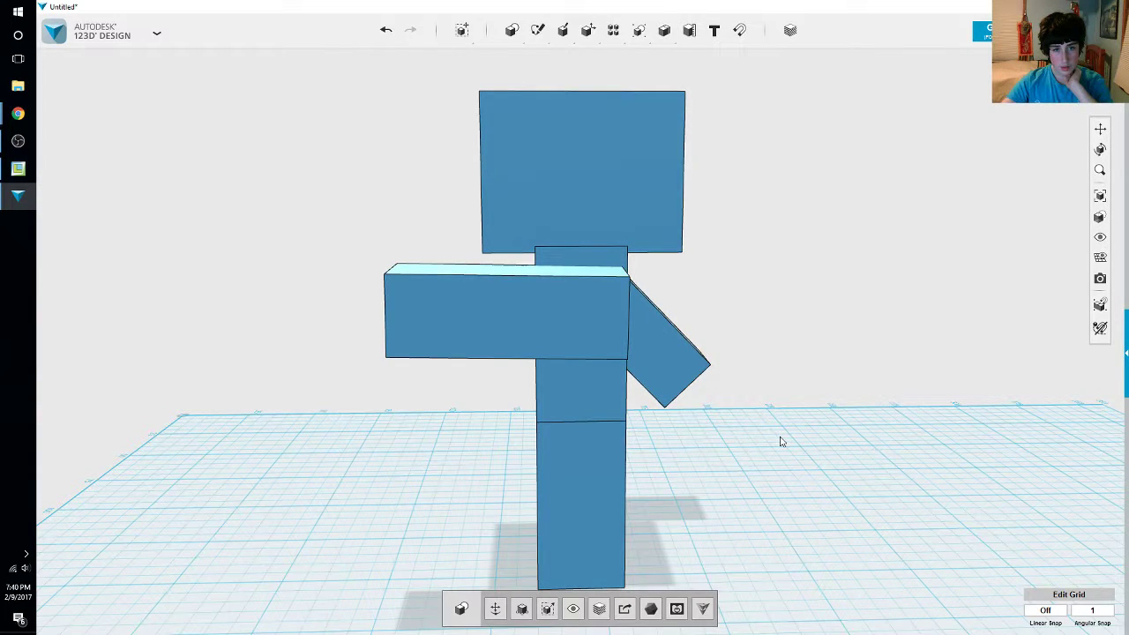
right_click_drag(780, 441, 555, 451)
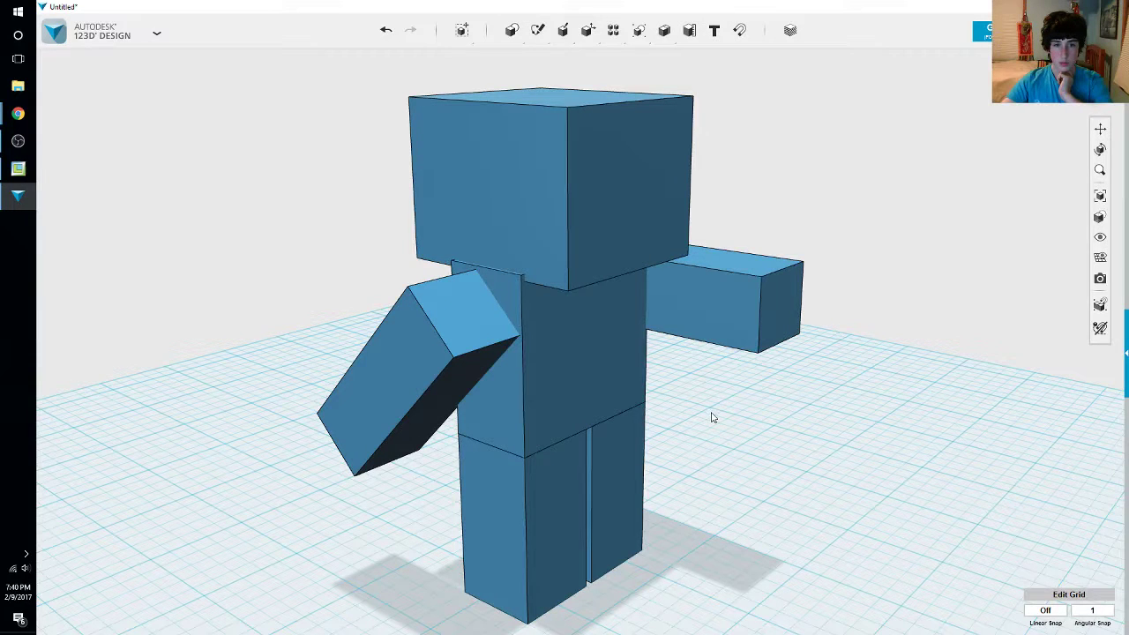
left_click(669, 61)
left_click(576, 225)
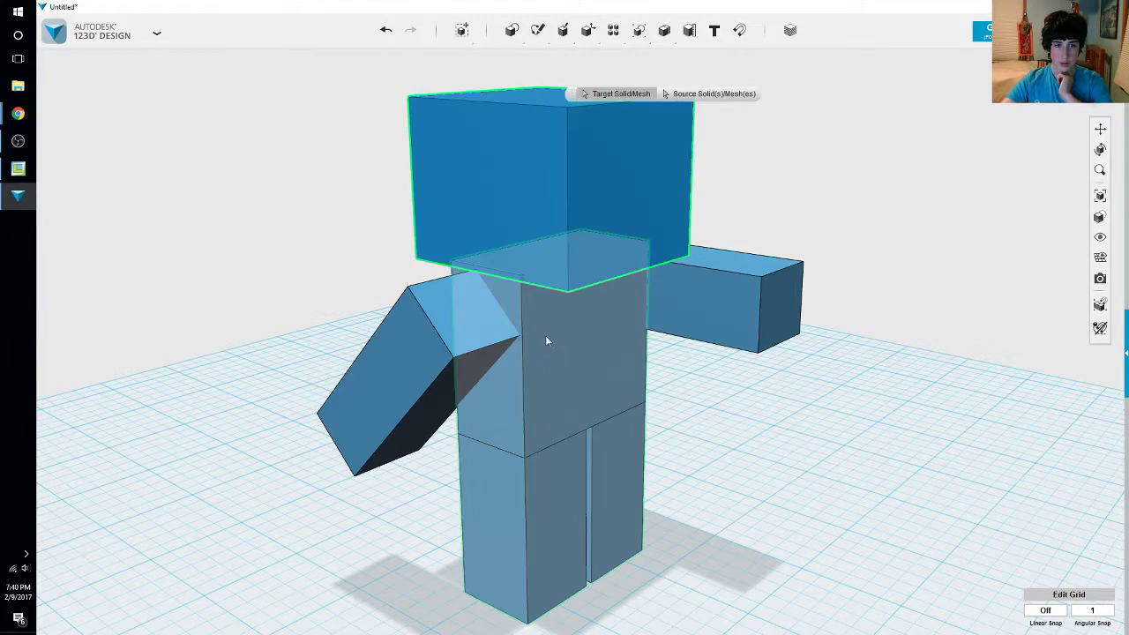
left_click(542, 358)
left_click(500, 355)
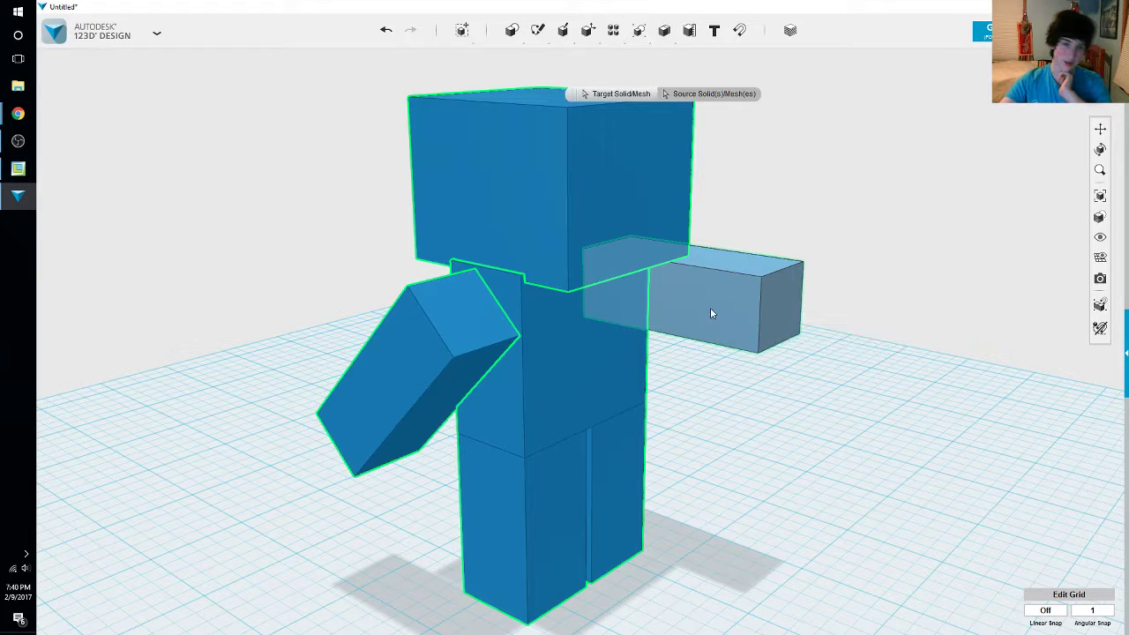
left_click(710, 307)
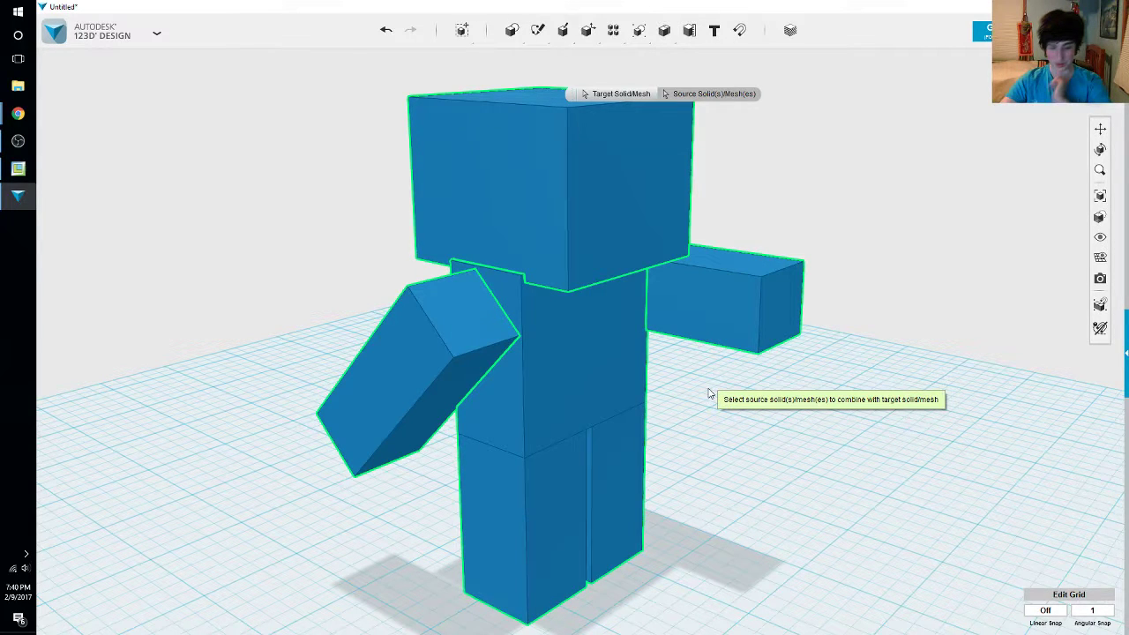
left_click(888, 483)
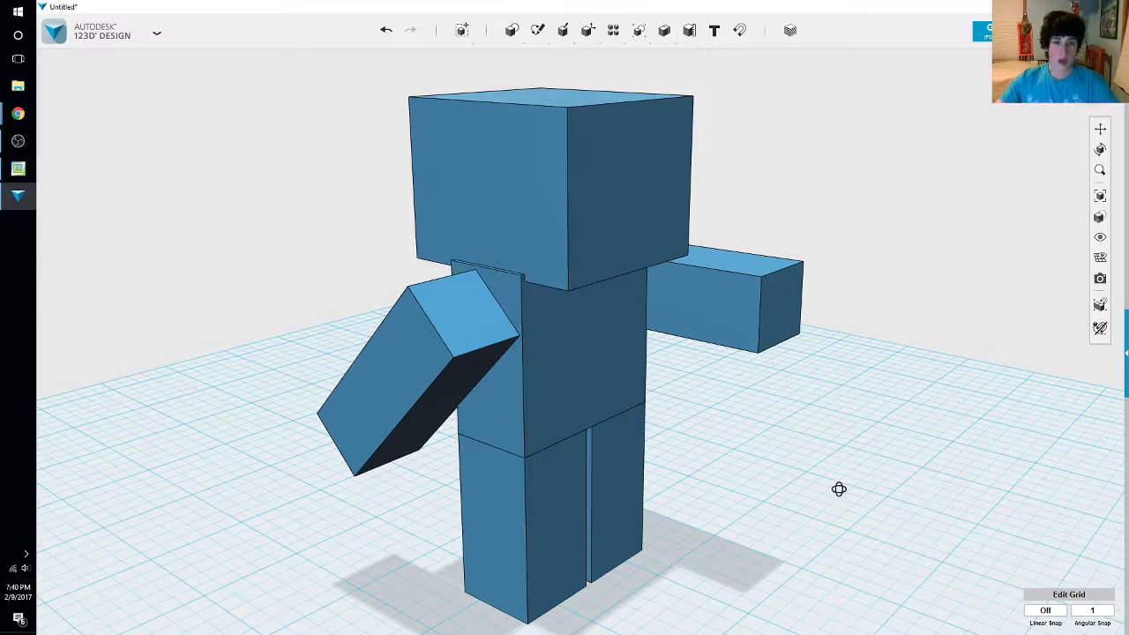
Open the material settings for the merged figure, try green #74EE52, and compare with the Steve picture in Chrome
right_click_drag(839, 489, 780, 495)
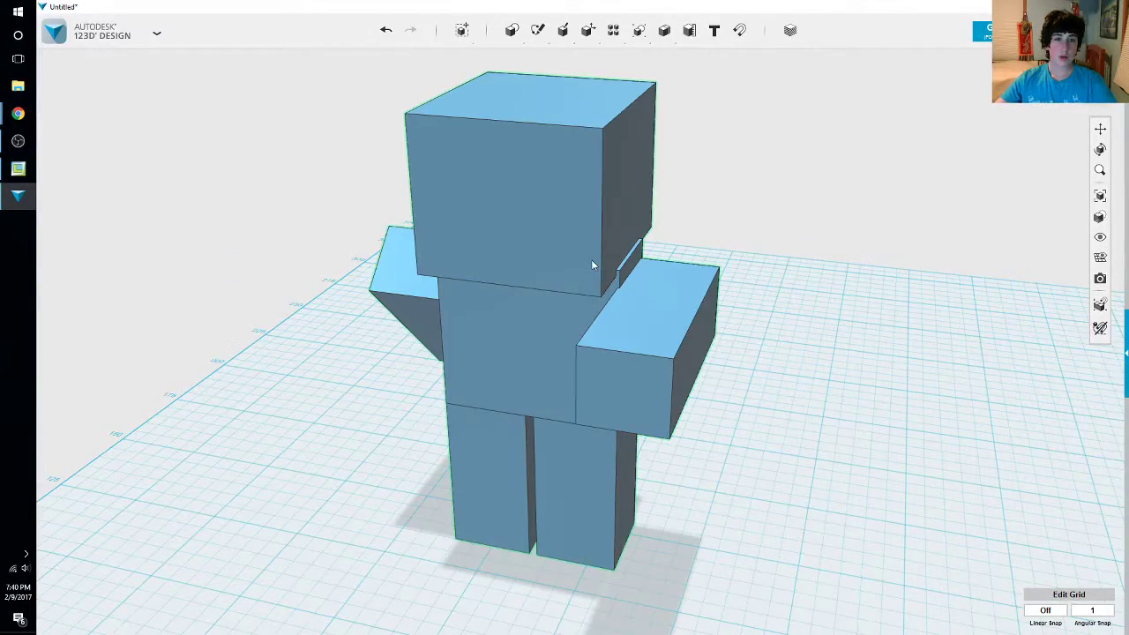
left_click(592, 262)
left_click(598, 610)
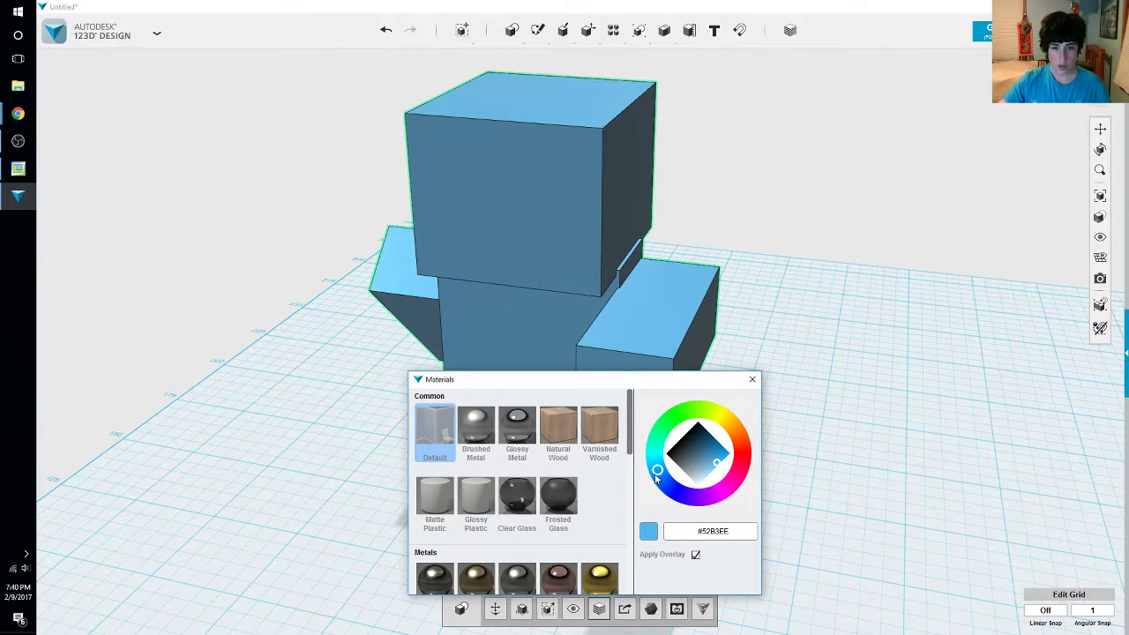
mouse_move(656, 473)
left_mouse_down()
mouse_move(652, 439)
mouse_move(688, 420)
left_mouse_up()
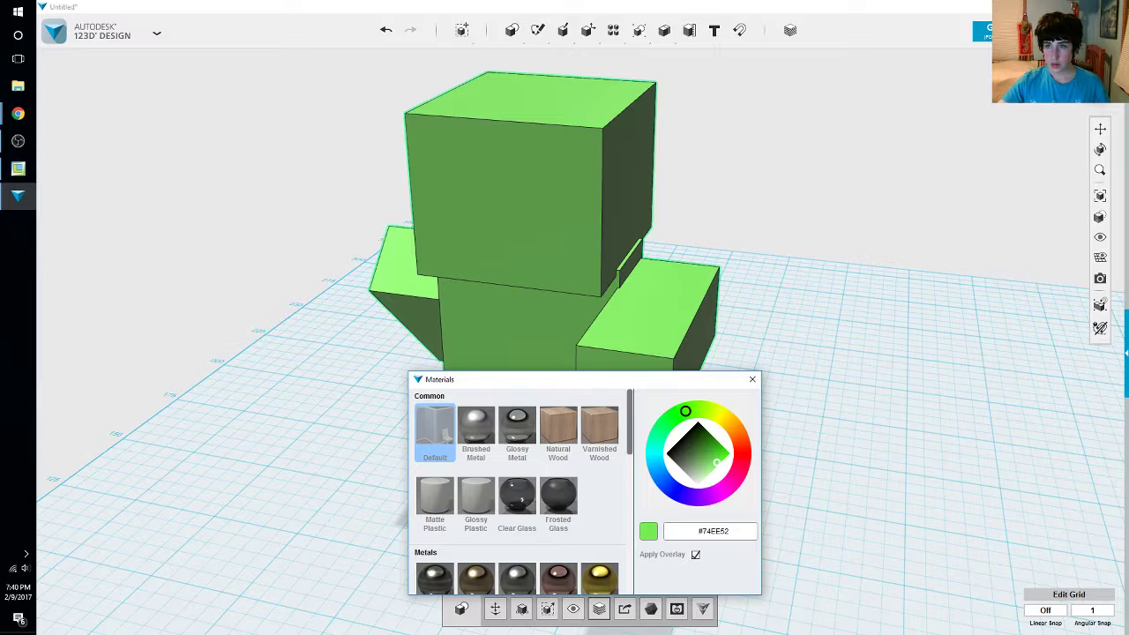
left_click_drag(1128, 140, 1072, 56)
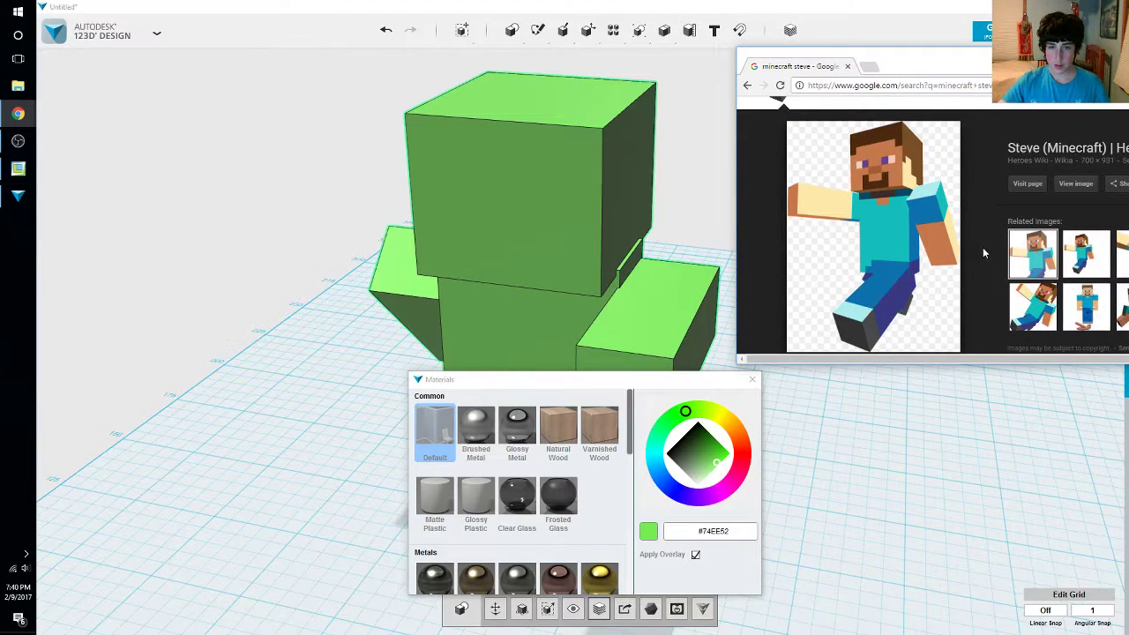
left_click(593, 134)
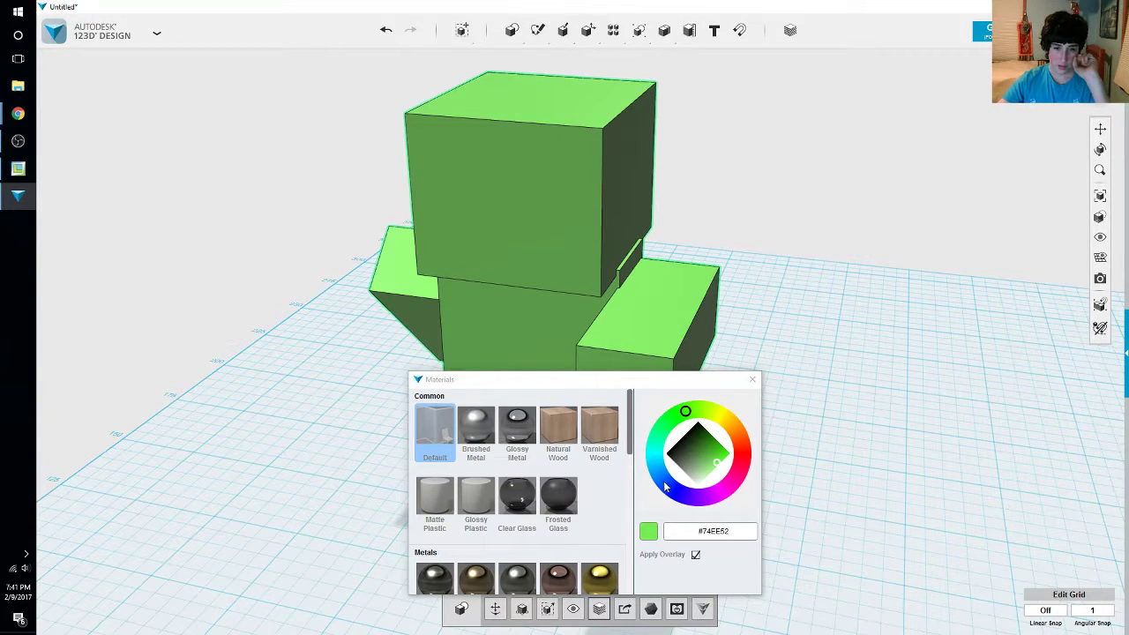
Look through the metal, plastic and wood materials, and try the orange-red colour #EE7152 on the figure
scroll(617, 467, "down", 3)
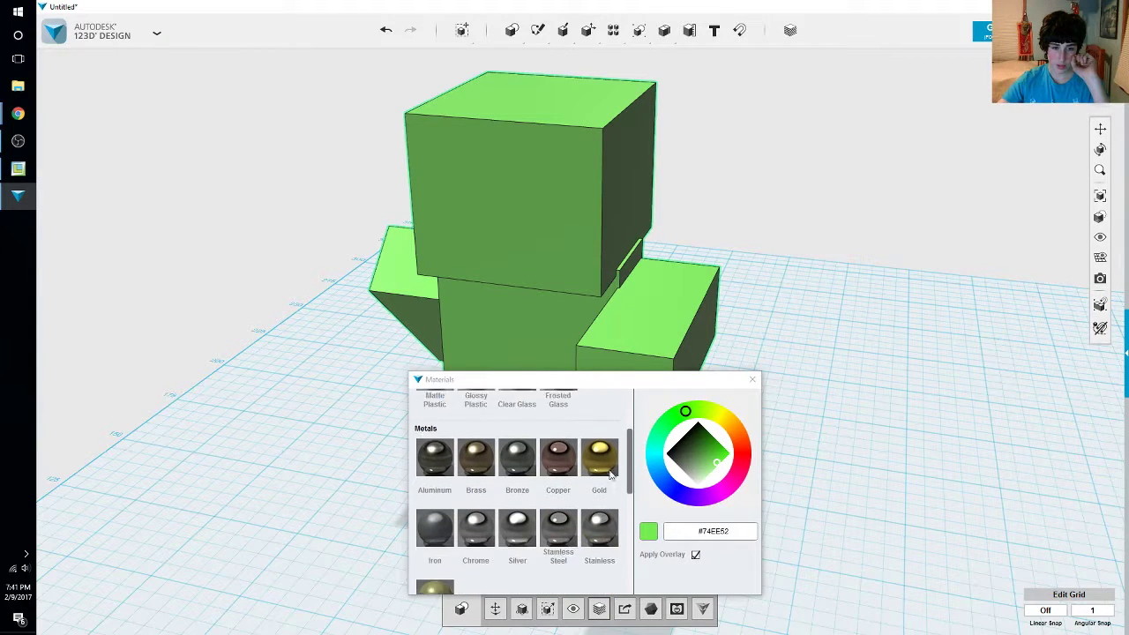
scroll(607, 475, "down", 5)
scroll(494, 490, "up", 3)
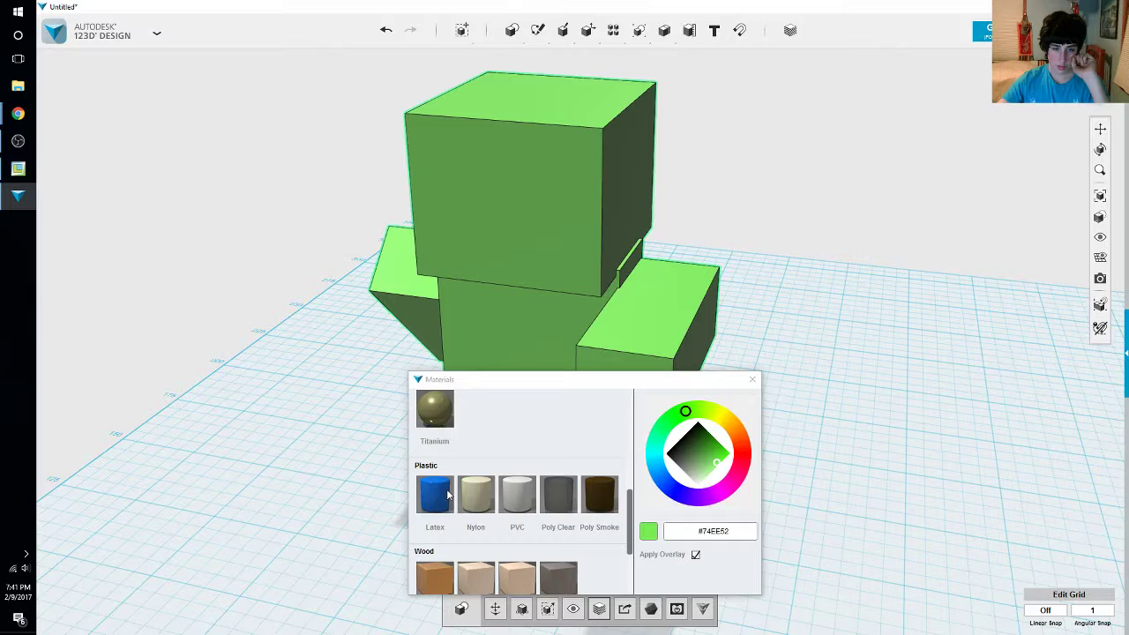
left_click(741, 444)
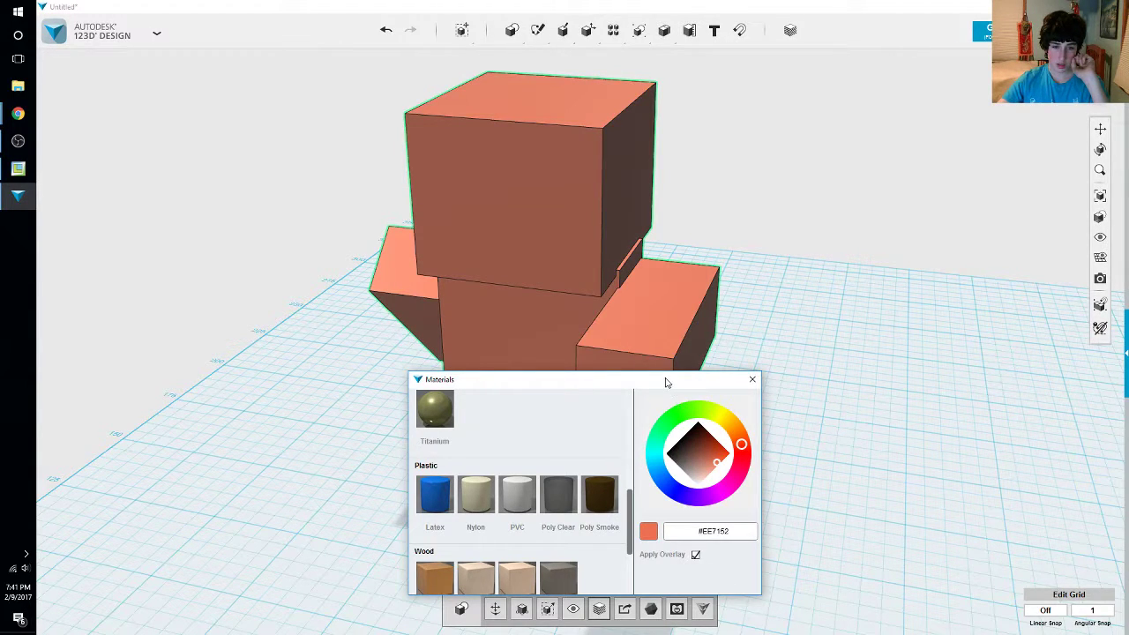
Recolour the whole figure blue #5262EE and close the material settings
left_click_drag(666, 382, 706, 265)
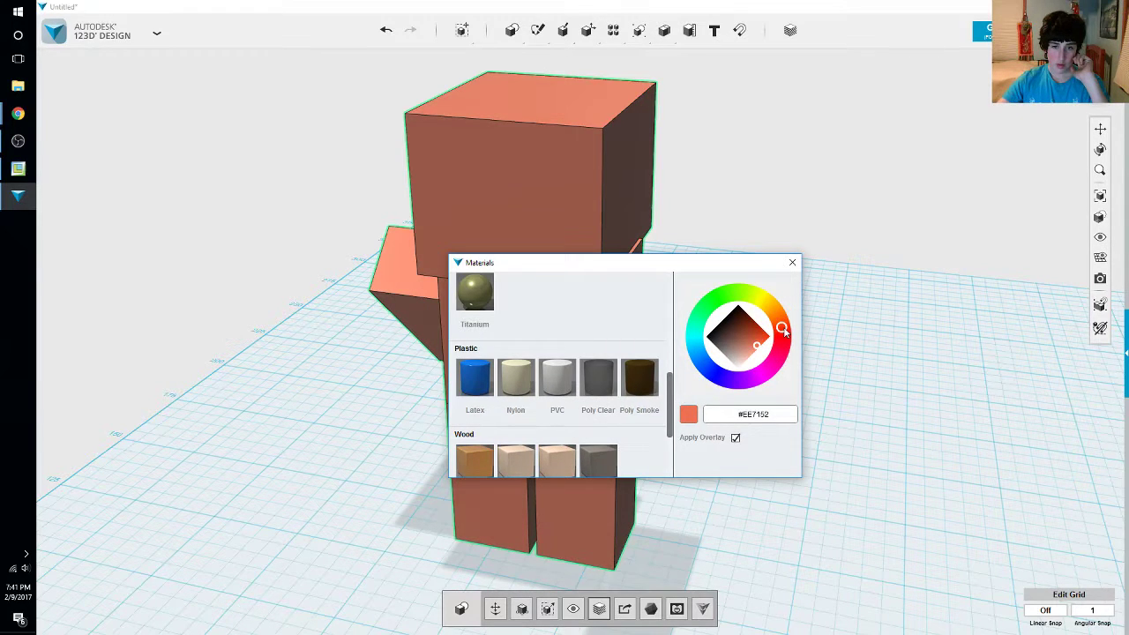
mouse_move(784, 332)
left_mouse_down()
mouse_move(710, 370)
mouse_move(732, 382)
mouse_move(769, 374)
mouse_move(788, 349)
mouse_move(777, 311)
mouse_move(728, 291)
mouse_move(714, 300)
mouse_move(697, 345)
mouse_move(705, 364)
mouse_move(717, 379)
mouse_move(759, 375)
left_mouse_up()
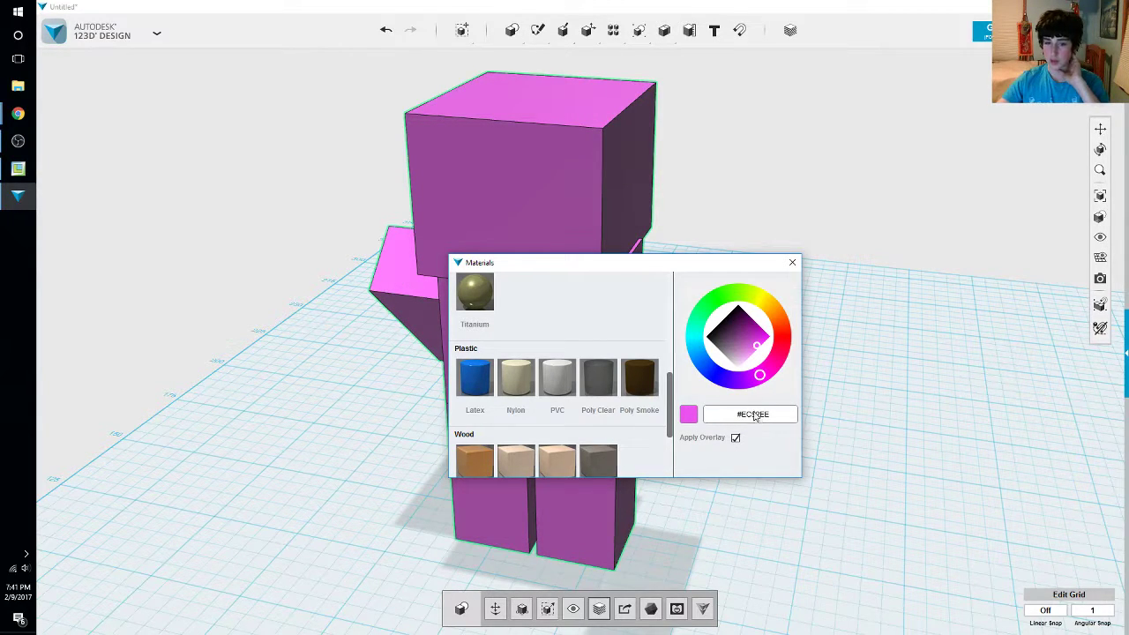
left_click_drag(760, 375, 714, 373)
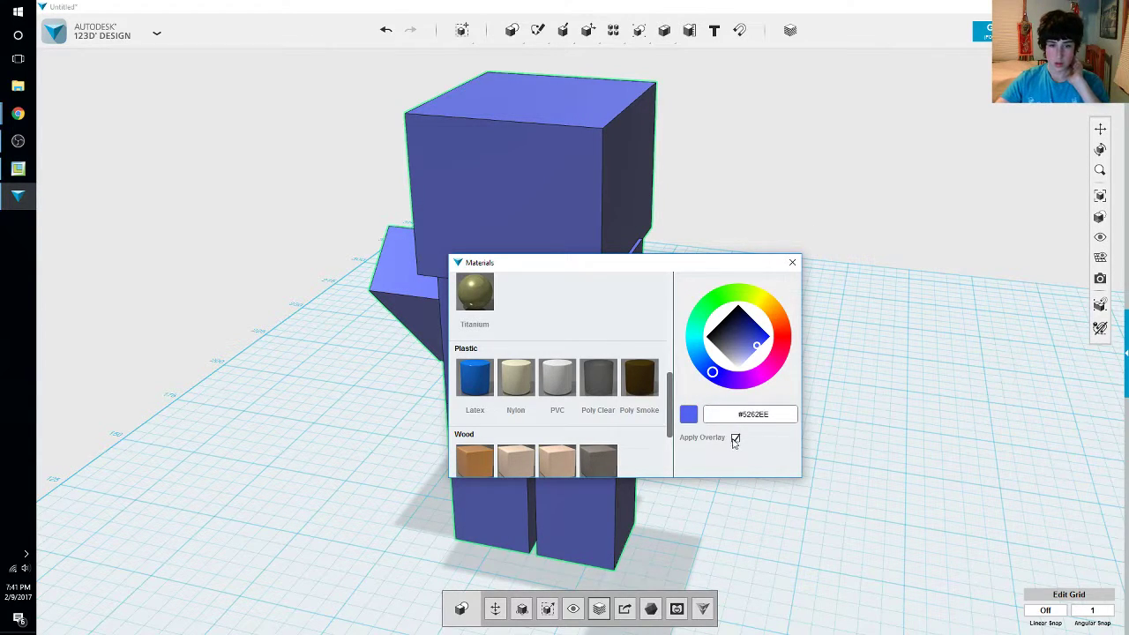
left_click(792, 262)
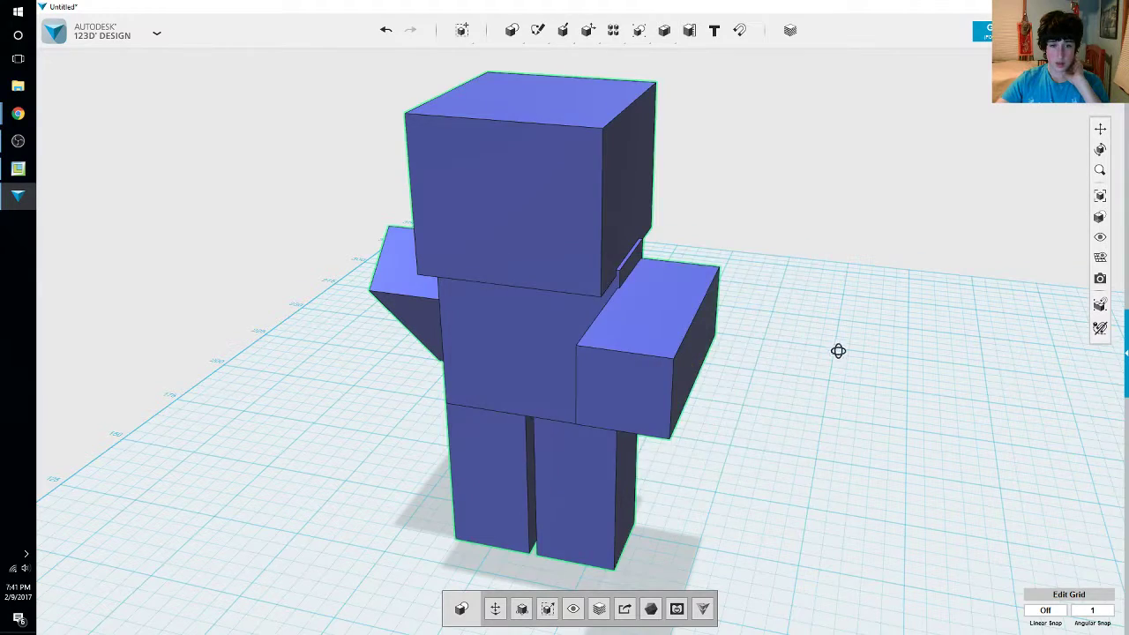
Compare the figure's pose from several angles with the Steve reference picture in Chrome
right_click_drag(839, 351, 615, 444)
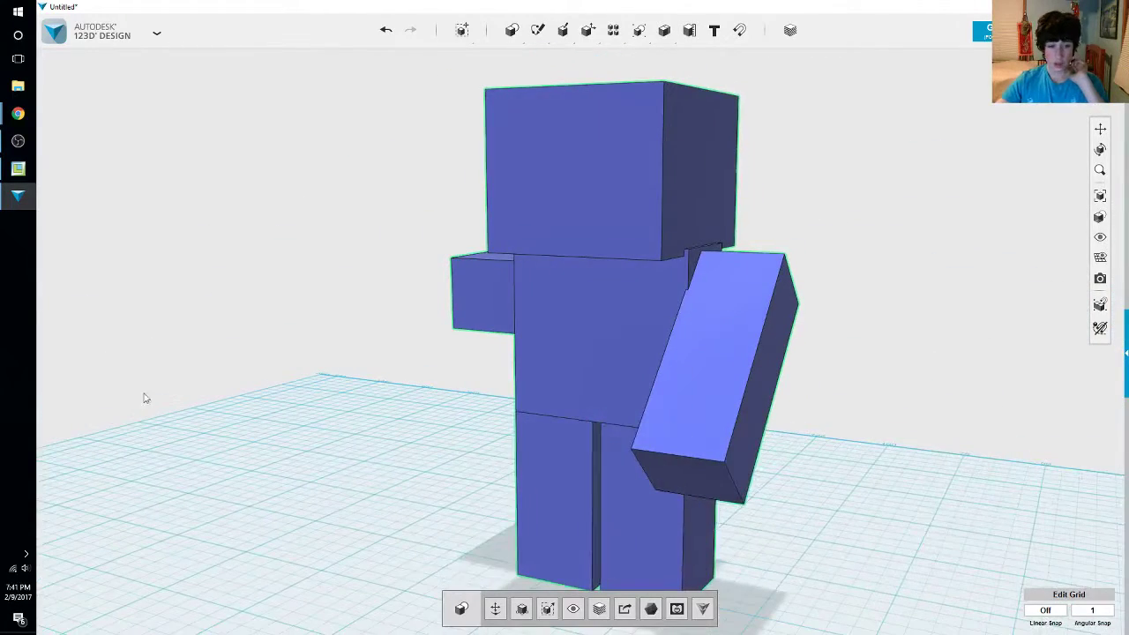
mouse_move(18, 121)
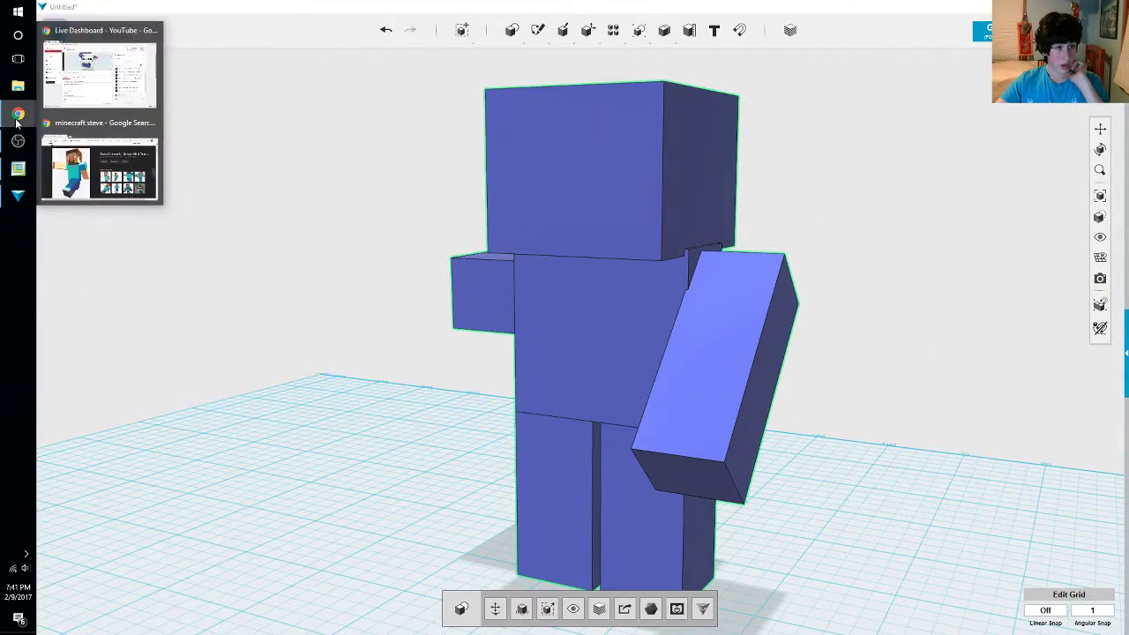
left_click(100, 181)
left_click_drag(889, 57, 947, 55)
right_click_drag(845, 459, 726, 464)
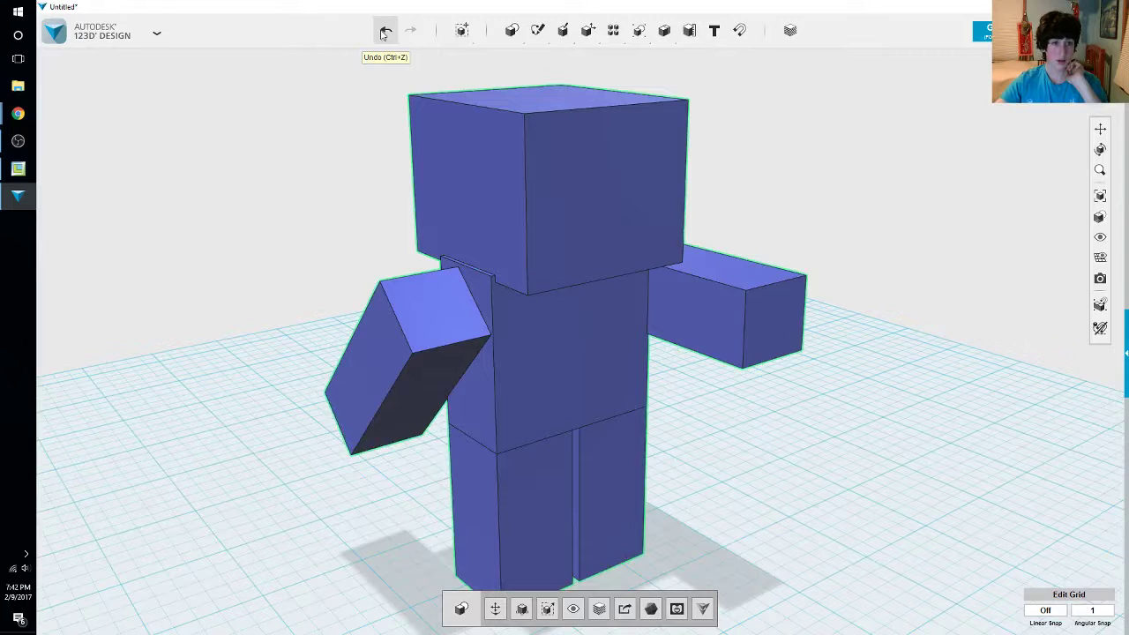
Save the model to the computer as "steve yt live stream" in the 3d things folder under Documents
left_click(157, 33)
mouse_move(91, 118)
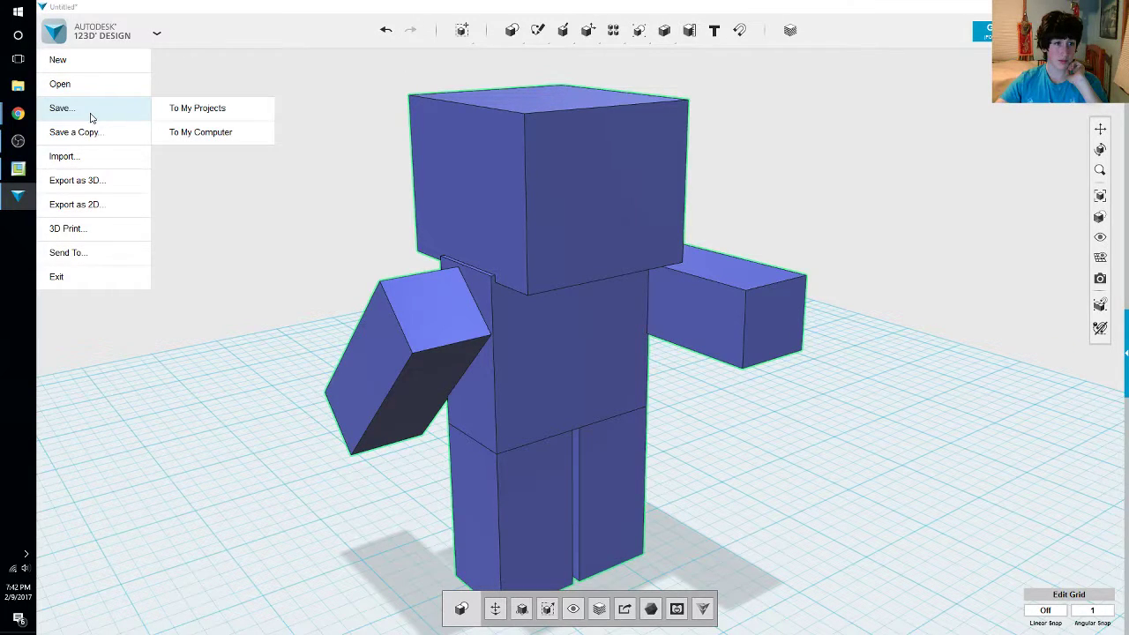
left_click(200, 132)
left_click(196, 134)
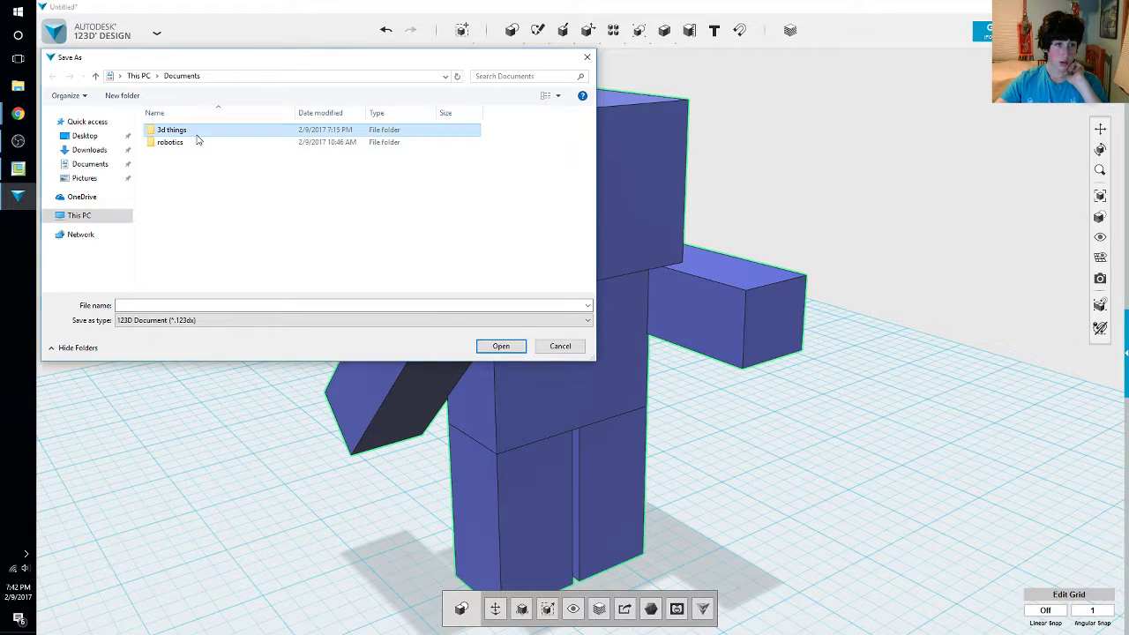
double_click(197, 136)
left_click(245, 303)
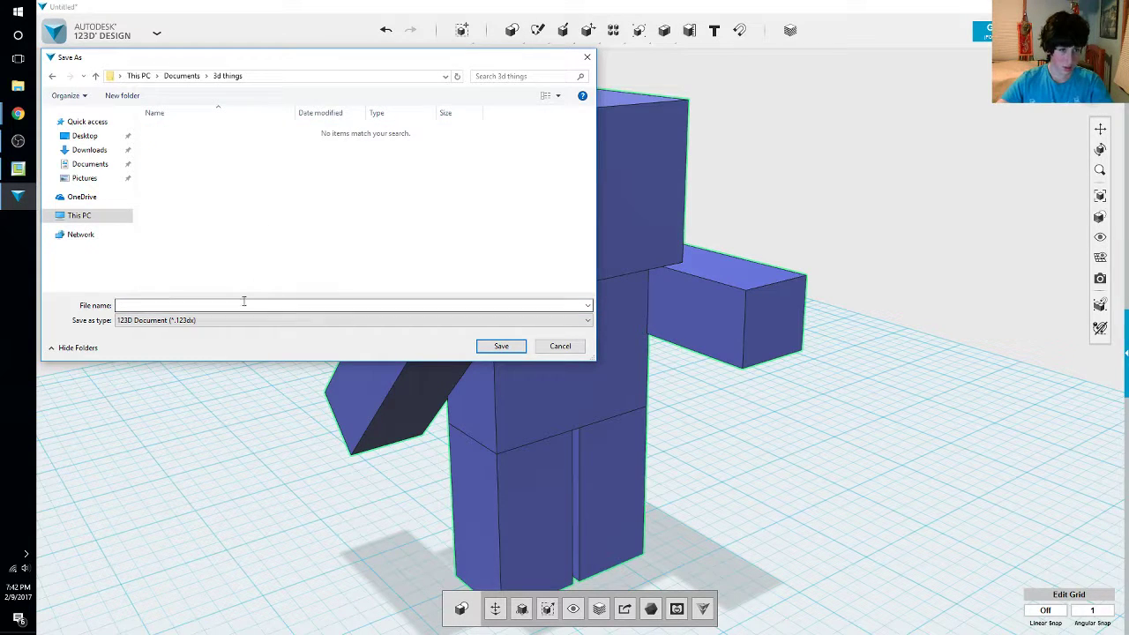
type("steve")
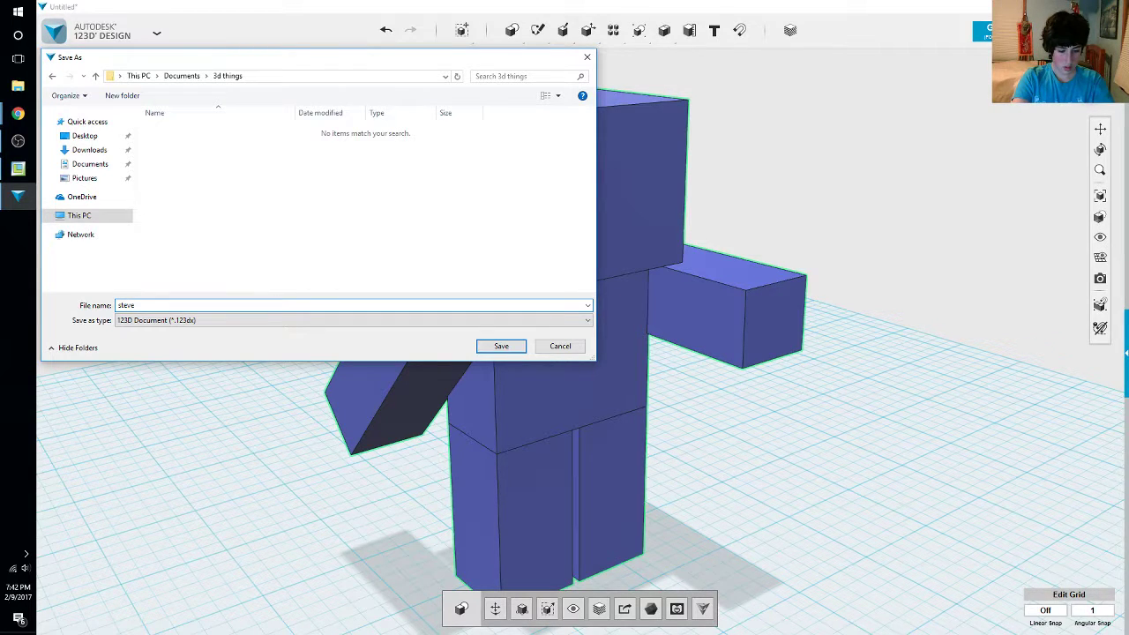
type(" yt live str")
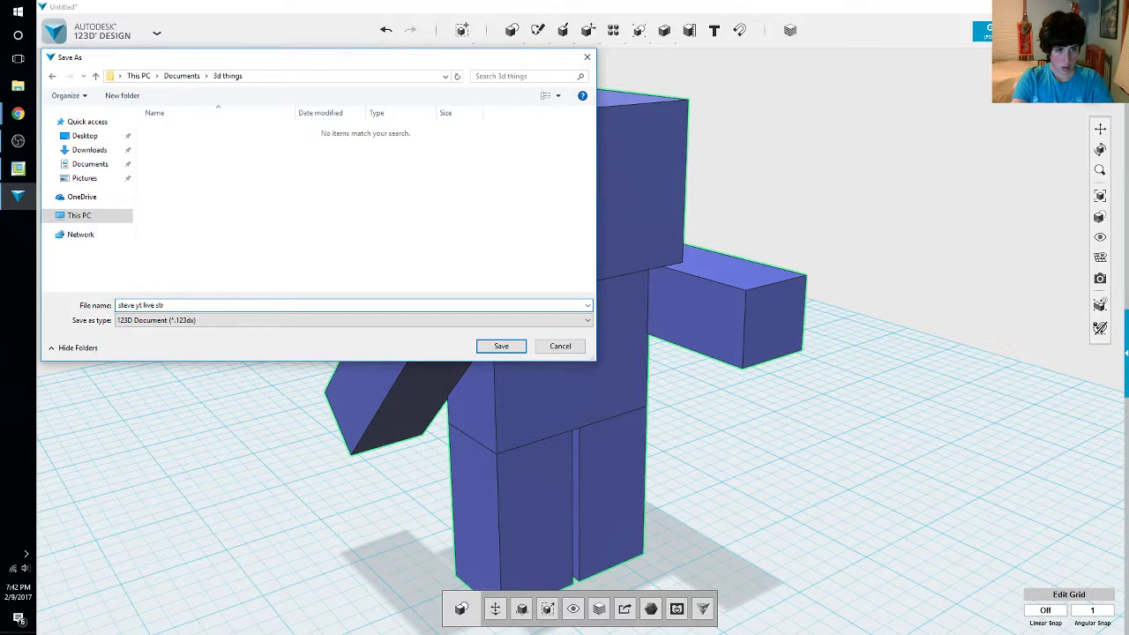
type("m")
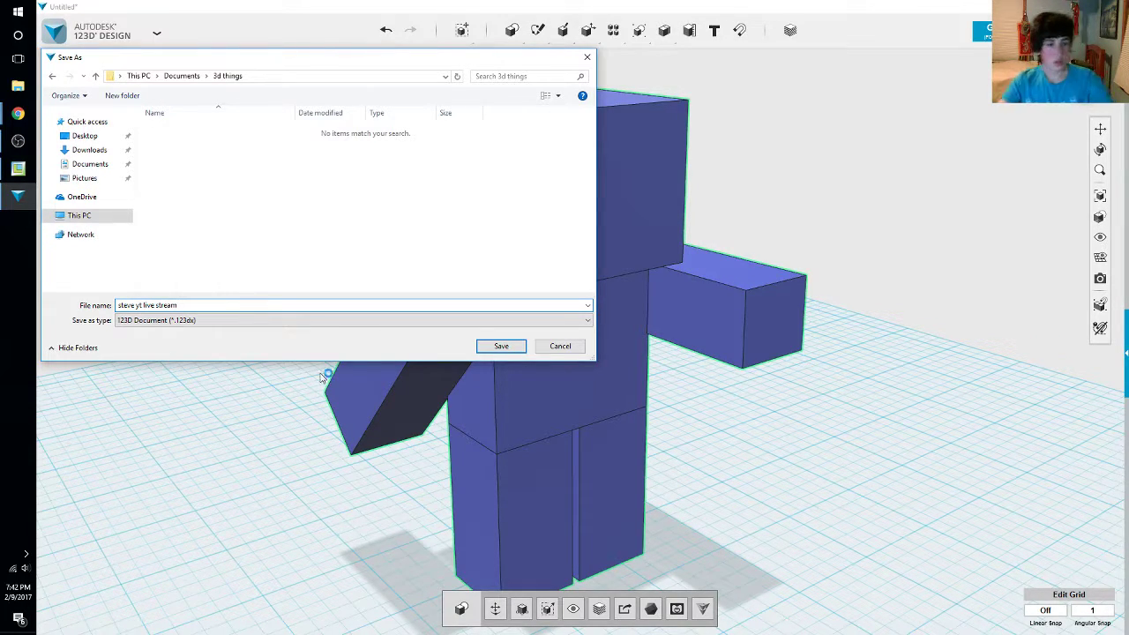
left_click(499, 347)
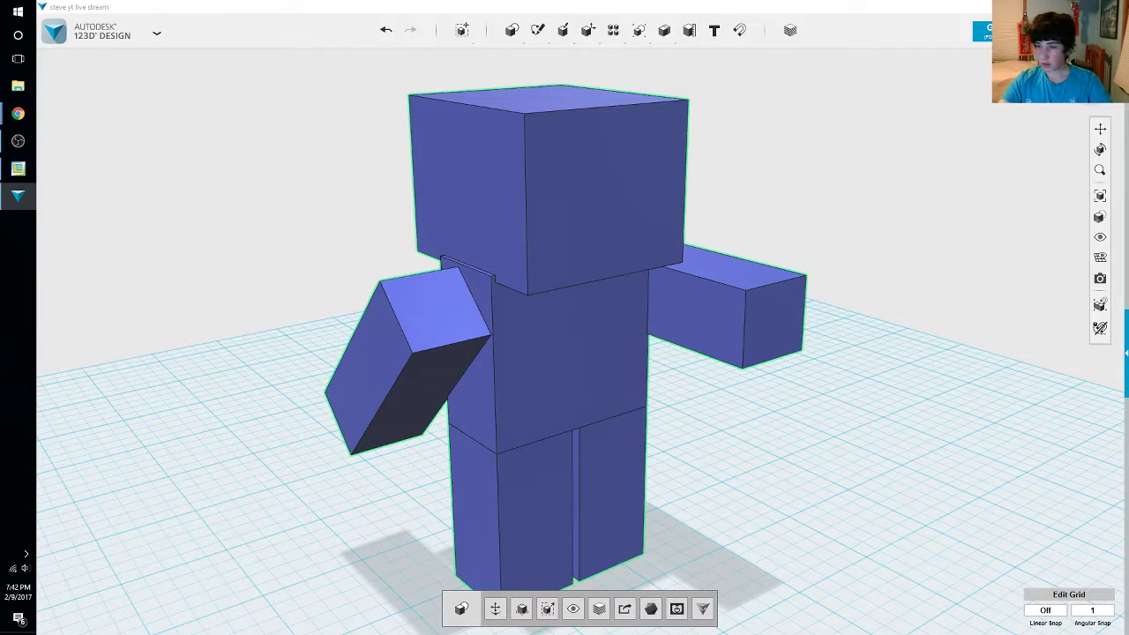
right_click_drag(841, 411, 502, 426)
right_click_drag(918, 435, 789, 451)
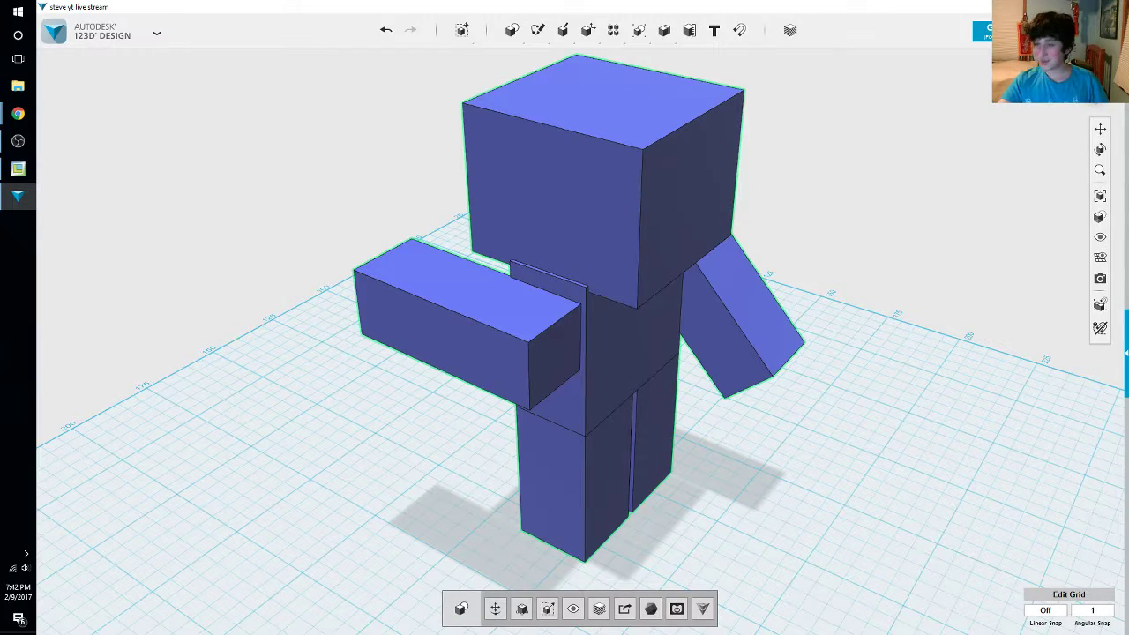
right_click_drag(830, 456, 1036, 431)
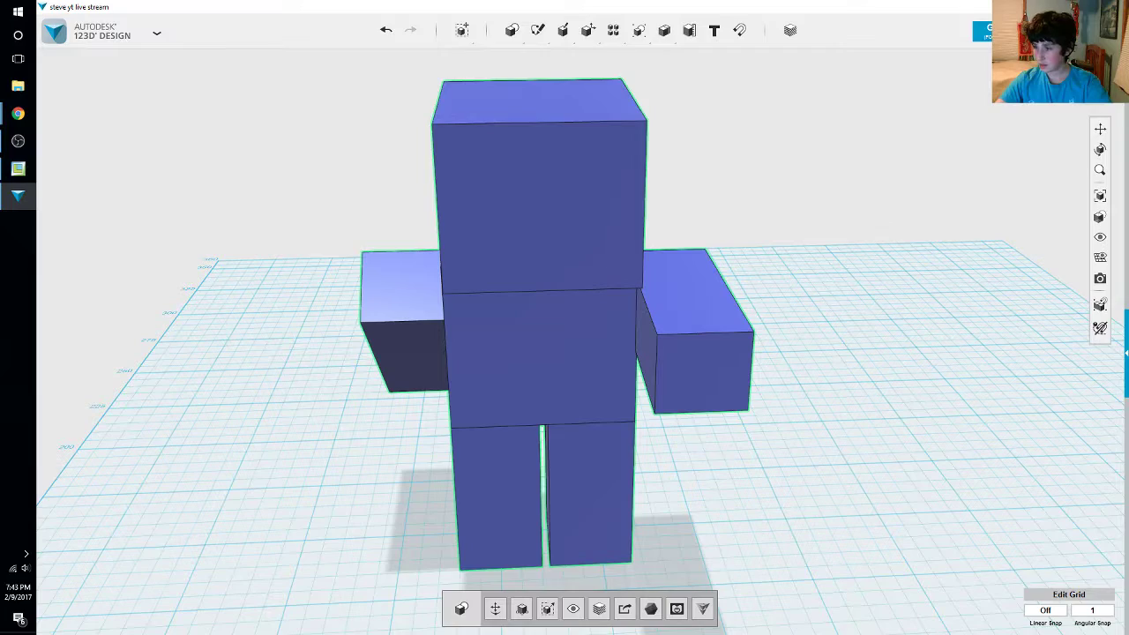
right_click_drag(875, 373, 477, 390)
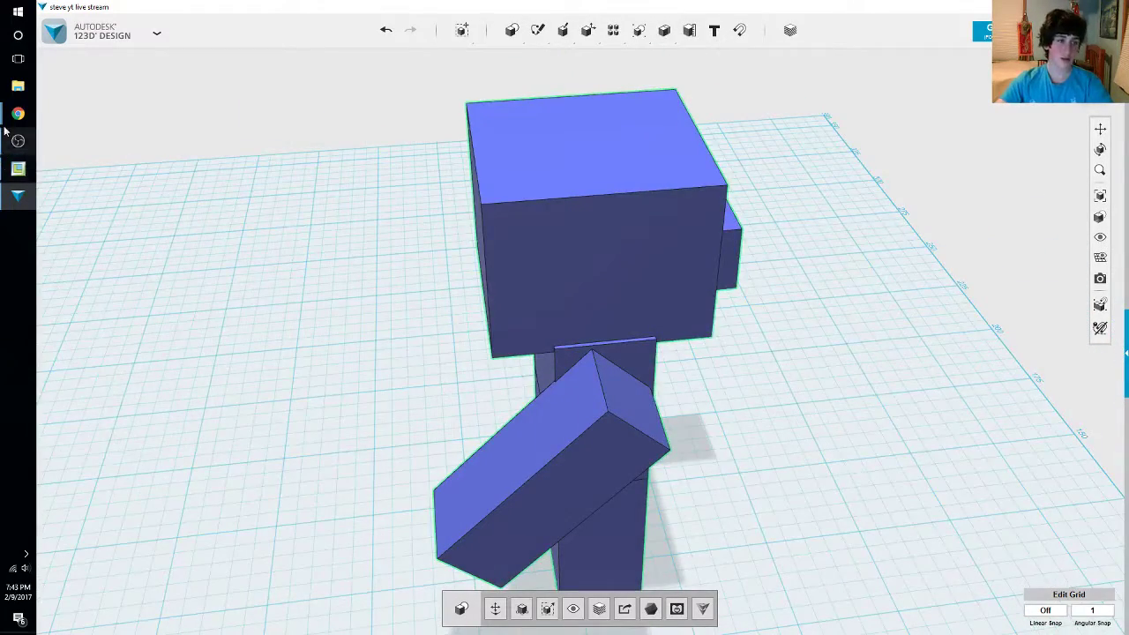
mouse_move(8, 125)
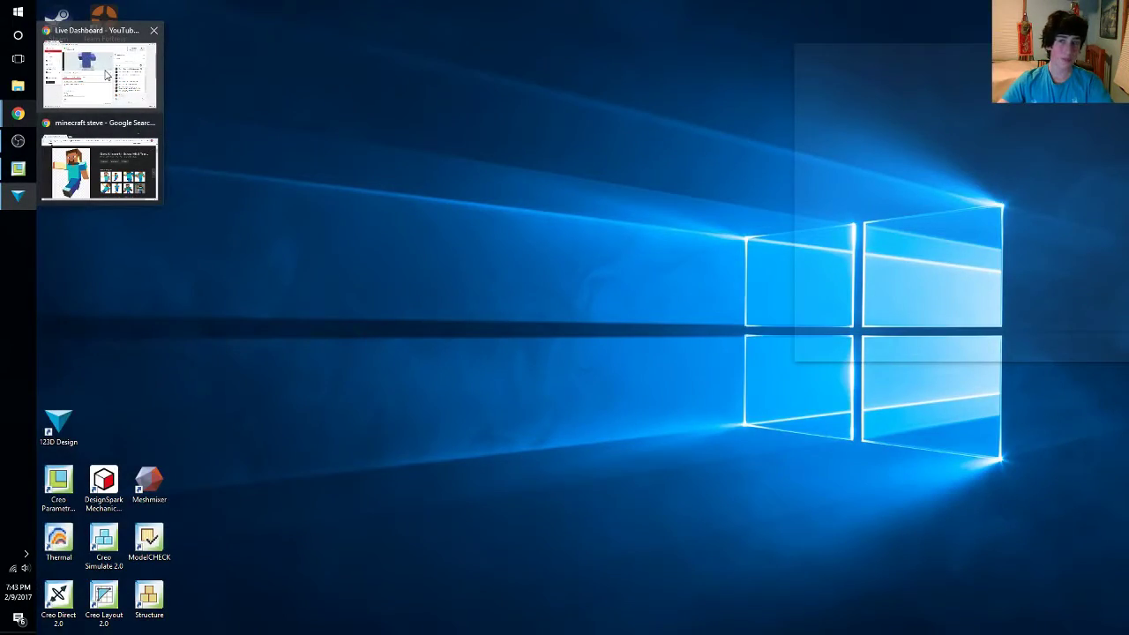
Switch to Creo Parametric to view the PART1 model and reposition its window
mouse_move(44, 177)
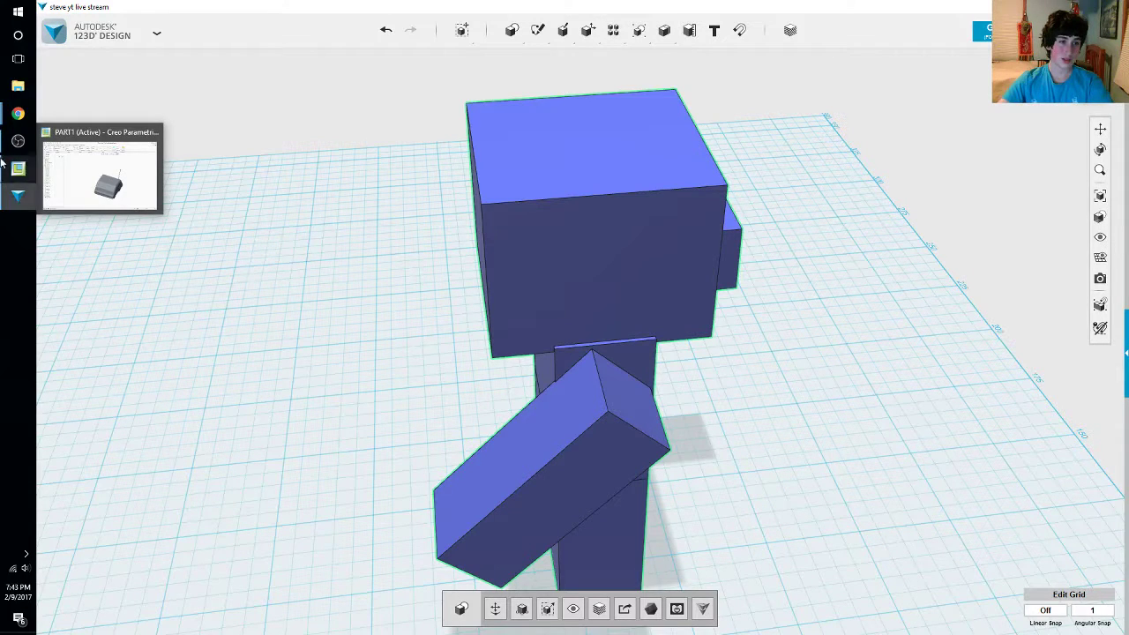
left_click(76, 186)
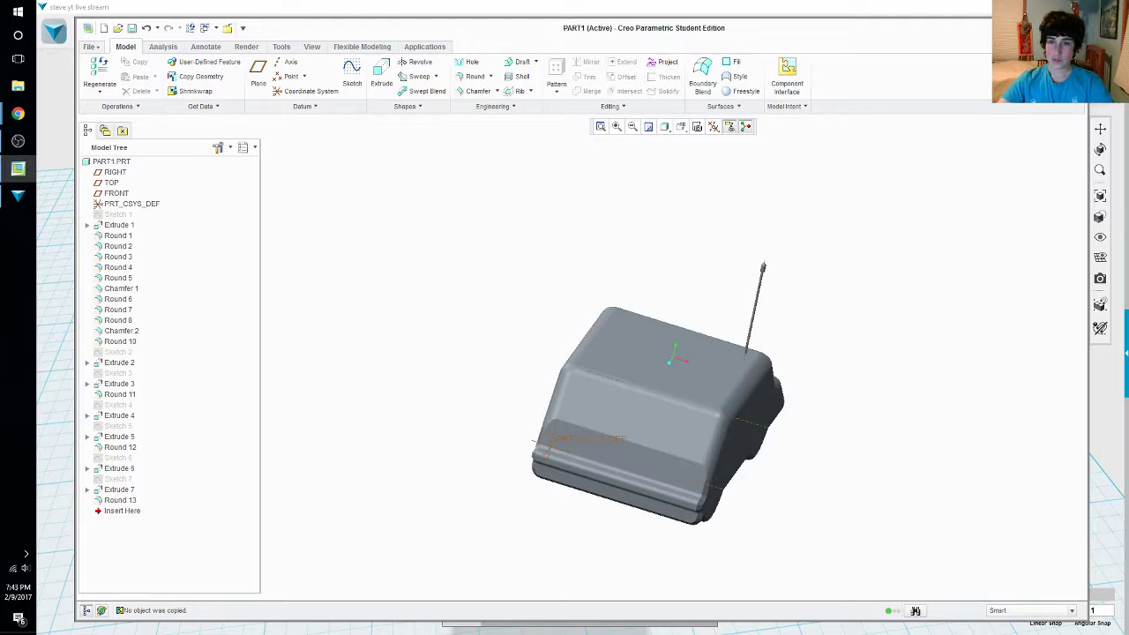
left_click_drag(894, 40, 907, 127)
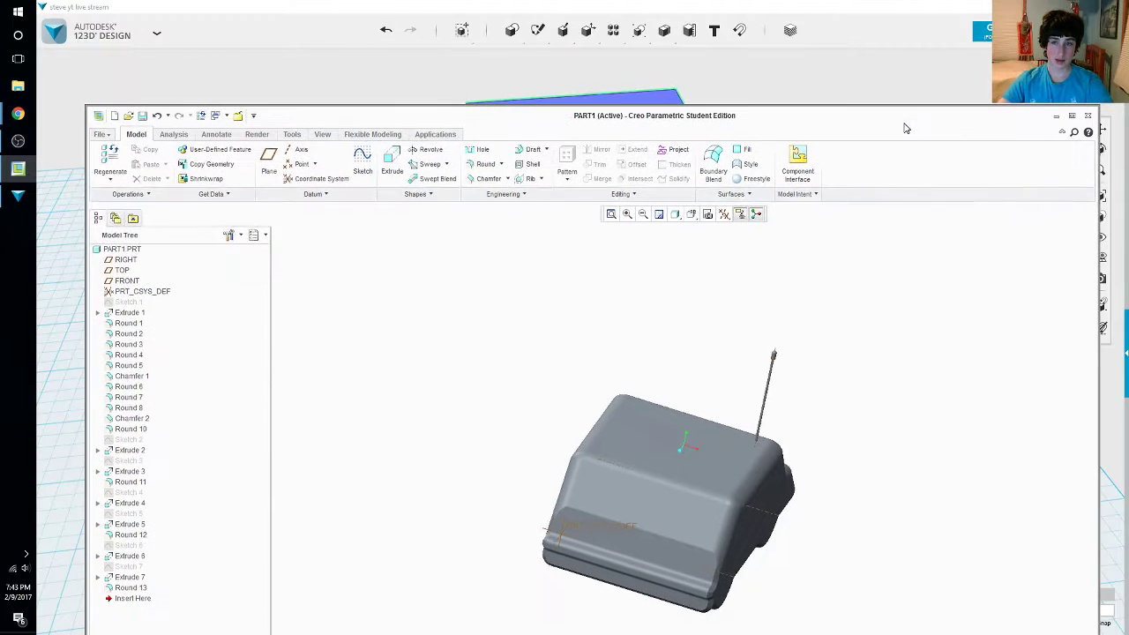
Minimise the open modelling windows, launch Meshmixer from the desktop and install or repair its missing folder files
left_click(1057, 121)
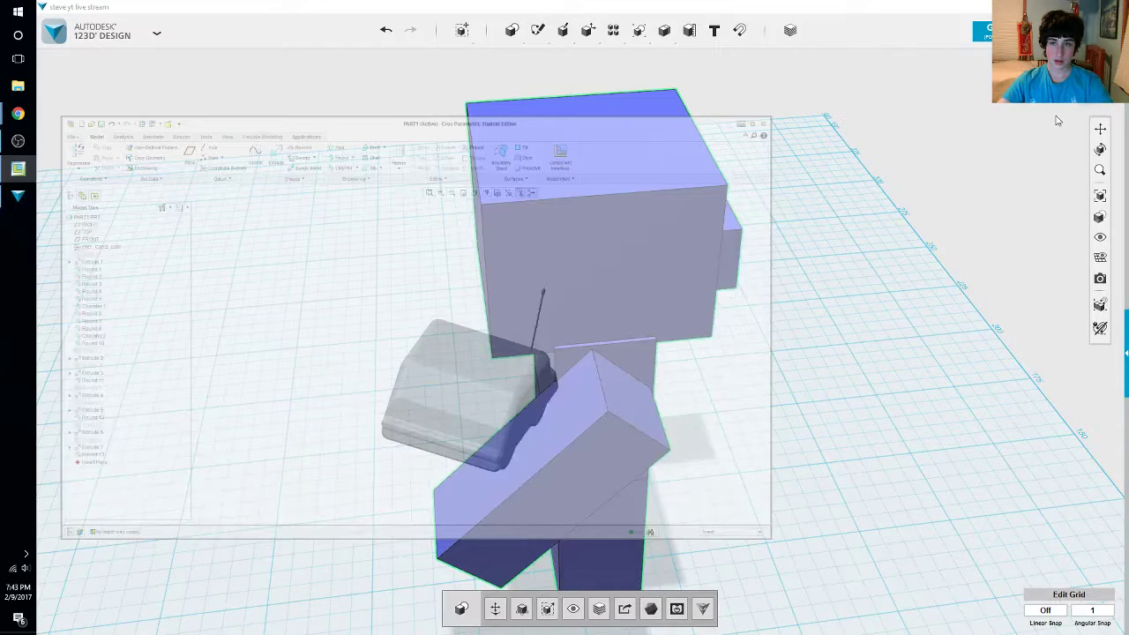
left_click(1060, 7)
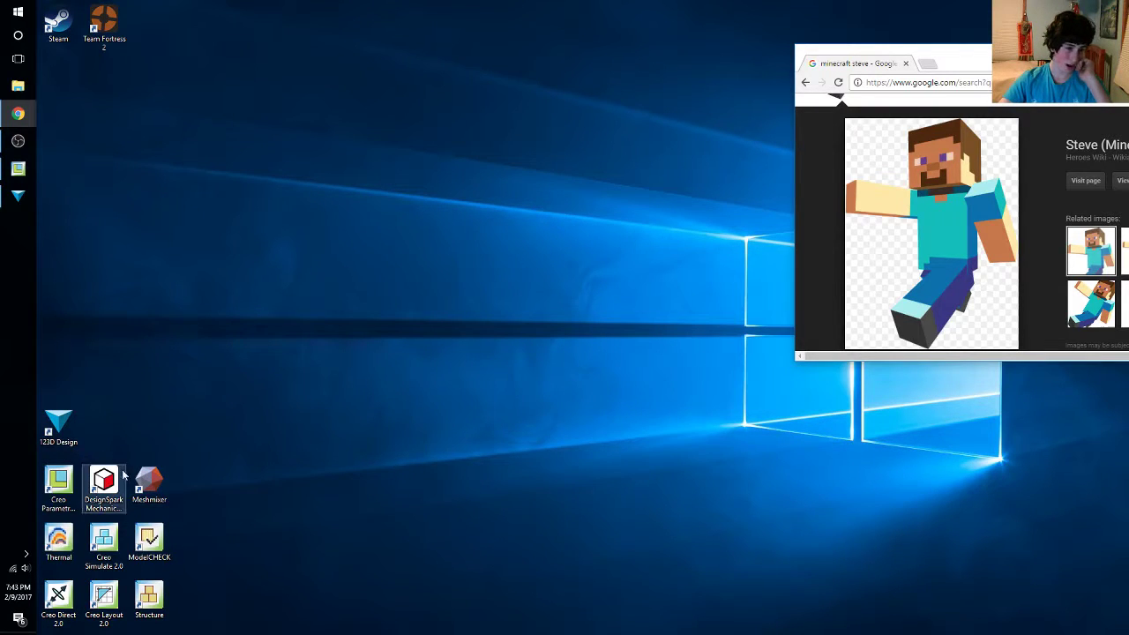
double_click(149, 484)
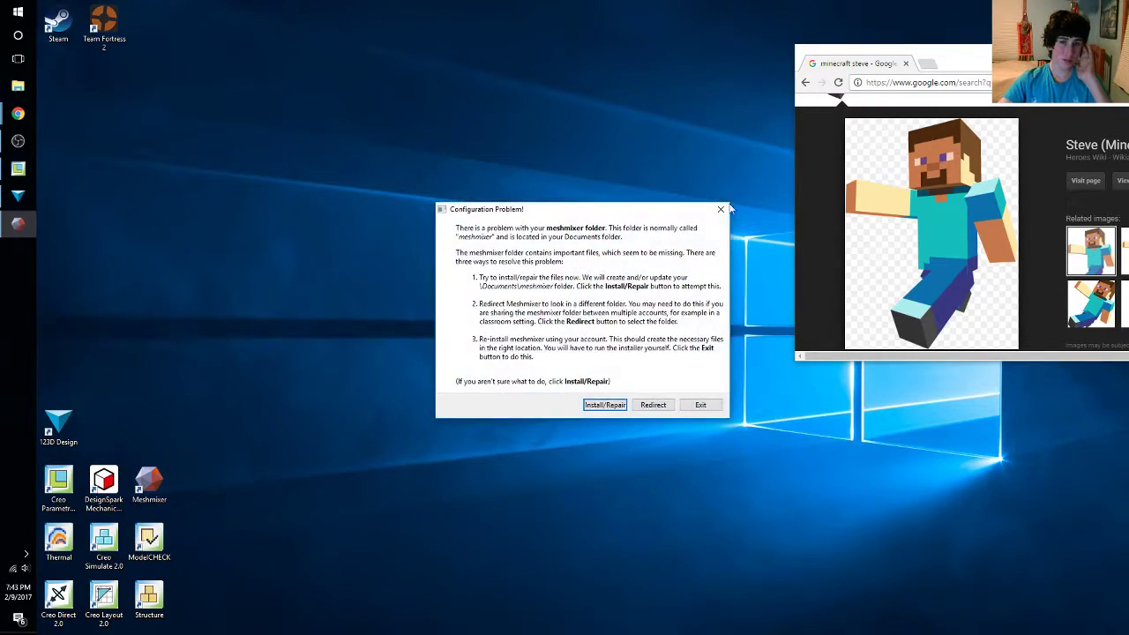
left_click(605, 405)
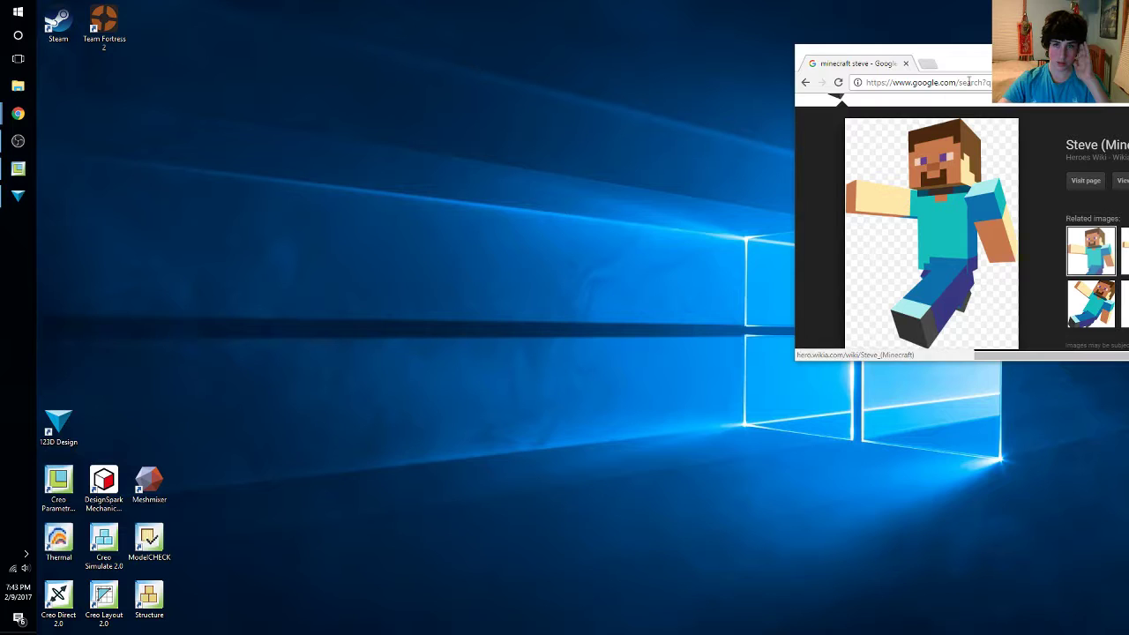
Close the Chrome window with the Steve reference picture and maximise the Meshmixer window
left_click_drag(961, 62, 583, 116)
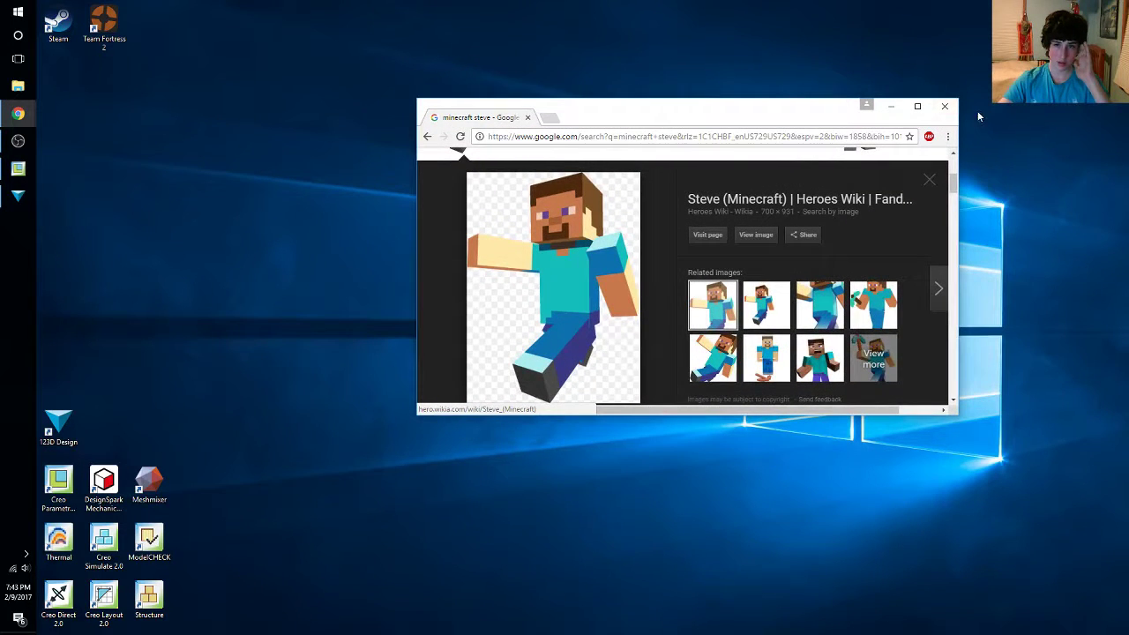
left_click(945, 106)
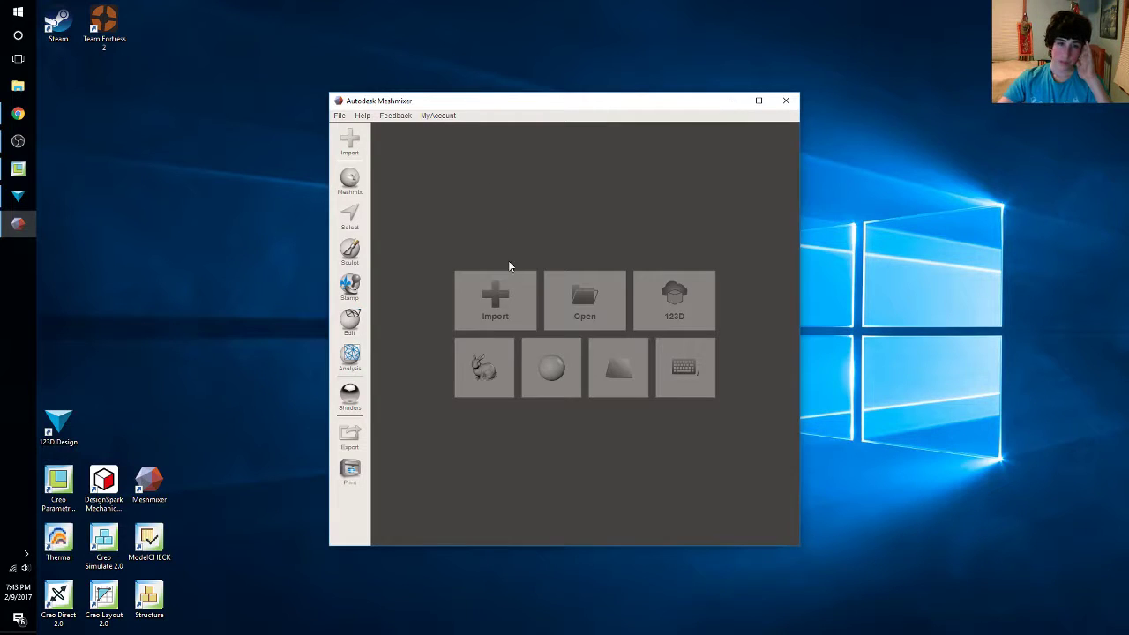
left_click(758, 101)
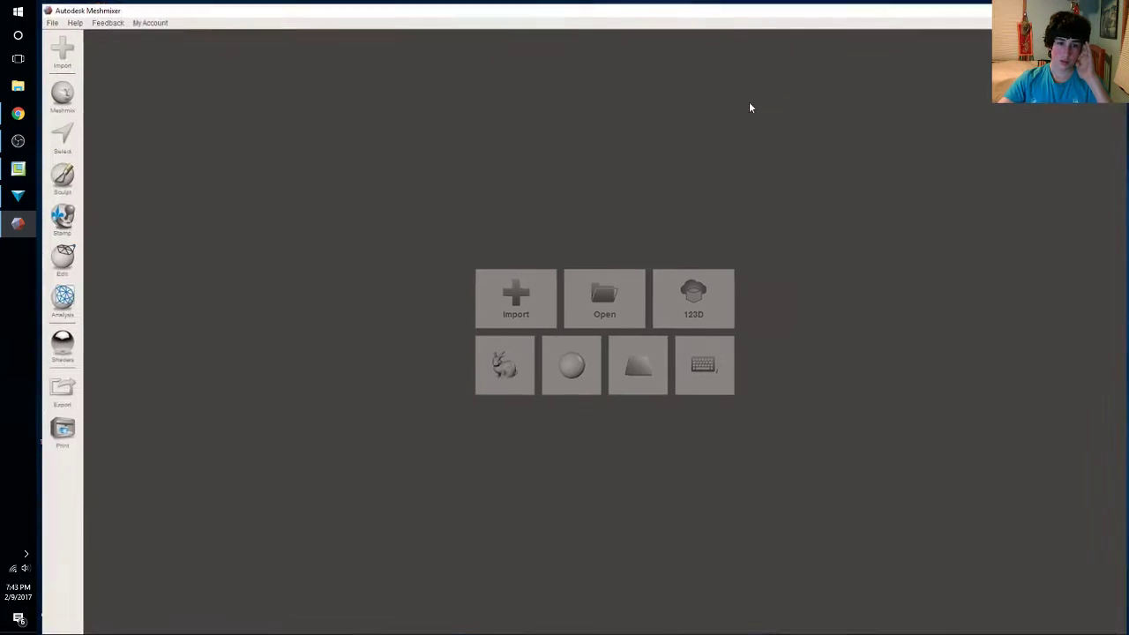
Load the starter sphere mesh and view it from several angles
left_click(569, 371)
right_click_drag(852, 383, 703, 406)
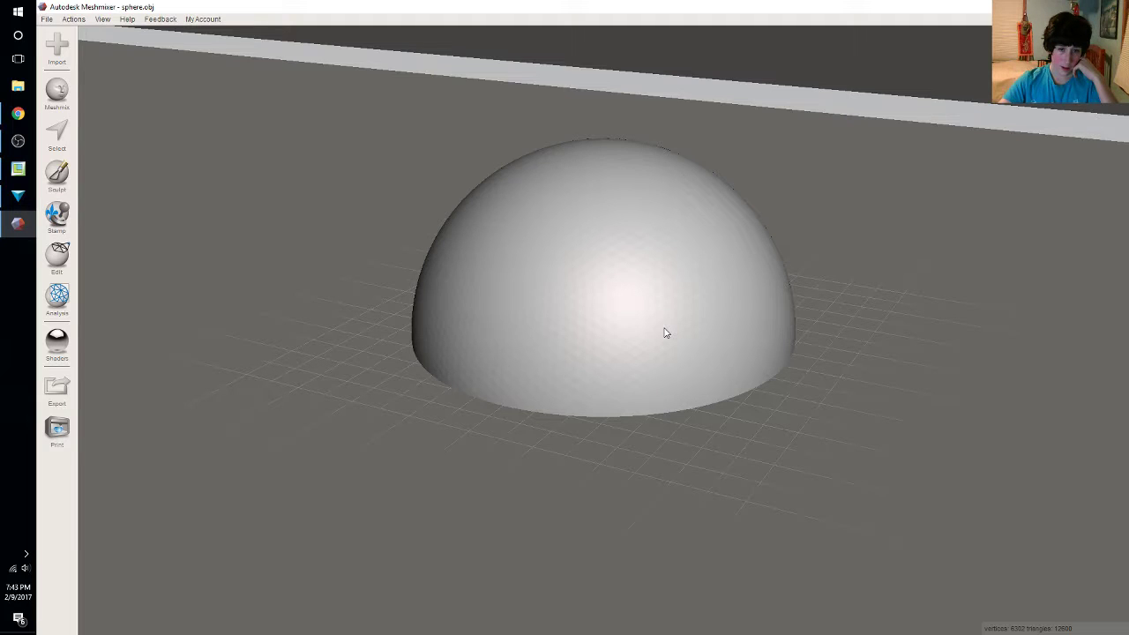
right_click_drag(666, 332, 625, 298)
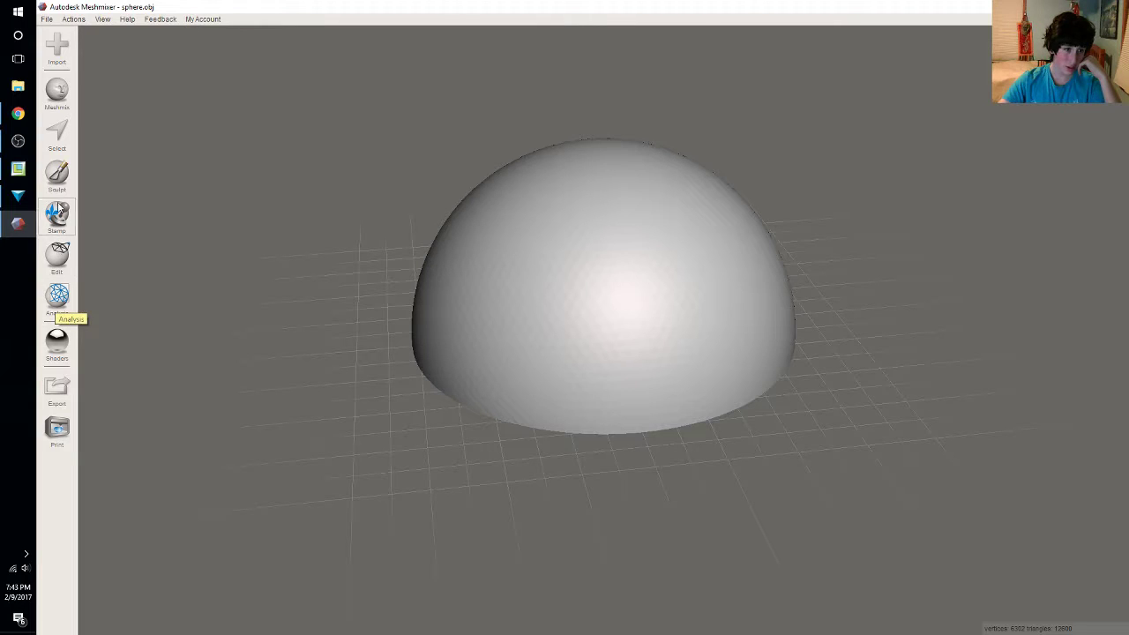
Look through the Meshmix primitives, select the whole sphere mesh and show its conversion options
left_click(56, 97)
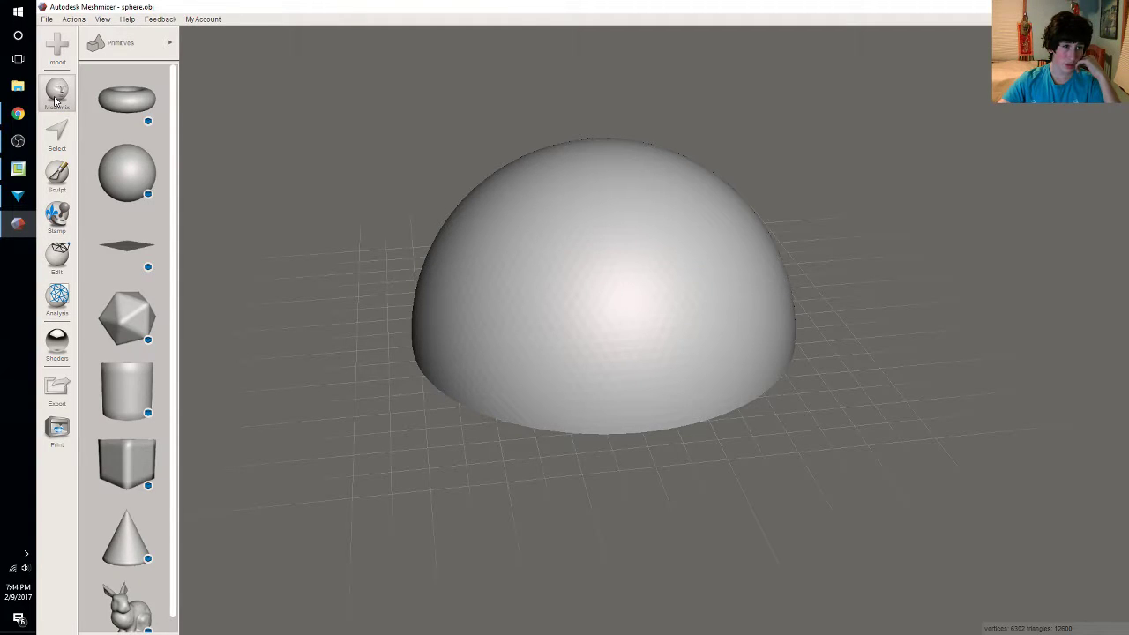
left_click(57, 133)
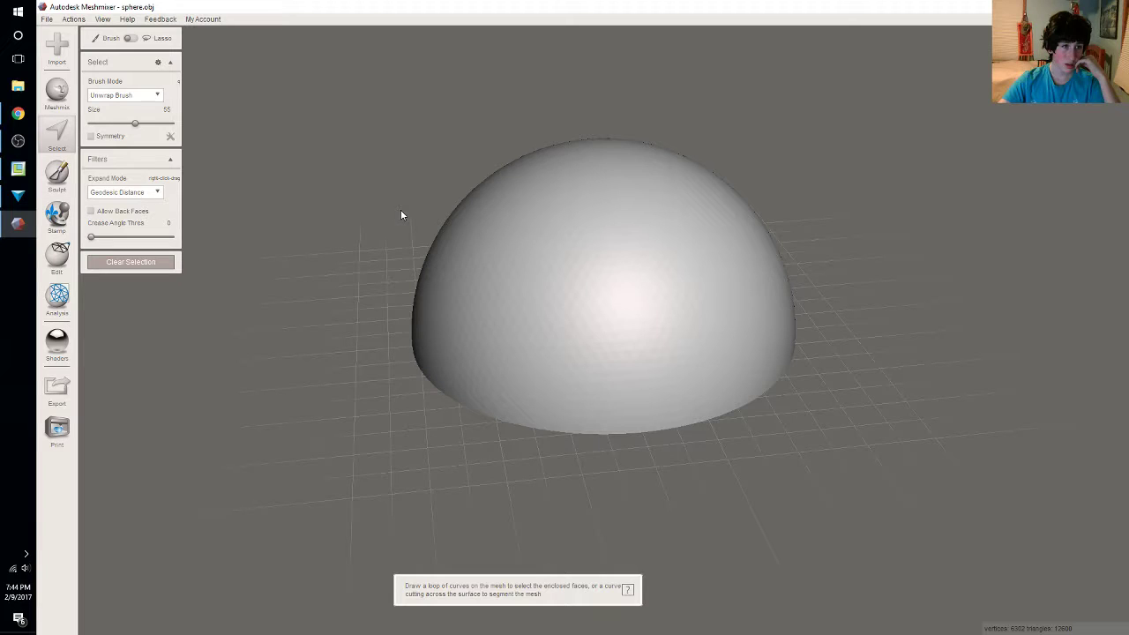
left_click(562, 251)
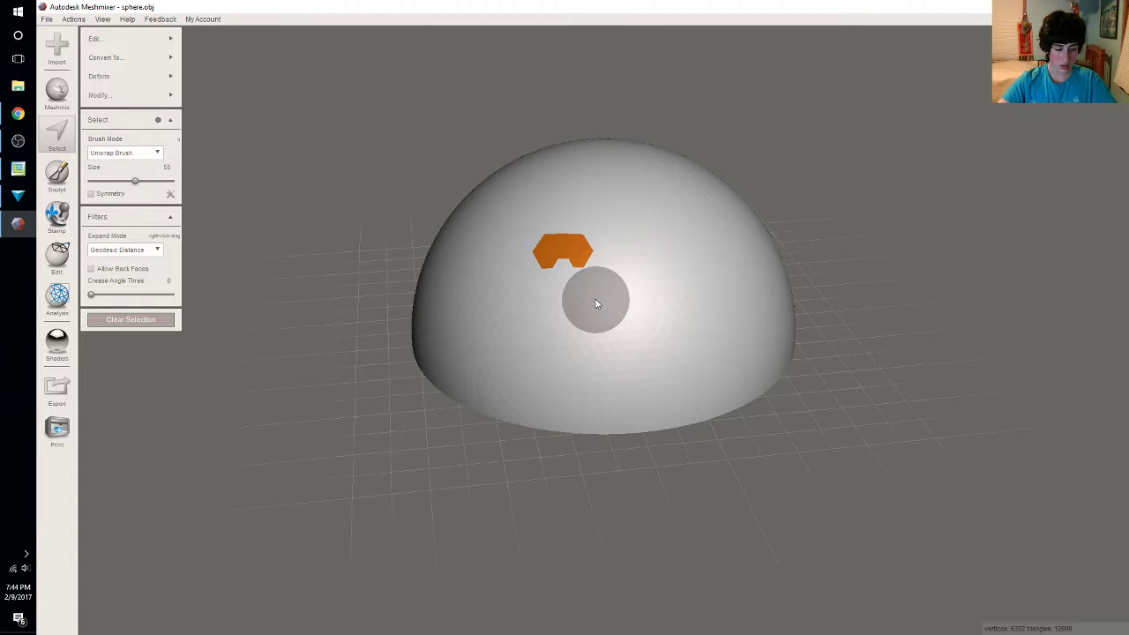
double_click(623, 255)
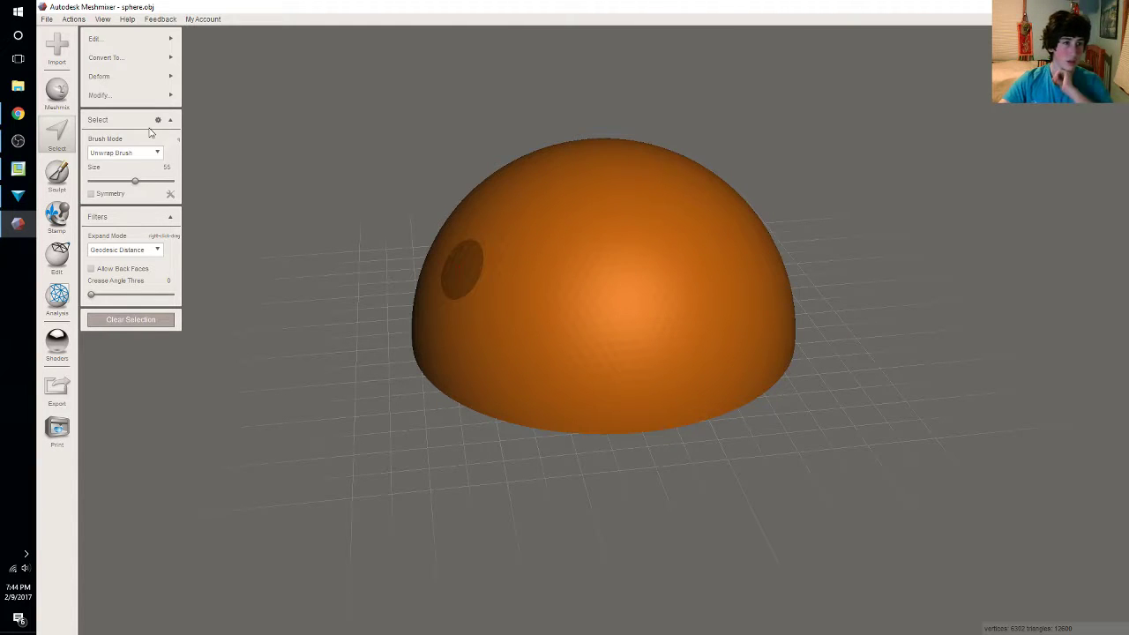
mouse_move(113, 57)
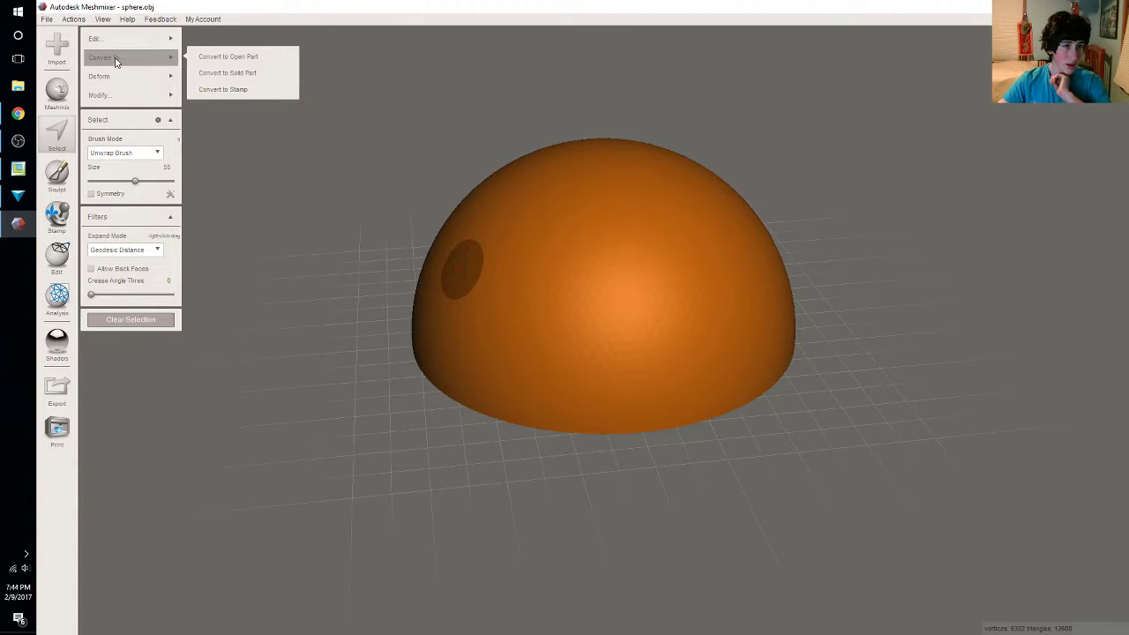
Review the sculpting brush settings and the mesh editing commands while examining the sphere up close
left_click(57, 175)
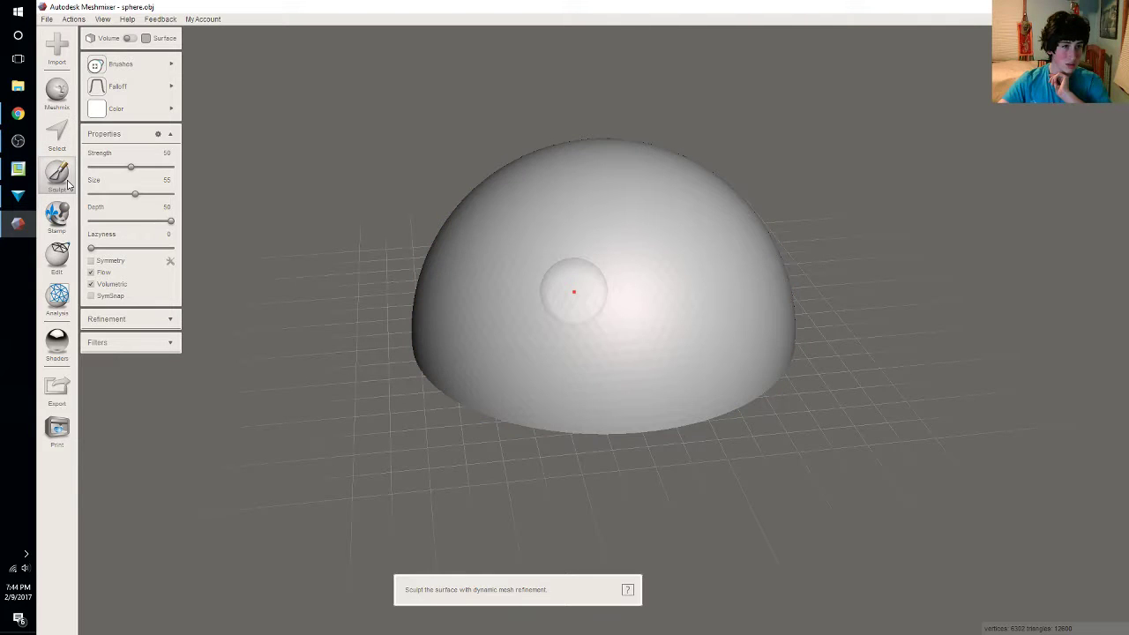
key("ctrl+a")
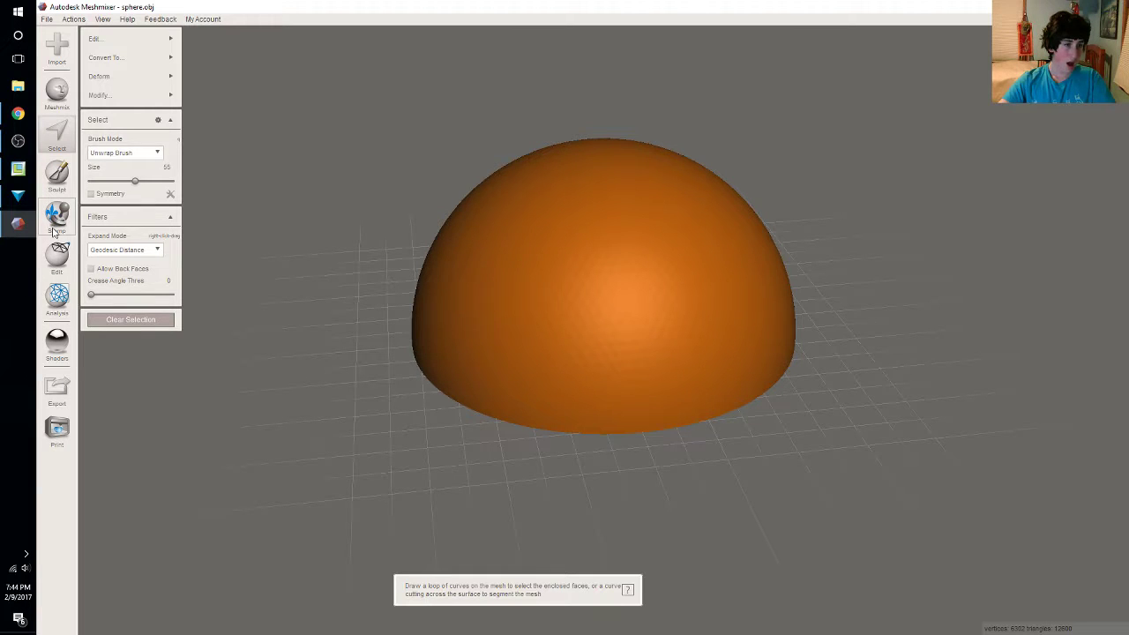
left_click(63, 250)
key("ctrl+a")
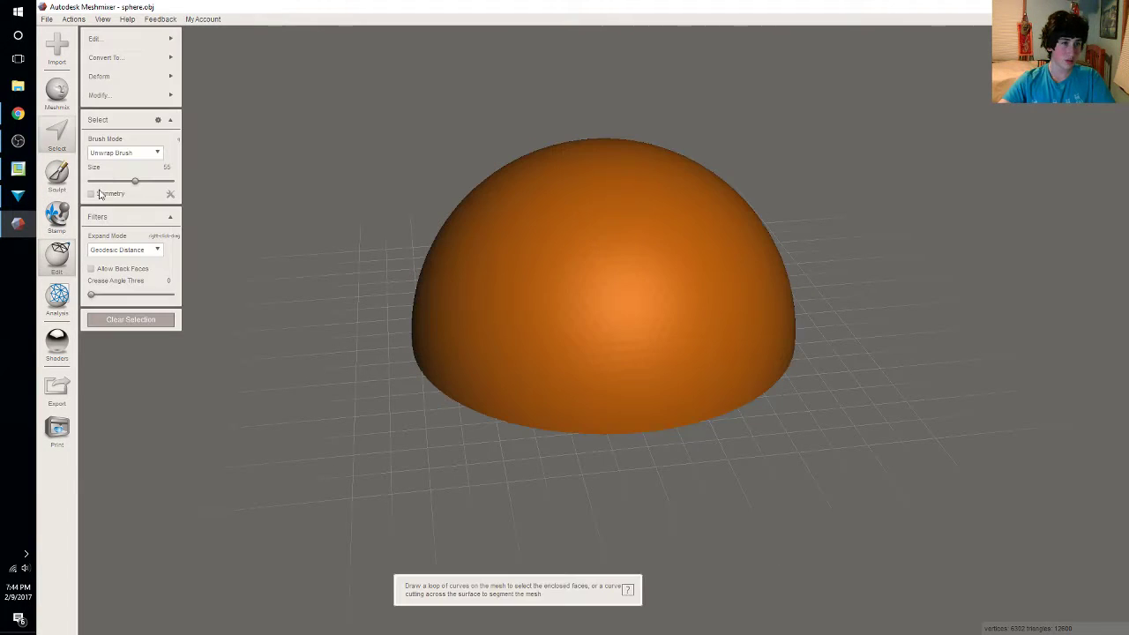
left_click(60, 275)
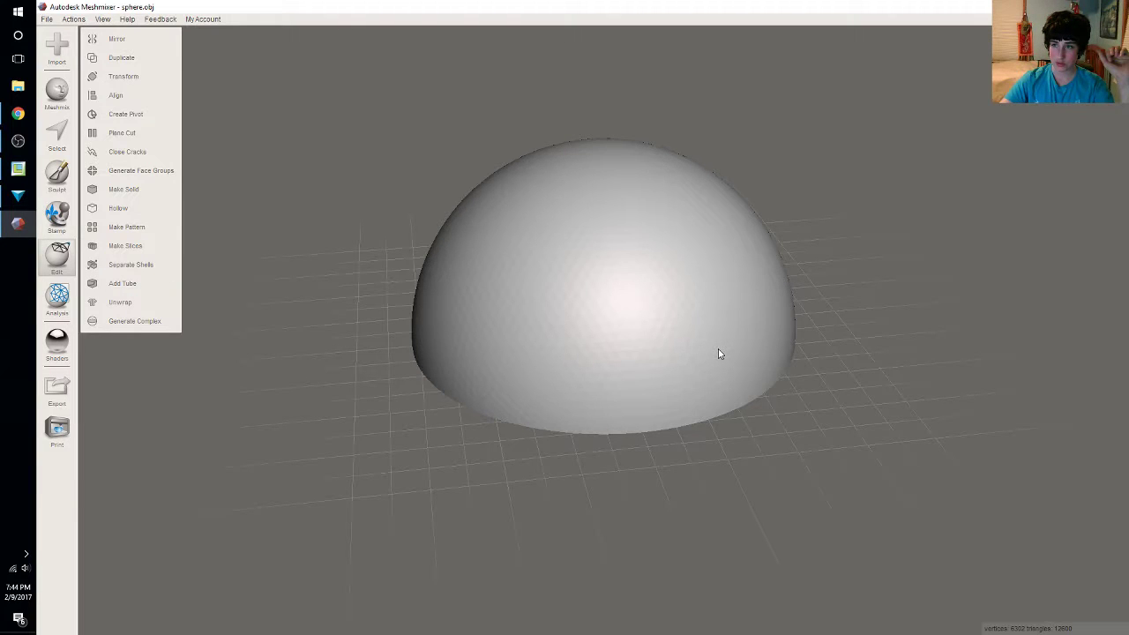
middle_click_drag(718, 353, 668, 367)
scroll(562, 351, "up", 5)
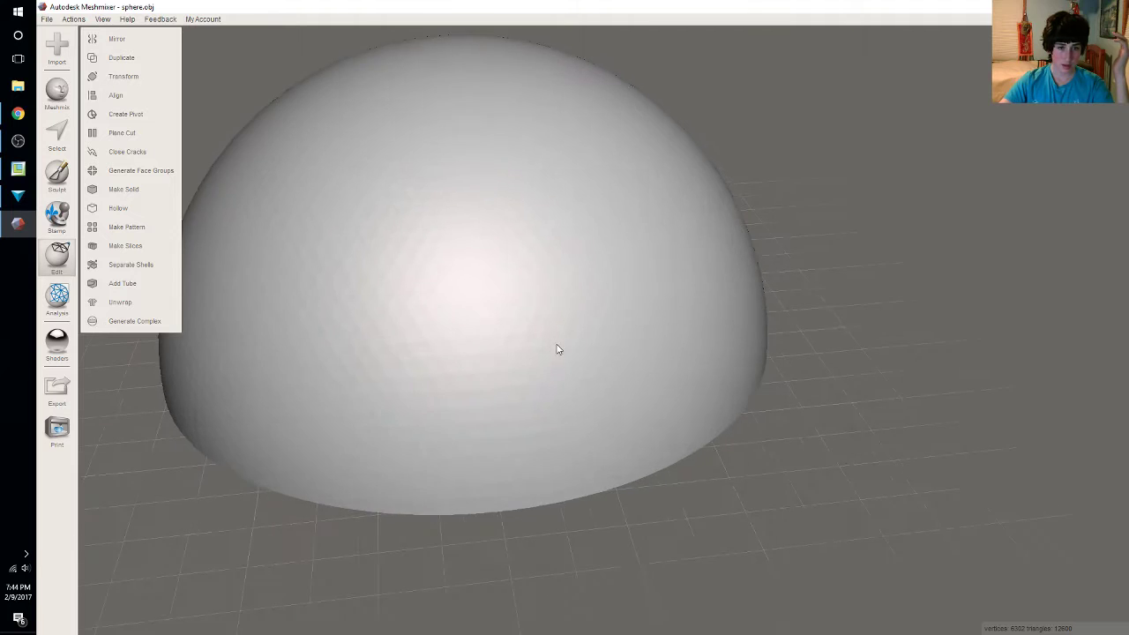
scroll(544, 343, "up", 3)
scroll(409, 297, "down", 4)
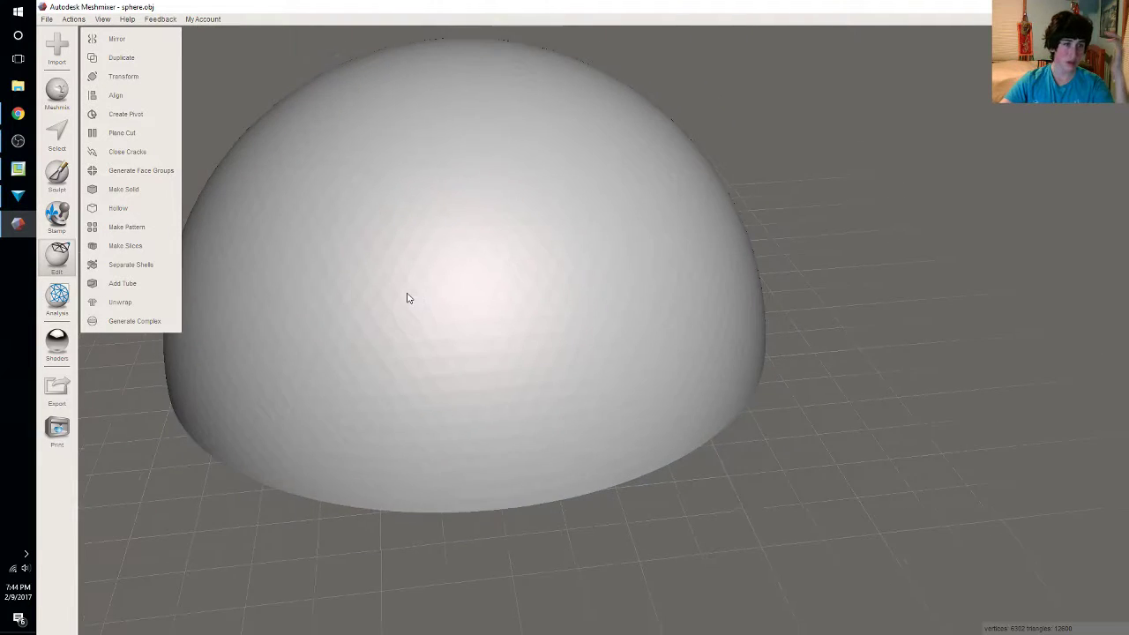
middle_click_drag(407, 298, 594, 359)
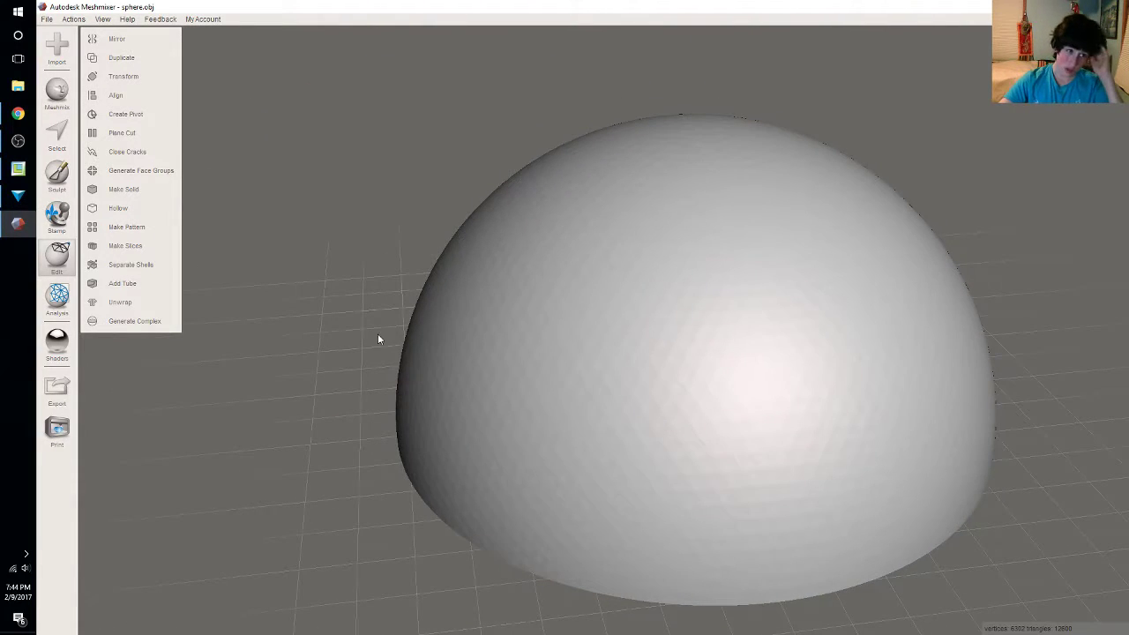
Browse the analysis tools and shaders, run the Thickness analysis on the sphere and close it
left_click(57, 298)
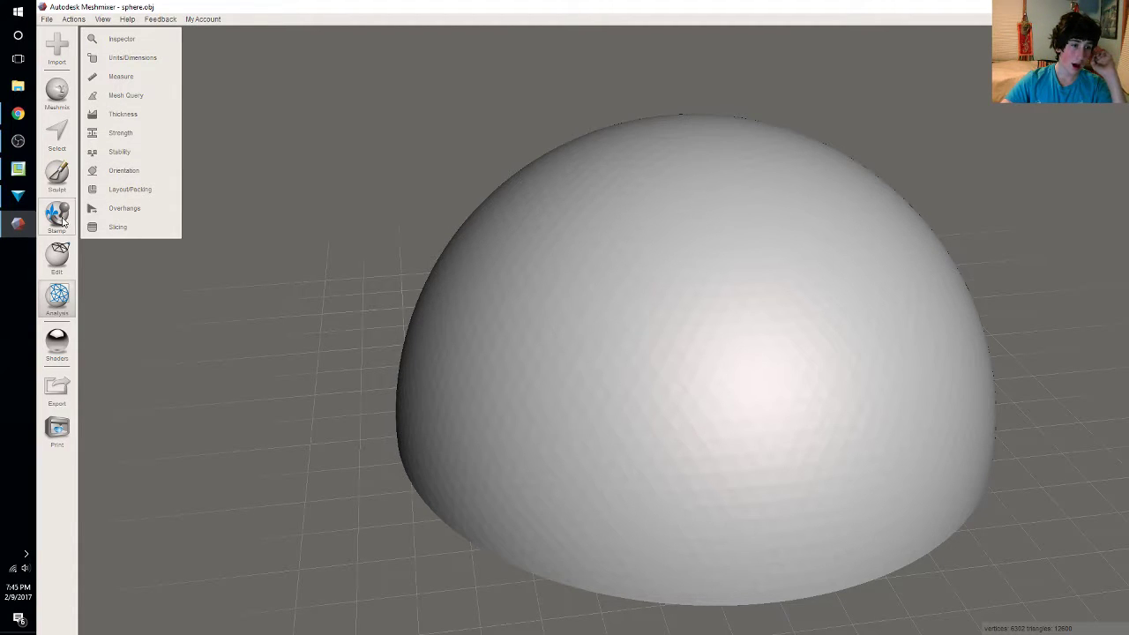
mouse_move(51, 354)
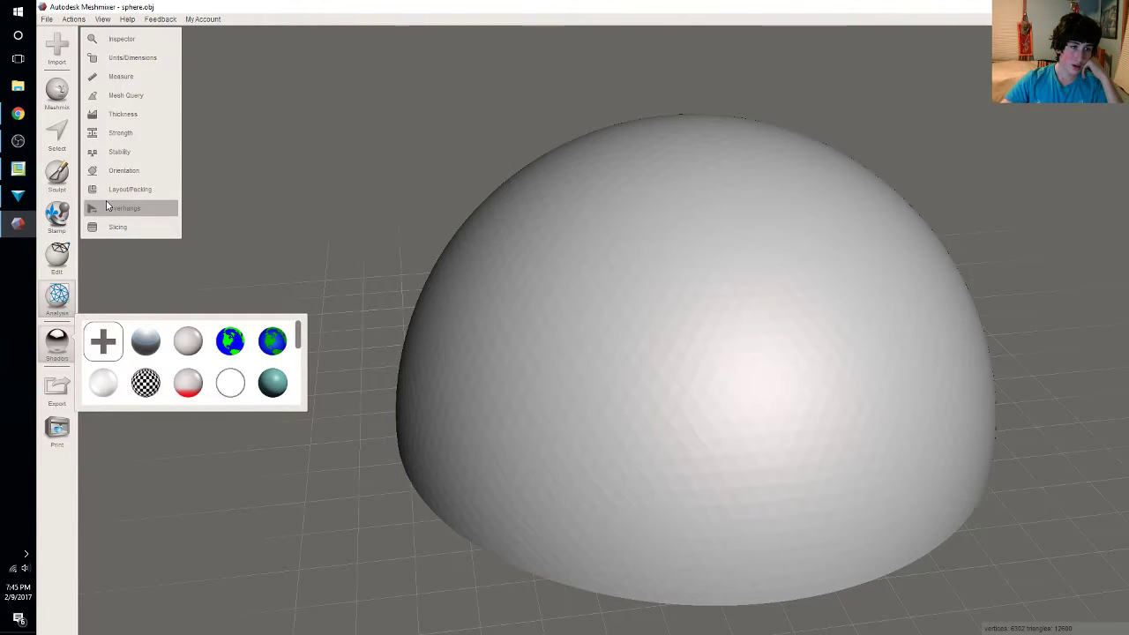
left_click(125, 119)
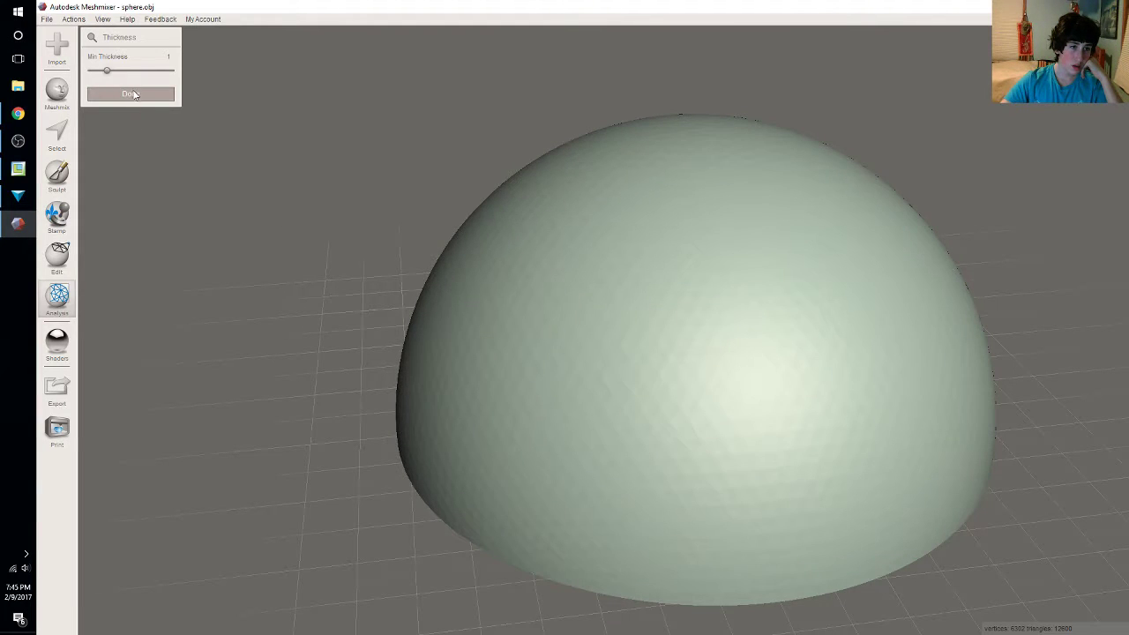
left_click(135, 95)
Look through the primitives, selection tool and sculpting settings again
left_click(56, 102)
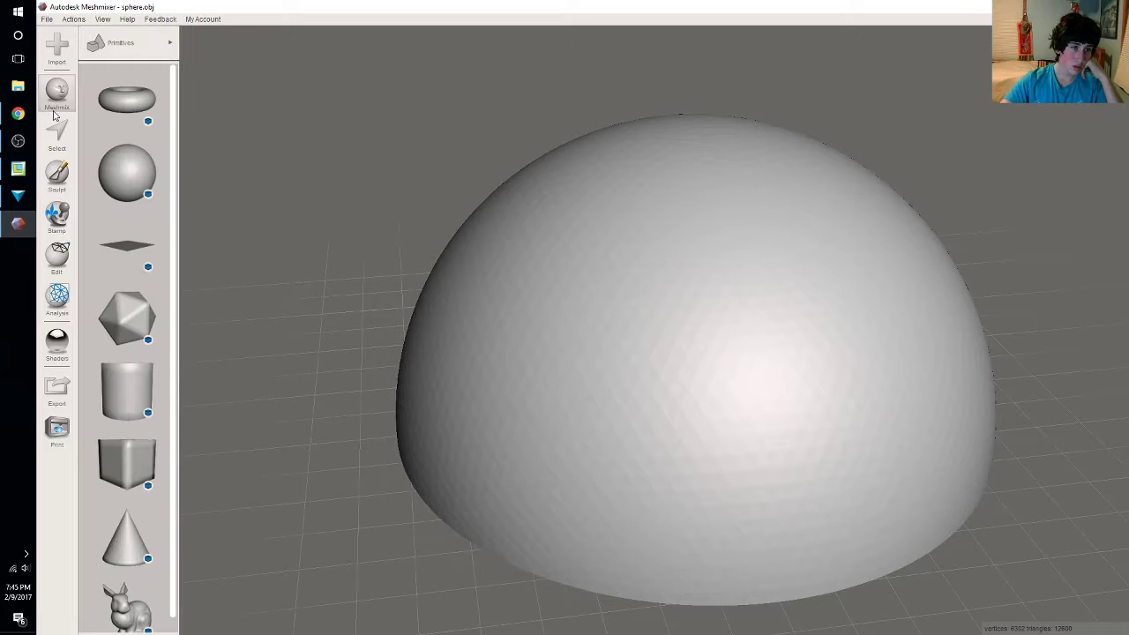
left_click(55, 132)
left_click(60, 176)
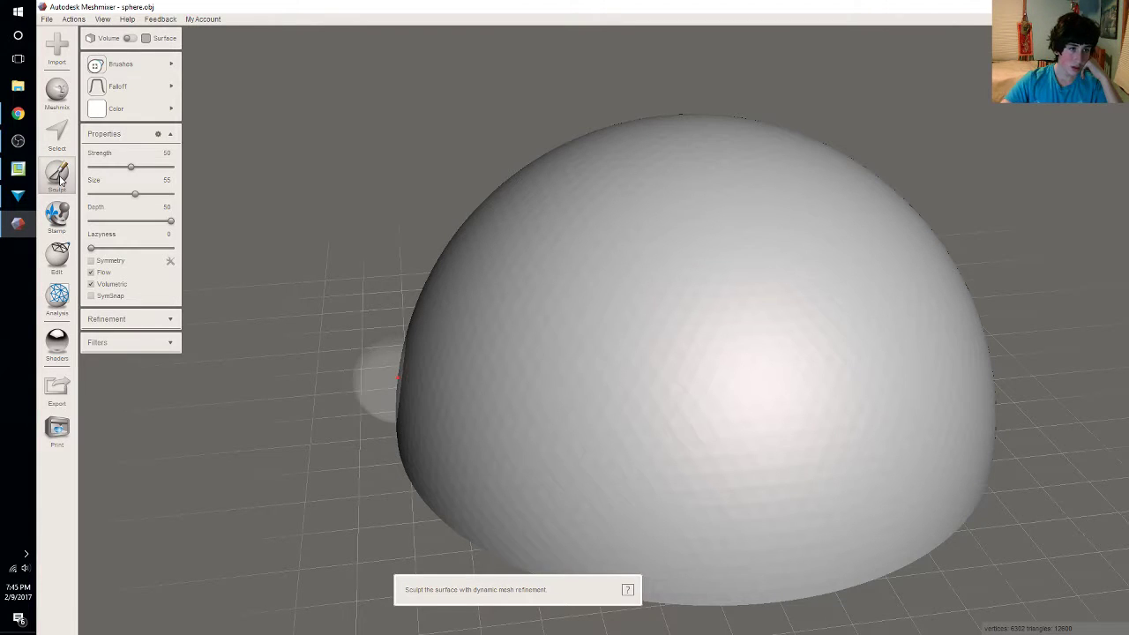
Preview Generate Complex on the sphere and close Meshmixer
left_click(58, 256)
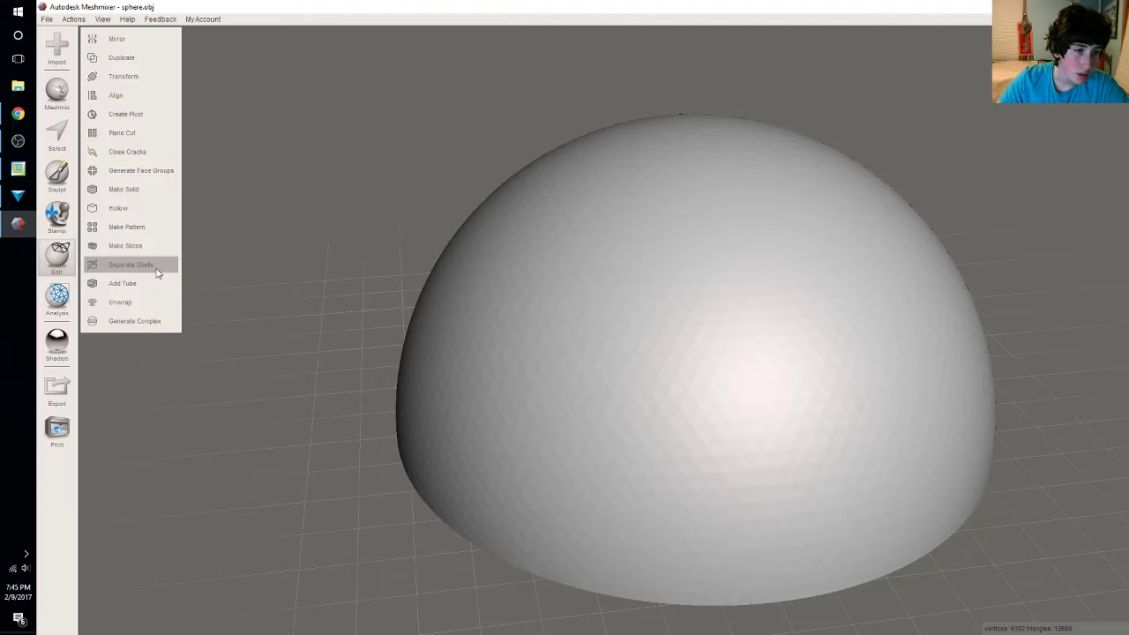
left_click(150, 325)
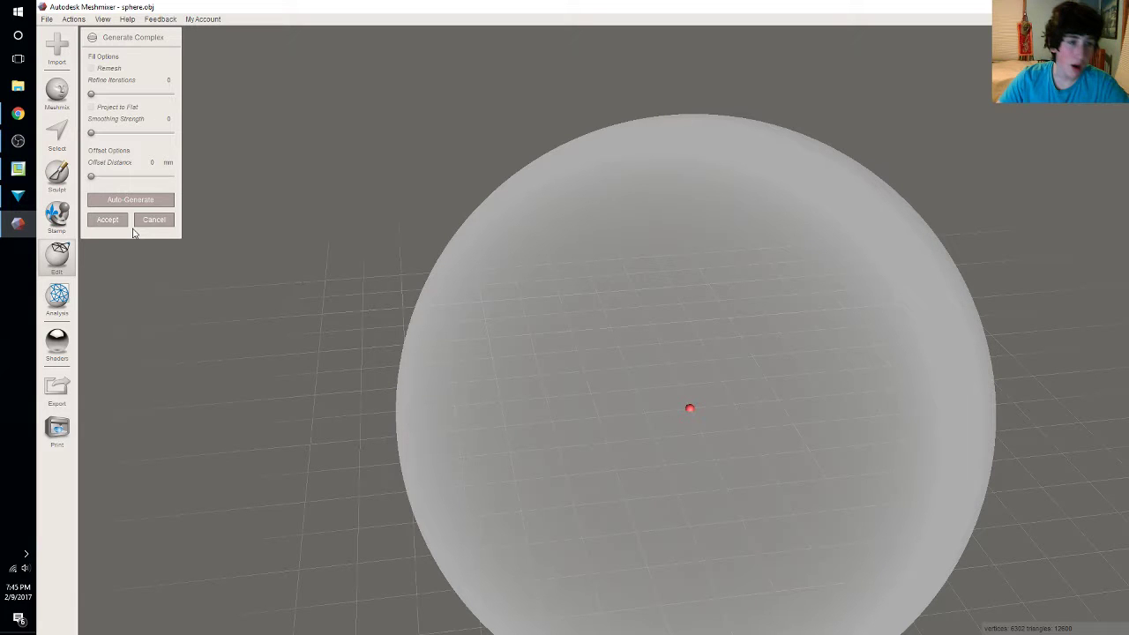
key("alt+F4")
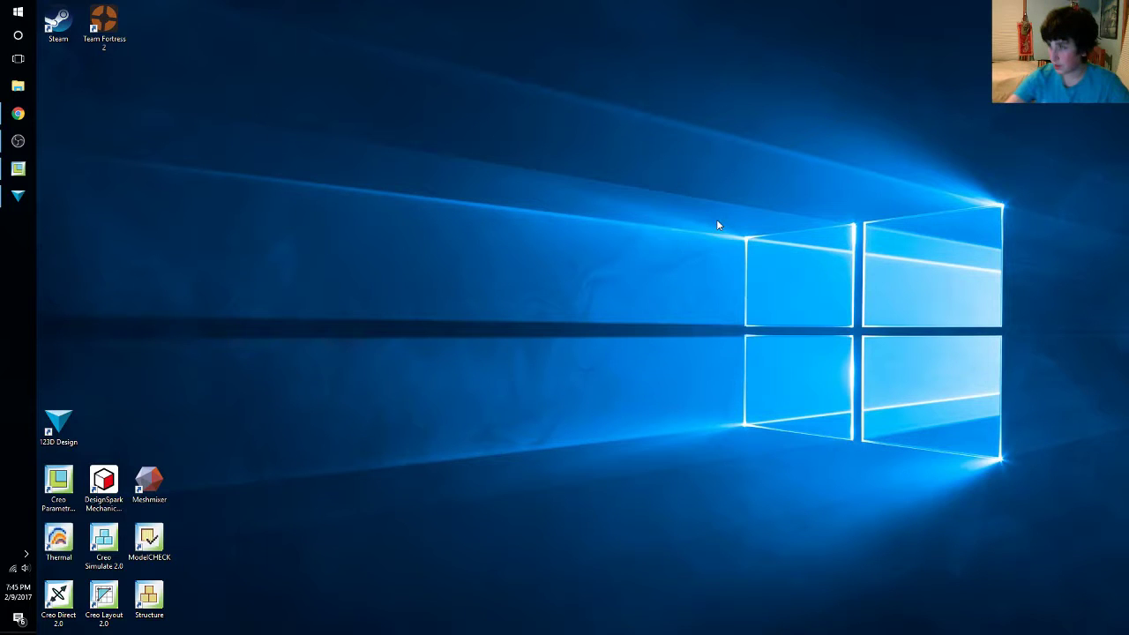
Switch to the YouTube Live Dashboard in Chrome, read the live chat and move its window off the recorded screen
left_click(18, 113)
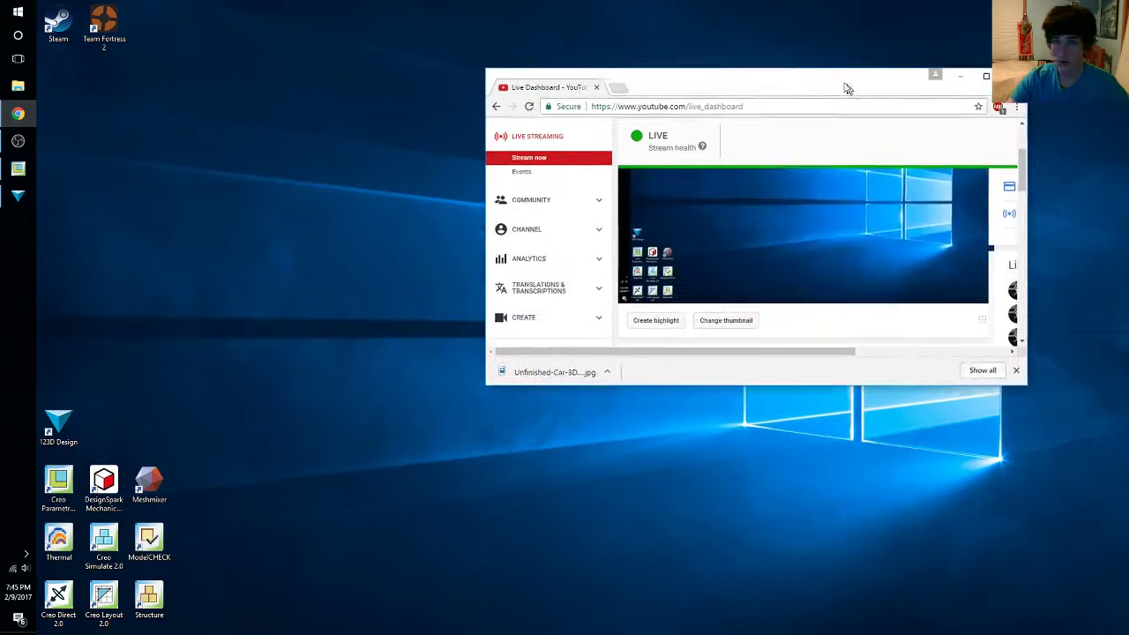
left_click_drag(846, 86, 777, 1)
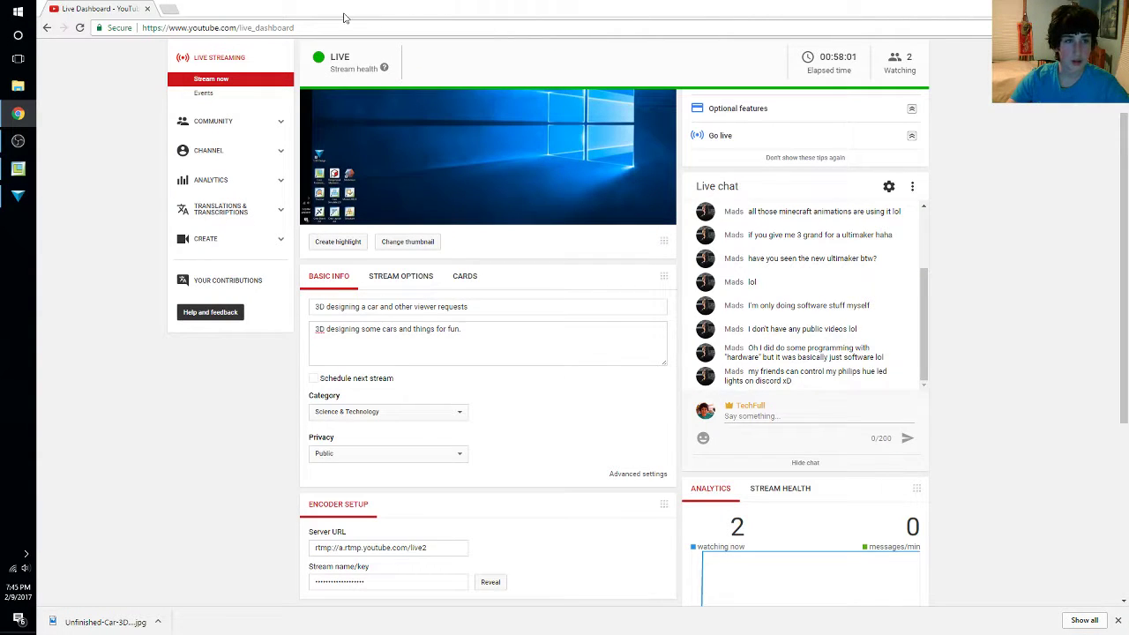
left_click_drag(344, 15, 1128, 176)
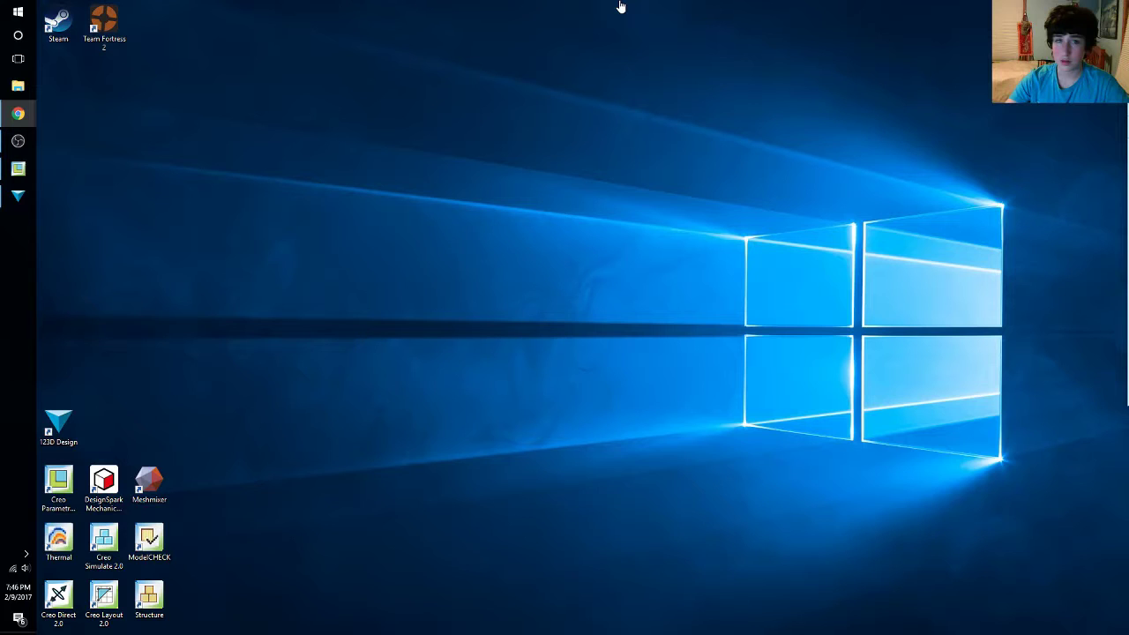
Search Google in a new Chrome tab for "things to 3d design"
type("thing")
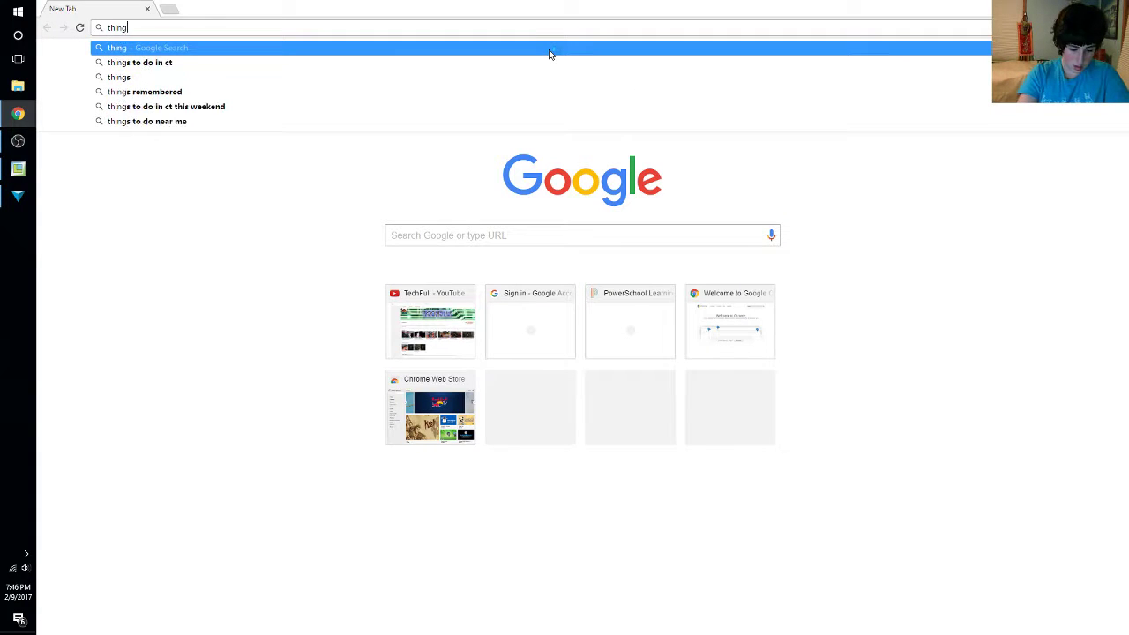
type("s to")
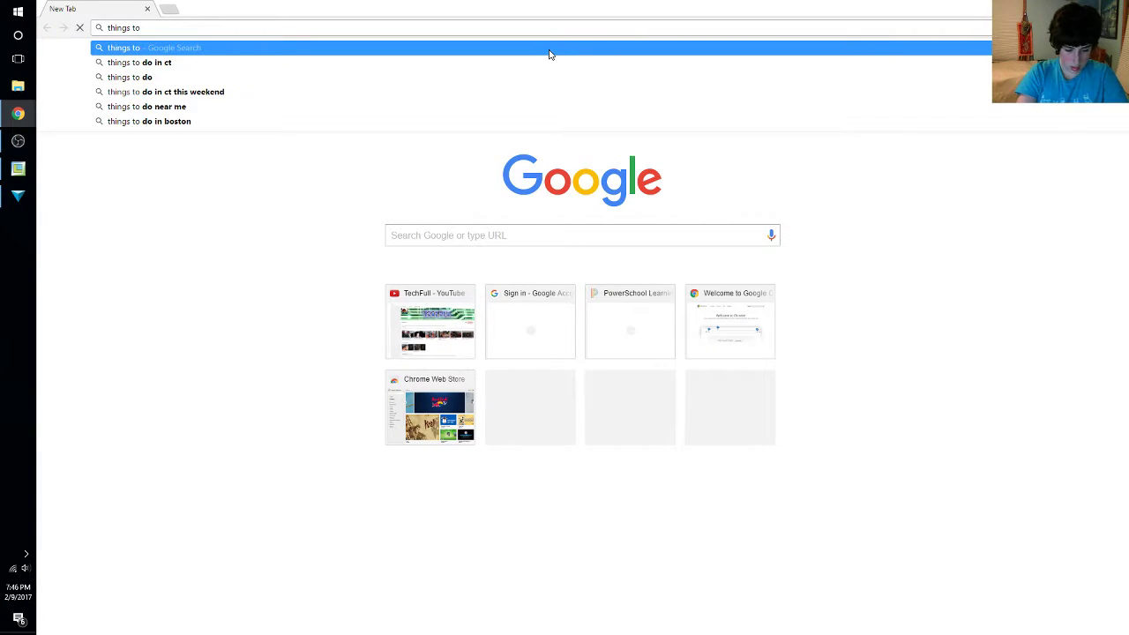
type(" 3d de")
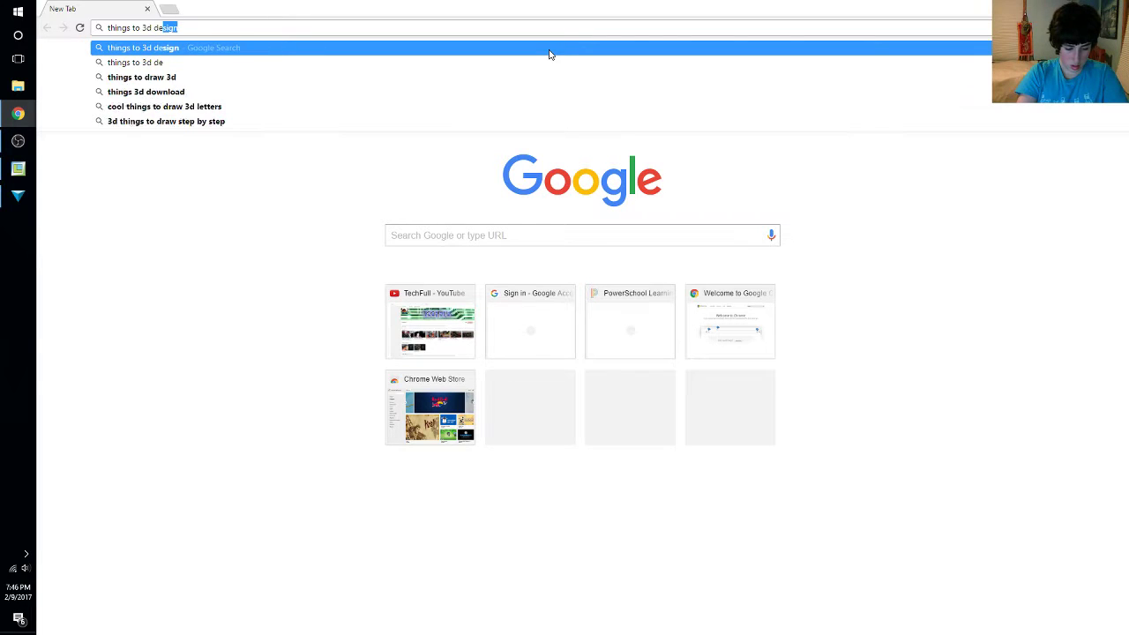
type("sign")
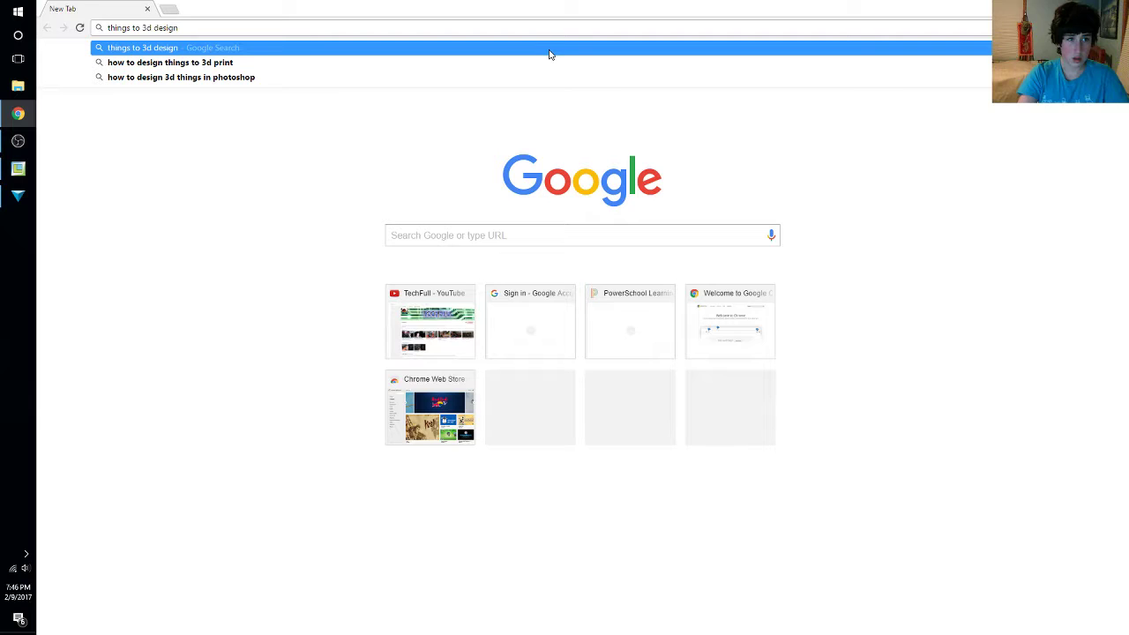
key("Return")
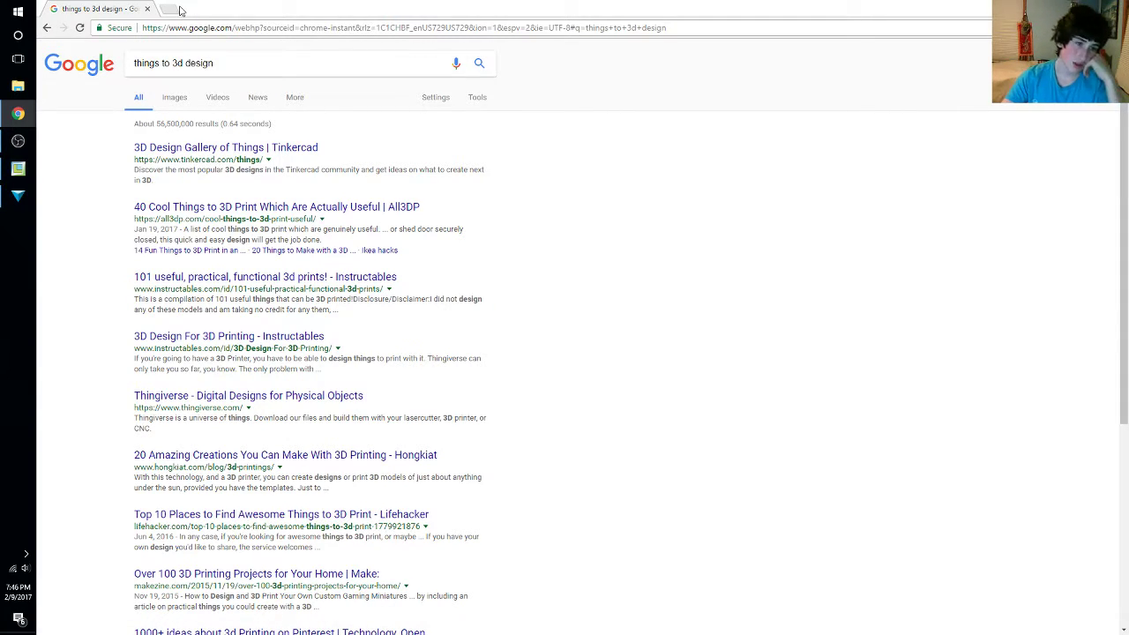
Look through the image results for 3D design ideas and return to the desktop
left_click(173, 98)
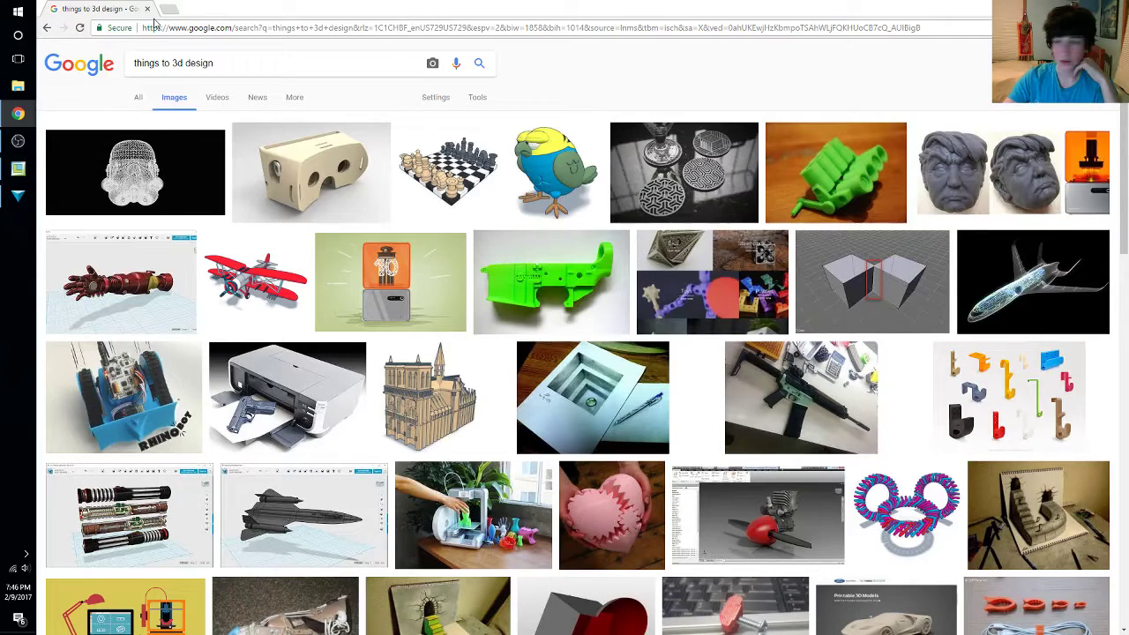
scroll(388, 282, "down", 3)
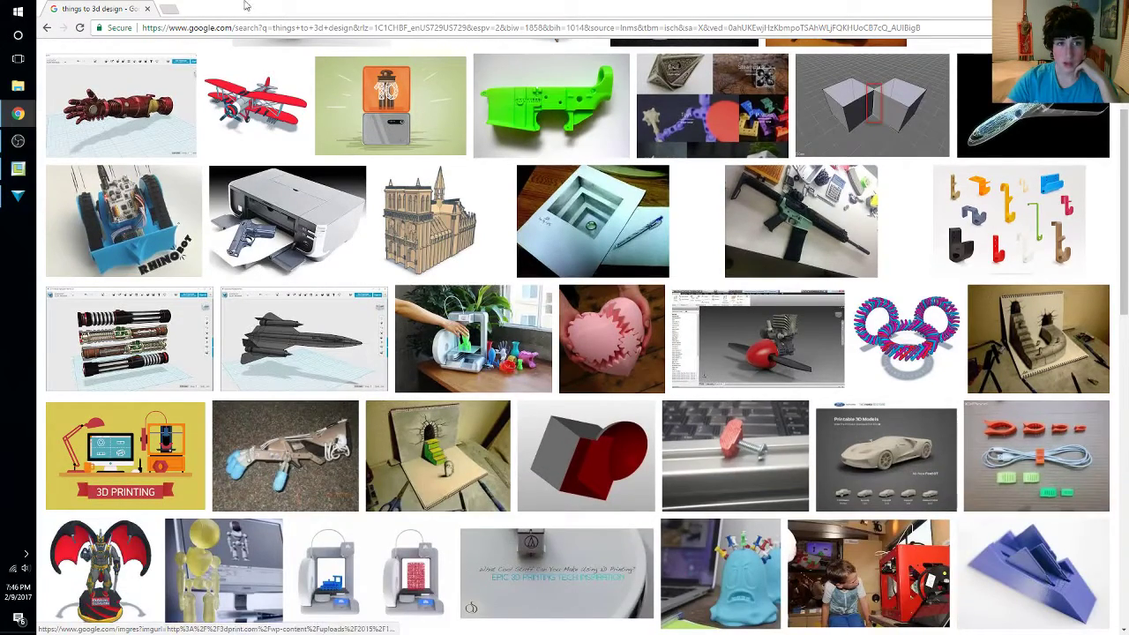
key("super+d")
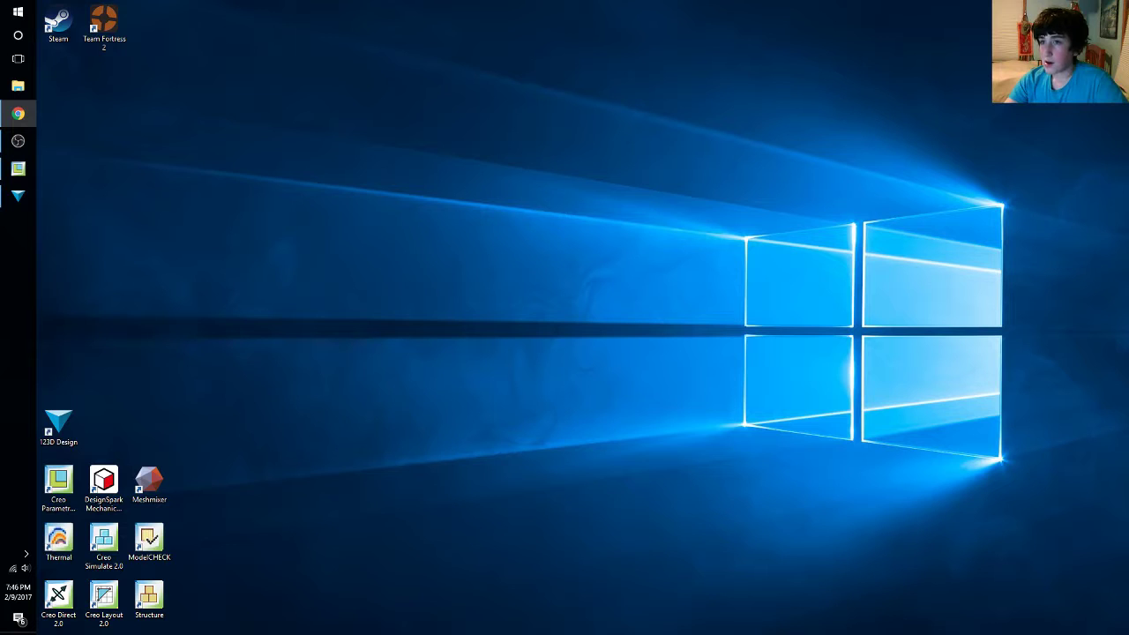
left_click(18, 113)
left_click_drag(550, 91, 507, 5)
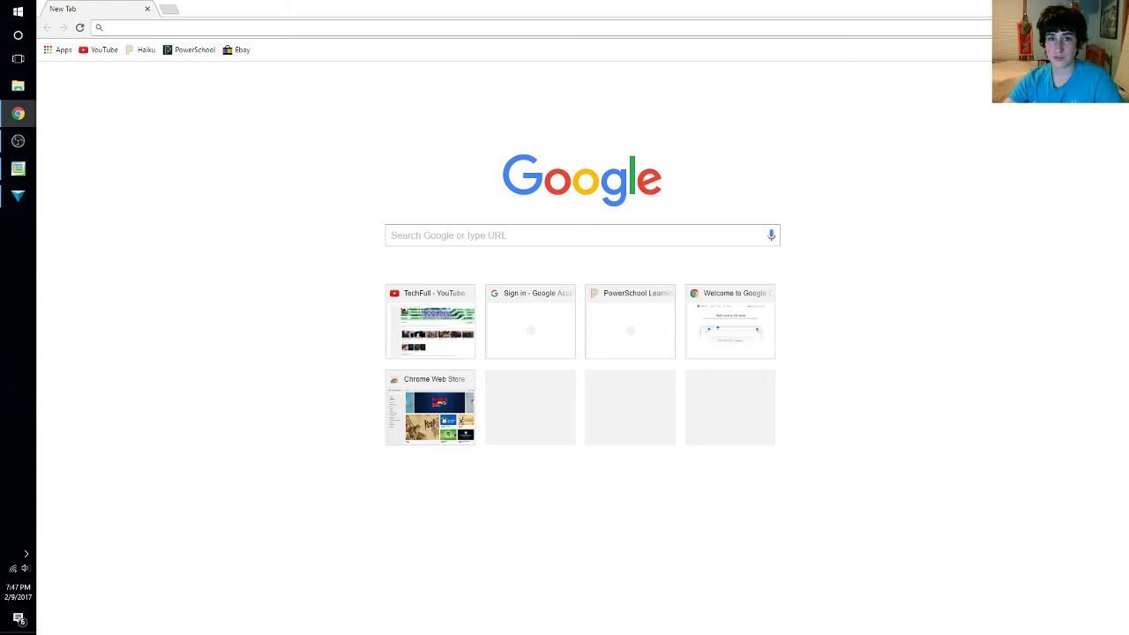
key("super+d")
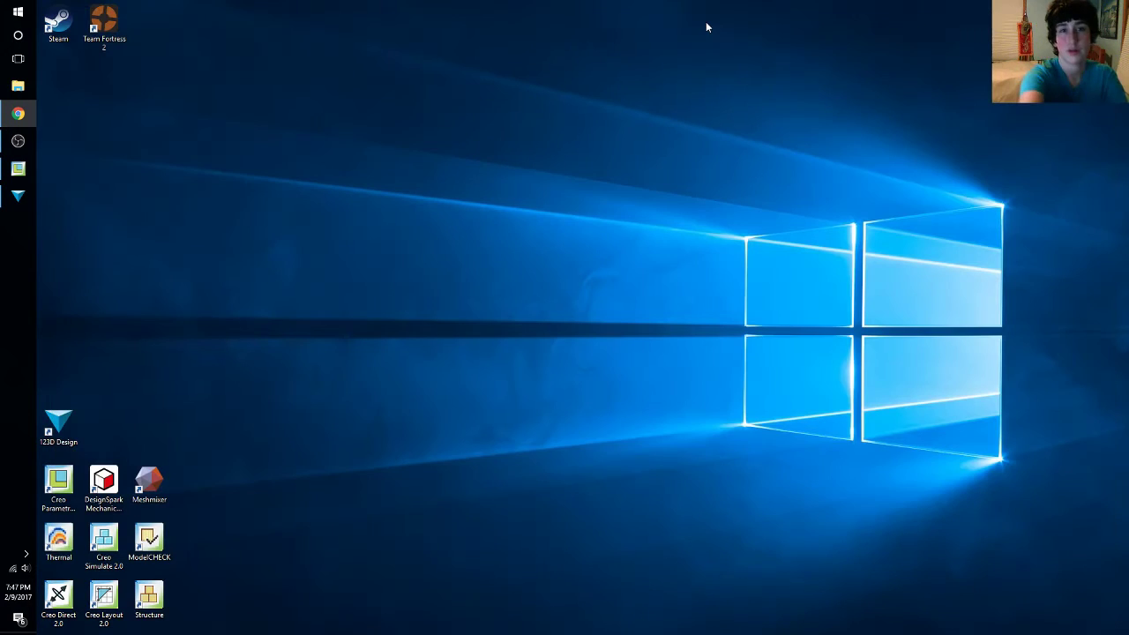